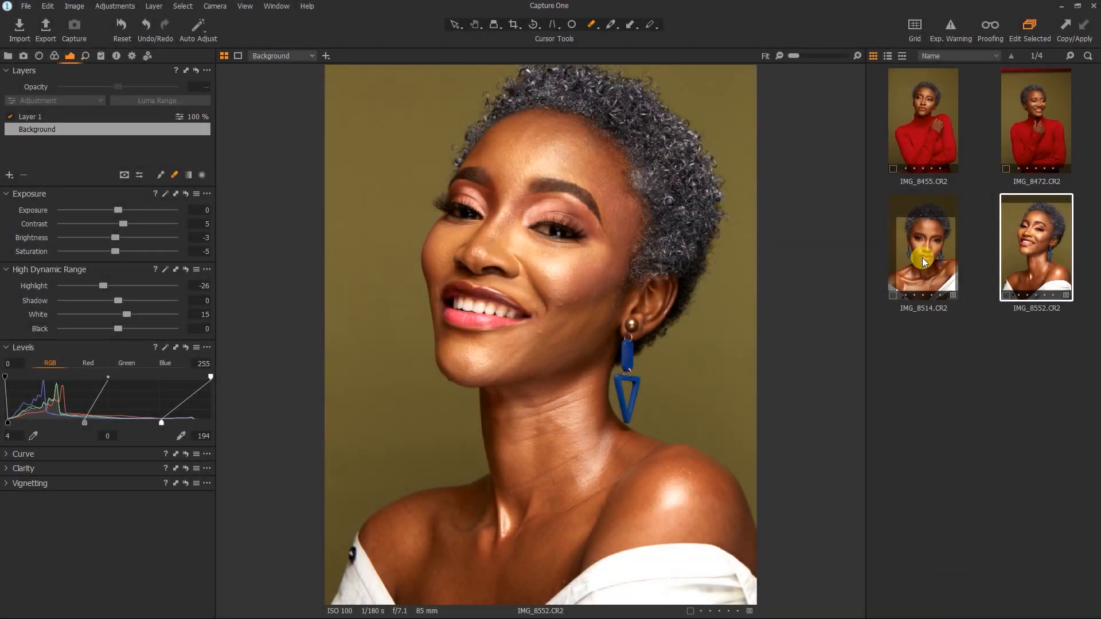
Look through the four portraits in the session and return to IMG_8552.CR2.
left_click(923, 260)
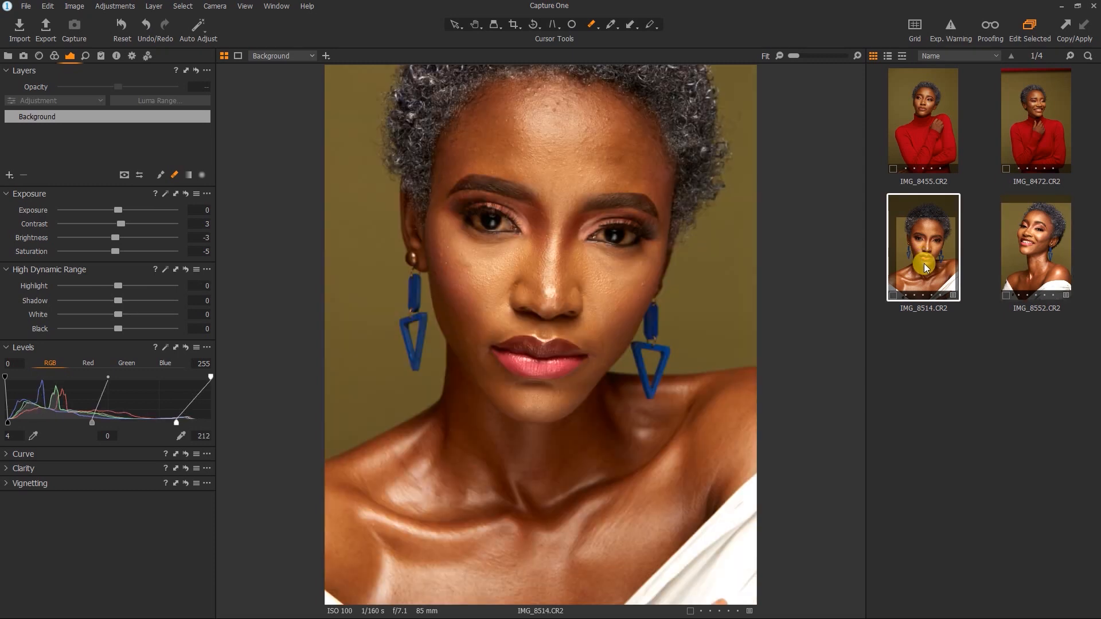
left_click(924, 129)
left_click(1012, 126)
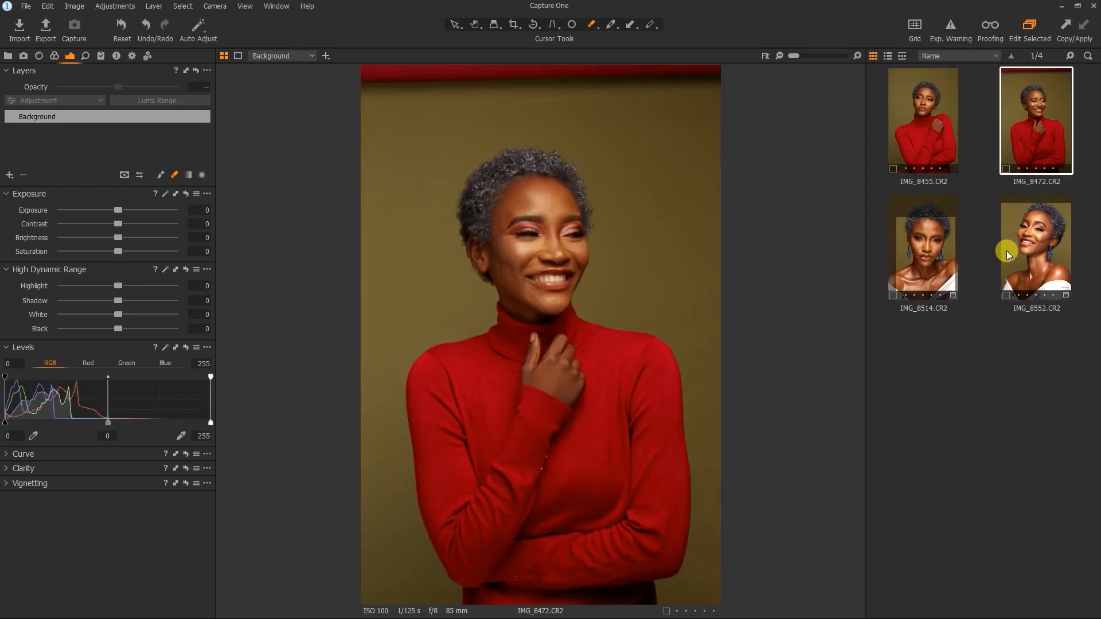
left_click(1027, 250)
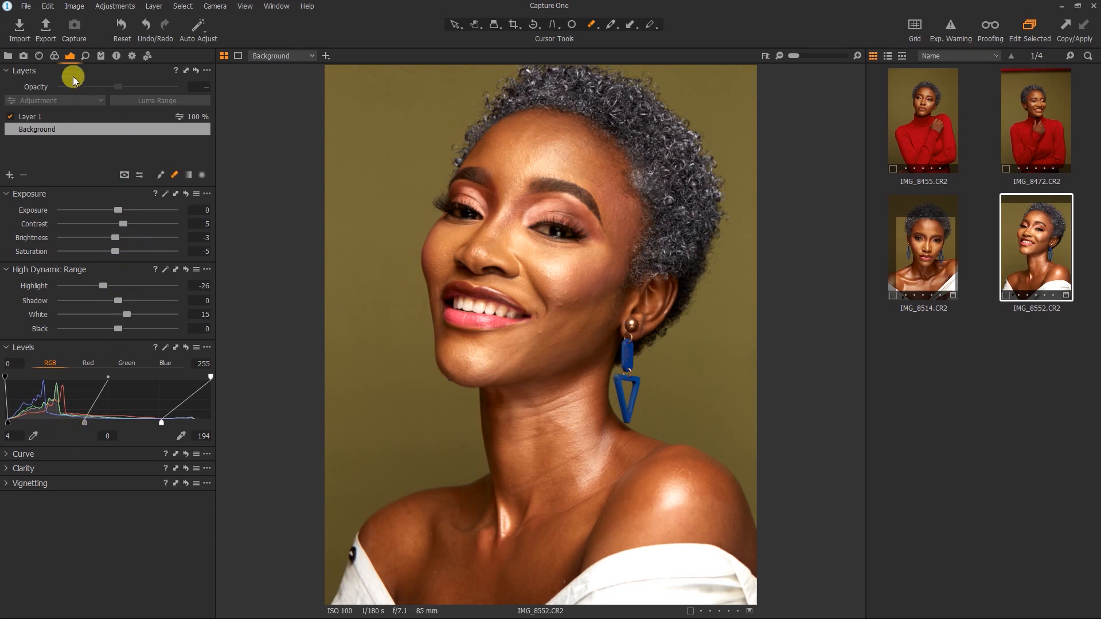
Review the Color Editor adjustments of each basic colour range for IMG_8552.CR2, then return to the exposure tools.
left_click(54, 56)
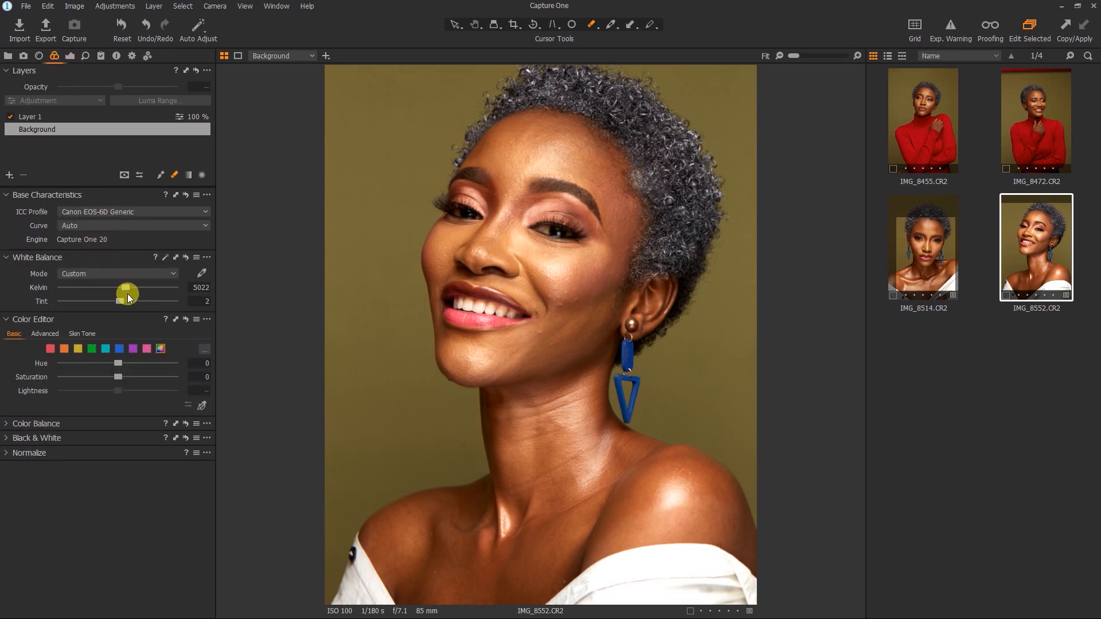
left_click(50, 350)
left_click(65, 349)
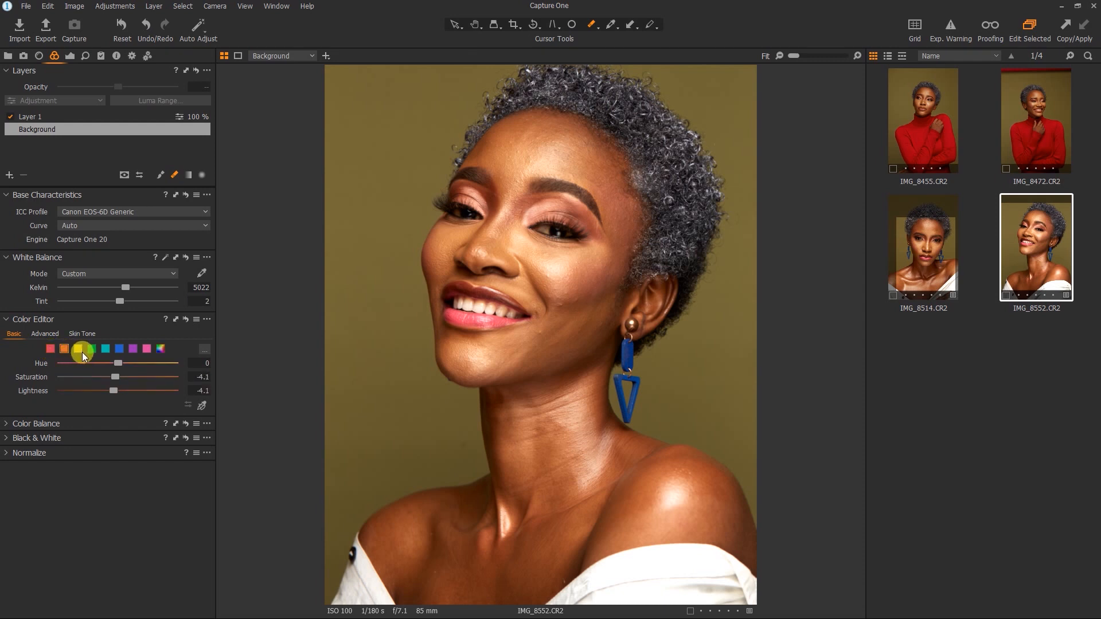
left_click(81, 350)
left_click(93, 349)
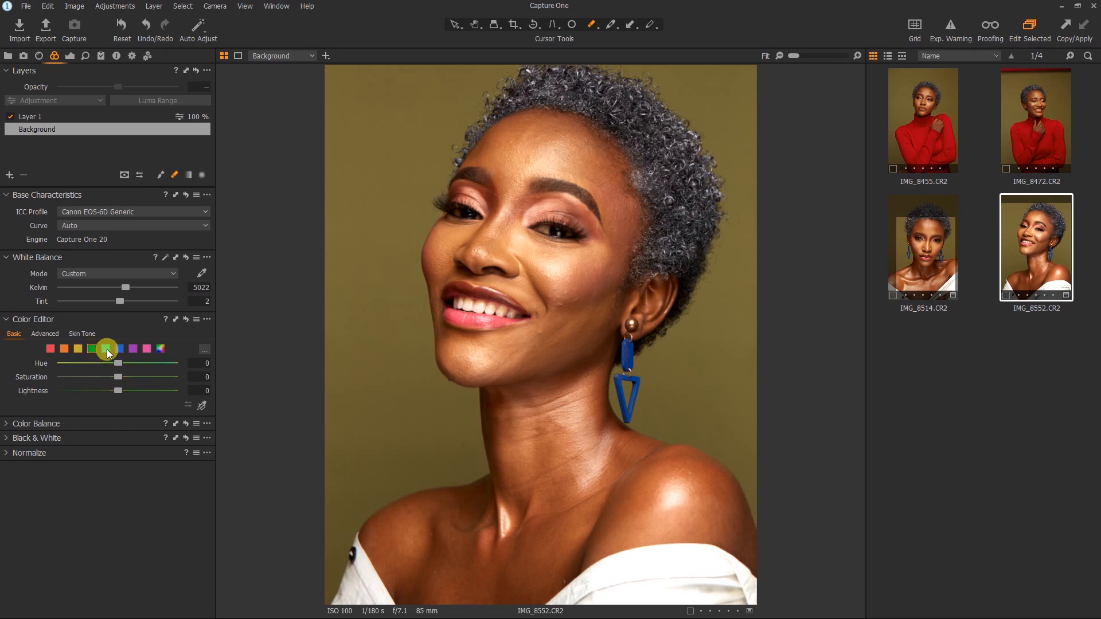
left_click(132, 349)
left_click(160, 349)
left_click(50, 349)
left_click(71, 56)
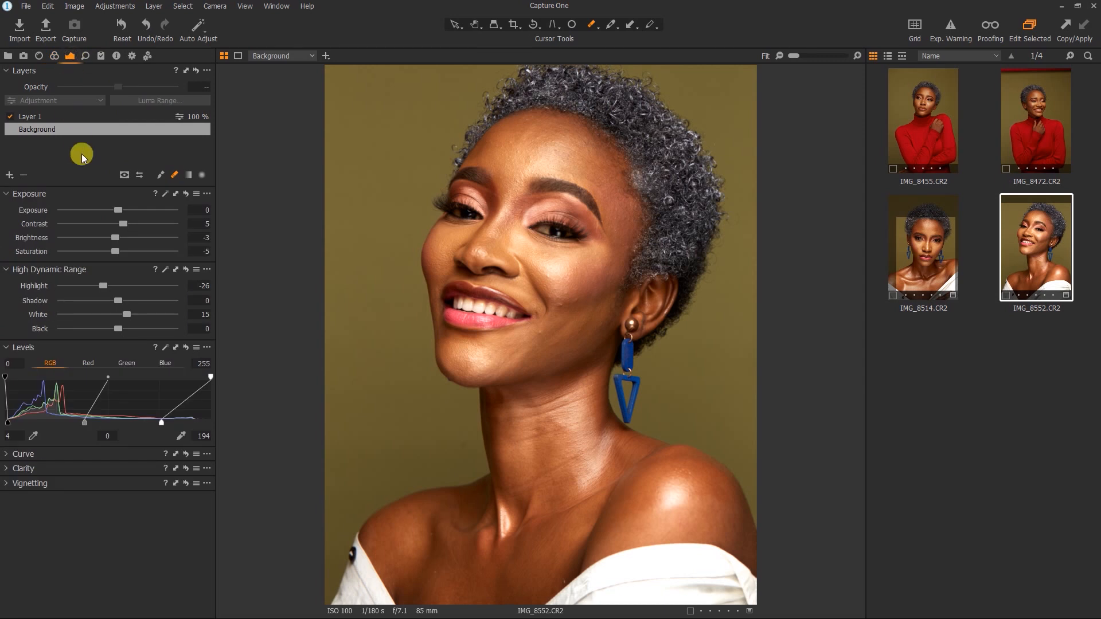
Inspect the mask of Layer 1 and compare the portrait with that layer switched off and on.
left_click(46, 115)
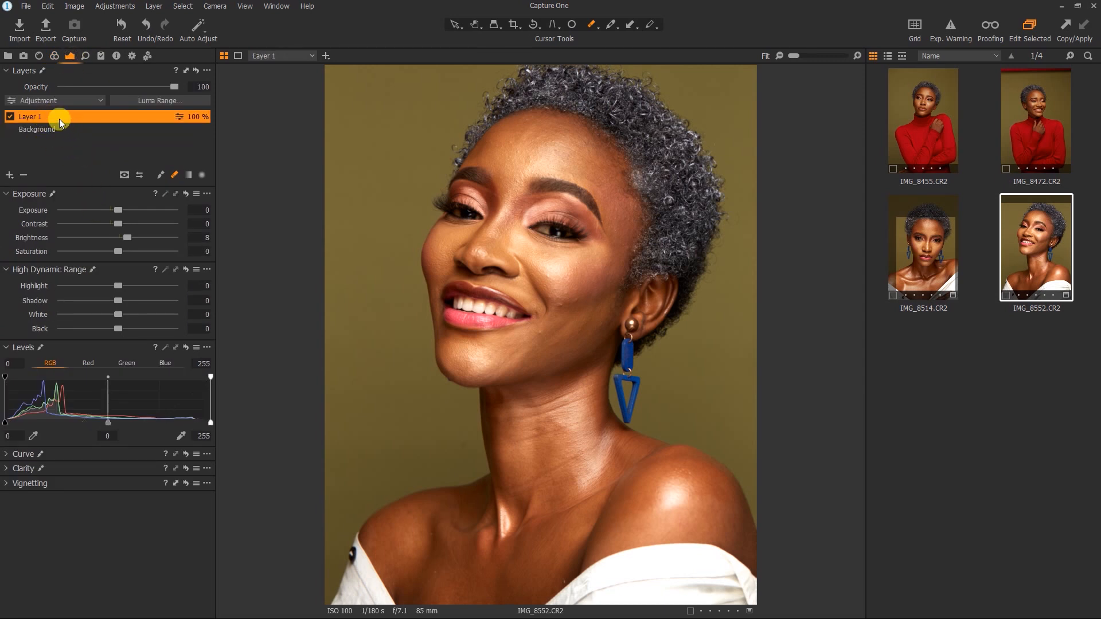
key("m")
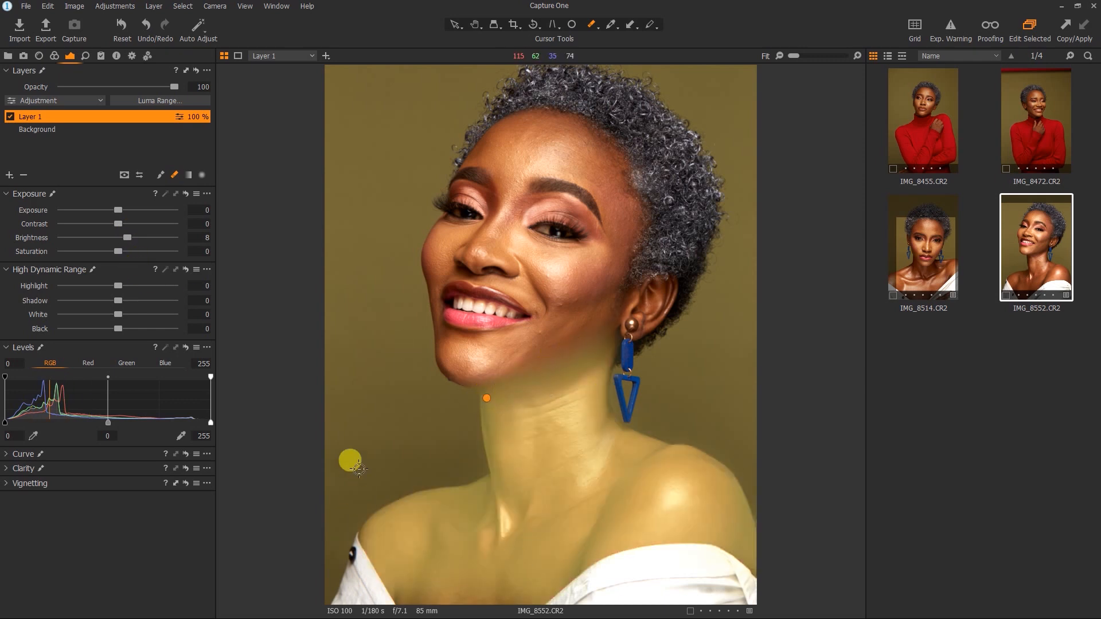
key("m")
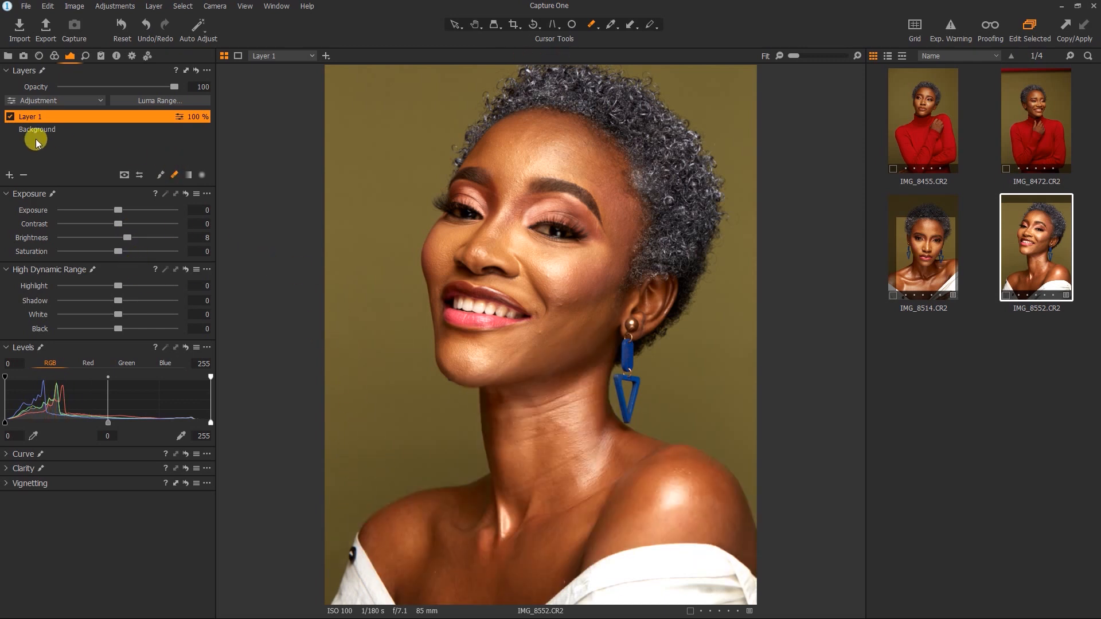
left_click(10, 118)
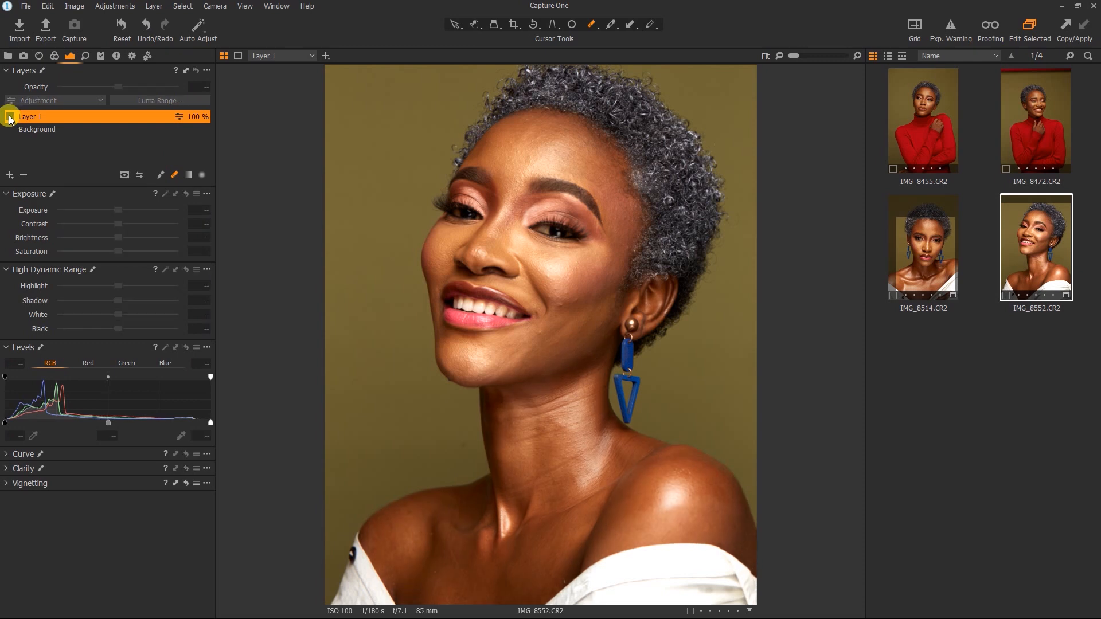
left_click(10, 117)
left_click(10, 118)
left_click(10, 118)
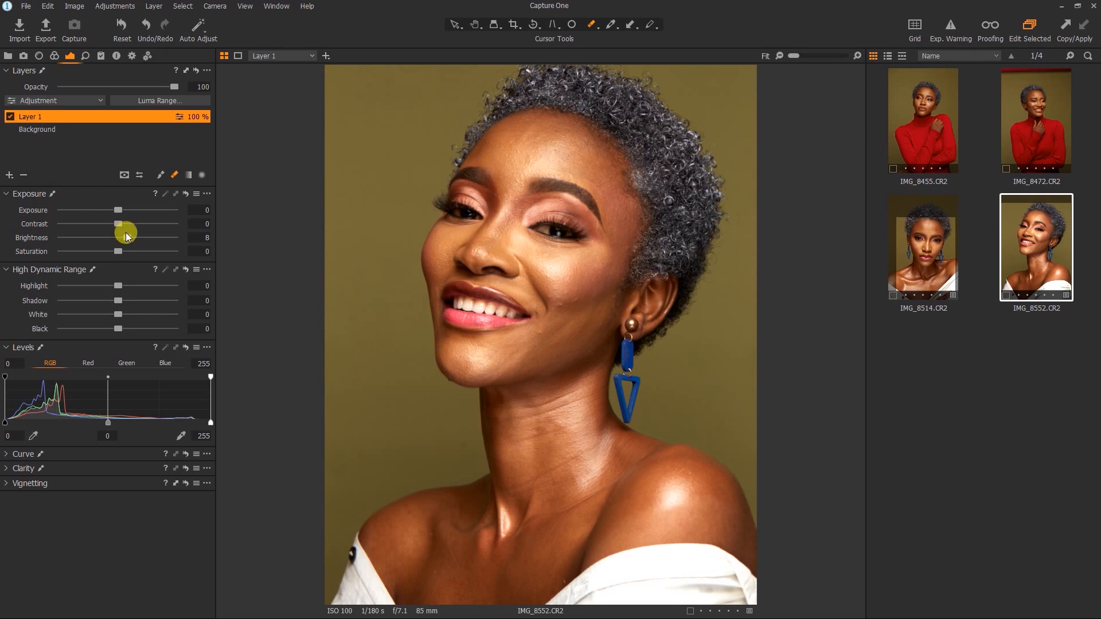
Set the brightness of Layer 1 to 11 and compare the portrait with IMG_8514.CR2.
left_click_drag(127, 238, 130, 239)
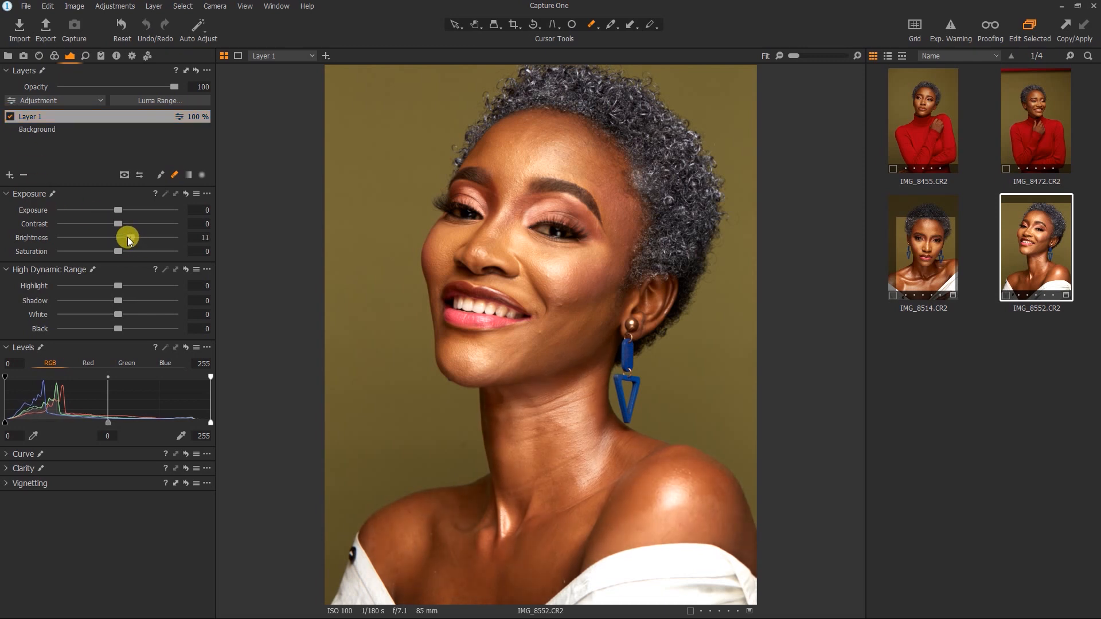
left_click(929, 265)
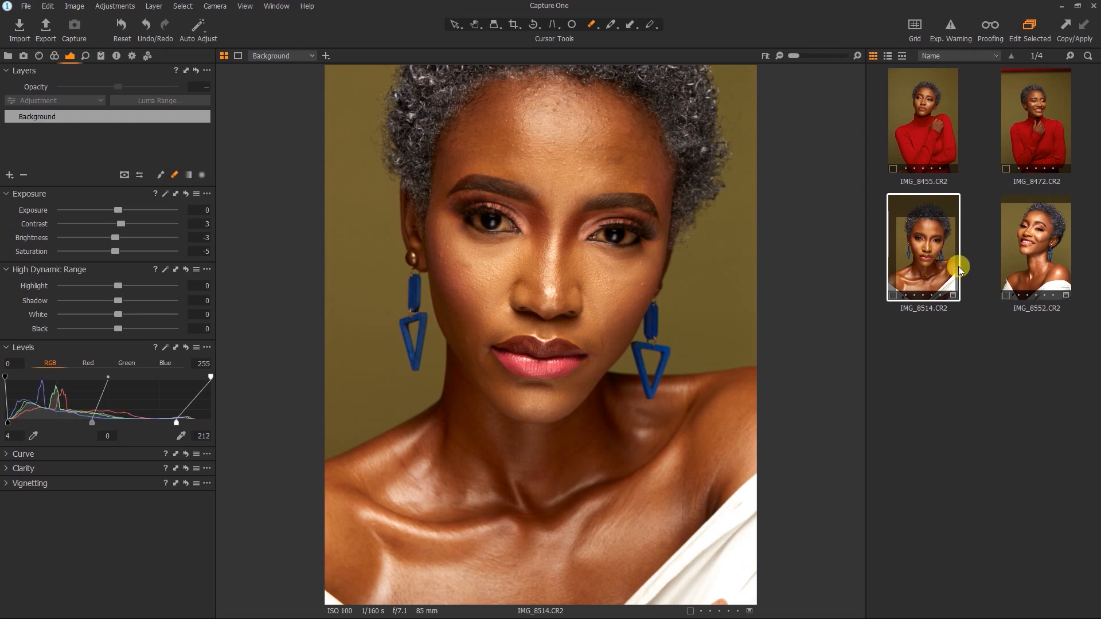
left_click(1038, 252)
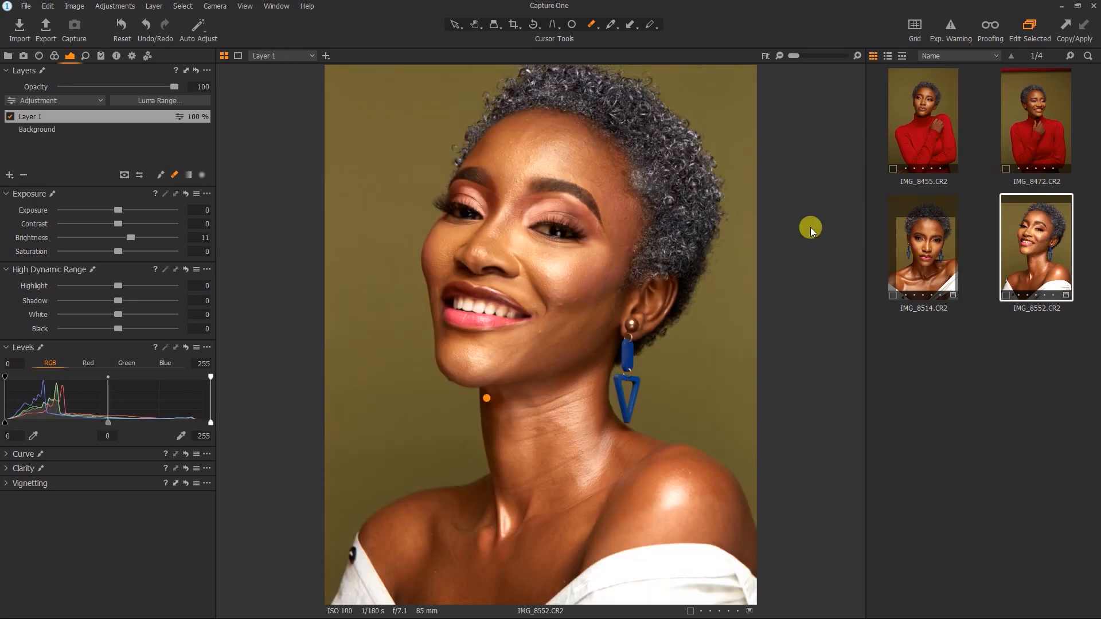
Send IMG_8552.CR2 to Adobe Photoshop CC 2019 as an uncompressed 16-bit TIFF in Adobe RGB (1998) at 300 px/in and 100% scale.
right_click(1028, 244)
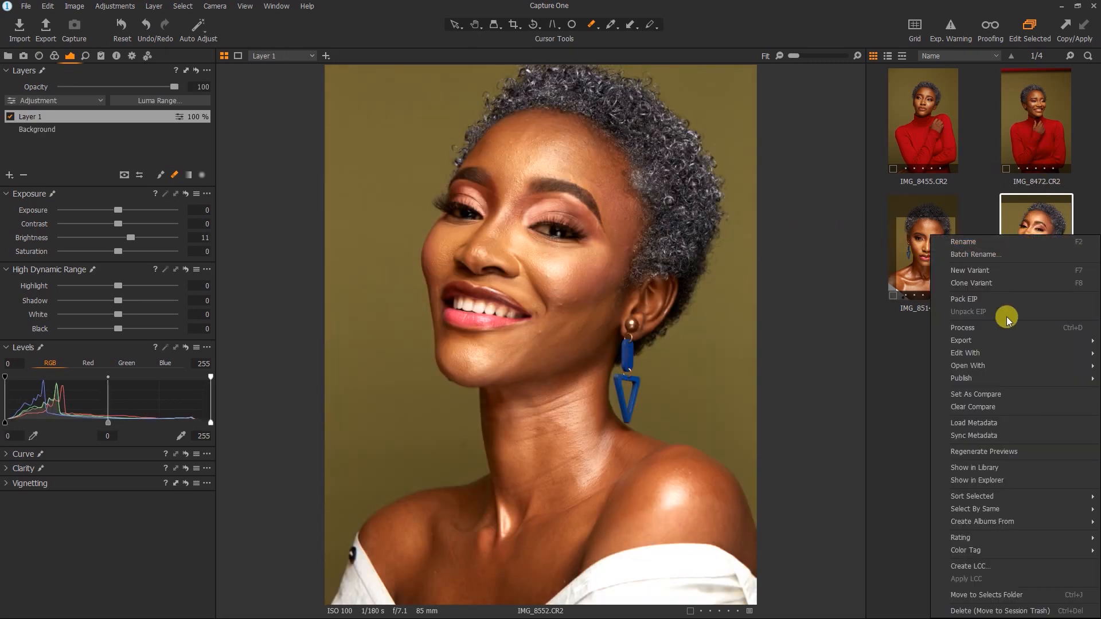
mouse_move(1021, 353)
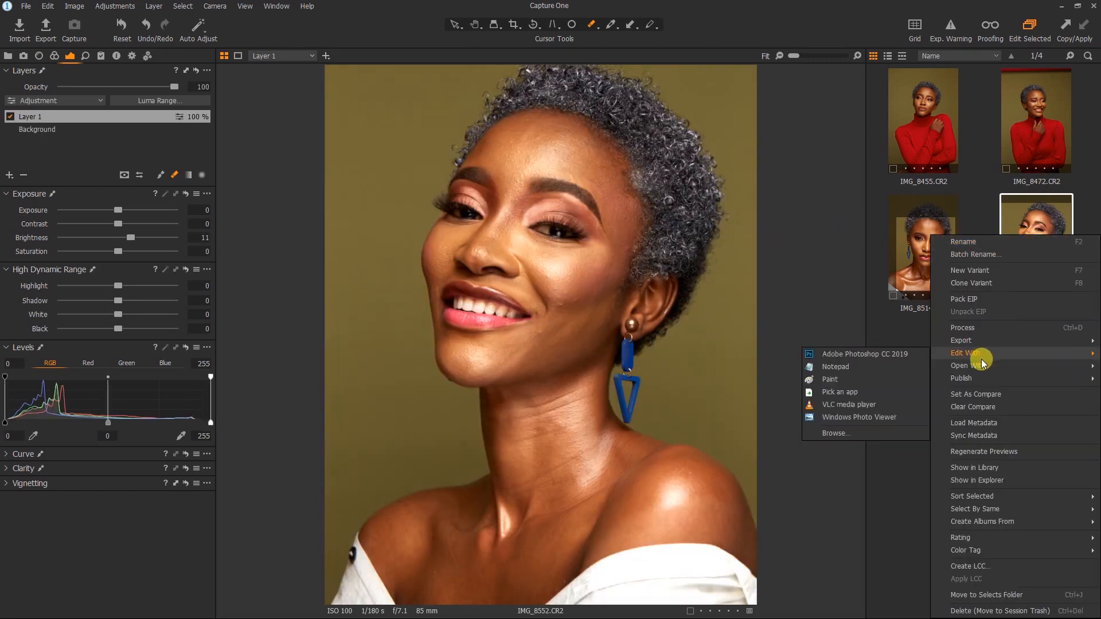
left_click(906, 352)
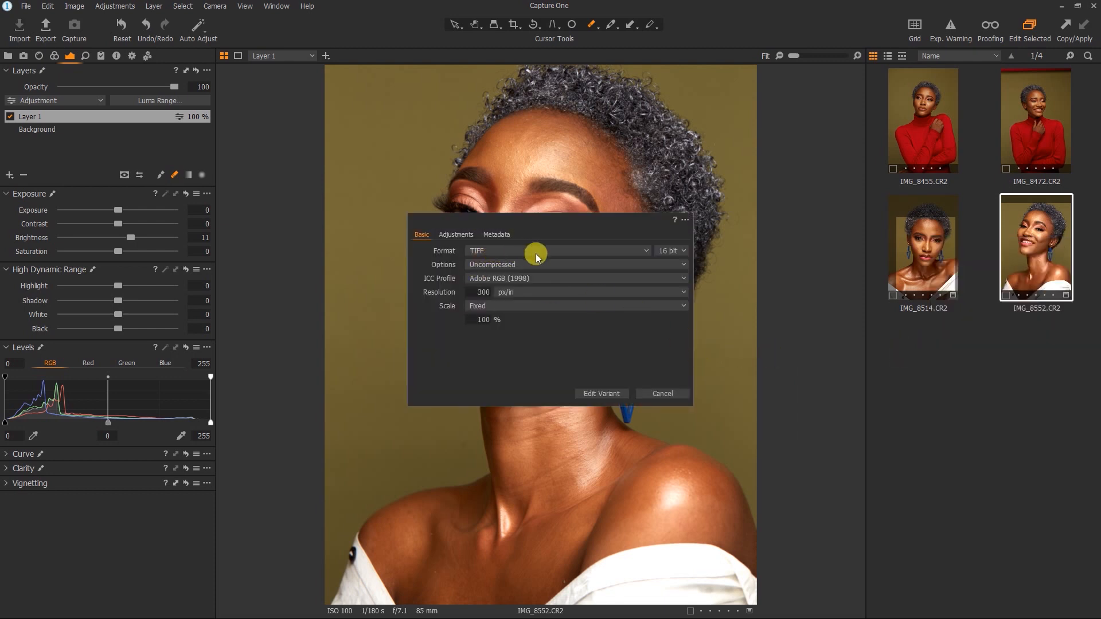
left_click(613, 392)
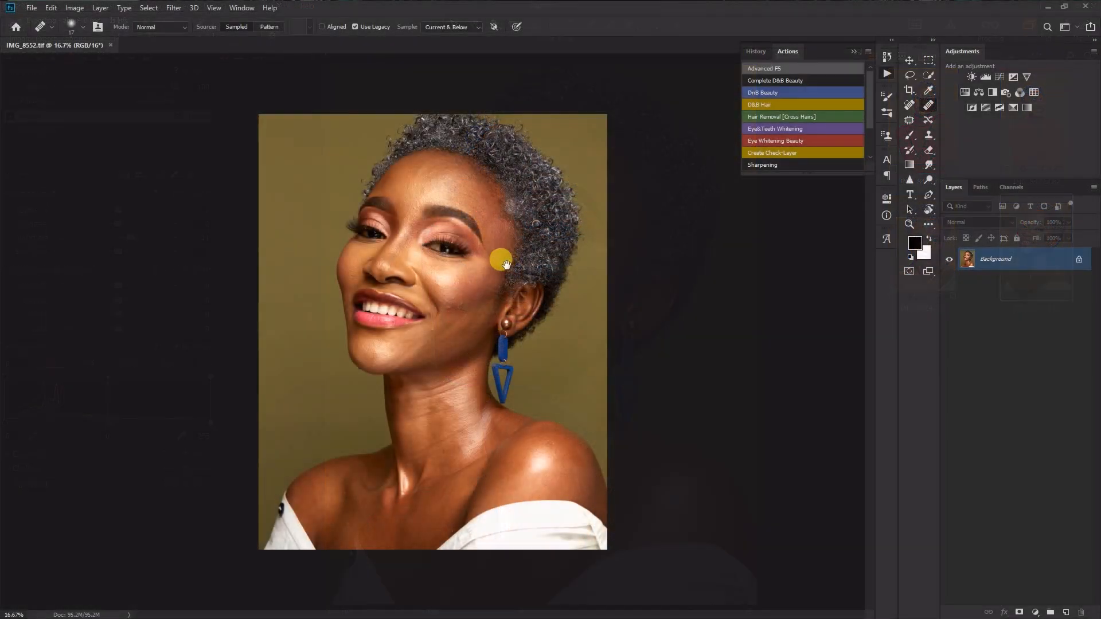
Duplicate the Background layer and set the Healing Brush size to 40 for retouching the forehead.
mouse_move(504, 290)
left_mouse_down()
mouse_move(491, 306)
mouse_move(542, 286)
mouse_move(482, 287)
mouse_move(498, 292)
left_mouse_up()
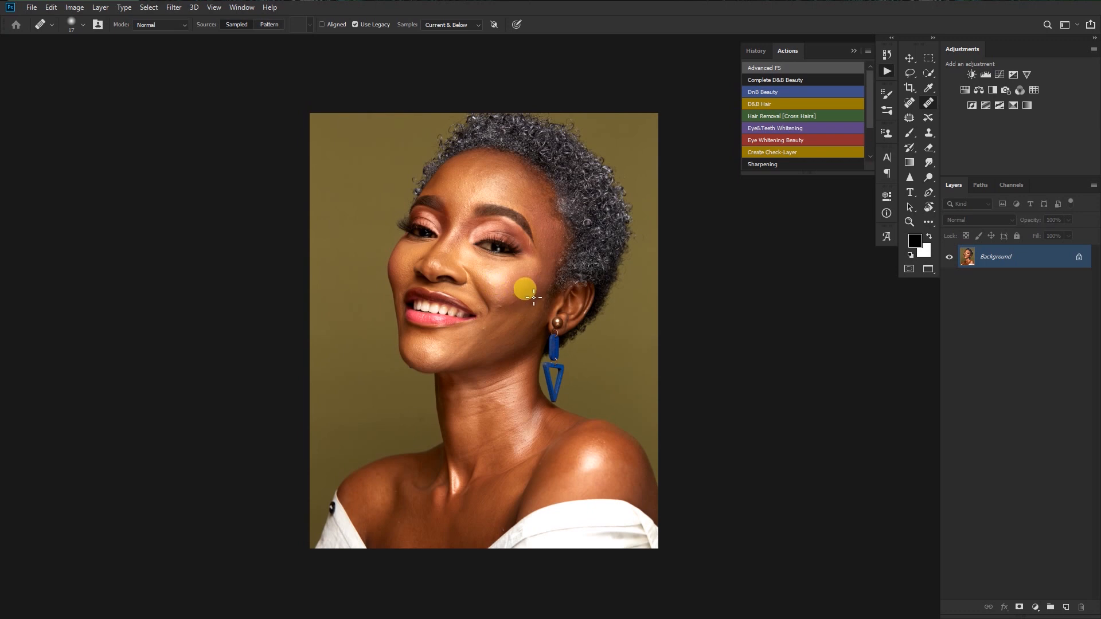
key("ctrl+j")
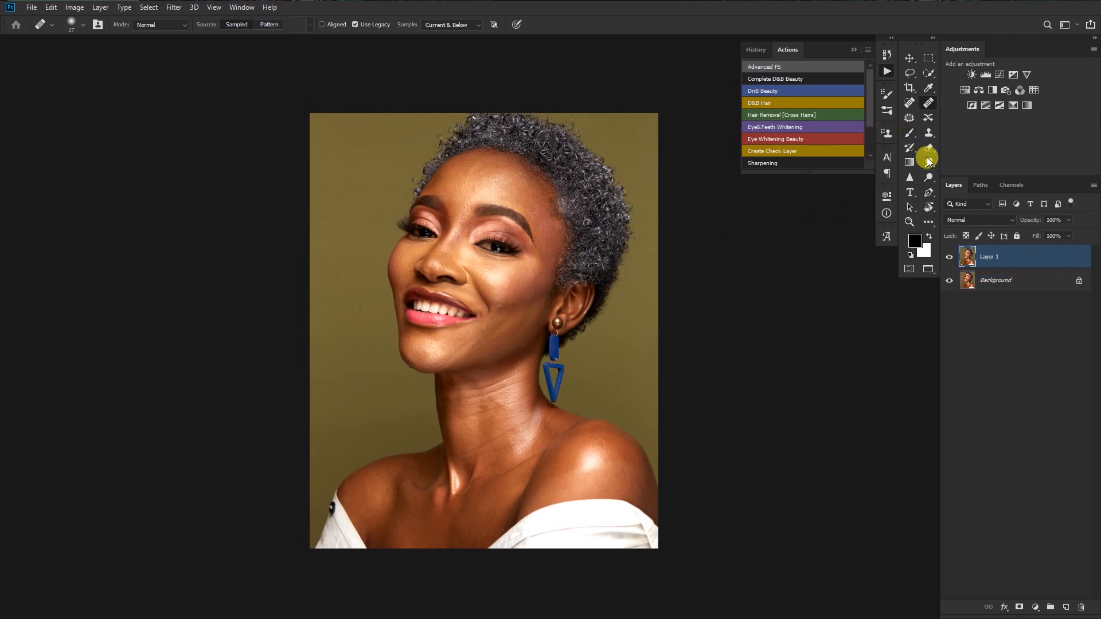
scroll(467, 218, "up", 5)
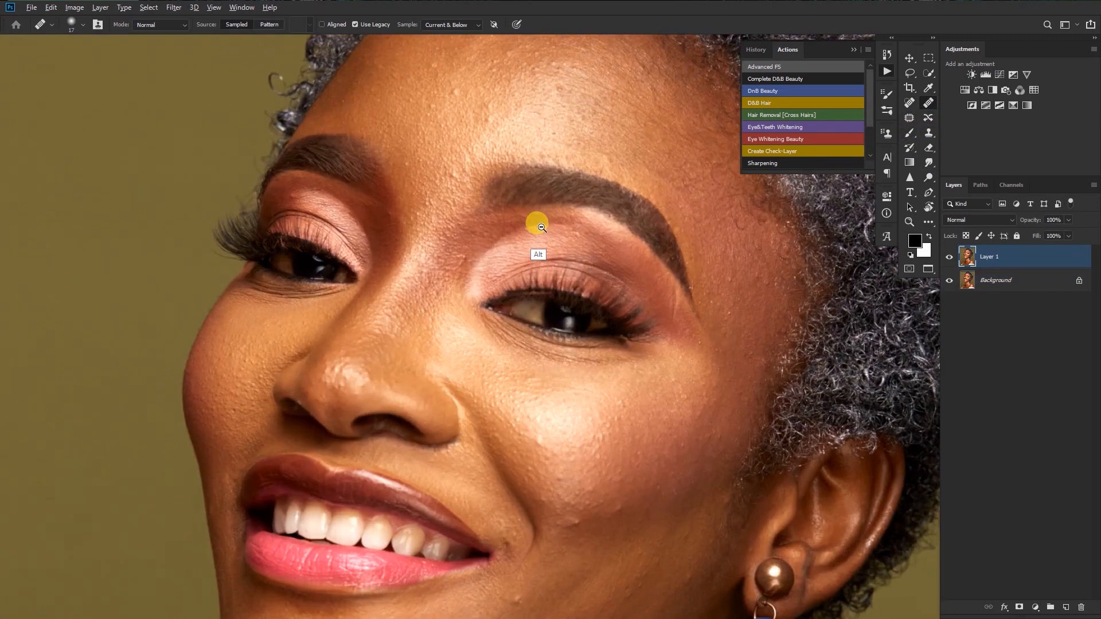
left_click_drag(516, 175, 580, 290)
scroll(574, 286, "up", 3)
key("bracketright")
key("bracketright")
key("bracketright")
key("bracketright")
key("bracketright")
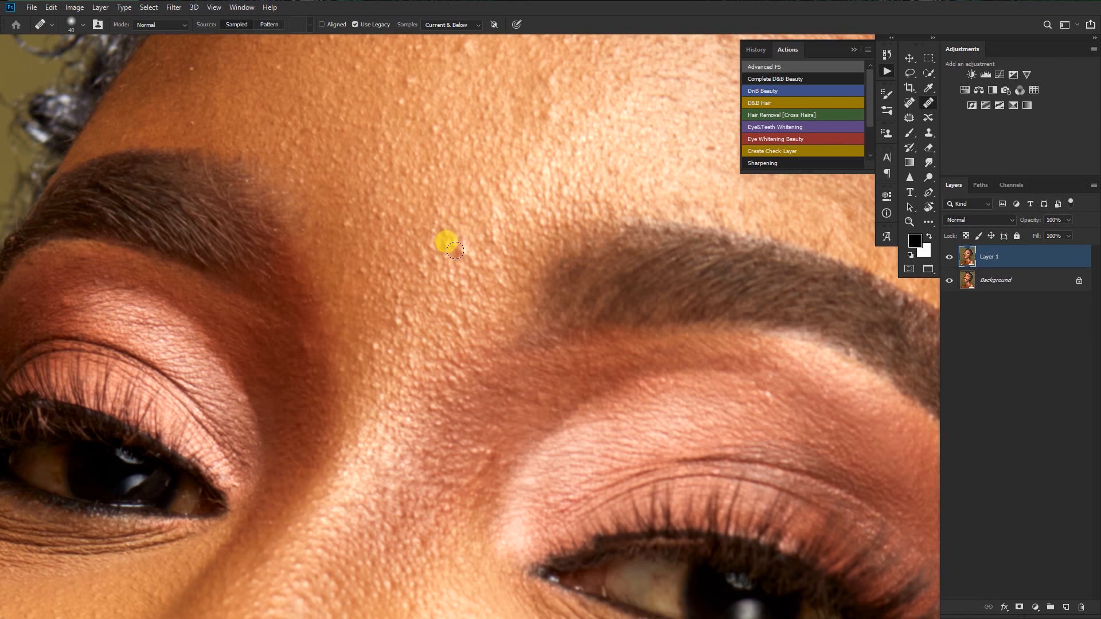
Heal the small bumps on the forehead above the subject's right eyebrow, using nearby clean skin as the source.
key("alt")
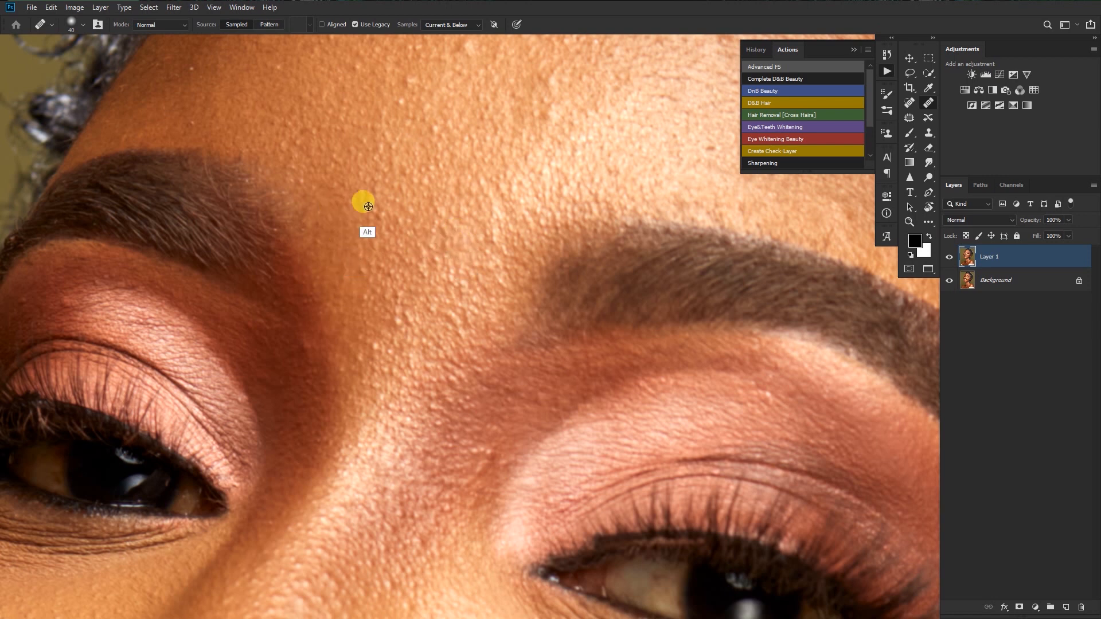
left_click_drag(364, 206, 428, 294)
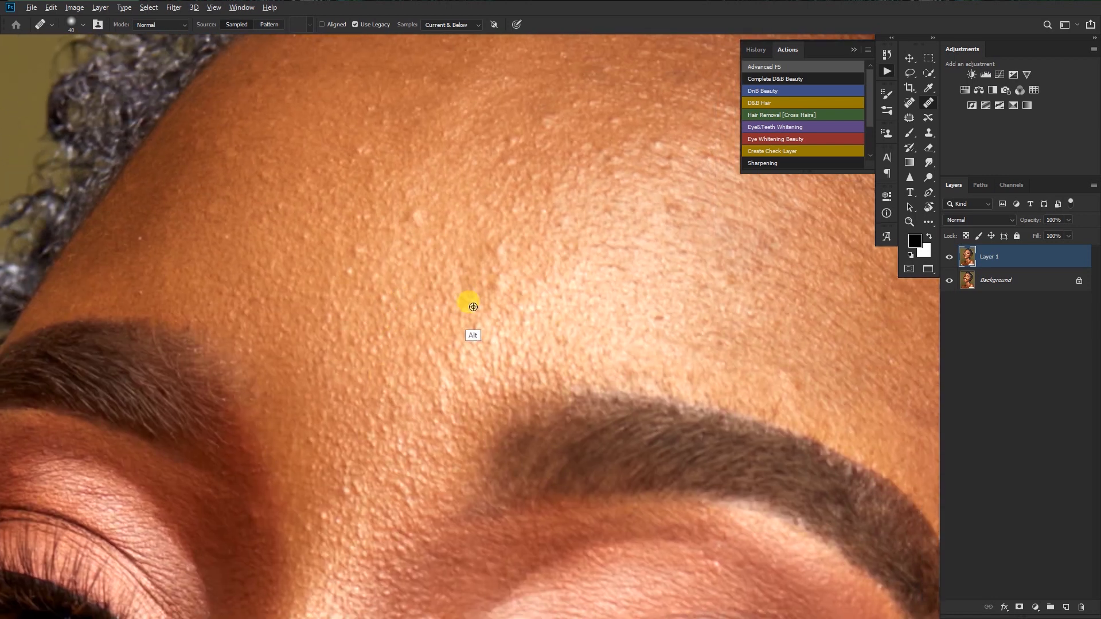
left_click(480, 230, "alt")
left_click(340, 264, "alt")
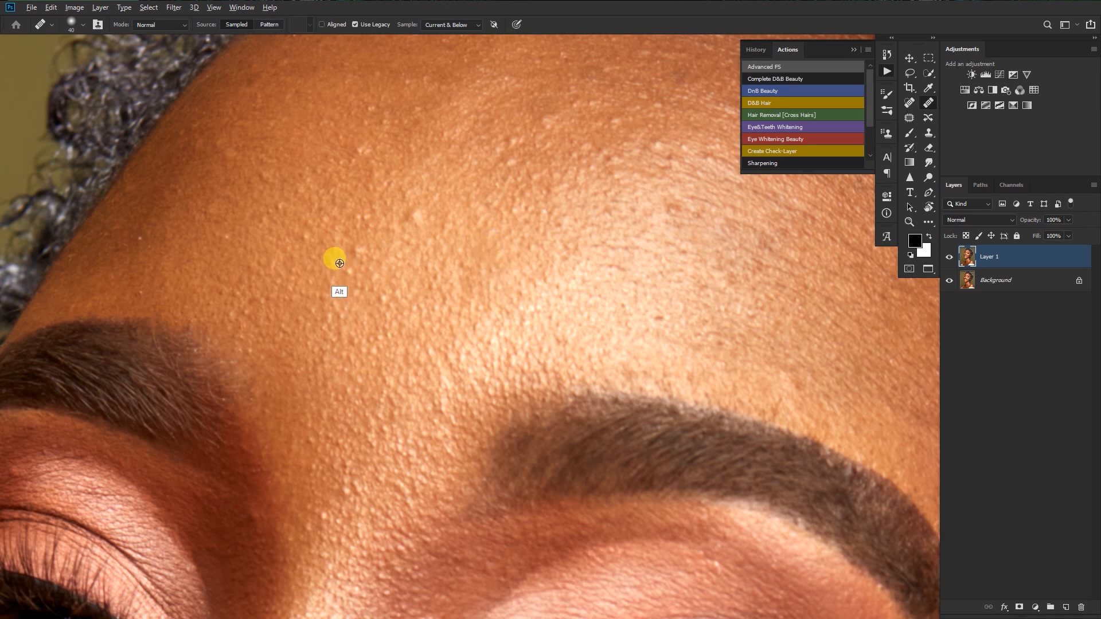
left_click(335, 292, "alt")
left_click(343, 273)
left_click_drag(363, 239, 394, 327)
left_click(388, 230, "alt")
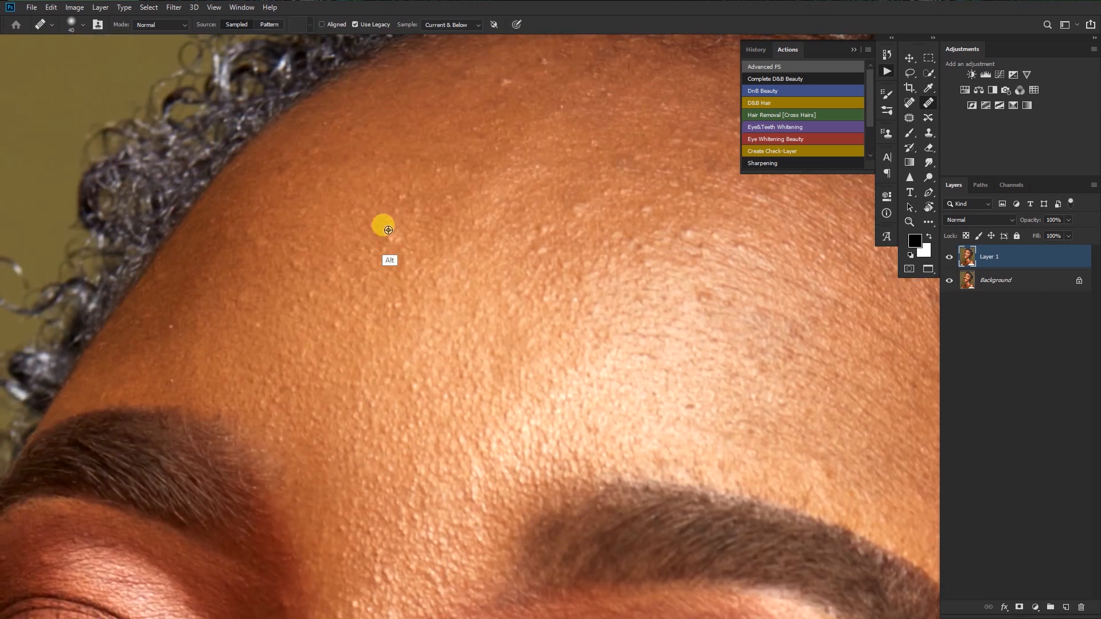
left_click(367, 253)
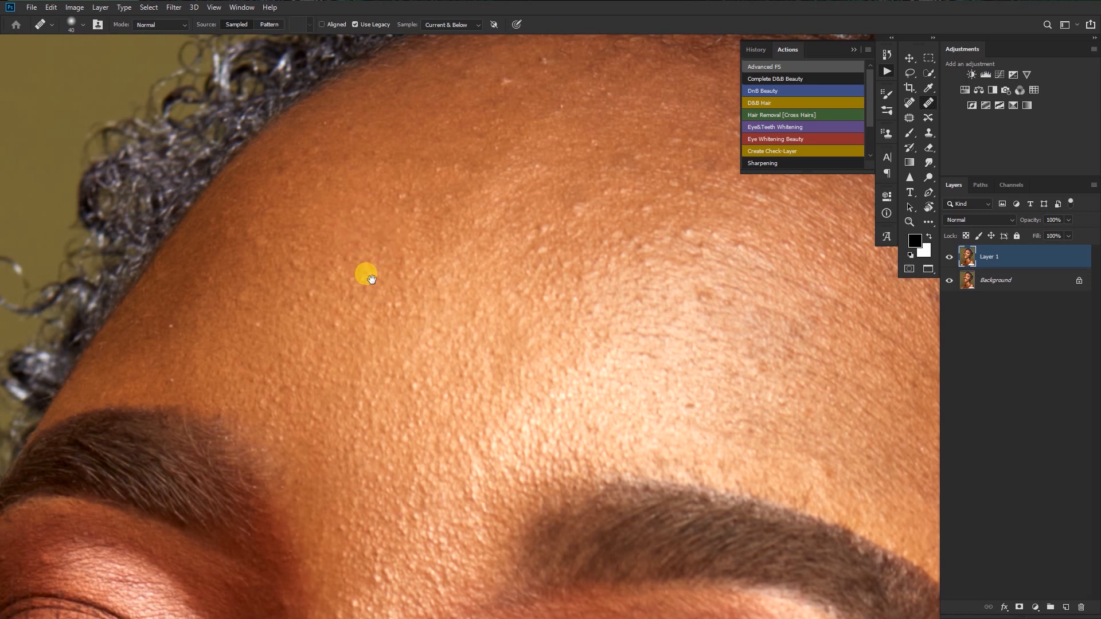
Heal the light bumps across the upper forehead towards the hairline with sampled neighbouring skin.
left_click_drag(380, 249, 404, 352)
left_click(445, 203, "alt")
left_click(496, 174, "alt")
left_click(513, 169)
left_click(503, 184, "alt")
left_click(485, 189)
left_click(418, 208, "alt")
left_click(442, 185)
left_click(432, 253, "alt")
Heal the blemishes in the middle of the forehead around the upper edge of the bright highlight.
left_click_drag(660, 338, 505, 258)
left_click(538, 247, "alt")
left_click(532, 251)
left_click(501, 257)
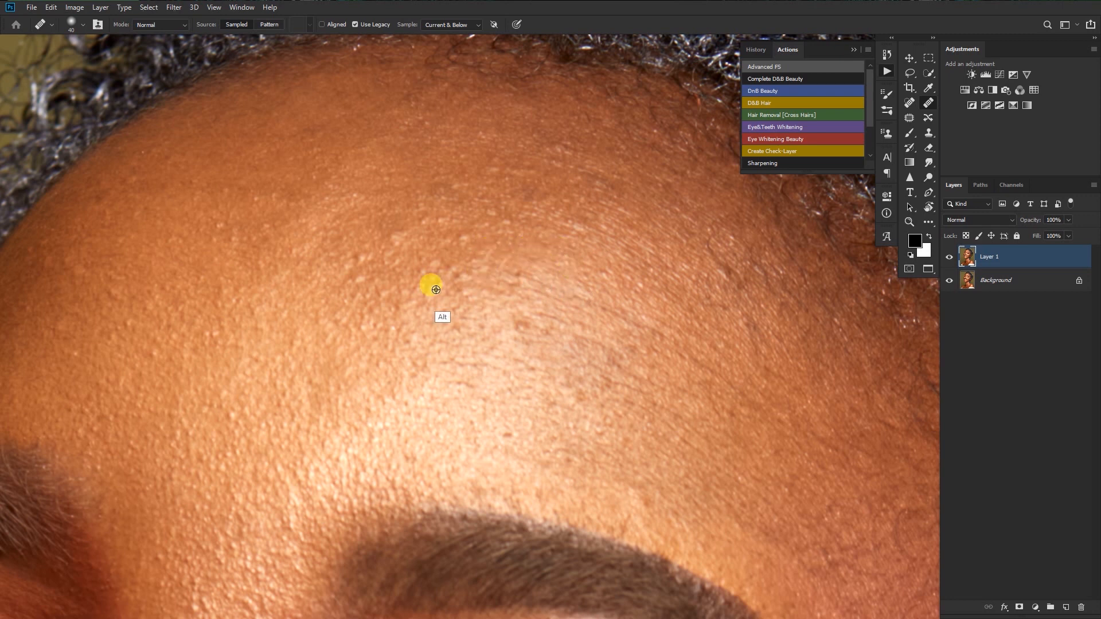
left_click(456, 269)
left_click(450, 313, "alt")
left_click(457, 284)
left_click(525, 262, "alt")
left_click(513, 274)
left_click(448, 238, "alt")
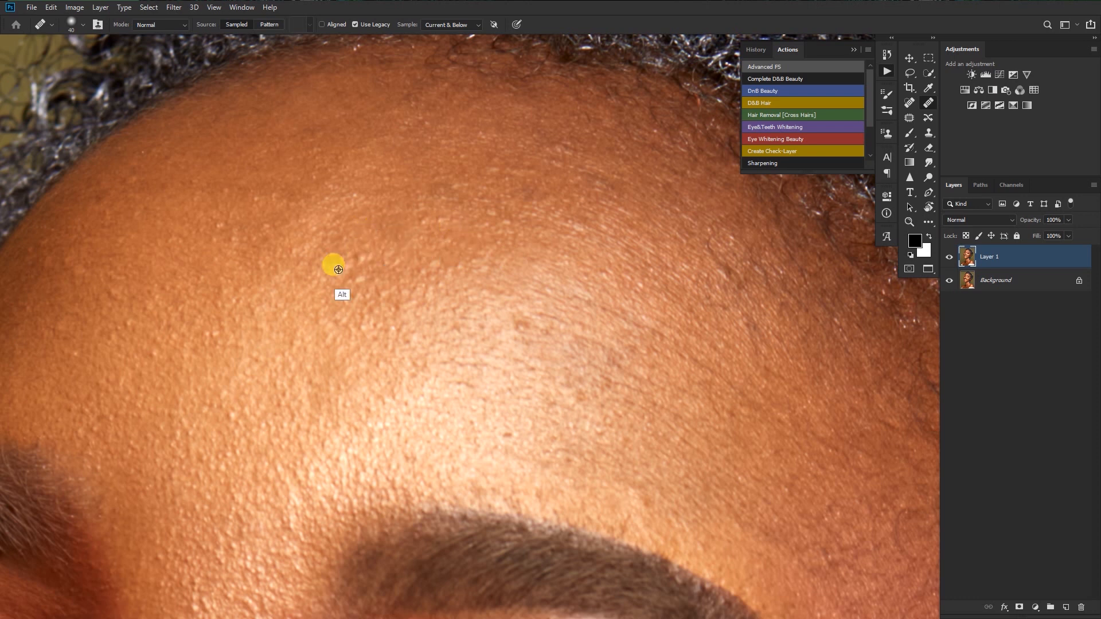
Heal the red spot and remaining blemishes on the forehead above the subject's left eyebrow.
left_click_drag(516, 306, 439, 253)
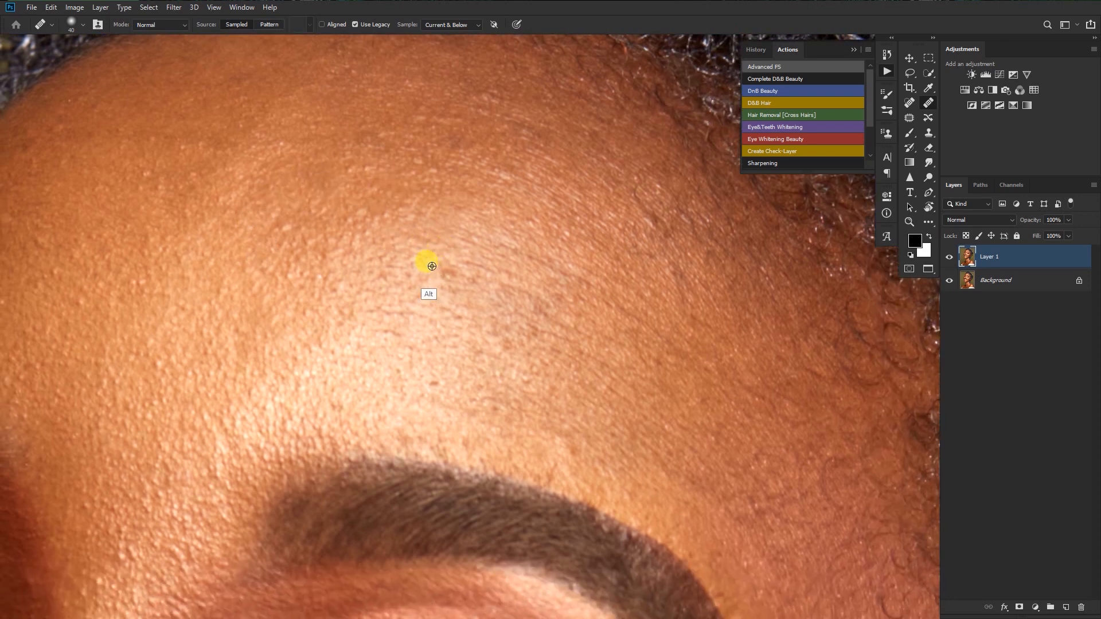
left_click_drag(450, 326, 475, 303)
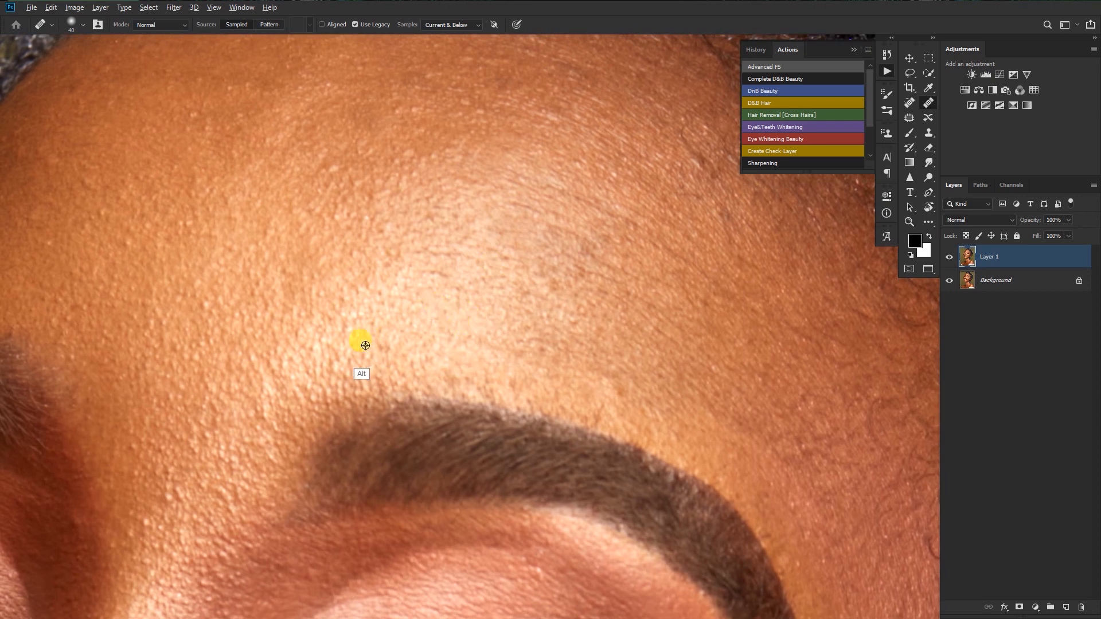
left_click_drag(668, 366, 487, 315)
left_click(381, 307, "alt")
left_click_drag(499, 312, 467, 317)
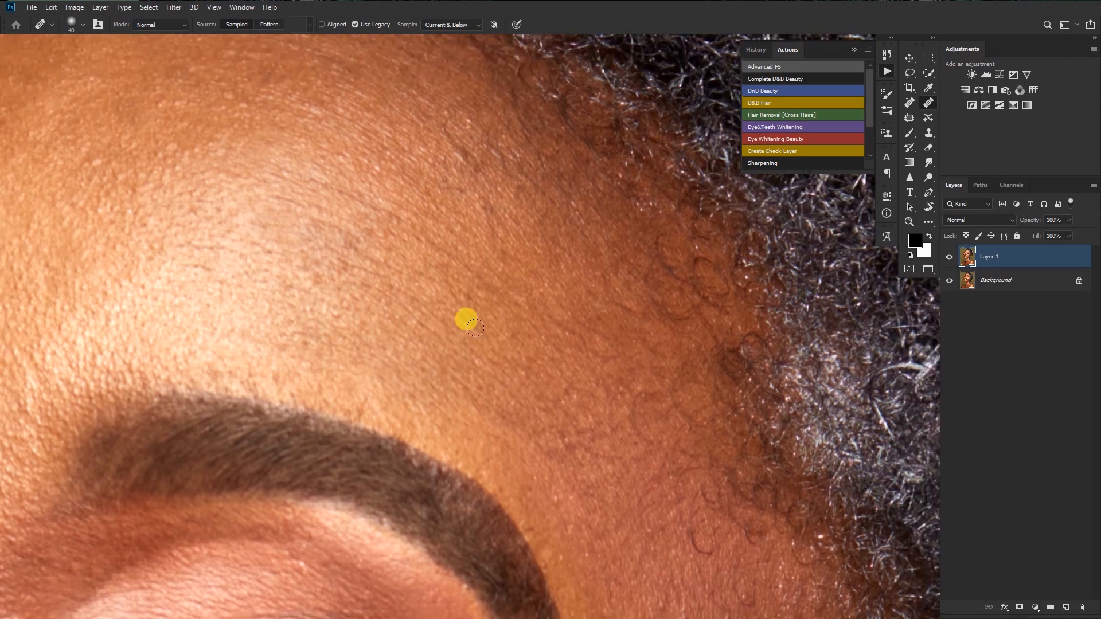
Heal the marks and fine dark hairs on the forehead between the subject's left eyebrow and the hairline, sampling adjacent skin.
left_click(520, 281, "alt")
left_click(507, 255)
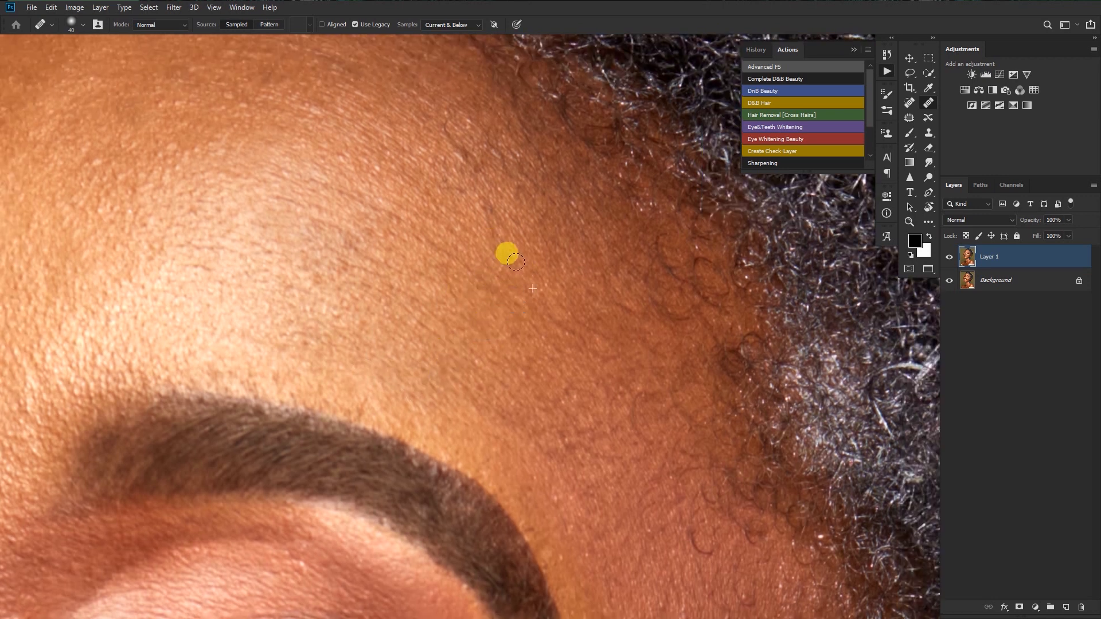
left_click(460, 175, "alt")
left_click(453, 139)
left_click(490, 206, "alt")
left_click_drag(464, 158, 474, 176)
left_click(493, 150, "alt")
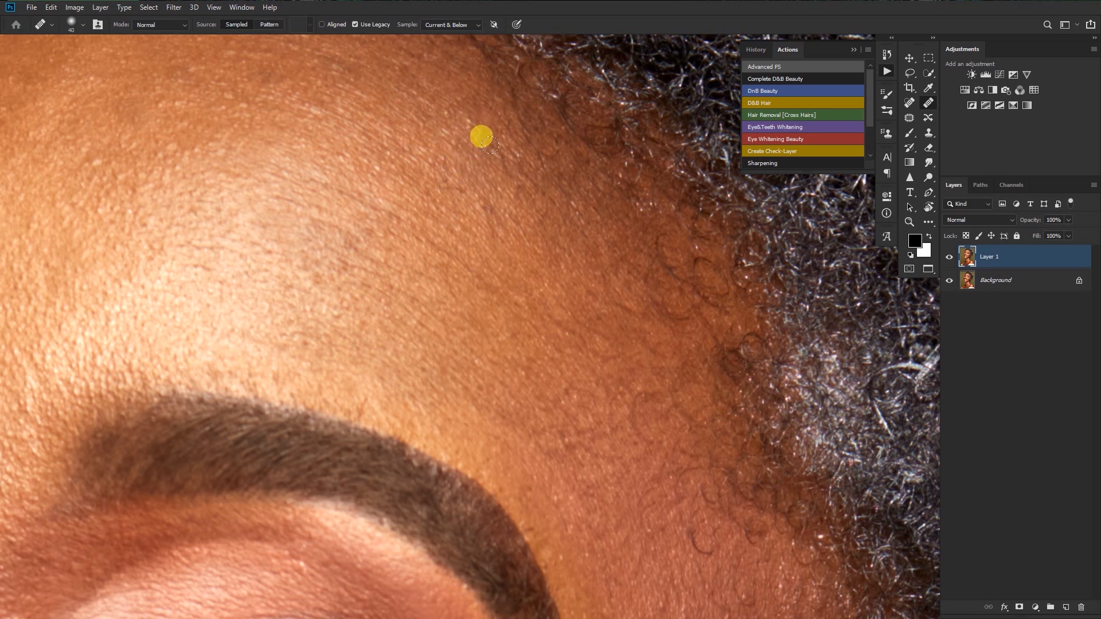
left_click(493, 237)
left_click_drag(504, 227, 503, 287)
left_click(503, 253, "alt")
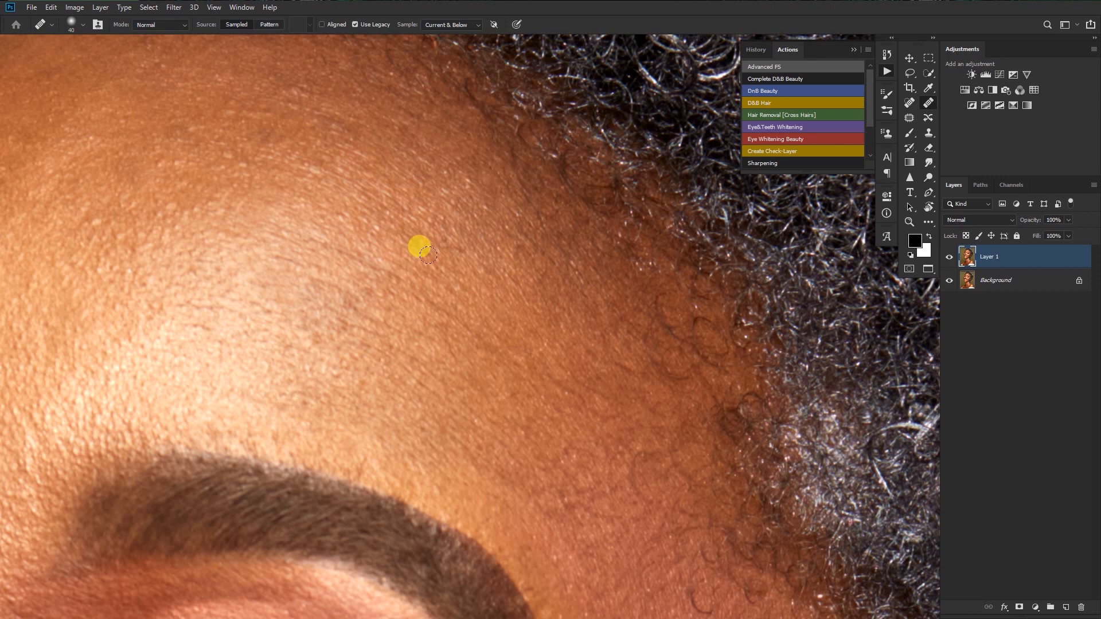
Heal the small spots on the outer forehead just above the subject's right eyebrow.
left_click_drag(409, 178, 476, 273)
left_click(322, 230)
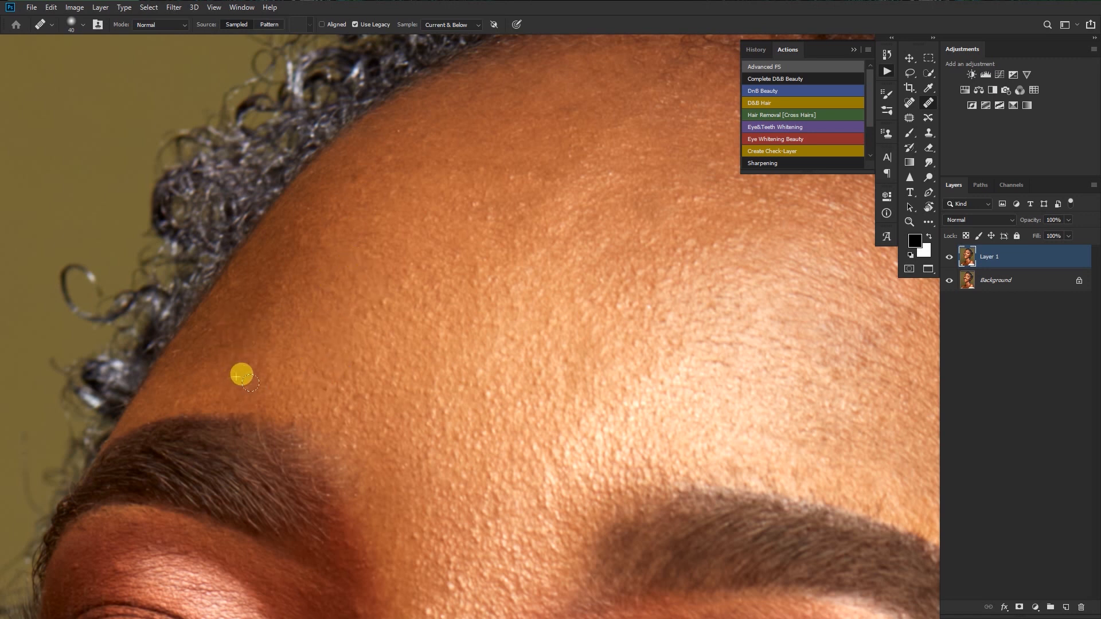
left_click_drag(336, 384, 349, 312)
left_click_drag(459, 317, 424, 311)
left_click_drag(493, 246, 556, 246)
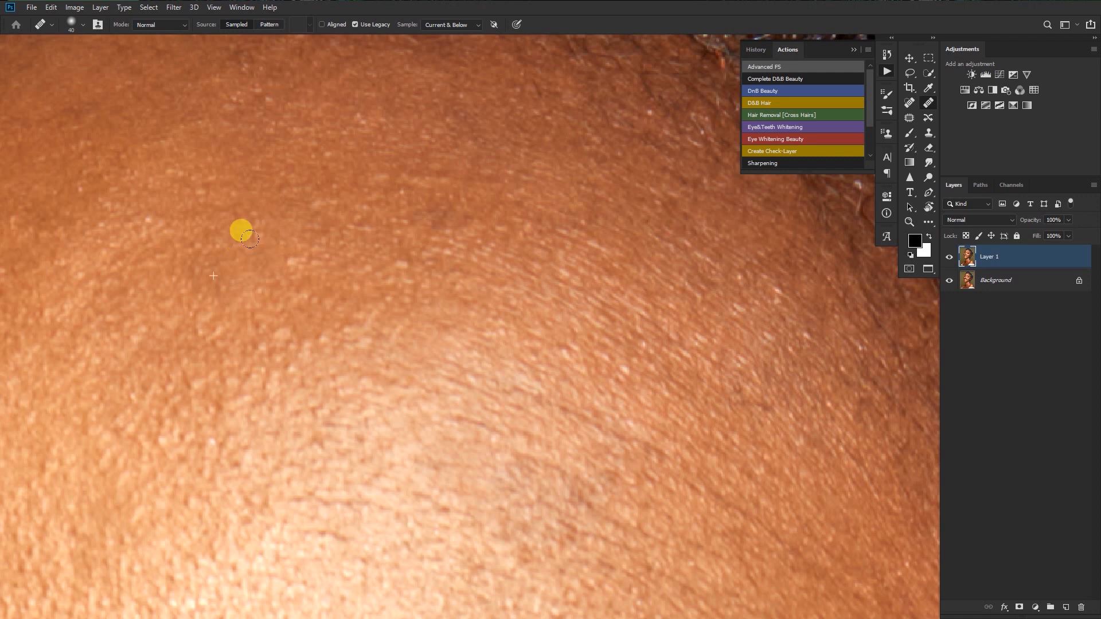
Heal the small bumps in the upper middle of the forehead, sampling clean skin close to each one.
left_click(284, 208, "alt")
left_click(320, 194)
left_click(319, 138, "alt")
left_click(299, 136)
left_click(287, 239, "alt")
left_click(291, 260)
left_click_drag(395, 307, 380, 273)
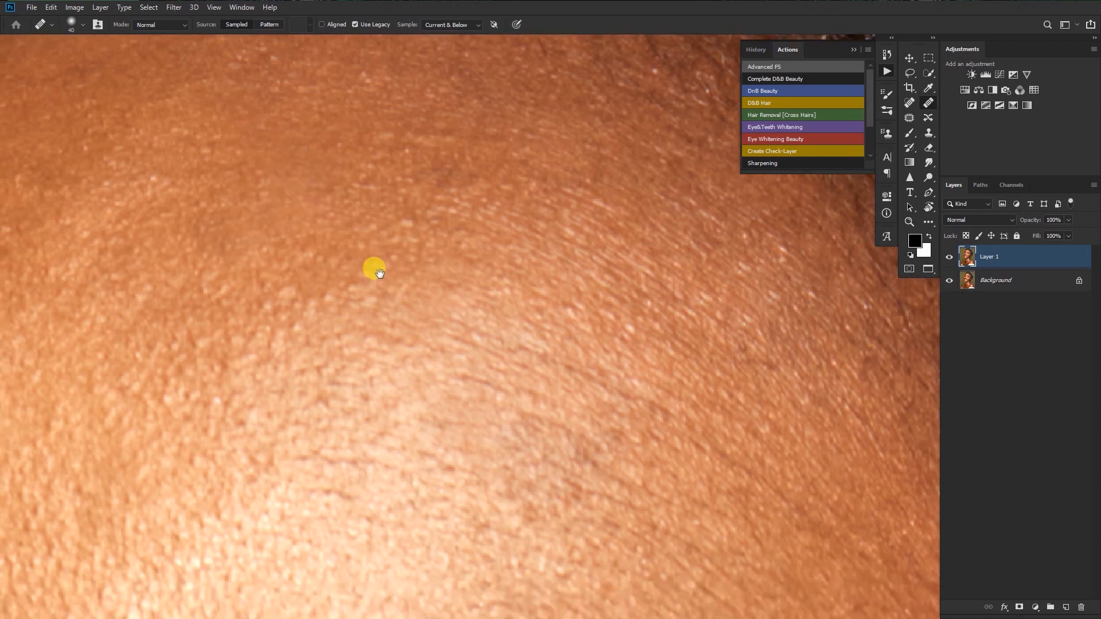
Heal the bright specks on the upper forehead between the highlight and the hairline on the subject's left side.
left_click_drag(578, 312, 505, 285)
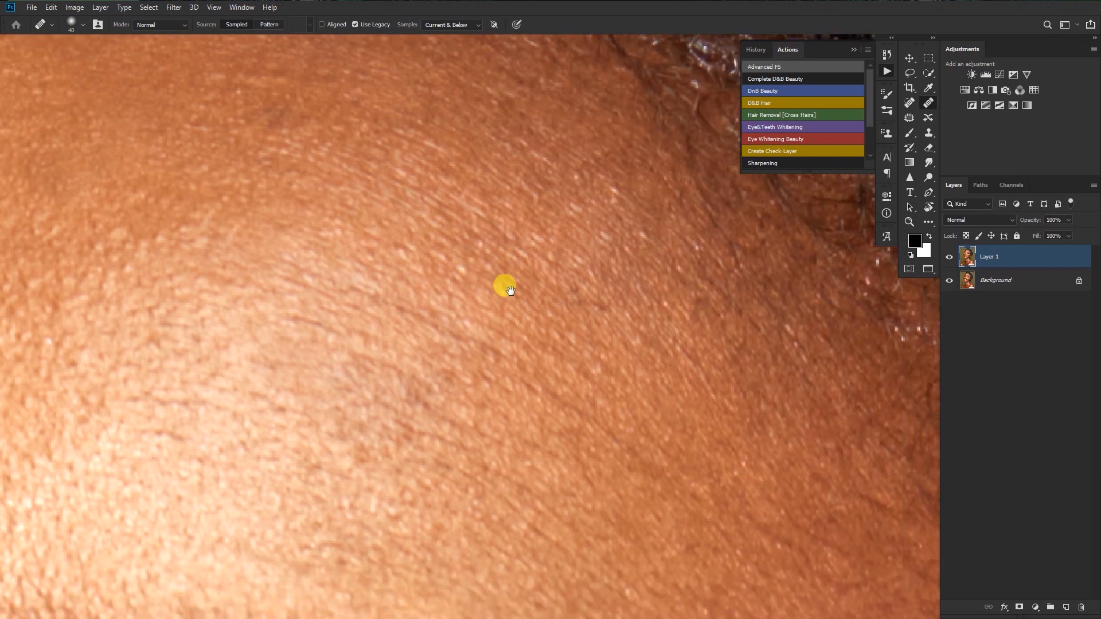
left_click(566, 283, "alt")
left_click(539, 252)
left_click_drag(594, 275, 517, 278)
left_click(583, 290, "alt")
left_click(577, 251)
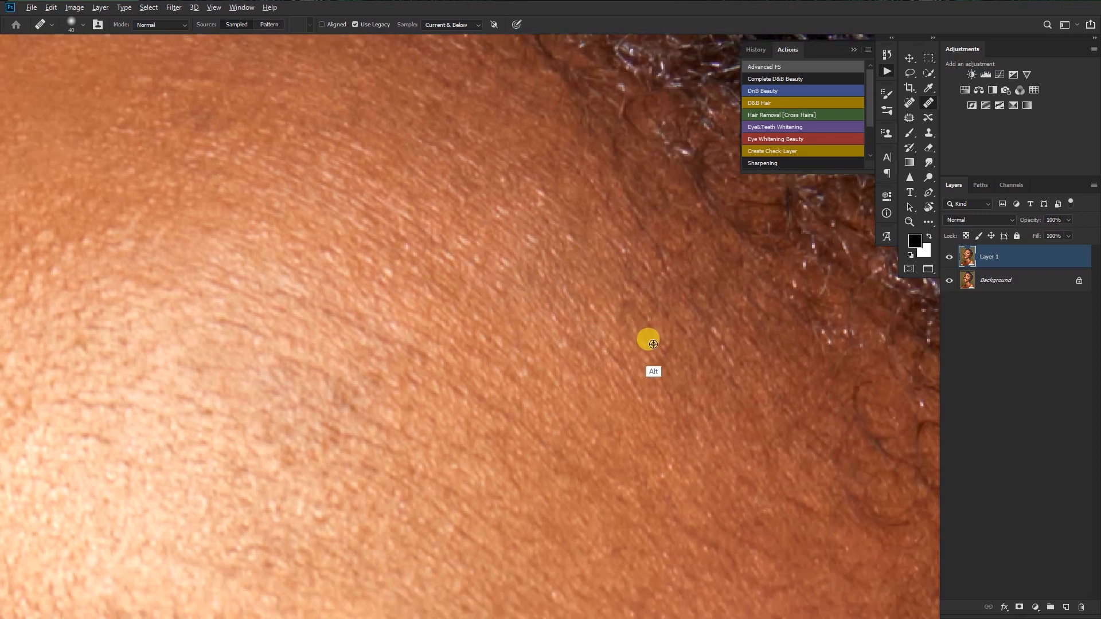
left_click_drag(623, 339, 656, 266)
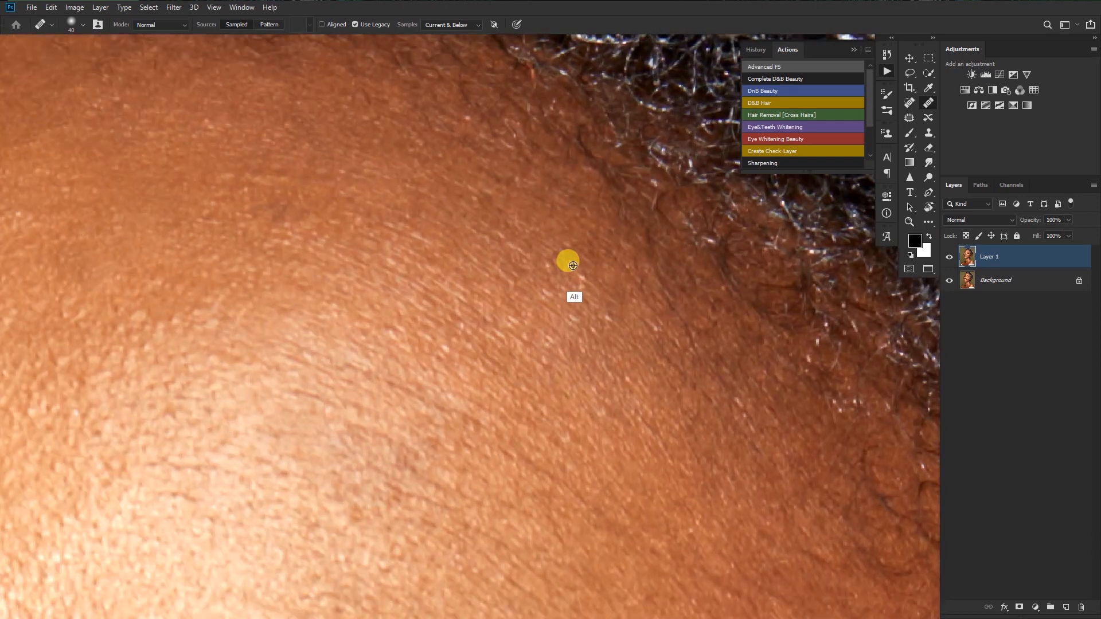
Heal the remaining spots along the outer edge of the forehead highlight on the subject's left side.
left_click(526, 285, "alt")
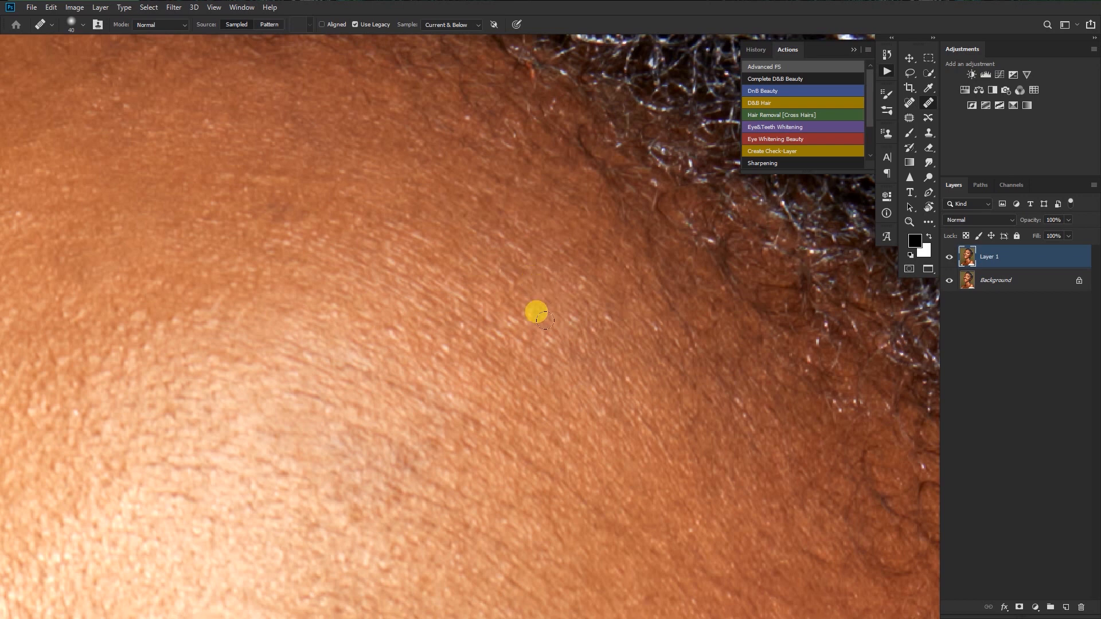
mouse_move(534, 372)
left_mouse_down()
mouse_move(483, 299)
mouse_move(562, 338)
left_mouse_up()
left_click_drag(624, 319, 597, 318)
scroll(512, 295, "down", 4)
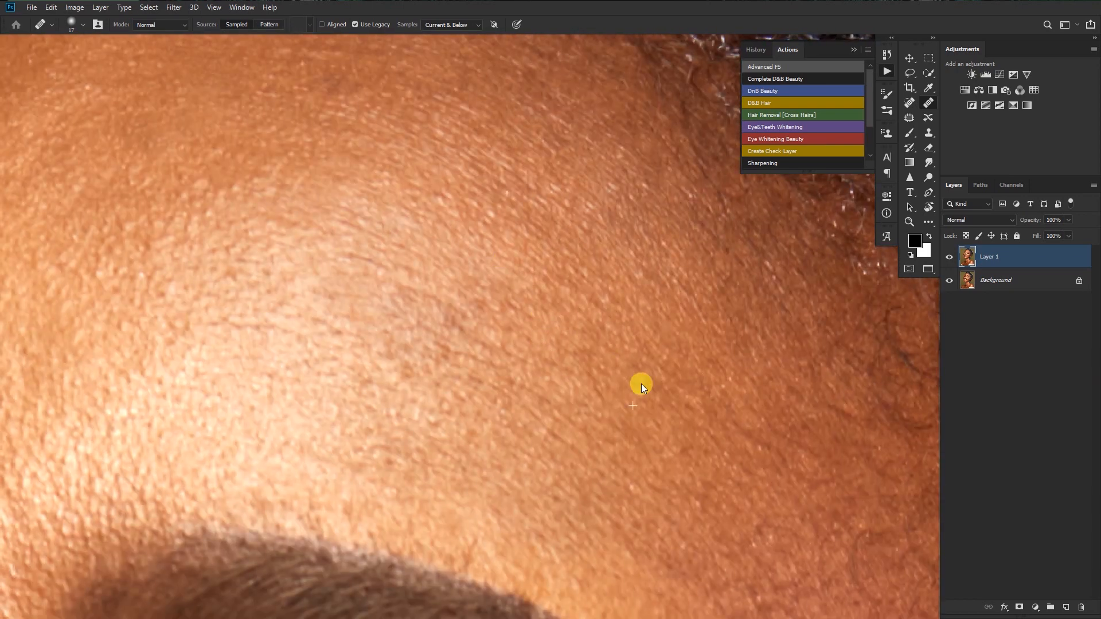
With a brush size of 17, heal the fine specks in and around the bright forehead highlight.
left_click(472, 295)
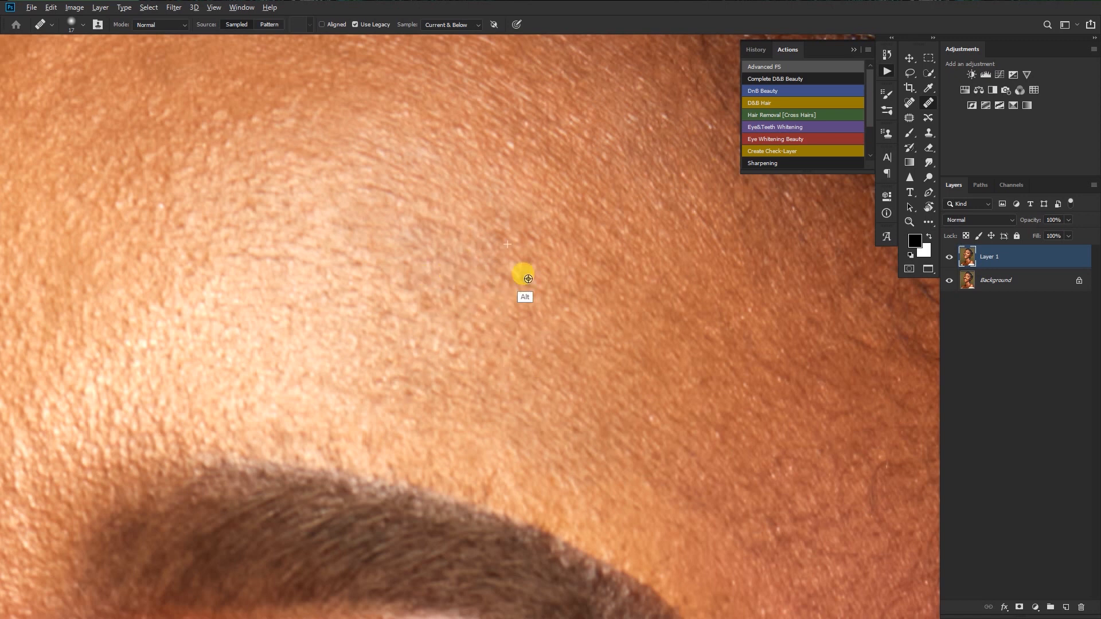
scroll(574, 294, "down", 2)
scroll(487, 364, "up", 2)
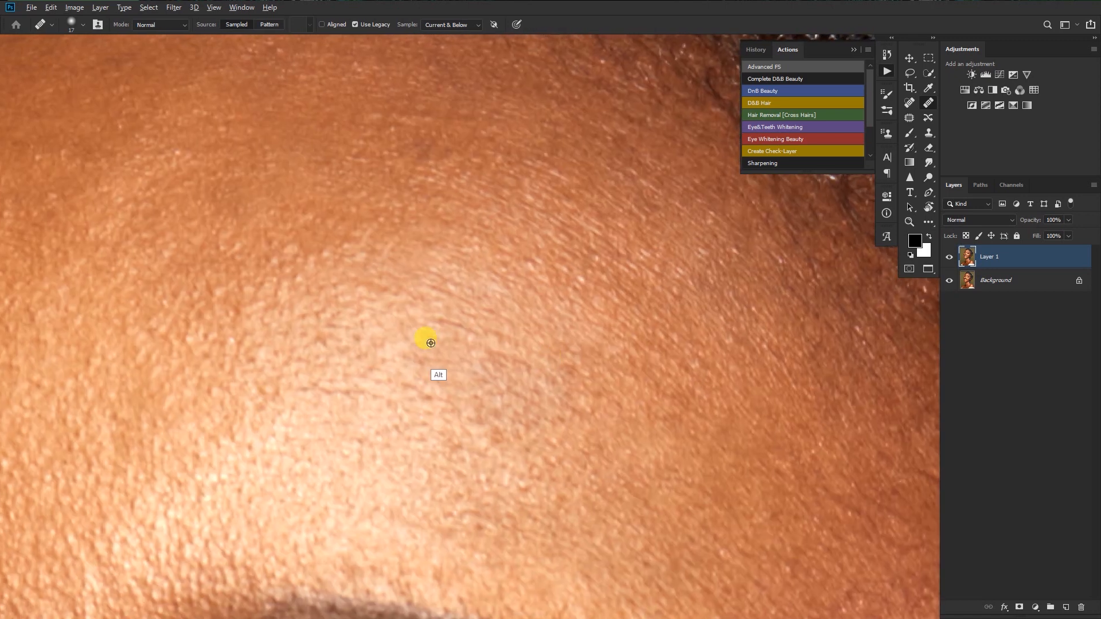
scroll(524, 321, "down", 3)
scroll(593, 275, "up", 3)
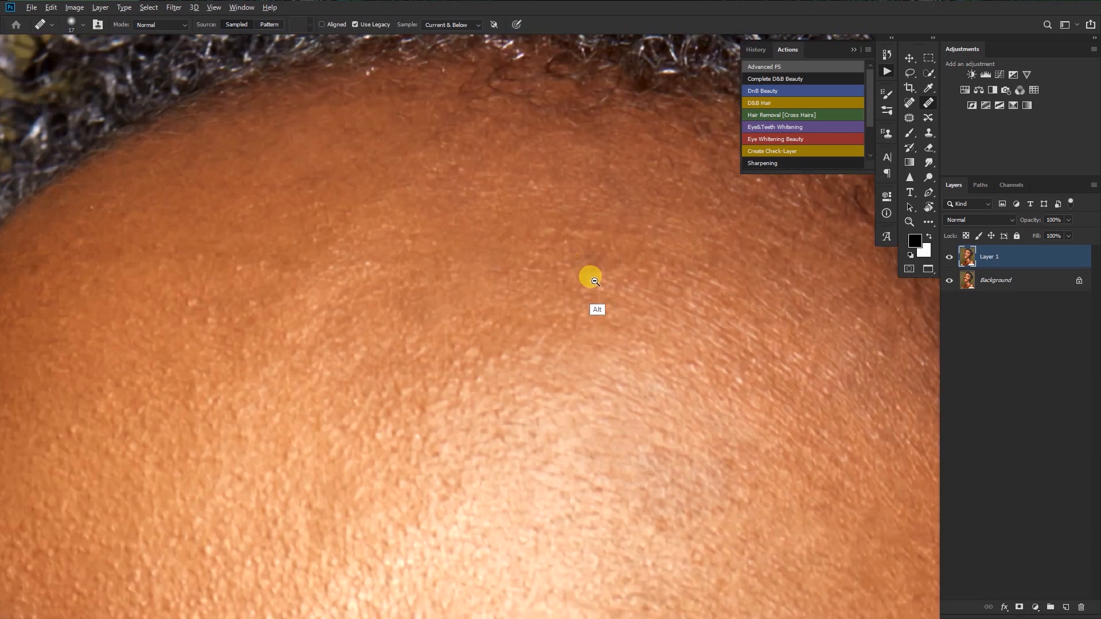
Heal the bumps and dark spots on the subject's left cheek between the cheek highlight and the ear.
scroll(550, 247, "down", 3)
scroll(524, 290, "up", 4)
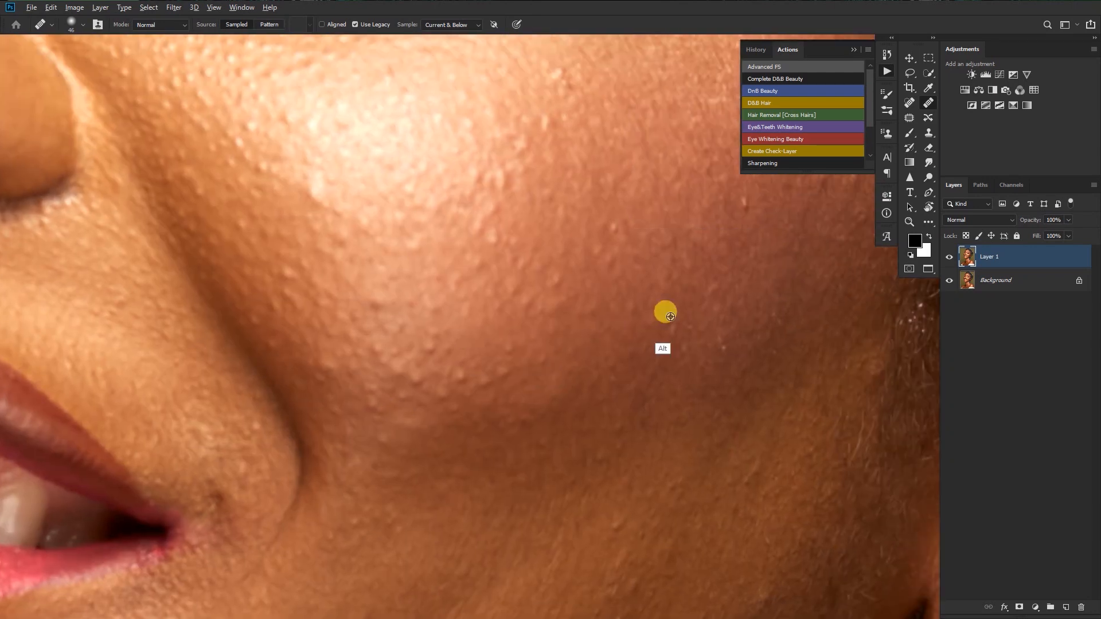
left_click_drag(671, 317, 576, 425)
left_click_drag(656, 300, 635, 324)
left_click(637, 324, "alt")
left_click(655, 301)
mouse_move(722, 287)
left_mouse_down()
mouse_move(628, 345)
mouse_move(754, 378)
left_mouse_up()
left_click(637, 293, "alt")
left_click(659, 276)
Heal the bright specks on the subject's left temple and around the tail of the left eyebrow.
left_click_drag(659, 276, 614, 342)
scroll(556, 327, "up", 3)
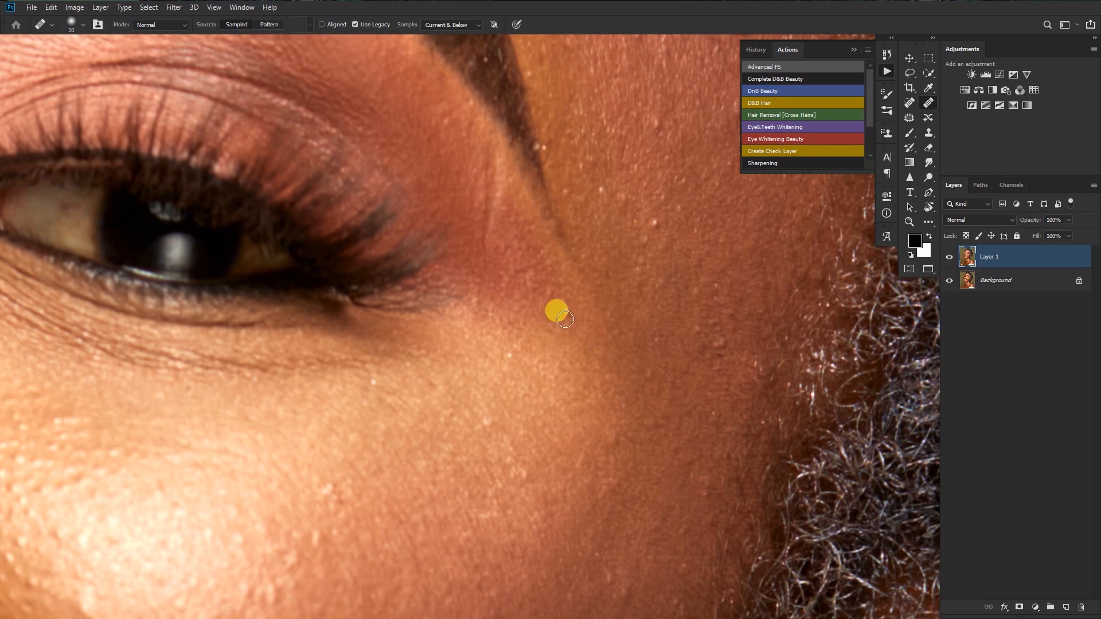
left_click_drag(688, 322, 701, 322)
left_click_drag(623, 286, 590, 359)
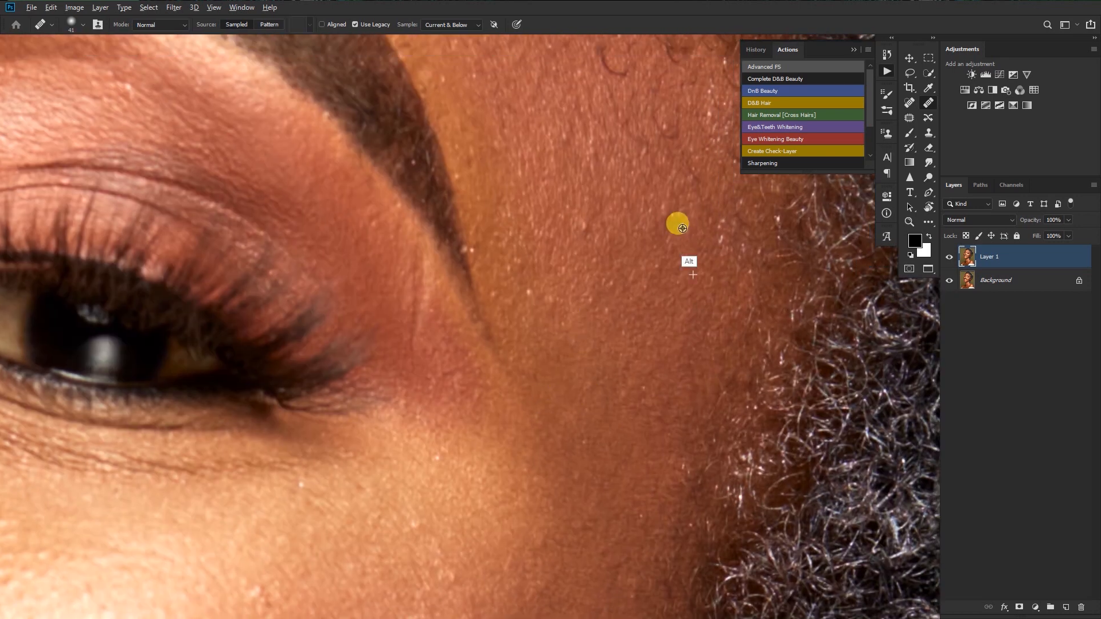
scroll(690, 294, "down", 5)
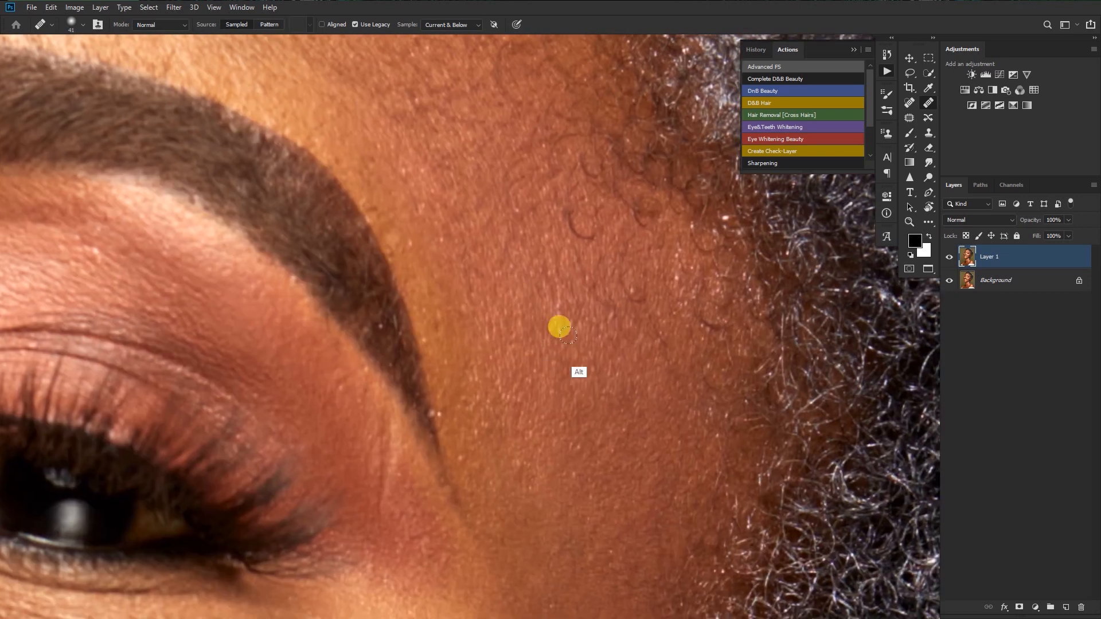
scroll(539, 376, "up", 6)
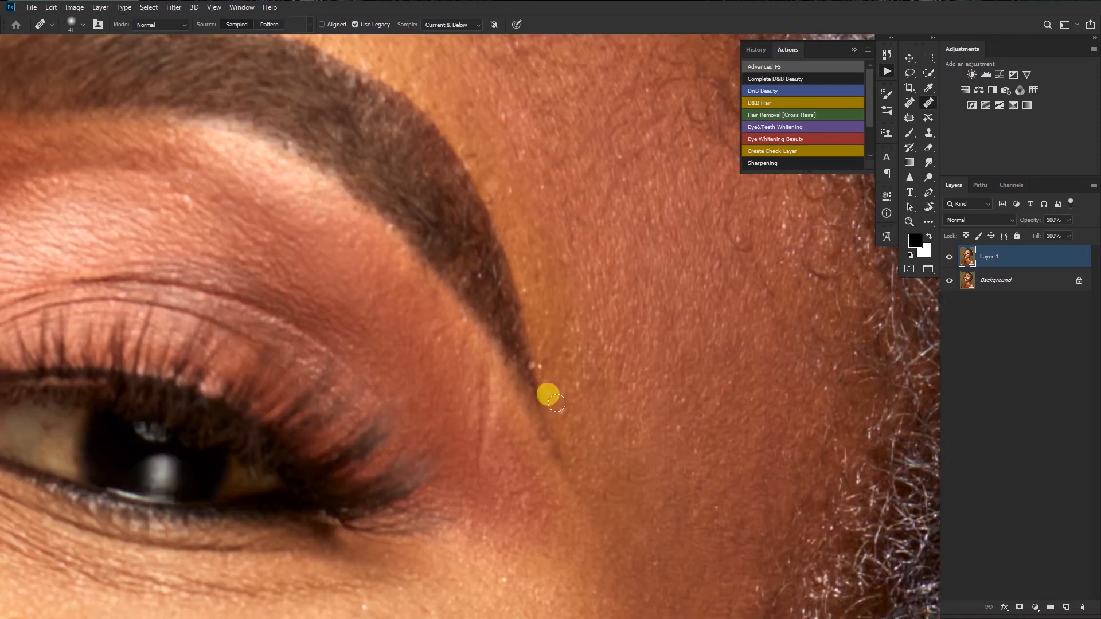
Heal the blemishes below the subject's left eye and on the cheek beside the nose and smile line.
scroll(596, 289, "down", 2)
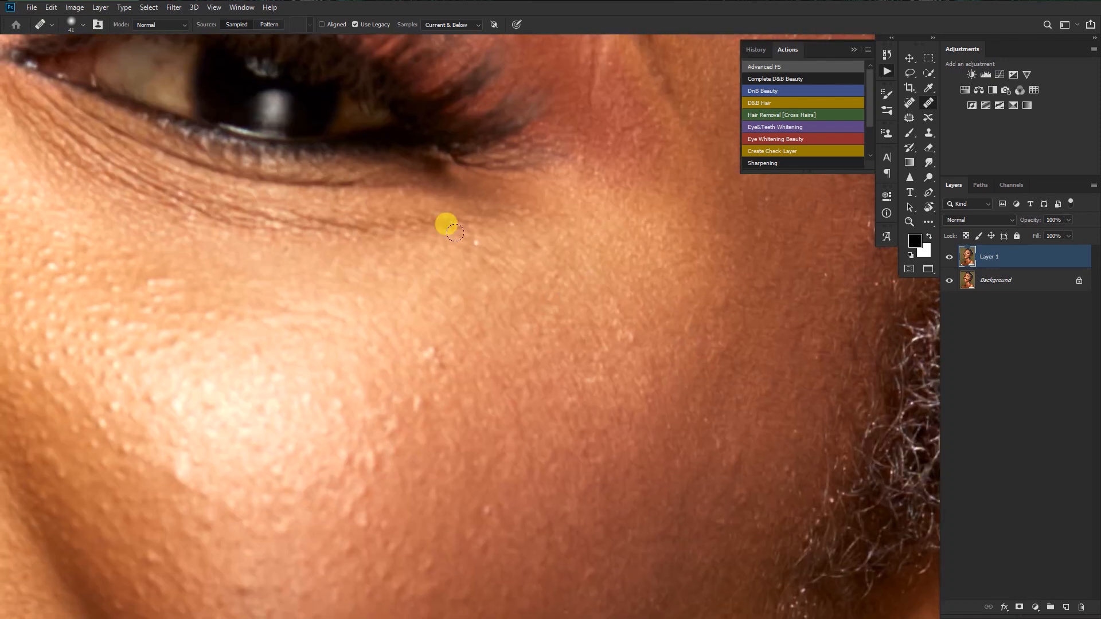
scroll(445, 224, "down", 3)
scroll(539, 333, "up", 5)
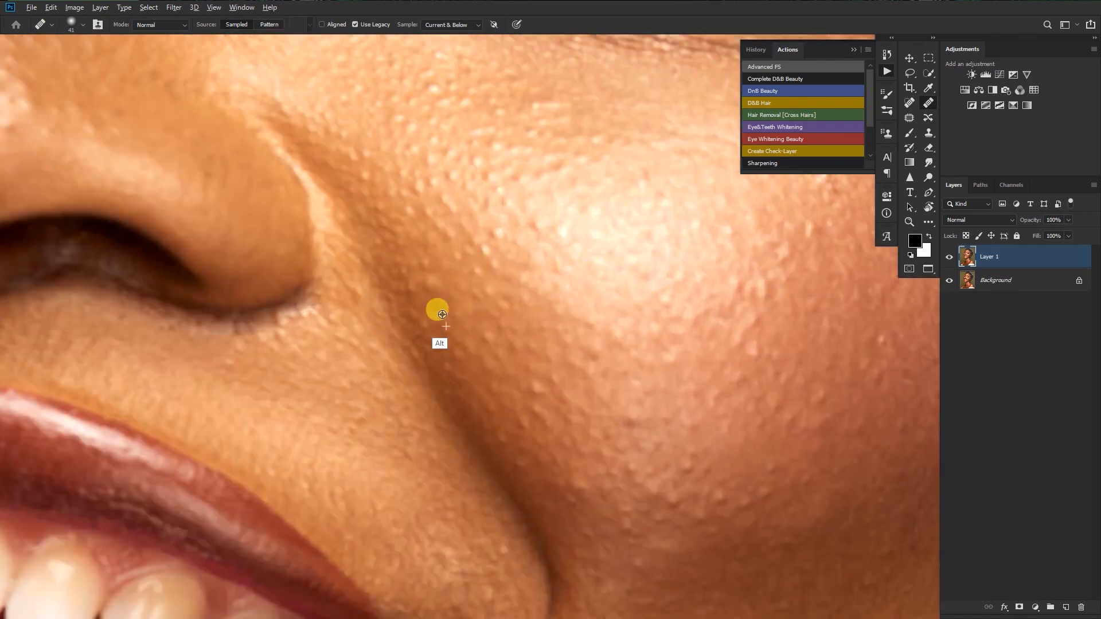
scroll(620, 312, "up", 5)
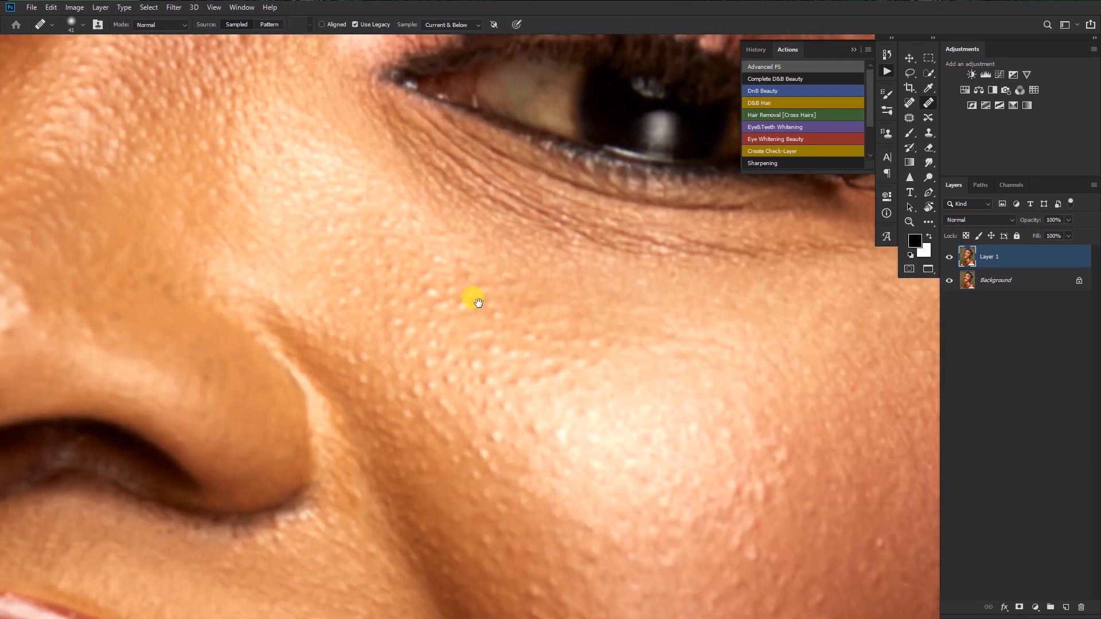
scroll(558, 381, "down", 3)
scroll(583, 352, "up", 4)
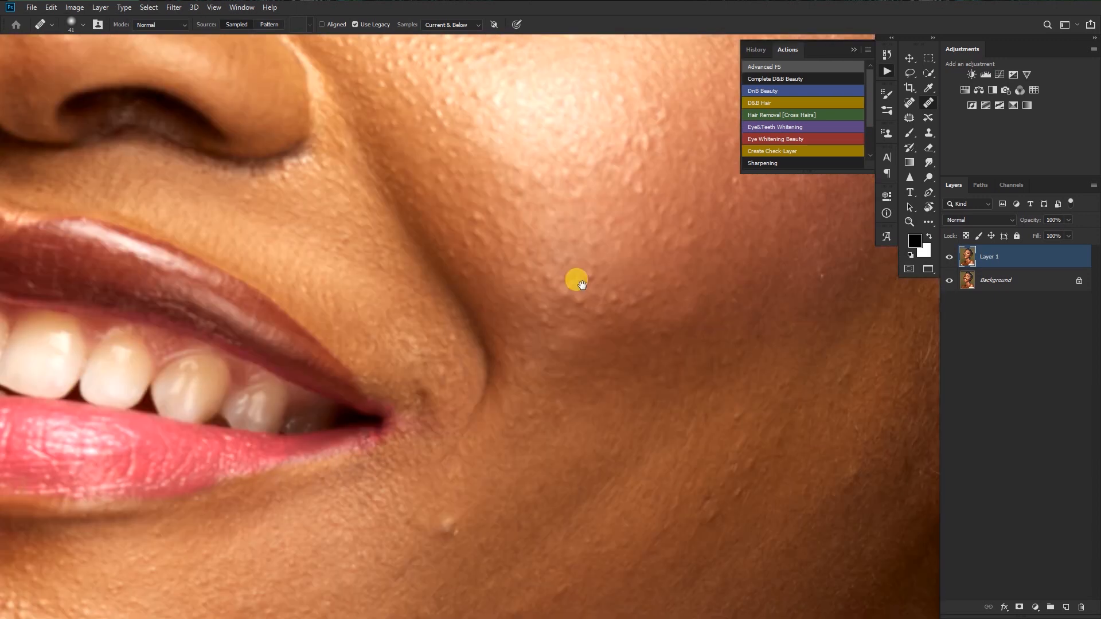
Heal the raised bump below the left mouth corner and the marks on the lower cheek towards the earring.
scroll(581, 286, "down", 3)
scroll(630, 314, "right", 2)
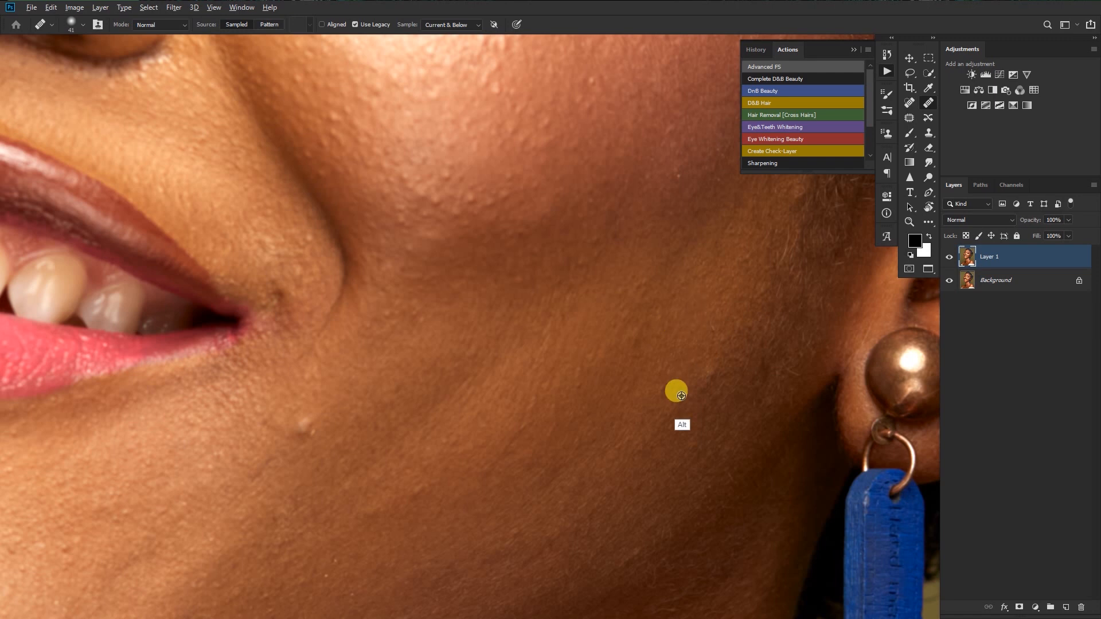
scroll(664, 321, "left", 4)
scroll(631, 324, "down", 1)
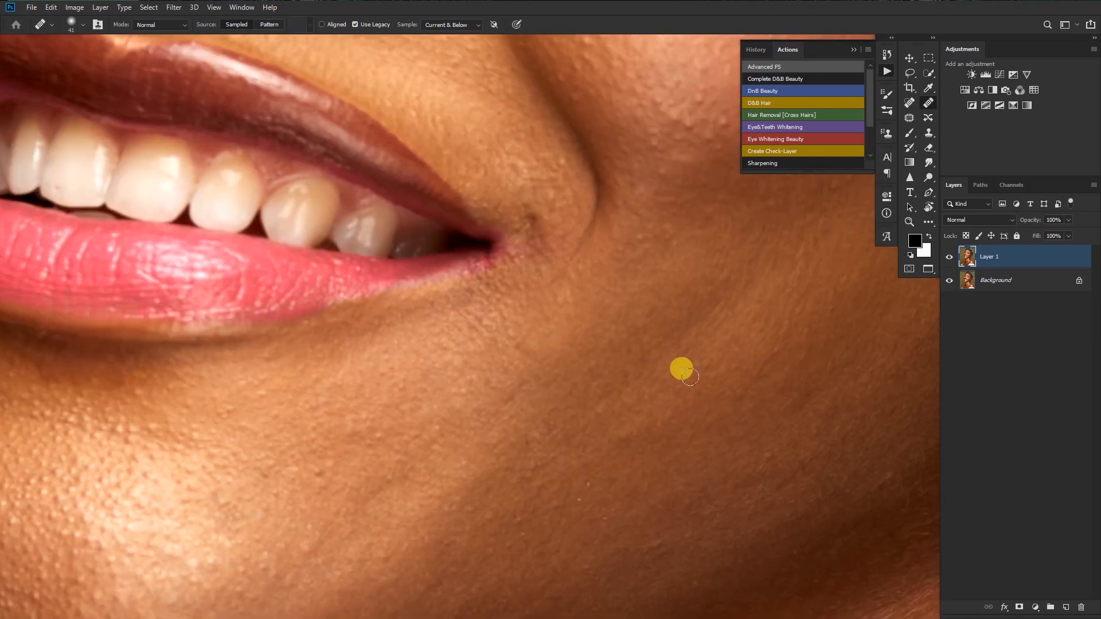
Heal the small marks on the subject's left jaw below the mouth corner with sampled neighbouring skin.
left_click_drag(484, 370, 686, 293)
left_click_drag(688, 356, 571, 361)
left_click_drag(663, 392, 554, 367)
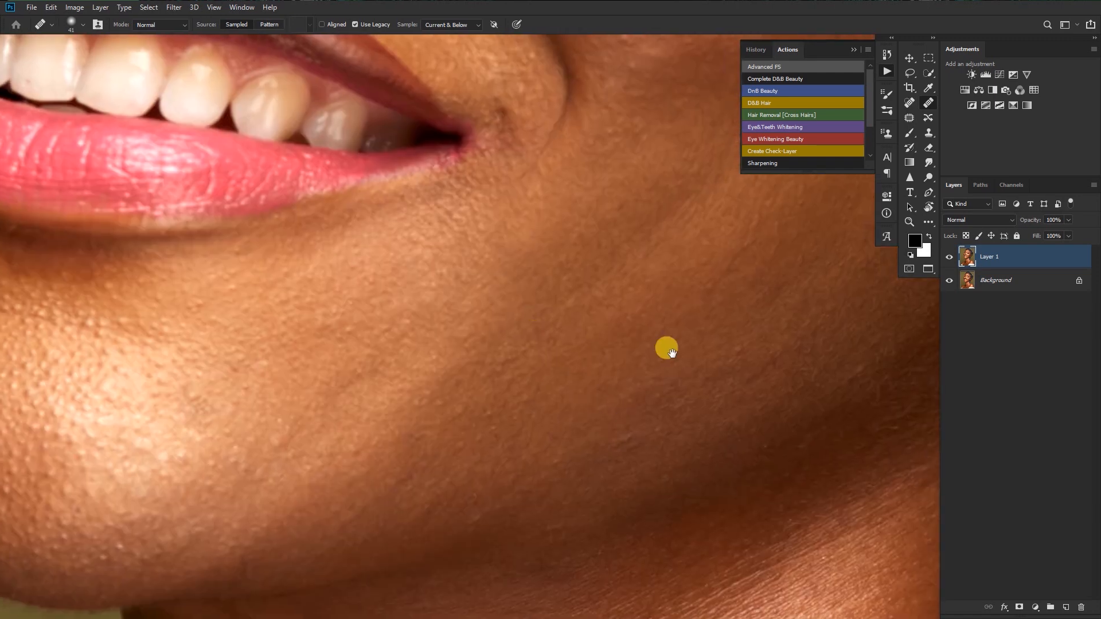
left_click_drag(666, 350, 424, 366)
left_click_drag(390, 428, 493, 397)
left_click(470, 357, "alt")
Heal the remaining spots where the subject's left jaw meets the chin.
left_click(367, 376, "alt")
left_click(356, 381)
left_click_drag(247, 530, 429, 408)
left_click(542, 320, "alt")
scroll(542, 320, "down", 9)
left_click_drag(561, 357, 534, 391)
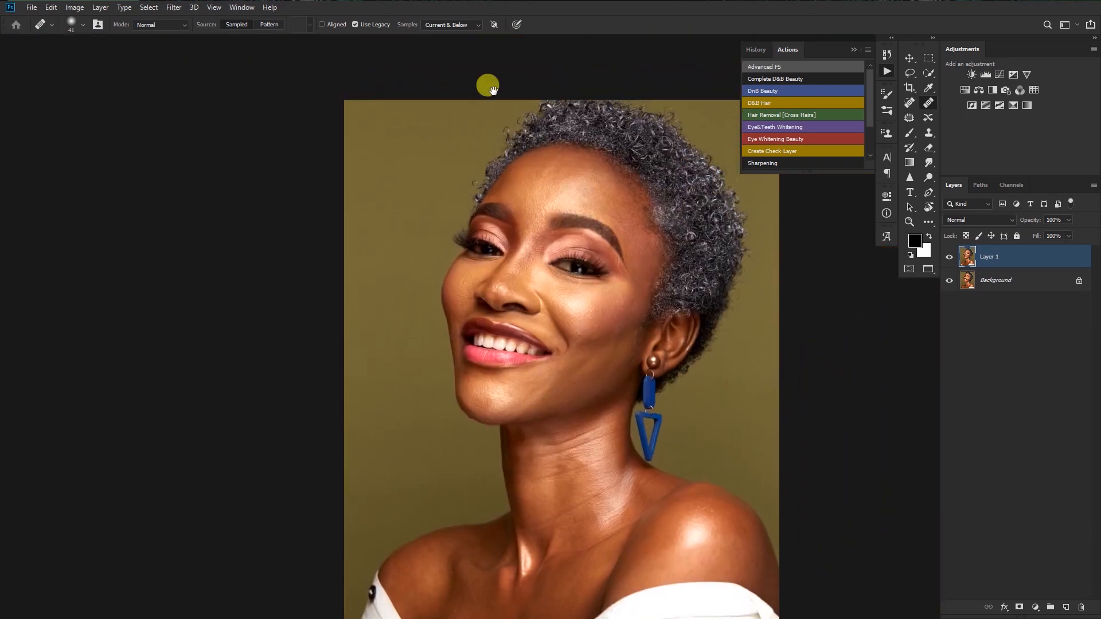
Heal the blemishes on the chin beneath the lower lip, using clean skin nearby as the source.
scroll(585, 378, "up", 9)
left_click_drag(416, 293, 482, 351)
left_click(421, 365, "alt")
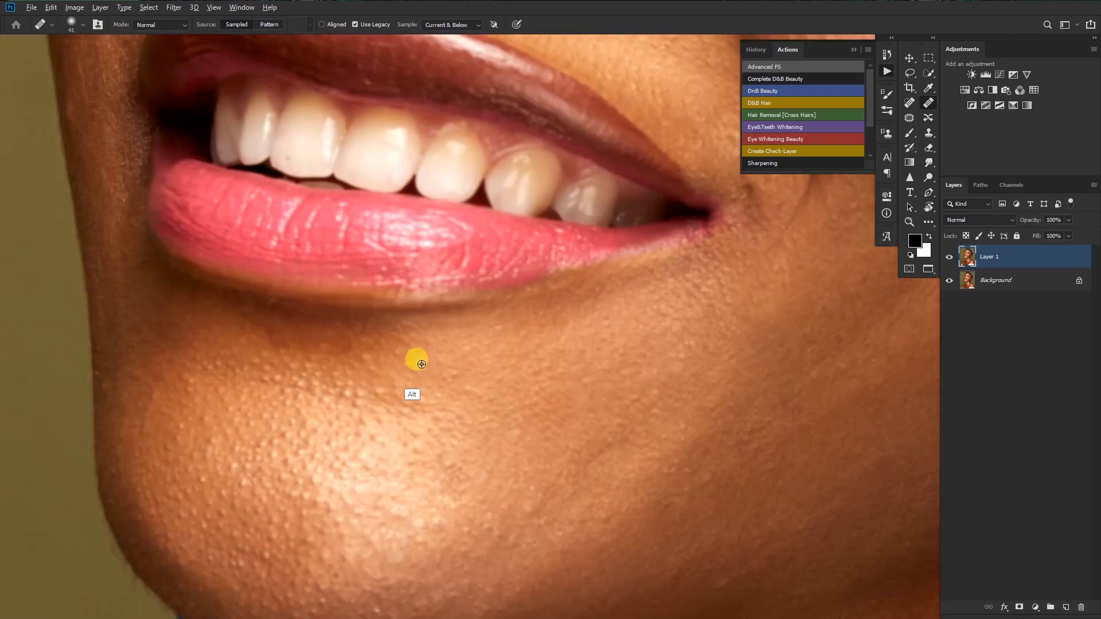
left_click_drag(287, 402, 481, 338)
left_click(527, 350, "alt")
Heal the marks along the shaded lower edge of the chin and jaw.
left_click_drag(709, 375, 583, 307)
left_click_drag(642, 347, 555, 345)
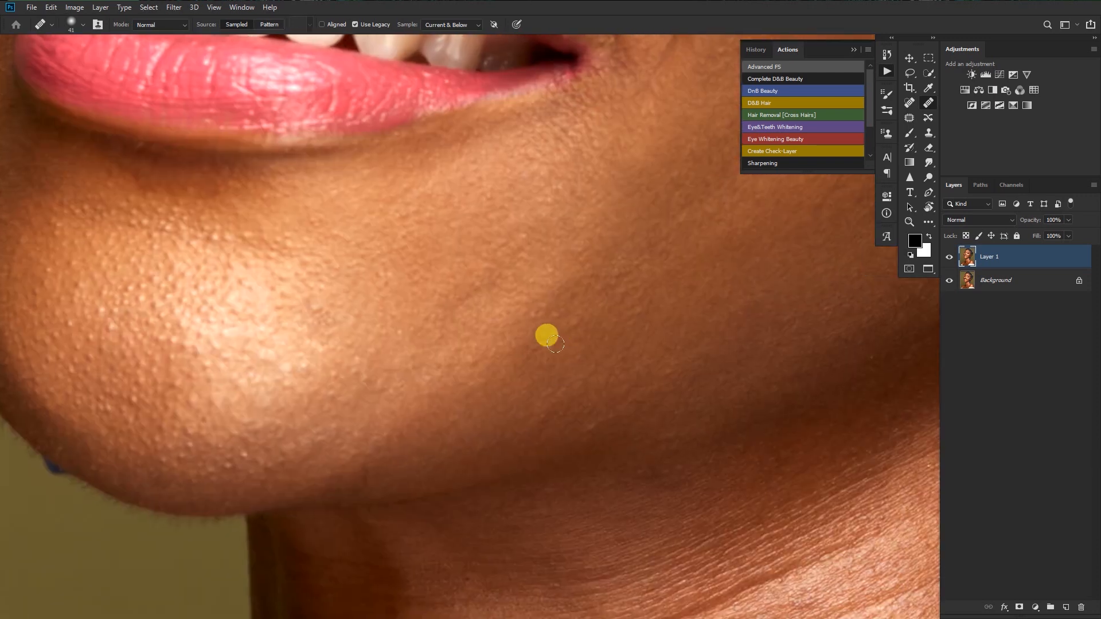
left_click_drag(389, 449, 485, 432)
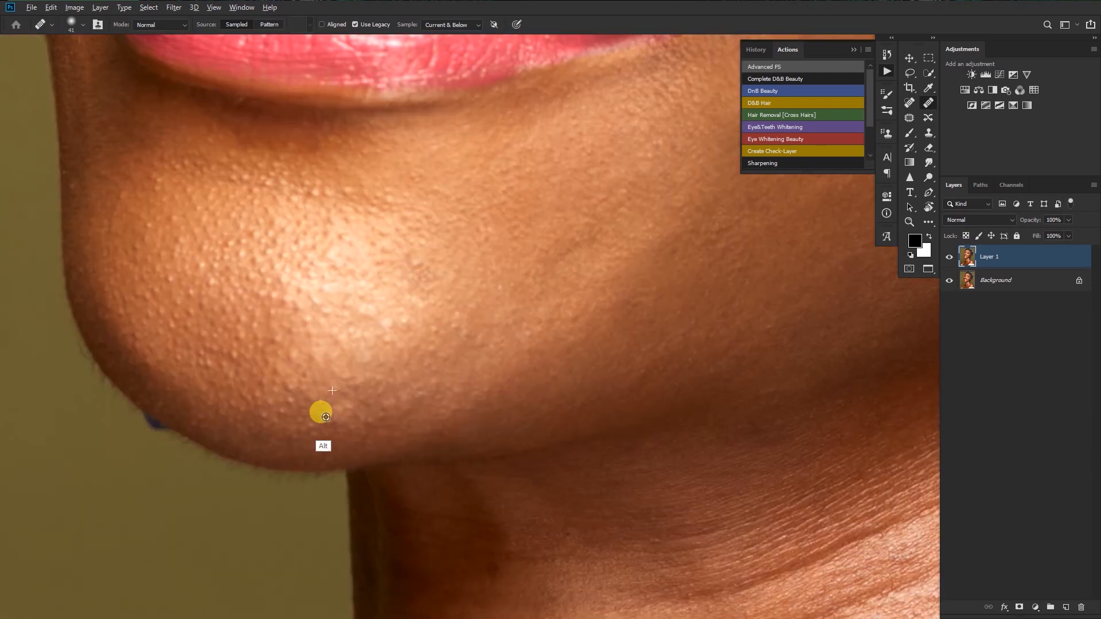
scroll(393, 392, "up", 2)
left_click_drag(393, 391, 467, 373)
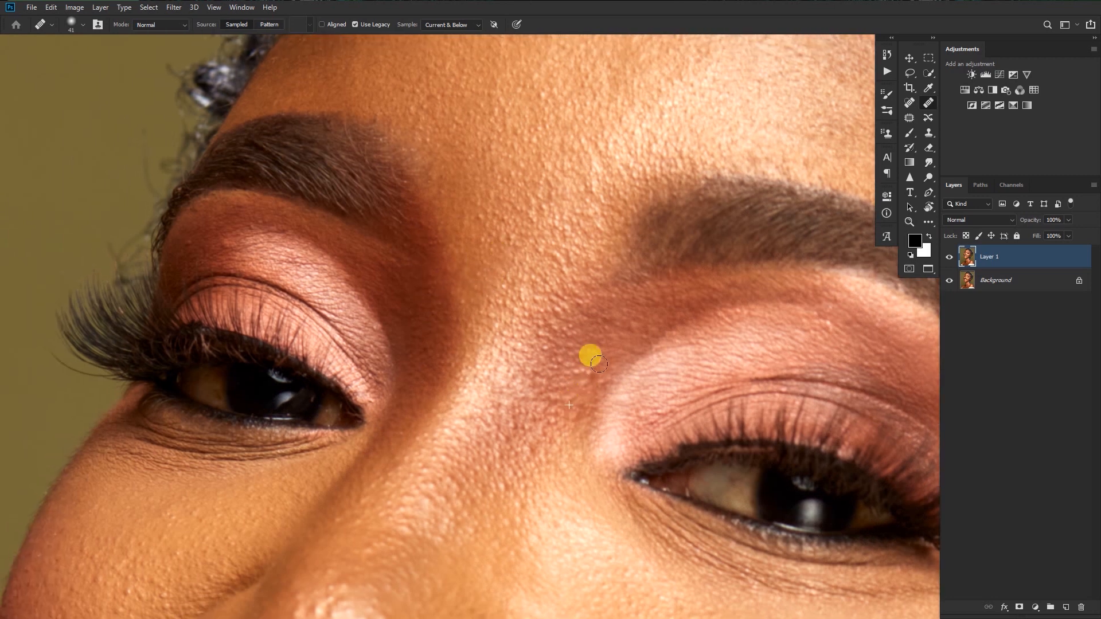
Heal the spots beside the inner corner of the left eye and the bumps on the subject's right cheek.
left_click_drag(590, 351, 508, 316)
left_click_drag(472, 266, 418, 312)
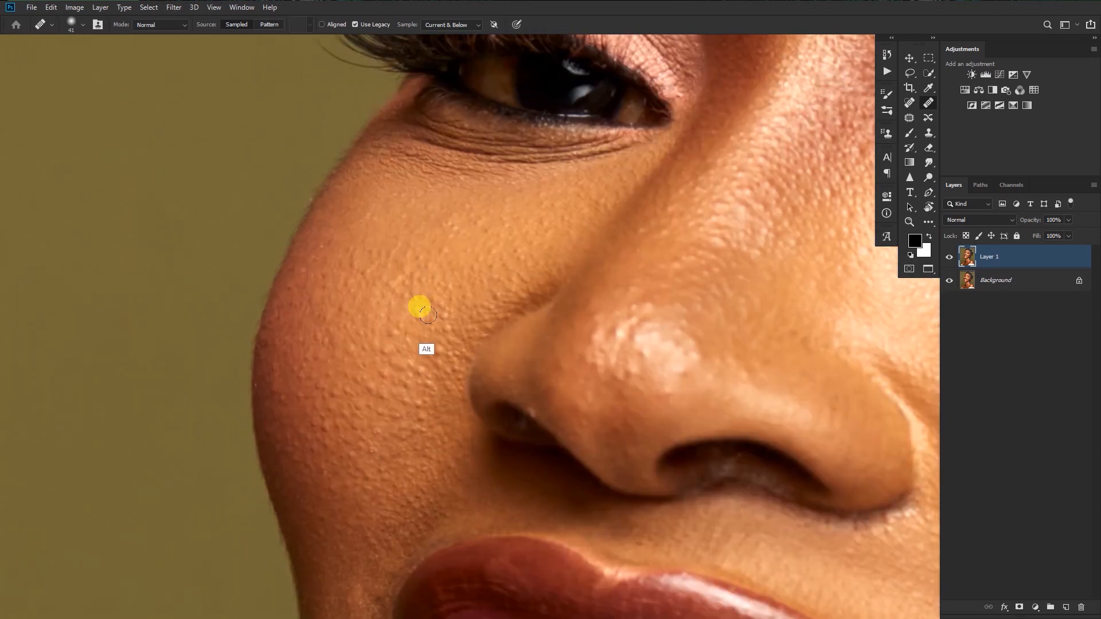
left_click_drag(408, 390, 337, 317)
left_click_drag(400, 236, 525, 267)
Use the Patch tool to replace the uneven skin patches on the side of the nose tip with cleaner skin.
key("shift+j")
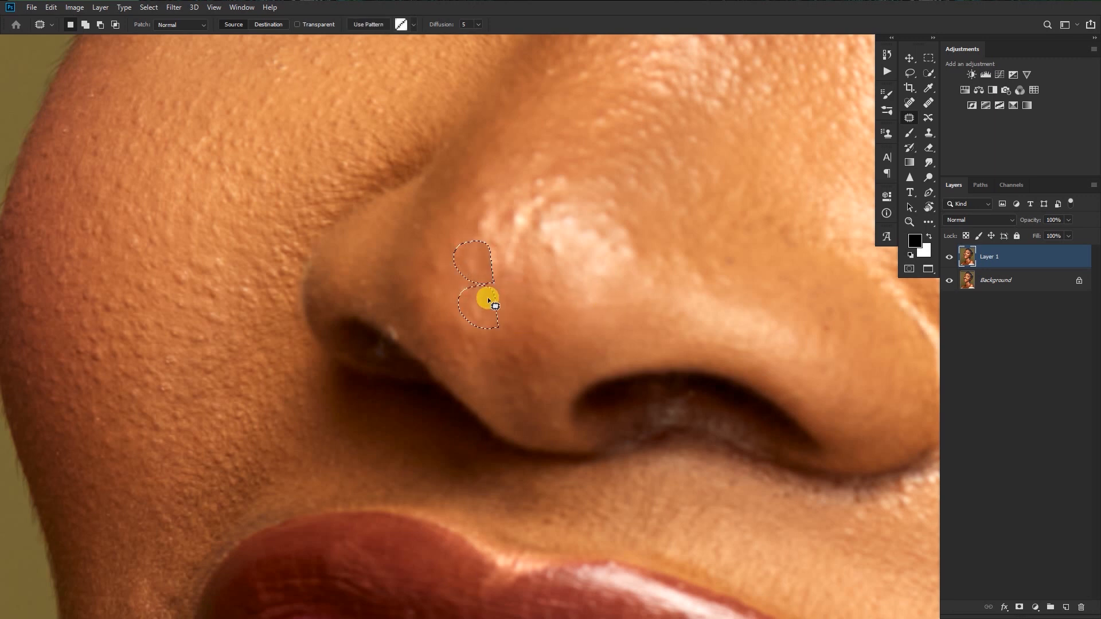
scroll(516, 322, "up", 2)
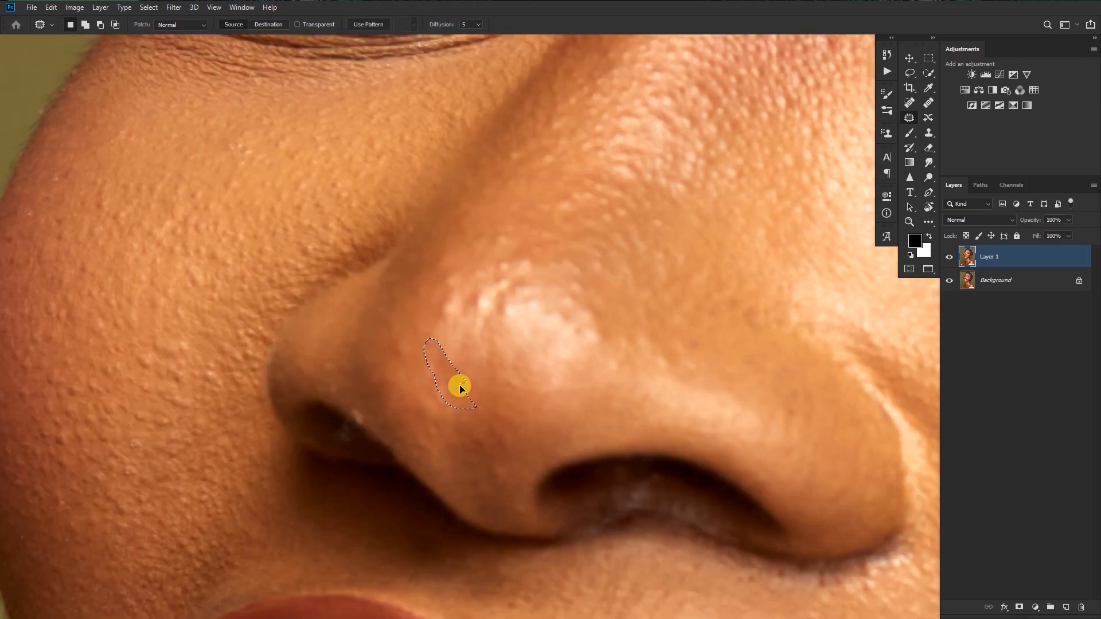
scroll(450, 370, "up", 2)
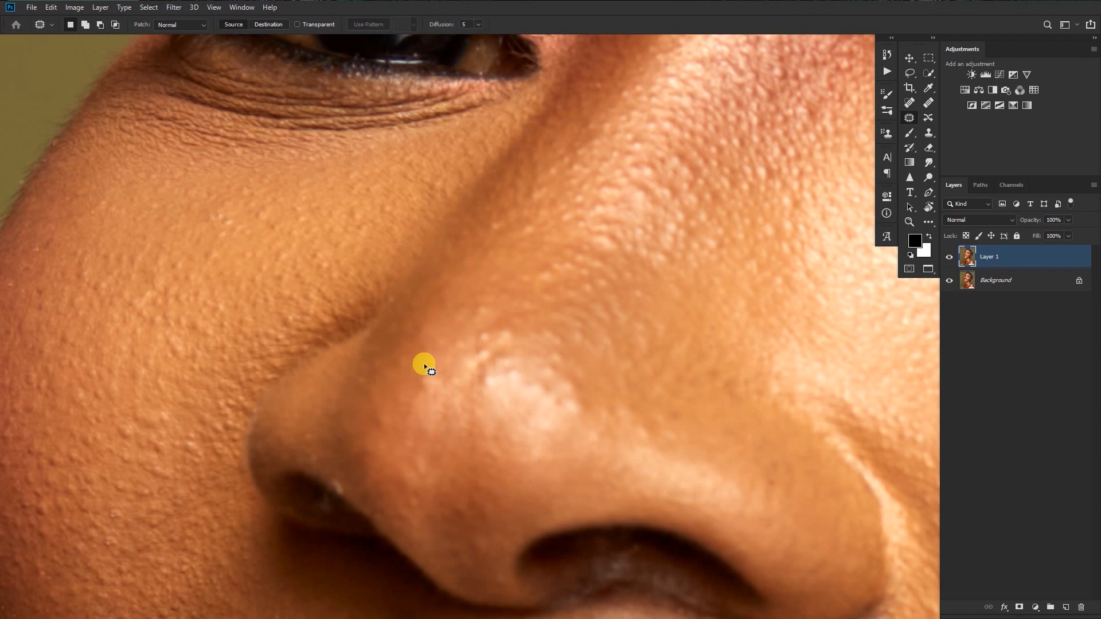
Patch the rough, shiny skin texture on the nose tip and just above it with smoother skin nearby.
mouse_move(493, 339)
left_mouse_down()
mouse_move(499, 374)
mouse_move(582, 409)
mouse_move(582, 398)
left_mouse_up()
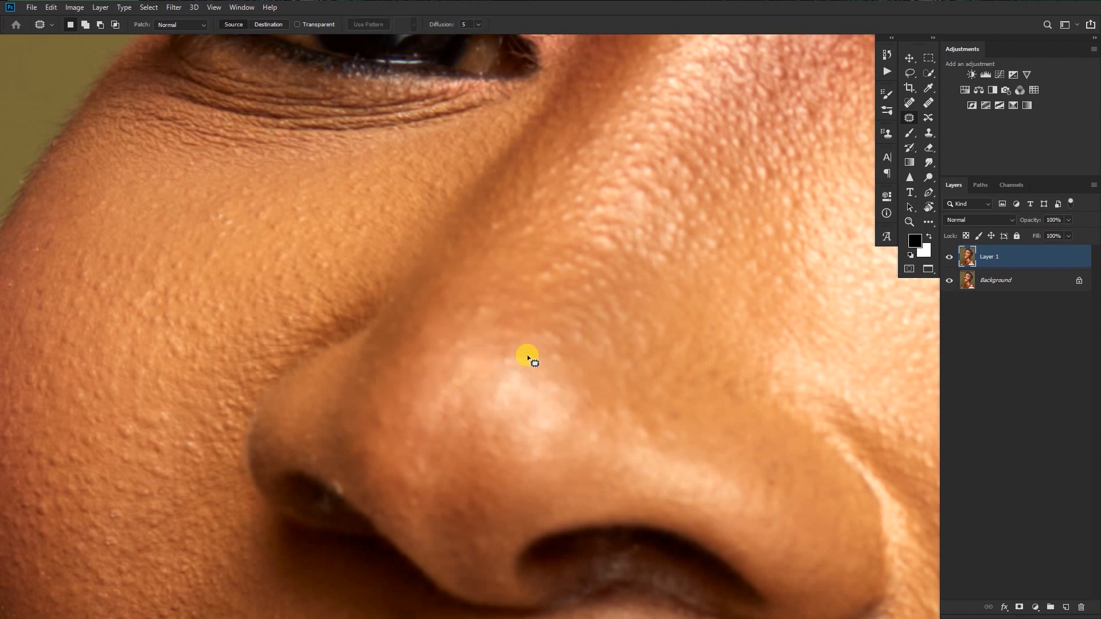
left_click_drag(566, 373, 558, 340)
key("ctrl+d")
scroll(546, 382, "down", 5)
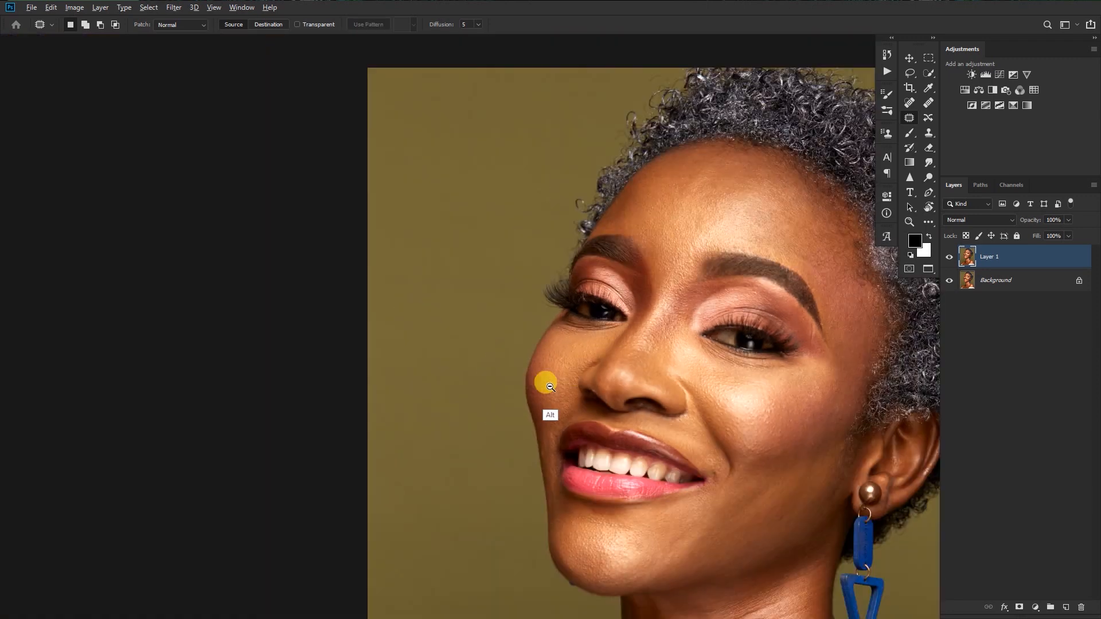
scroll(606, 383, "up", 6)
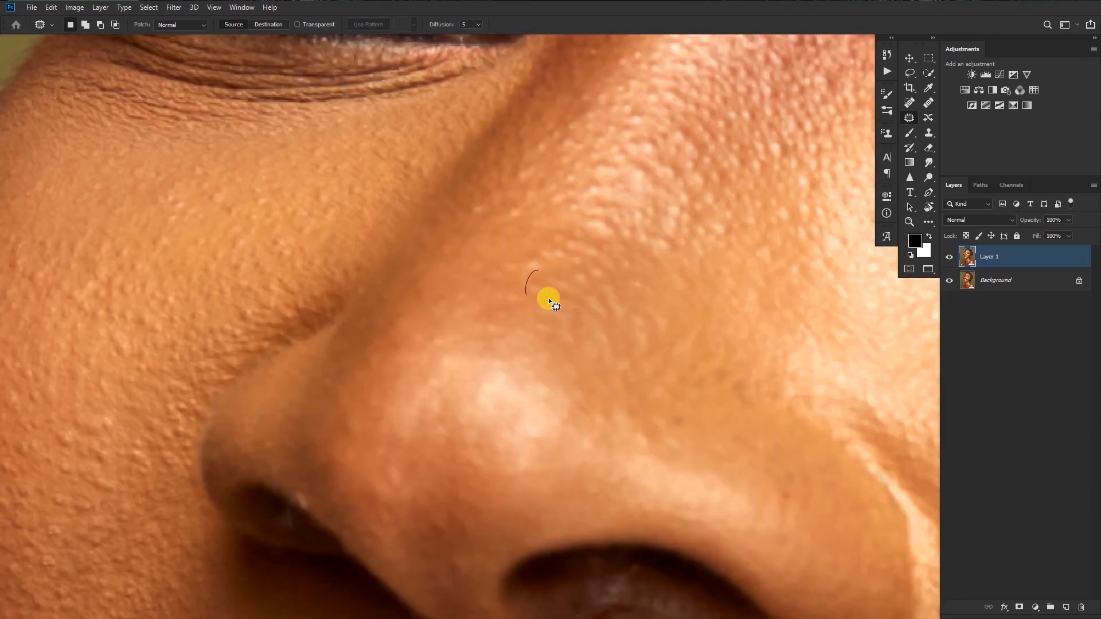
scroll(510, 281, "up", 3)
scroll(553, 257, "down", 5)
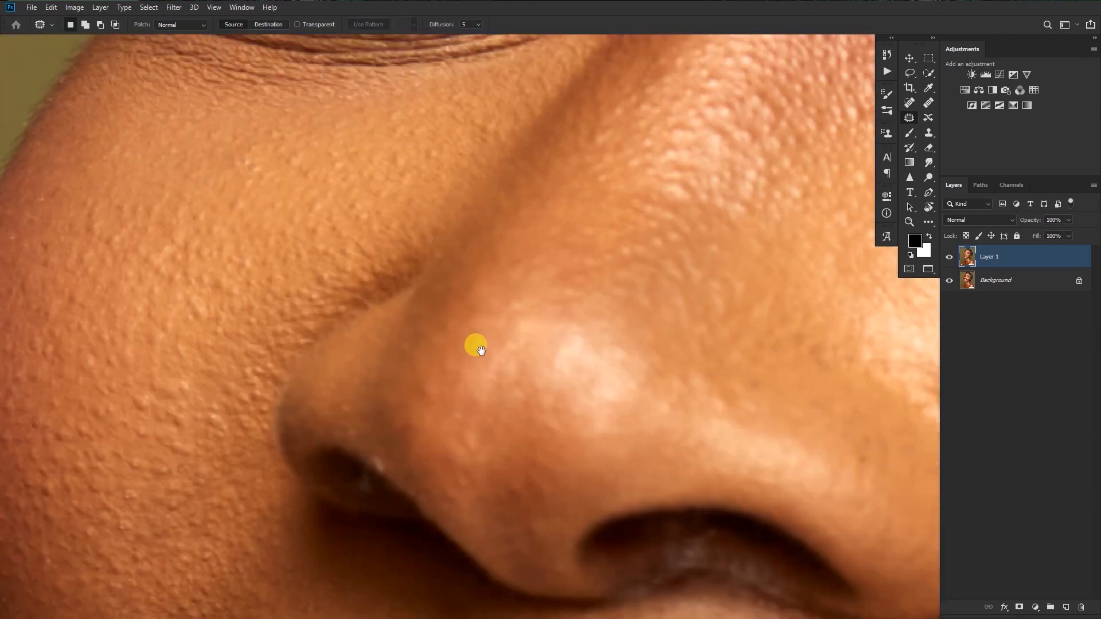
Patch the bumps and uneven skin on the subject's left cheek, beside and above the smile line.
scroll(406, 369, "down", 5)
scroll(585, 320, "up", 6)
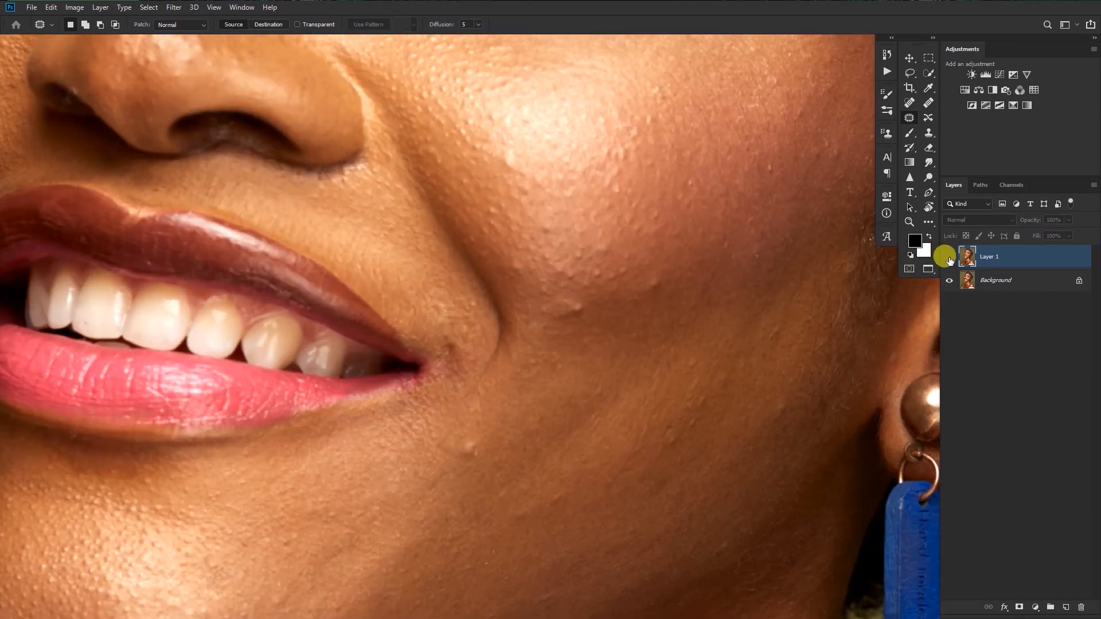
scroll(576, 274, "up", 3)
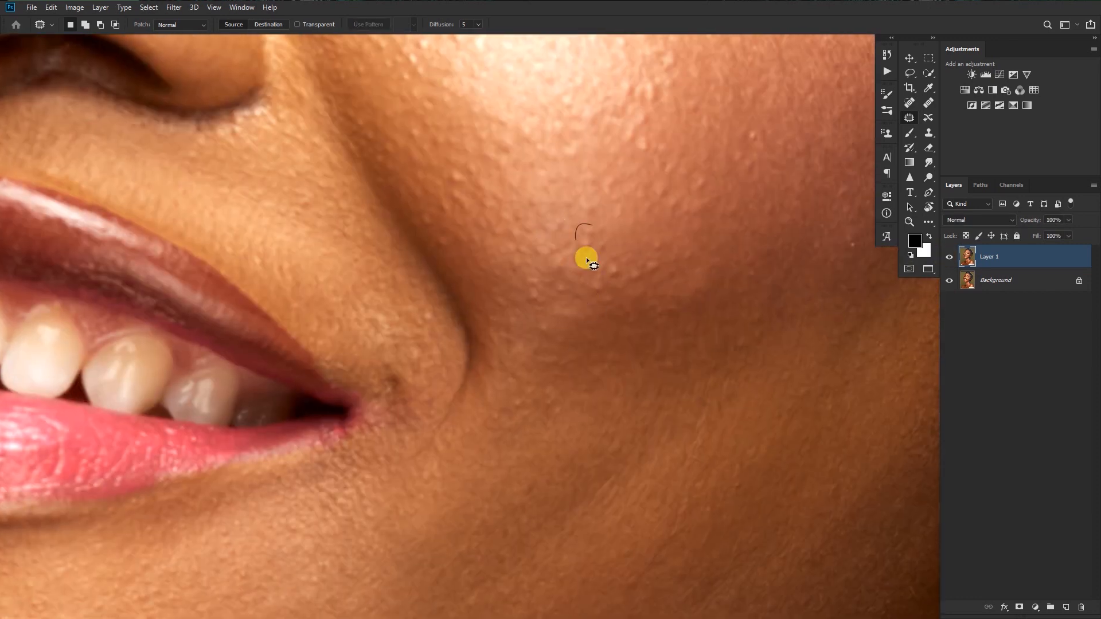
scroll(522, 287, "up", 3)
left_click_drag(507, 354, 518, 377)
scroll(600, 332, "down", 5)
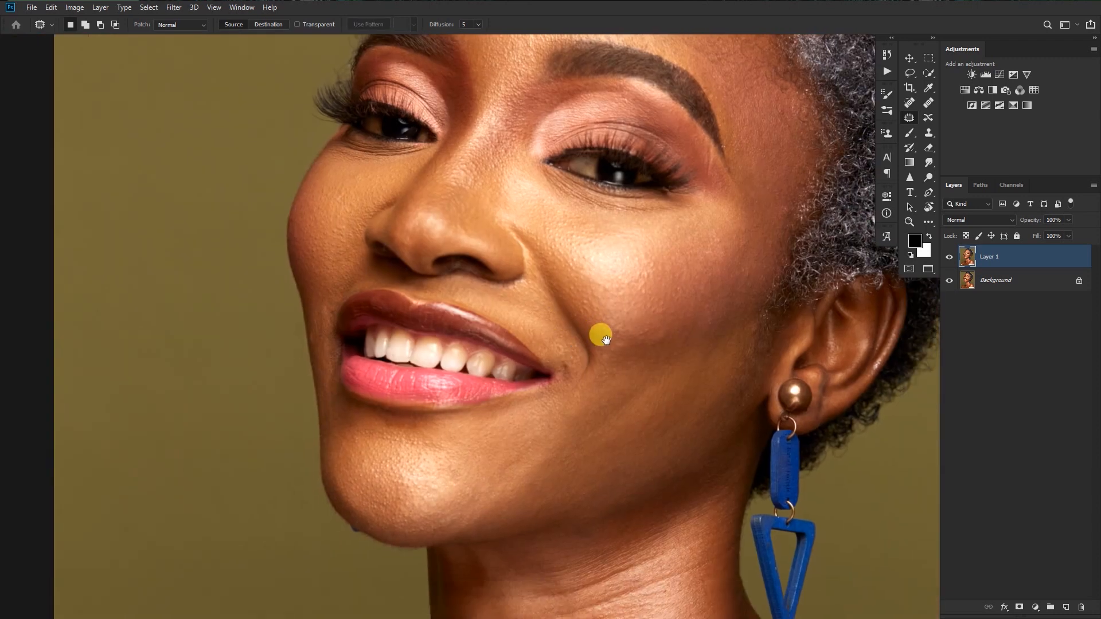
scroll(719, 307, "up", 5)
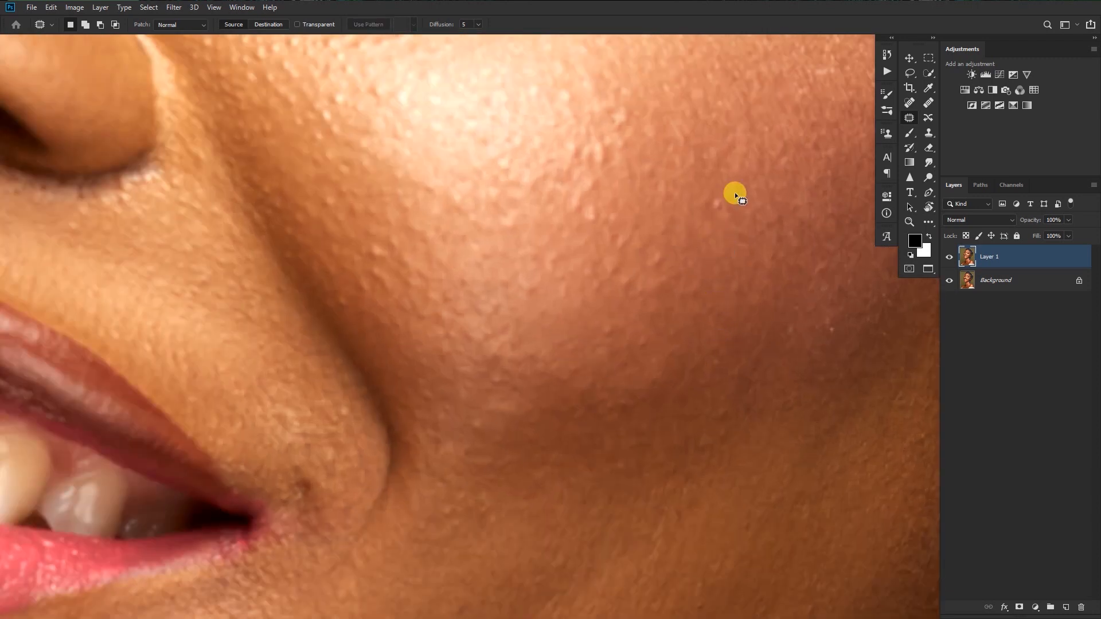
left_click_drag(811, 246, 740, 277)
Use the Healing Brush to clean the skin between the outer corner of the subject's left eye and the eyebrow's tail.
left_click(928, 103)
scroll(442, 238, "down", 5)
scroll(536, 249, "up", 4)
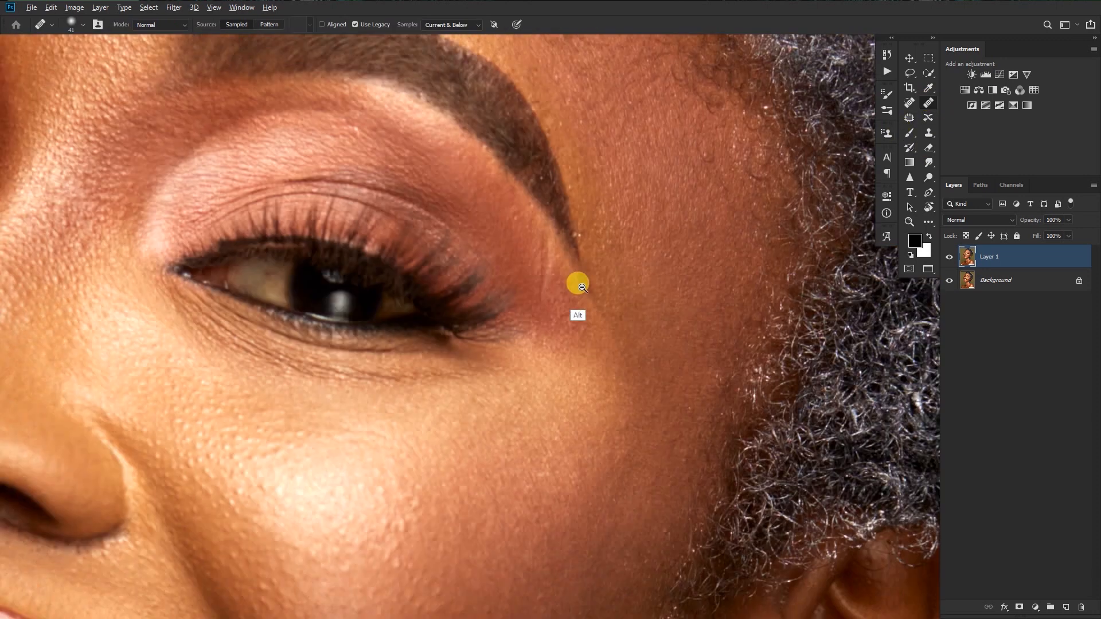
left_click(548, 231, "alt")
mouse_move(537, 195)
left_mouse_down()
mouse_move(536, 283)
mouse_move(561, 264)
left_mouse_up()
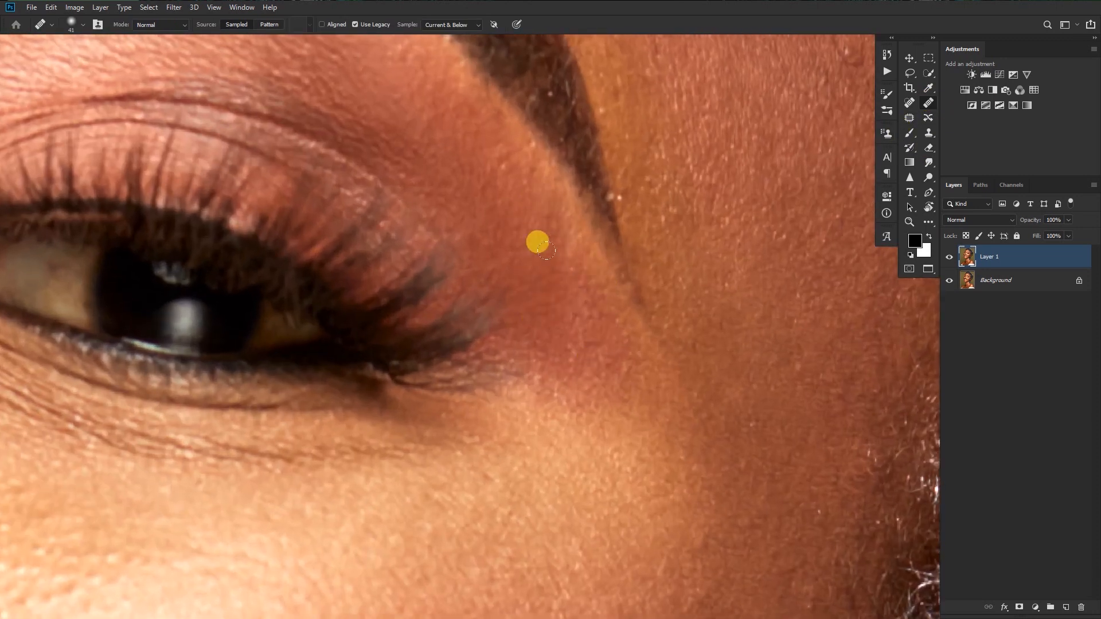
scroll(676, 315, "down", 5)
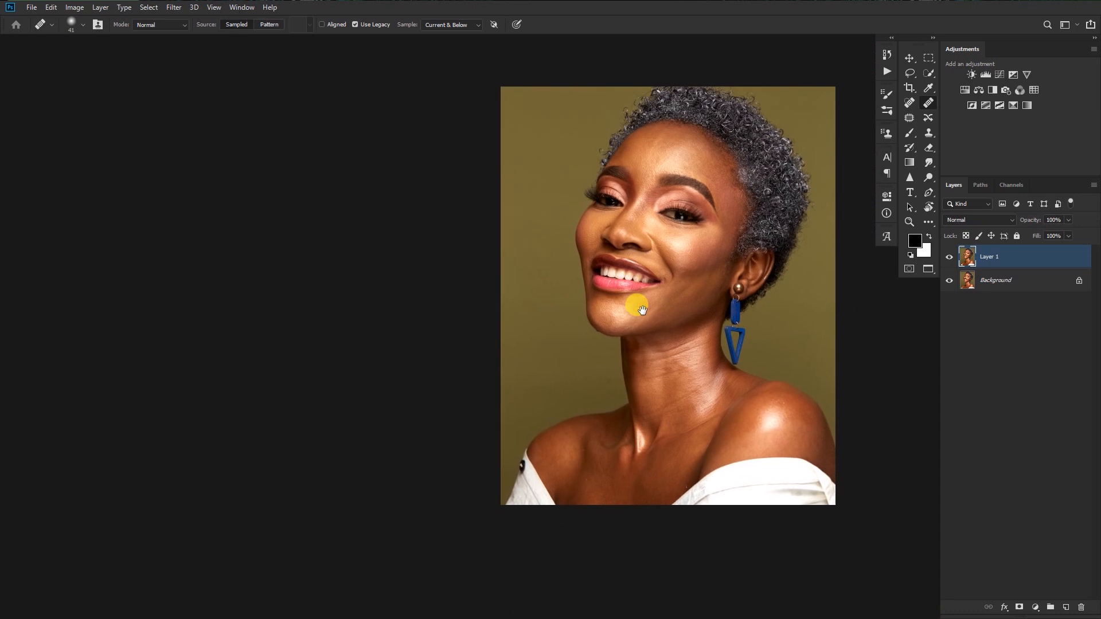
Heal the creases beneath the outer corner of the subject's right eye.
scroll(624, 217, "up", 5)
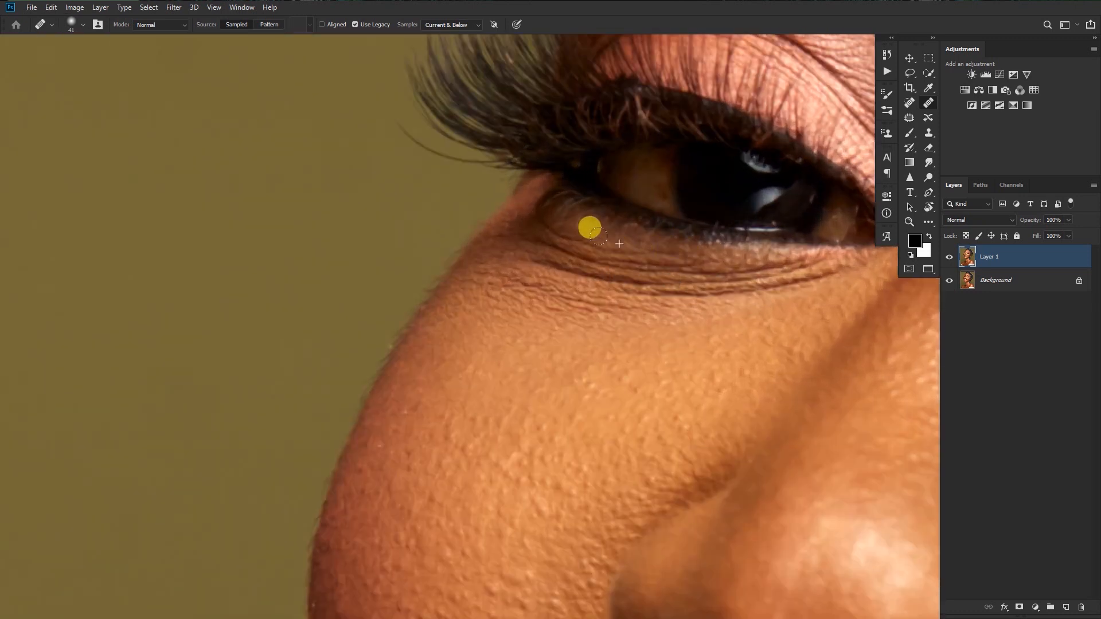
scroll(571, 300, "down", 4)
scroll(571, 300, "down", 3)
scroll(661, 274, "up", 6)
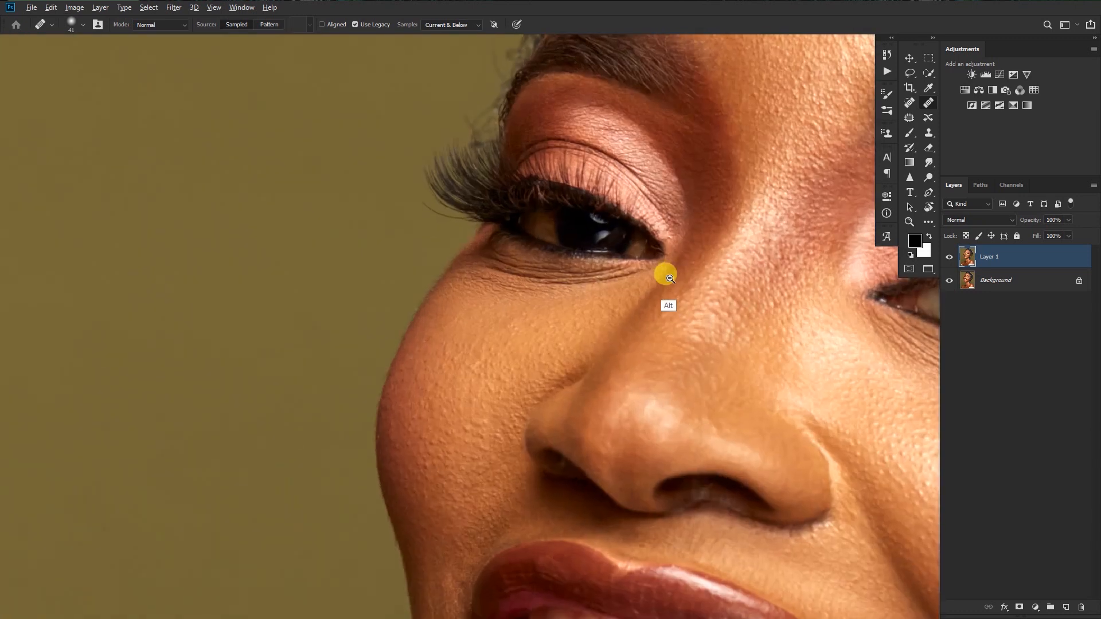
Use the Clone Stamp at 21% flow to soften the lines below the outer corner of the subject's right eye.
left_click(928, 132)
left_click_drag(318, 38, 323, 37)
right_click(460, 202, "alt")
scroll(486, 320, "up", 3)
right_click(486, 320, "alt")
left_click(452, 266, "alt")
mouse_move(510, 262)
left_mouse_down()
mouse_move(568, 274)
mouse_move(491, 256)
left_mouse_up()
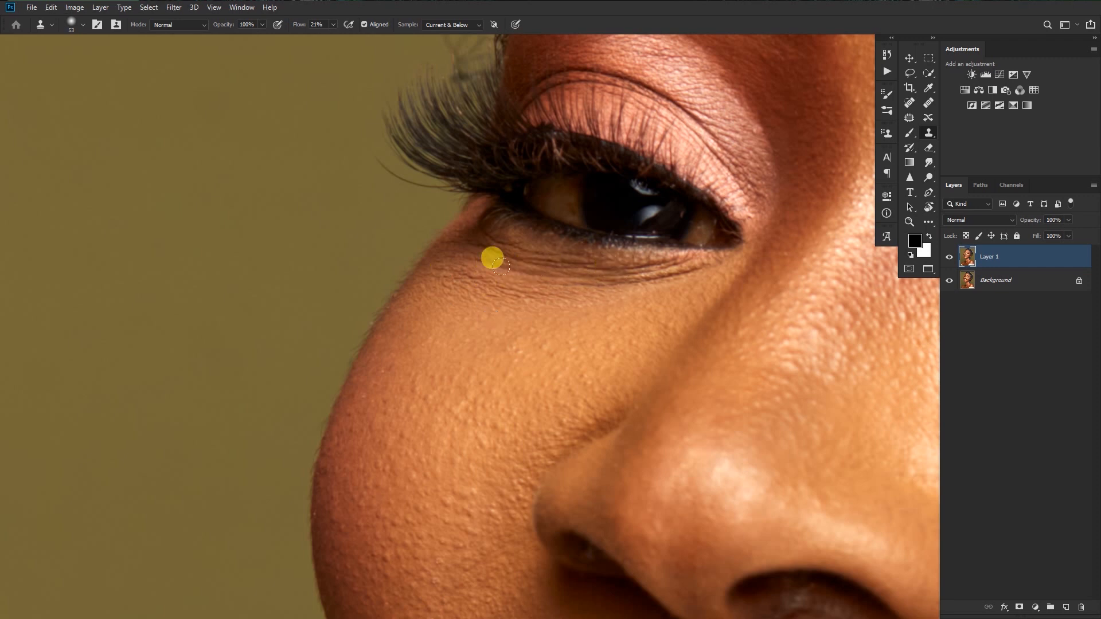
left_click(457, 292, "alt")
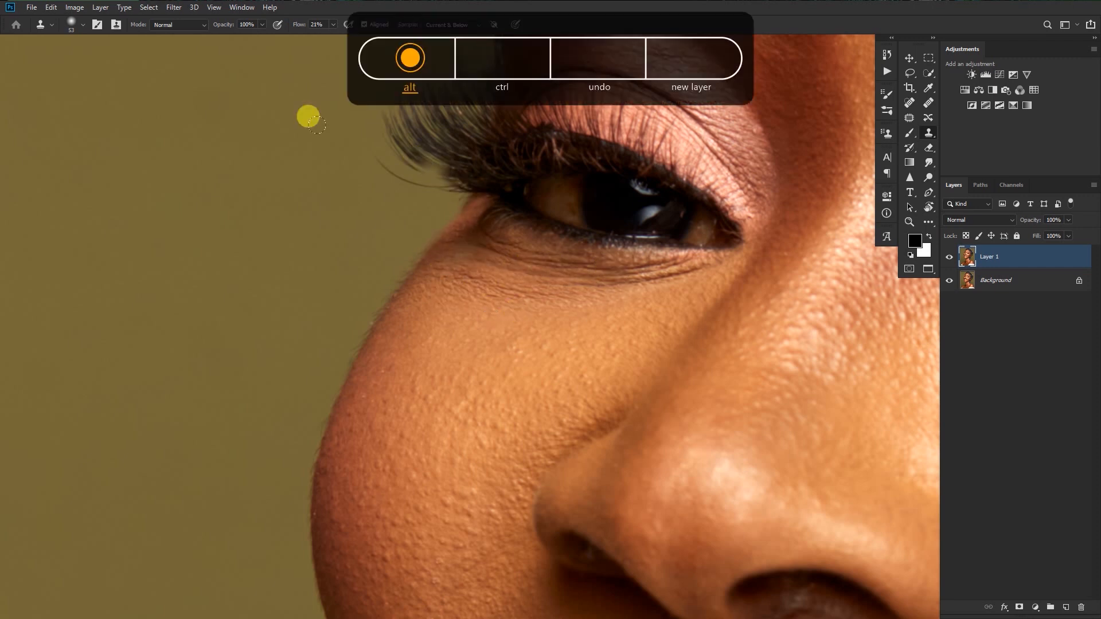
scroll(710, 219, "up", 2)
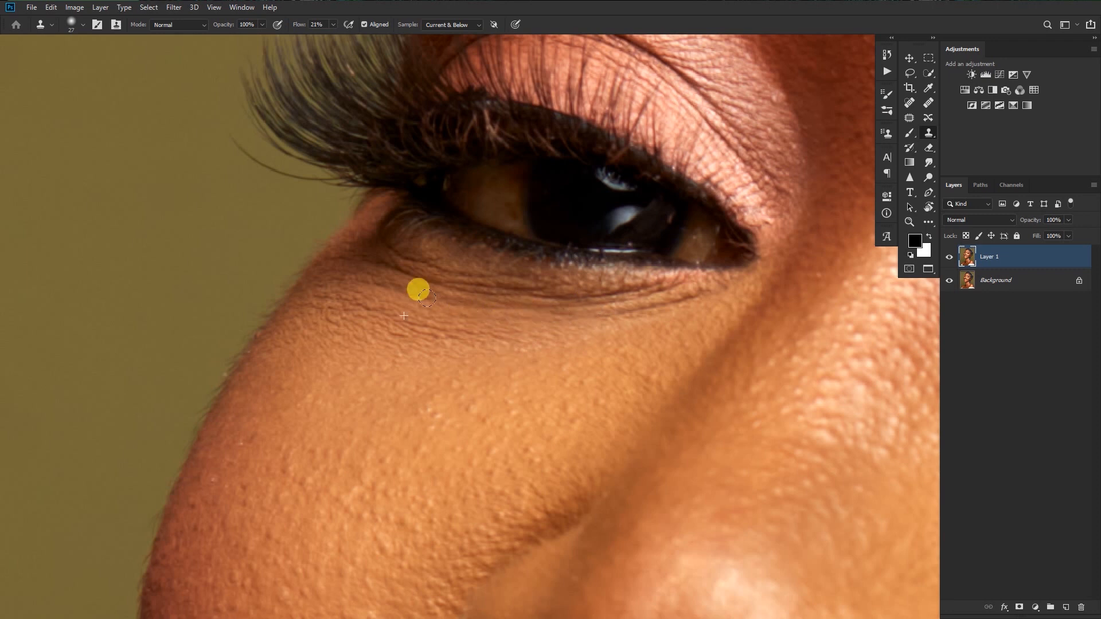
Clone smoother skin along the under-eye creases of the subject's right eye, working towards the inner corner.
left_click_drag(386, 264, 549, 286)
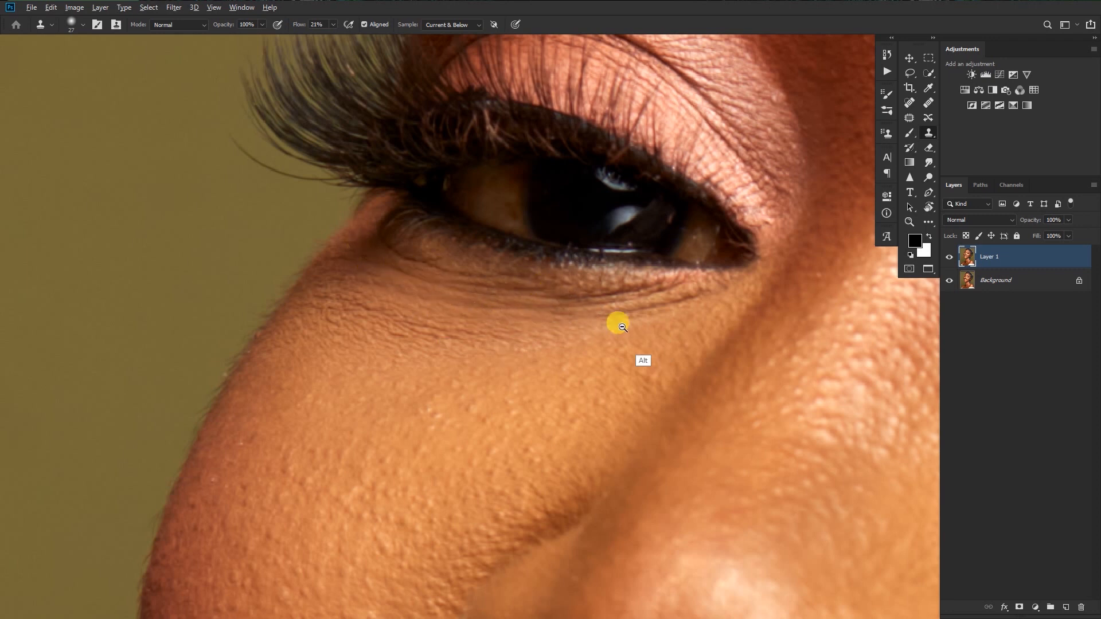
scroll(618, 323, "down", 9)
scroll(581, 321, "up", 9)
left_click_drag(673, 329, 666, 329)
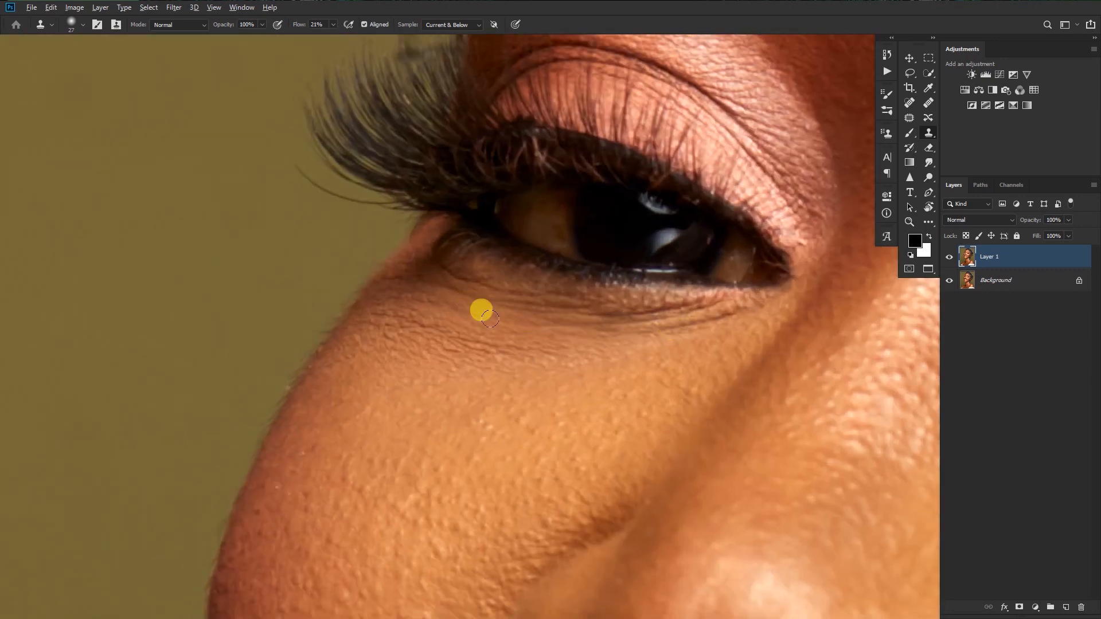
scroll(226, 280, "down", 8)
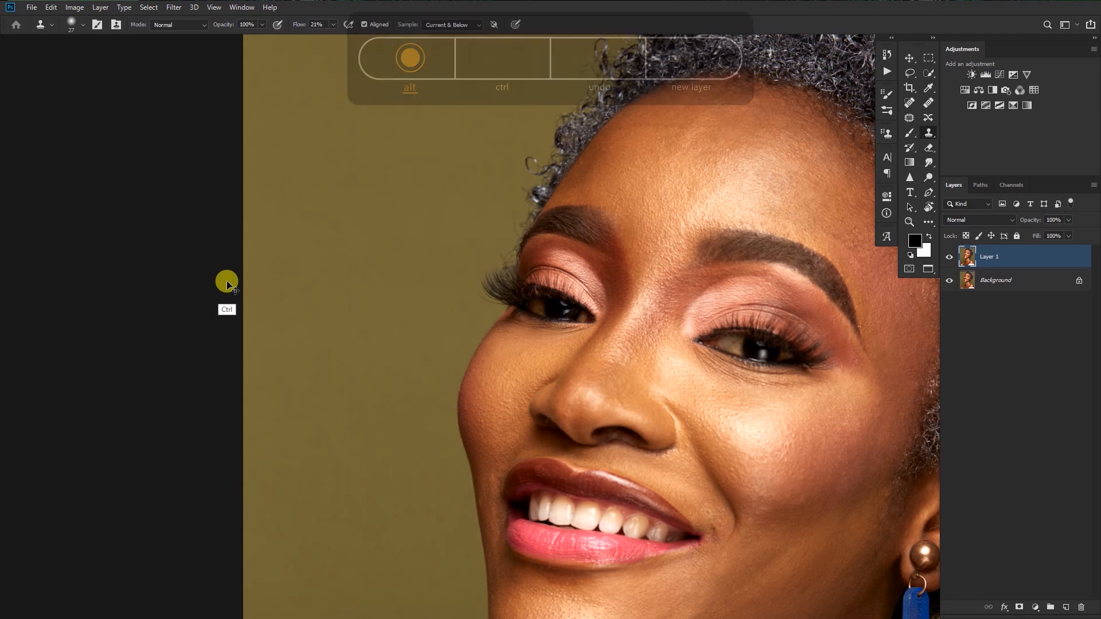
Clone smooth cheek skin over the lines and creases beneath the subject's left eye, resampling along its length.
scroll(551, 354, "up", 7)
mouse_move(657, 347)
left_mouse_down()
mouse_move(691, 311)
mouse_move(541, 306)
mouse_move(510, 328)
mouse_move(529, 306)
mouse_move(559, 308)
left_mouse_up()
left_click(690, 332, "alt")
left_click(509, 328, "alt")
left_click(441, 273, "alt")
mouse_move(440, 272)
left_mouse_down()
mouse_move(401, 253)
mouse_move(545, 300)
left_mouse_up()
left_click(491, 303, "alt")
left_click(586, 319, "alt")
left_click_drag(599, 309, 643, 313)
left_click(487, 296, "alt")
left_click_drag(471, 270, 400, 240)
left_click(438, 285, "alt")
mouse_move(508, 321)
left_mouse_down()
mouse_move(433, 316)
mouse_move(493, 309)
left_mouse_up()
left_click(401, 237, "alt")
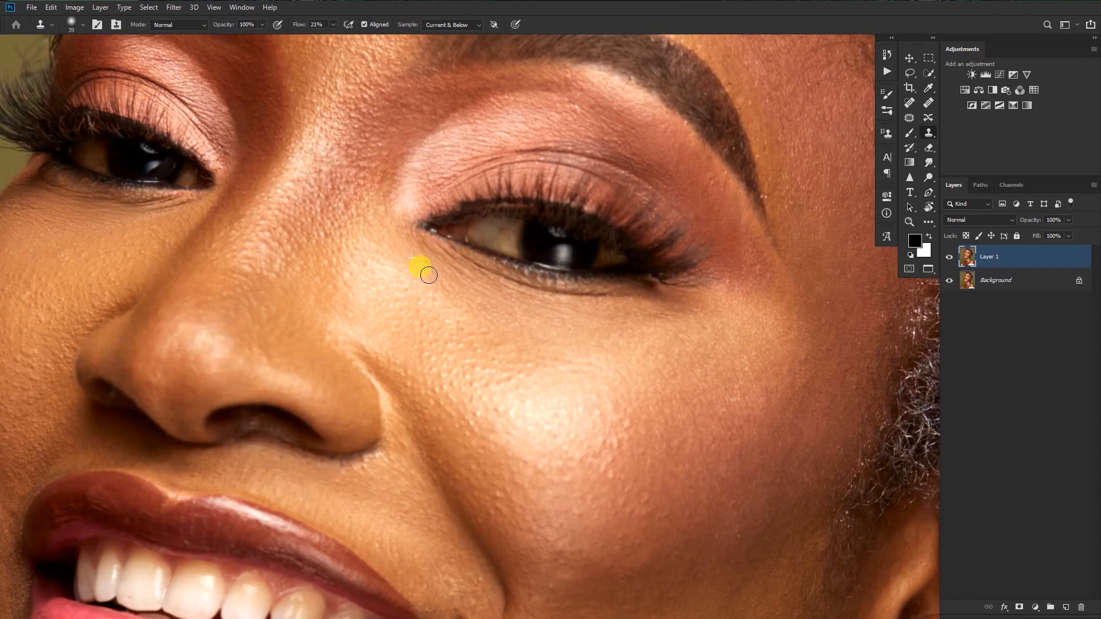
Clone out the fine light streaks on the narrow strip of skin between the mouth corner and the subject's right cheek edge.
scroll(480, 363, "down", 3)
scroll(486, 406, "up", 5)
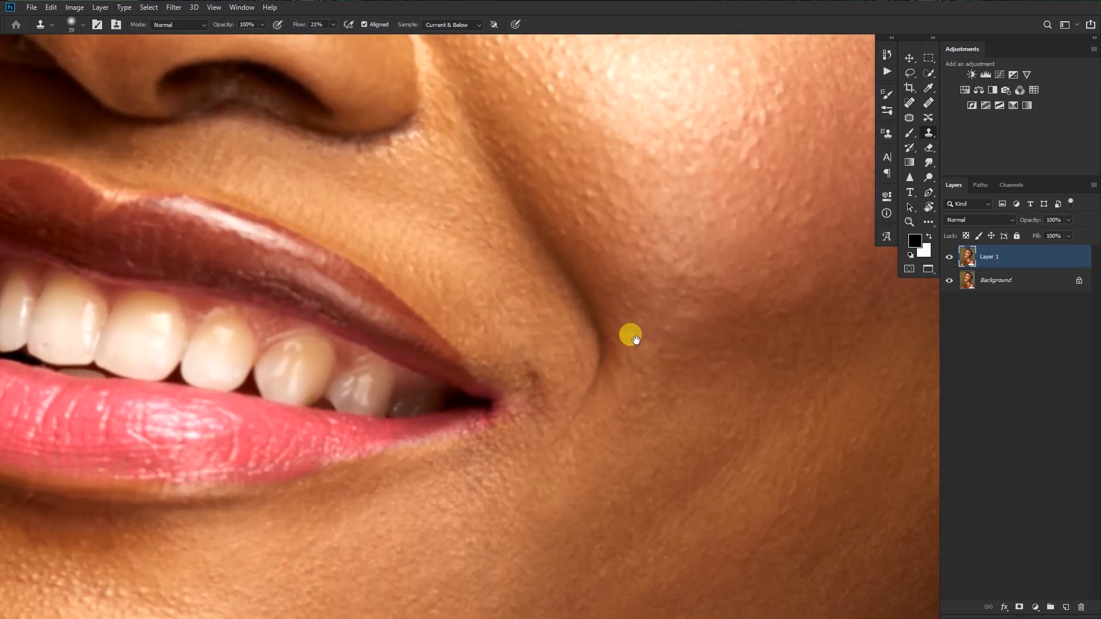
left_click_drag(648, 418, 659, 319)
scroll(609, 376, "down", 5)
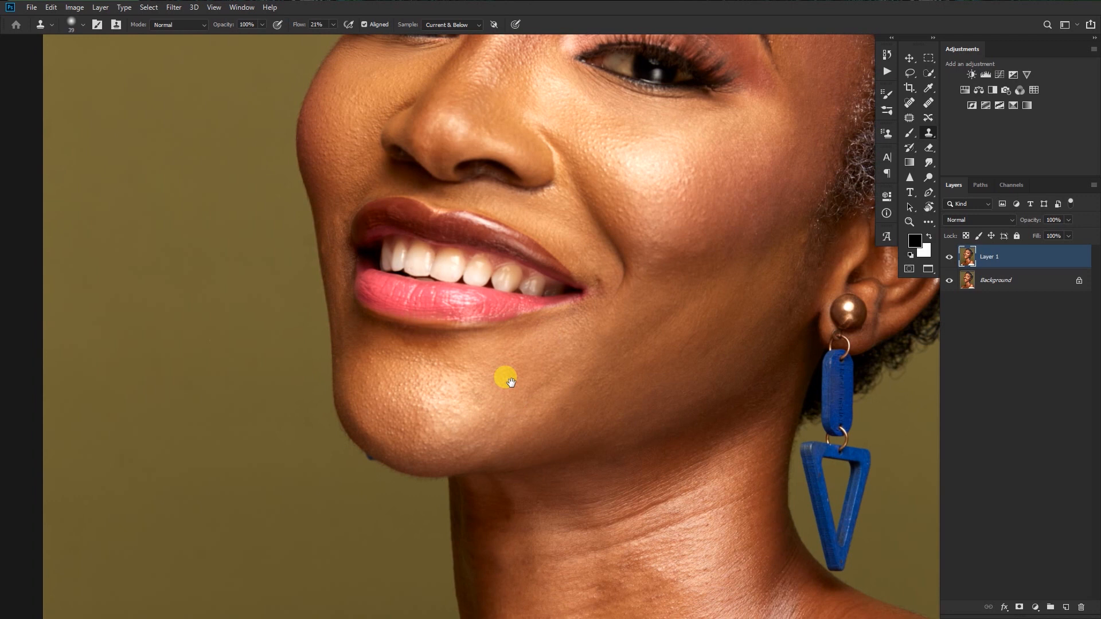
left_click_drag(507, 378, 550, 422)
scroll(451, 346, "up", 5)
left_click(450, 347, "alt")
left_click(434, 320)
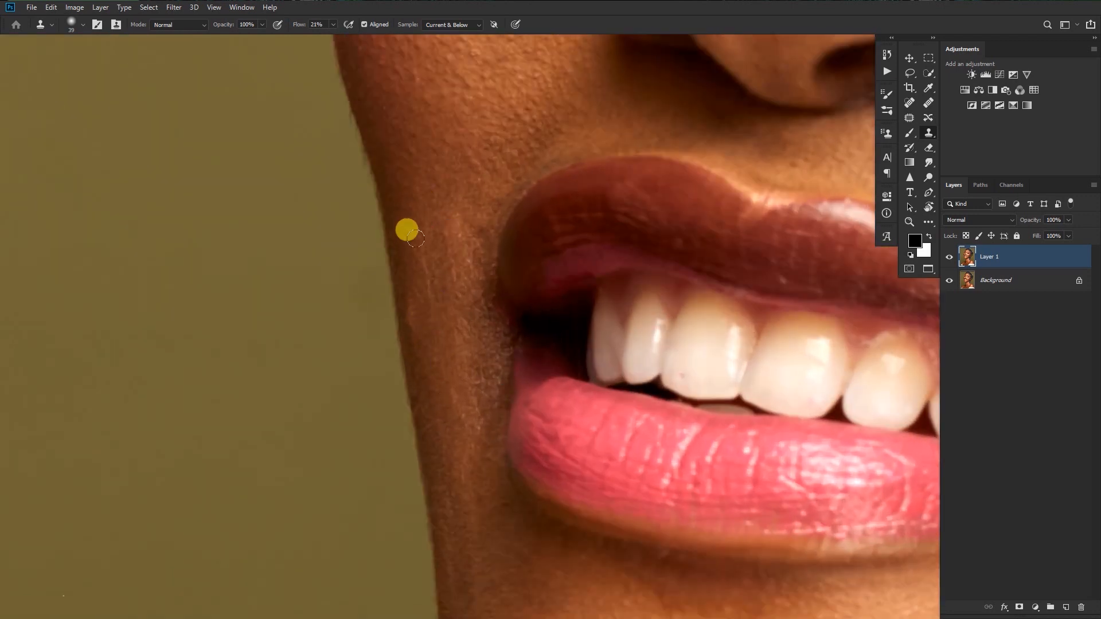
scroll(464, 277, "down", 3)
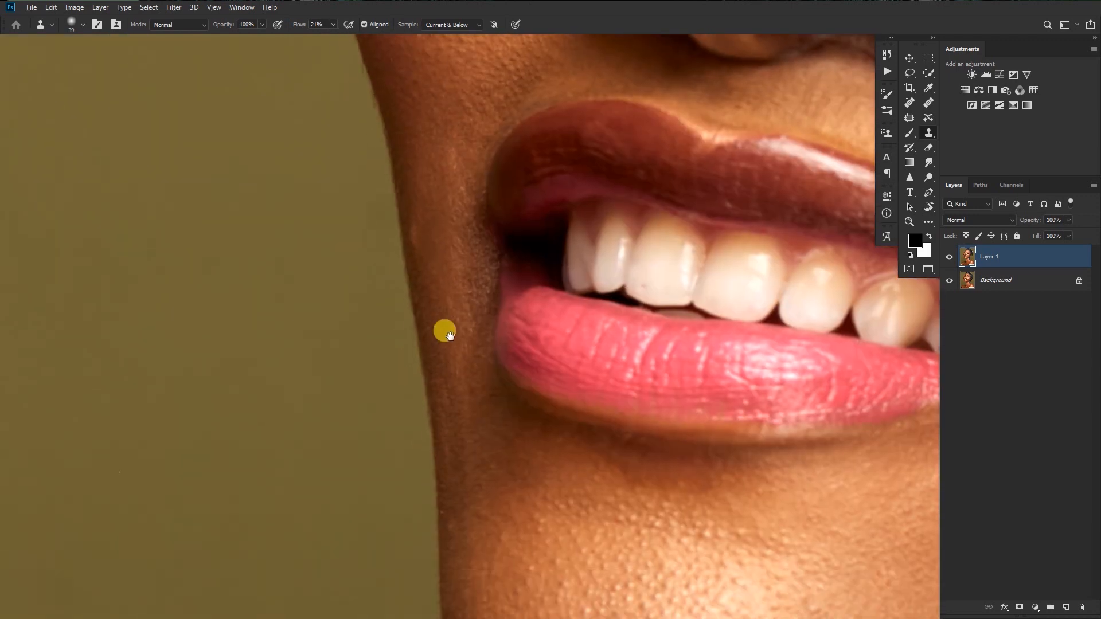
Clean up the outline of the subject's right cheek beside the mouth with the Clone Stamp.
scroll(457, 335, "down", 8)
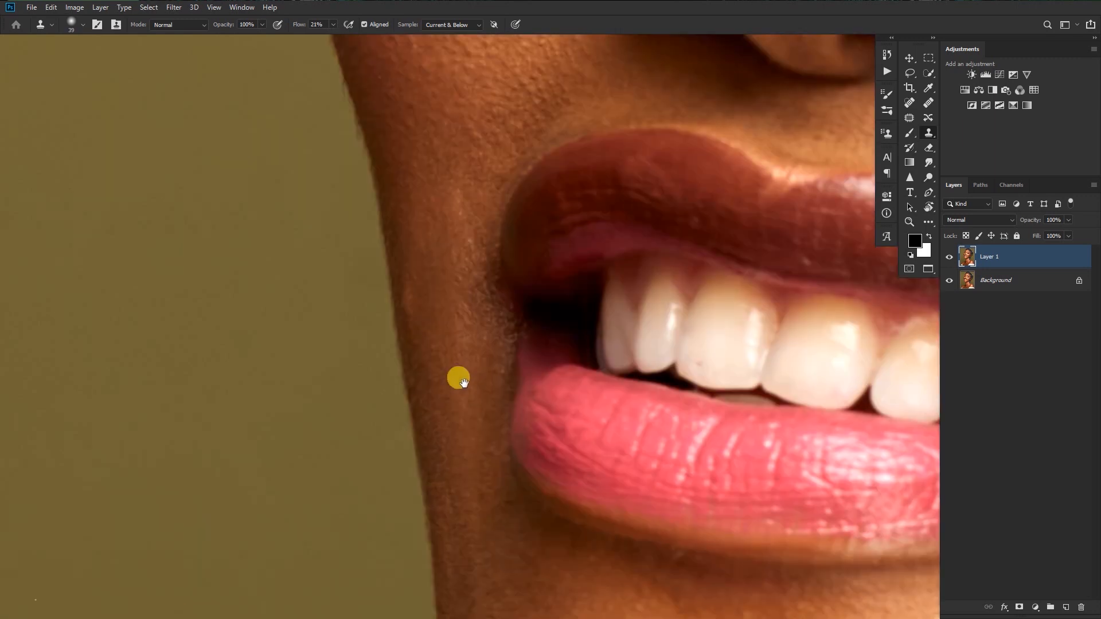
scroll(400, 435, "up", 4)
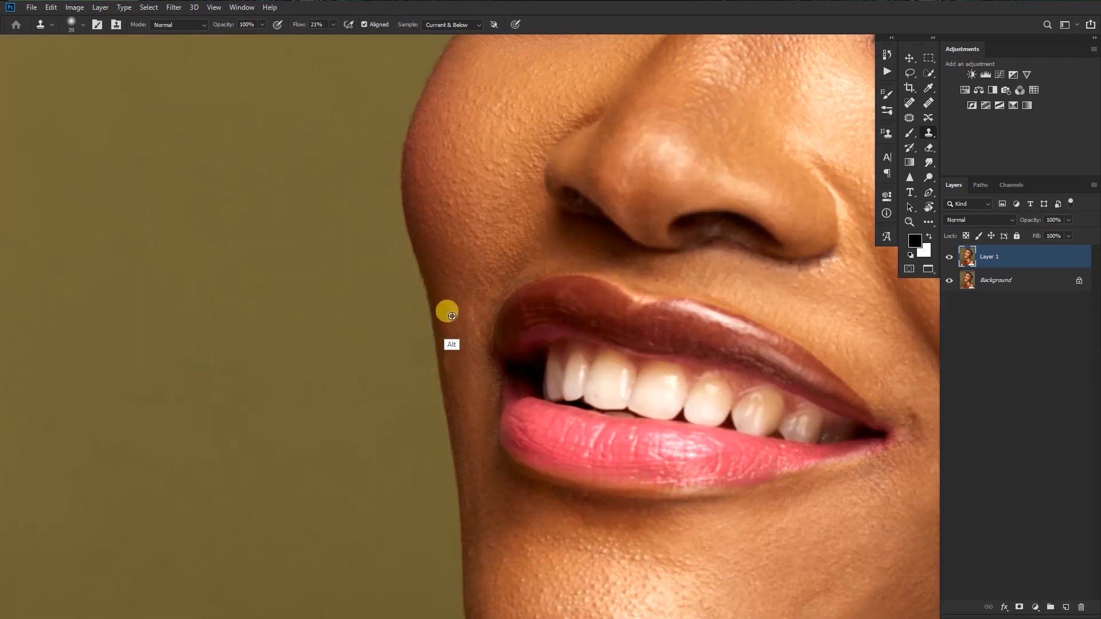
scroll(484, 396, "up", 4)
scroll(502, 366, "up", 1)
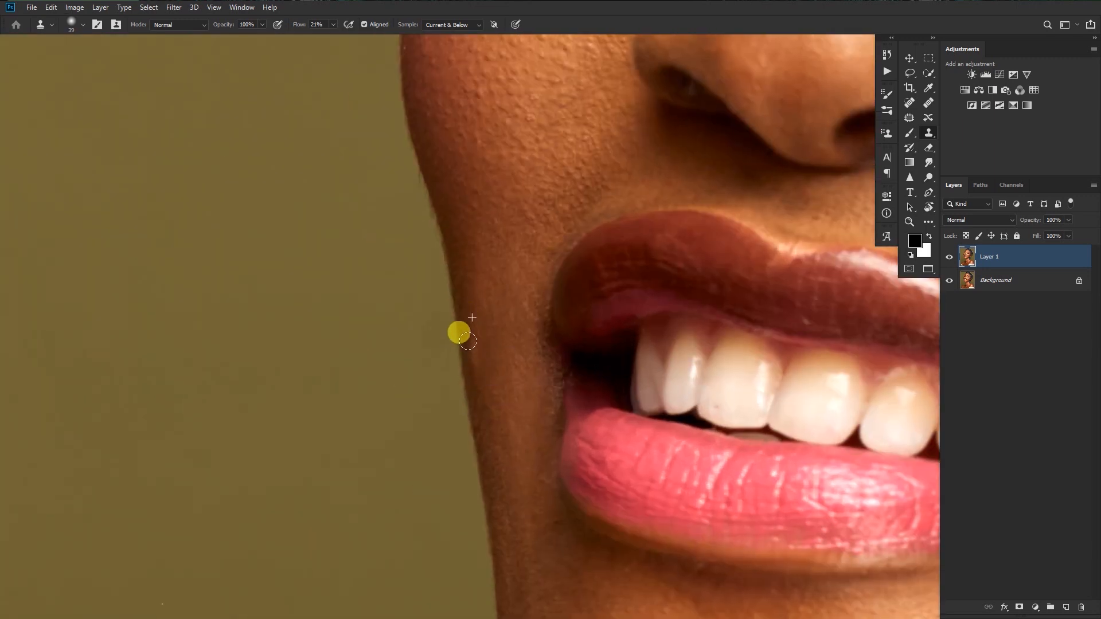
Clone out the small dark spot on the front tooth with a smaller brush.
scroll(516, 387, "down", 4)
scroll(603, 312, "up", 8)
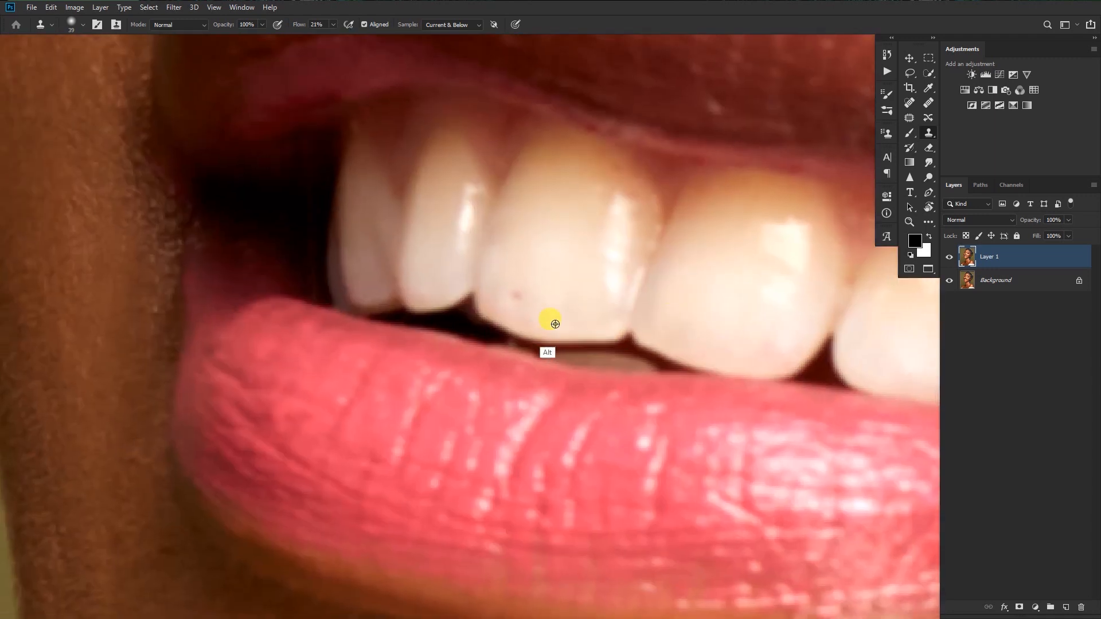
scroll(580, 292, "down", 8)
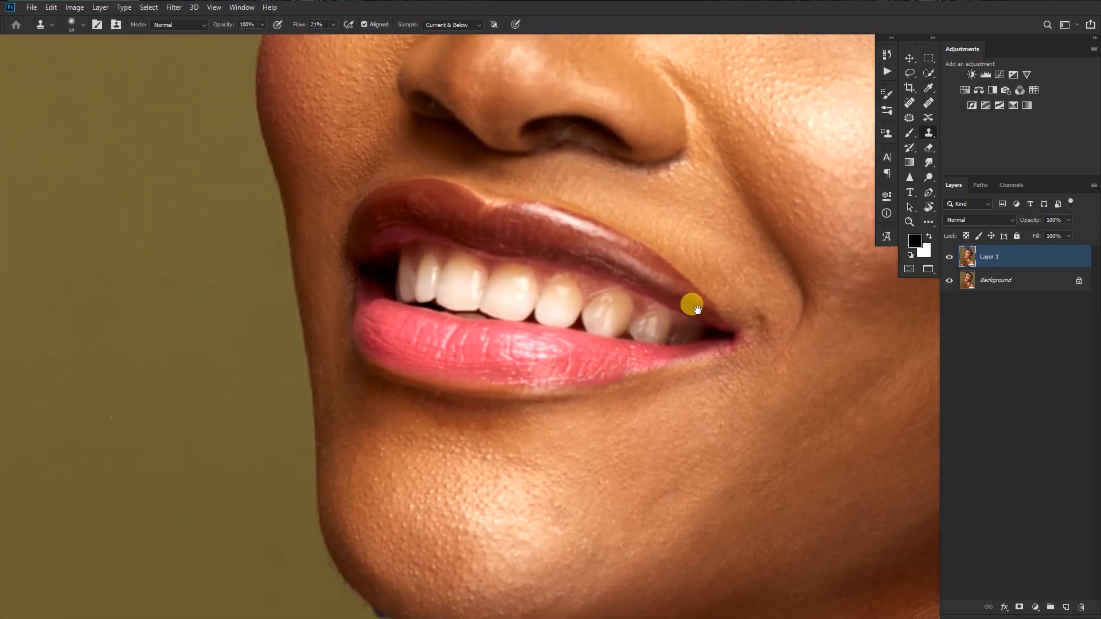
Clone over the creases and dark patches on the upper neck with a size 55 brush and compare with the original.
scroll(603, 345, "up", 8)
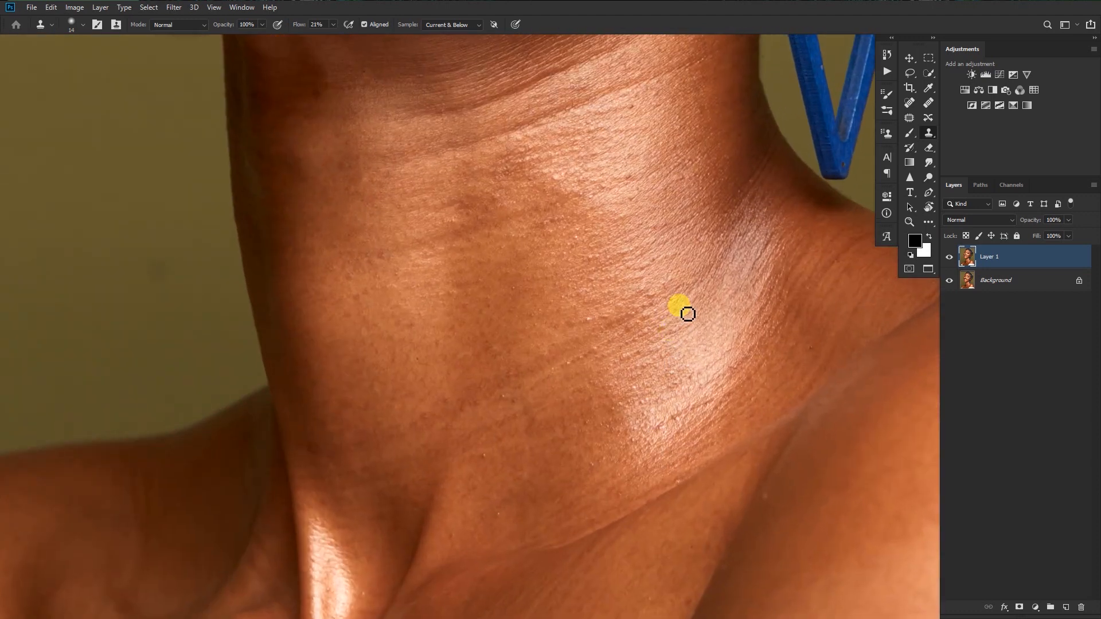
mouse_move(639, 299)
left_mouse_down()
mouse_move(653, 303)
mouse_move(646, 294)
left_mouse_up()
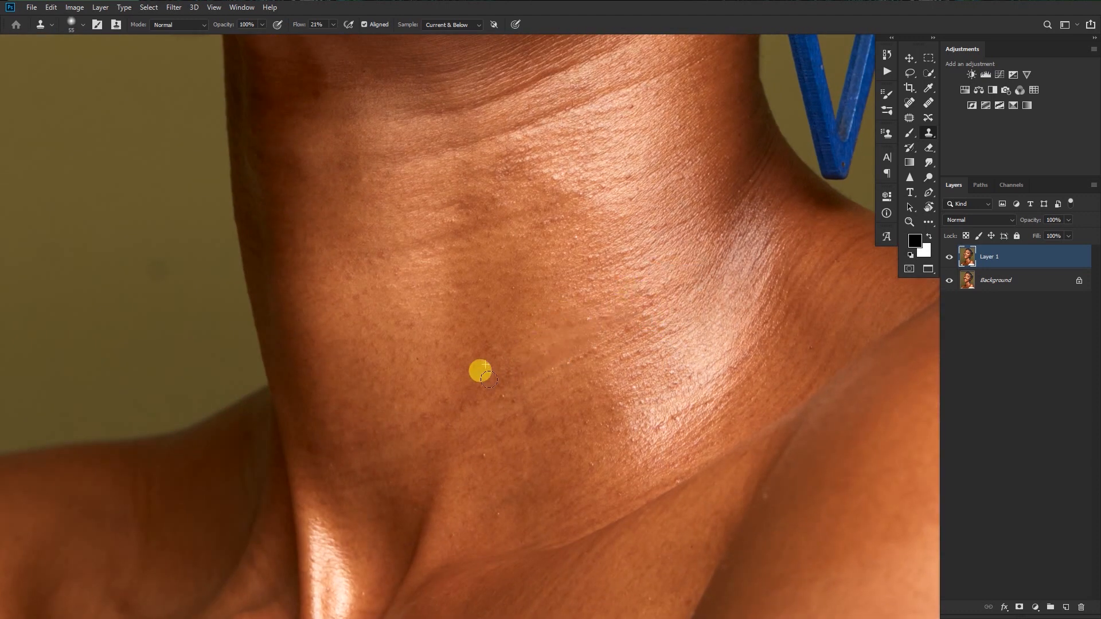
left_click(422, 267, "alt")
left_click_drag(438, 241, 478, 226)
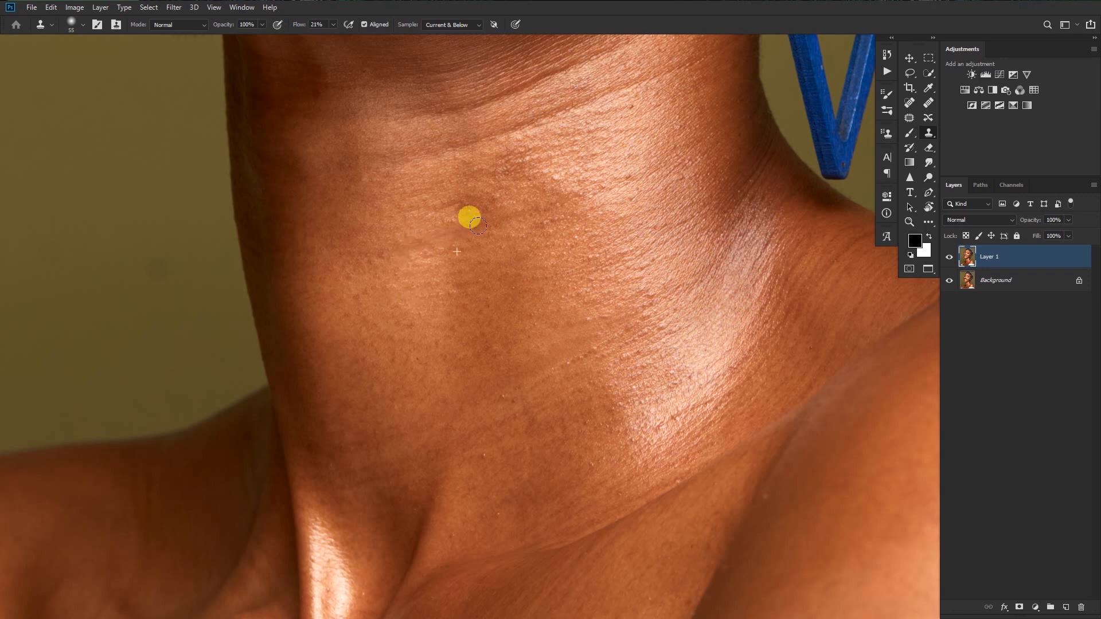
left_click_drag(600, 207, 523, 212)
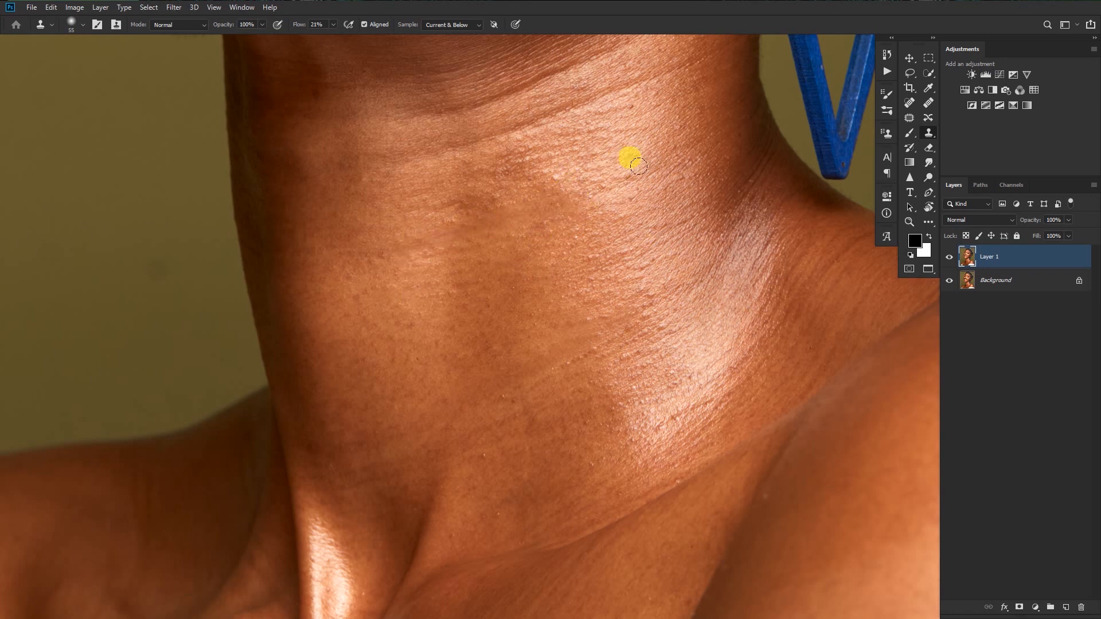
mouse_move(496, 153)
left_mouse_down()
mouse_move(525, 169)
mouse_move(469, 202)
mouse_move(483, 218)
mouse_move(456, 201)
mouse_move(396, 255)
left_mouse_up()
mouse_move(571, 289)
left_mouse_down()
mouse_move(447, 321)
mouse_move(486, 312)
left_mouse_up()
left_click(949, 258)
left_click(950, 257)
Clone out the crease lines and spots across the middle of the neck.
left_click_drag(554, 339, 618, 354)
left_click(551, 351, "alt")
left_click(513, 333)
left_click(573, 343, "alt")
left_click(621, 299)
left_click(516, 312)
left_click(400, 366)
left_click(476, 285, "alt")
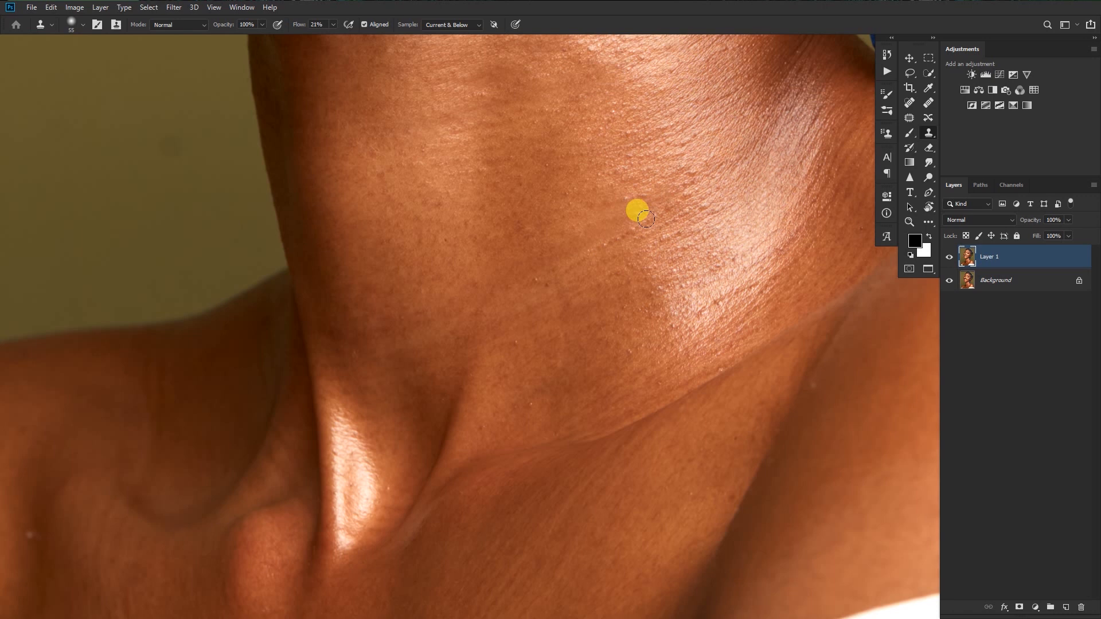
Clone out the small spots and uneven marks on the lower neck and around the collarbone.
left_click(440, 301, "alt")
left_click(393, 295, "alt")
left_click(364, 283)
left_click(535, 310, "alt")
mouse_move(538, 252)
left_mouse_down()
mouse_move(431, 314)
mouse_move(534, 367)
left_mouse_up()
left_click(549, 421, "alt")
left_click(565, 374)
left_click_drag(548, 229, 543, 315)
left_click(536, 314, "alt")
left_click(537, 262)
Clone clean skin over the marks on the subject's right shoulder and upper chest beside the white garment.
left_click_drag(372, 475, 408, 338)
left_click(385, 373, "alt")
left_click(364, 396)
left_click(364, 364)
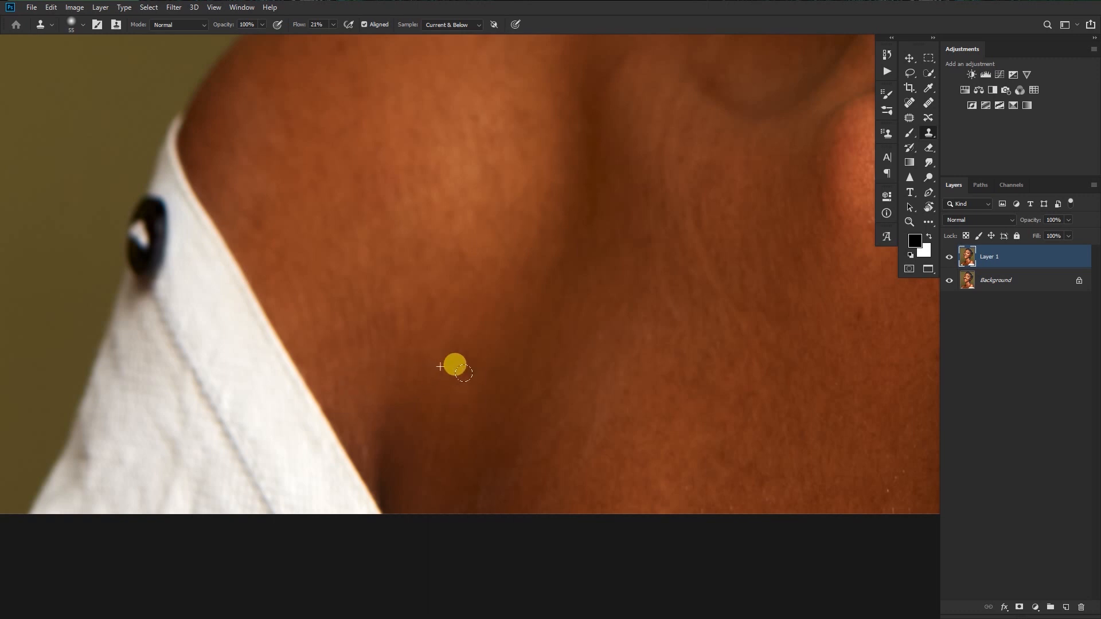
Clone clean skin over the light specks and uneven marks along the lower edge of the chest.
left_click_drag(629, 345, 535, 324)
left_click_drag(648, 399, 560, 347)
left_click_drag(560, 347, 659, 350)
left_click(523, 301, "alt")
left_click(540, 258)
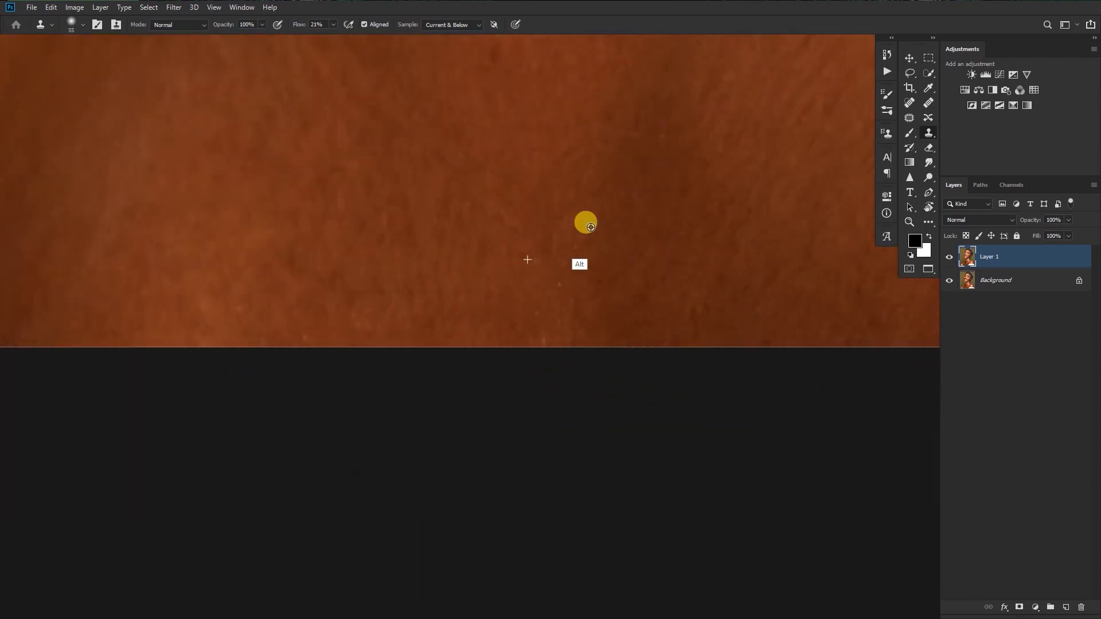
left_click_drag(632, 281, 550, 277)
left_click_drag(646, 149, 548, 390)
left_click_drag(591, 306, 560, 386)
left_click_drag(613, 254, 575, 326)
left_click_drag(419, 410, 607, 256)
Clone out the remaining small marks on the skin using a size 29 brush.
left_click(447, 338, "alt")
left_click_drag(346, 38, 383, 39)
left_click_drag(470, 367, 541, 370)
left_click_drag(519, 367, 516, 301)
mouse_move(506, 294)
left_mouse_down()
mouse_move(571, 292)
mouse_move(454, 294)
left_mouse_up()
left_click(475, 281, "alt")
mouse_move(455, 230)
left_mouse_down()
mouse_move(447, 220)
mouse_move(482, 246)
mouse_move(530, 214)
mouse_move(506, 271)
mouse_move(460, 228)
left_mouse_up()
Compare the retouched layer with the original across the whole portrait and set the Clone Stamp flow to 26%.
left_click(949, 258)
left_click(950, 257)
left_click_drag(635, 324, 503, 329)
mouse_move(594, 326)
left_mouse_down()
mouse_move(521, 326)
mouse_move(554, 328)
left_mouse_up()
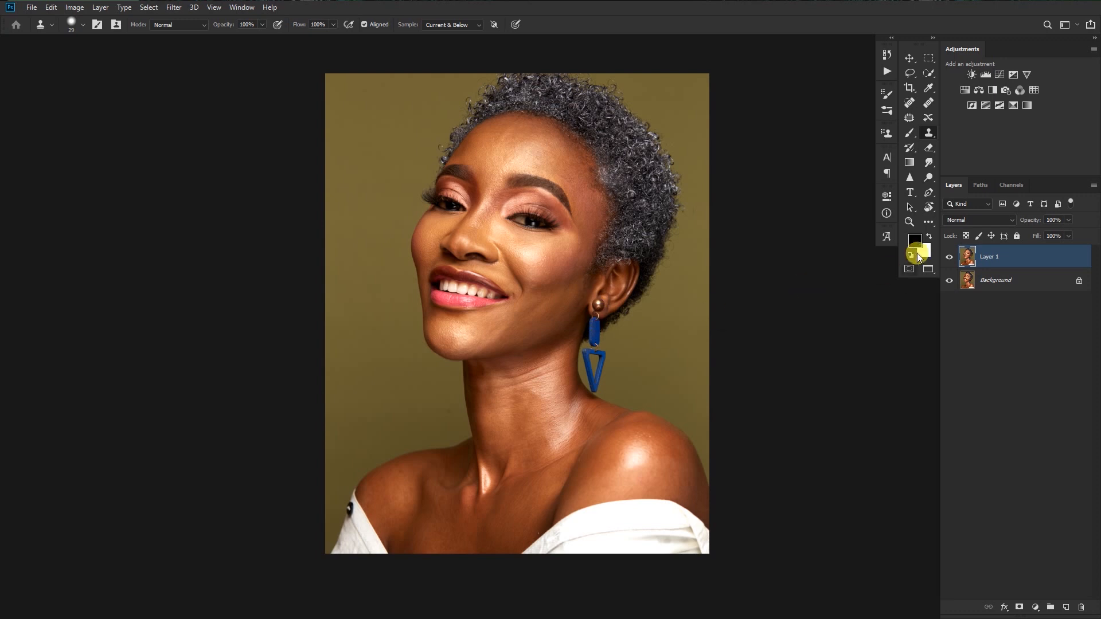
left_click_drag(328, 36, 298, 38)
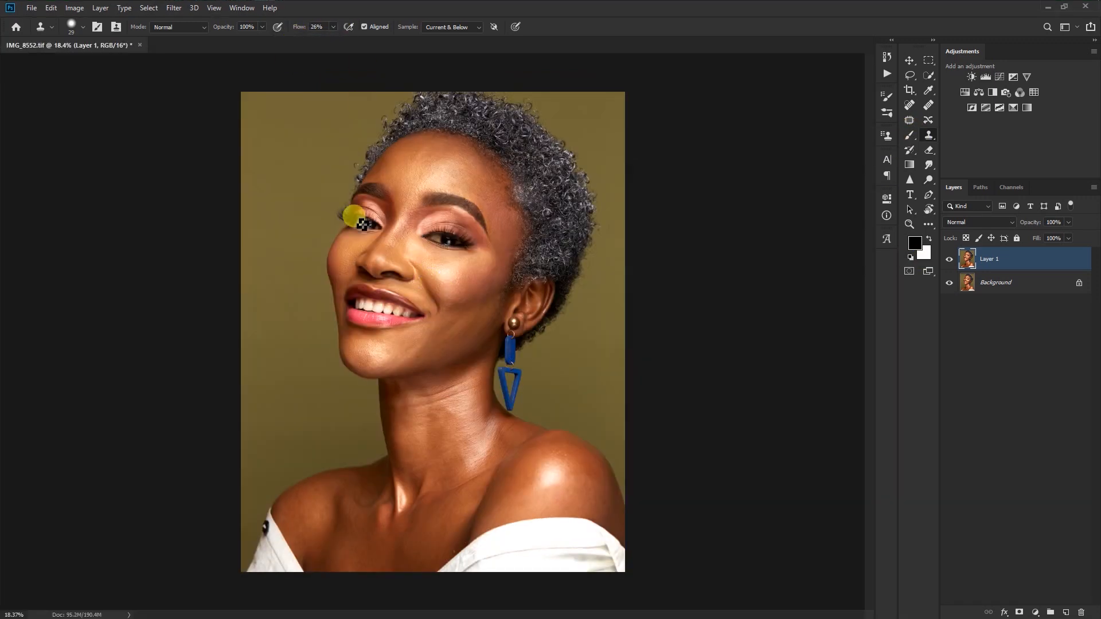
Heal the raised bumps on the highlighted cheek with a size 41 Healing Brush and compare with the original.
left_click_drag(362, 224, 524, 226)
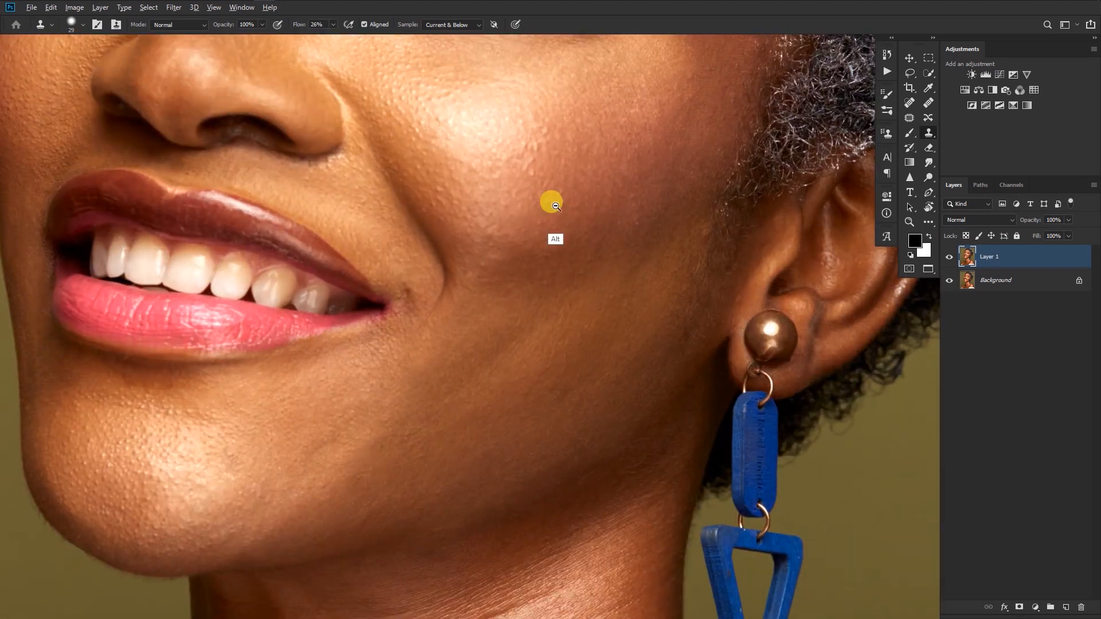
scroll(555, 205, "up", 3)
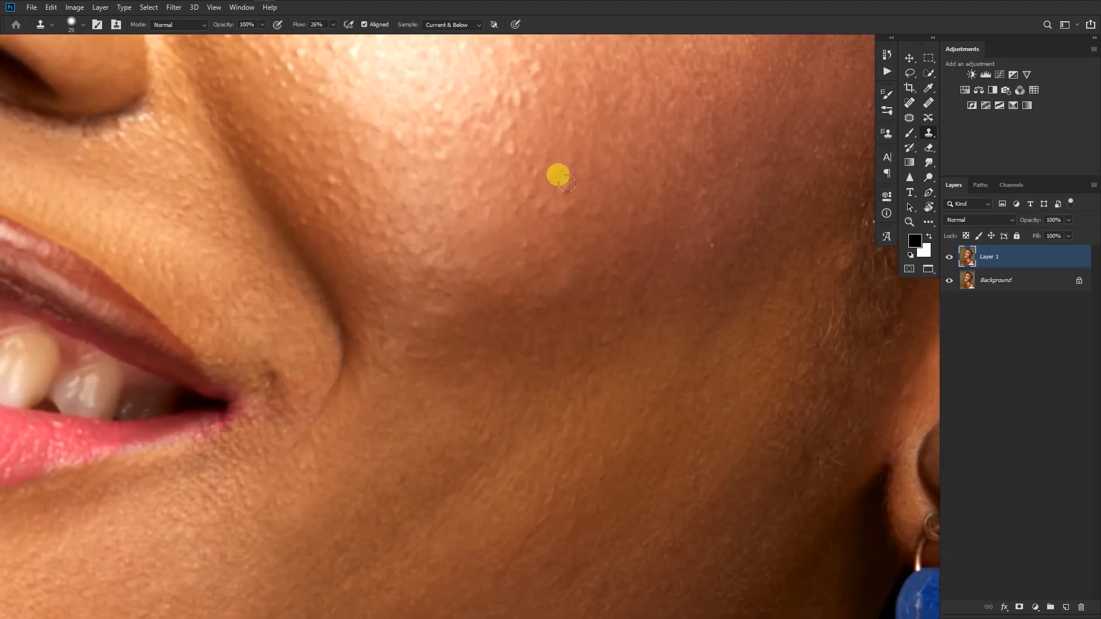
left_click_drag(559, 217, 606, 277)
left_click(928, 103)
mouse_move(533, 262)
left_mouse_down()
mouse_move(563, 305)
mouse_move(518, 330)
mouse_move(575, 337)
left_mouse_up()
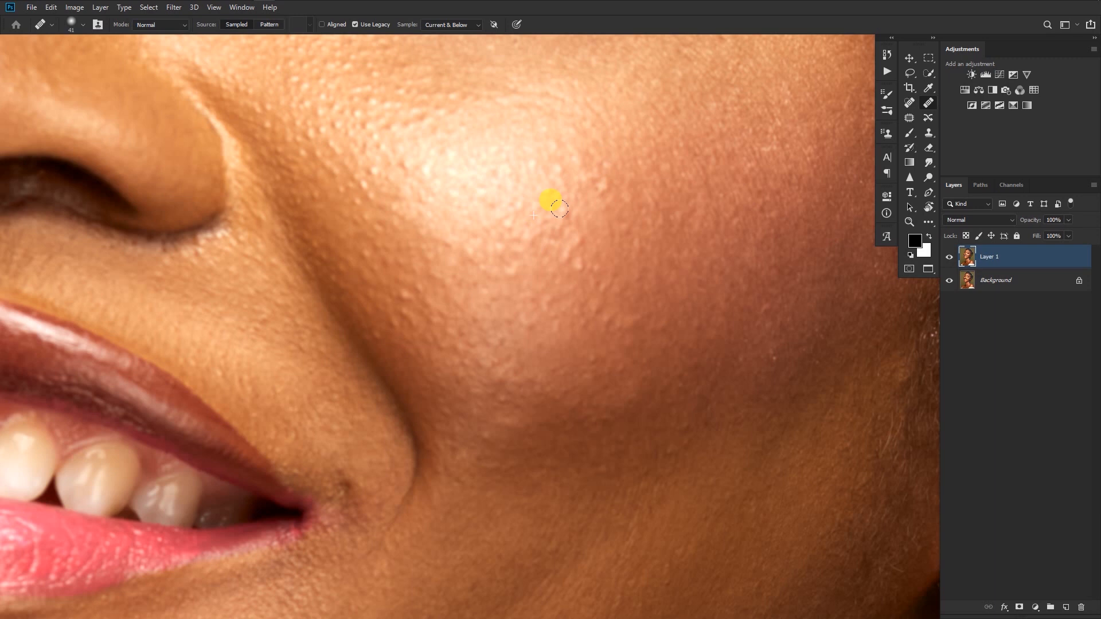
left_click_drag(621, 247, 630, 313)
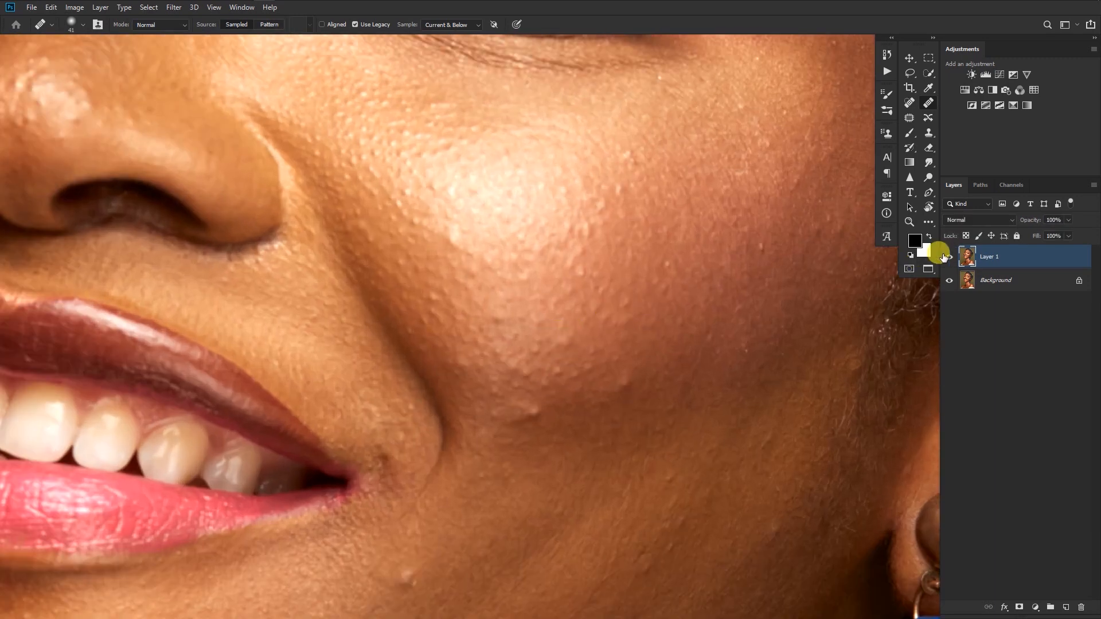
Undo the last healing stroke and clone skin texture over the lower cheek highlight with the size 29 Clone Stamp.
key("ctrl+z")
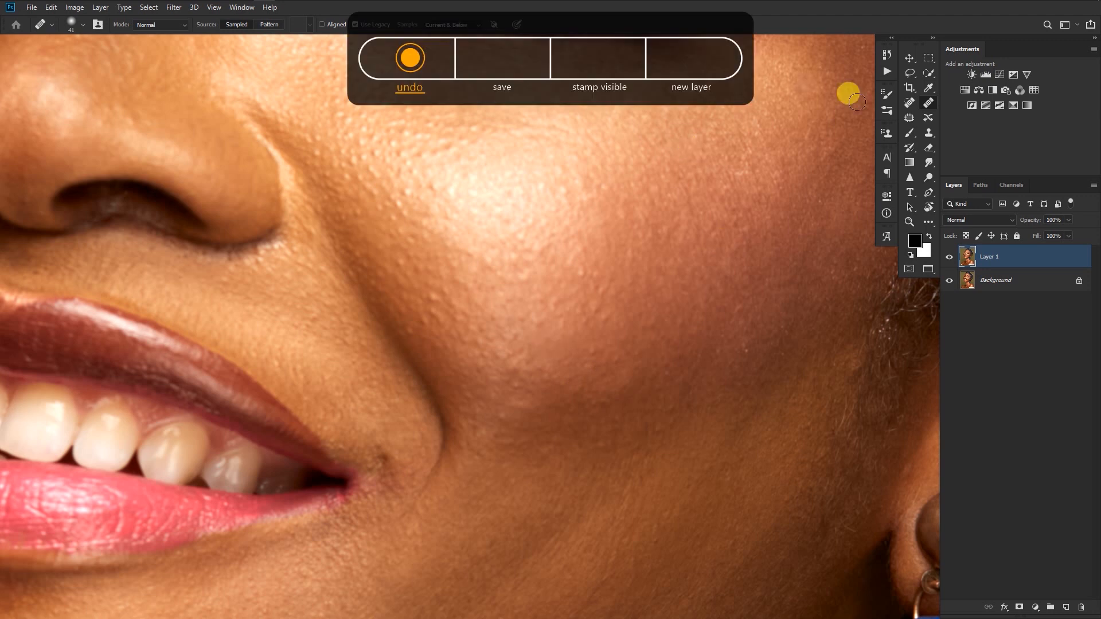
left_click(930, 142)
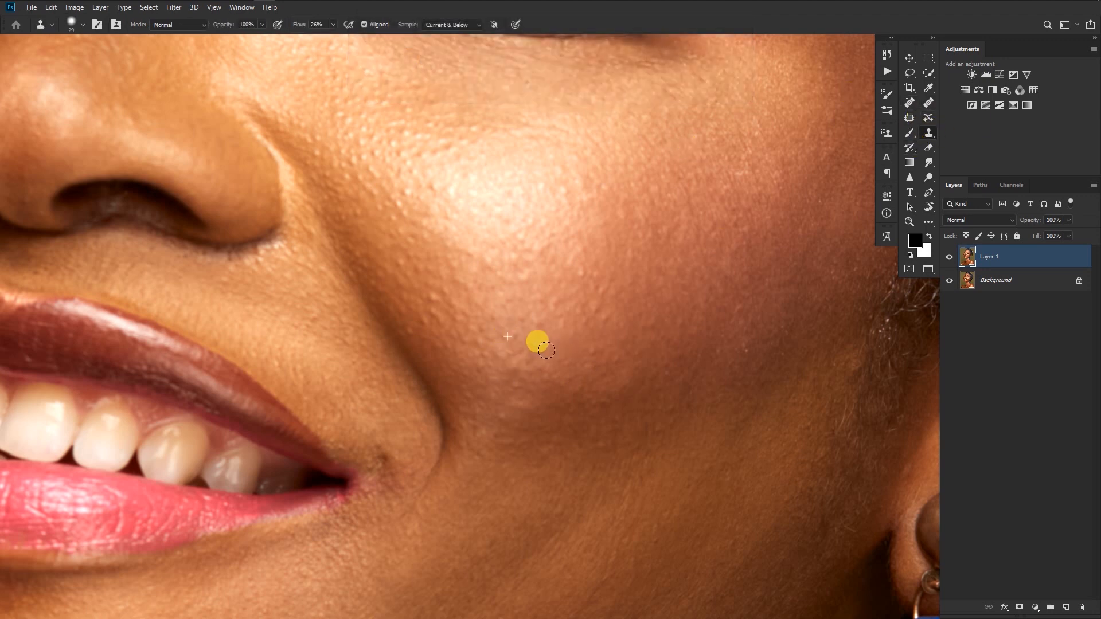
key("ctrl+z")
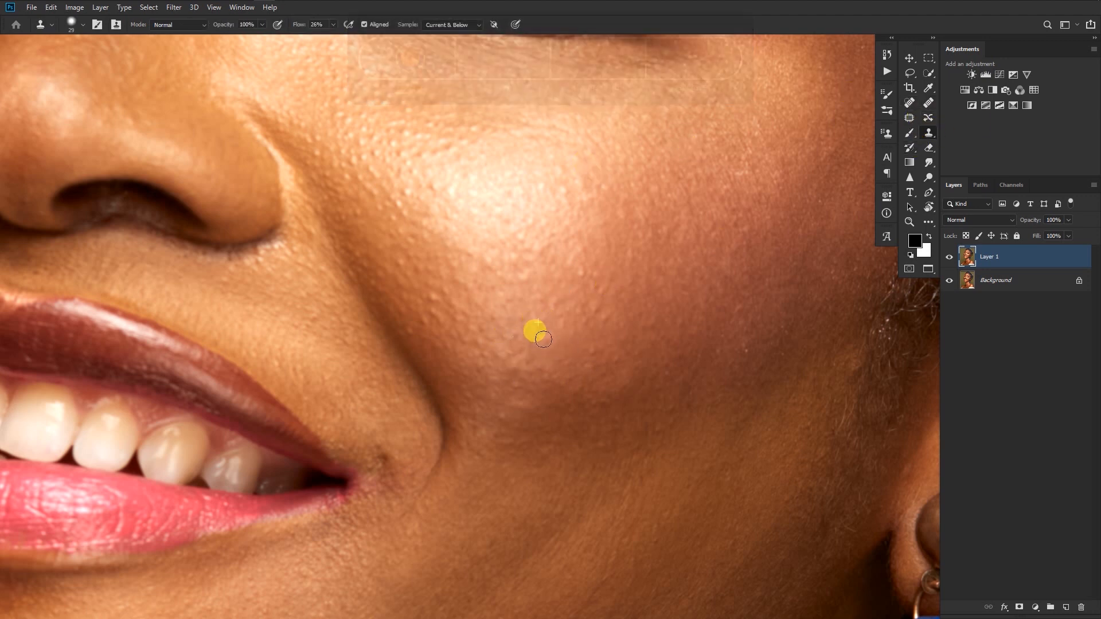
left_click(531, 373, "alt")
left_click_drag(548, 370, 542, 359)
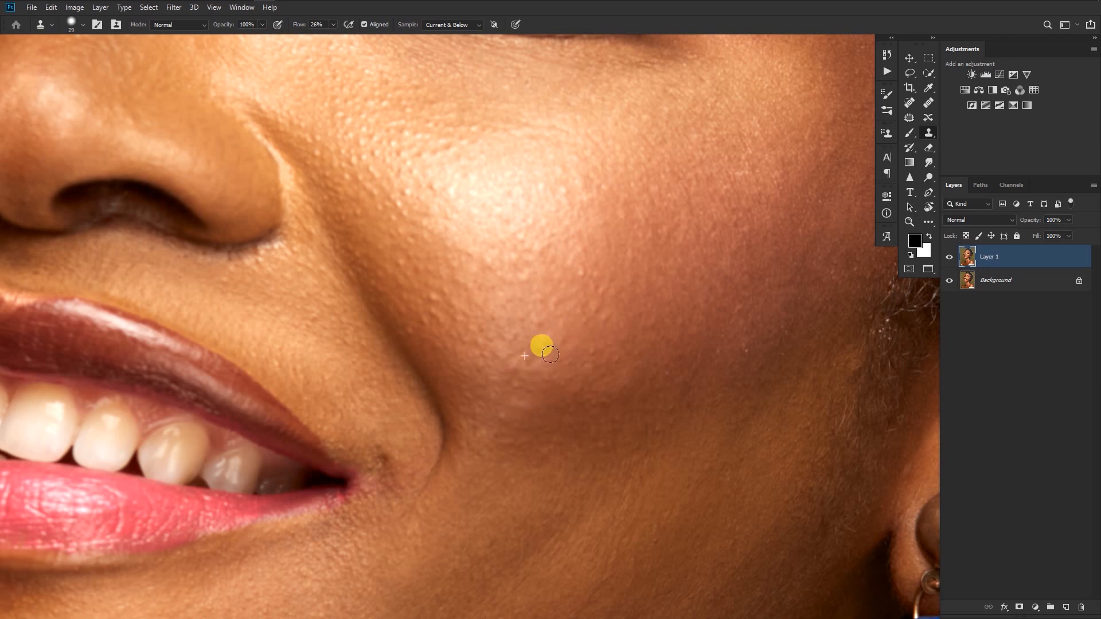
Clone out the specks around the subject's left outer eye and the skin under the right eyebrow.
scroll(644, 338, "down", 5)
scroll(553, 288, "up", 6)
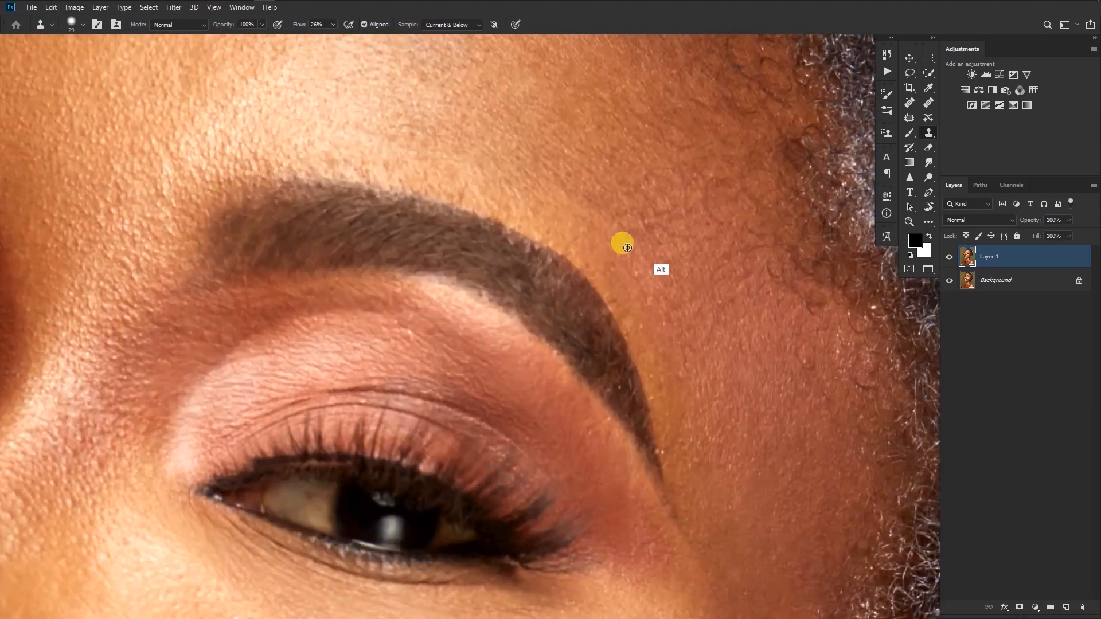
scroll(554, 366, "down", 1)
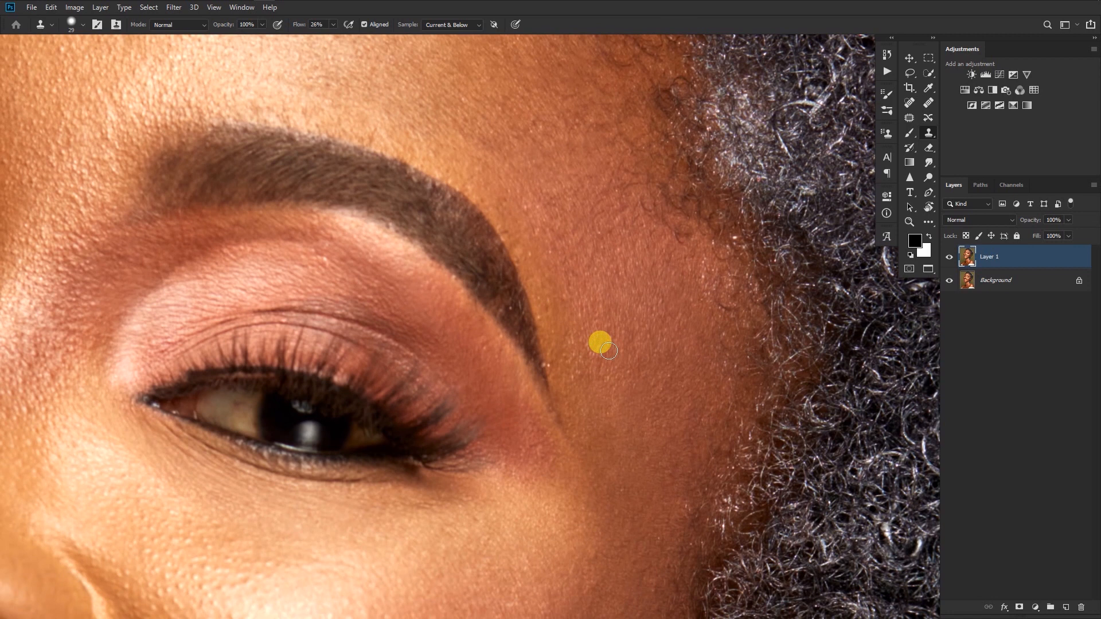
left_click_drag(521, 368, 562, 320)
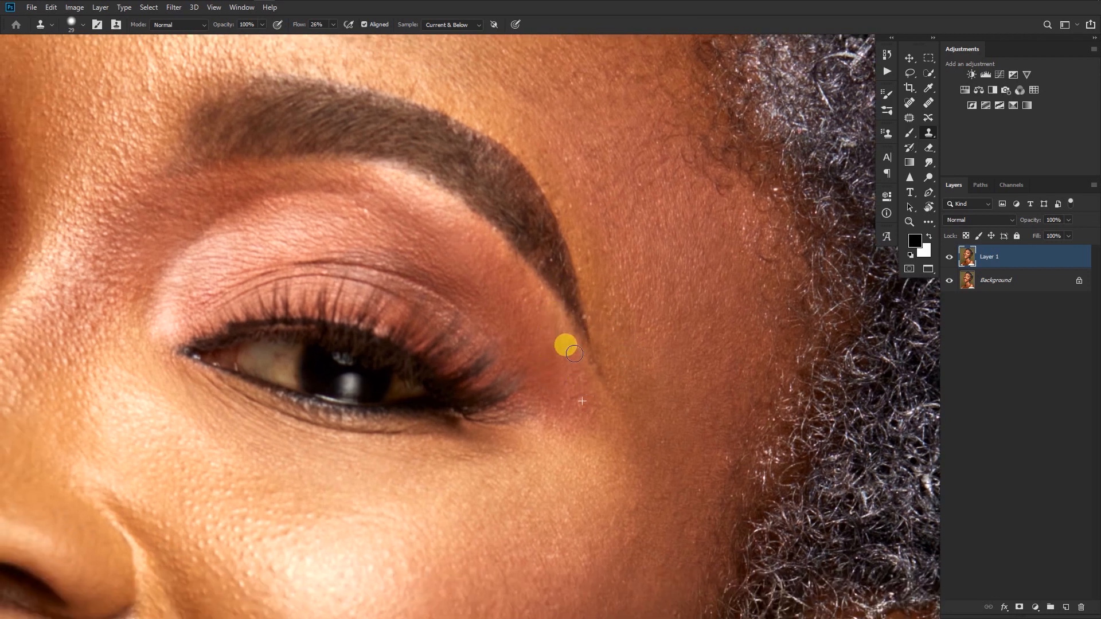
left_click_drag(533, 281, 560, 337)
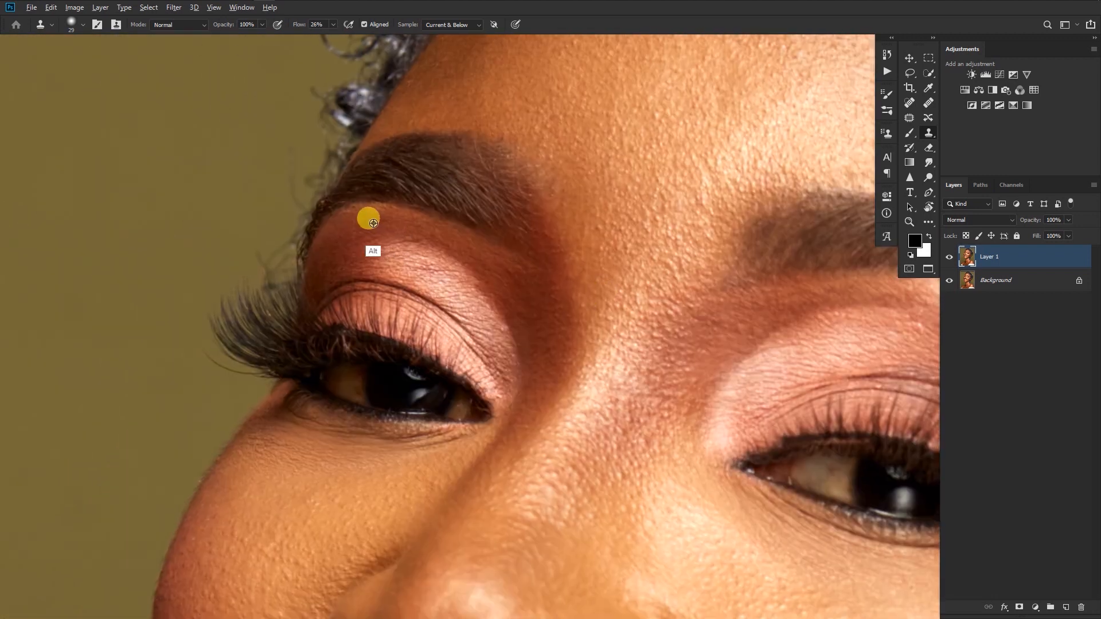
mouse_move(357, 210)
left_mouse_down()
mouse_move(318, 250)
mouse_move(396, 215)
left_mouse_up()
Set the Clone Stamp size to 71, clone over the yellowish skin beside the left eyebrow's tail, and undo the last stroke.
scroll(543, 287, "down", 10)
scroll(630, 270, "up", 10)
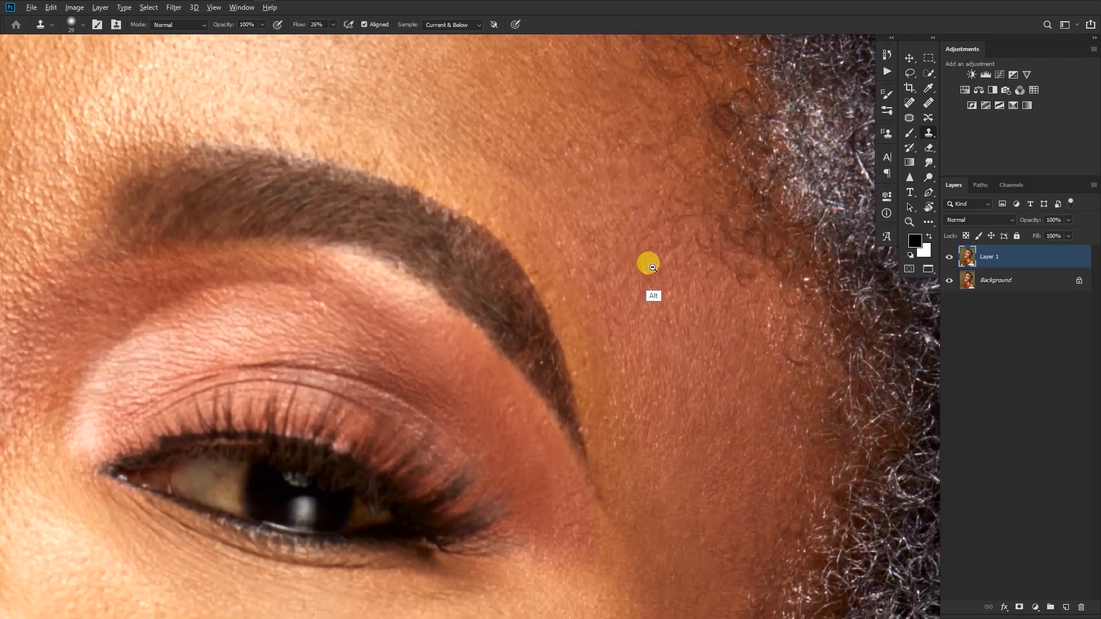
left_click_drag(652, 268, 648, 270)
mouse_move(612, 314)
left_mouse_down()
mouse_move(634, 279)
mouse_move(584, 226)
mouse_move(578, 239)
left_mouse_up()
left_click(634, 370, "alt")
left_click_drag(591, 387, 591, 438)
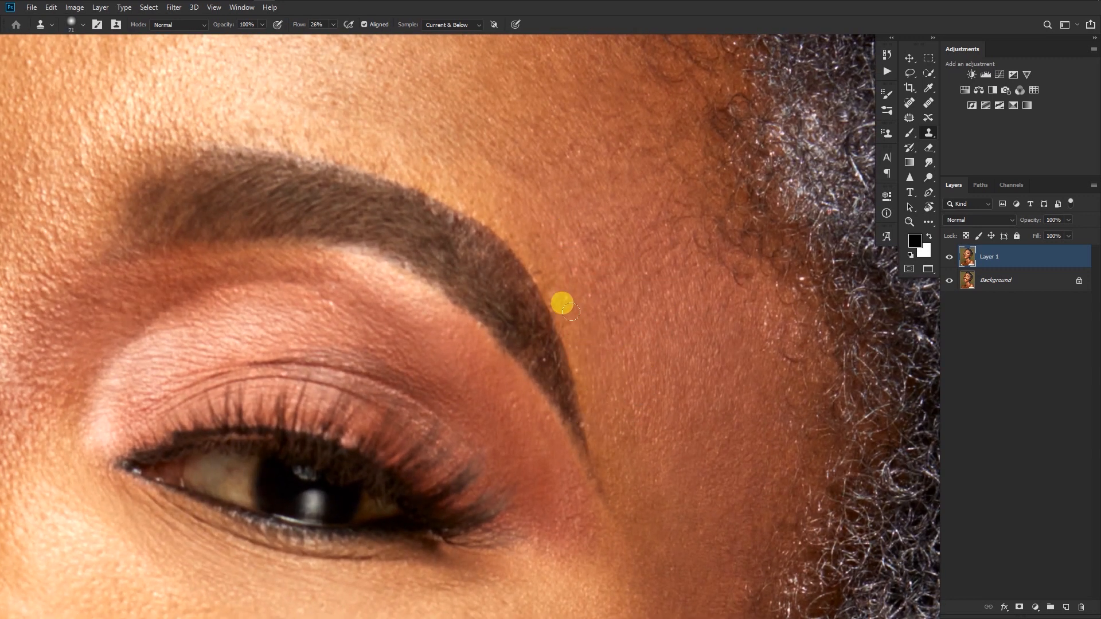
key("ctrl+z")
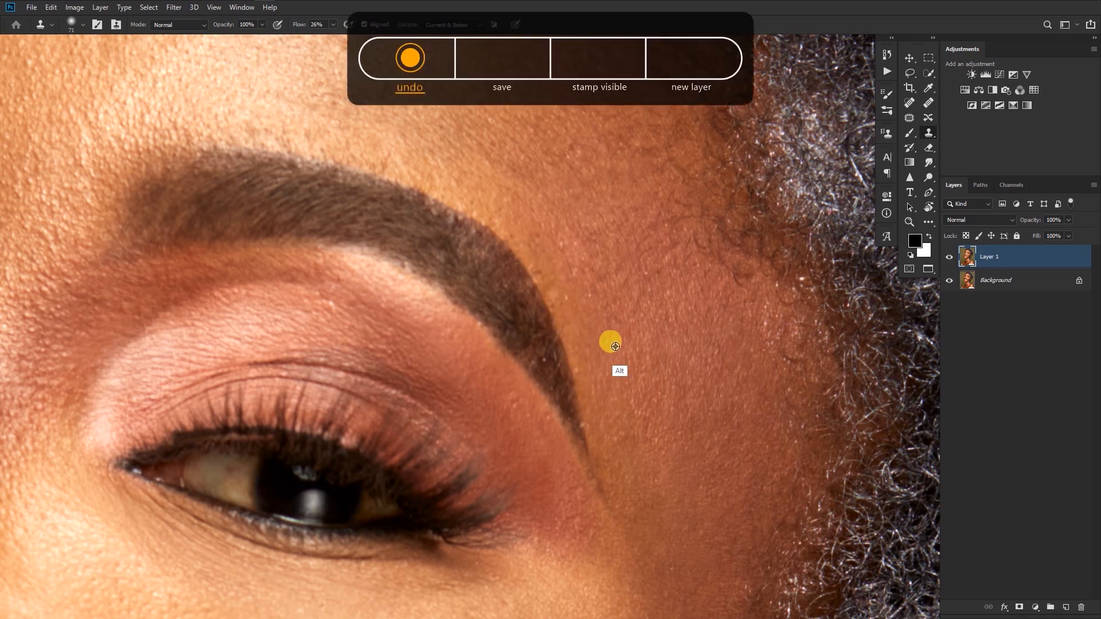
Blend the yellowish outline along the outer edge of the left eyebrow into the temple, undoing the last clone stroke.
scroll(578, 335, "up", 2)
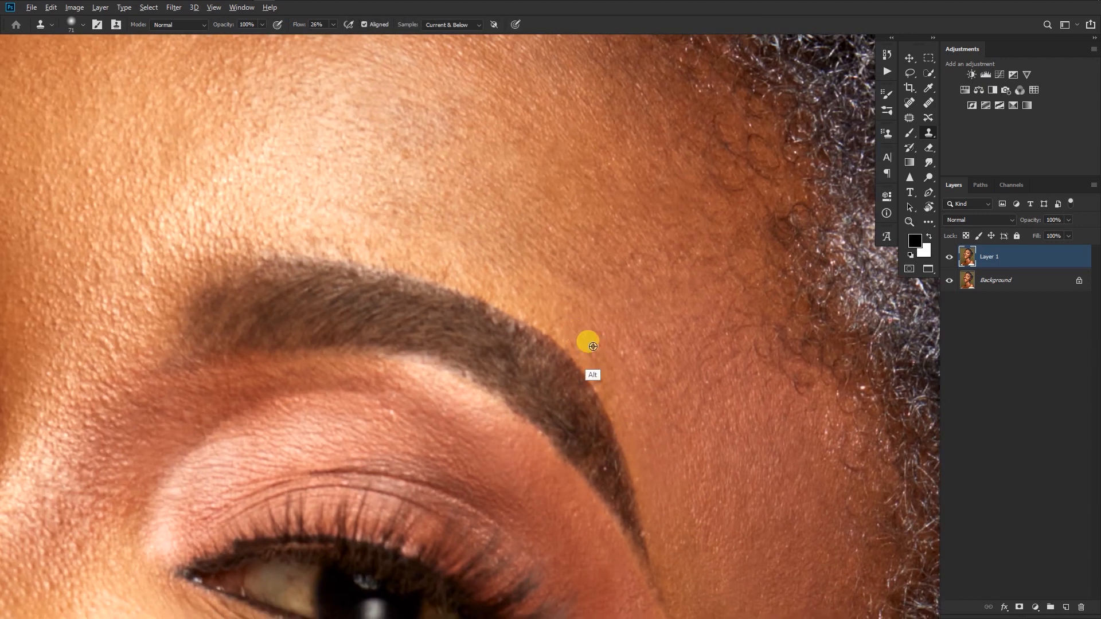
scroll(618, 403, "down", 4)
scroll(547, 365, "down", 3)
scroll(585, 312, "up", 6)
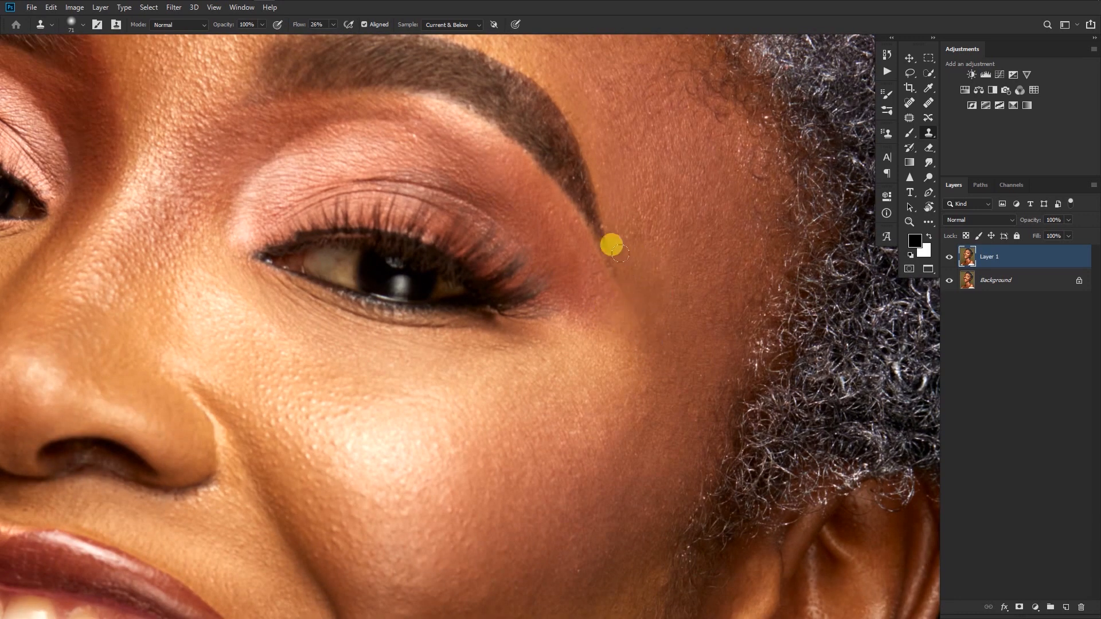
key("ctrl+z")
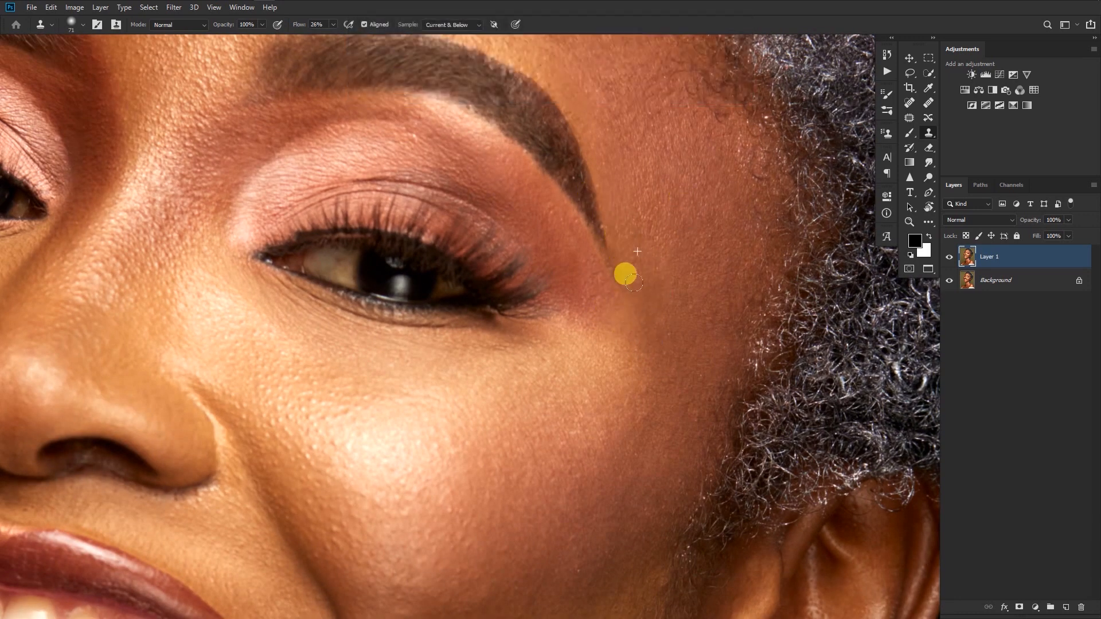
Heal the creases and patches on the upper and middle neck with the size 41 Healing Brush.
scroll(608, 258, "down", 5)
scroll(585, 388, "up", 5)
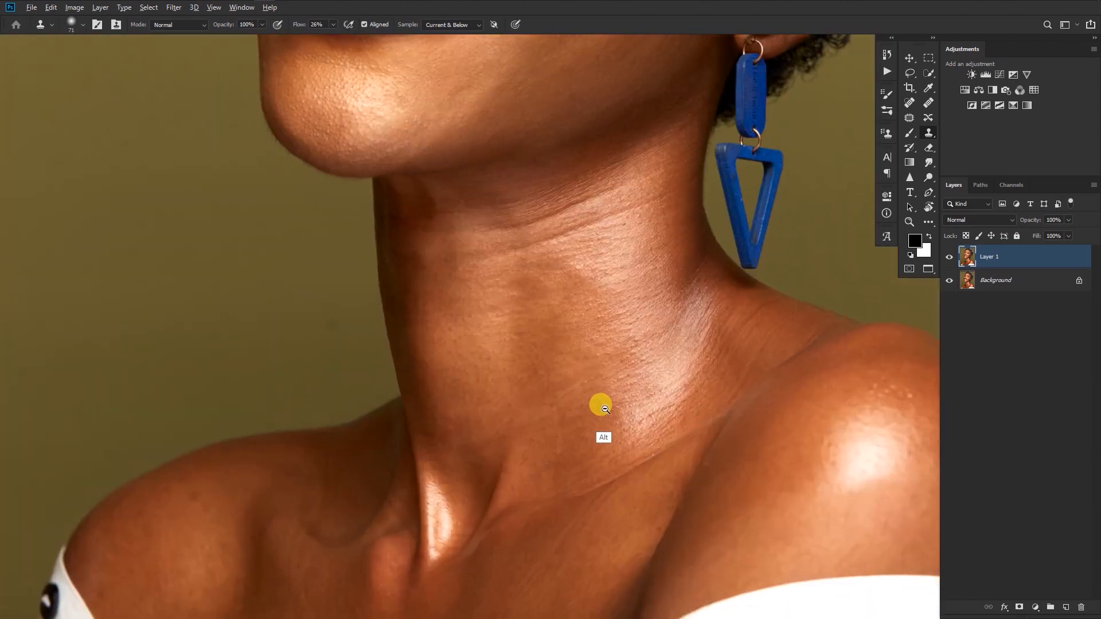
left_click(928, 102)
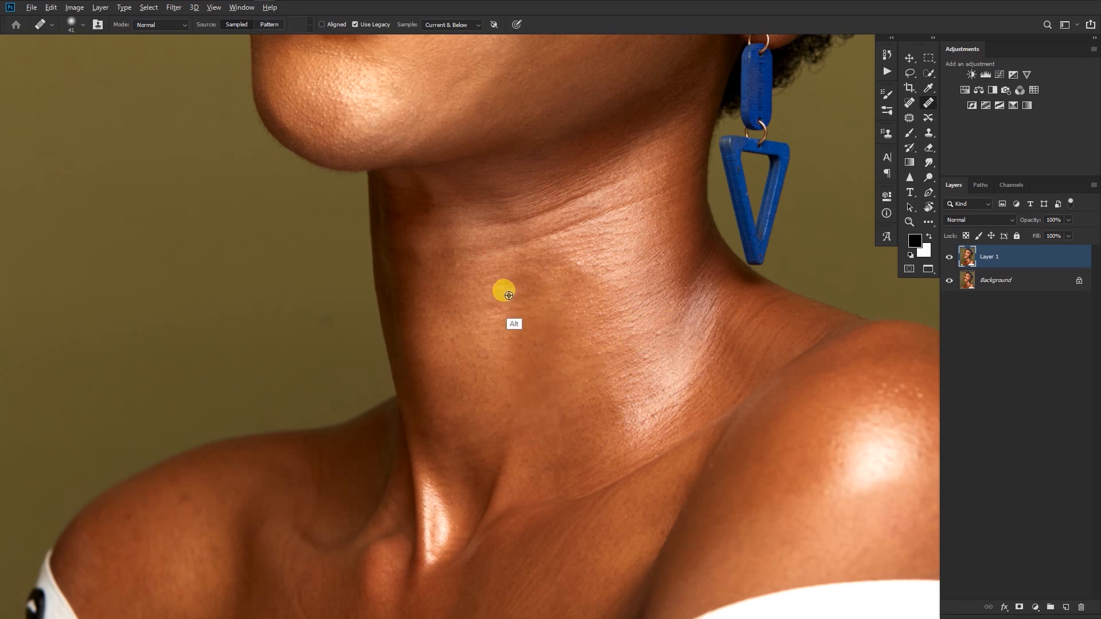
scroll(539, 301, "up", 3)
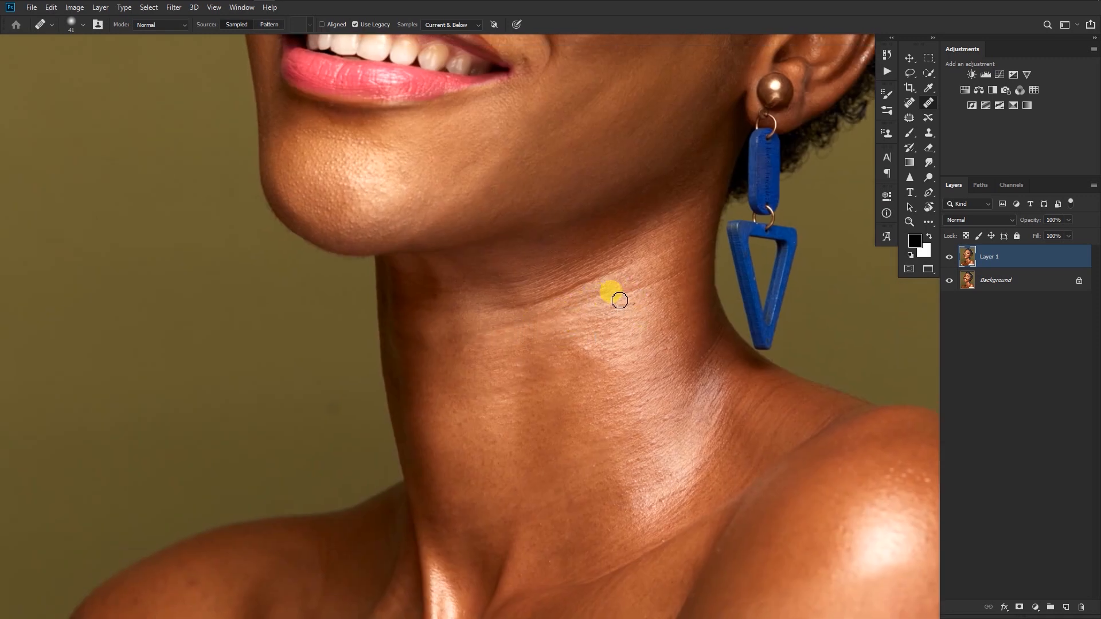
left_click(597, 310, "alt")
left_click(559, 319)
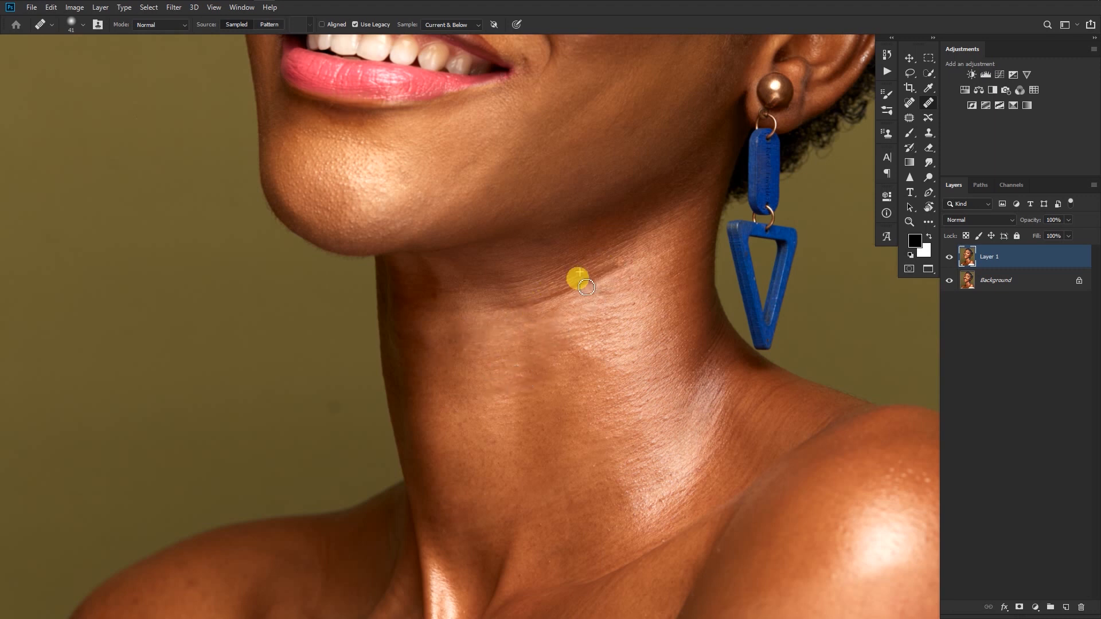
Heal the fine lines and spots at the side of the neck and around the subject's left collarbone.
scroll(593, 364, "up", 3)
mouse_move(472, 511)
left_mouse_down()
mouse_move(571, 448)
mouse_move(540, 468)
left_mouse_up()
left_click(694, 383, "alt")
mouse_move(706, 362)
left_mouse_down()
mouse_move(583, 401)
mouse_move(583, 368)
mouse_move(620, 315)
mouse_move(597, 418)
left_mouse_up()
left_click(633, 401, "alt")
mouse_move(577, 371)
left_mouse_down()
mouse_move(545, 445)
mouse_move(706, 383)
mouse_move(708, 312)
left_mouse_up()
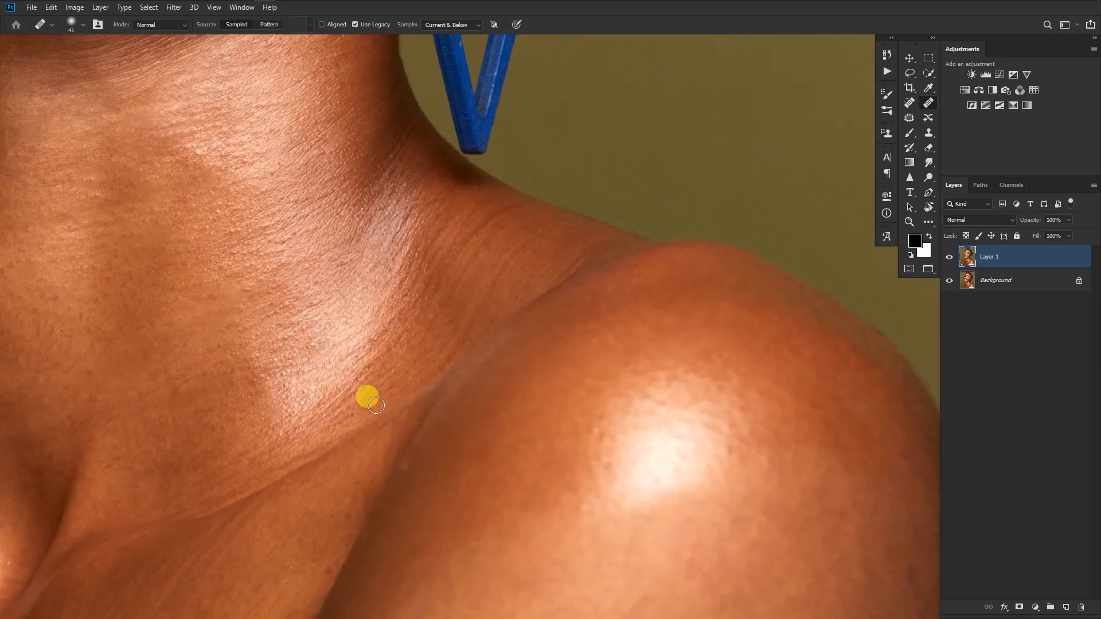
Heal the small spots on the subject's left shoulder and the chest beside the white garment.
left_click_drag(458, 378, 443, 329)
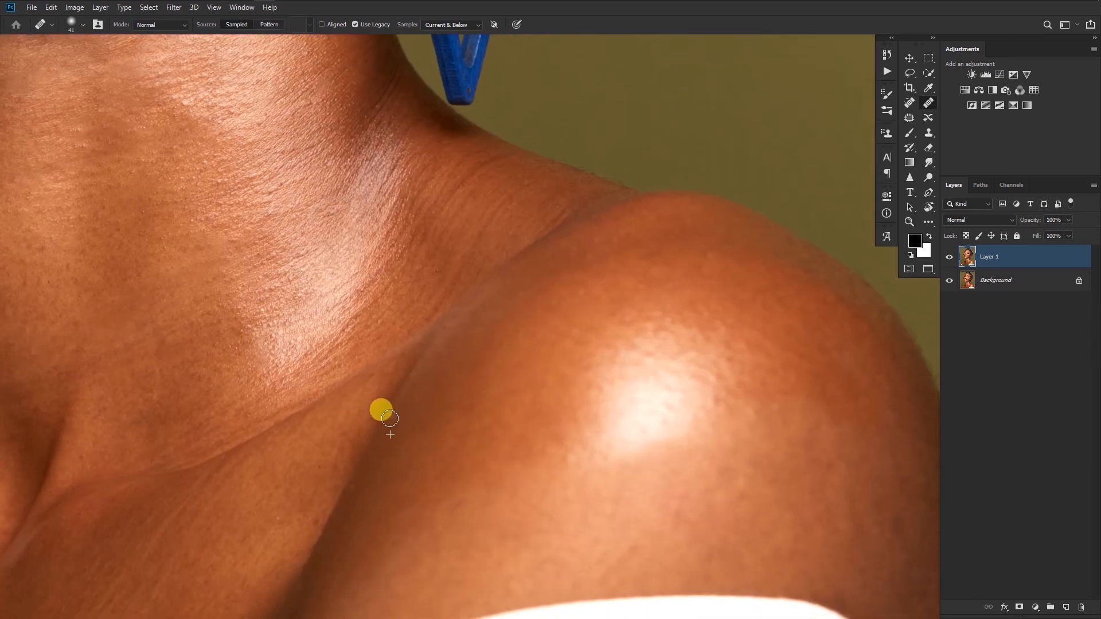
left_click_drag(568, 459, 538, 381)
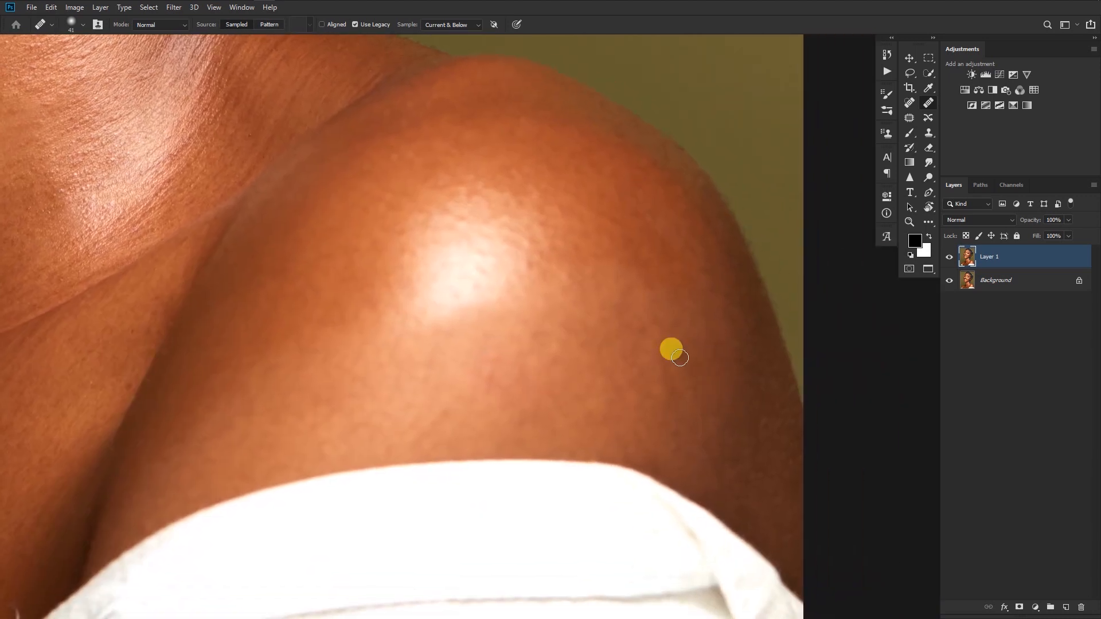
scroll(265, 384, "down", 3)
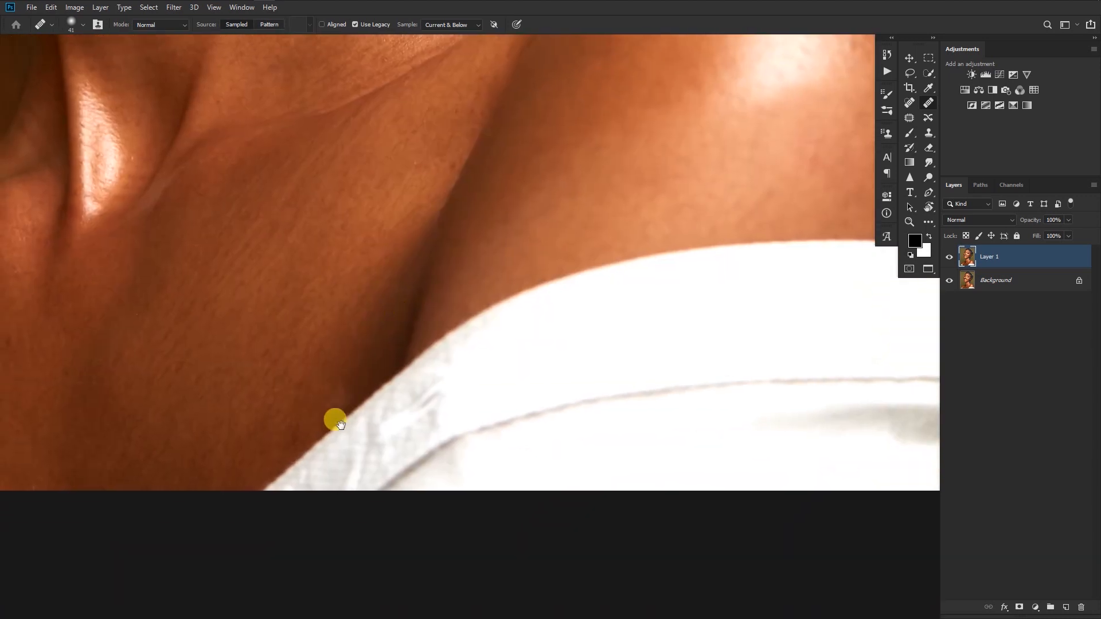
scroll(334, 420, "up", 1)
scroll(307, 377, "left", 3)
Heal the uneven spots across the upper forehead near the hairline and check the cheek beside the ear.
scroll(367, 433, "up", 12)
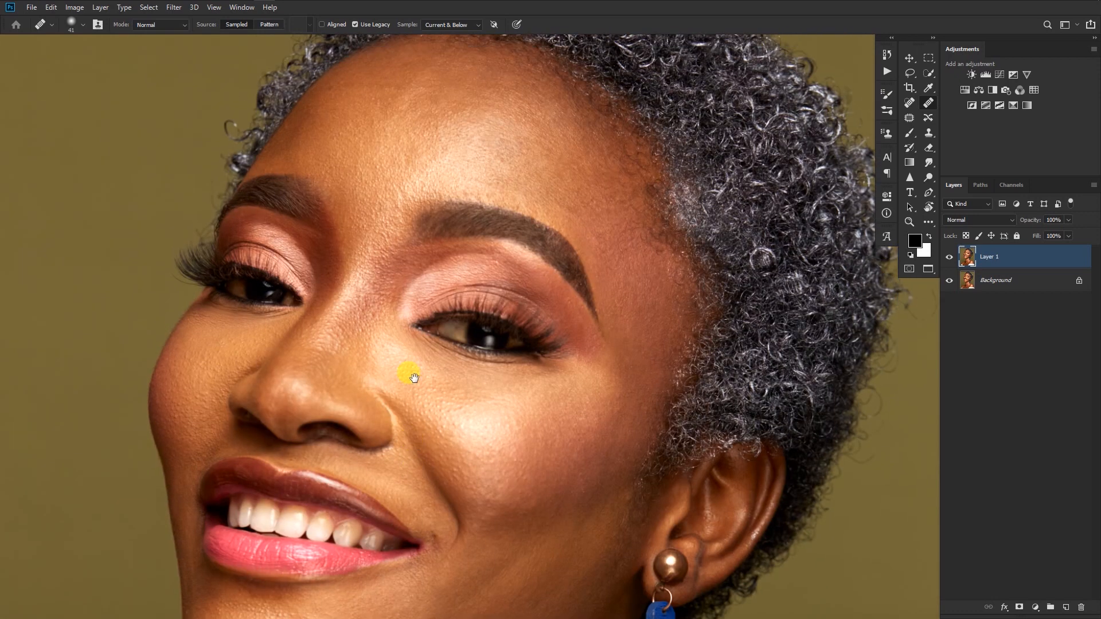
scroll(409, 437, "up", 2)
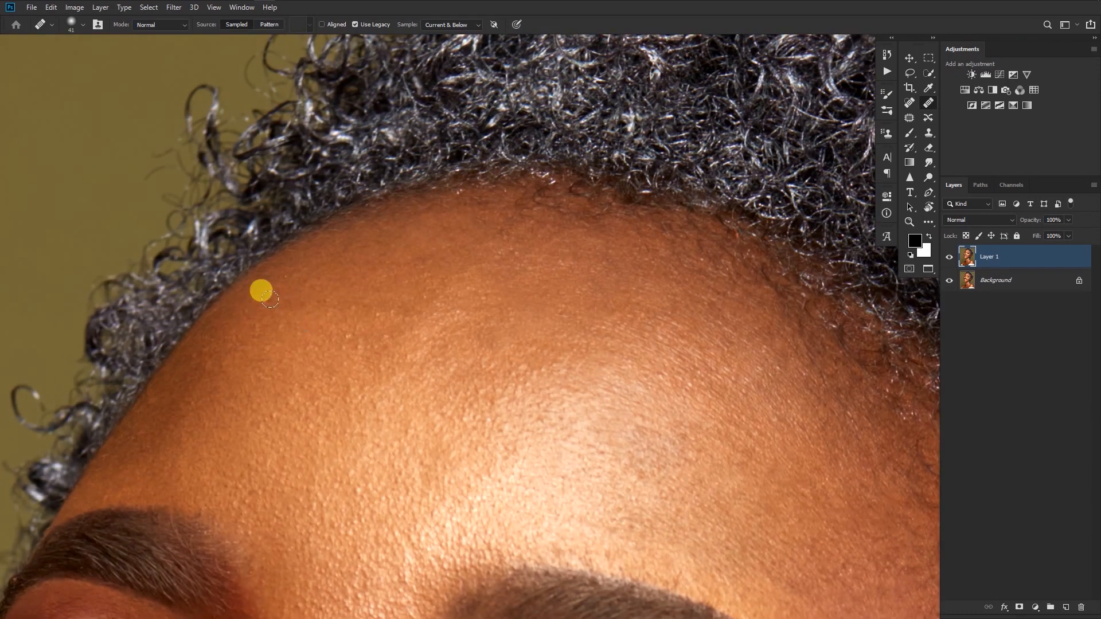
scroll(430, 229, "down", 1)
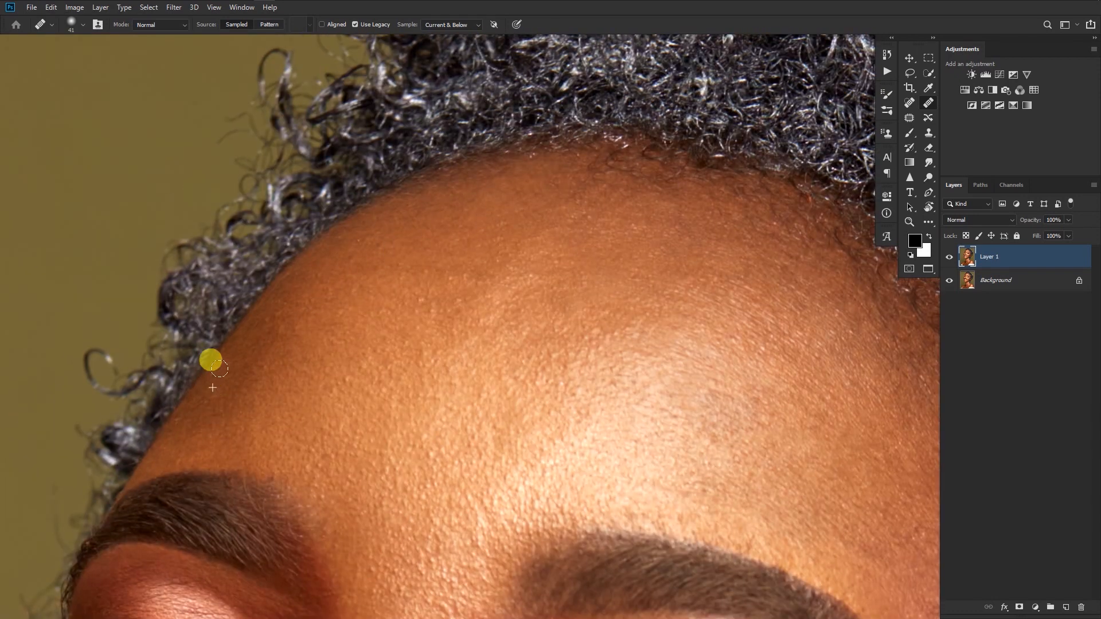
scroll(418, 347, "down", 3)
scroll(512, 317, "up", 3)
scroll(512, 316, "down", 1)
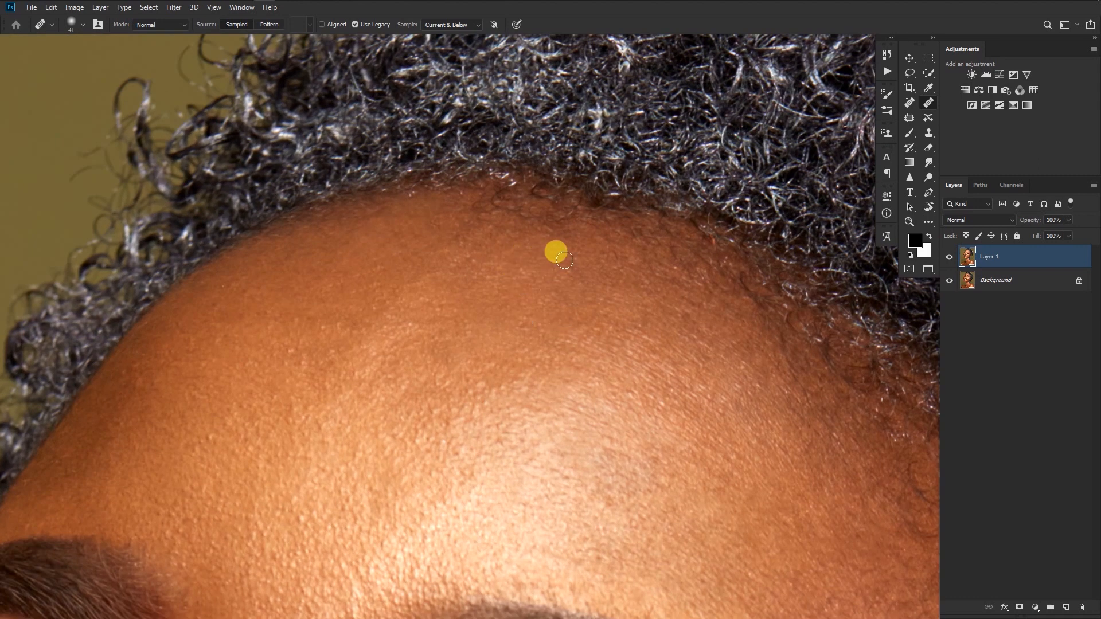
scroll(533, 374, "down", 5)
scroll(590, 283, "up", 5)
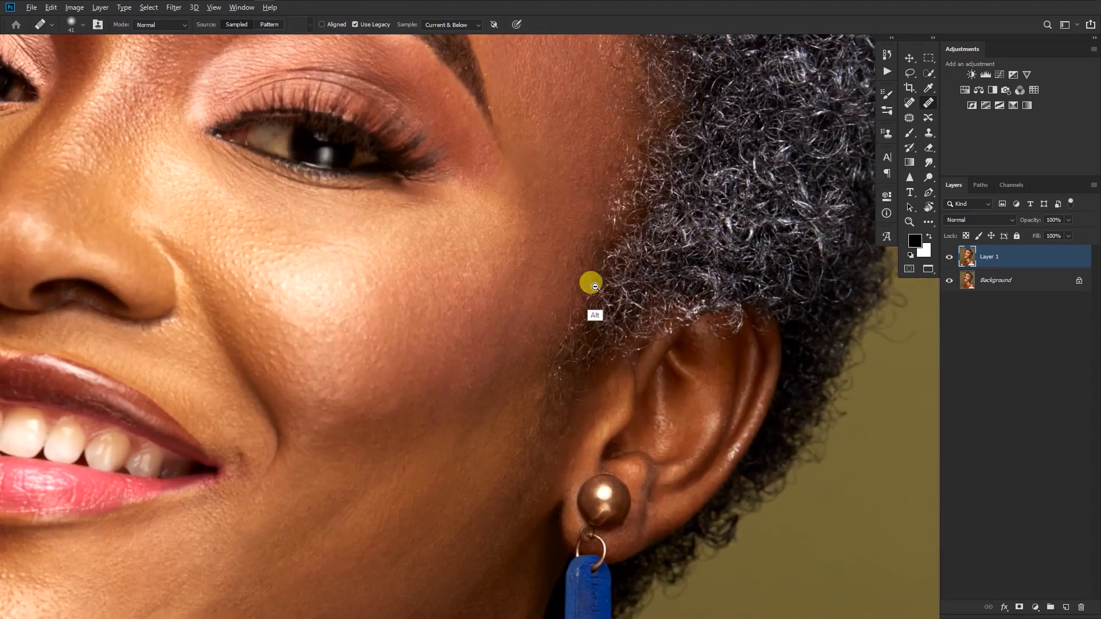
scroll(467, 308, "down", 5)
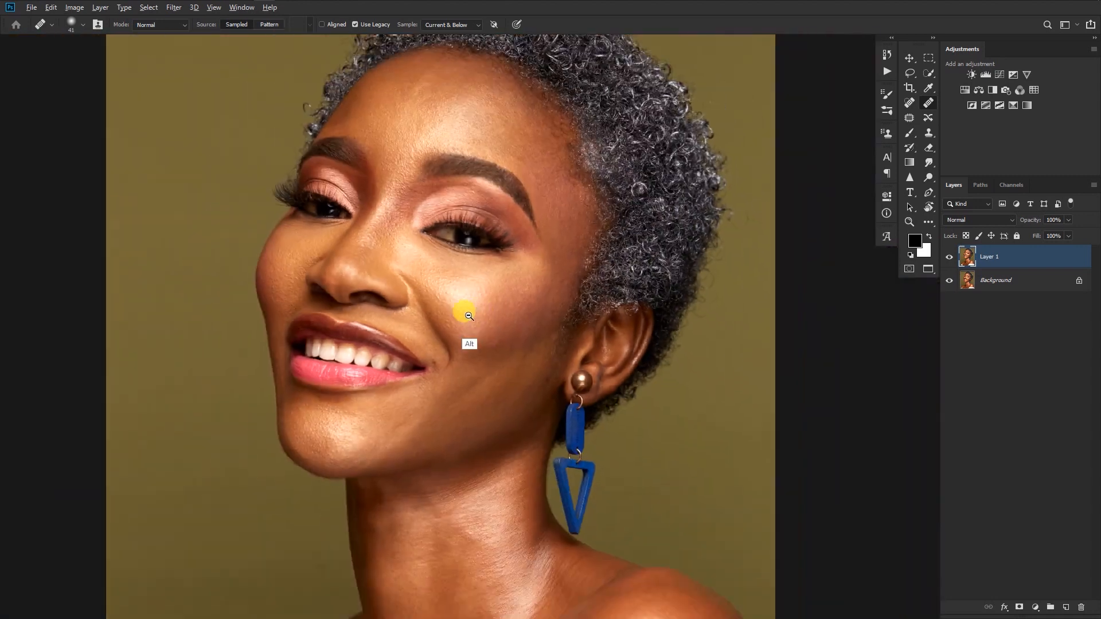
Heal the small spots along the bridge of the nose beside the inner corner of the eye.
scroll(553, 285, "up", 6)
scroll(534, 285, "up", 1)
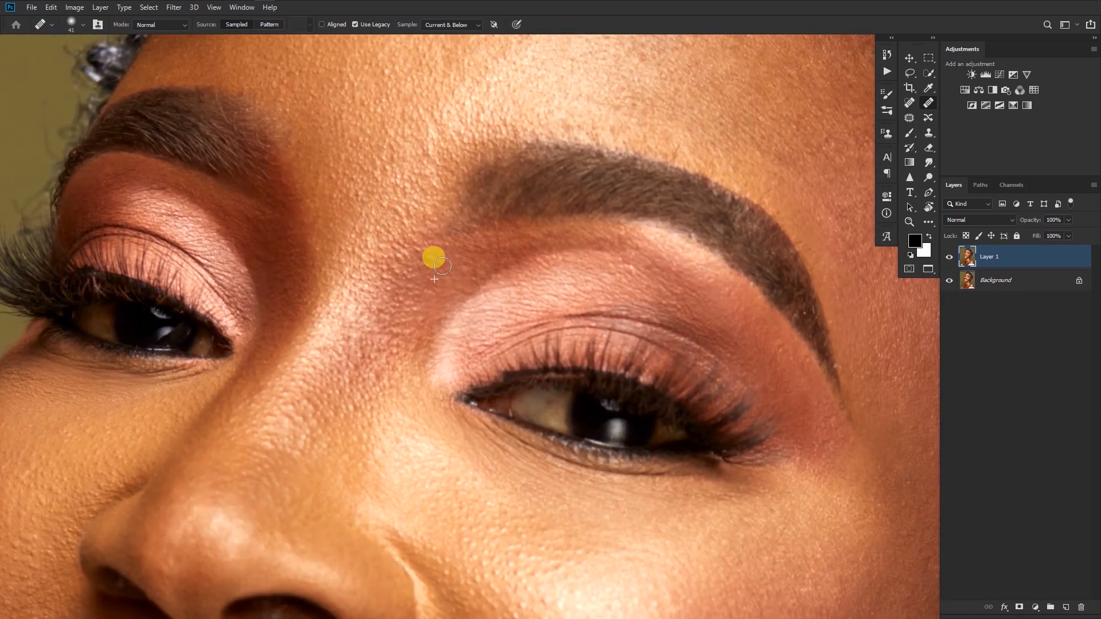
left_click(347, 407)
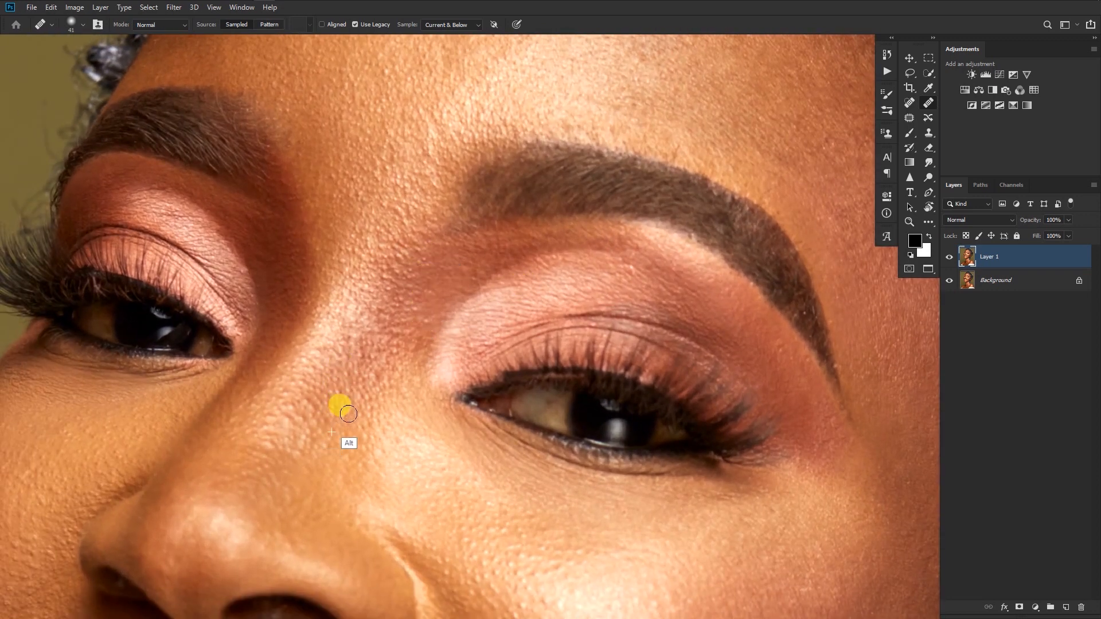
scroll(387, 231, "down", 6)
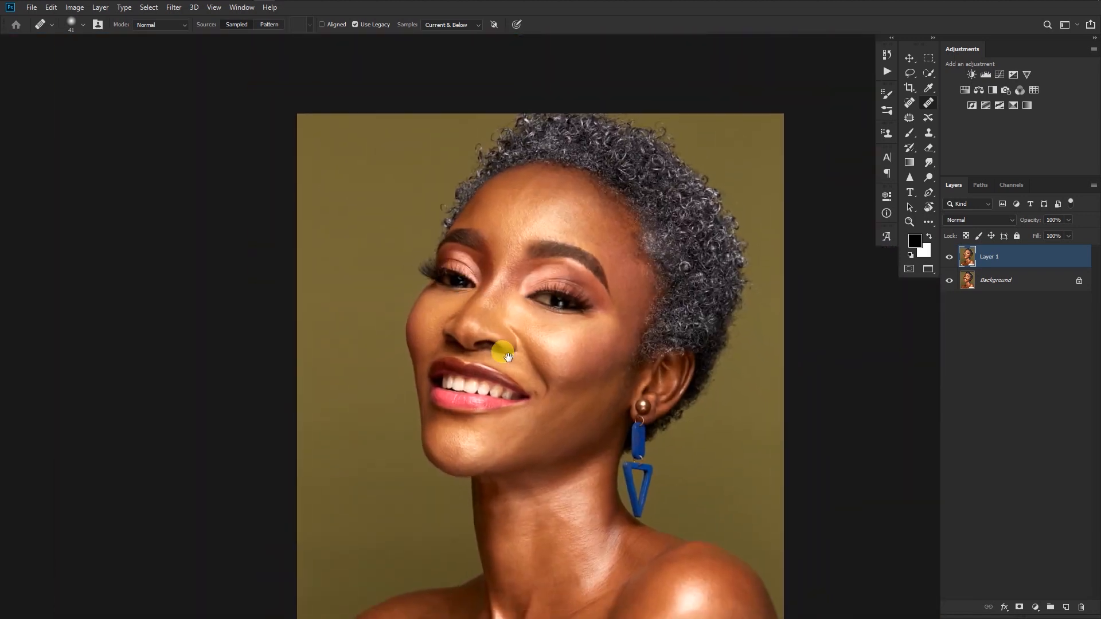
Compare the portrait with and without the healing by hiding and showing Layer 1 twice.
scroll(505, 349, "up", 8)
scroll(573, 365, "up", 2)
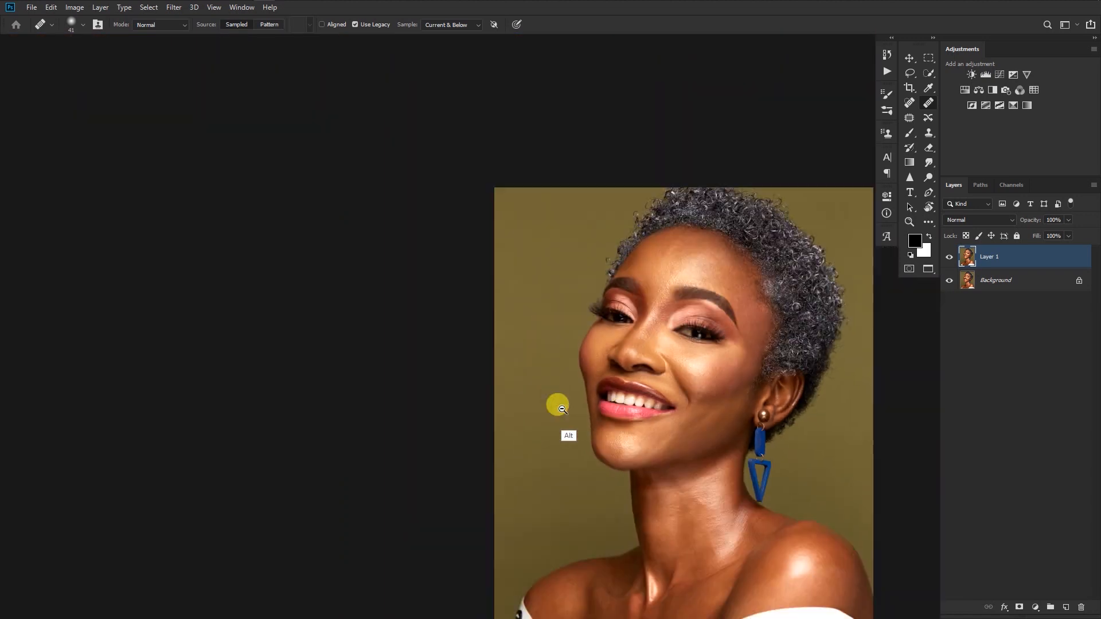
scroll(560, 407, "down", 8)
left_click(949, 257)
left_click(949, 257)
left_click(950, 257)
left_click(950, 257)
Heal the uneven spots on the cheek beside the ear and across the lower cheek toward the jaw.
scroll(637, 344, "up", 5)
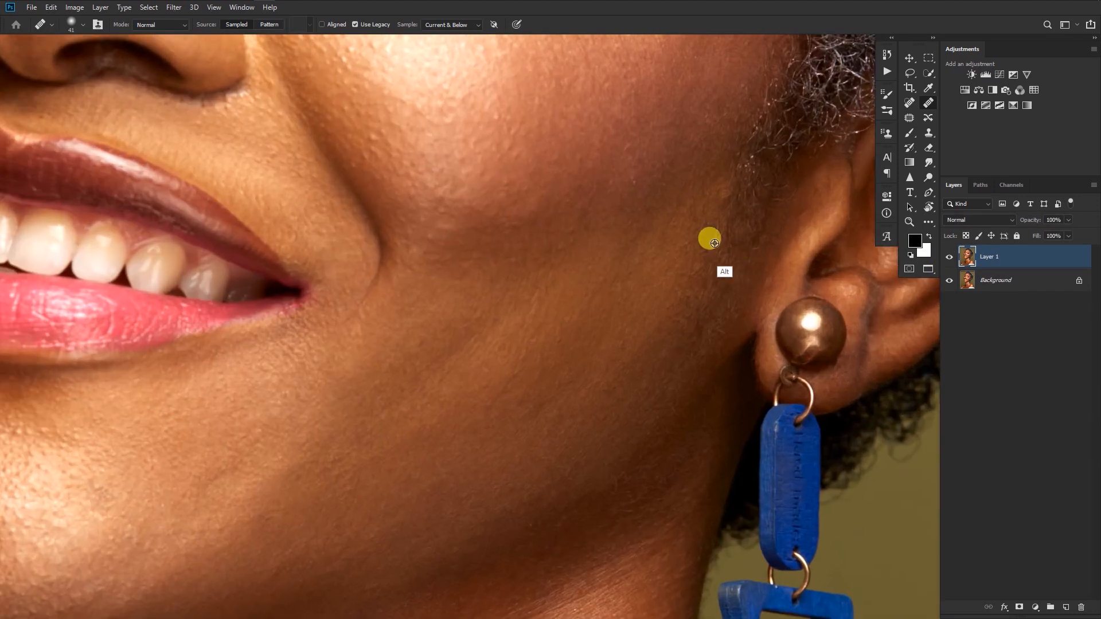
left_click(715, 243, "alt")
left_click(693, 260)
left_click(707, 232, "alt")
left_click(711, 207)
left_click(554, 447, "alt")
left_click(561, 419)
left_click(560, 419, "alt")
left_click(492, 375)
left_click(497, 482, "alt")
left_click(515, 472)
Heal the remaining dark patches on the outer cheek between the cheekbone and the ear.
mouse_move(475, 371)
left_mouse_down()
mouse_move(568, 436)
mouse_move(566, 447)
left_mouse_up()
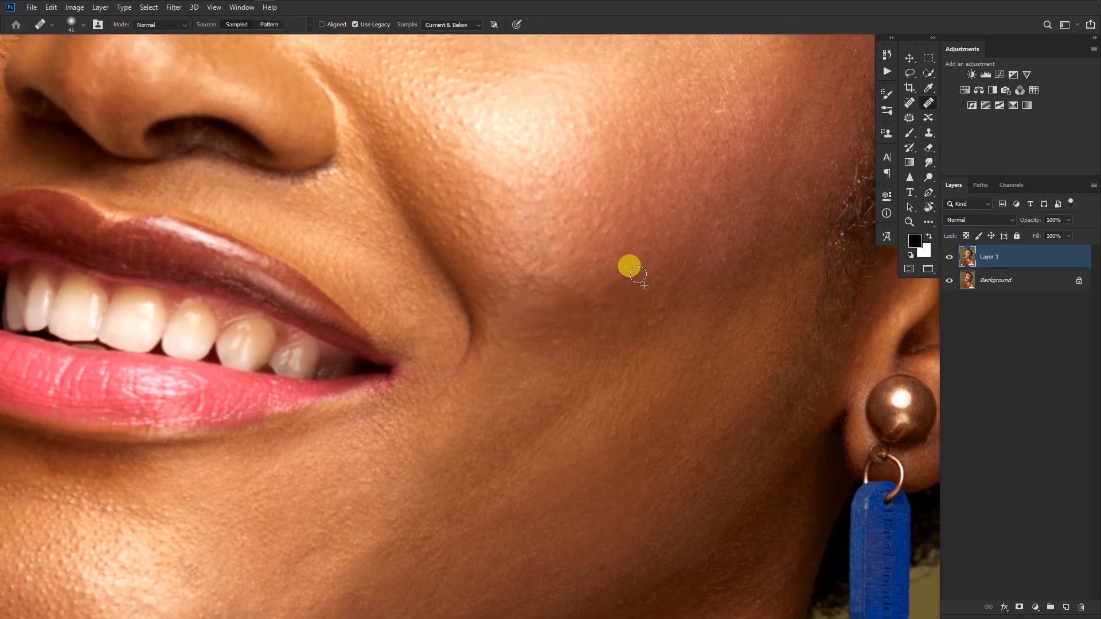
left_click_drag(663, 281, 574, 441)
left_click(747, 292, "alt")
left_click(759, 269)
left_click(763, 196, "alt")
left_click(732, 235)
Inspect the forehead, brows and eyelids closely for remaining blemishes.
key("ctrl+minus")
key("ctrl+minus")
key("ctrl+minus")
left_click_drag(467, 308, 622, 354)
scroll(570, 192, "up", 6)
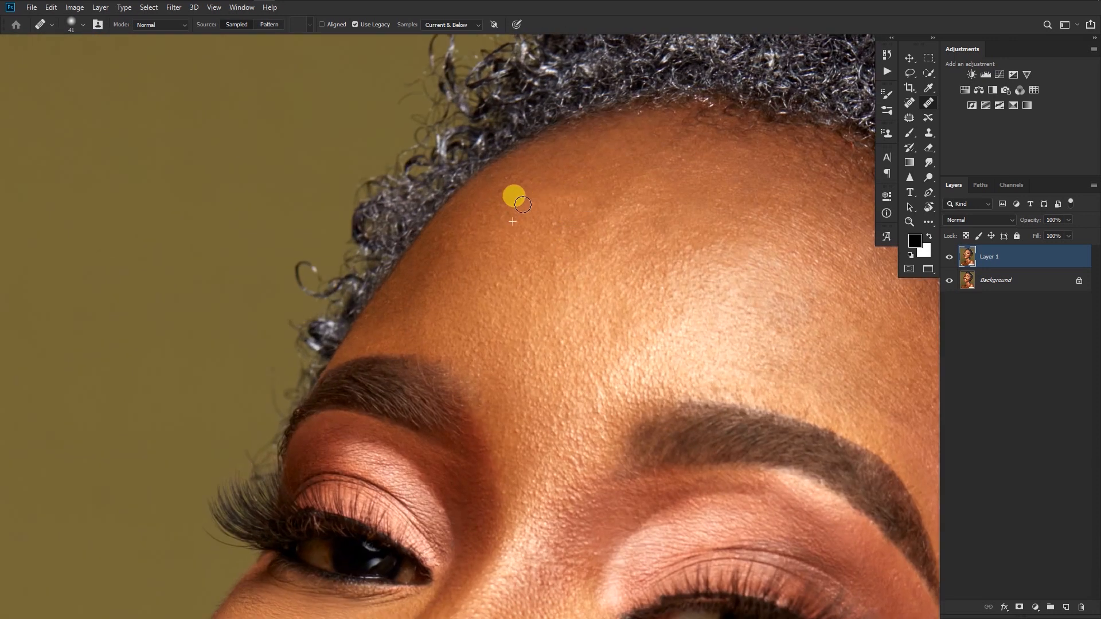
left_click(566, 242, "alt")
scroll(644, 319, "down", 2)
scroll(654, 317, "up", 2)
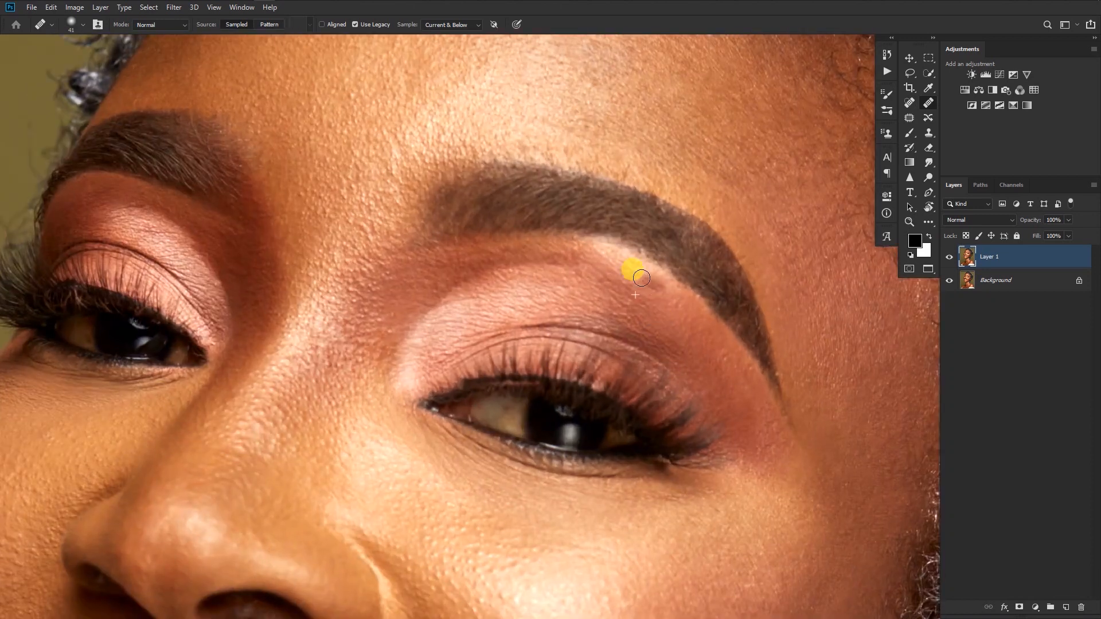
scroll(571, 304, "down", 1)
Clean up the veins and discoloured spots in the white of the subject's left eye with the Spot Healing Brush.
left_click(909, 104)
scroll(605, 379, "up", 4)
left_click_drag(547, 338, 565, 344)
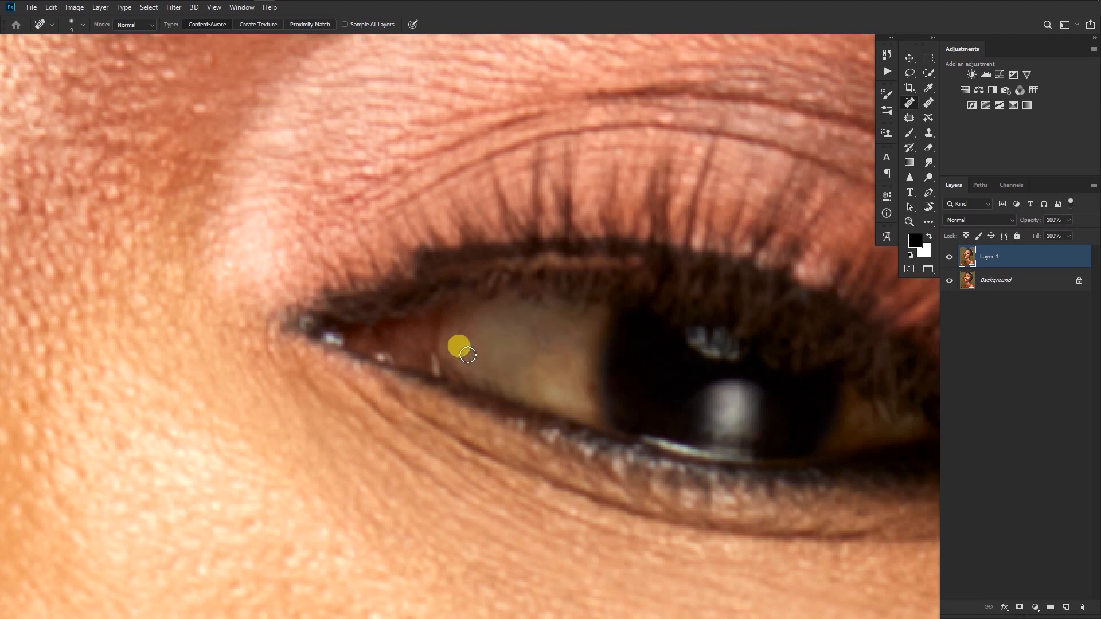
left_click_drag(514, 314, 497, 320)
left_click_drag(574, 316, 523, 319)
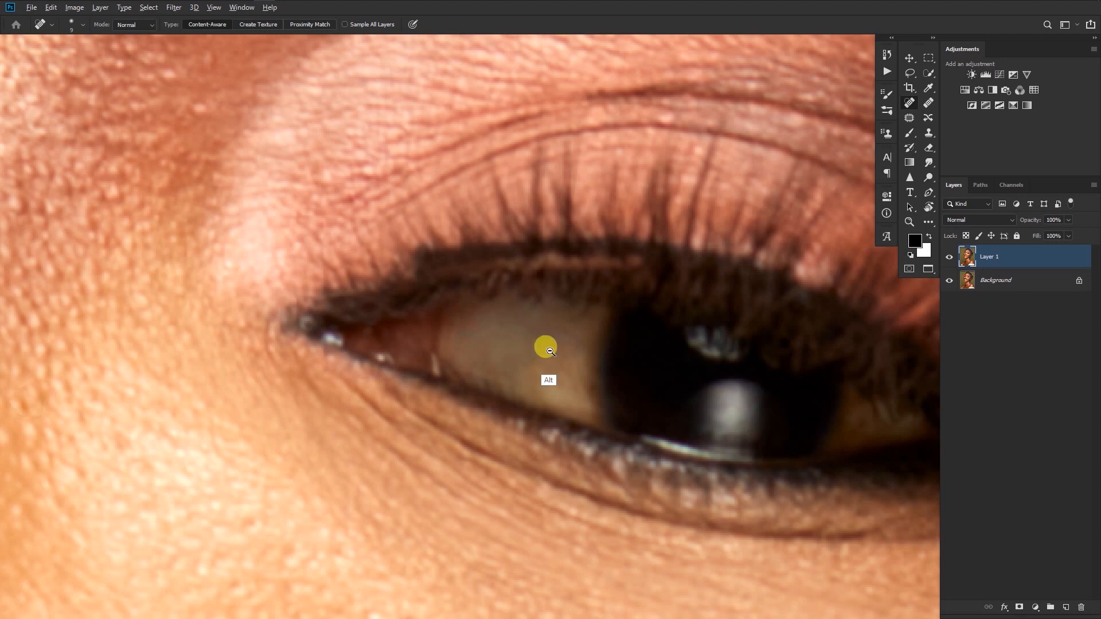
Clean up the spots in the white of the subject's right eye with the Spot Healing Brush.
scroll(549, 351, "down", 4)
left_click_drag(292, 327, 556, 359)
scroll(483, 344, "up", 5)
mouse_move(563, 239)
left_mouse_down()
mouse_move(575, 277)
mouse_move(565, 239)
left_mouse_up()
left_click_drag(576, 275, 564, 237)
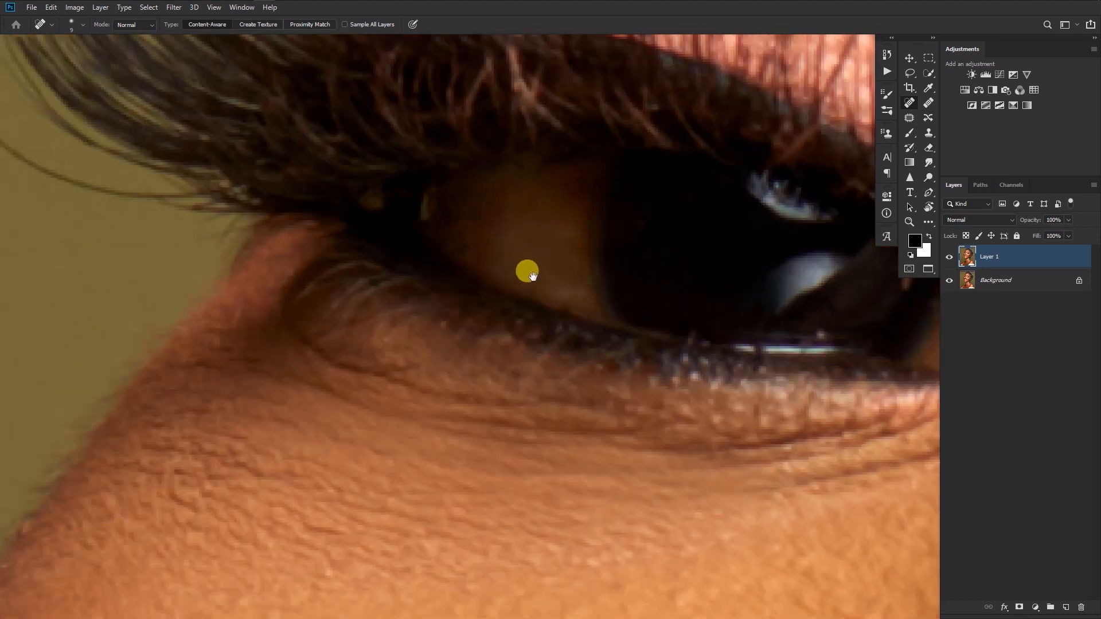
scroll(539, 258, "down", 3)
scroll(555, 243, "up", 3)
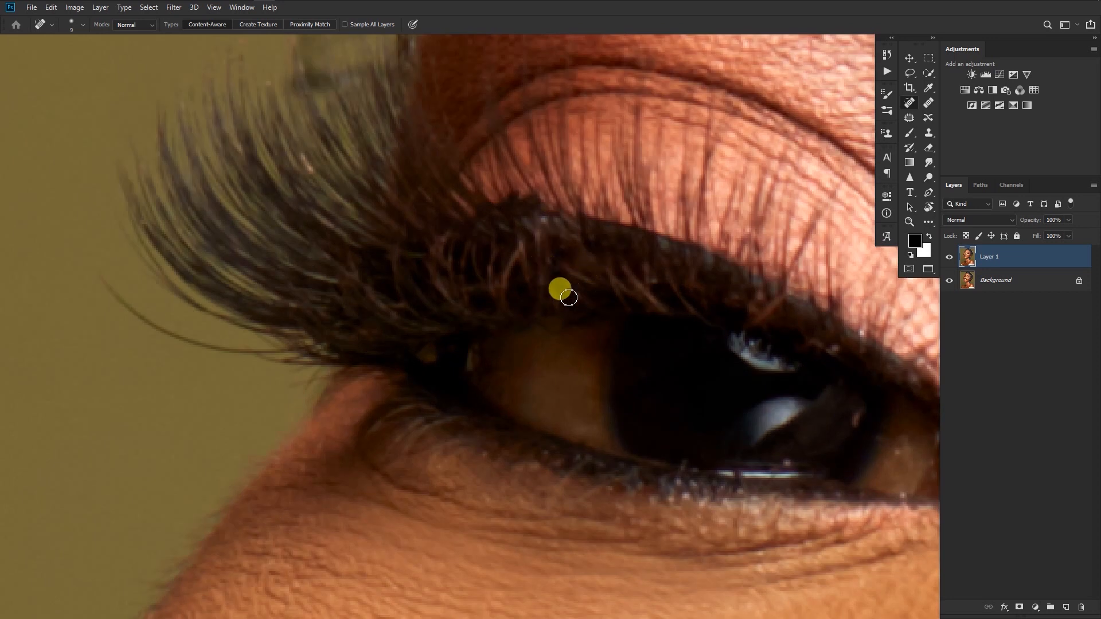
Patch the distracting spots along the upper lash line of the subject's right eye with the Patch tool.
left_click(928, 120)
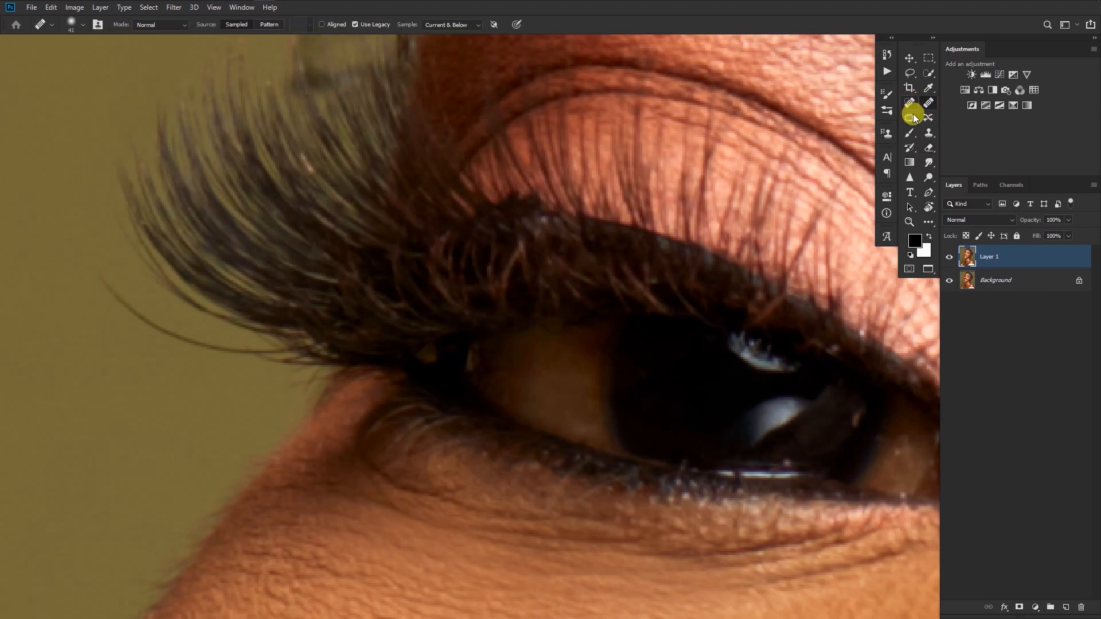
left_click_drag(471, 308, 466, 313)
mouse_move(461, 285)
left_mouse_down()
mouse_move(442, 290)
mouse_move(490, 281)
mouse_move(503, 301)
left_mouse_up()
key("ctrl+d")
left_click_drag(510, 269, 470, 279)
key("ctrl+d")
left_click_drag(659, 312, 647, 275)
left_click_drag(636, 287, 602, 282)
key("ctrl+d")
left_click_drag(546, 261, 545, 270)
left_click_drag(555, 280, 526, 281)
key("ctrl+d")
Rename the retouched layer as Healing.
scroll(486, 289, "down", 8)
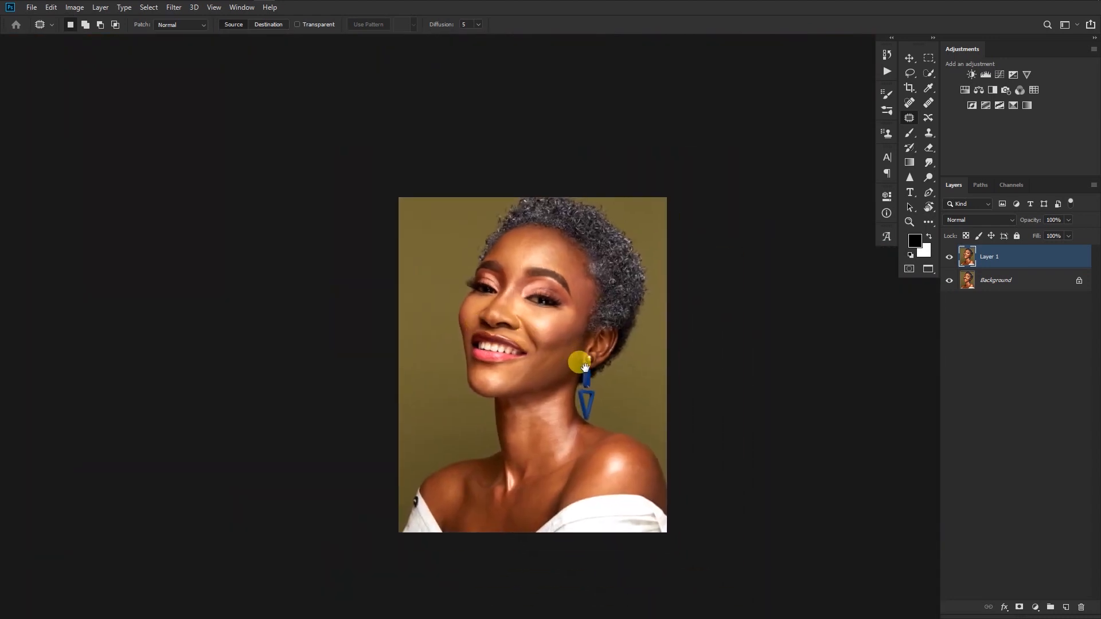
left_click_drag(604, 342, 574, 323)
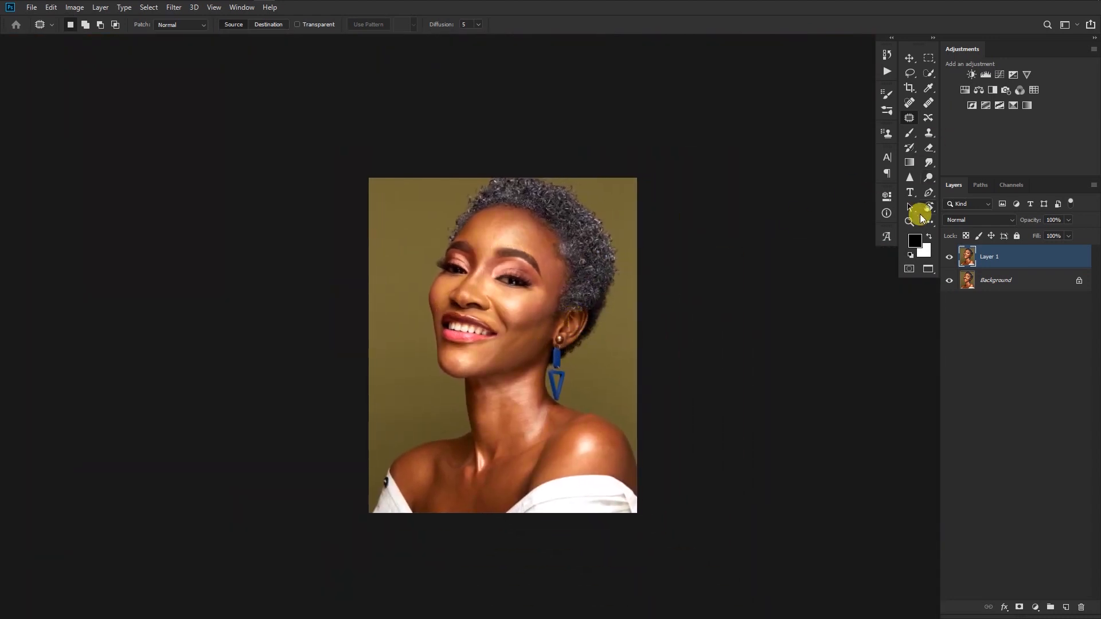
double_click(989, 256)
type("Healing")
key("Return")
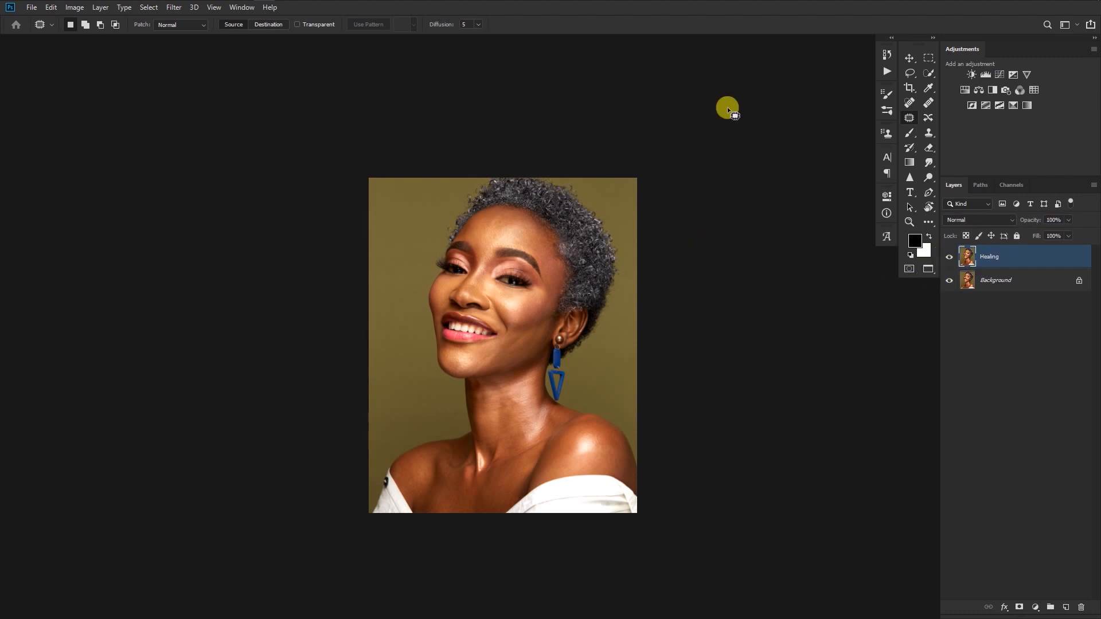
Select the olive background on both sides of the subject with the Magic Wand at tolerance 32.
left_click_drag(932, 77, 976, 87)
left_click(396, 314)
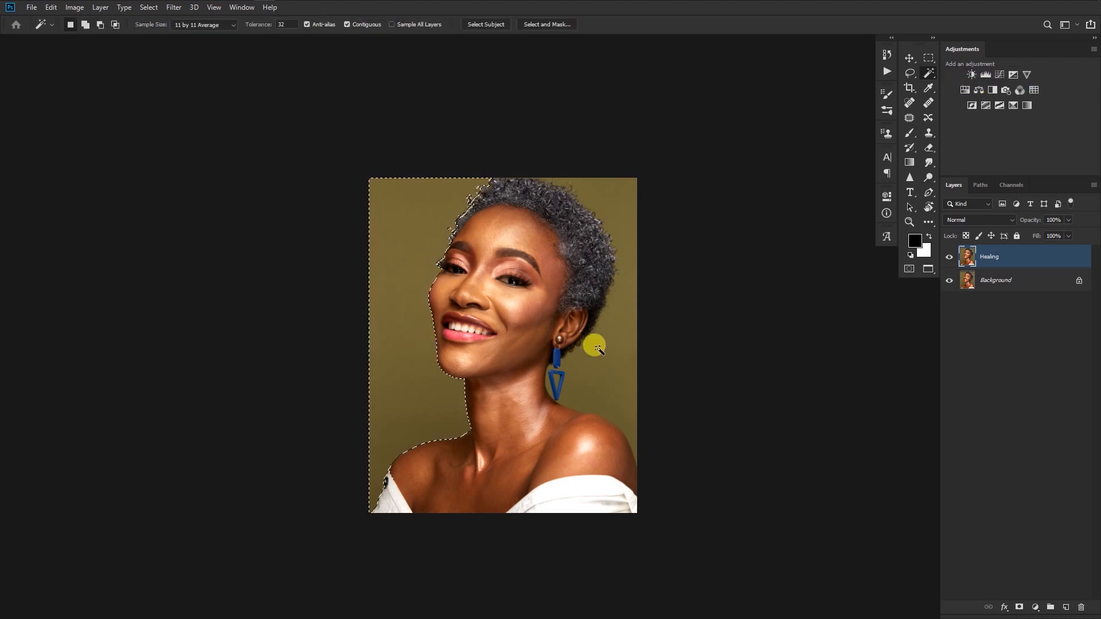
left_click(622, 349, "shift")
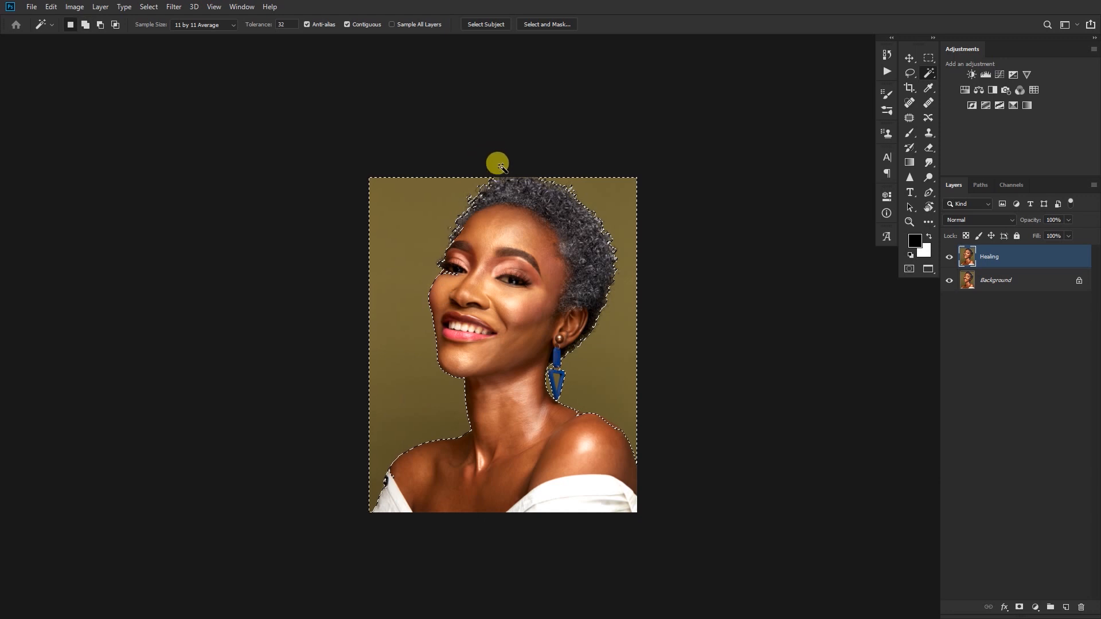
key("ctrl+z")
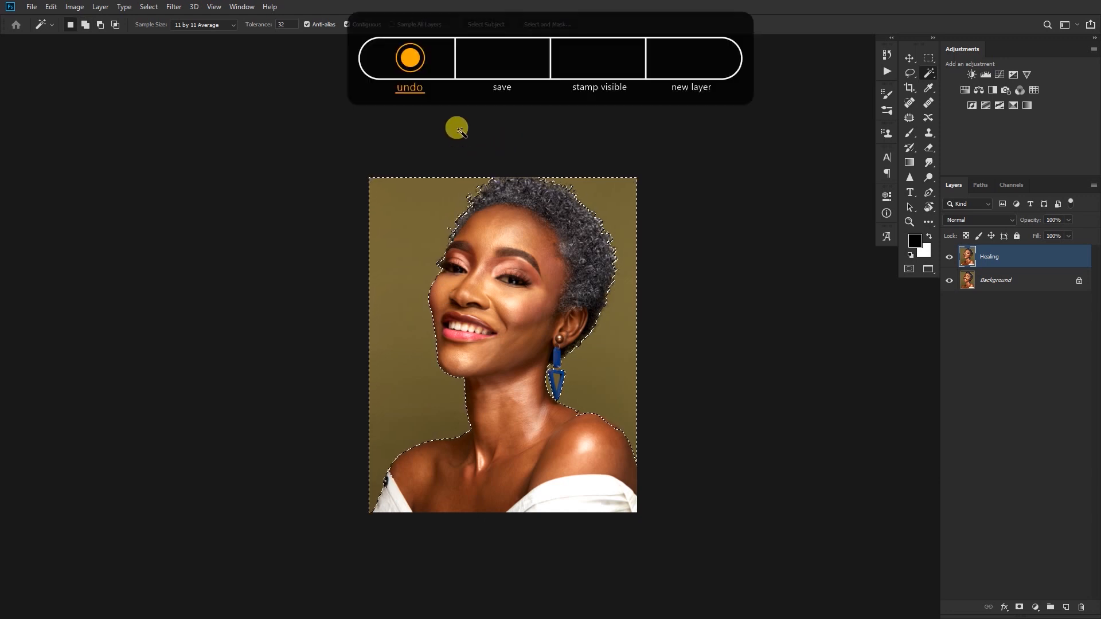
Refine the background selection's edge around the hair, body outline and earring in Select and Mask, and apply it.
left_click(538, 23)
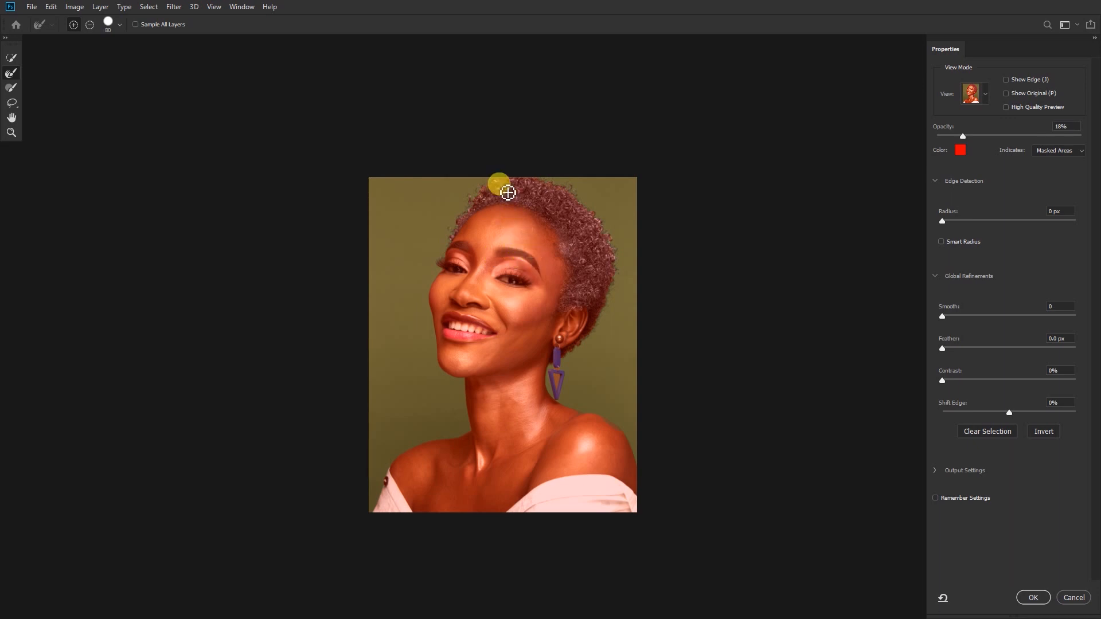
mouse_move(539, 183)
left_mouse_down()
mouse_move(508, 176)
mouse_move(457, 215)
mouse_move(432, 313)
mouse_move(468, 427)
mouse_move(395, 469)
mouse_move(377, 511)
mouse_move(391, 484)
left_mouse_up()
mouse_move(591, 212)
left_mouse_down()
mouse_move(617, 288)
mouse_move(567, 363)
left_mouse_up()
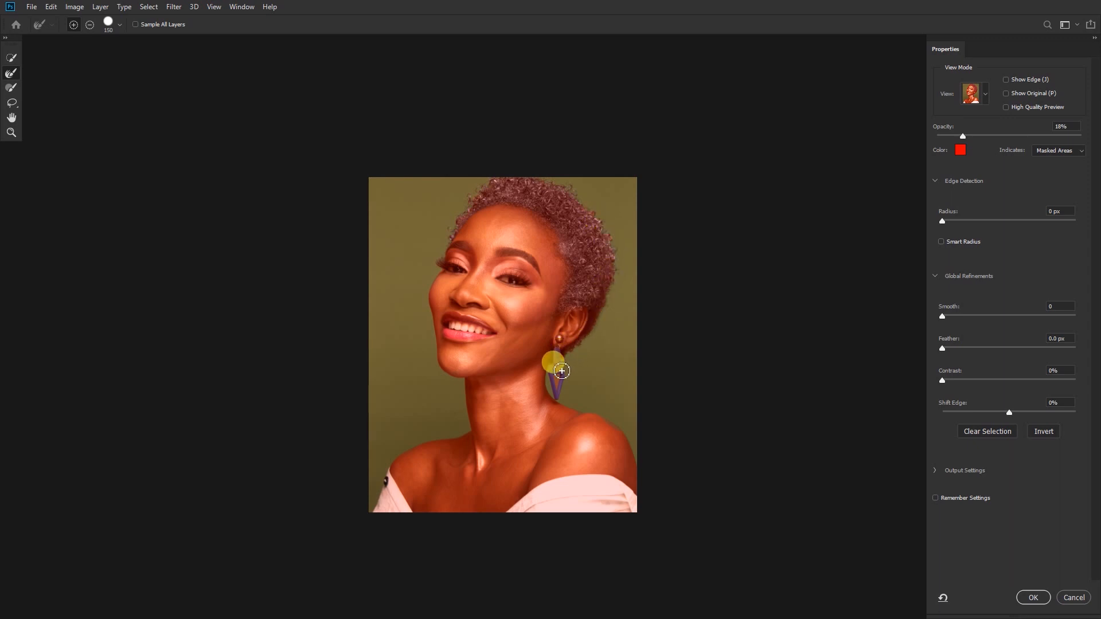
left_click_drag(558, 389, 557, 382)
key("Return")
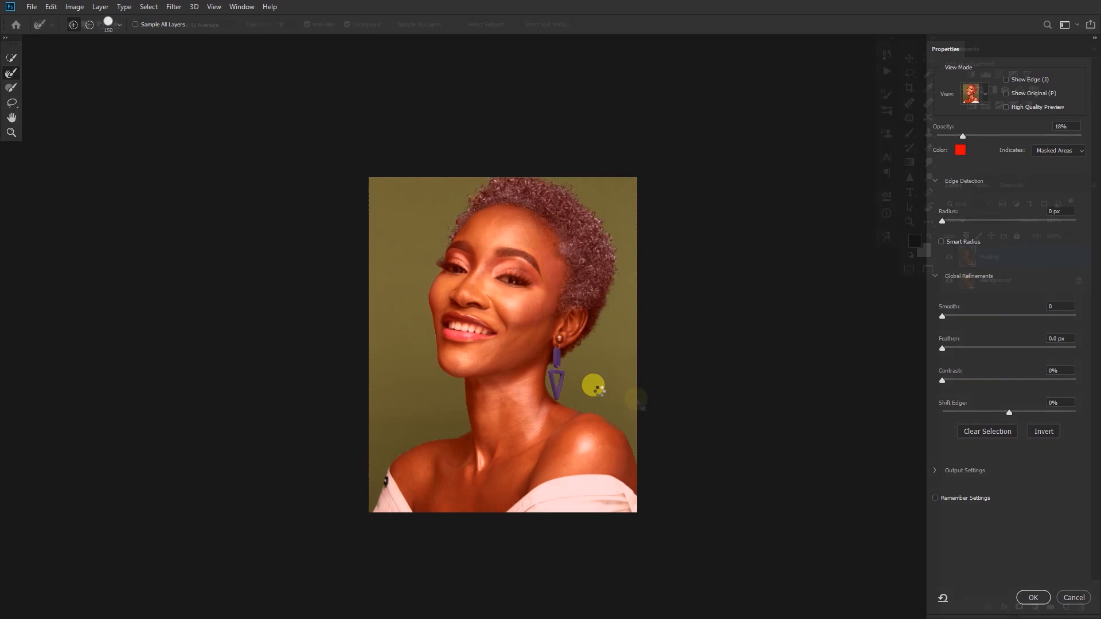
Correct the selection edge along the subject's right shoulder and white garment with the Quick Selection tool.
right_click(931, 75)
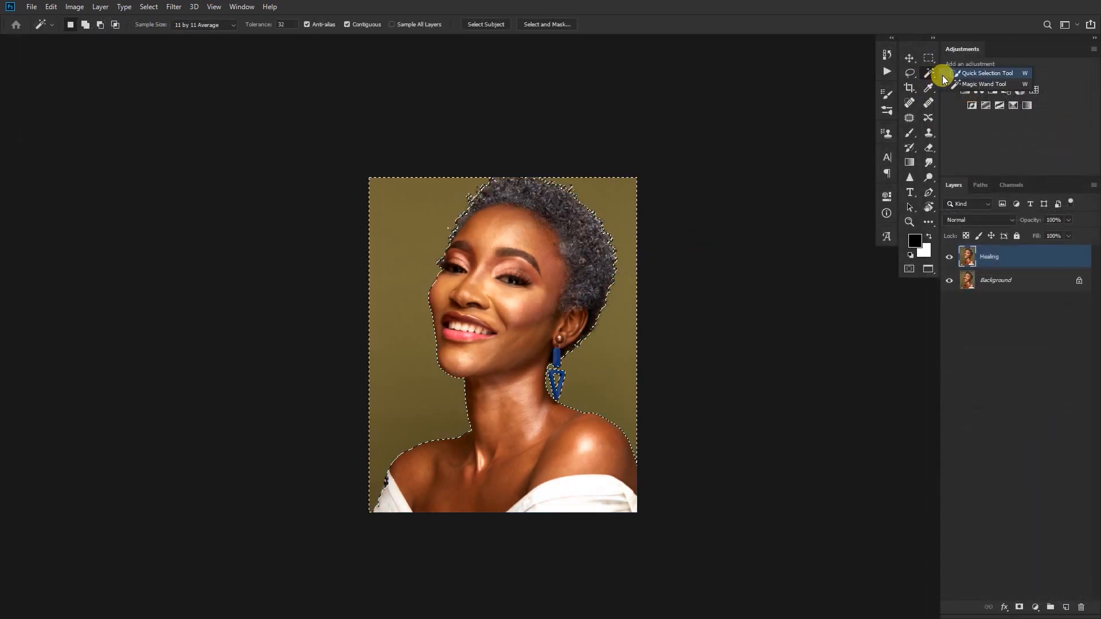
left_click(949, 74)
left_click_drag(422, 278, 503, 291)
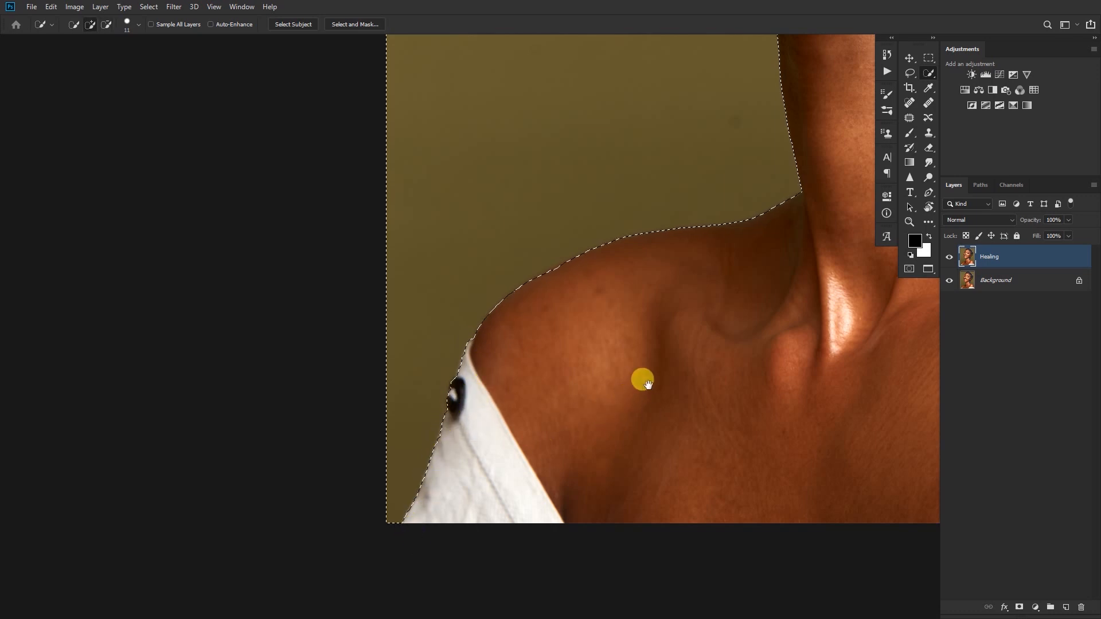
scroll(574, 379, "down", 8)
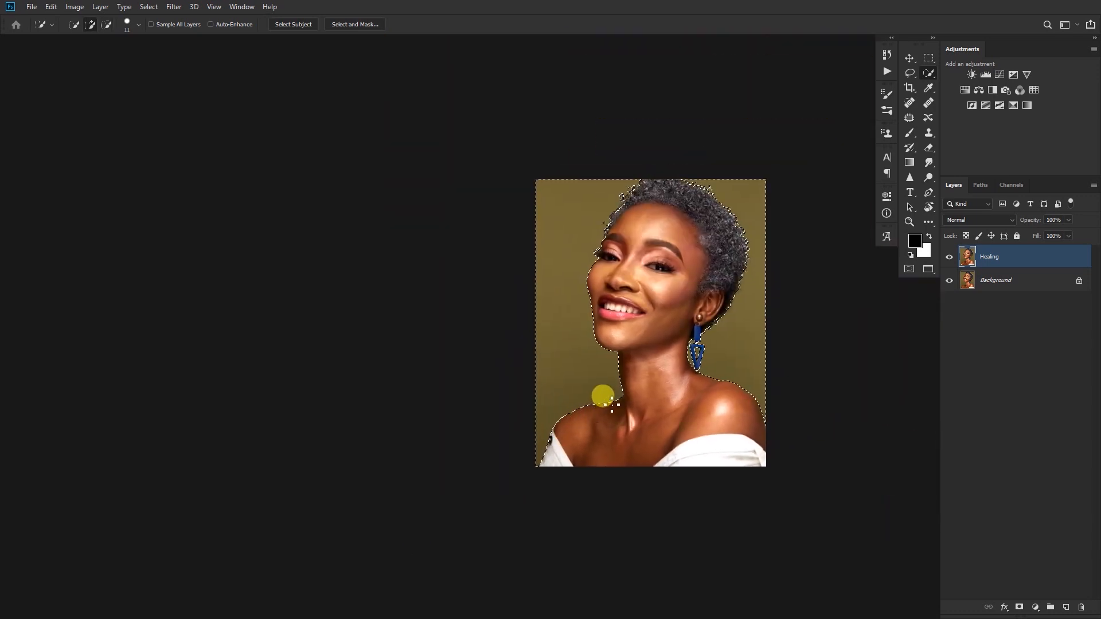
Copy the background and, with the inverted selection, the subject from Healing onto separate layers, with the subject layer on top.
key("ctrl+j")
left_click(967, 277)
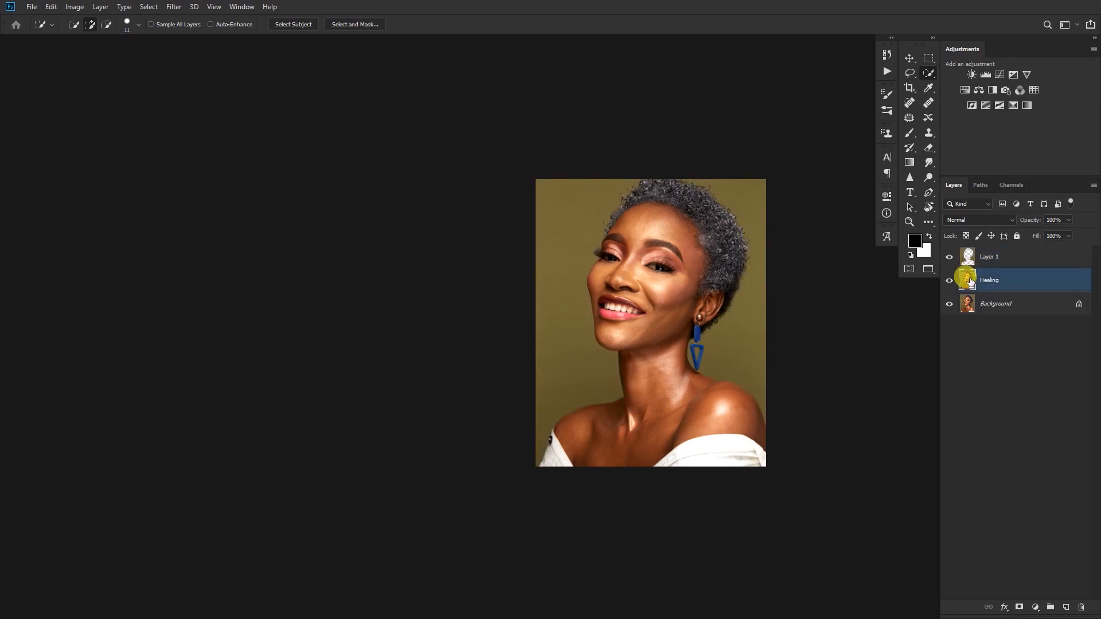
left_click(966, 258, "ctrl")
key("ctrl+shift+i")
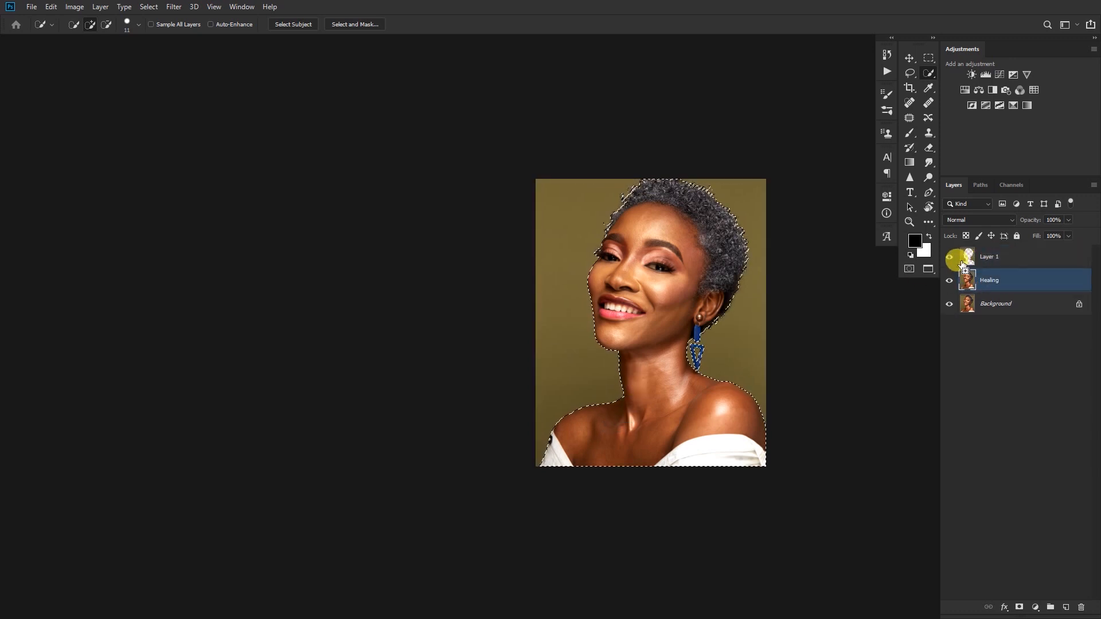
key("ctrl+j")
left_click(969, 254, "shift")
left_click_drag(970, 252, 967, 255)
Apply a Gaussian Blur with a radius of 153.2 pixels to the background layer, Layer 1.
left_click(944, 280)
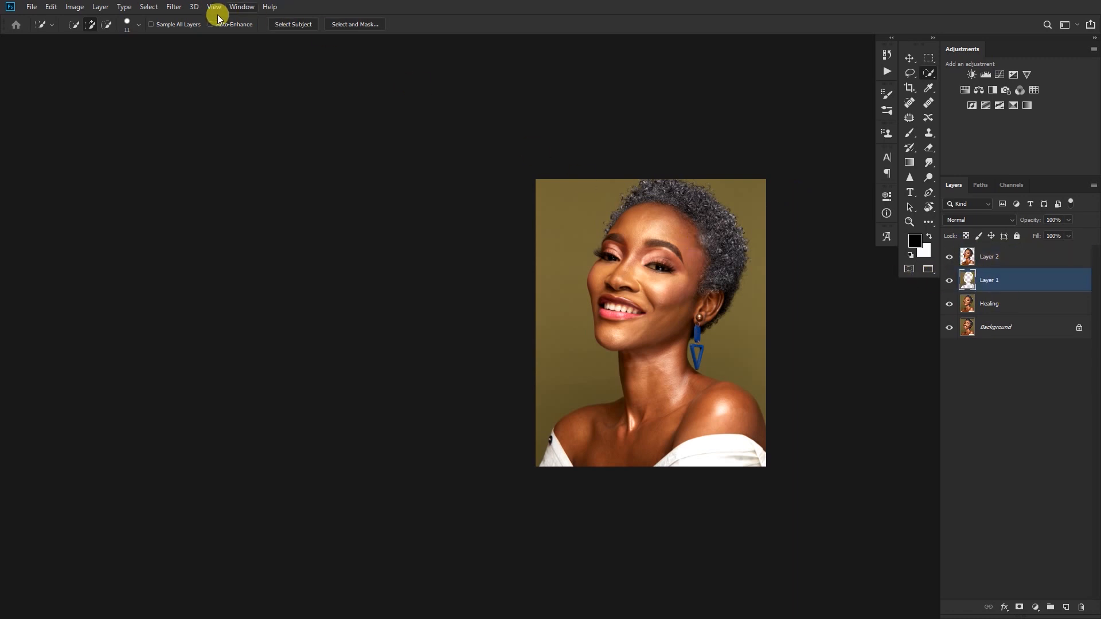
left_click(171, 6)
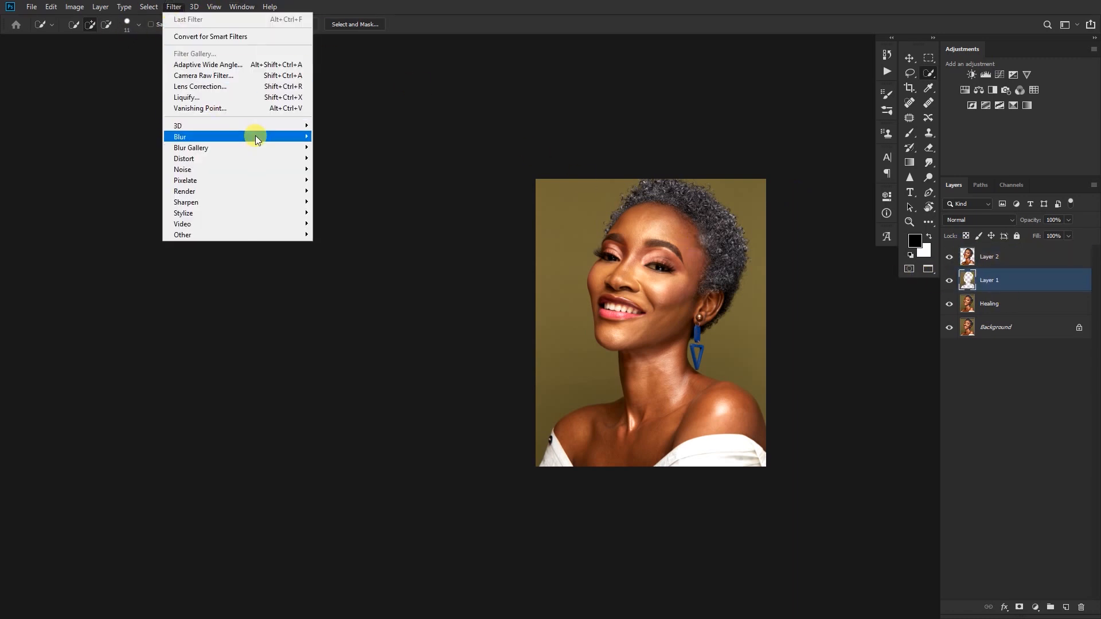
mouse_move(272, 139)
left_click(332, 179)
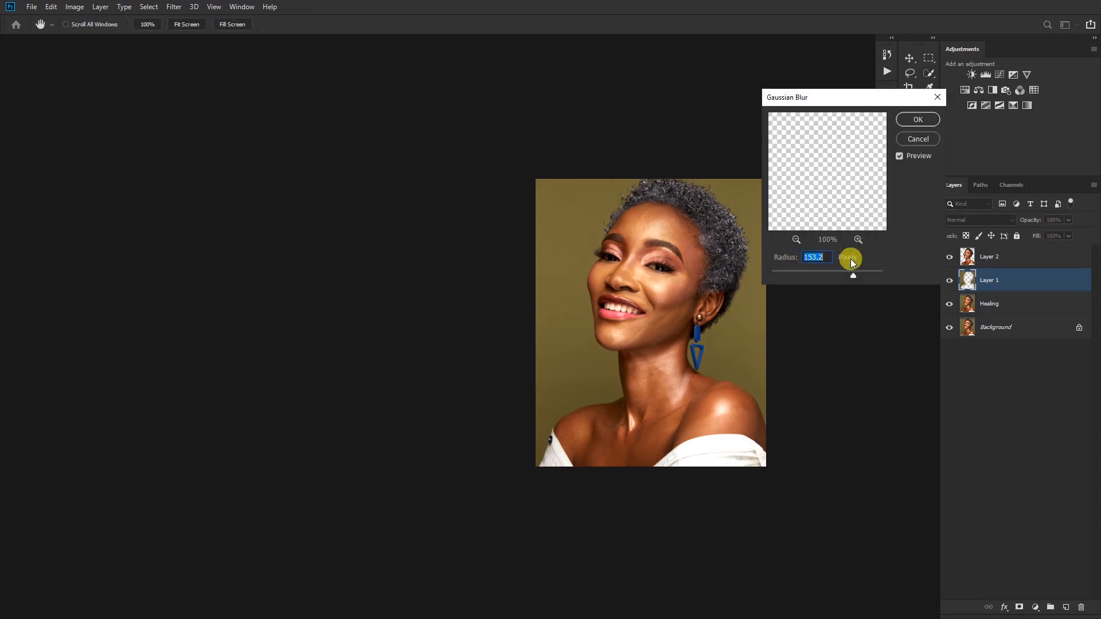
left_click(918, 119)
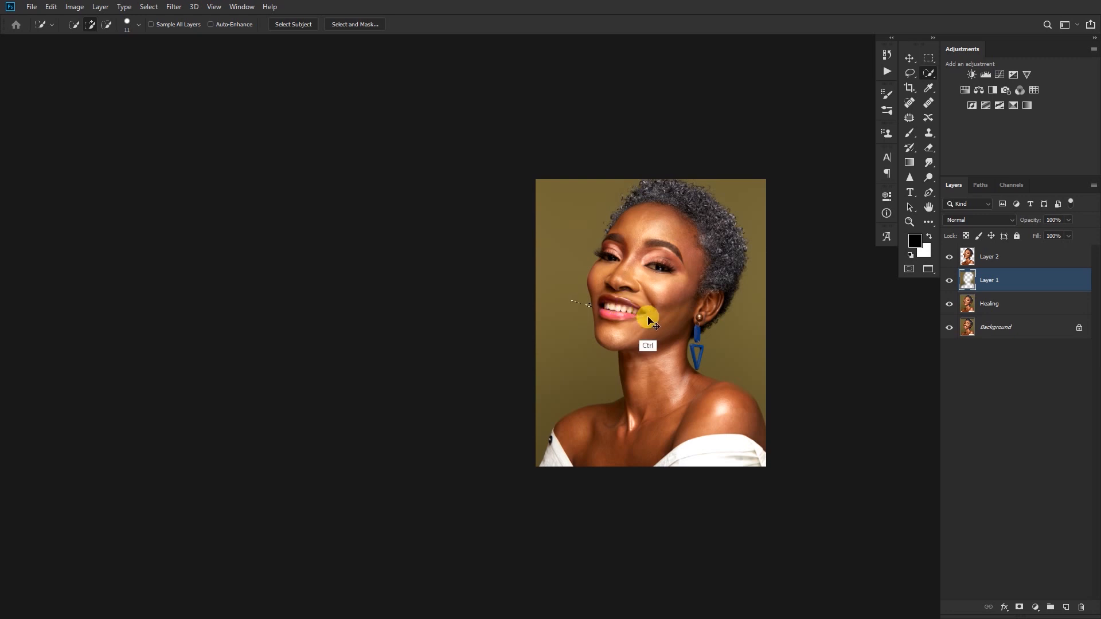
Compare the portrait with the blurred background layer hidden and shown, checking the edges around the subject.
key("v")
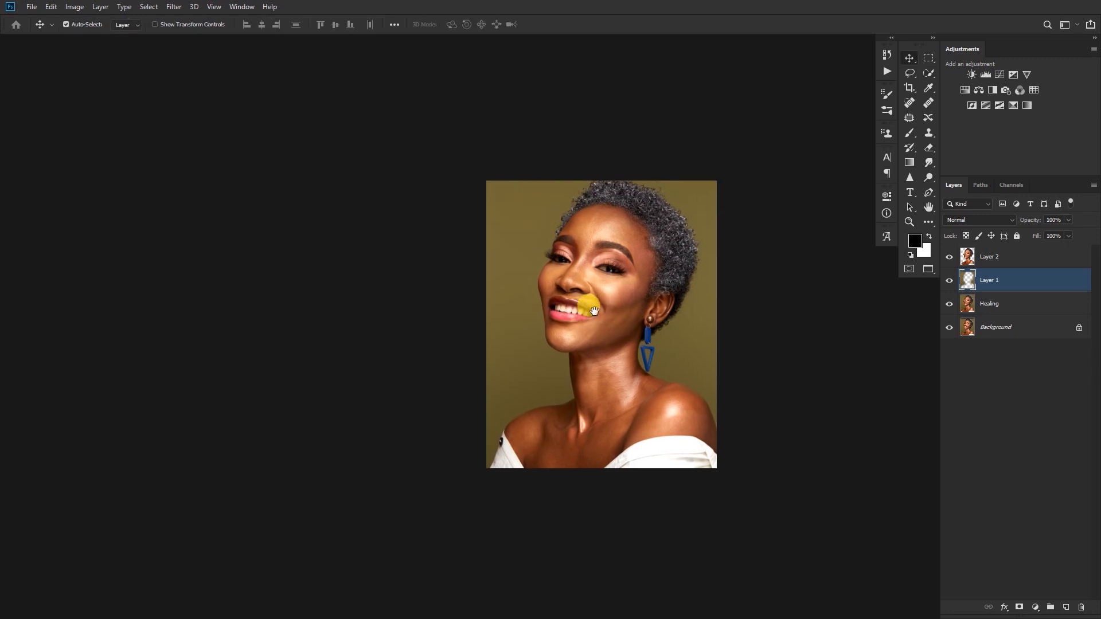
scroll(571, 308, "right", 2)
scroll(687, 356, "up", 5)
scroll(688, 356, "down", 5)
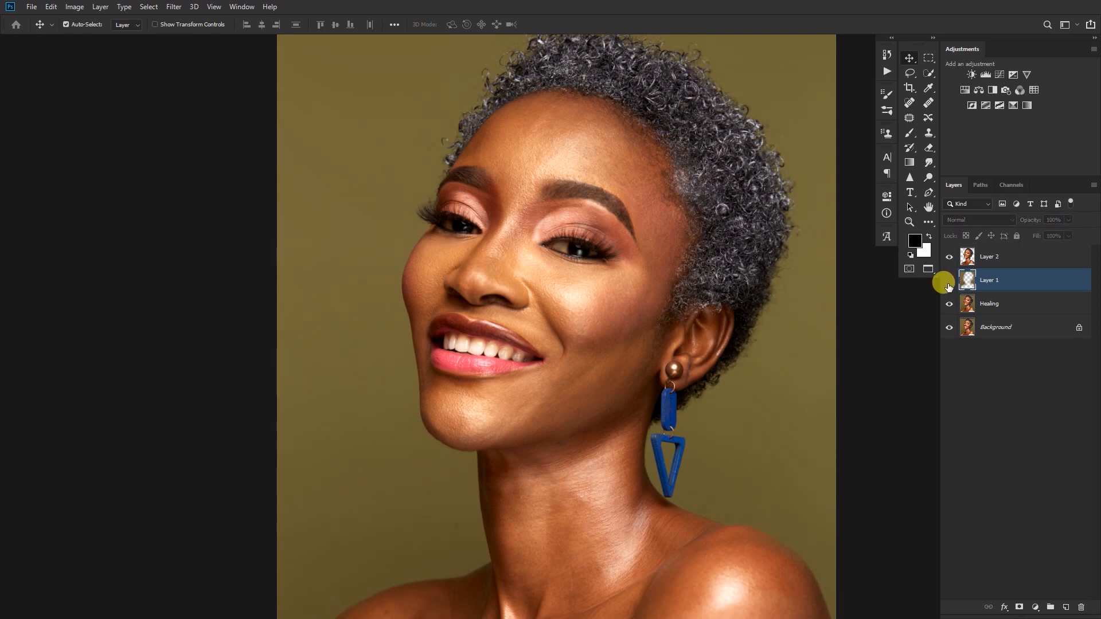
left_click(949, 280)
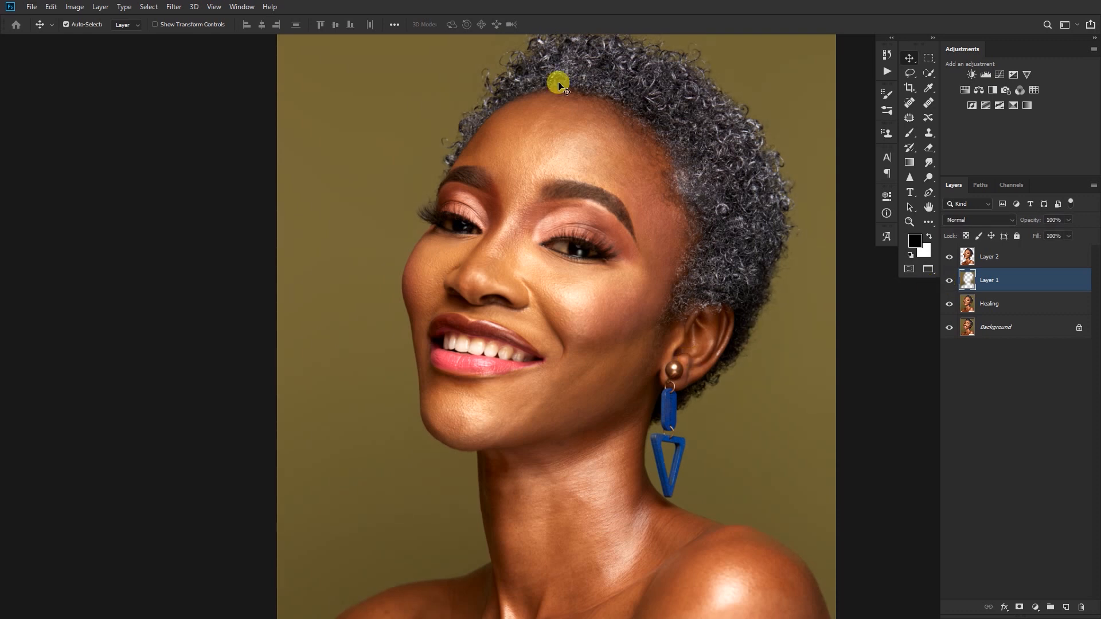
left_click(950, 280)
scroll(608, 413, "down", 4)
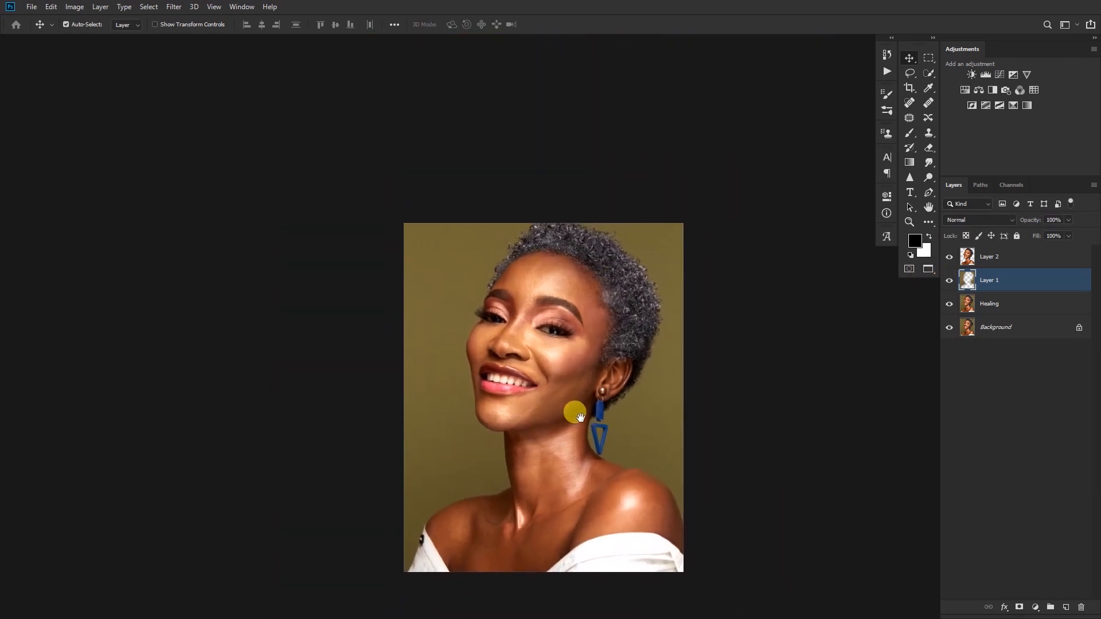
Add a Curves adjustment layer above Layer 1 and shape a gentle S-curve to boost the background's contrast and brightness.
left_click(1000, 75)
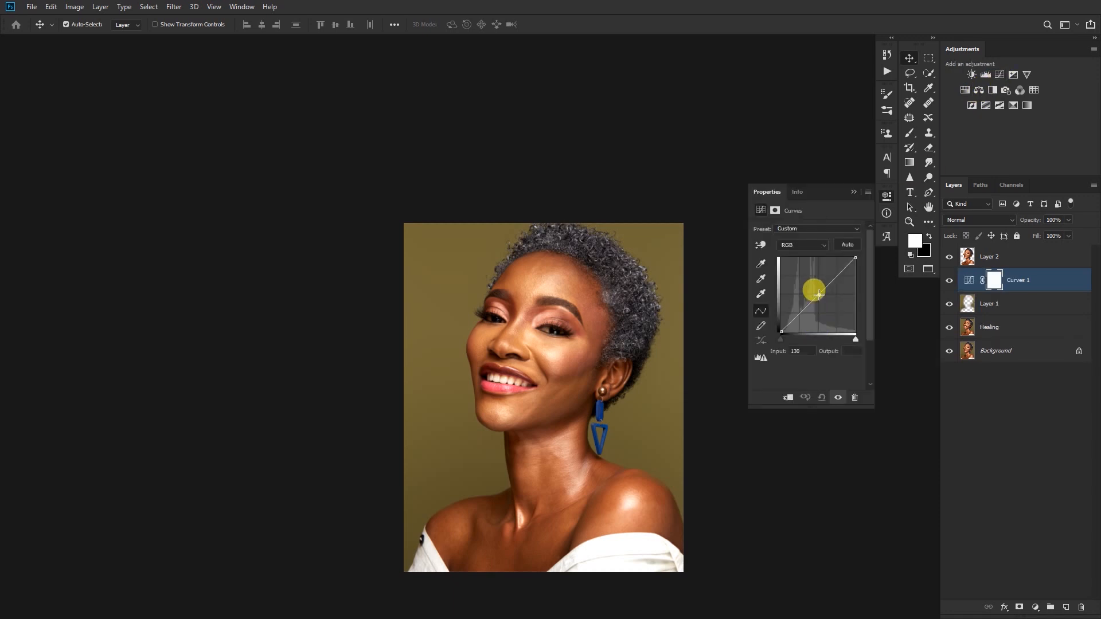
left_click_drag(819, 293, 822, 296)
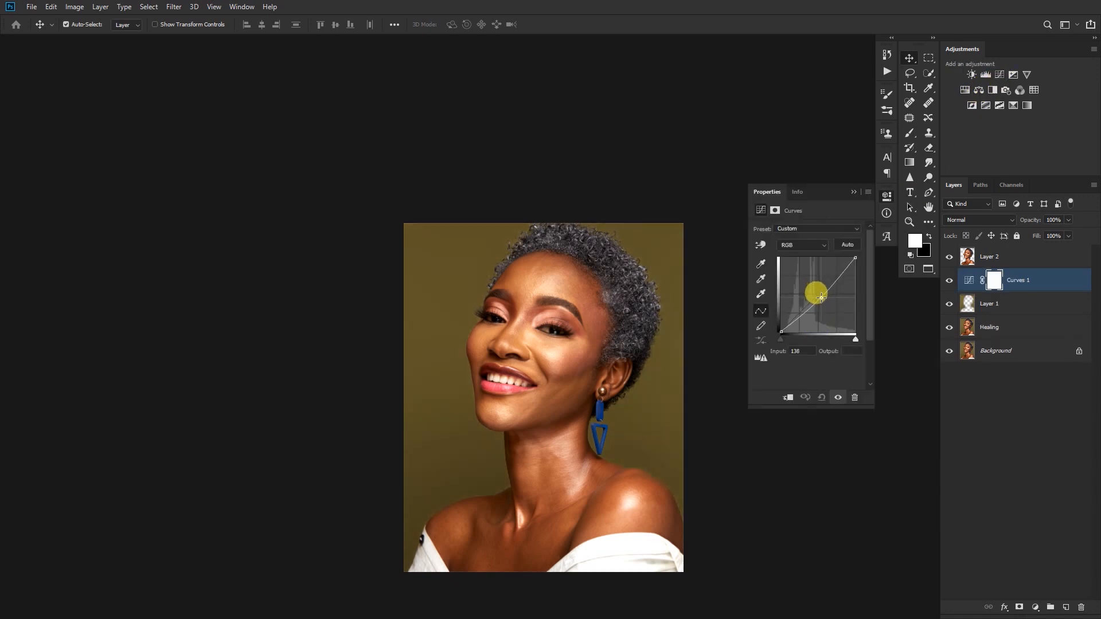
left_click_drag(821, 297, 819, 295)
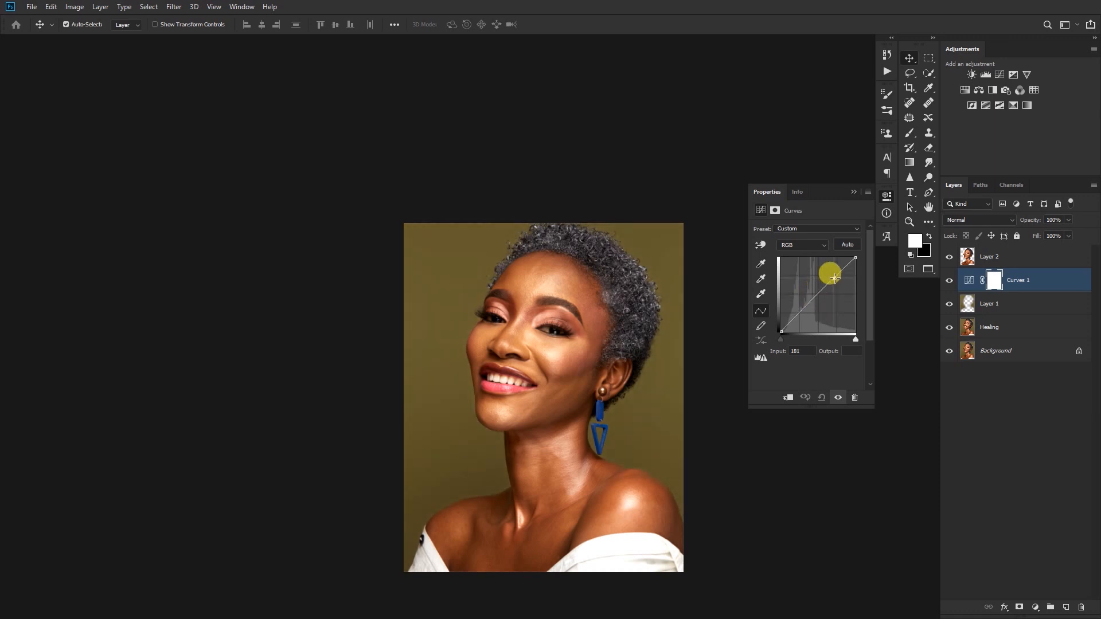
left_click_drag(805, 313, 799, 318)
left_click_drag(837, 279, 829, 273)
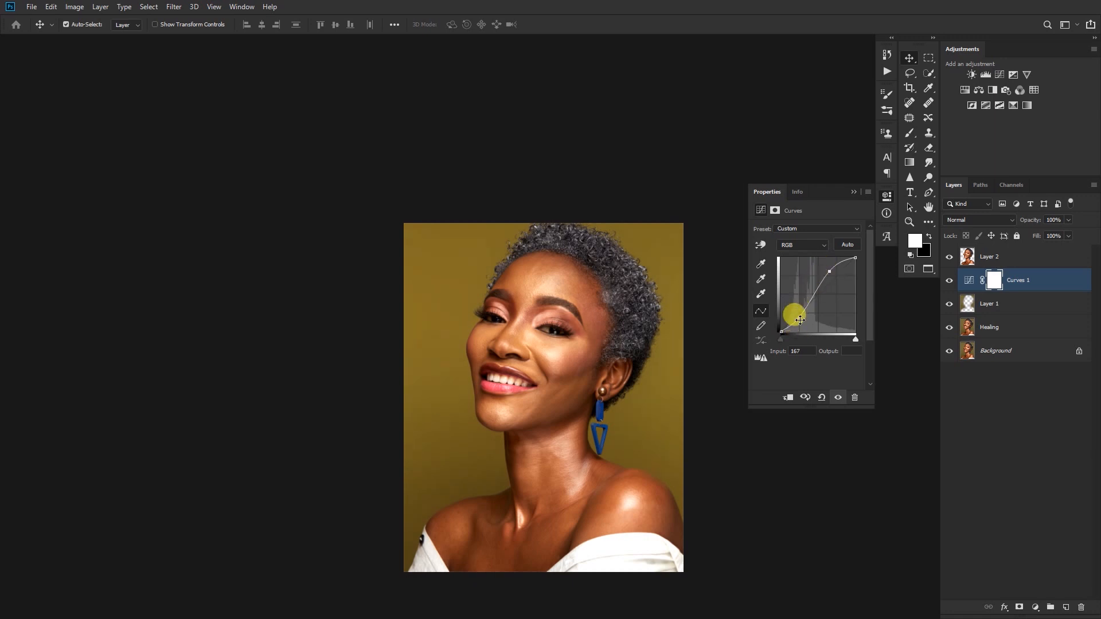
left_click_drag(803, 315, 803, 312)
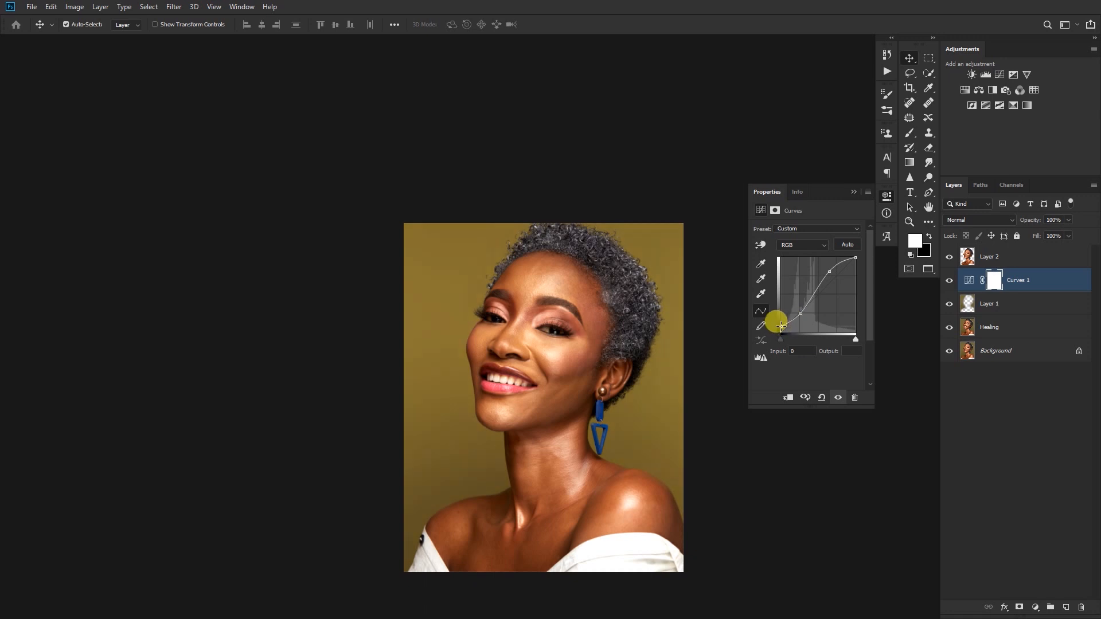
mouse_move(783, 321)
left_mouse_down()
mouse_move(777, 332)
mouse_move(792, 340)
mouse_move(782, 332)
left_mouse_up()
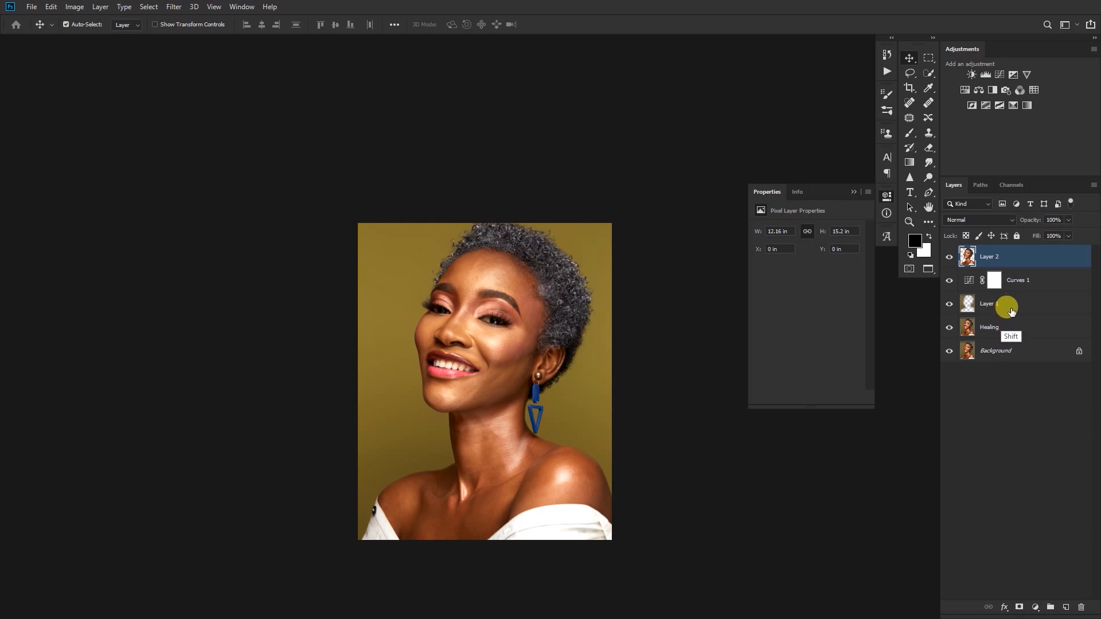
Merge Layer 2, Curves 1 and Layer 1 into a single layer and name it Background.
left_click(1011, 311, "shift")
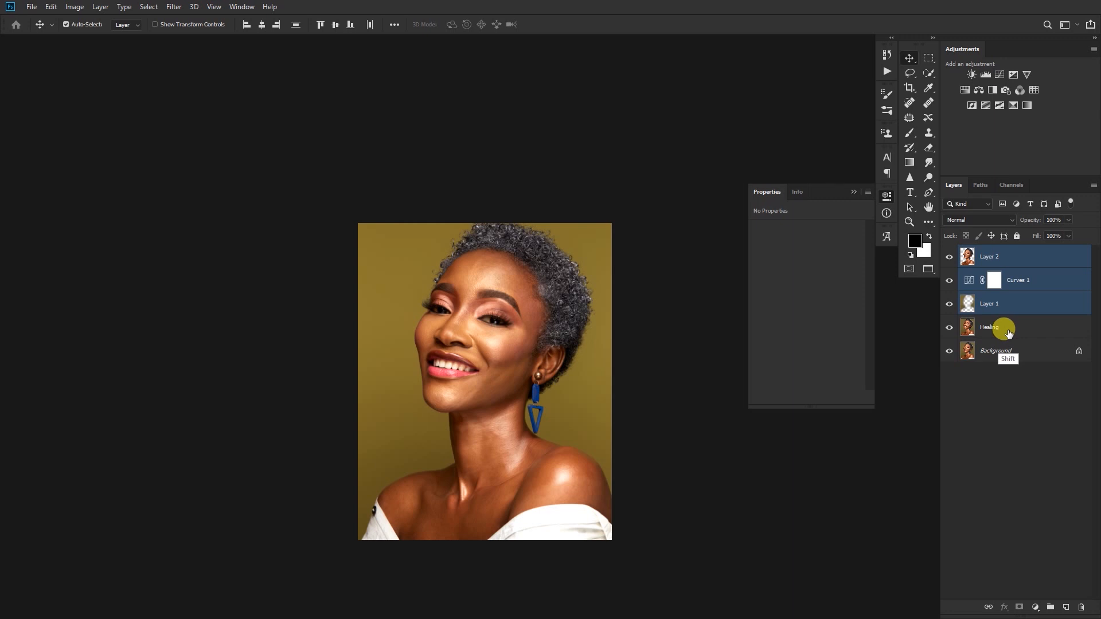
key("ctrl+e")
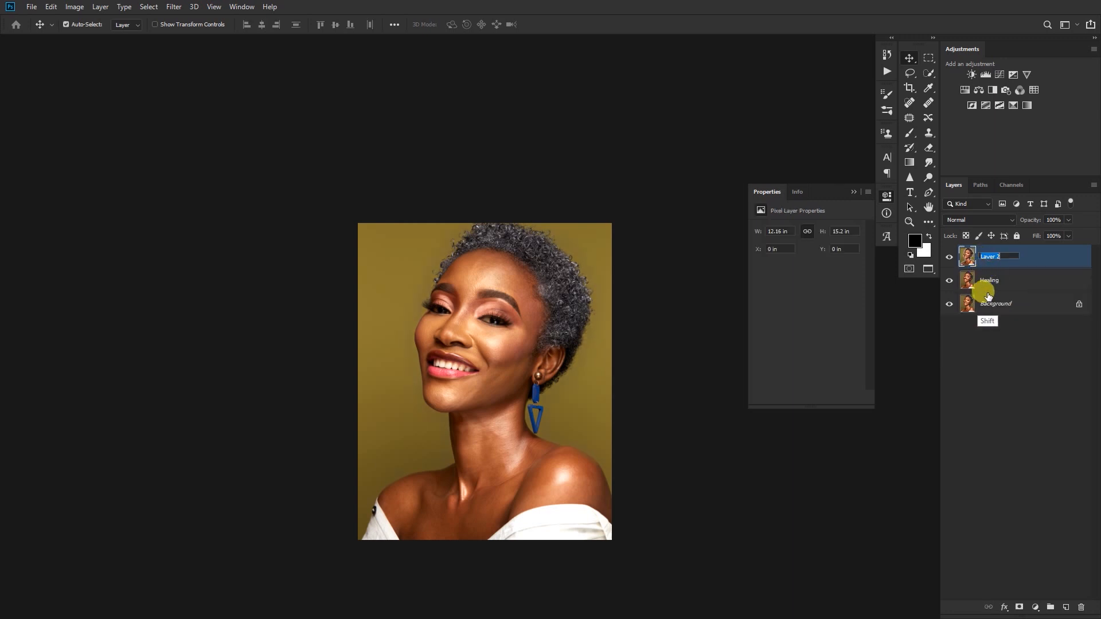
type("Background")
key("Return")
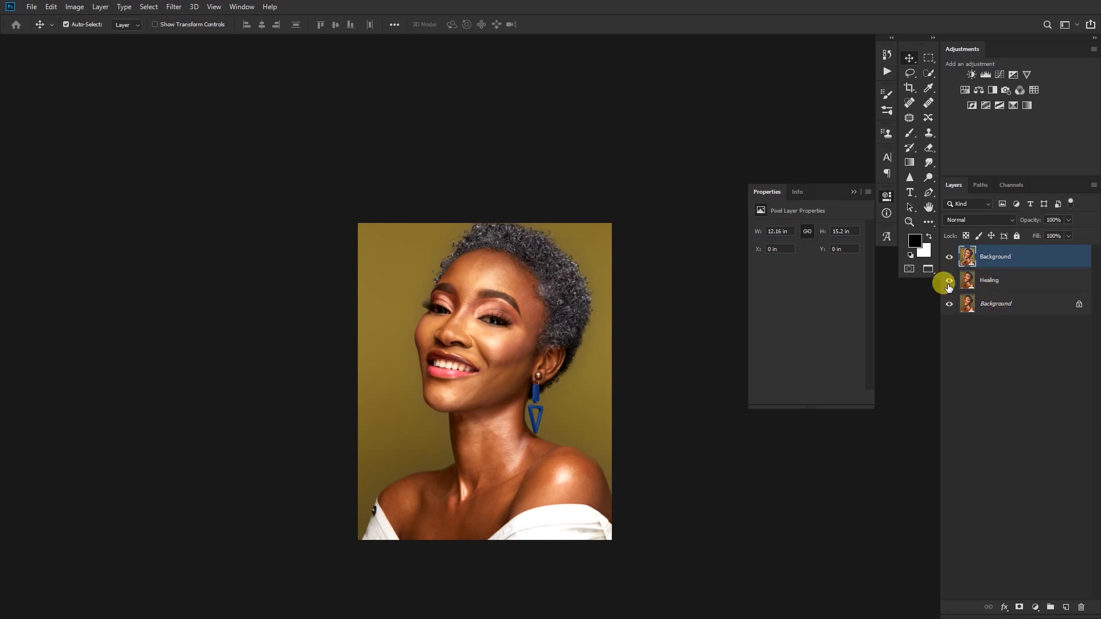
With all layers shown, merge everything into the Background, duplicate the result and name the copy Healing.
left_click(949, 257, "alt")
left_click(949, 257)
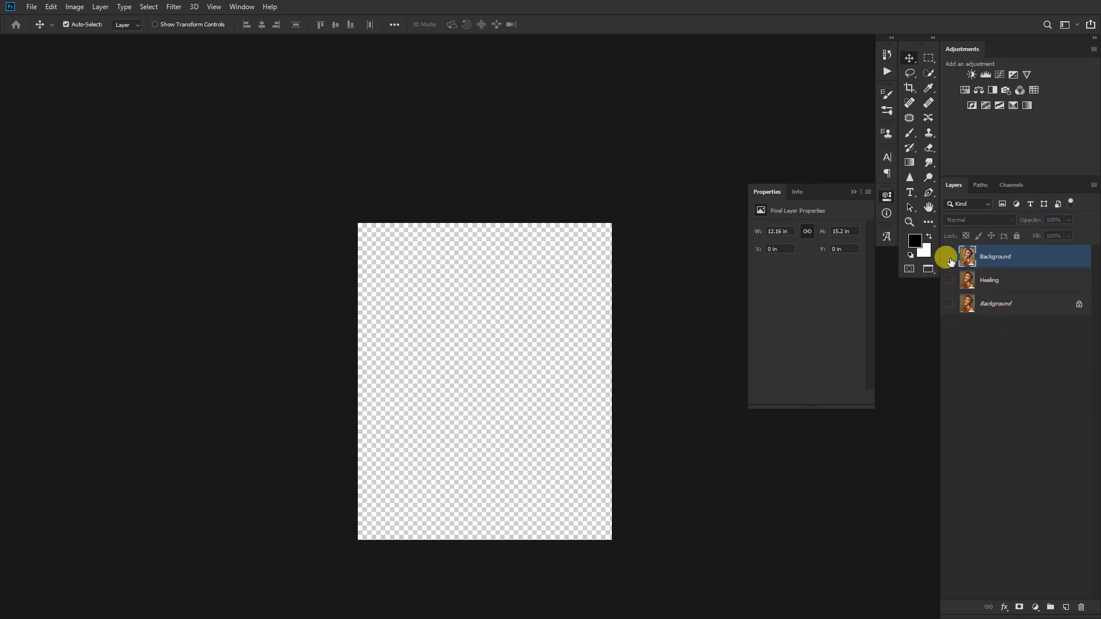
left_click(949, 280)
left_click(950, 303)
left_click(949, 257)
key("ctrl+shift+e")
key("ctrl+j")
double_click(985, 259)
type("Heali")
left_click(986, 314)
left_click(869, 183)
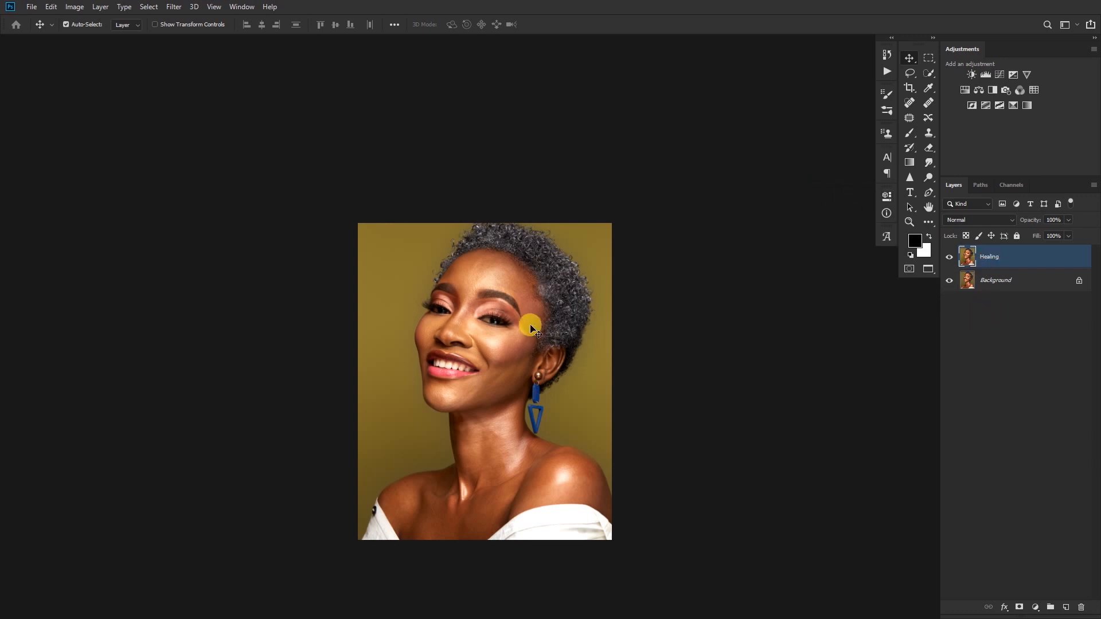
Inspect the merged portrait close up and in full, comparing it with the Healing layer hidden and shown.
scroll(568, 376, "up", 6)
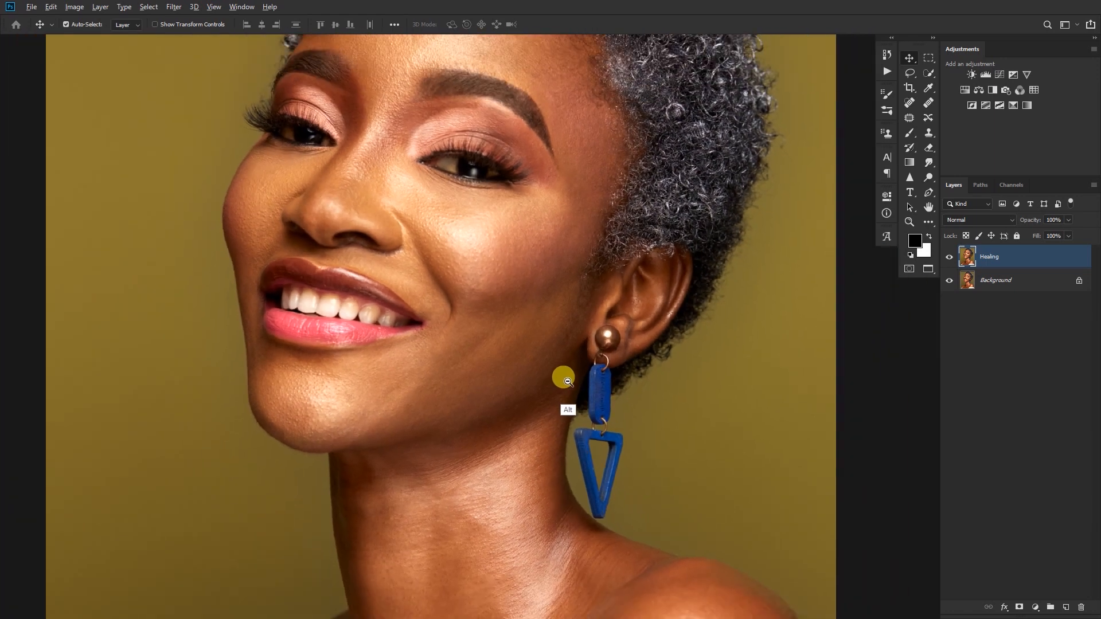
scroll(568, 381, "down", 6)
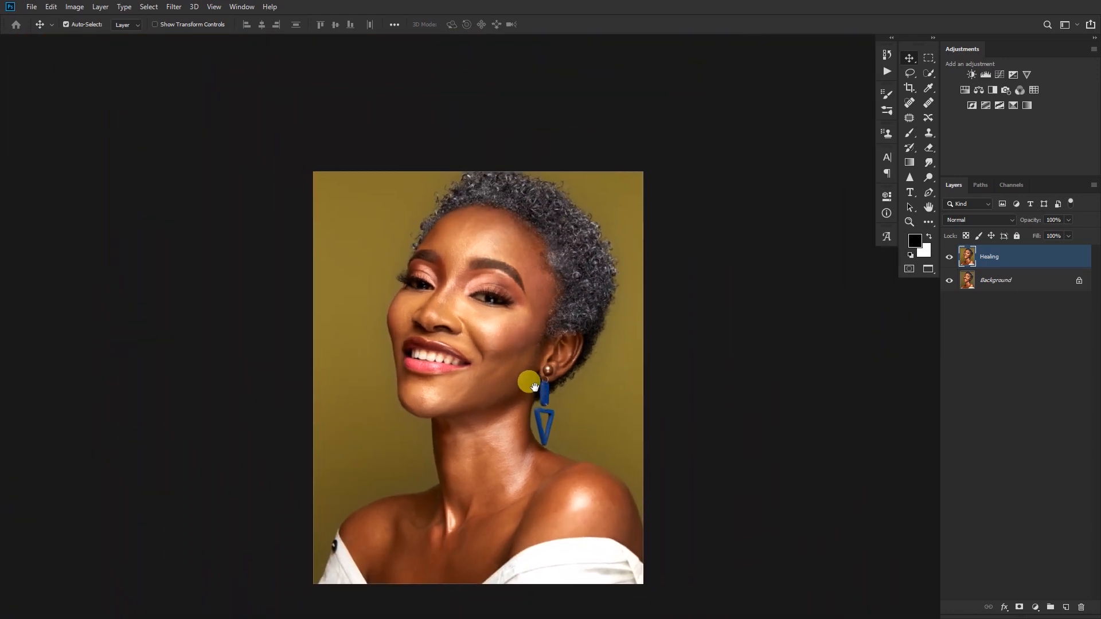
left_click_drag(534, 387, 489, 356)
left_click(950, 258)
left_click(950, 258)
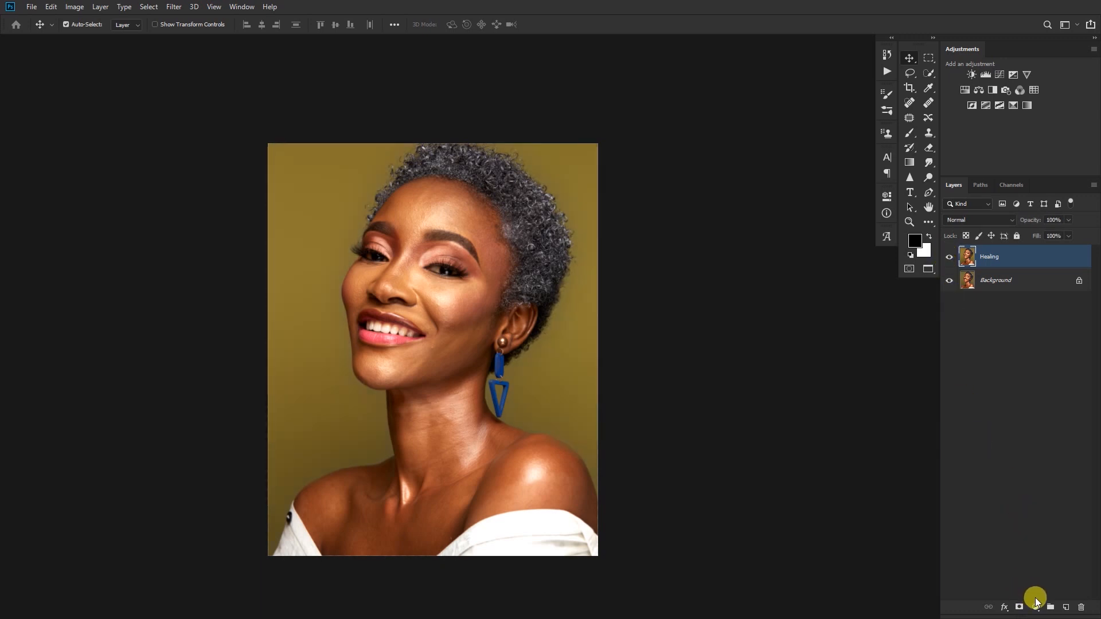
Create a new layer group named DnB above the Healing layer.
left_click(1050, 607)
double_click(1001, 253)
type("DnB")
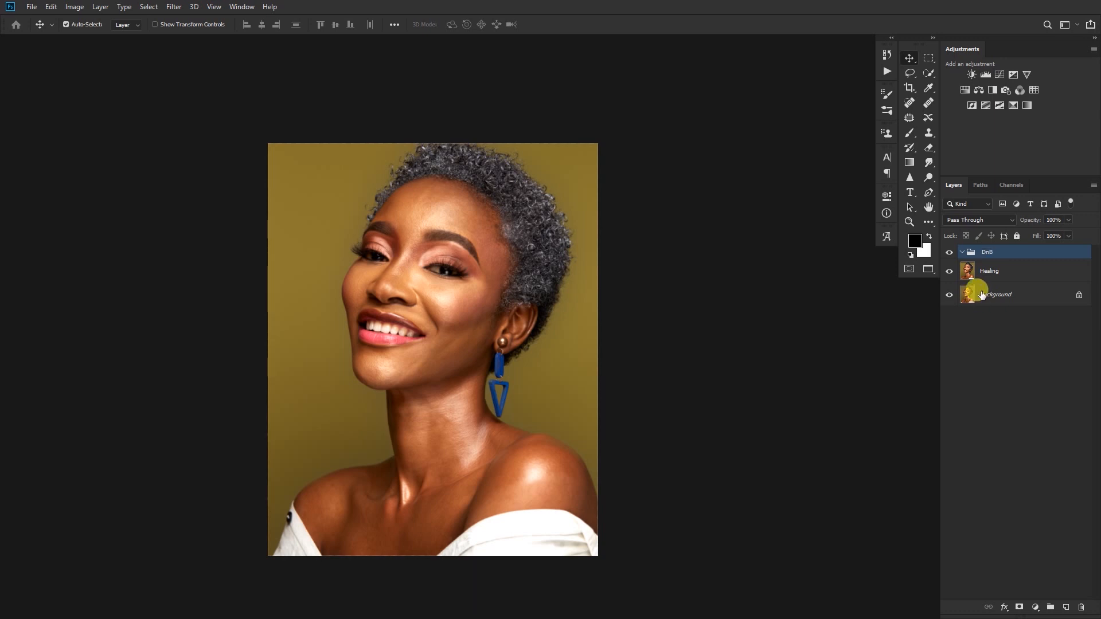
Add a Curves adjustment layer inside DnB, duplicate it, and name the lower one D and the upper one B.
left_click(999, 79)
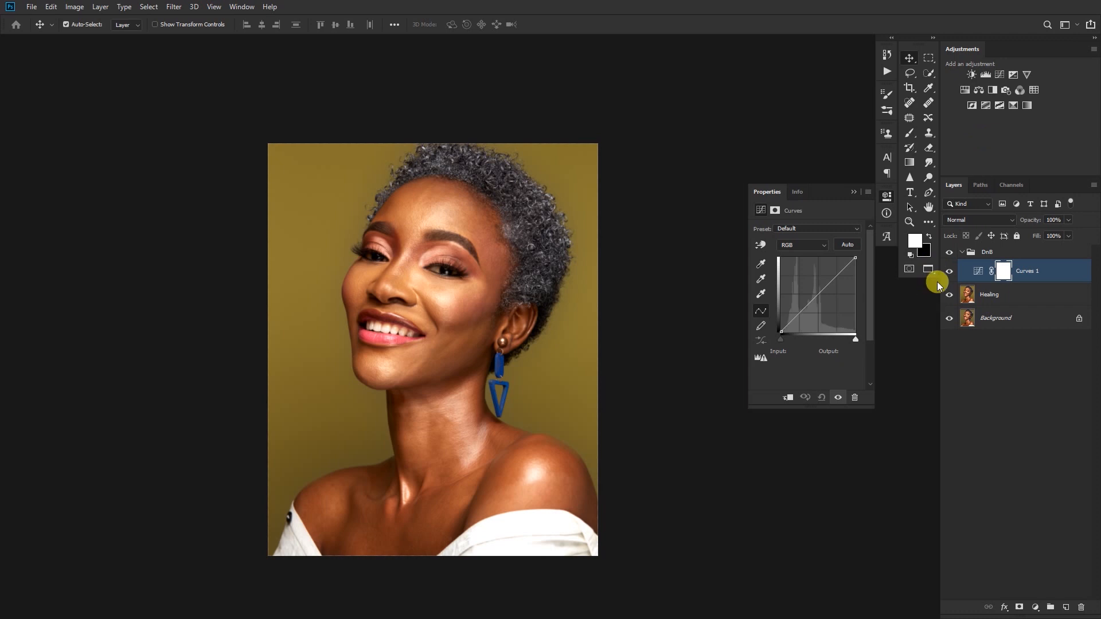
key("ctrl+j")
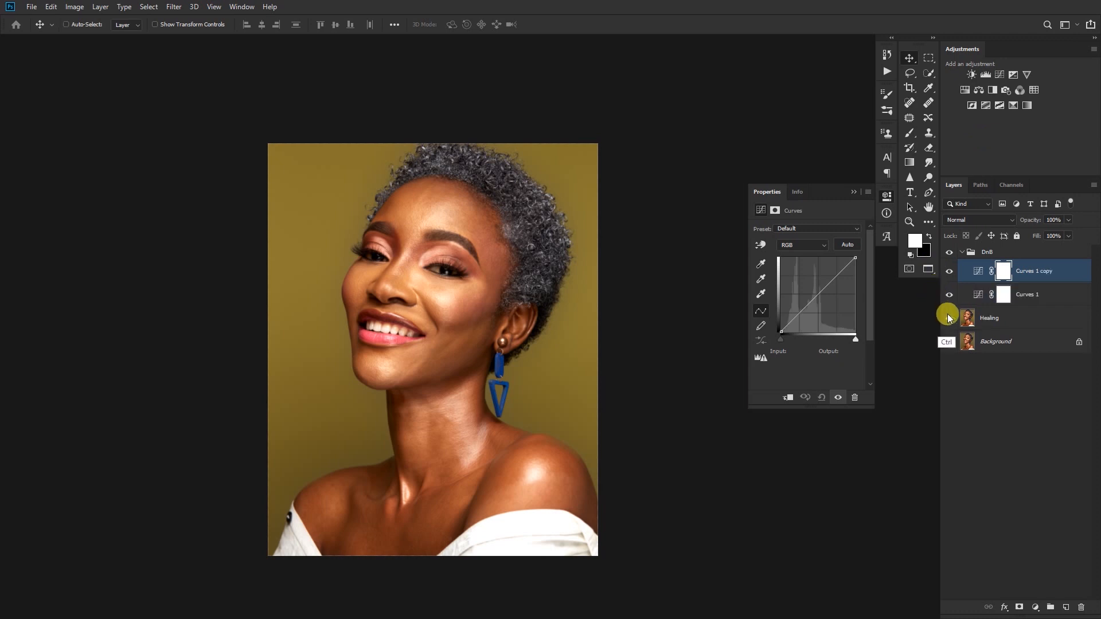
left_click(1004, 295)
left_click(977, 294)
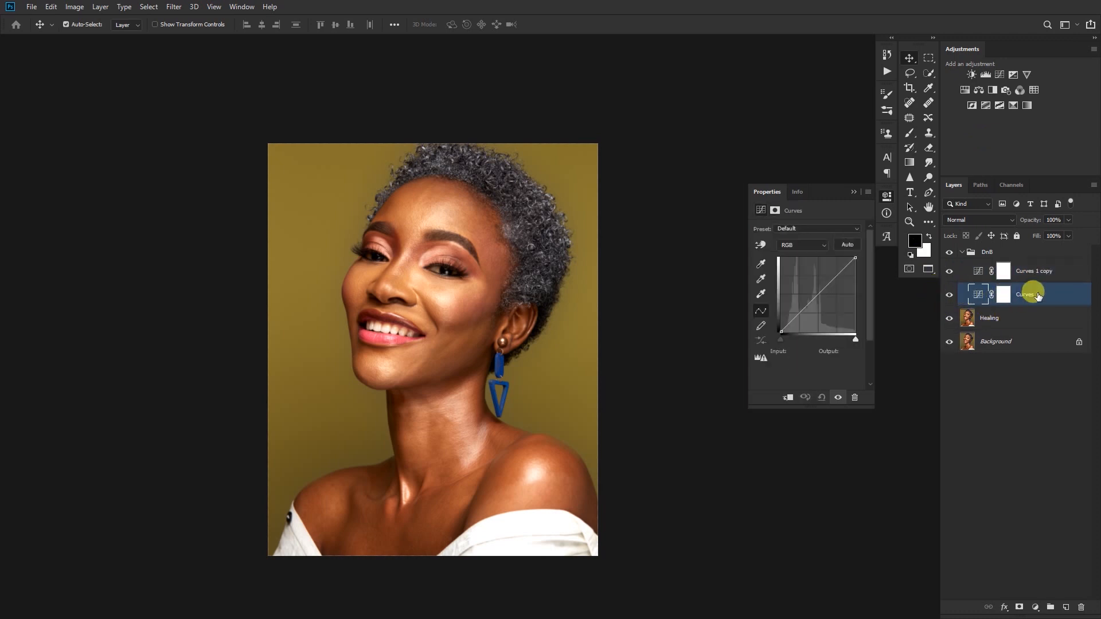
type("D")
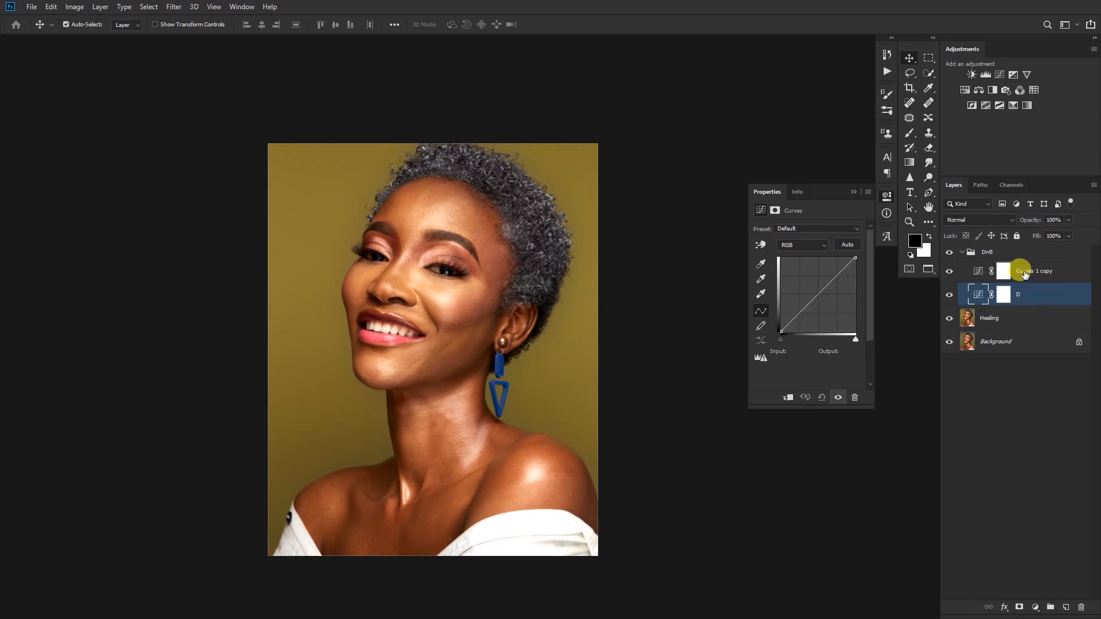
double_click(1025, 273)
type("B")
key("Return")
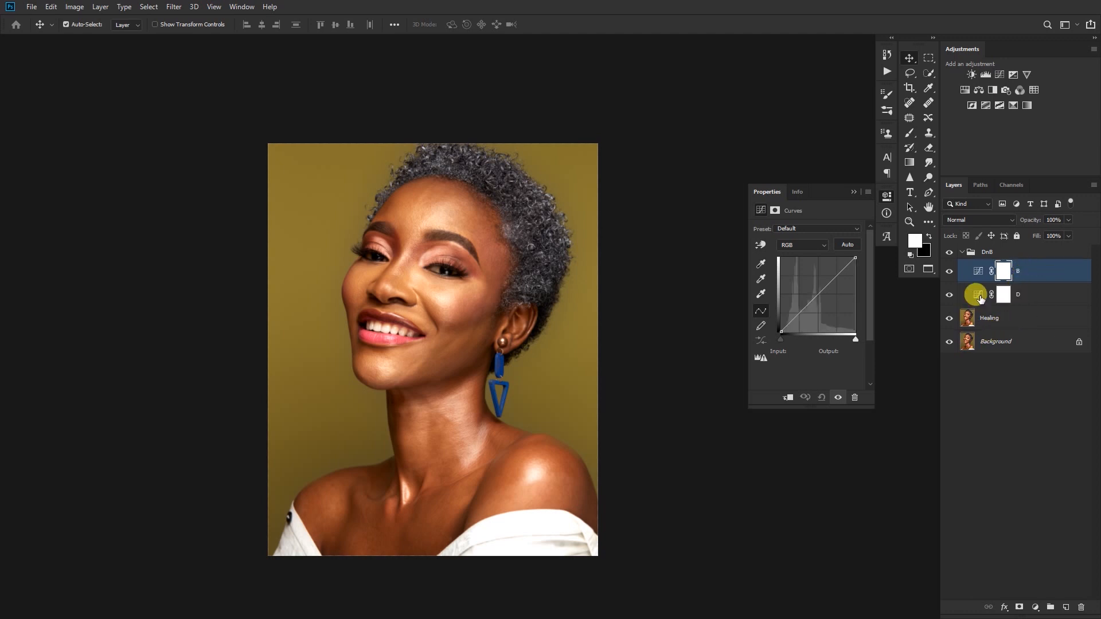
Raise the midtones of the D curve slightly to brighten the image, and invert its mask to black.
left_click(977, 294)
left_click_drag(818, 294, 815, 289)
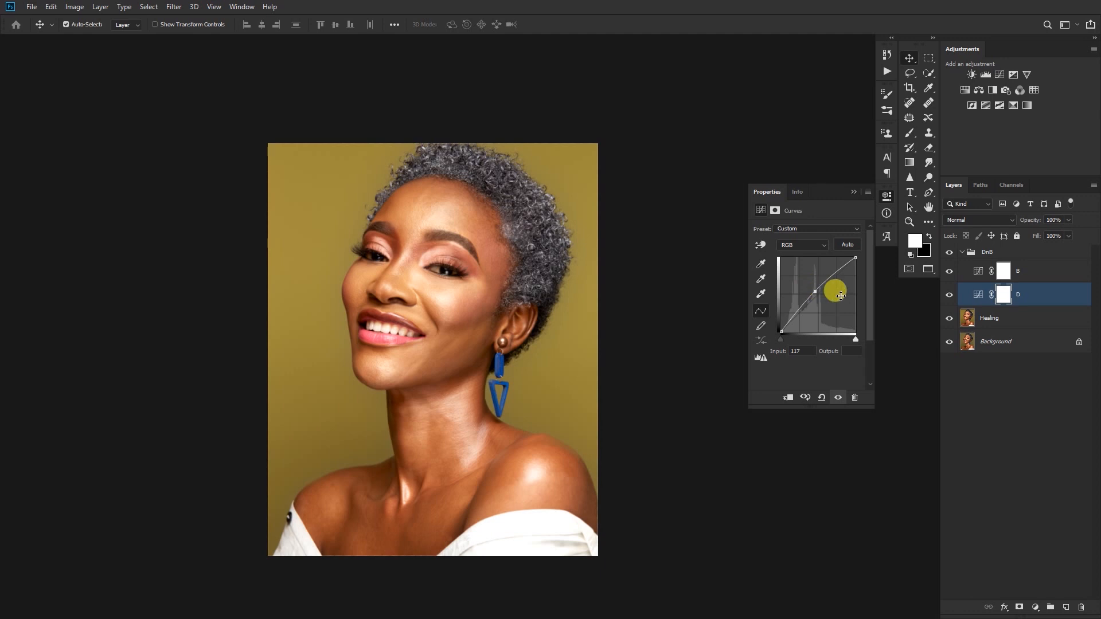
key("ctrl+i")
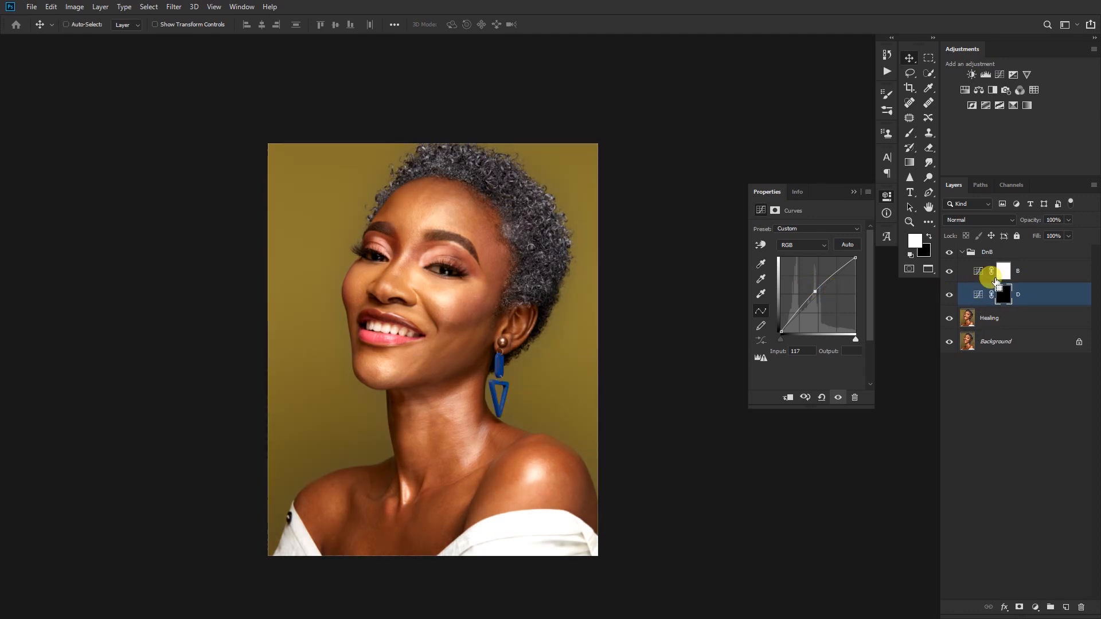
Lower the midtones of the B curve slightly to darken the image, and invert its mask to black.
left_click(984, 275)
left_click(977, 271)
left_click(820, 294)
left_click_drag(819, 294, 821, 295)
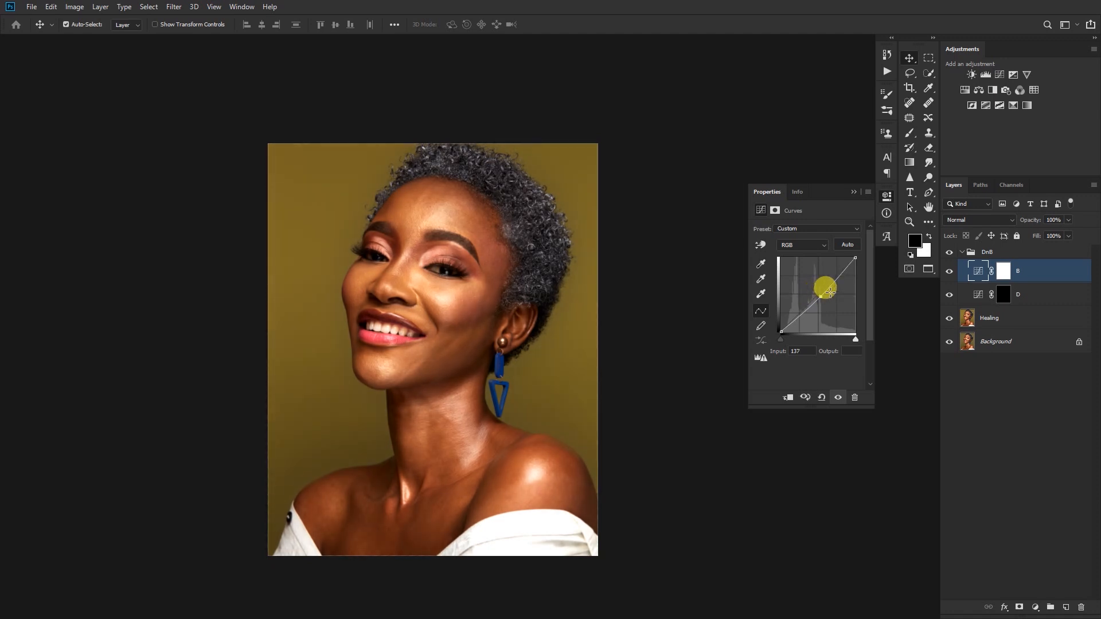
left_click(857, 192)
left_click(1003, 270)
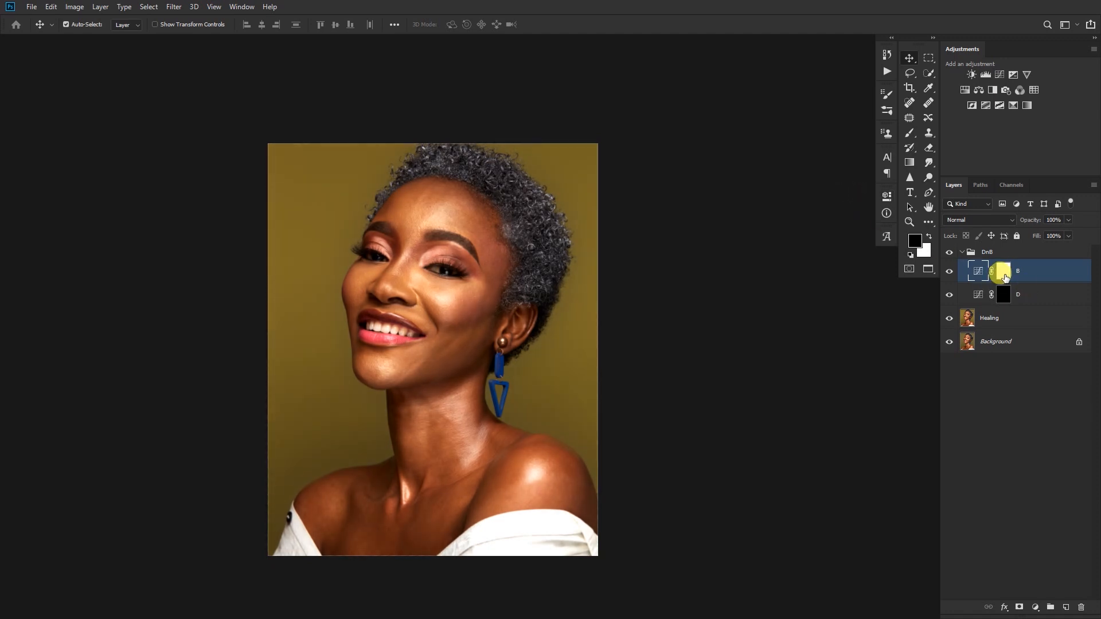
key("x")
key("ctrl+i")
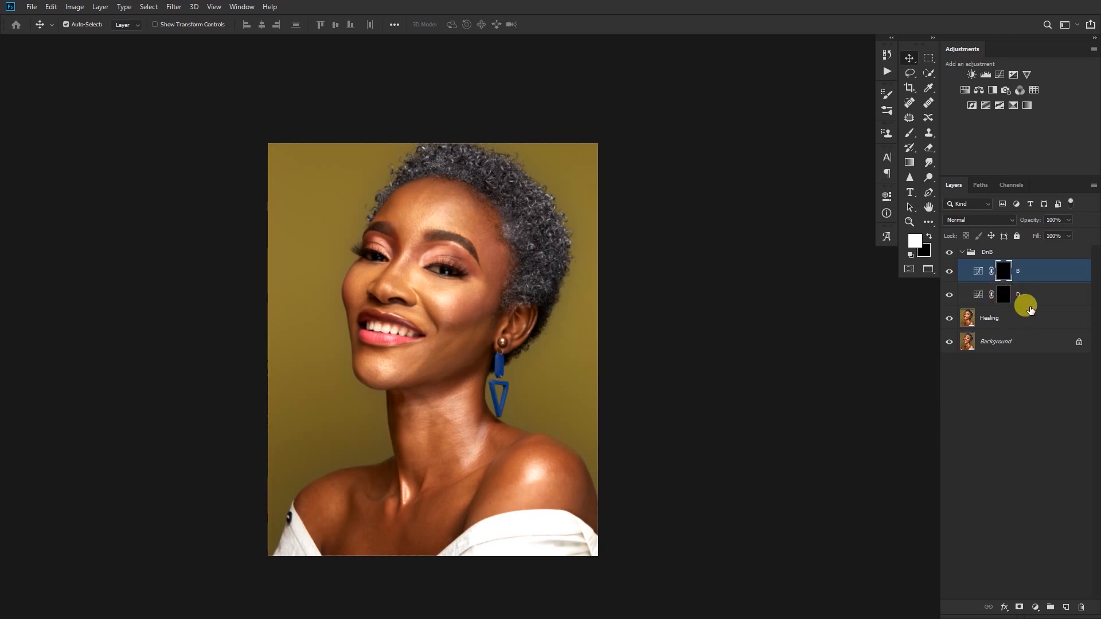
Duplicate the B and D curves layers together and rename the copies to B and D.
left_click(1030, 299, "ctrl")
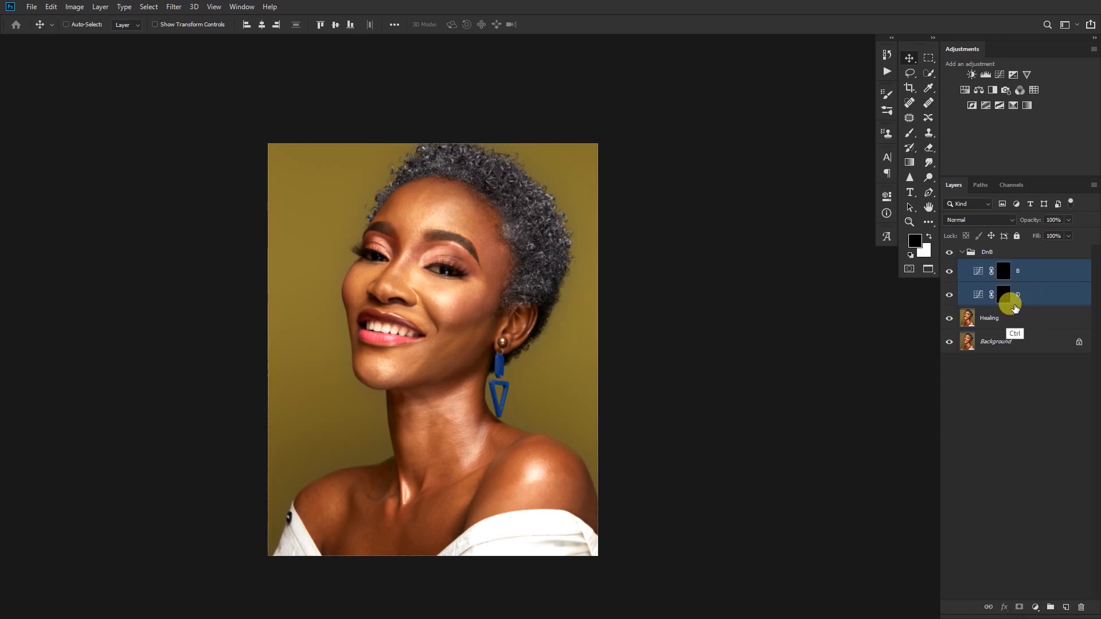
key("ctrl+j")
left_click(1028, 299)
key("x")
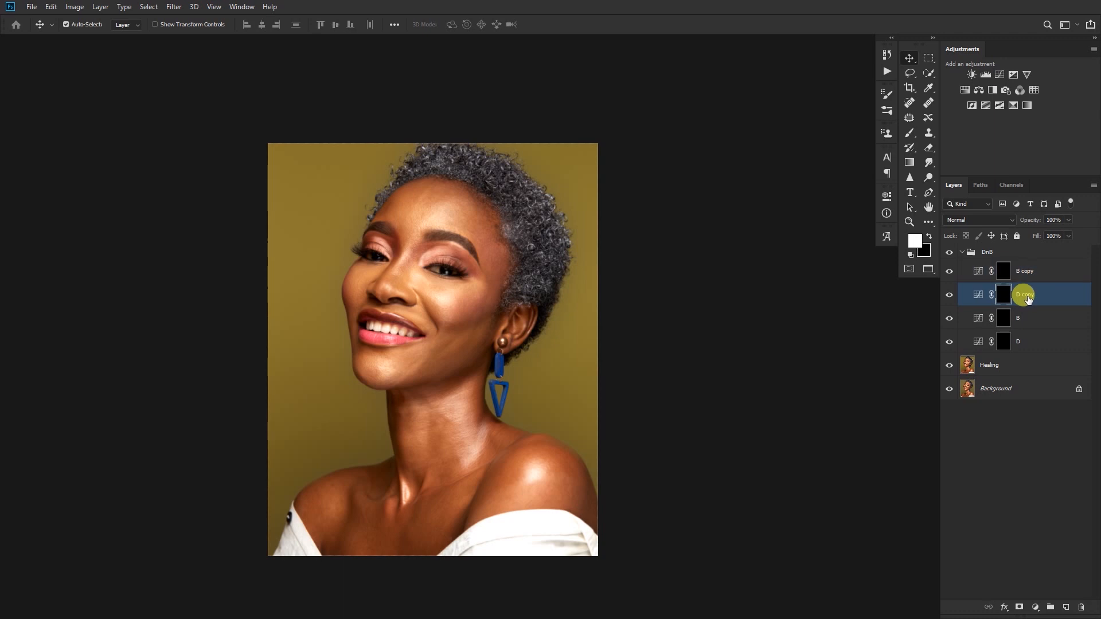
double_click(1031, 297)
key("BackSpace")
key("BackSpace")
key("BackSpace")
key("BackSpace")
key("BackSpace")
left_click(1030, 273)
double_click(1031, 272)
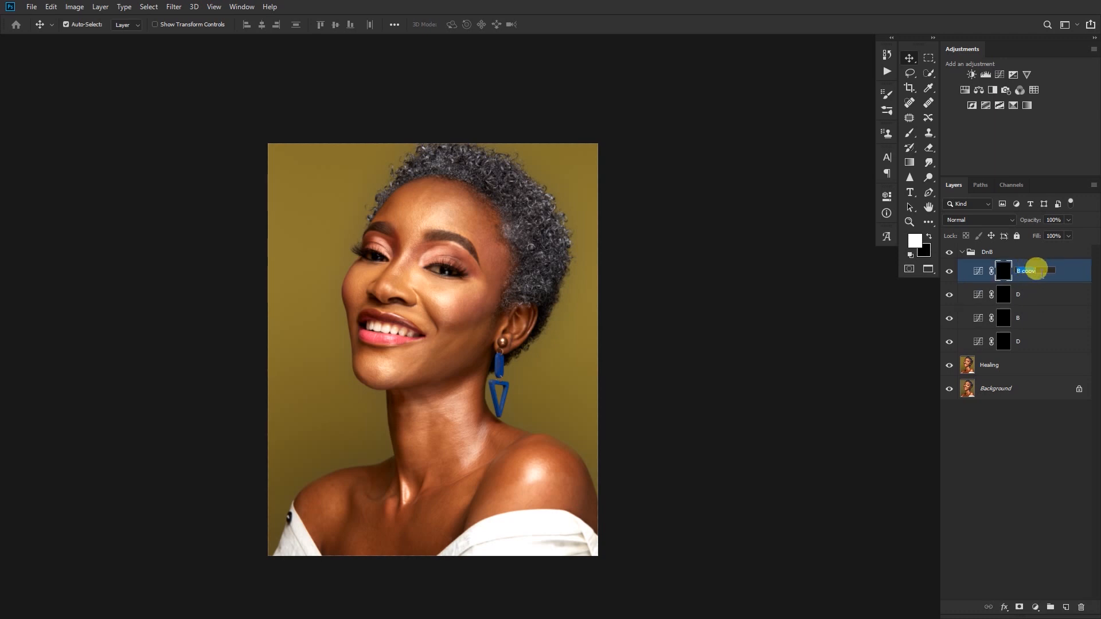
key("Return")
Set the blend mode of the duplicated B and D curves layers to Luminosity.
left_click(984, 222)
left_click(962, 491)
left_click(1001, 295)
left_click(993, 220)
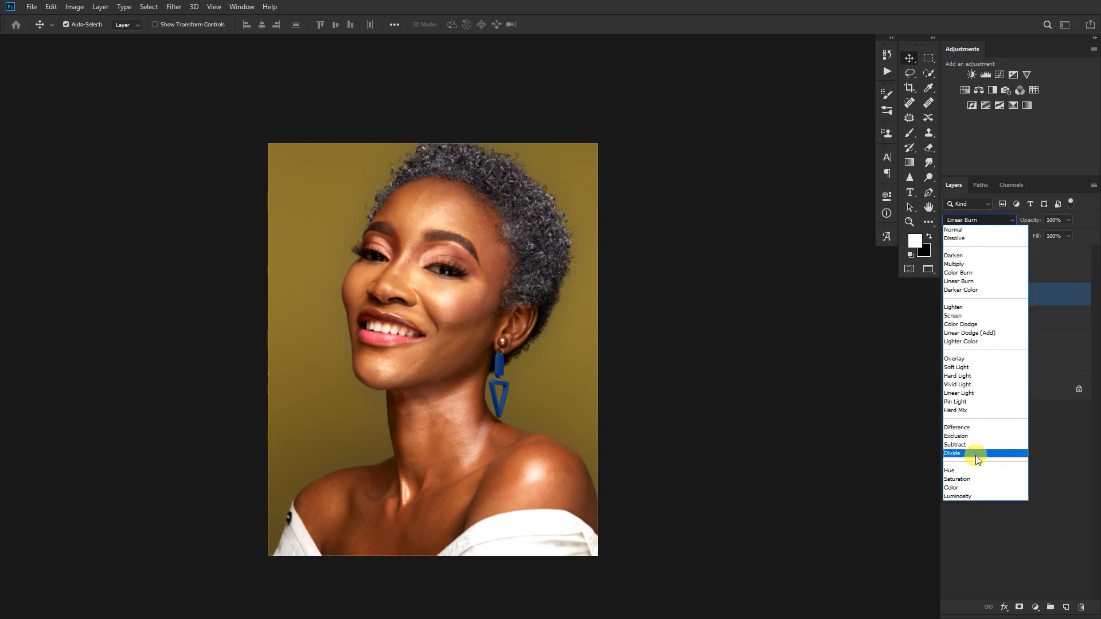
left_click(970, 495)
Group the two upper B and D curves layers and name the group Global DnB.
left_click(1045, 279, "ctrl")
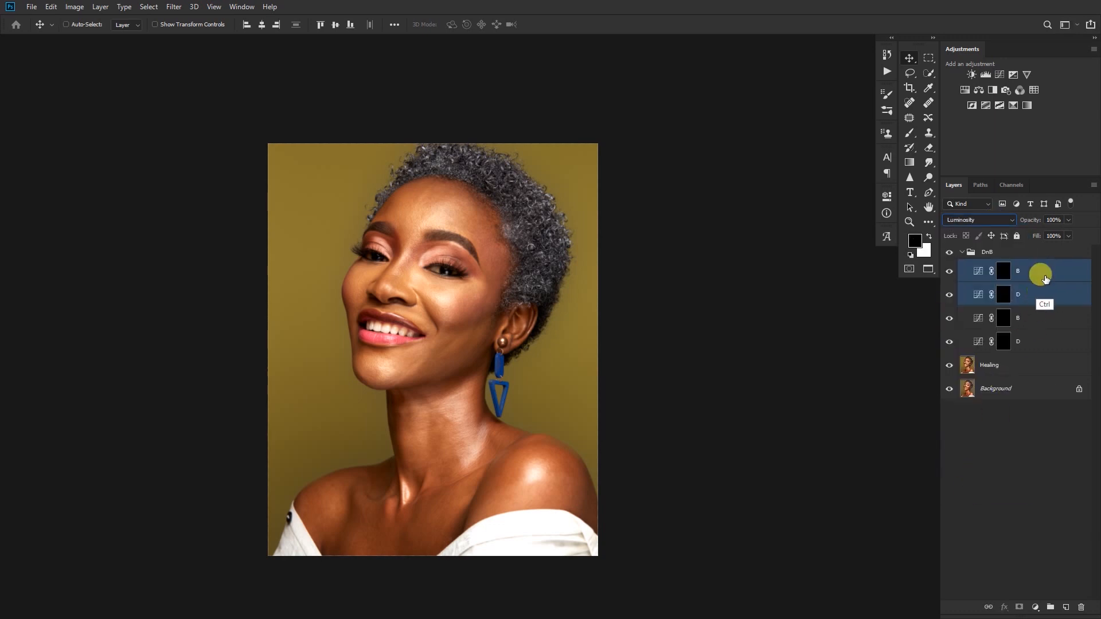
key("ctrl+g")
double_click(1003, 266)
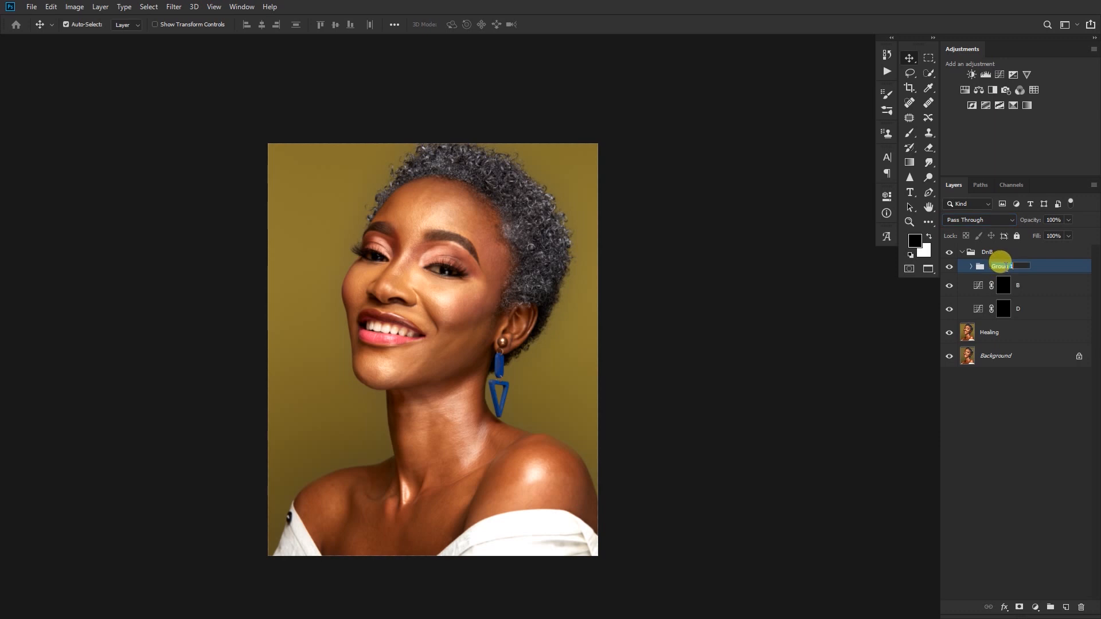
type("Glob")
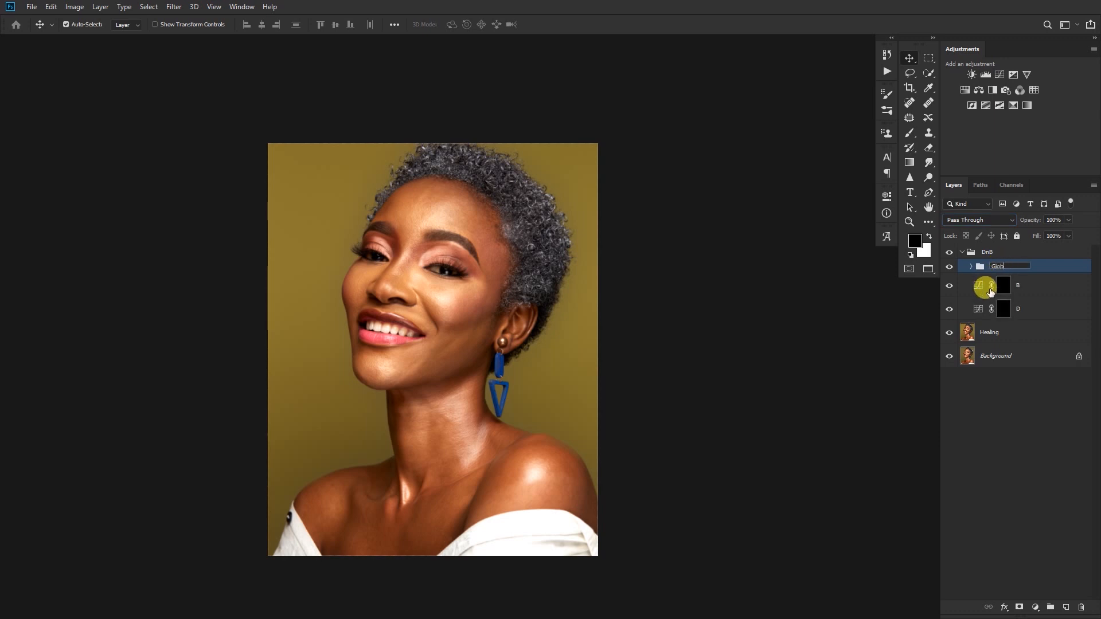
type("al DnB")
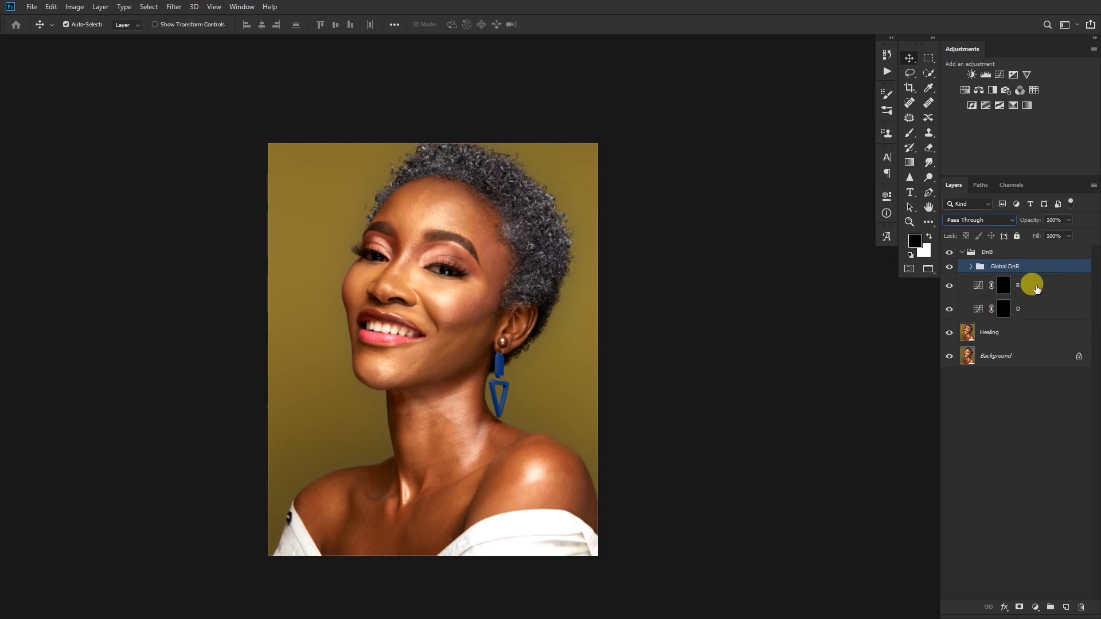
Group the two remaining B and D curves layers below Global DnB and name the group Local DnB.
left_click(1033, 294)
left_click(1034, 308, "shift")
key("ctrl+g")
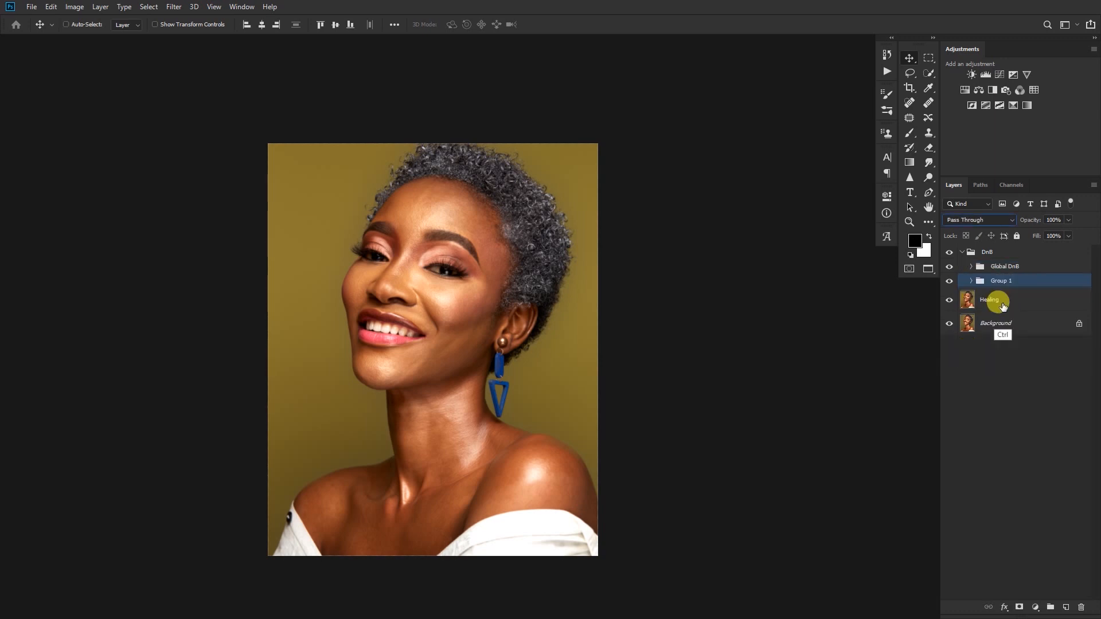
key("BackSpace")
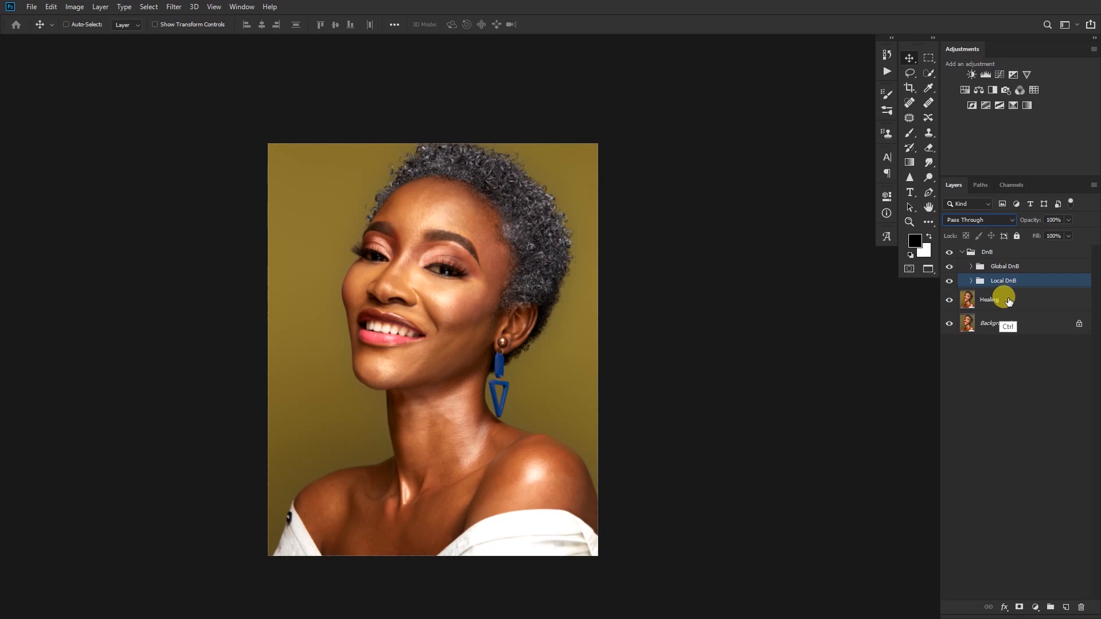
Duplicate the Local DnB group and rename the copy Eye.
key("ctrl+j")
double_click(1006, 282)
type("Eye")
key("Return")
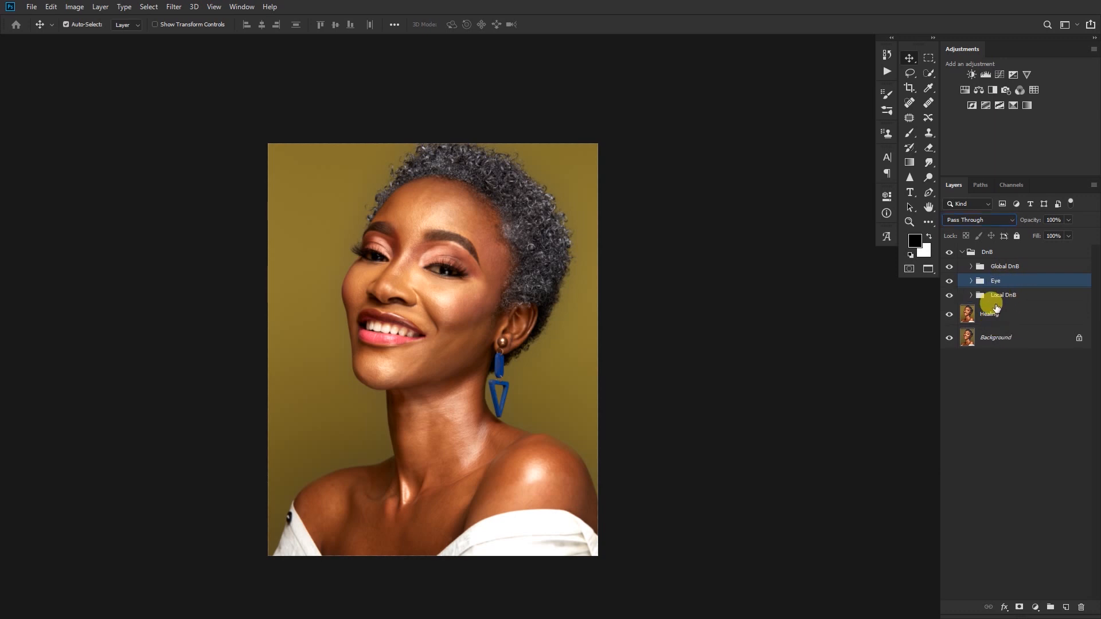
Add a Hue/Saturation adjustment layer clipped to each of the D and B curves layers inside the Local DnB group.
left_click(973, 296)
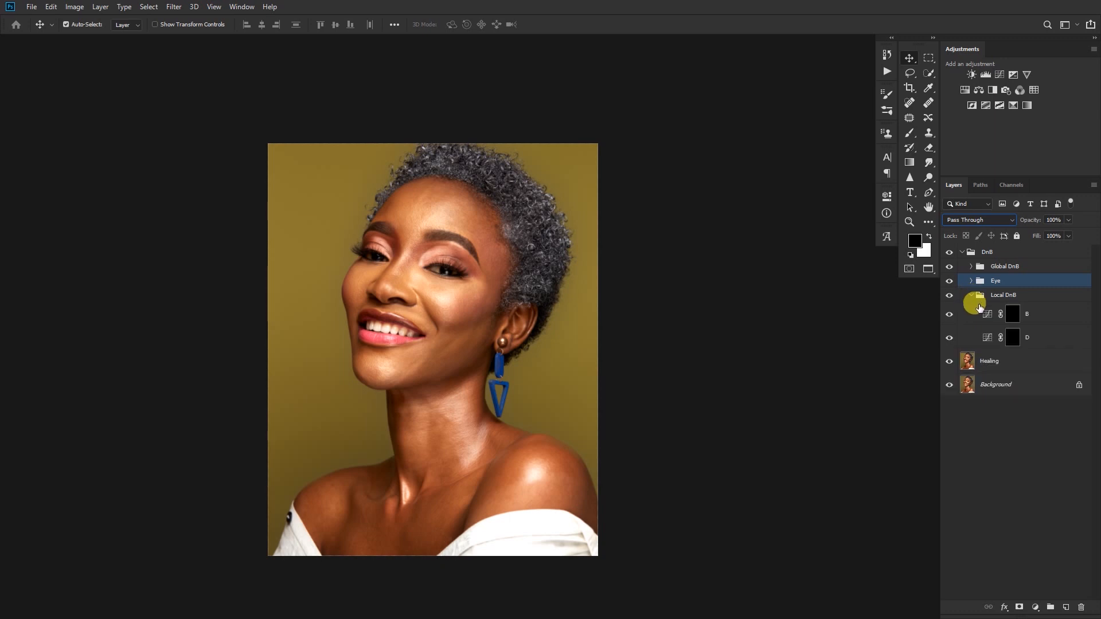
left_click(1012, 337)
left_click(972, 105)
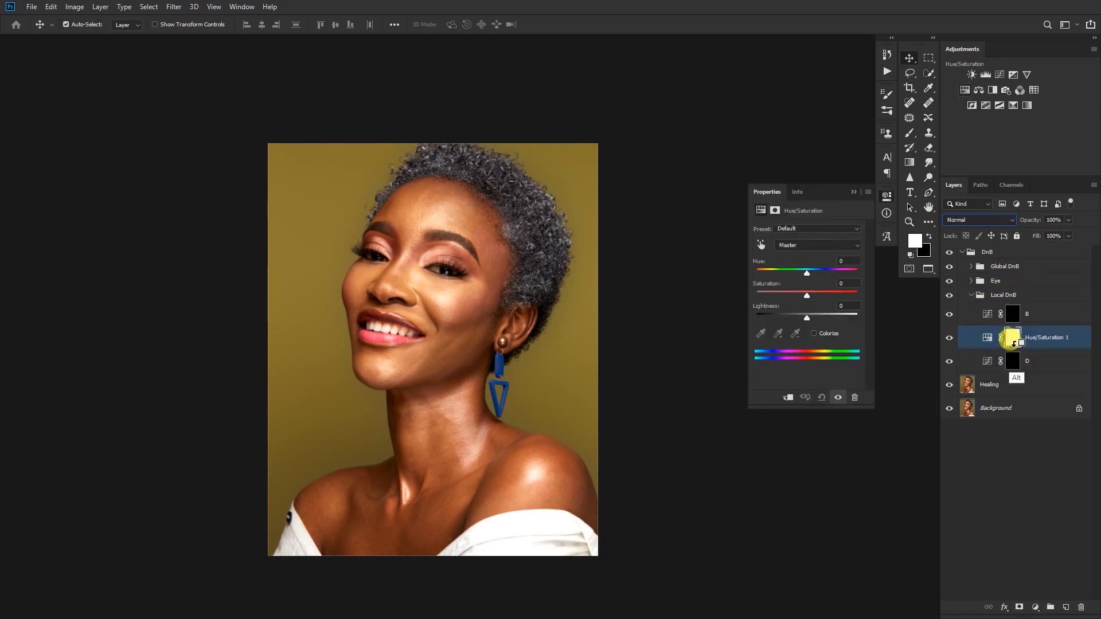
left_click(1033, 343, "alt")
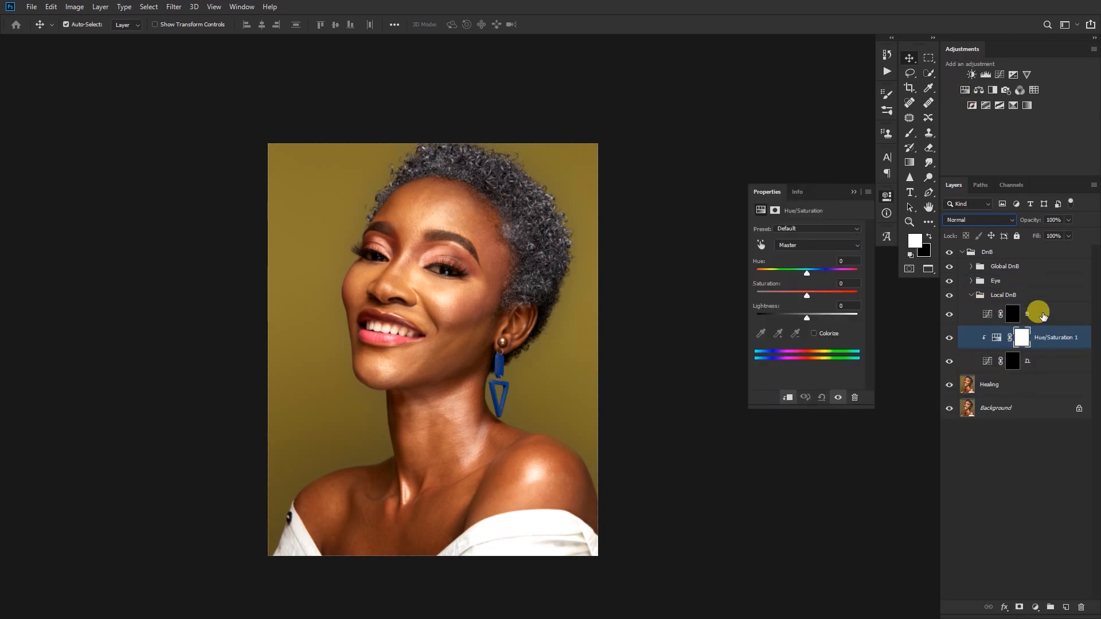
left_click(1036, 314)
left_click(965, 90)
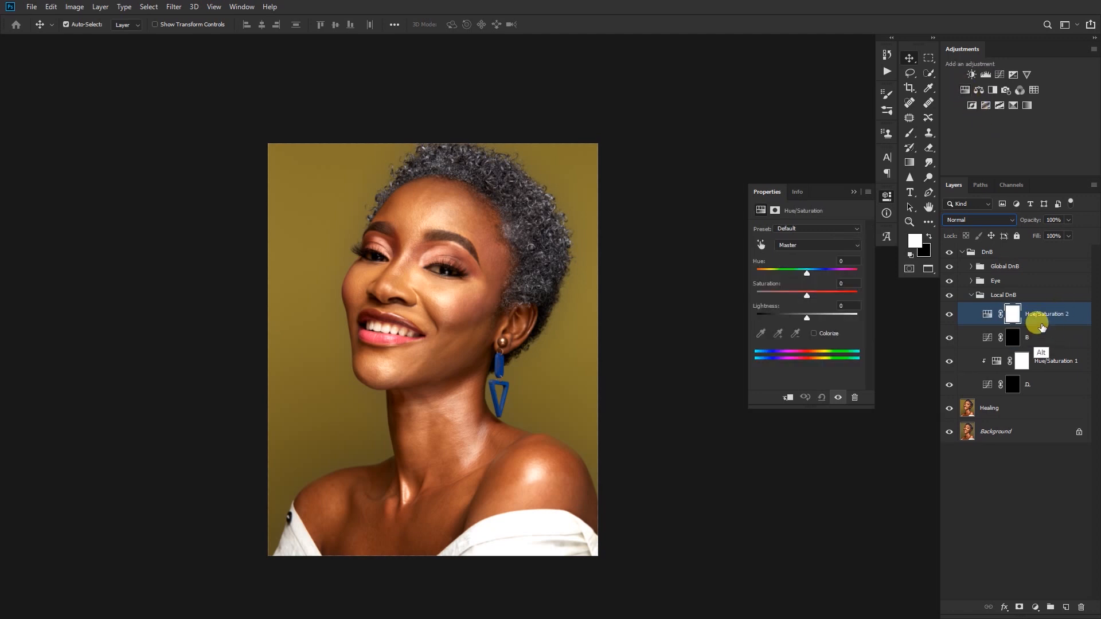
left_click(982, 316, "alt")
left_click(971, 294)
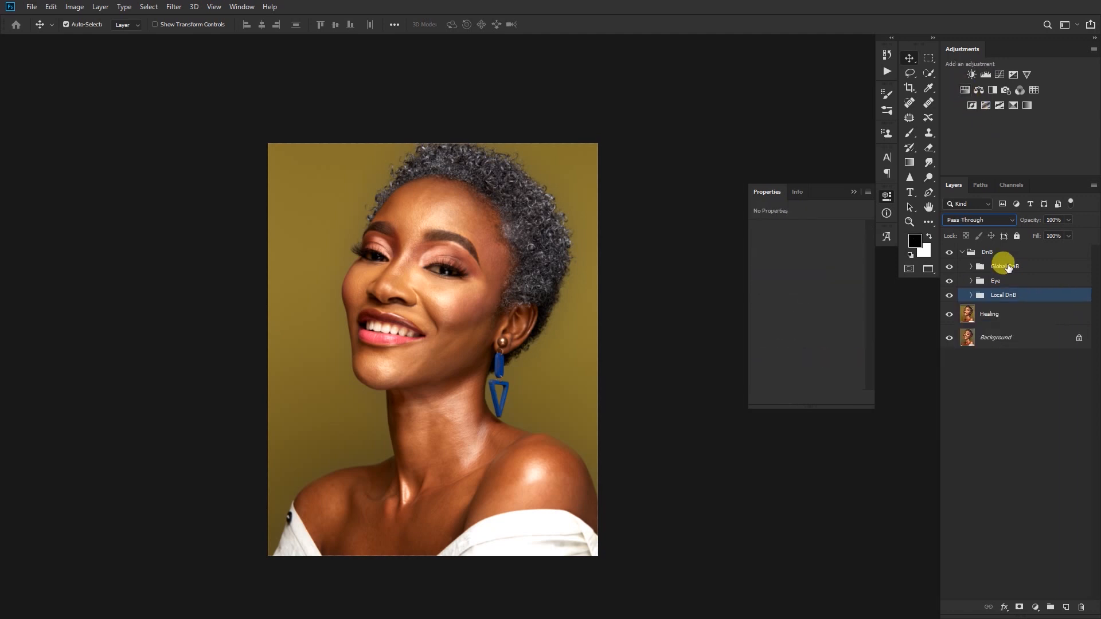
Add a Solid Color fill layer above Global DnB in neutral gray with RGB values 128, 128, 128.
left_click(1005, 266)
left_click(1036, 608)
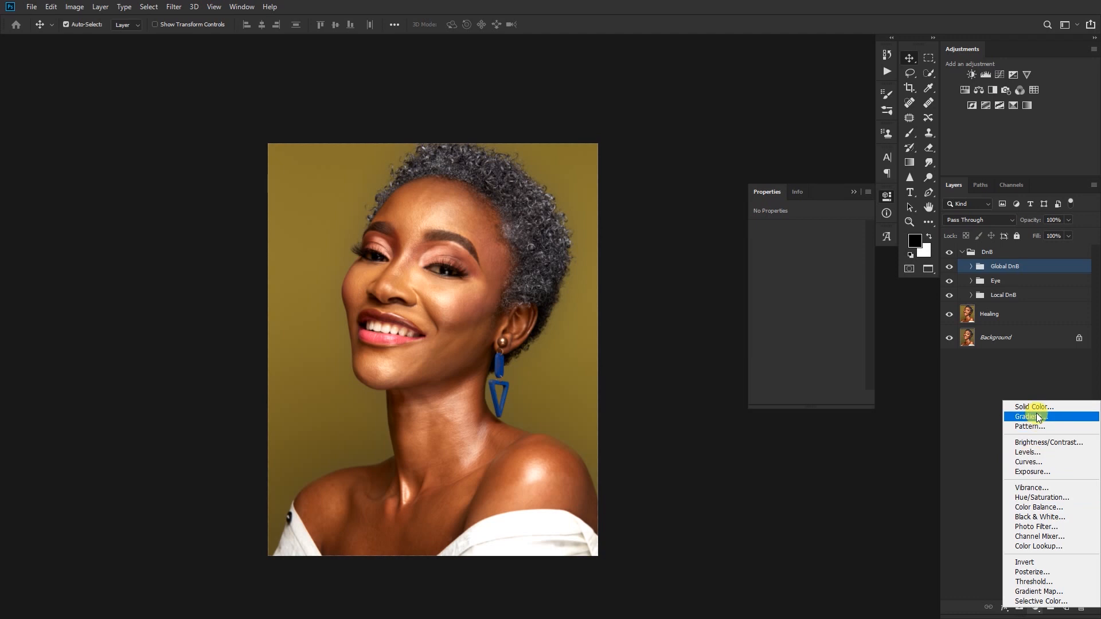
left_click(1029, 408)
left_click(1001, 302)
left_click(1002, 319)
type("128")
key("Tab")
type("128")
key("Tab")
type("128")
left_click(1058, 180)
Set the gray fill layer's blend mode to Color and add a Curves layer above it with a midtone point at input 128.
left_click(984, 220)
left_click(952, 488)
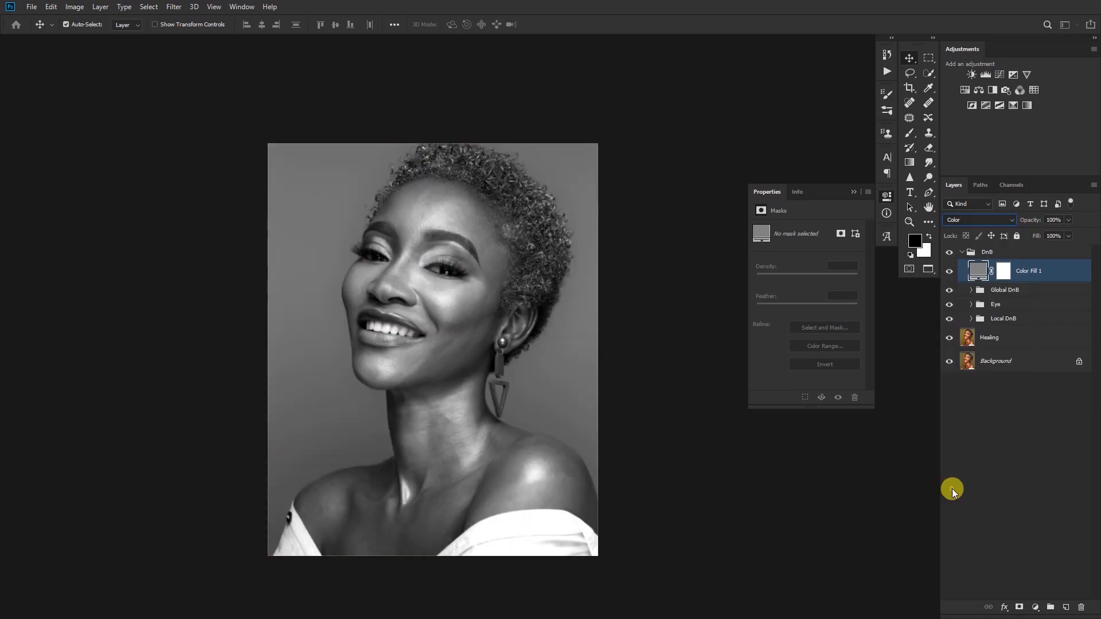
left_click(998, 77)
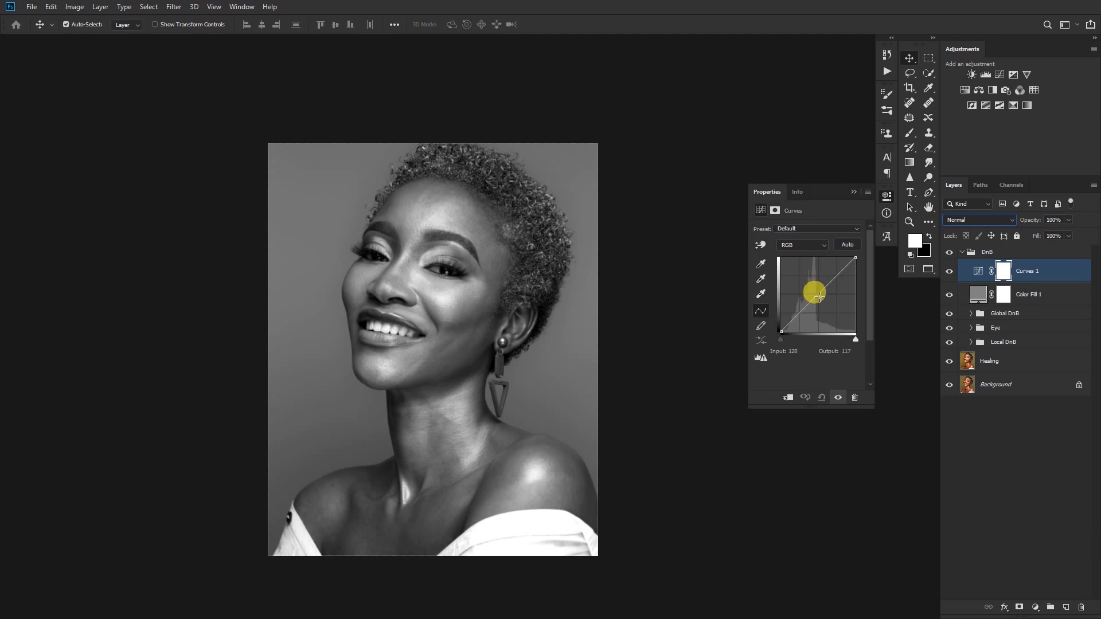
left_click(818, 295)
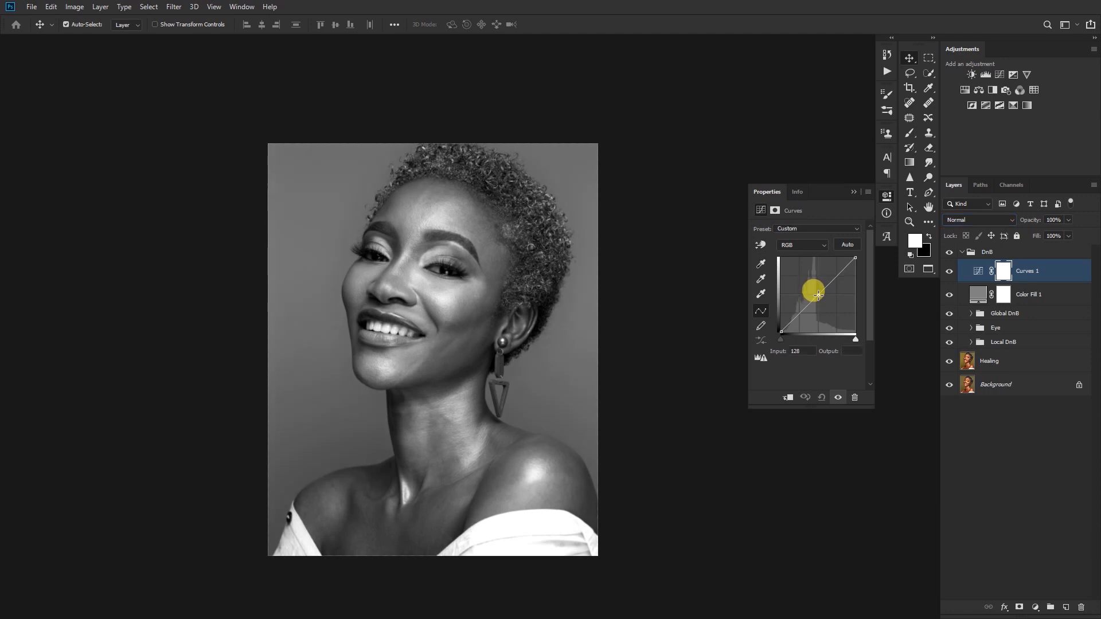
Group the Curves and gray fill layers as Helper 1 and hide the group.
left_click(1040, 302, "ctrl")
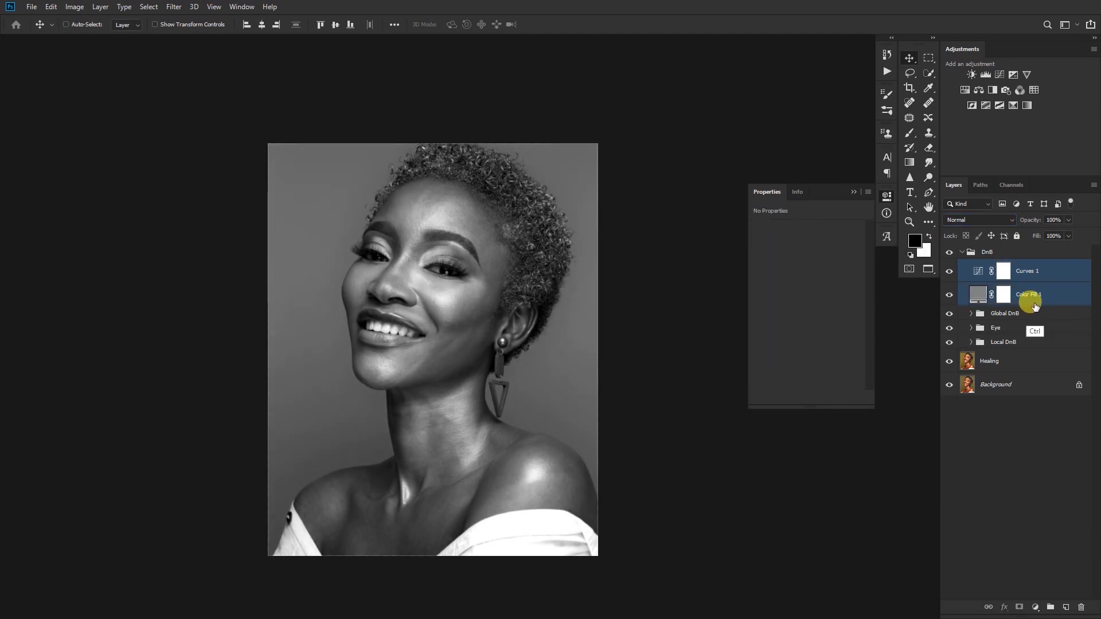
key("ctrl+g")
double_click(993, 265)
type("Helper 1")
key("Return")
left_click(949, 266)
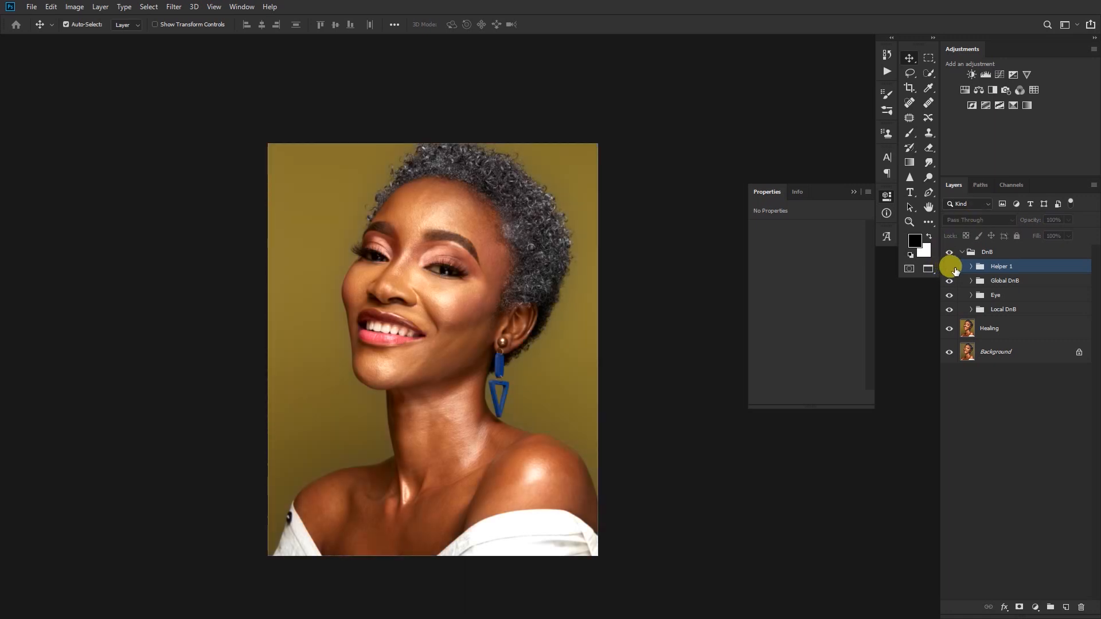
Make white the foreground color and add a Gradient Map layer and a Levels layer above Helper 1.
left_click(964, 322)
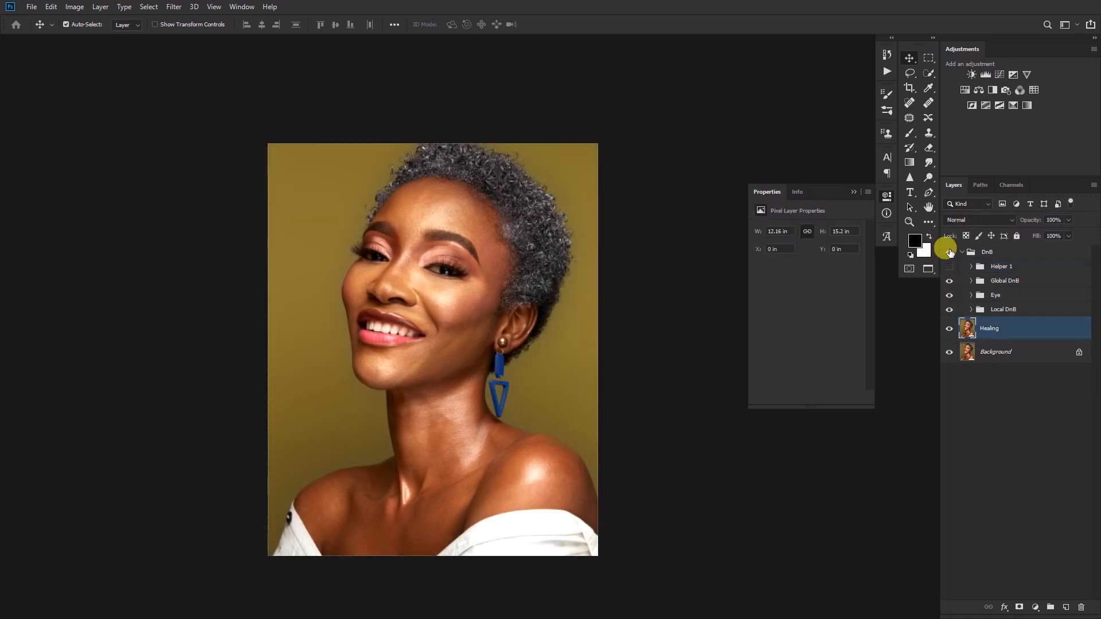
left_click(929, 236)
left_click(1001, 266)
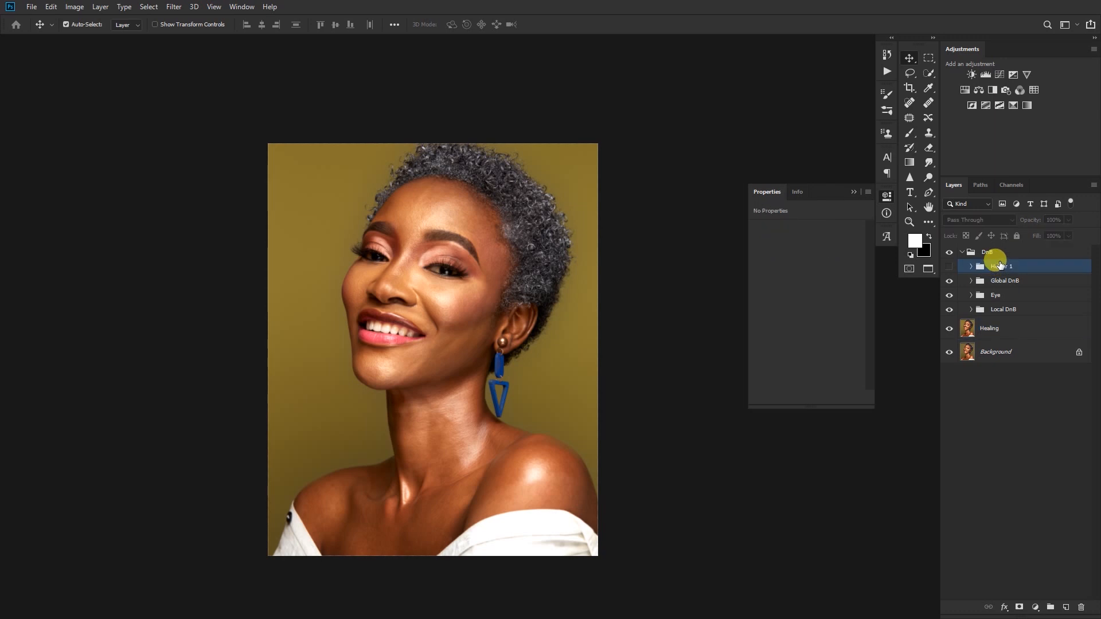
left_click(1028, 105)
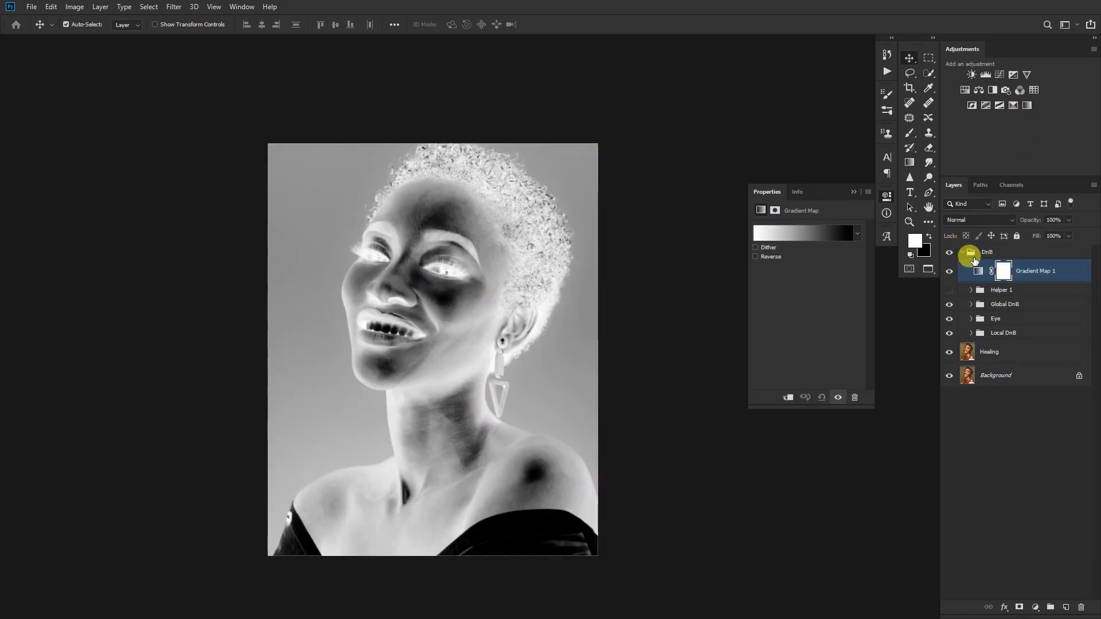
left_click(986, 75)
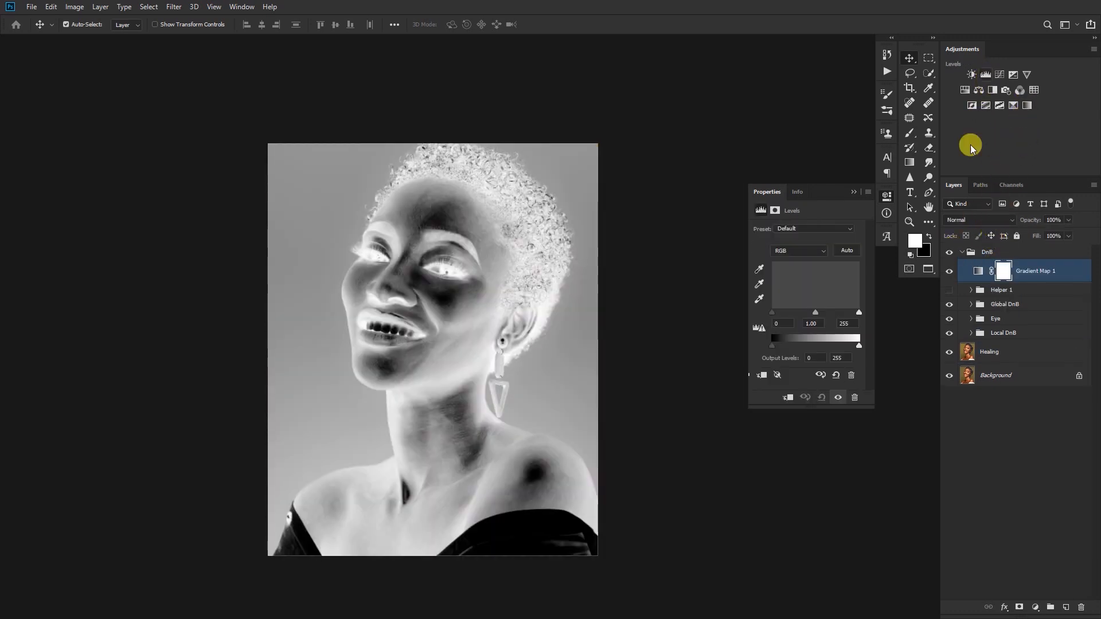
Group the Levels and Gradient Map layers as Helper 2 and hide the group.
left_click(1036, 295, "ctrl")
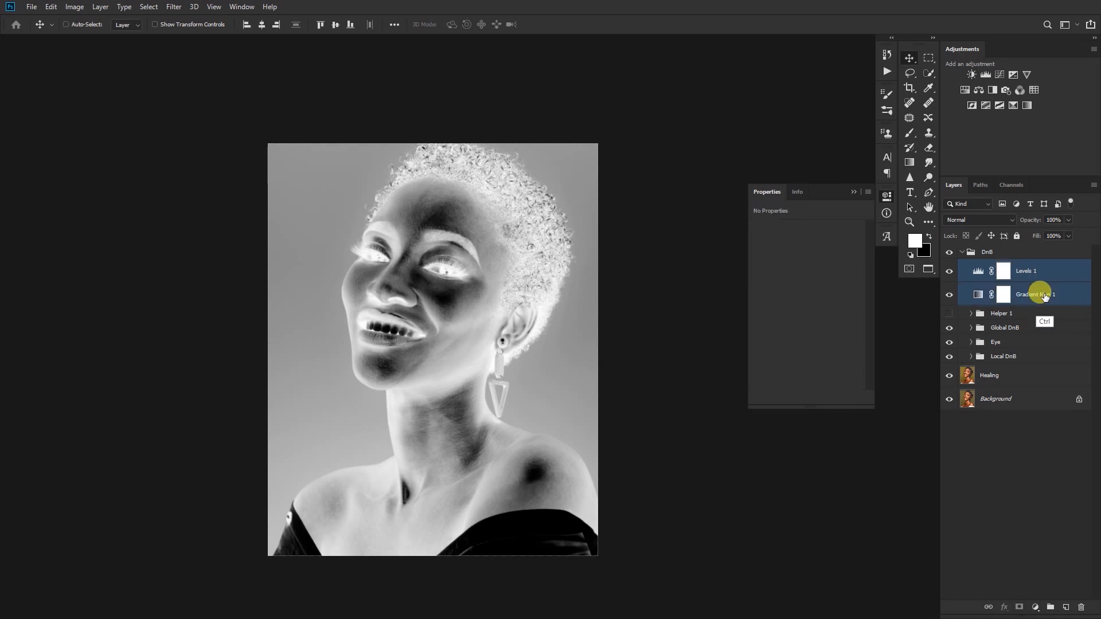
key("ctrl+g")
double_click(995, 266)
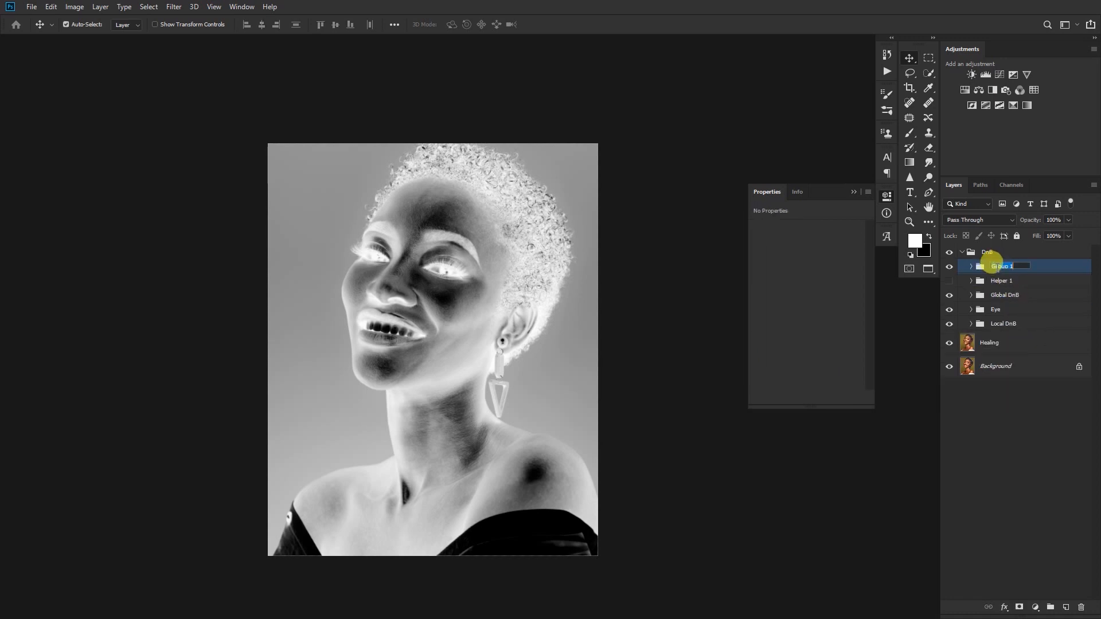
type("Helper 2")
key("Return")
left_click(950, 266)
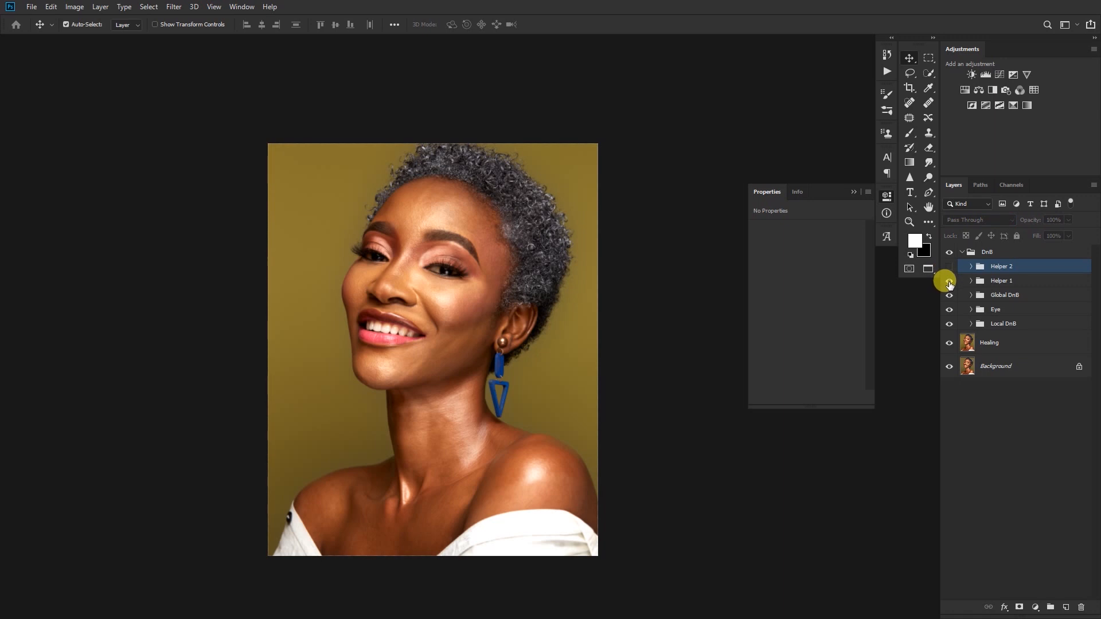
Show the Helper 1 group and select the mask of the D curves layer inside Local DnB.
left_click(950, 281)
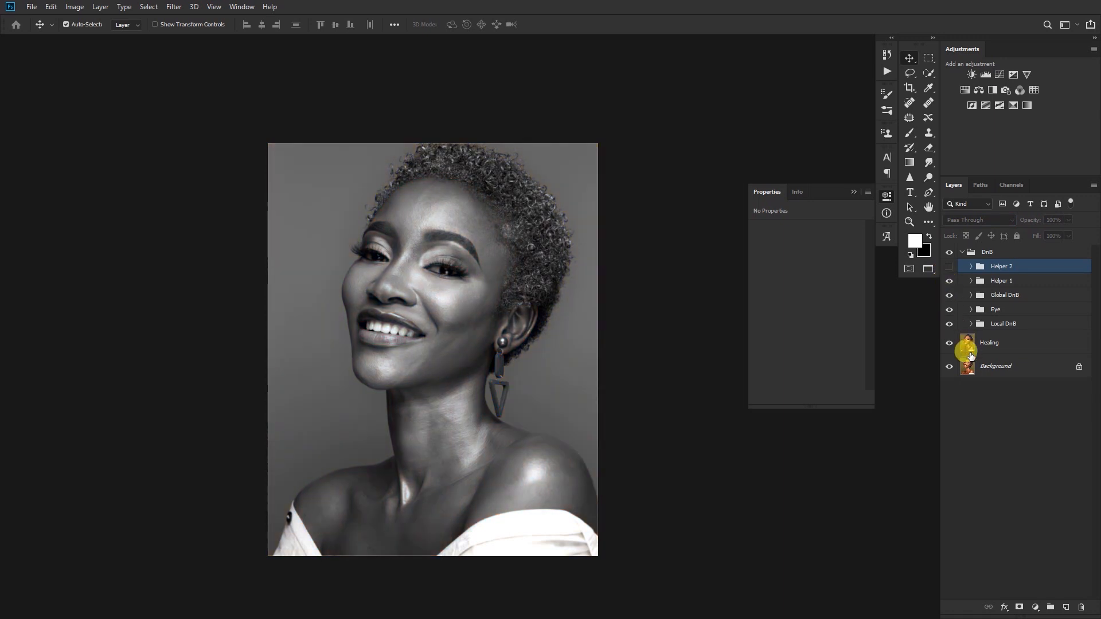
left_click(963, 253)
left_click(963, 254)
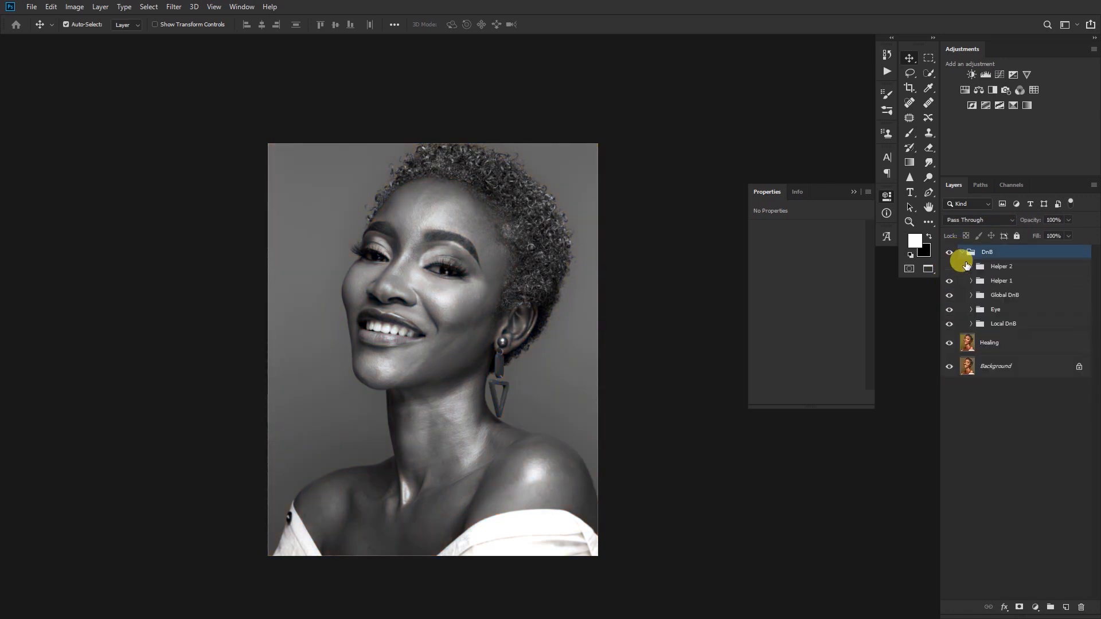
left_click(971, 323)
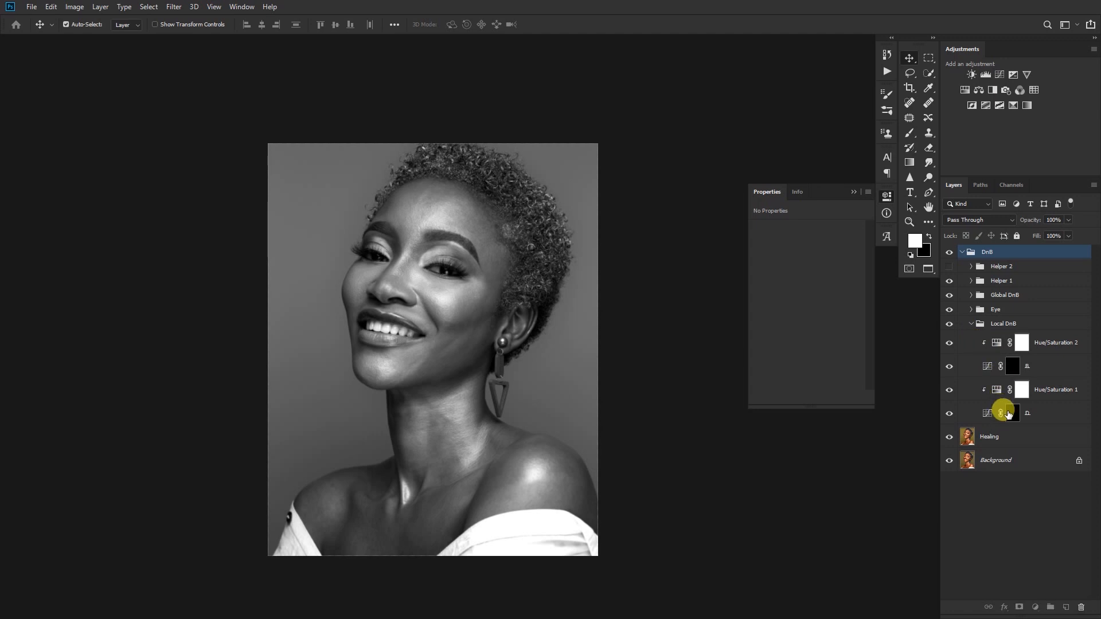
left_click(1012, 413)
Set up a soft round brush with 2% flow, 100% opacity and 0% hardness.
left_click(910, 132)
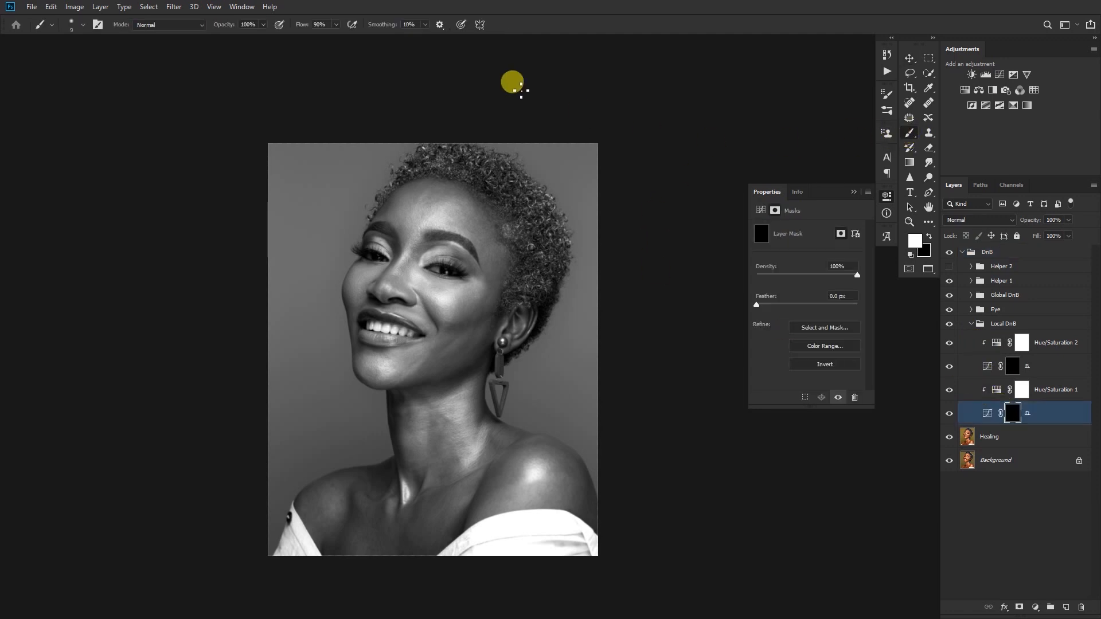
left_click(325, 24)
type("30")
key("Return")
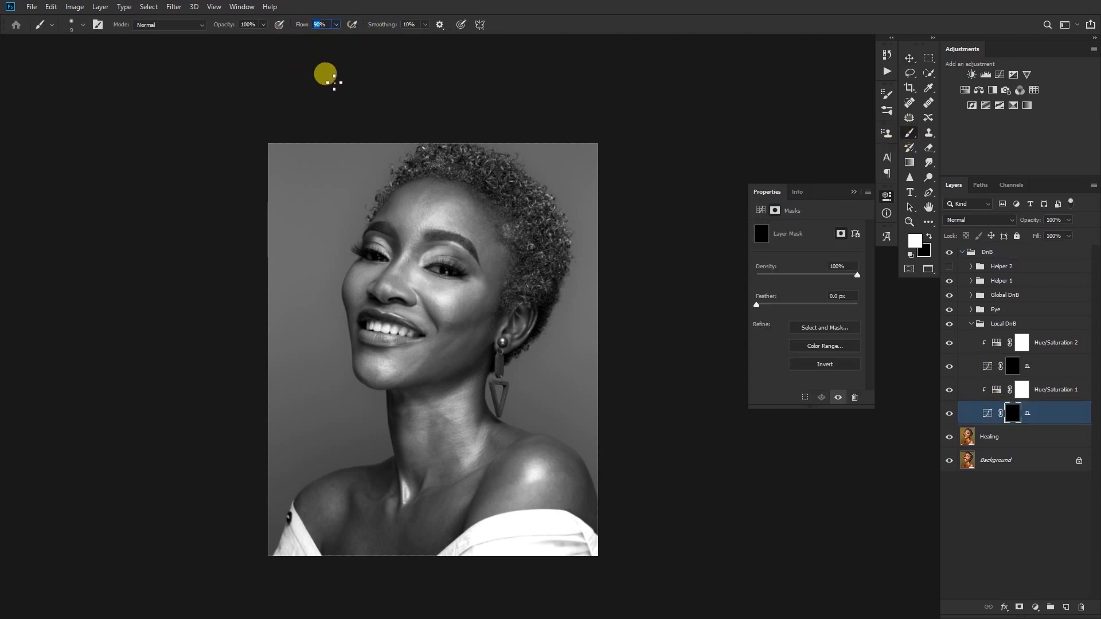
left_click(248, 24)
key("Return")
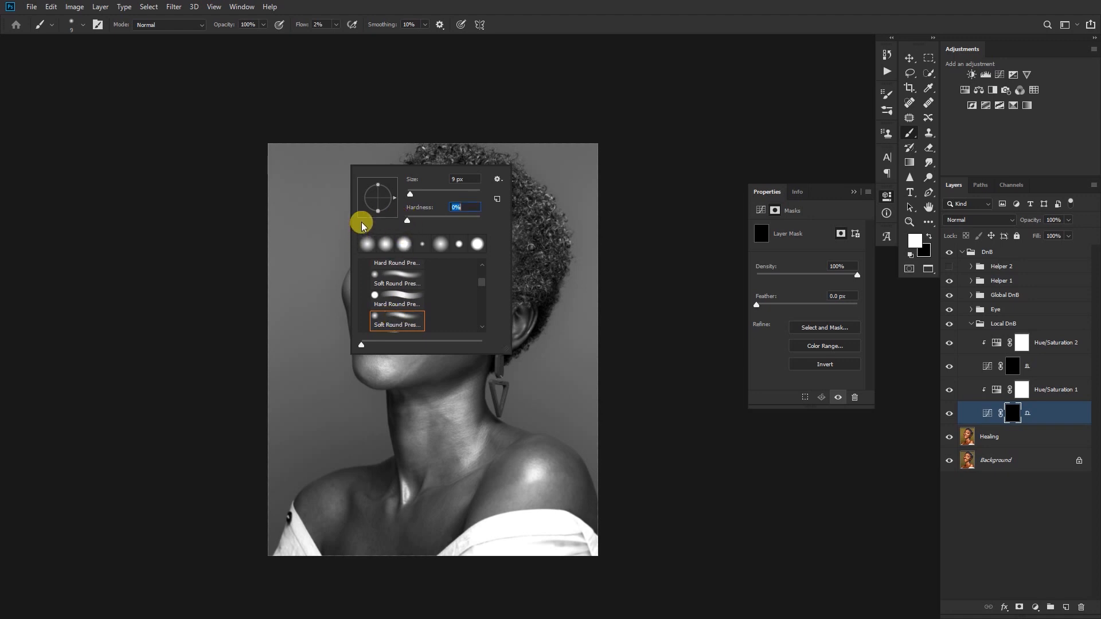
left_click(347, 233)
left_click(855, 192)
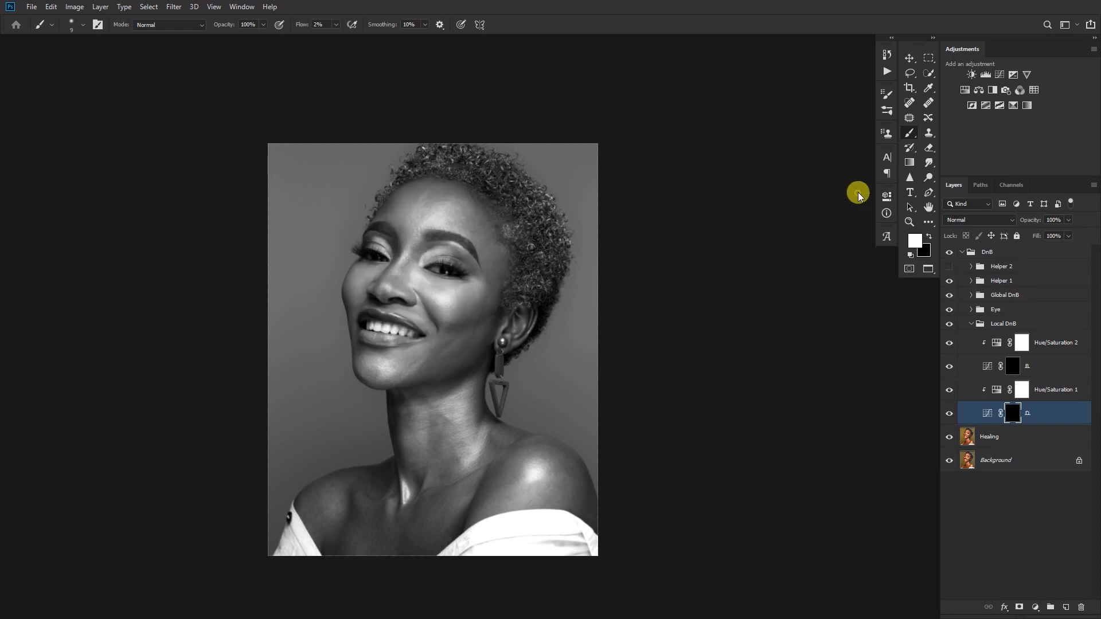
Adjust the midtone point of the Curves layer in Helper 1 to input 138.
left_click(971, 281)
double_click(986, 300)
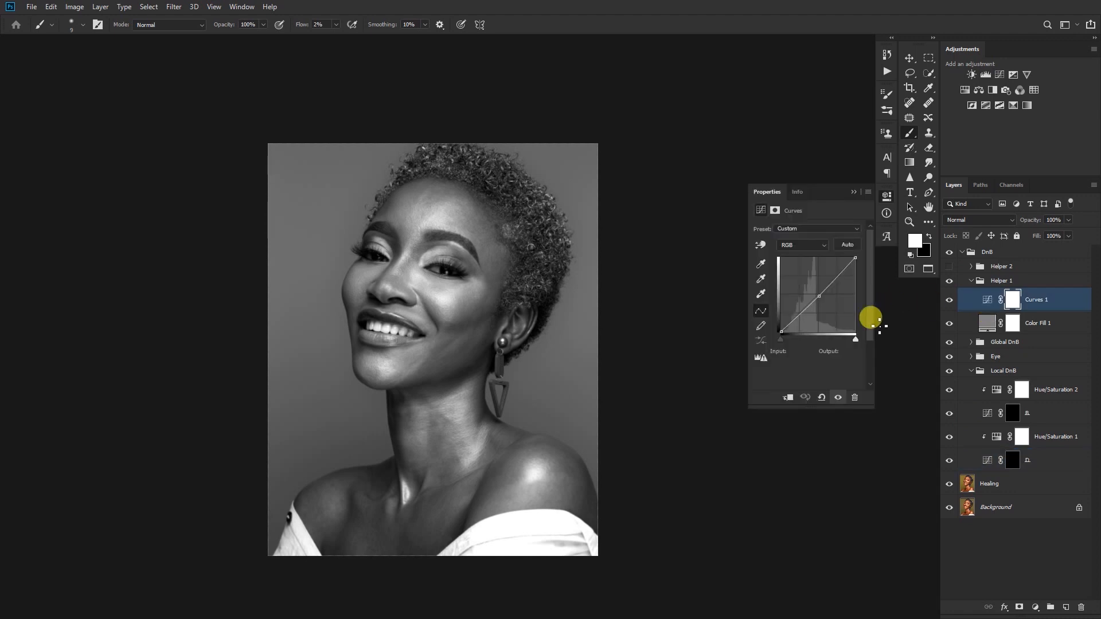
left_click(821, 295)
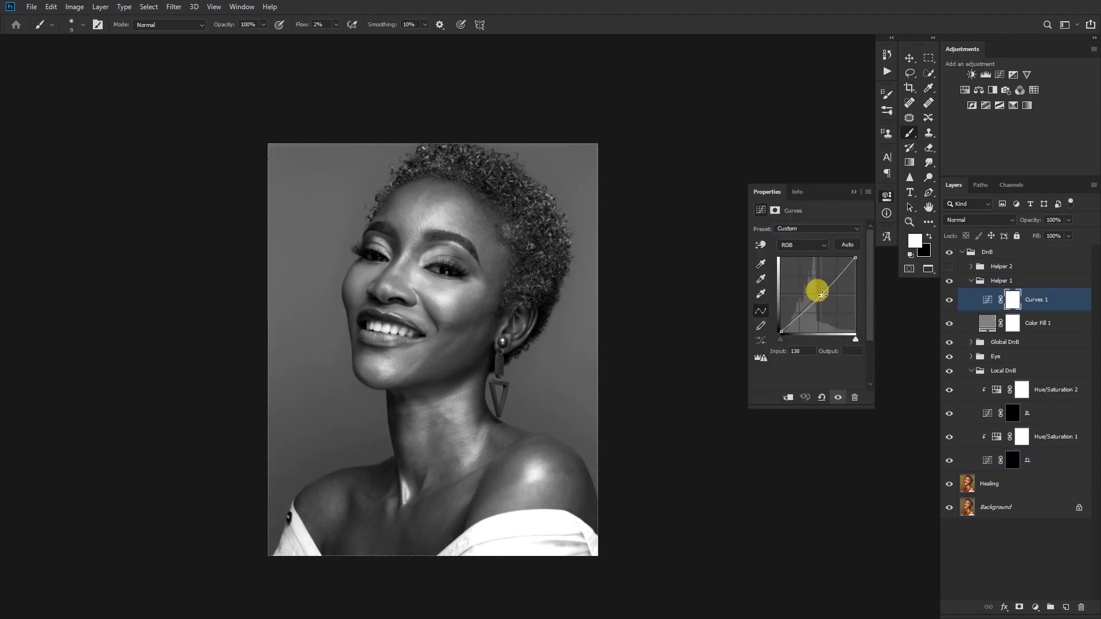
left_click(854, 192)
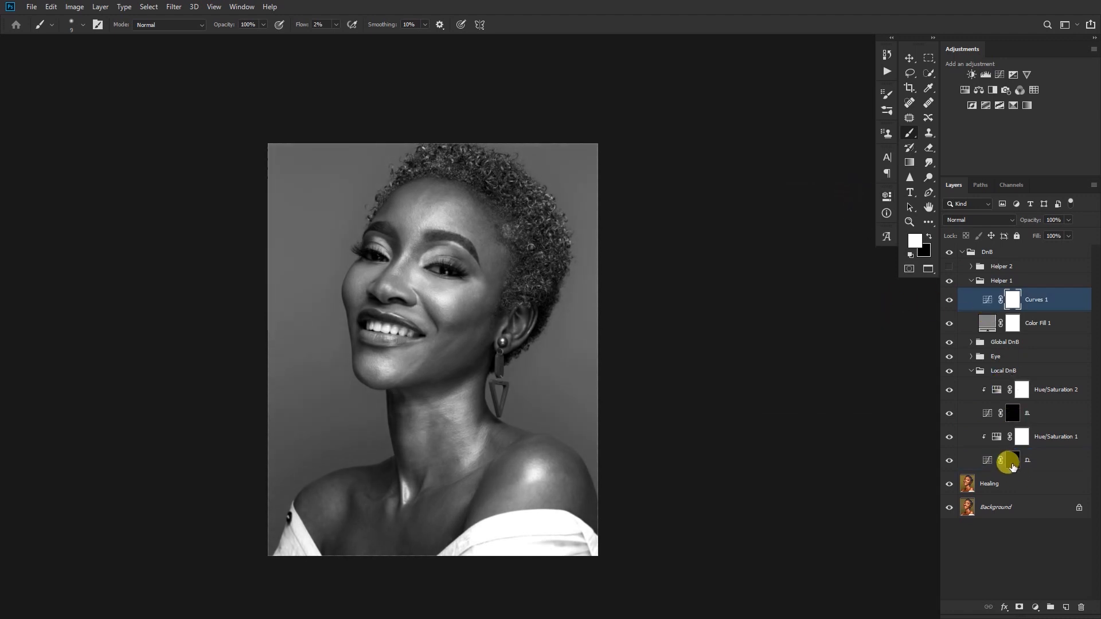
Burn the bright patches on the upper forehead through the B curves mask in Local DnB, using a soft 50 to 70 px brush.
left_click(1013, 465)
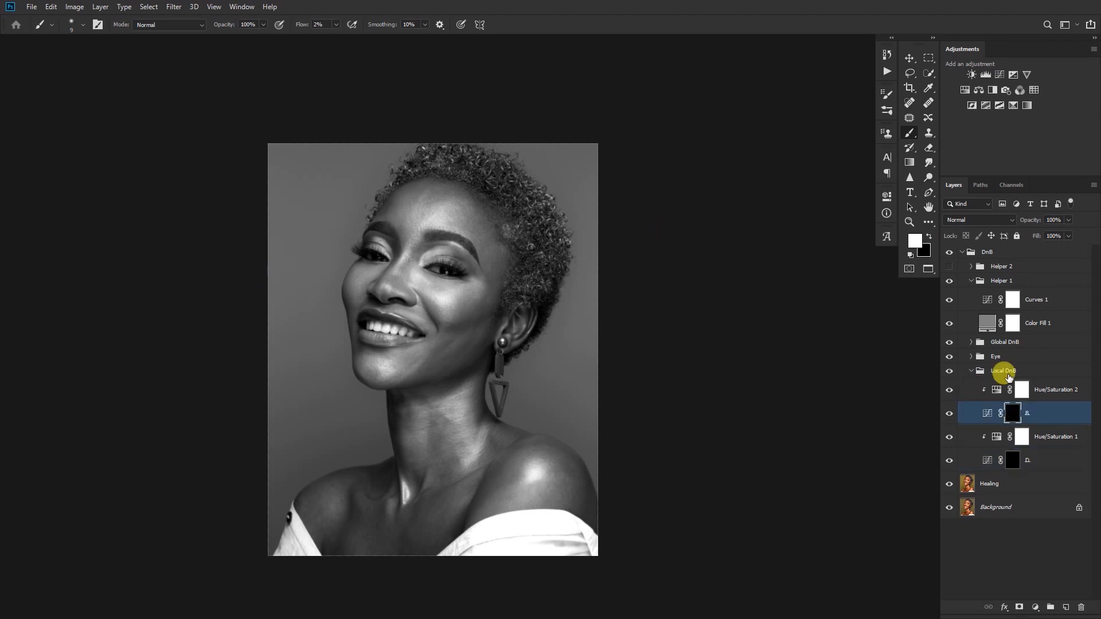
key("bracketright")
key("bracketright")
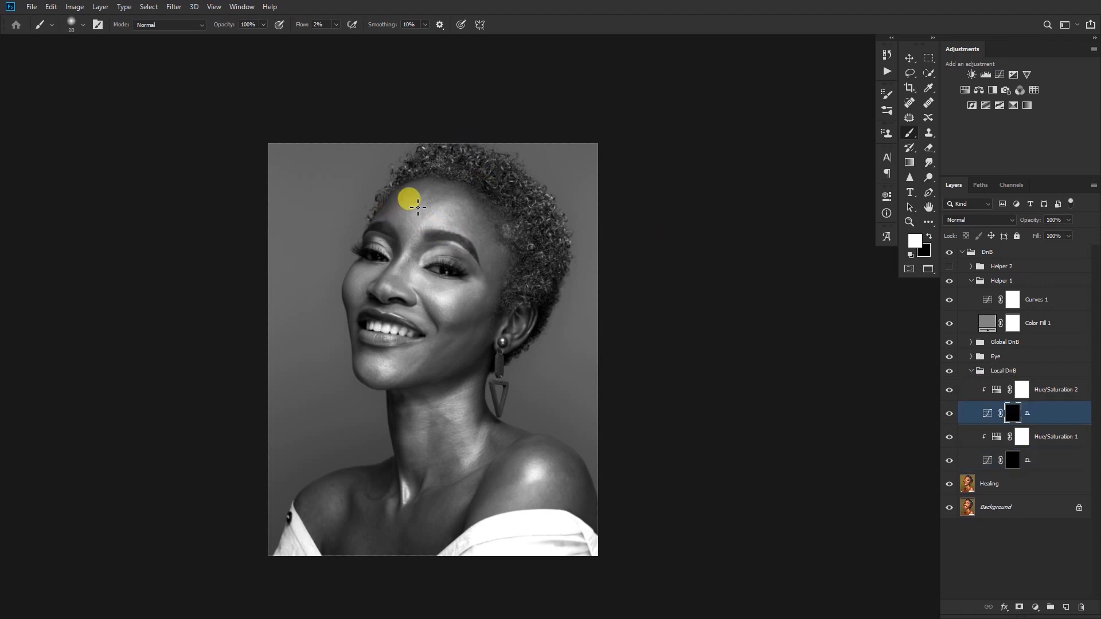
scroll(441, 223, "up", 2)
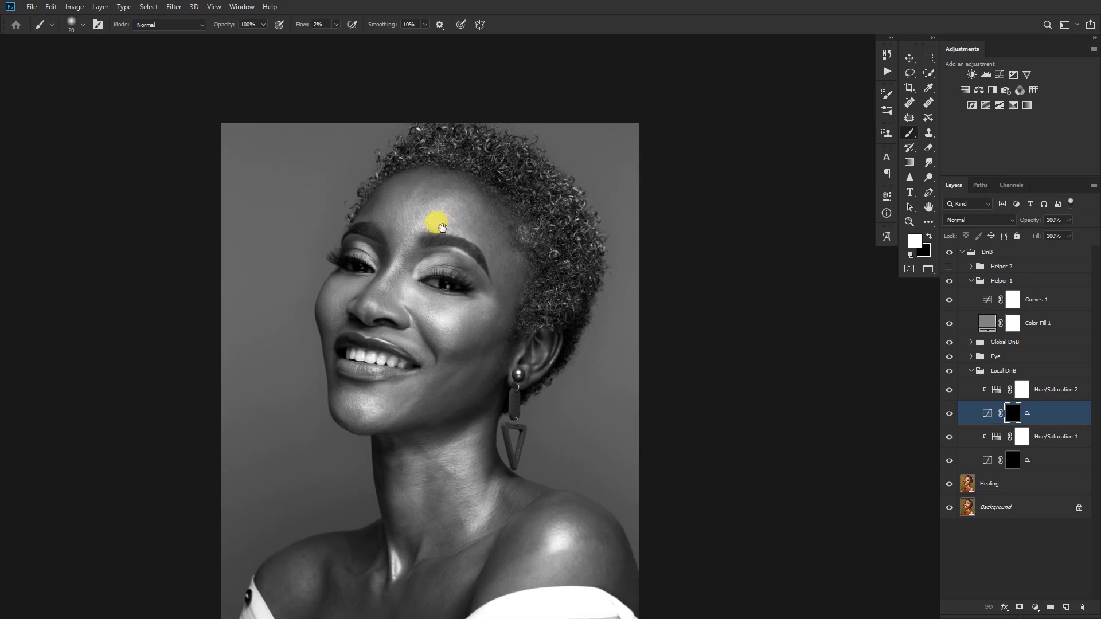
left_click_drag(442, 228, 442, 207)
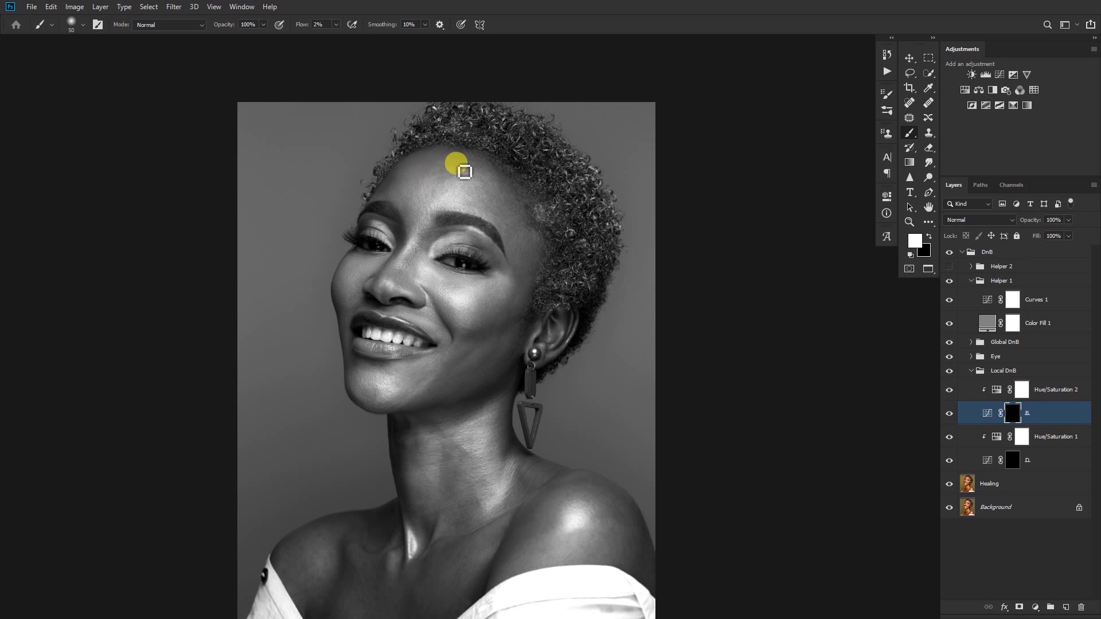
key("bracketright")
mouse_move(438, 181)
left_mouse_down()
mouse_move(421, 175)
mouse_move(415, 190)
left_mouse_up()
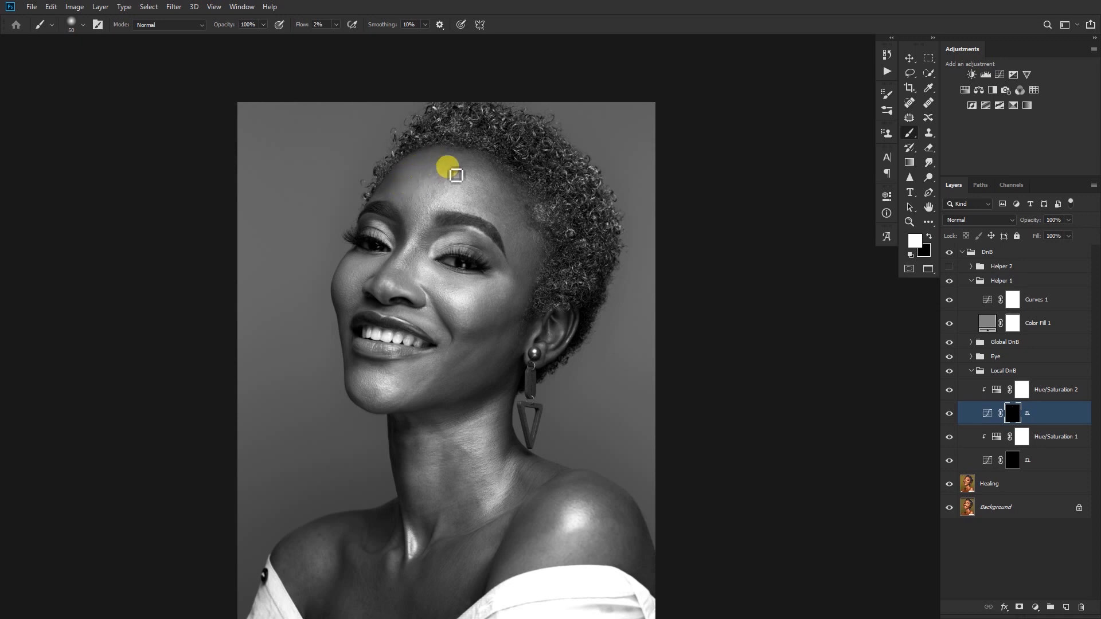
key("bracketright")
left_click_drag(444, 179, 481, 174)
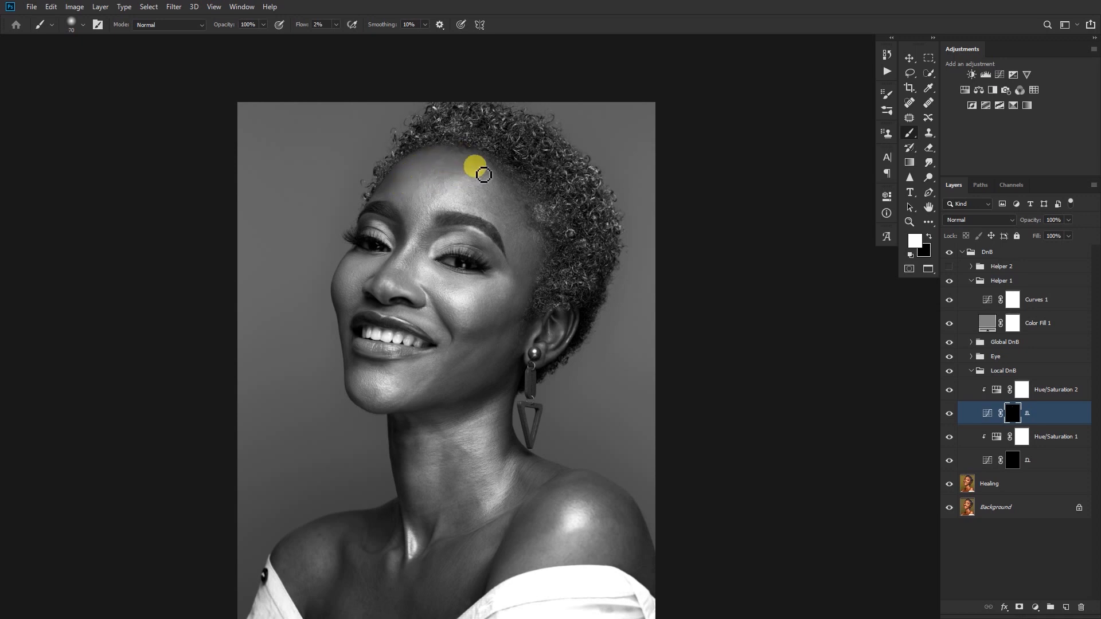
Dodge the dark patches across the upper forehead through the D curves mask with a soft brush of about 45 to 70 px.
left_click(1011, 464)
key("bracketleft")
key("bracketleft")
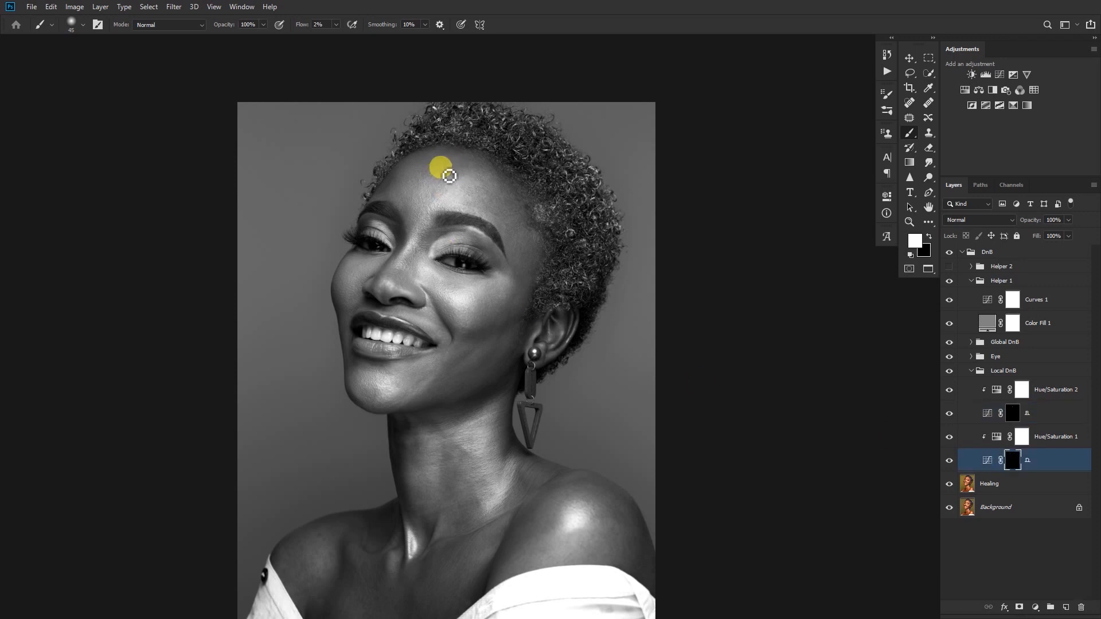
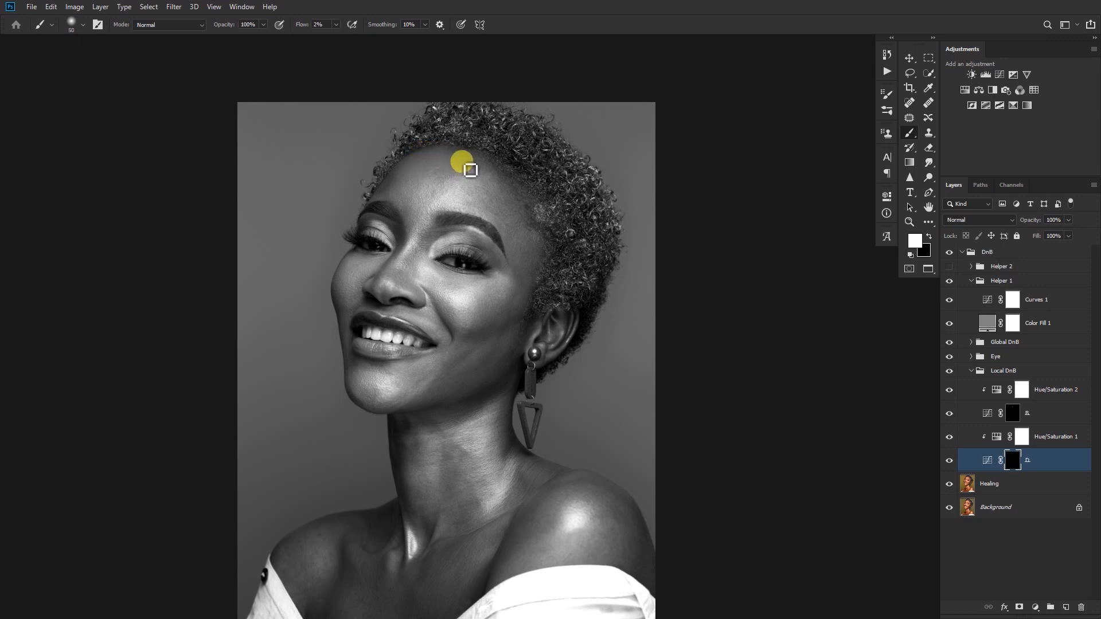
key("bracketright")
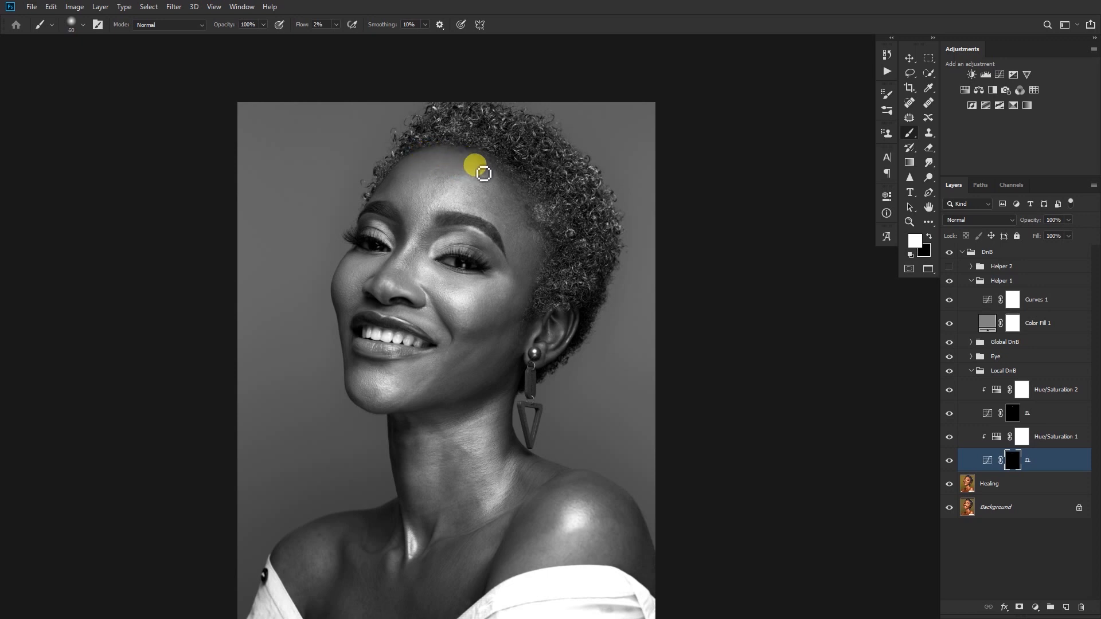
key("bracketright")
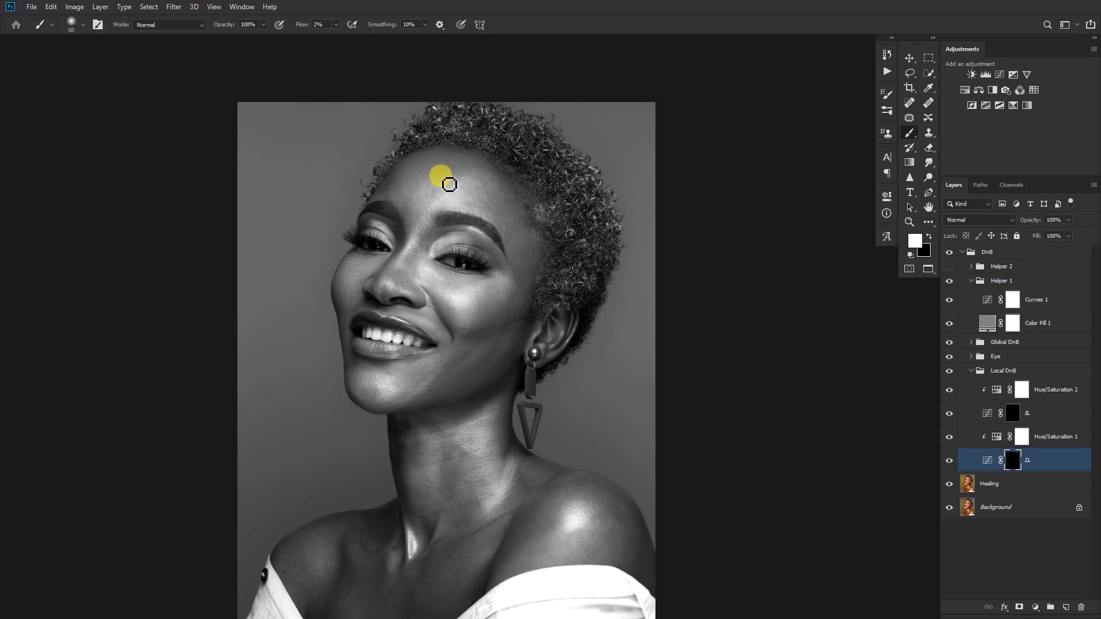
mouse_move(444, 179)
left_mouse_down()
mouse_move(430, 180)
mouse_move(452, 174)
mouse_move(452, 159)
mouse_move(491, 190)
left_mouse_up()
key("bracketright")
key("bracketright")
key("bracketright")
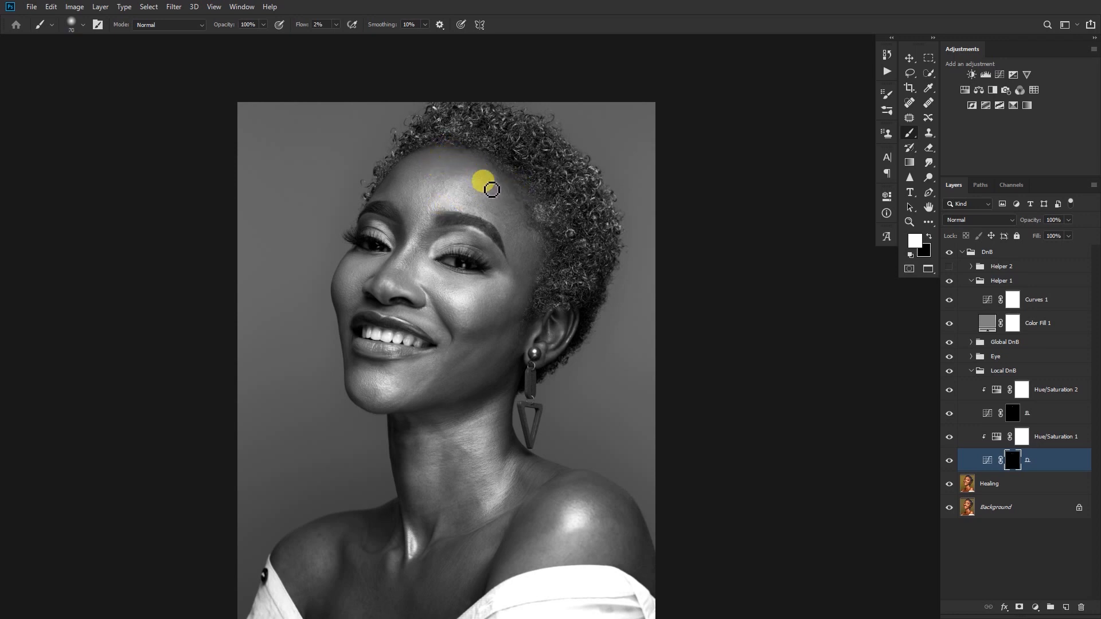
Burn the forehead highlights from the brow up to the hairline through the B curves mask, enlarging the brush to 90–100 px for broader areas.
left_click(1013, 413)
key("bracketleft")
key("bracketleft")
key("bracketleft")
mouse_move(473, 226)
left_mouse_down()
mouse_move(439, 196)
mouse_move(515, 198)
mouse_move(504, 191)
mouse_move(497, 206)
mouse_move(502, 197)
mouse_move(510, 213)
mouse_move(496, 194)
mouse_move(476, 206)
mouse_move(480, 184)
mouse_move(469, 193)
mouse_move(480, 177)
mouse_move(464, 194)
mouse_move(467, 180)
mouse_move(427, 202)
mouse_move(439, 182)
mouse_move(426, 219)
mouse_move(427, 197)
mouse_move(415, 200)
mouse_move(409, 185)
mouse_move(400, 213)
mouse_move(401, 195)
mouse_move(380, 206)
mouse_move(403, 196)
mouse_move(405, 210)
mouse_move(408, 186)
mouse_move(404, 213)
mouse_move(425, 168)
left_mouse_up()
key("bracketright")
key("bracketright")
key("bracketright")
key("bracketleft")
key("bracketright")
key("bracketright")
key("bracketright")
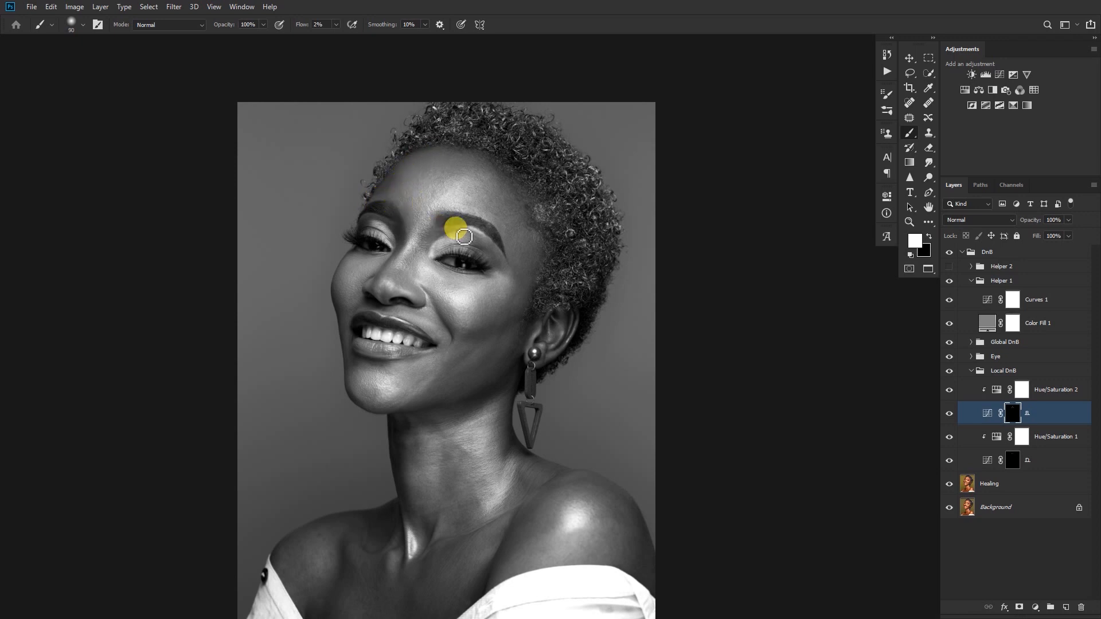
mouse_move(474, 232)
left_mouse_down()
mouse_move(448, 242)
mouse_move(461, 204)
left_mouse_up()
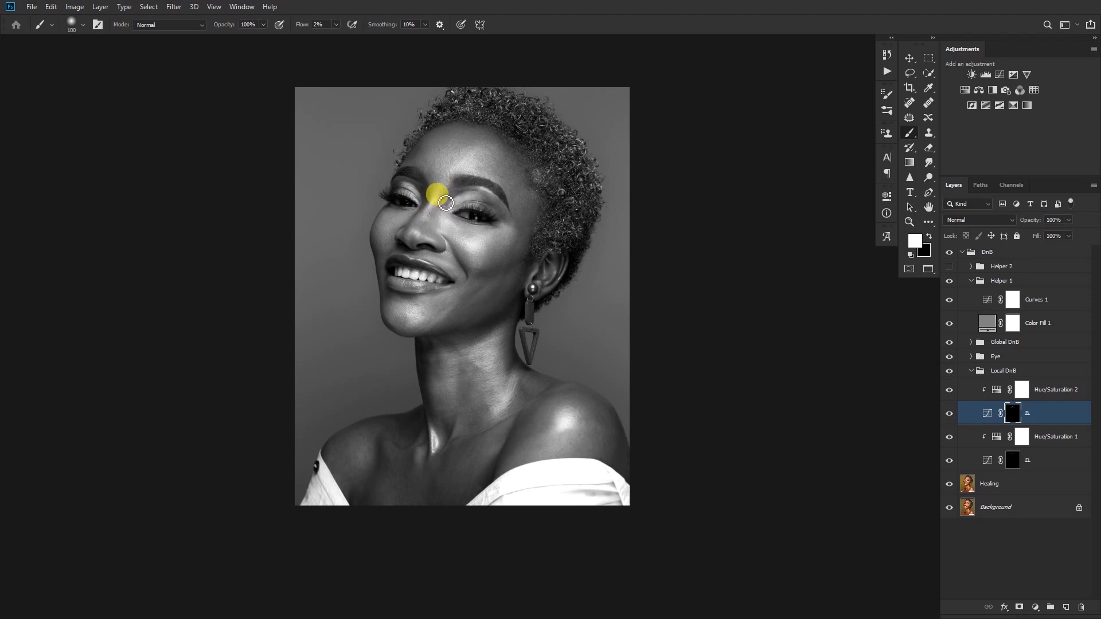
mouse_move(441, 157)
left_mouse_down()
mouse_move(460, 153)
mouse_move(438, 167)
mouse_move(457, 148)
left_mouse_up()
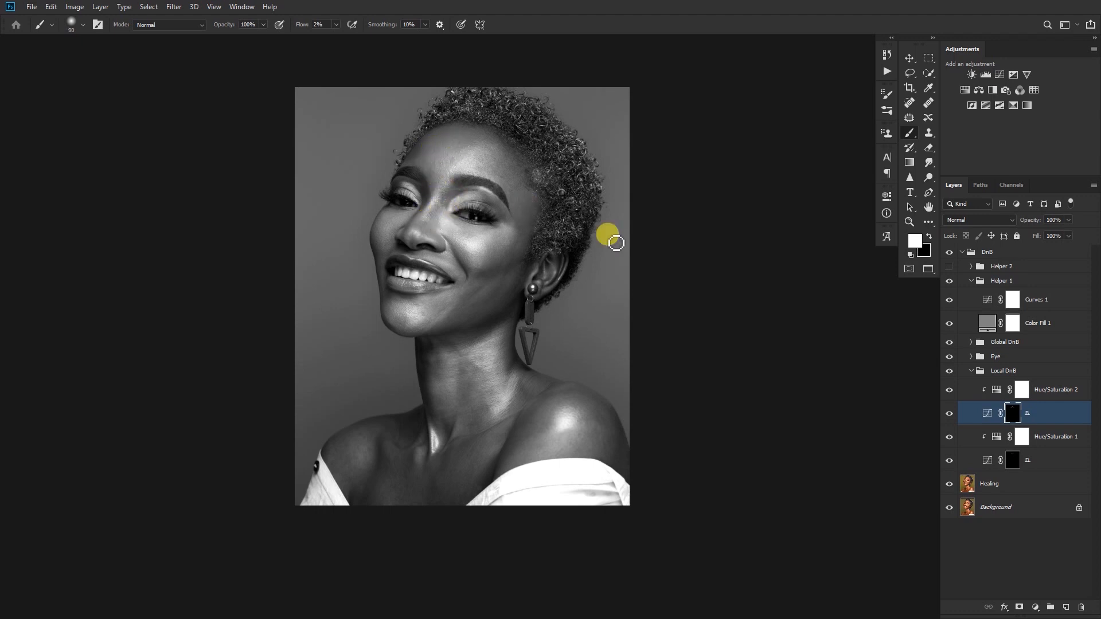
Dodge the dark patches from the brow toward the temple beside the ear through the D curves mask with a smaller brush.
left_click(993, 457)
mouse_move(466, 196)
left_mouse_down()
mouse_move(490, 162)
mouse_move(476, 144)
mouse_move(464, 150)
mouse_move(468, 141)
mouse_move(455, 182)
mouse_move(461, 167)
mouse_move(443, 182)
mouse_move(431, 167)
mouse_move(445, 187)
mouse_move(436, 168)
mouse_move(470, 162)
mouse_move(456, 158)
mouse_move(472, 141)
mouse_move(503, 138)
mouse_move(490, 156)
mouse_move(510, 157)
mouse_move(505, 185)
mouse_move(518, 202)
left_mouse_up()
key("bracketleft")
key("bracketright")
key("bracketleft")
key("bracketleft")
key("bracketright")
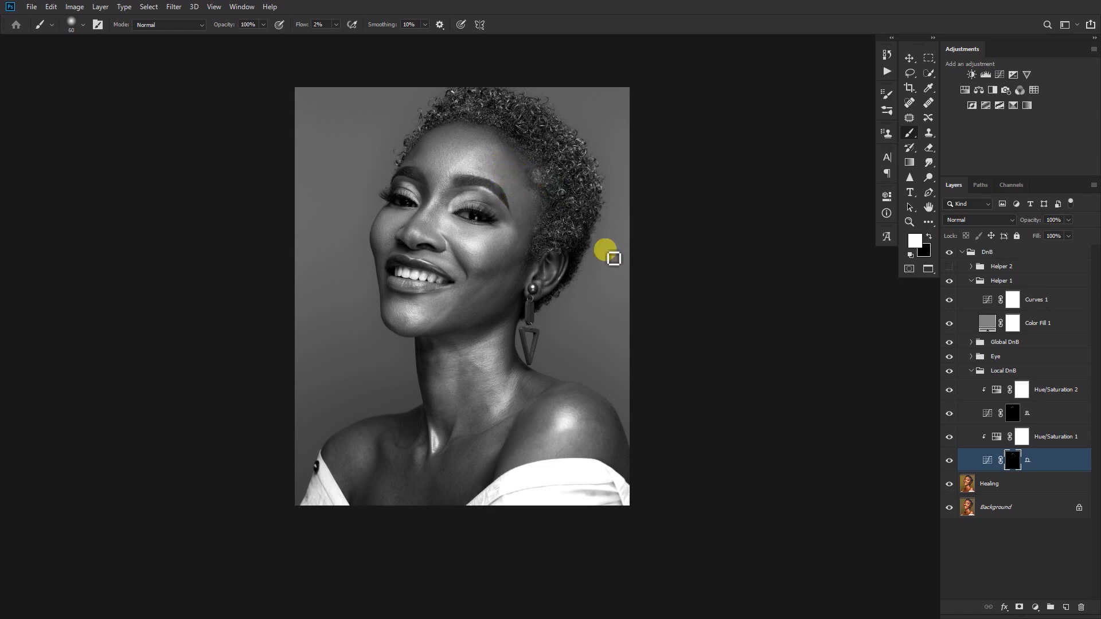
Burn the bright skin along the outer forehead and temple through the B curves mask with a larger soft brush.
left_click(1013, 413)
key("bracketright")
key("bracketright")
key("bracketright")
mouse_move(507, 159)
left_mouse_down()
mouse_move(485, 174)
mouse_move(492, 151)
mouse_move(480, 175)
mouse_move(501, 178)
mouse_move(528, 242)
mouse_move(509, 197)
mouse_move(533, 222)
mouse_move(526, 230)
mouse_move(544, 199)
mouse_move(539, 232)
mouse_move(539, 197)
mouse_move(537, 220)
mouse_move(519, 206)
left_mouse_up()
key("bracketright")
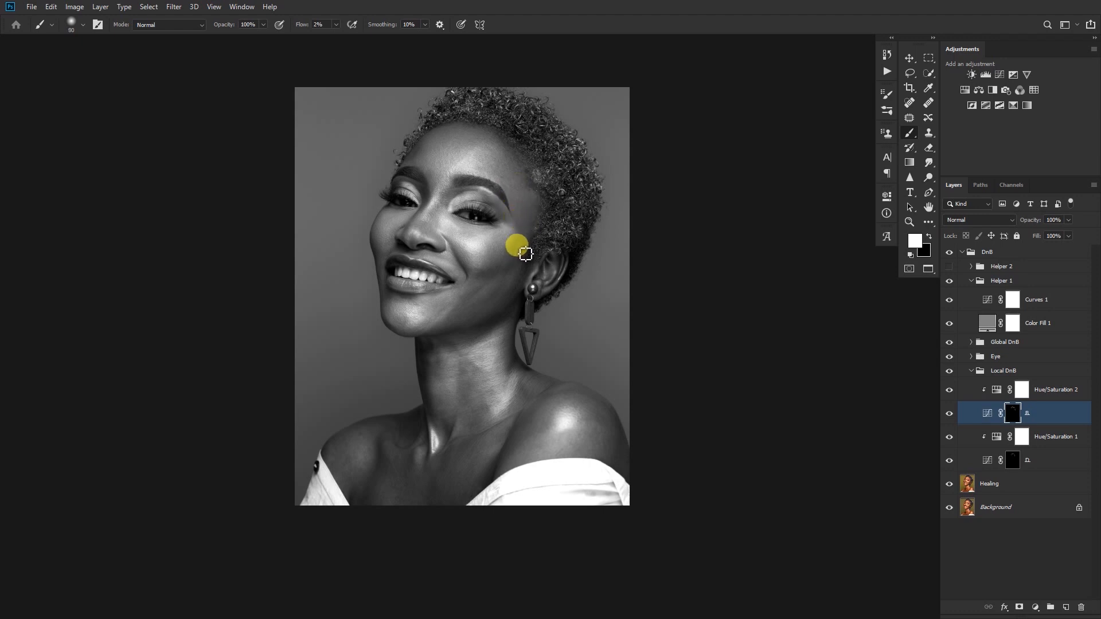
Dodge the temple and upper cheek beside the hairline through the D curves mask, checking the result in colour with Helper 1 briefly hidden.
left_click(1010, 460)
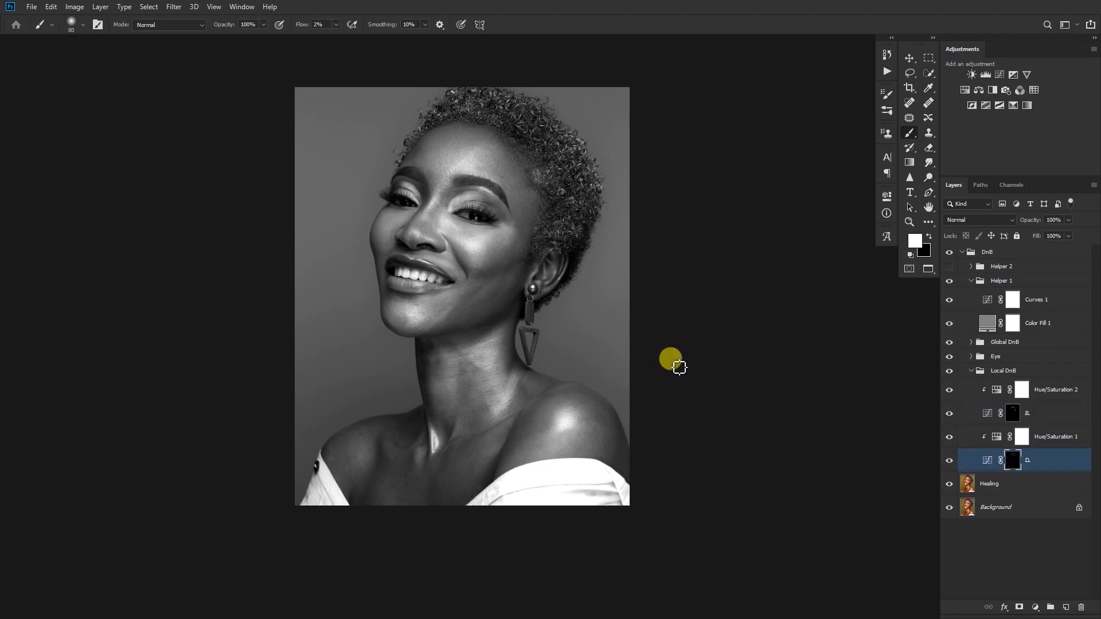
left_click_drag(535, 244, 528, 245)
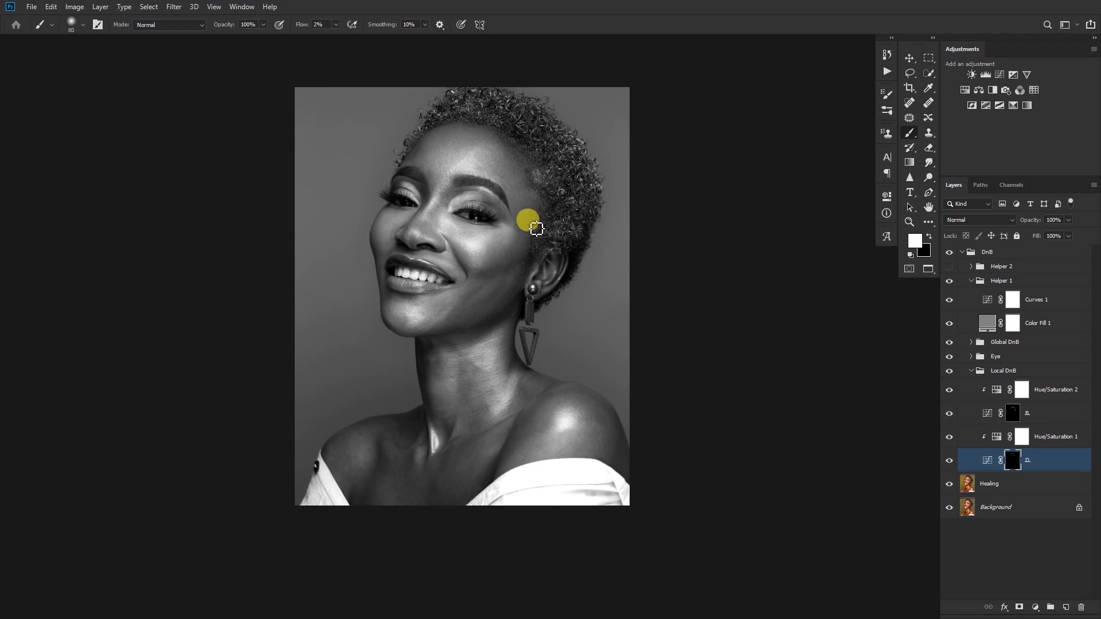
mouse_move(539, 218)
left_mouse_down()
mouse_move(502, 173)
mouse_move(488, 177)
mouse_move(501, 173)
mouse_move(486, 177)
mouse_move(511, 165)
mouse_move(495, 174)
mouse_move(484, 162)
mouse_move(493, 153)
mouse_move(525, 168)
mouse_move(625, 298)
left_mouse_up()
key("bracketright")
key("bracketleft")
key("bracketleft")
key("bracketleft")
key("bracketright")
key("bracketright")
key("bracketleft")
key("bracketright")
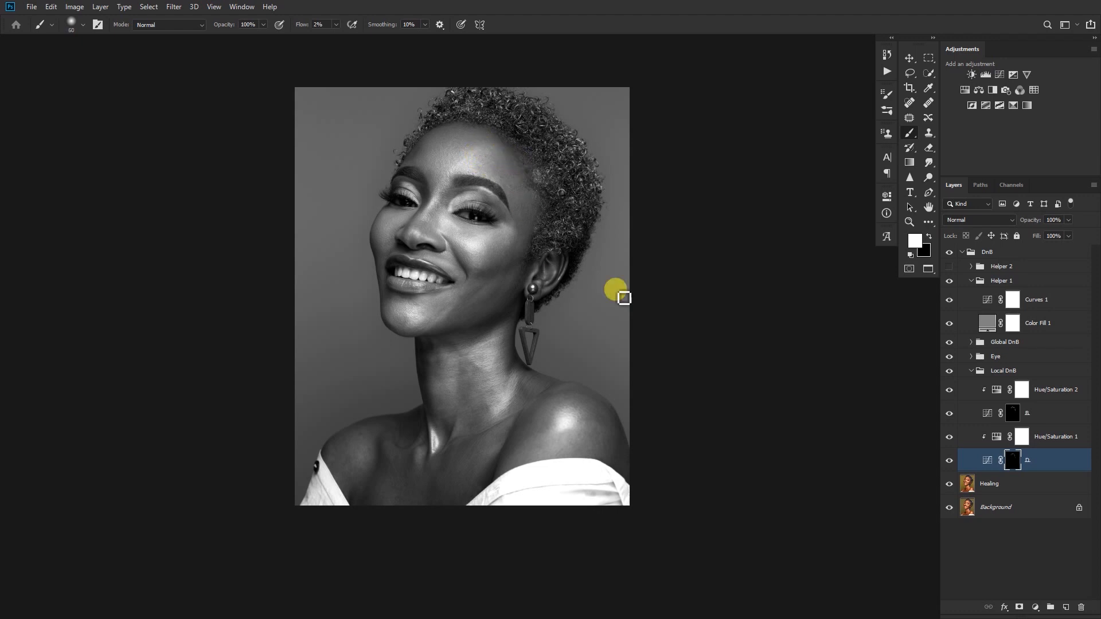
left_click(949, 281)
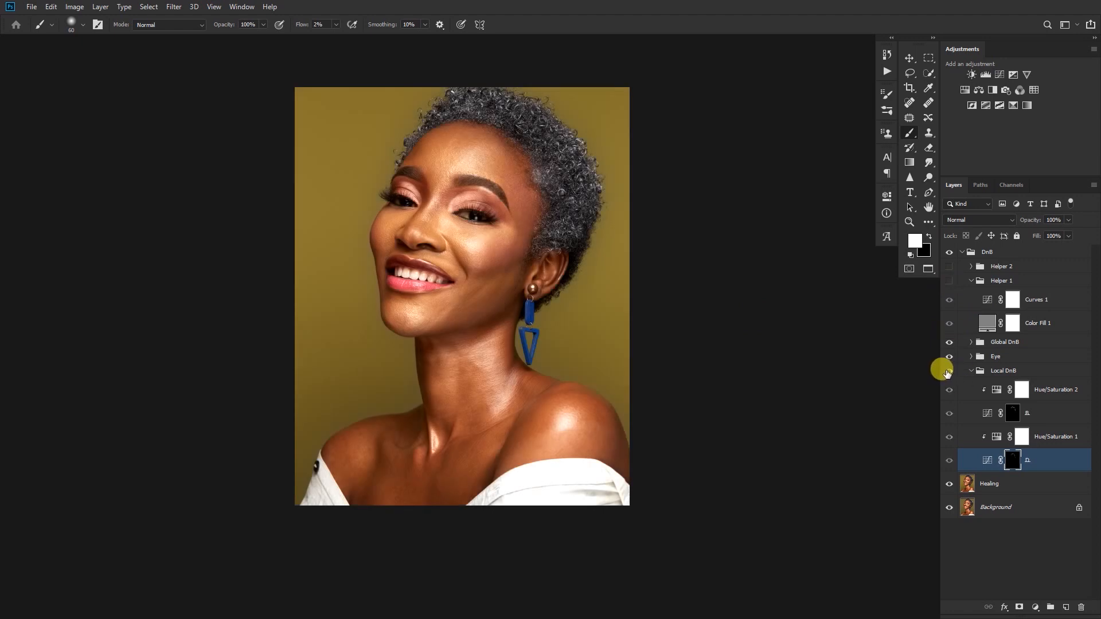
left_click(949, 281)
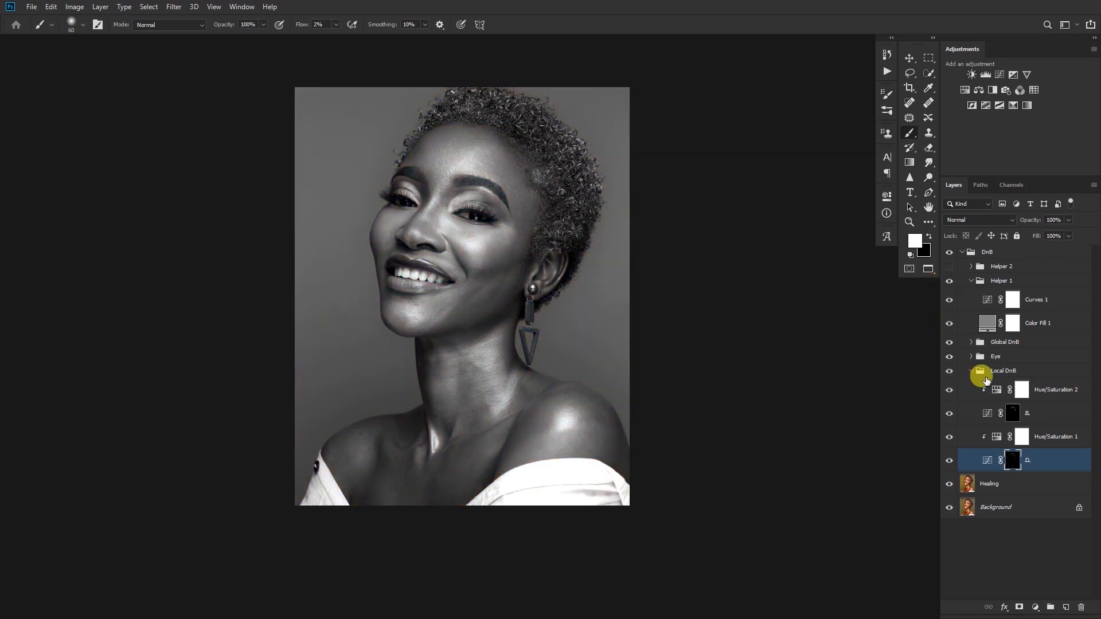
Burn the remaining bright patches on the forehead above the brow through the B curves mask, varying the brush size.
left_click(1006, 411)
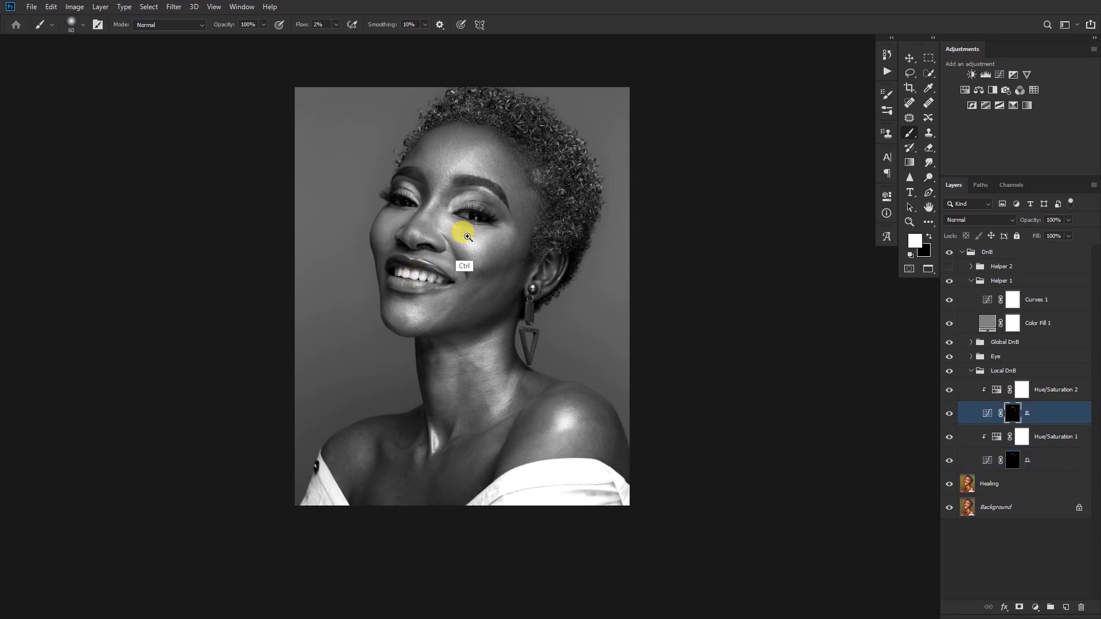
mouse_move(505, 172)
left_mouse_down()
mouse_move(522, 206)
mouse_move(499, 242)
mouse_move(514, 253)
mouse_move(520, 211)
mouse_move(383, 242)
mouse_move(464, 242)
mouse_move(403, 257)
mouse_move(473, 265)
mouse_move(504, 205)
mouse_move(498, 196)
left_mouse_up()
key("bracketleft")
key("bracketleft")
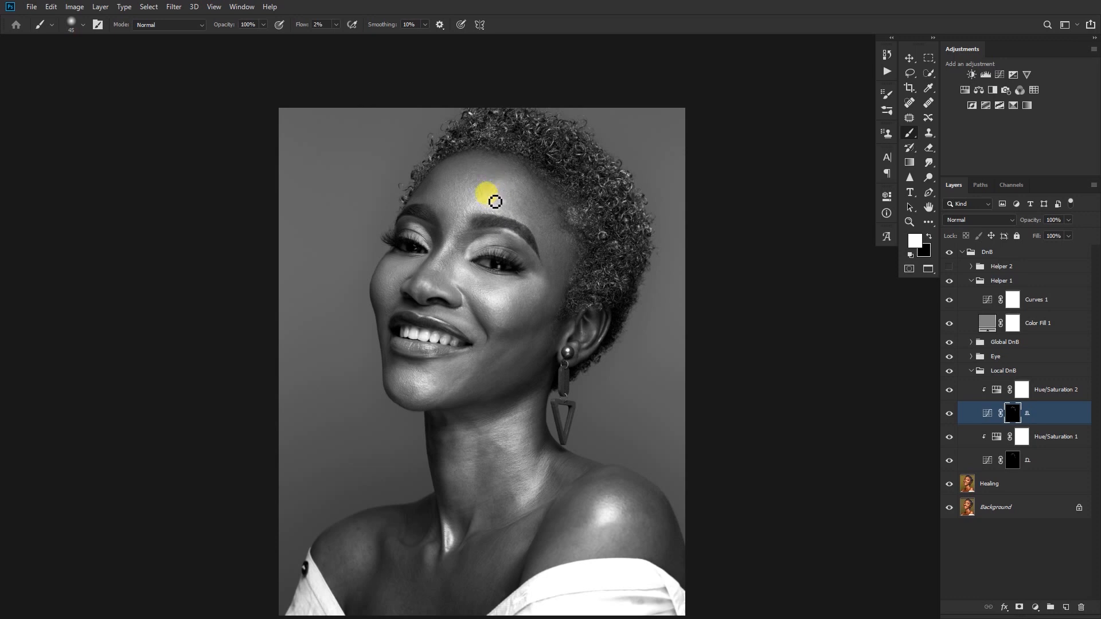
mouse_move(502, 198)
left_mouse_down()
mouse_move(531, 184)
mouse_move(506, 213)
mouse_move(515, 182)
mouse_move(493, 195)
mouse_move(490, 211)
mouse_move(566, 244)
mouse_move(551, 223)
mouse_move(654, 316)
mouse_move(522, 206)
mouse_move(532, 242)
mouse_move(543, 210)
mouse_move(574, 212)
mouse_move(526, 226)
left_mouse_up()
key("bracketright")
key("bracketright")
key("bracketright")
key("bracketleft")
key("bracketright")
key("bracketright")
key("bracketright")
key("bracketleft")
Dodge the small dark spots above the outer brow toward the temple through the D curves mask with a brush of about 25 px.
left_click(1013, 460)
key("bracketleft")
key("bracketleft")
scroll(523, 232, "up", 2)
key("bracketleft")
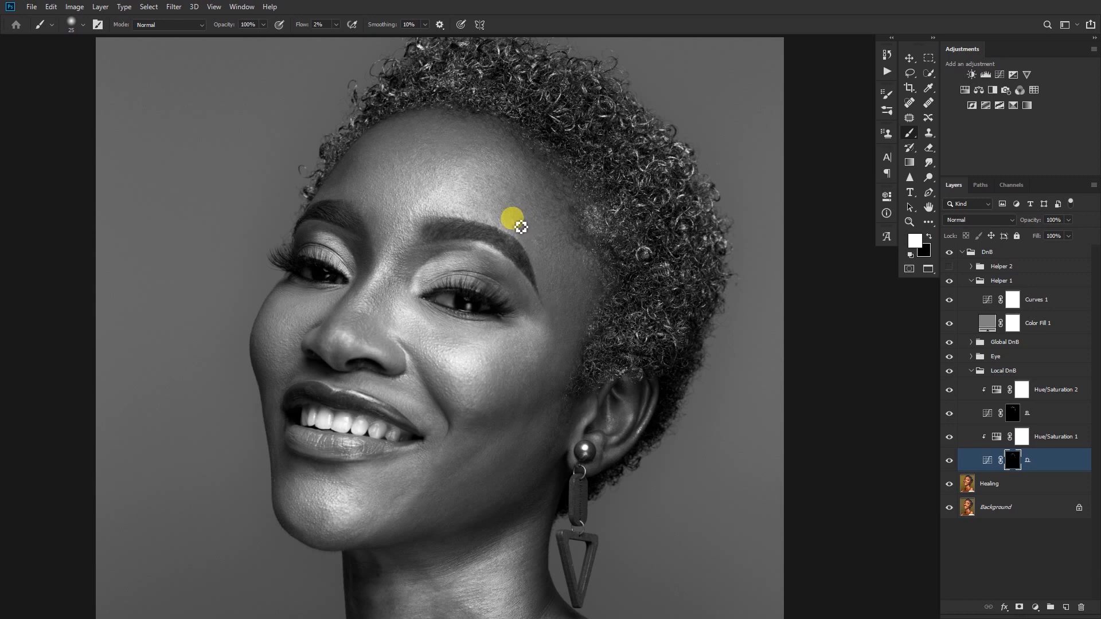
mouse_move(523, 228)
left_mouse_down()
mouse_move(549, 257)
mouse_move(582, 229)
mouse_move(572, 214)
mouse_move(560, 225)
mouse_move(576, 220)
mouse_move(556, 221)
mouse_move(543, 202)
mouse_move(538, 211)
mouse_move(548, 192)
mouse_move(534, 175)
mouse_move(501, 212)
mouse_move(523, 196)
mouse_move(518, 225)
mouse_move(528, 223)
mouse_move(536, 236)
mouse_move(524, 237)
mouse_move(552, 288)
left_mouse_up()
key("bracketright")
key("bracketleft")
key("bracketleft")
key("bracketright")
key("bracketright")
Burn the area between the outer forehead and the brow through the B curves mask with an enlarged brush.
left_click(1045, 447)
left_click(1012, 421)
key("ctrl+0")
key("bracketright")
key("bracketright")
key("bracketright")
key("bracketright")
key("bracketright")
mouse_move(577, 203)
left_mouse_down()
mouse_move(563, 197)
mouse_move(539, 214)
mouse_move(543, 233)
left_mouse_up()
Dodge the outer forehead and temple along the hairline through the D curves mask with a reduced brush.
left_click(1027, 443)
key("bracketleft")
mouse_move(542, 189)
left_mouse_down()
mouse_move(517, 199)
mouse_move(516, 186)
mouse_move(512, 194)
mouse_move(536, 177)
mouse_move(545, 198)
mouse_move(562, 188)
mouse_move(580, 213)
mouse_move(586, 204)
mouse_move(598, 245)
mouse_move(616, 241)
mouse_move(615, 279)
left_mouse_up()
key("bracketleft")
key("bracketright")
Burn from the temple to above the brow through the B curves mask and compare the image with Local DnB switched off and on.
left_click(1025, 415)
mouse_move(597, 270)
left_mouse_down()
mouse_move(620, 276)
mouse_move(619, 250)
mouse_move(617, 270)
mouse_move(602, 224)
mouse_move(603, 253)
mouse_move(586, 230)
mouse_move(548, 226)
mouse_move(574, 195)
mouse_move(551, 234)
mouse_move(542, 209)
mouse_move(560, 197)
mouse_move(525, 228)
mouse_move(547, 209)
mouse_move(533, 224)
mouse_move(532, 222)
left_mouse_up()
key("bracketright")
key("bracketright")
left_click(949, 373)
left_click(950, 372)
Dodge the dark forehead edge above the brow farther from the earring through the D curves mask, reducing the brush to 60 px.
left_click(1013, 460)
key("bracketleft")
mouse_move(491, 219)
left_mouse_down()
mouse_move(489, 191)
mouse_move(482, 212)
mouse_move(474, 207)
mouse_move(497, 180)
mouse_move(482, 214)
left_mouse_up()
key("bracketleft")
key("bracketleft")
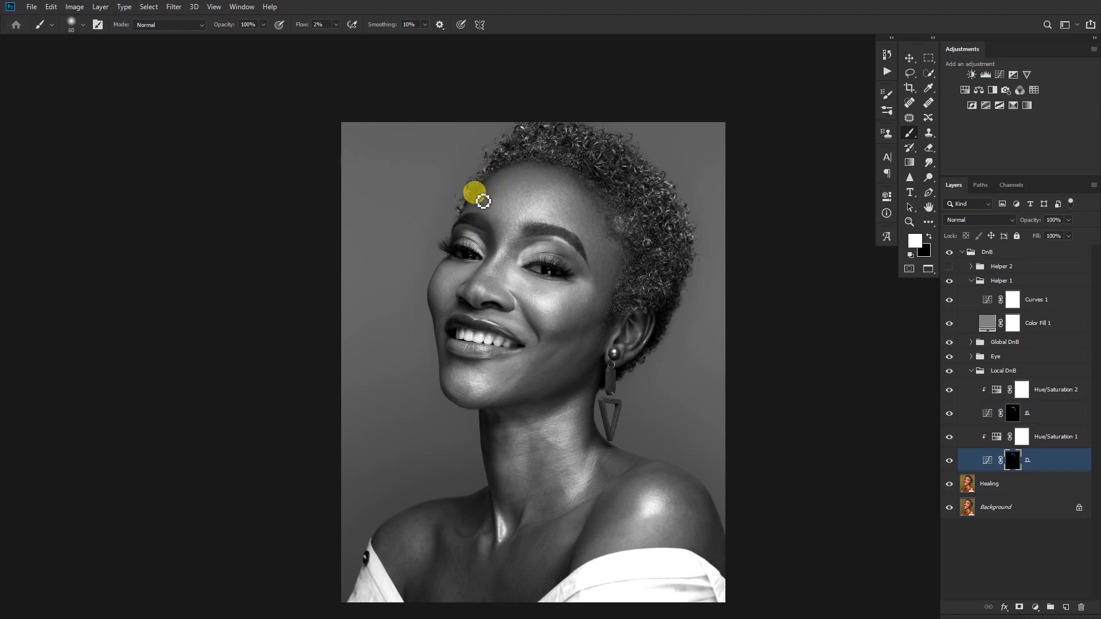
Burn the forehead highlights above the brow farther from the earring through the B curves mask with an 80 to 90 px brush.
left_click(1013, 413)
key("bracketright")
key("bracketright")
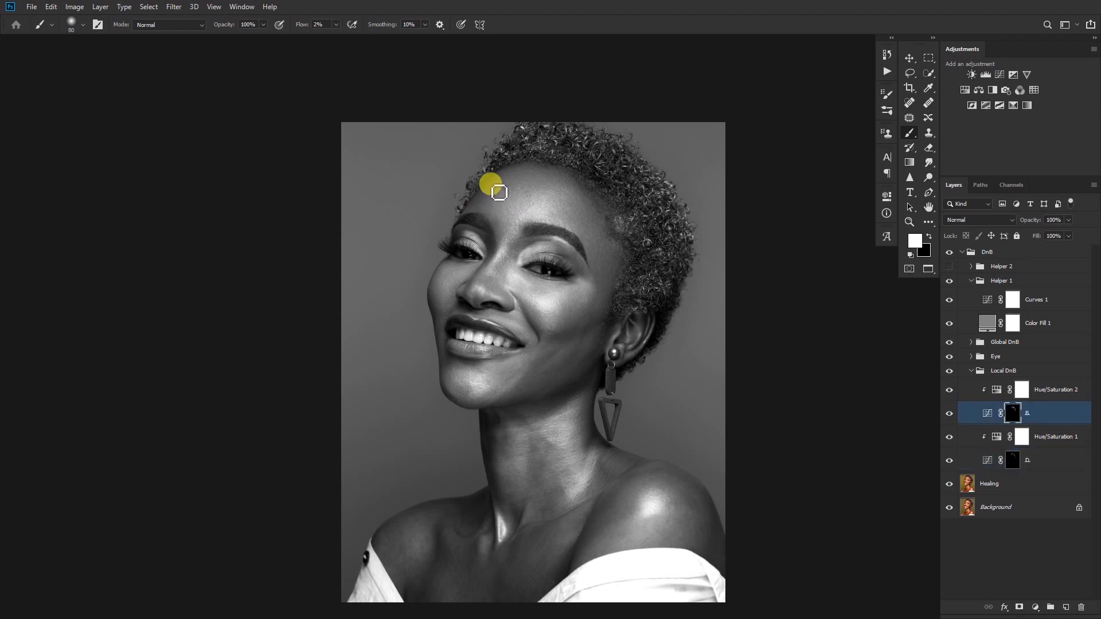
mouse_move(496, 189)
left_mouse_down()
mouse_move(523, 172)
mouse_move(483, 214)
left_mouse_up()
key("bracketleft")
key("bracketleft")
key("bracketright")
left_click_drag(542, 345, 497, 270)
left_click(514, 170)
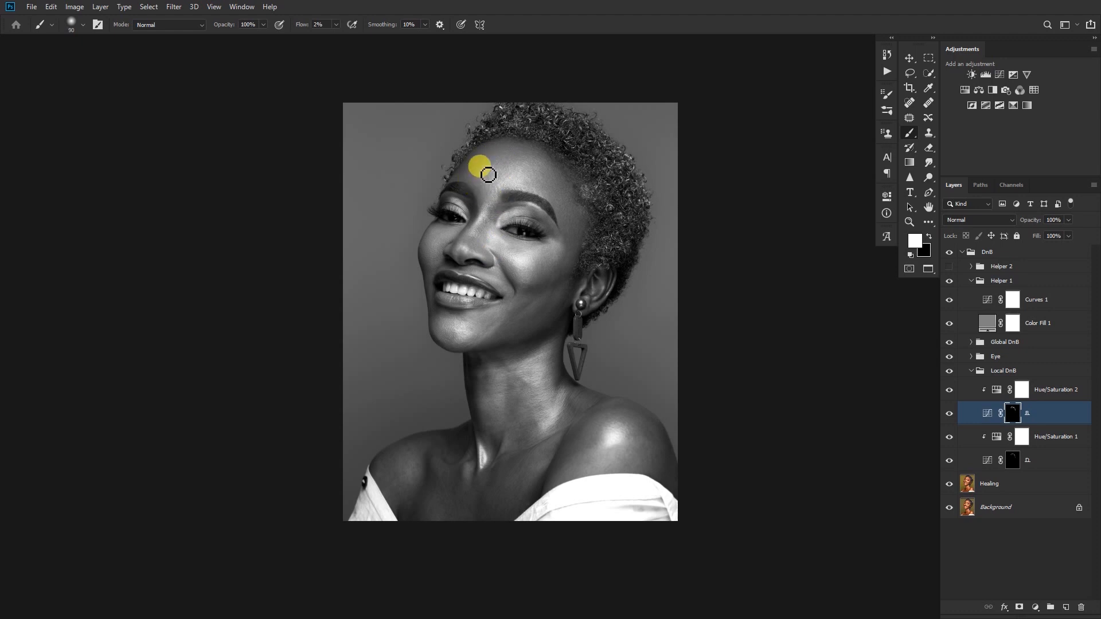
Dodge the forehead above the brow farther from the earring and down between the brows through the D curves mask.
left_click(1009, 460)
left_click(472, 185)
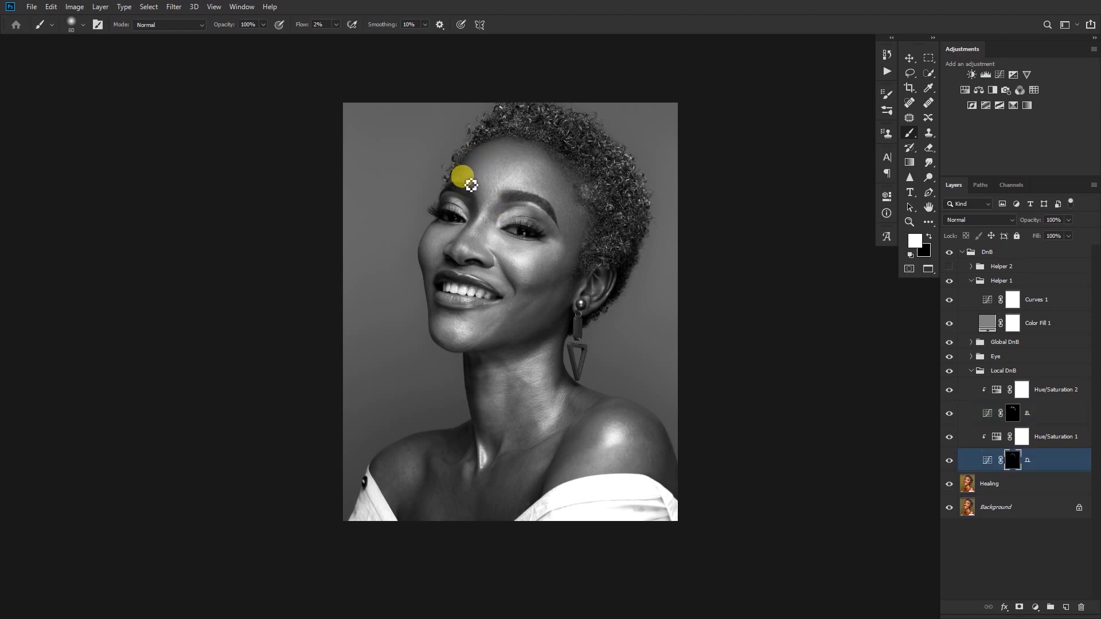
mouse_move(480, 170)
left_mouse_down()
mouse_move(463, 183)
mouse_move(544, 165)
mouse_move(541, 185)
mouse_move(561, 187)
mouse_move(576, 208)
mouse_move(583, 199)
mouse_move(573, 216)
mouse_move(587, 225)
mouse_move(488, 208)
left_mouse_up()
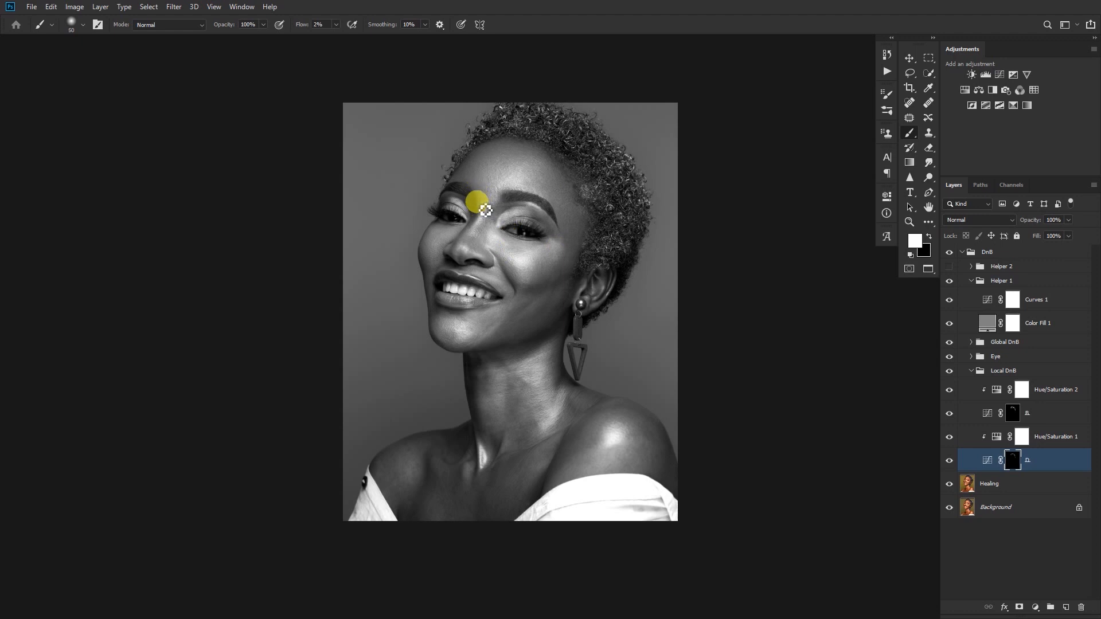
Burn the bright skin between the brows through the B curves mask and reduce the brush to about 35 px.
left_click(1017, 413)
mouse_move(479, 209)
left_mouse_down()
mouse_move(514, 230)
mouse_move(487, 199)
mouse_move(491, 235)
mouse_move(482, 171)
mouse_move(438, 157)
mouse_move(454, 141)
mouse_move(415, 163)
left_mouse_up()
key("bracketleft")
key("bracketleft")
key("bracketleft")
key("bracketleft")
key("bracketright")
key("bracketleft")
Select the D curves mask, hide the Helper 1 group to view the portrait in colour, and set the brush size to 60 px.
left_click(1012, 460)
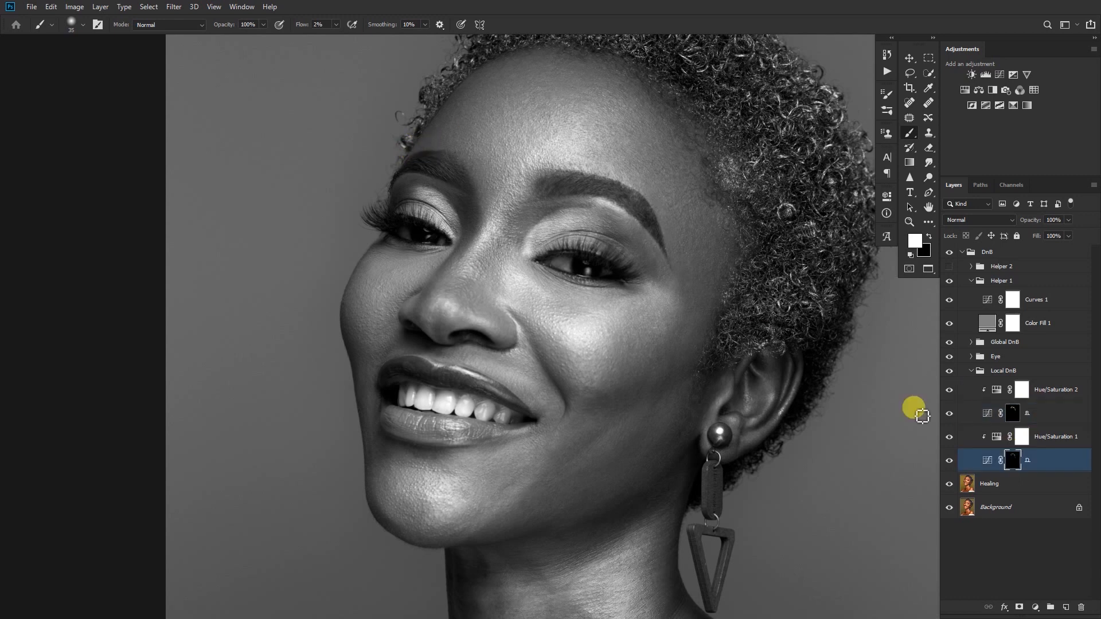
key("bracketleft")
left_click(950, 281)
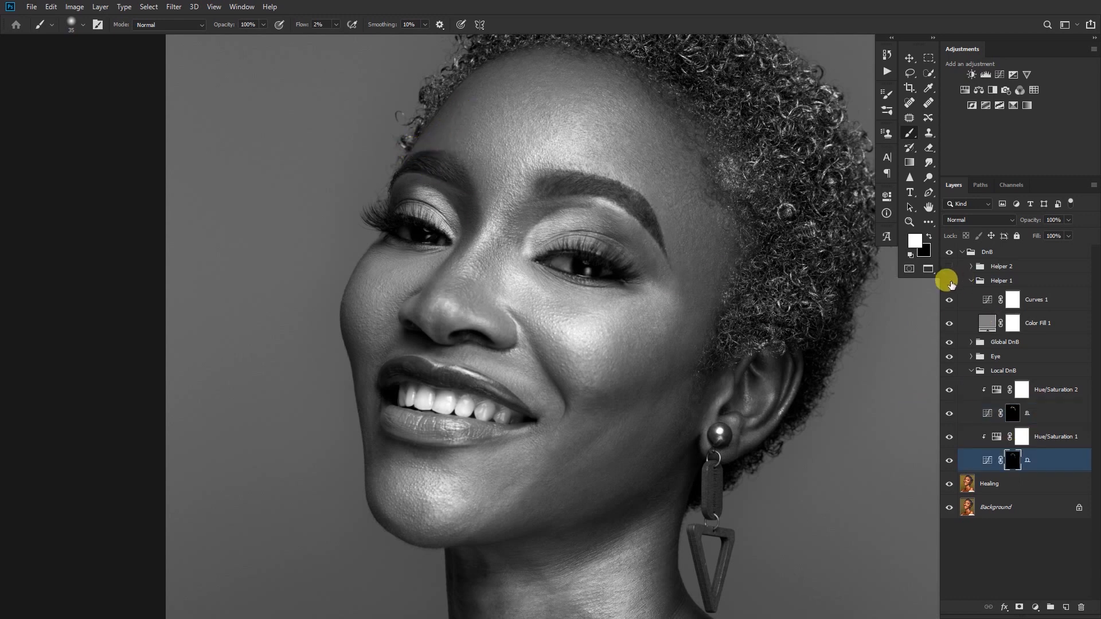
key("h")
mouse_move(509, 265)
left_mouse_down()
mouse_move(505, 306)
mouse_move(527, 244)
left_mouse_up()
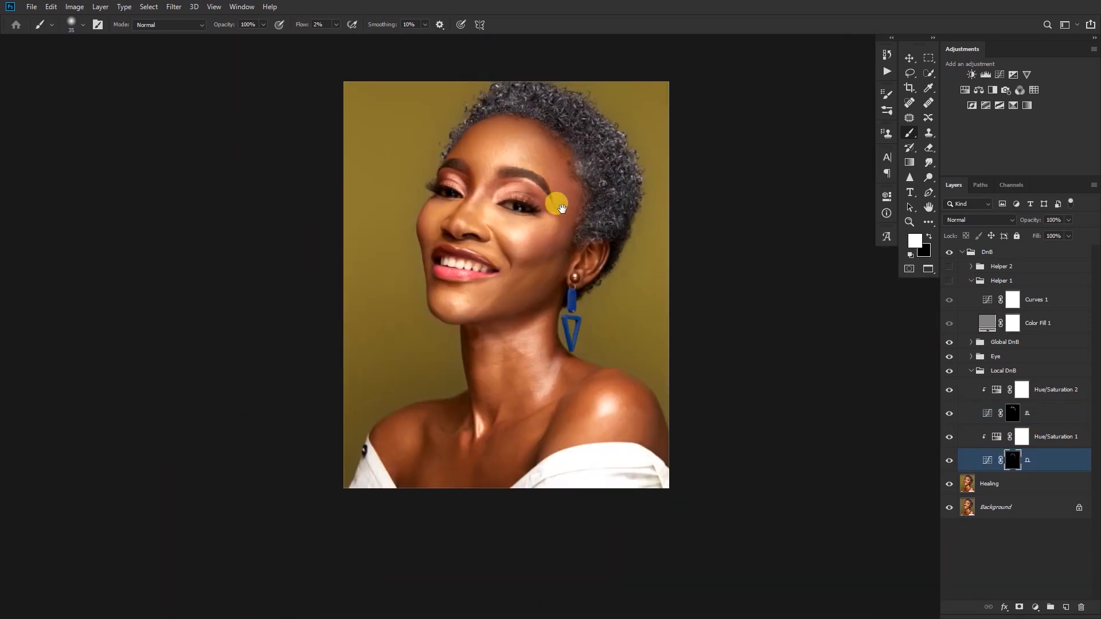
key("bracketright")
key("bracketright")
key("bracketright")
key("bracketright")
key("bracketright")
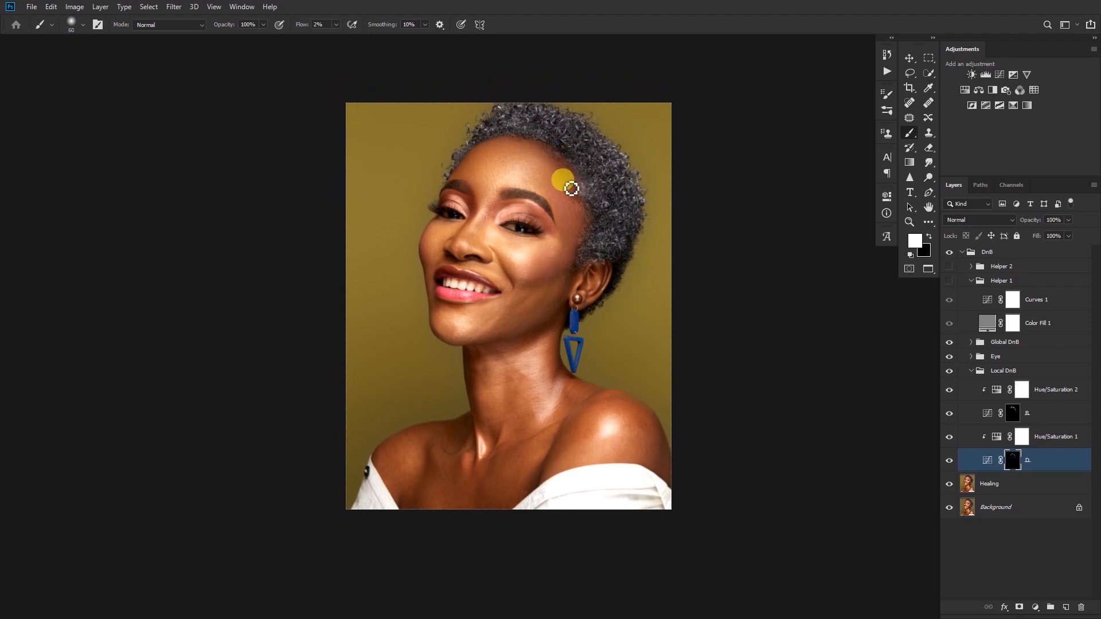
Select the B curves mask, enlarge the brush to 90 px, and show the Helper 1 group again.
key("alt+bracketright")
key("alt+bracketright")
key("bracketright")
key("bracketright")
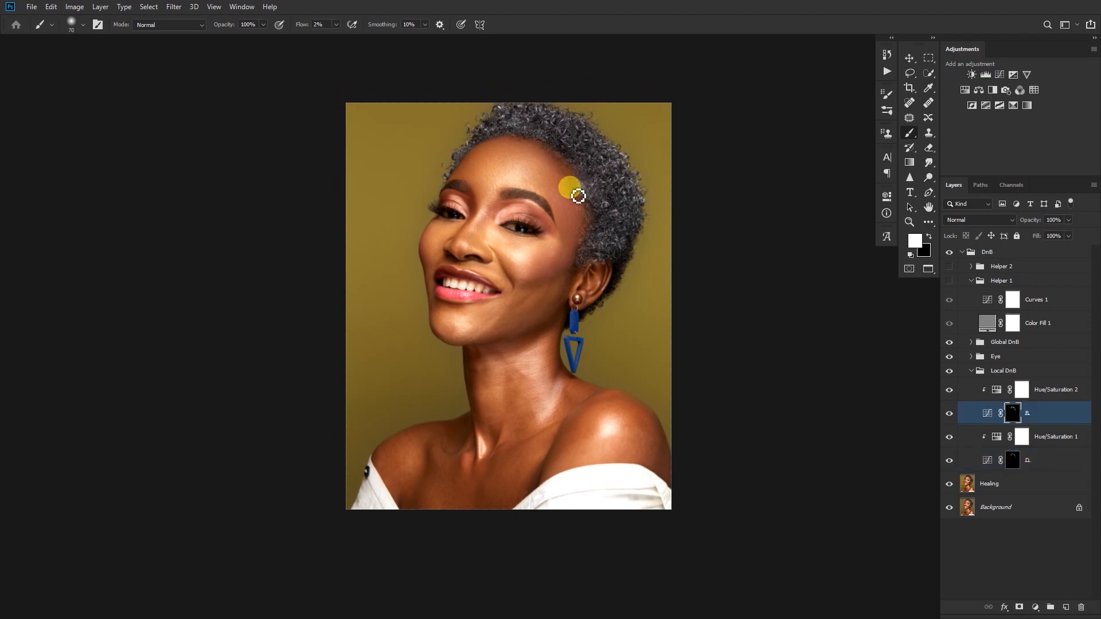
left_click(949, 280)
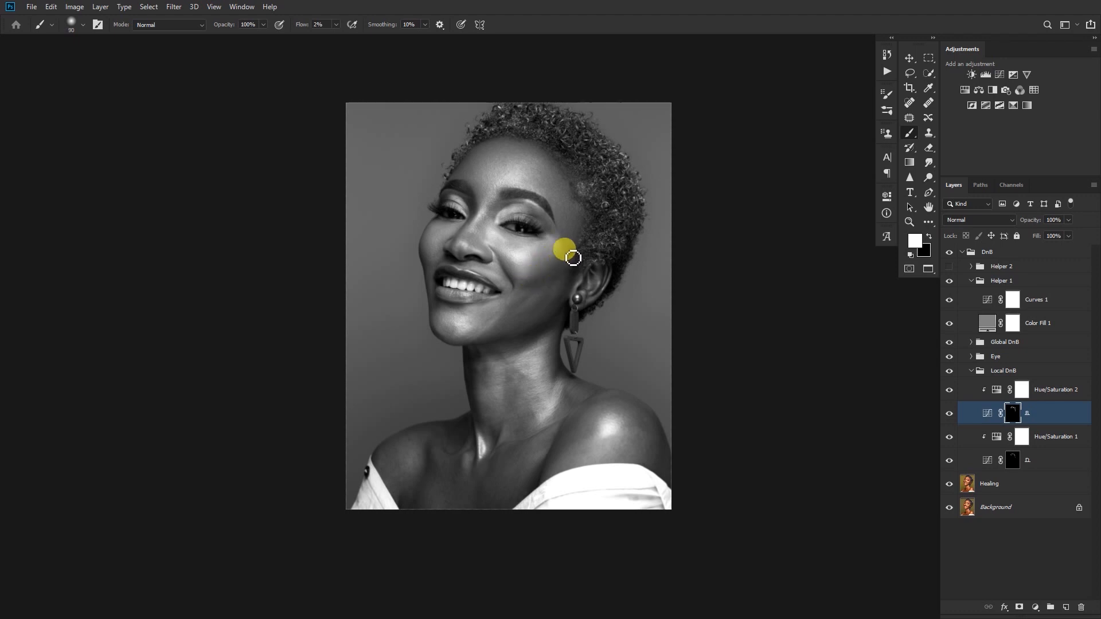
Select the D curves mask and reduce the brush to 70 px for the temple beside the eye.
left_click(1017, 461)
key("bracketleft")
key("bracketleft")
key("bracketleft")
key("bracketleft")
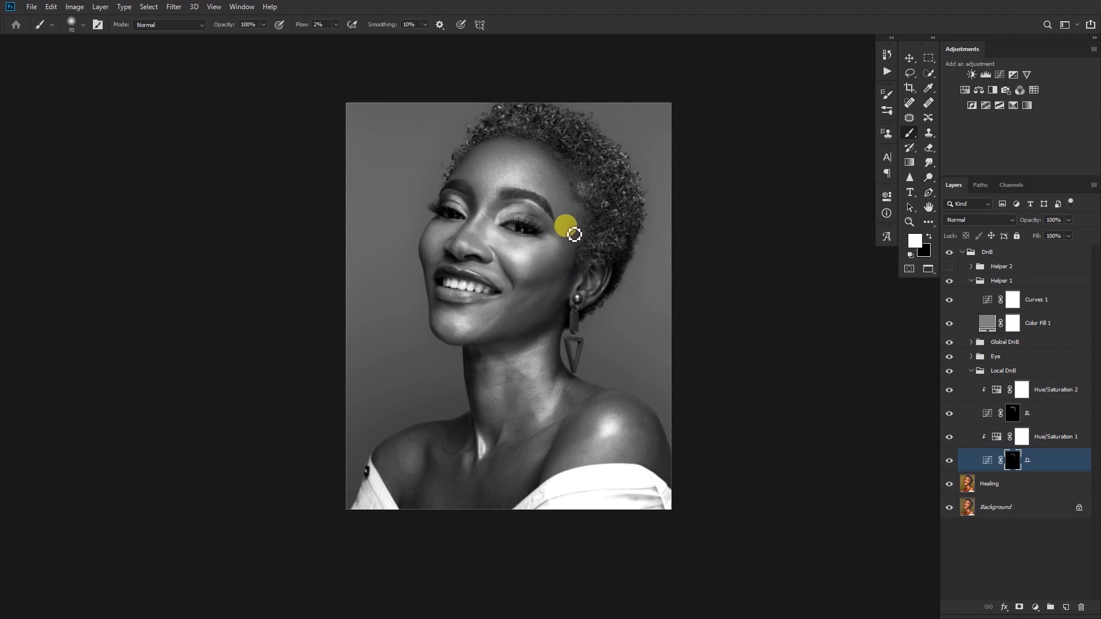
Burn the upper cheek and temple beside the eye through the B curves mask with an 80 px brush.
left_click(1013, 413)
key("bracketright")
key("bracketright")
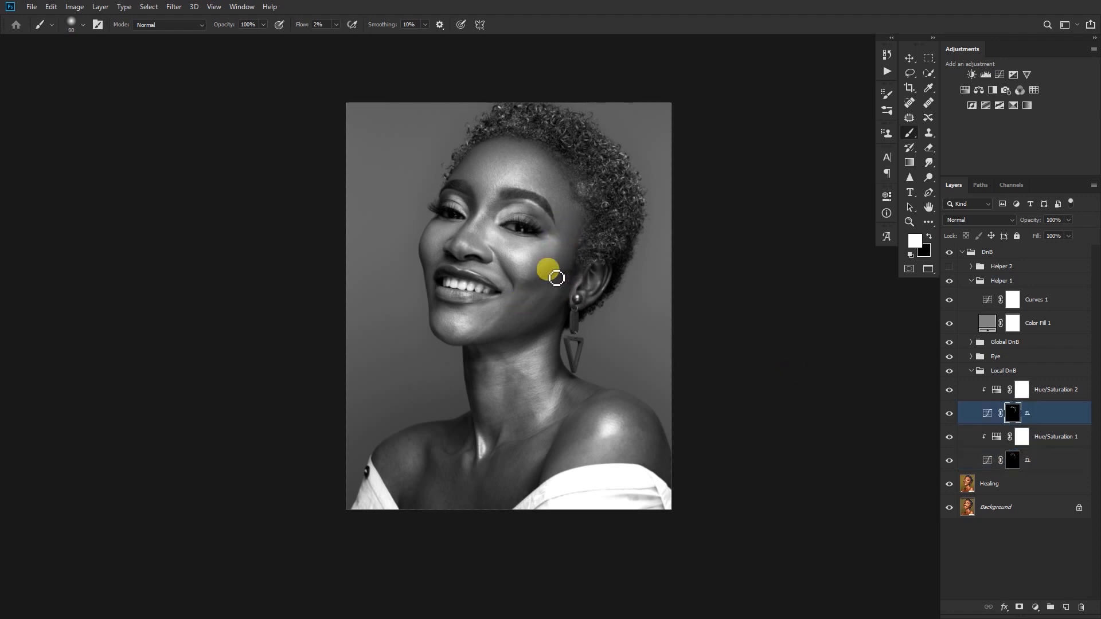
mouse_move(564, 249)
left_mouse_down()
mouse_move(517, 277)
mouse_move(535, 291)
mouse_move(525, 293)
mouse_move(561, 287)
mouse_move(550, 283)
mouse_move(582, 244)
mouse_move(540, 283)
mouse_move(513, 231)
mouse_move(554, 226)
mouse_move(558, 201)
left_mouse_up()
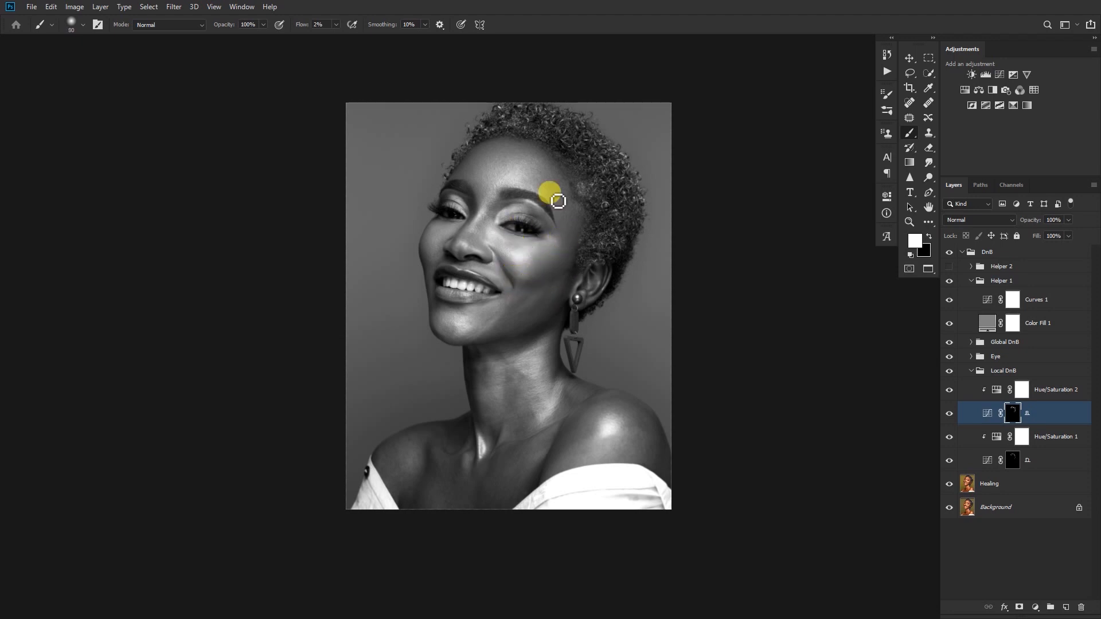
Dodge the skin between the outer eye corner and the ear through the D curves mask with a 50 px brush.
scroll(547, 287, "up", 2)
left_click_drag(559, 286, 658, 310)
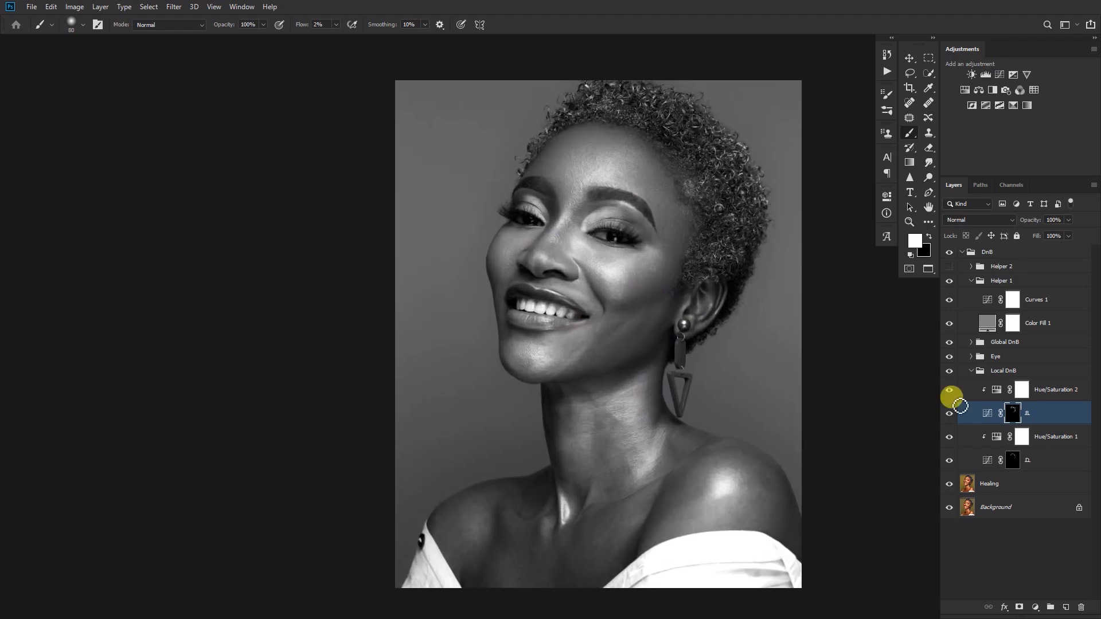
left_click(1009, 462)
key("bracketleft")
key("bracketleft")
key("bracketleft")
key("bracketleft")
key("bracketleft")
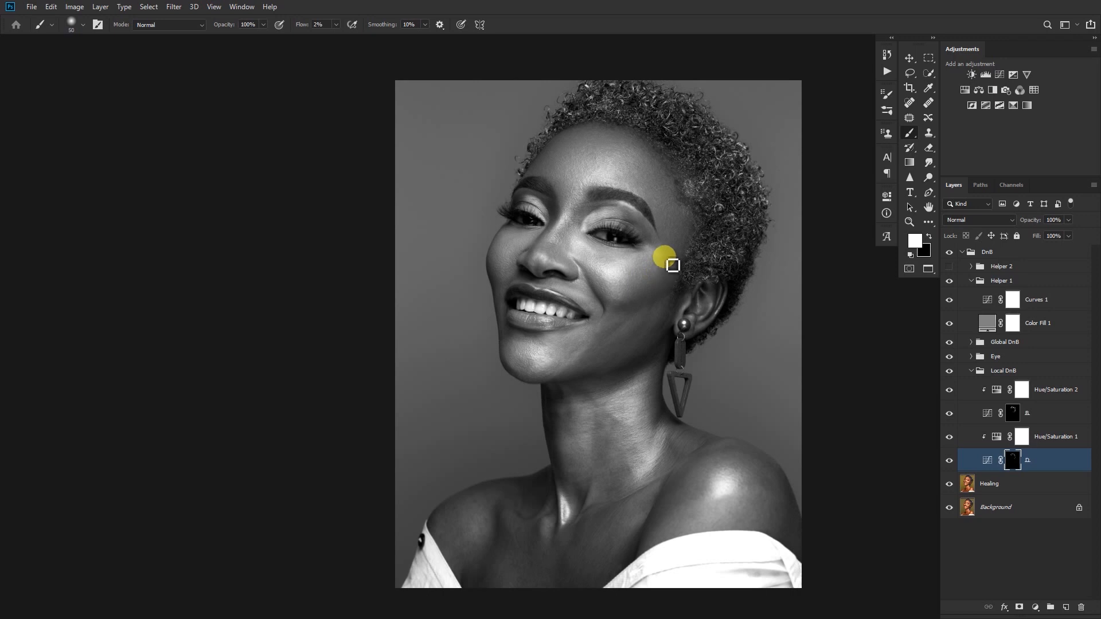
mouse_move(668, 256)
left_mouse_down()
mouse_move(658, 286)
mouse_move(667, 273)
mouse_move(667, 286)
mouse_move(650, 290)
mouse_move(646, 279)
mouse_move(666, 260)
mouse_move(631, 287)
mouse_move(669, 278)
left_mouse_up()
Select the B curves mask with a 70 px brush, hide the Helper 1 group, and burn the cheek beside the smile line.
left_click(1013, 413)
key("bracketleft")
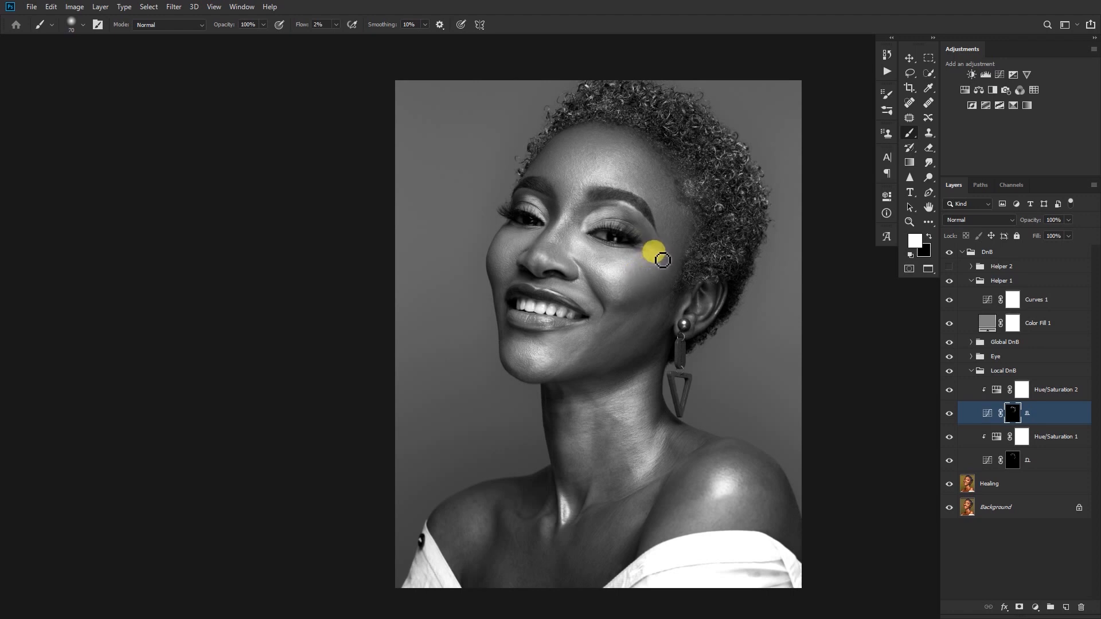
left_click(949, 281)
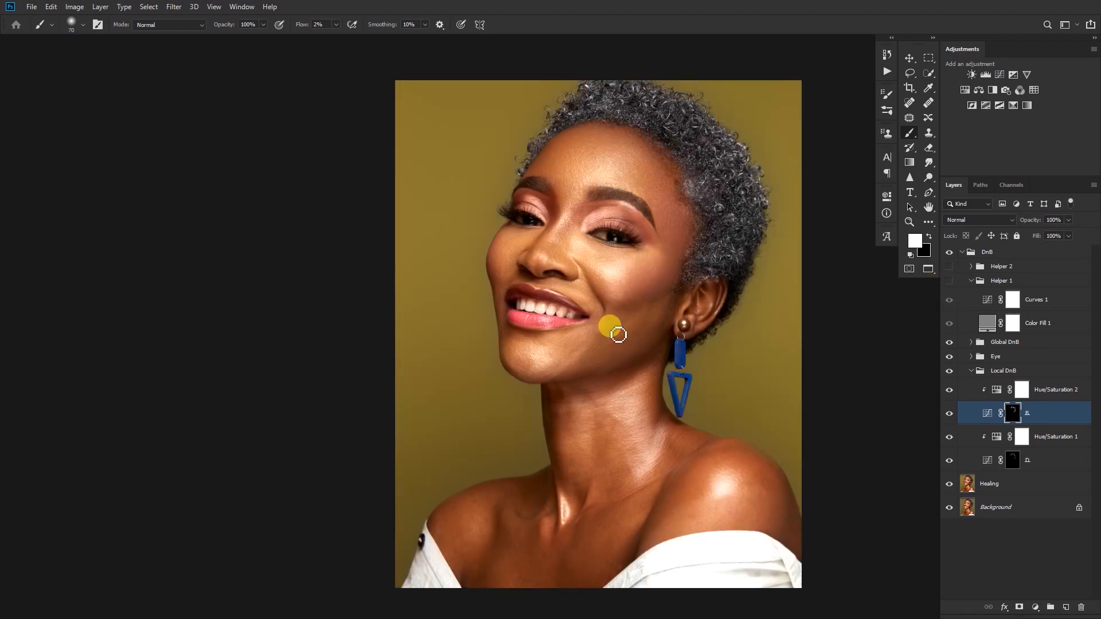
left_click_drag(608, 308, 574, 310)
mouse_move(664, 316)
left_mouse_down()
mouse_move(612, 261)
mouse_move(612, 276)
mouse_move(597, 265)
mouse_move(629, 241)
left_mouse_up()
Select the D curves mask and enlarge the brush to 125 px.
left_click(1013, 461)
key("bracketleft")
key("bracketright")
key("bracketright")
key("bracketright")
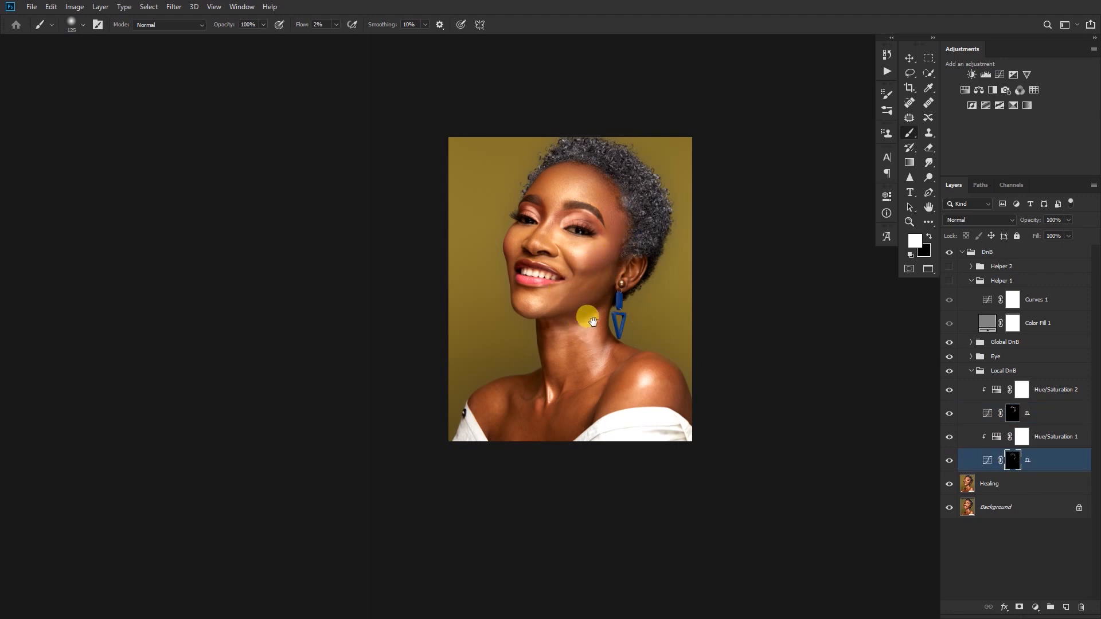
scroll(585, 327, "up", 5)
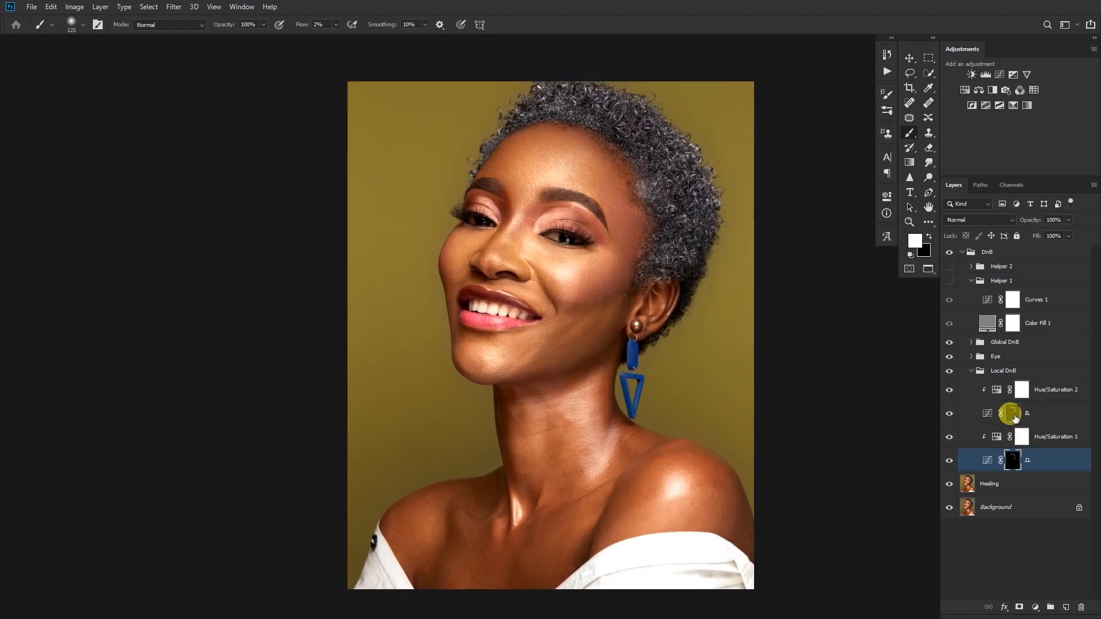
Burn the jaw and the skin just beneath it through the B curves mask with an 80 px brush.
left_click(1013, 414)
key("bracketleft")
key("bracketleft")
key("bracketleft")
mouse_move(576, 338)
left_mouse_down()
mouse_move(617, 309)
mouse_move(572, 392)
left_mouse_up()
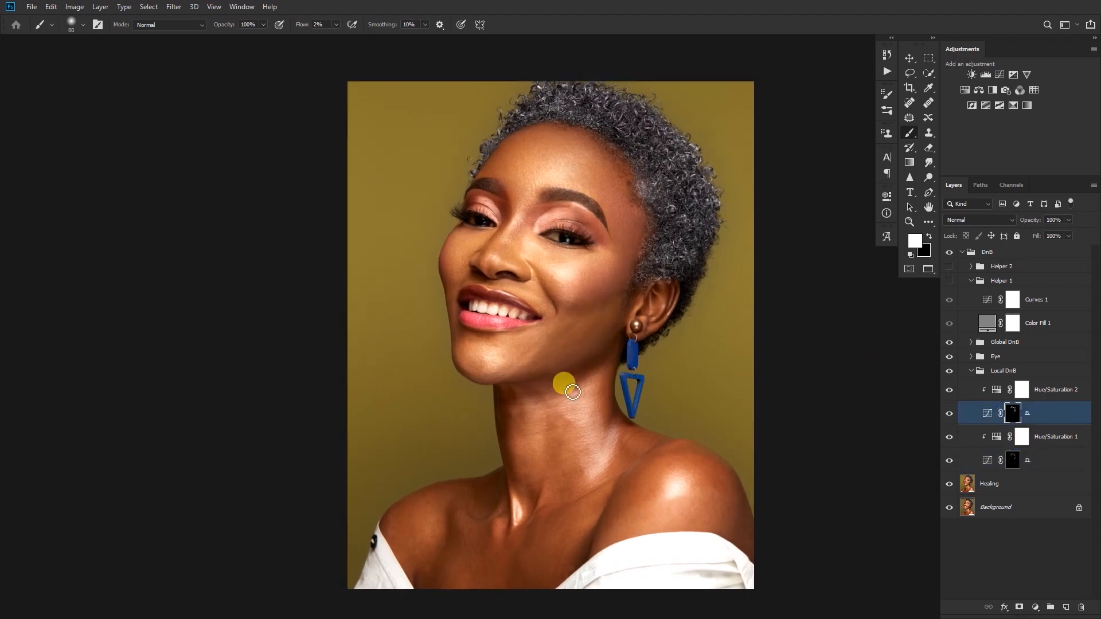
Dodge from the lower cheek up toward the temple through the D curves mask with a smaller brush.
left_click(1013, 460)
key("bracketleft")
mouse_move(577, 339)
left_mouse_down()
mouse_move(608, 325)
mouse_move(554, 385)
mouse_move(643, 341)
mouse_move(625, 334)
mouse_move(602, 359)
mouse_move(620, 327)
mouse_move(572, 364)
mouse_move(604, 336)
mouse_move(587, 367)
mouse_move(613, 383)
mouse_move(609, 307)
mouse_move(568, 310)
mouse_move(578, 304)
mouse_move(563, 299)
mouse_move(587, 278)
mouse_move(570, 297)
mouse_move(595, 291)
mouse_move(635, 247)
mouse_move(577, 303)
mouse_move(557, 303)
mouse_move(616, 247)
left_mouse_up()
key("bracketleft")
Show the Helper 1 group and burn the lower cheek near the earring through the B curves mask.
left_click(949, 280)
scroll(605, 344, "down", 2)
left_click(1013, 413)
key("bracketright")
key("bracketright")
key("bracketleft")
mouse_move(586, 285)
left_mouse_down()
mouse_move(551, 296)
mouse_move(578, 269)
mouse_move(608, 261)
mouse_move(550, 290)
mouse_move(591, 246)
left_mouse_up()
key("bracketright")
key("bracketright")
key("bracketleft")
Dodge the dark patches on the lower cheek and jawline through the D curves mask with a 40 px brush.
left_click(996, 458)
key("bracketleft")
key("bracketleft")
left_click(589, 270)
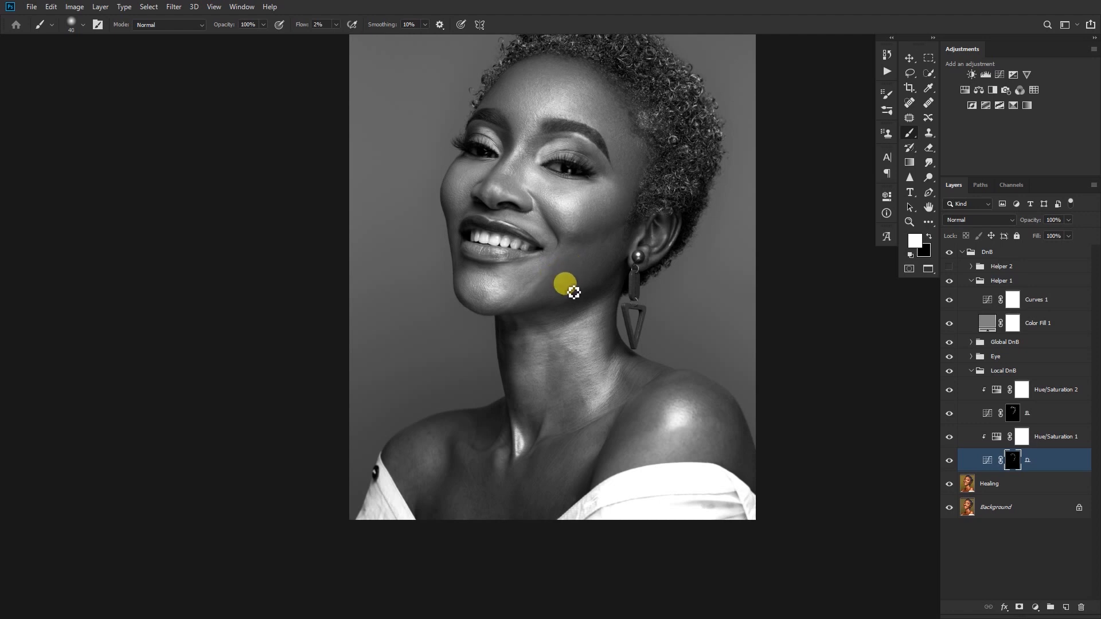
left_click_drag(575, 288, 573, 297)
Burn the lower cheek and the skin in front of the earlobe through the B curves mask with a 45 px brush.
key("bracketright")
key("bracketright")
left_click(1007, 415)
left_click(591, 271)
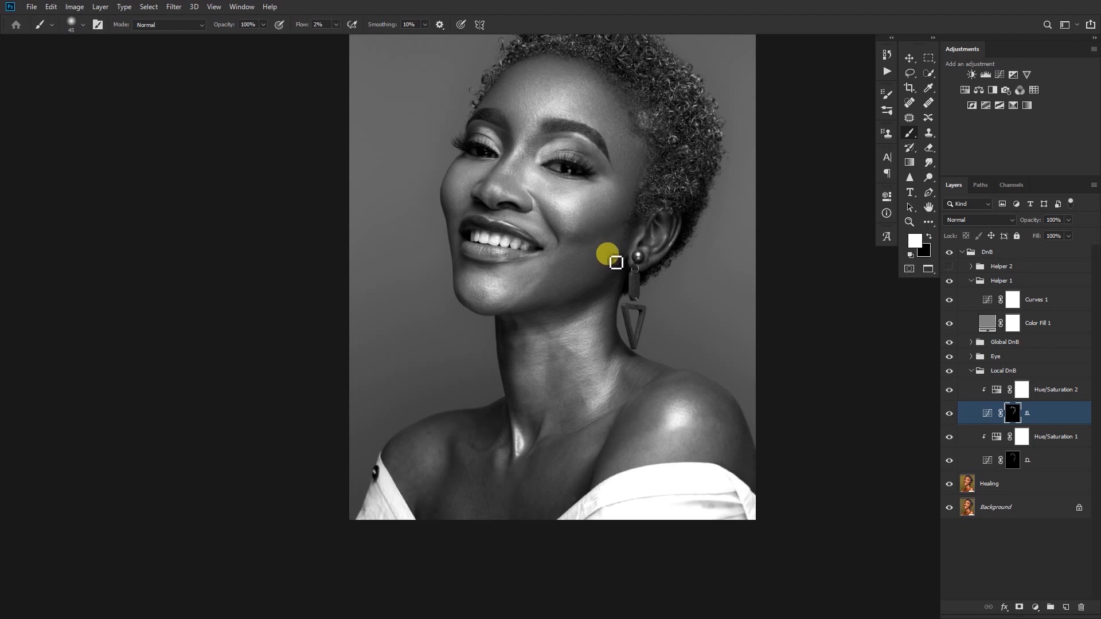
mouse_move(614, 252)
left_mouse_down()
mouse_move(566, 266)
mouse_move(585, 251)
mouse_move(567, 266)
mouse_move(567, 372)
mouse_move(603, 282)
mouse_move(574, 267)
mouse_move(556, 275)
mouse_move(555, 290)
mouse_move(629, 253)
mouse_move(627, 263)
mouse_move(610, 246)
left_mouse_up()
Select the D curves mask, set the brush to 40 px, and hide and collapse the Helper 1 group.
left_click(1012, 456)
key("bracketright")
key("bracketright")
key("bracketleft")
key("bracketleft")
key("bracketleft")
left_click(950, 281)
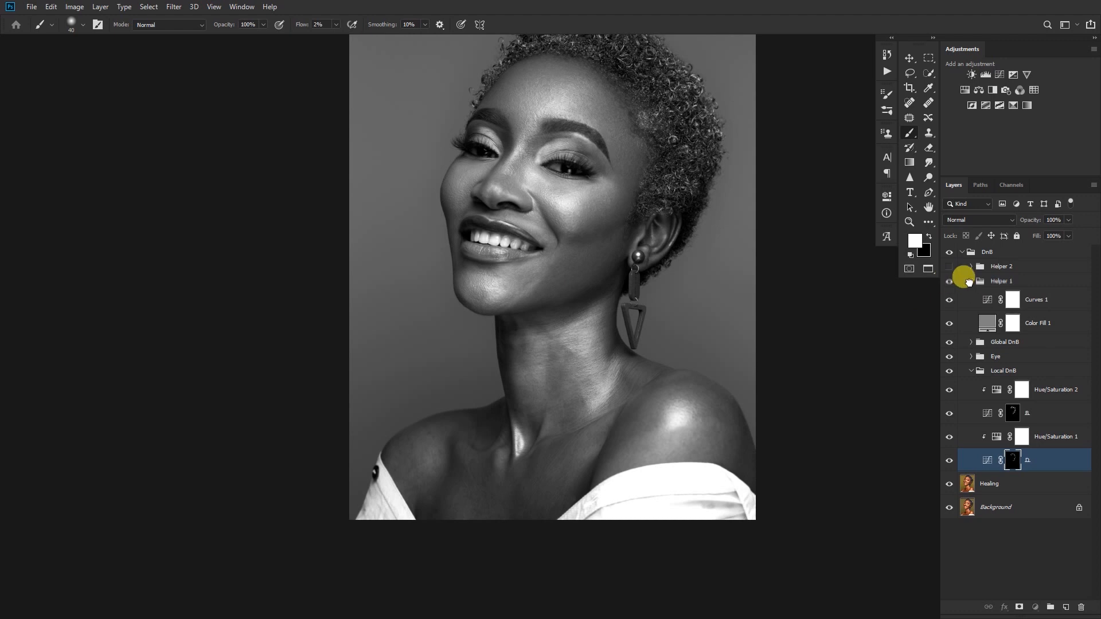
left_click(971, 280)
Burn the cheek in front of the ear through the B curves mask with a 40 px brush.
left_click(1002, 370)
mouse_move(634, 259)
left_mouse_down()
mouse_move(619, 233)
mouse_move(609, 287)
left_mouse_up()
scroll(609, 287, "up", 3)
key("bracketleft")
key("bracketleft")
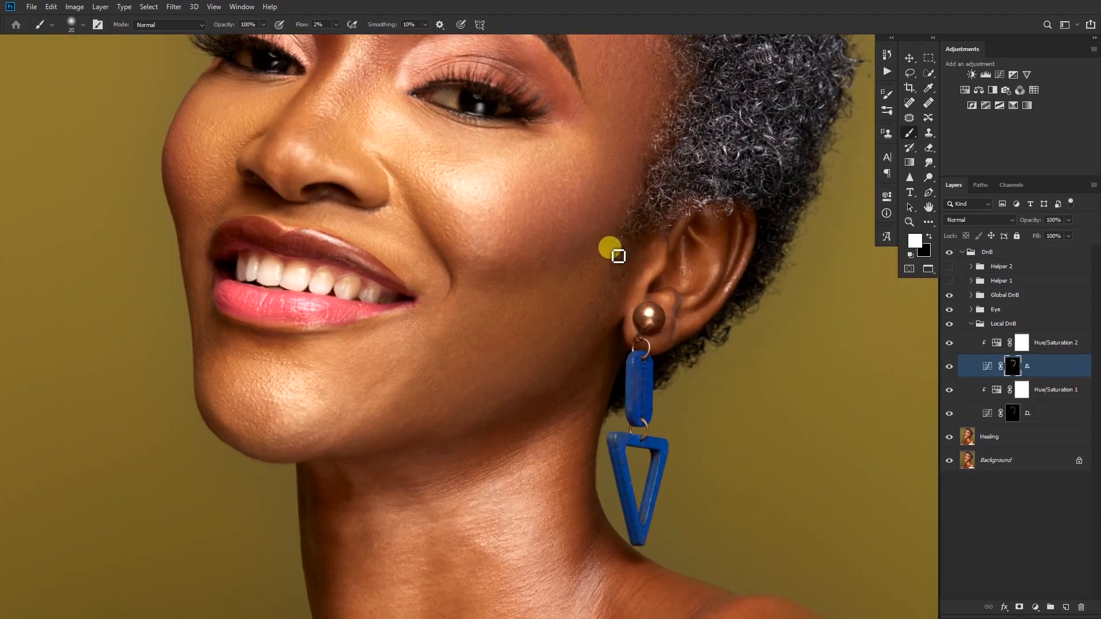
key("bracketright")
key("bracketright")
mouse_move(591, 283)
left_mouse_down()
mouse_move(549, 300)
mouse_move(557, 278)
mouse_move(563, 294)
mouse_move(589, 268)
mouse_move(561, 311)
mouse_move(612, 253)
left_mouse_up()
Dodge from the cheek down toward the chin through the D curves mask, ending with a 30 px brush.
left_click(1010, 413)
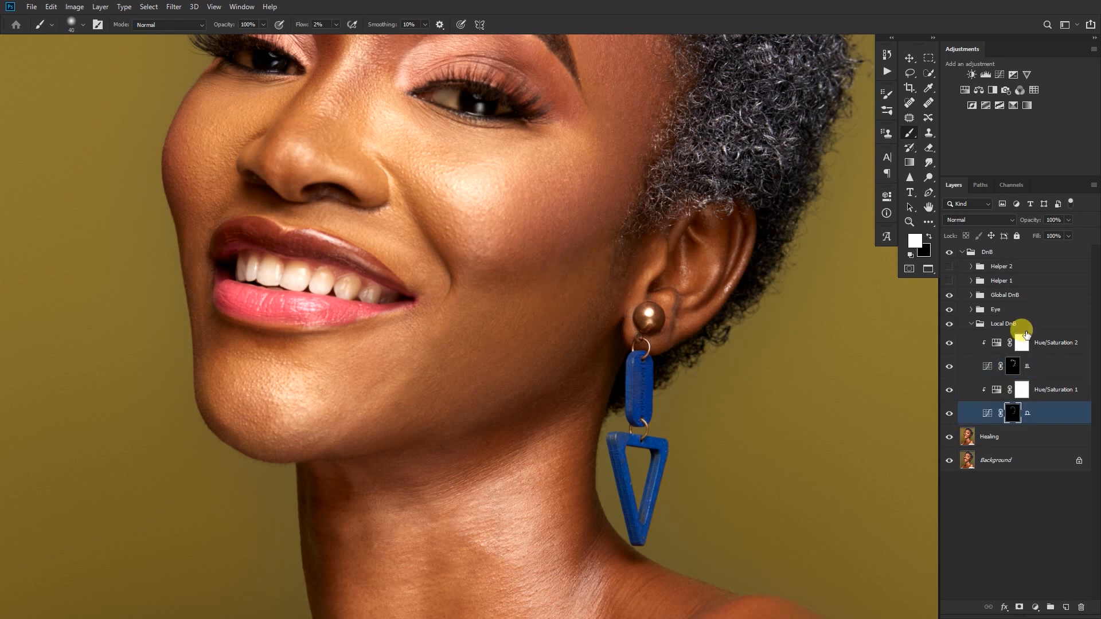
key("bracketleft")
key("bracketleft")
mouse_move(551, 297)
left_mouse_down()
mouse_move(589, 297)
mouse_move(590, 277)
mouse_move(575, 298)
mouse_move(598, 256)
mouse_move(605, 269)
mouse_move(586, 300)
mouse_move(618, 265)
mouse_move(603, 326)
mouse_move(563, 373)
mouse_move(515, 366)
mouse_move(513, 347)
mouse_move(496, 353)
mouse_move(460, 364)
mouse_move(441, 390)
mouse_move(413, 391)
mouse_move(397, 410)
mouse_move(409, 422)
mouse_move(387, 386)
left_mouse_up()
key("bracketright")
key("bracketright")
key("bracketleft")
Show the Helper 1 group and burn the jawline beside the chin through the B curves mask.
left_click(949, 281)
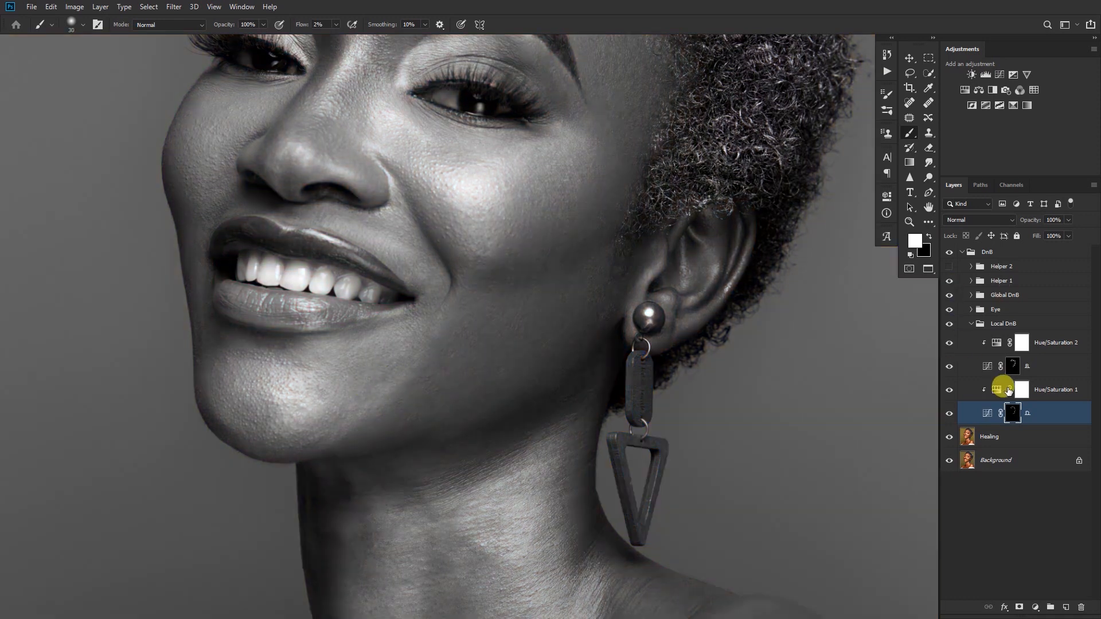
left_click(1010, 367)
mouse_move(472, 417)
left_mouse_down()
mouse_move(522, 402)
mouse_move(495, 413)
mouse_move(584, 349)
mouse_move(579, 329)
mouse_move(507, 412)
mouse_move(571, 377)
mouse_move(547, 392)
mouse_move(608, 311)
mouse_move(562, 347)
mouse_move(603, 295)
mouse_move(604, 265)
mouse_move(610, 316)
mouse_move(574, 345)
mouse_move(491, 307)
mouse_move(511, 327)
mouse_move(416, 436)
left_mouse_up()
key("bracketright")
key("bracketright")
Dodge the dark areas along the jaw through the D curves mask with a 25 px brush.
left_click(1012, 413)
key("bracketleft")
key("bracketleft")
mouse_move(450, 373)
left_mouse_down()
mouse_move(608, 408)
mouse_move(653, 393)
left_mouse_up()
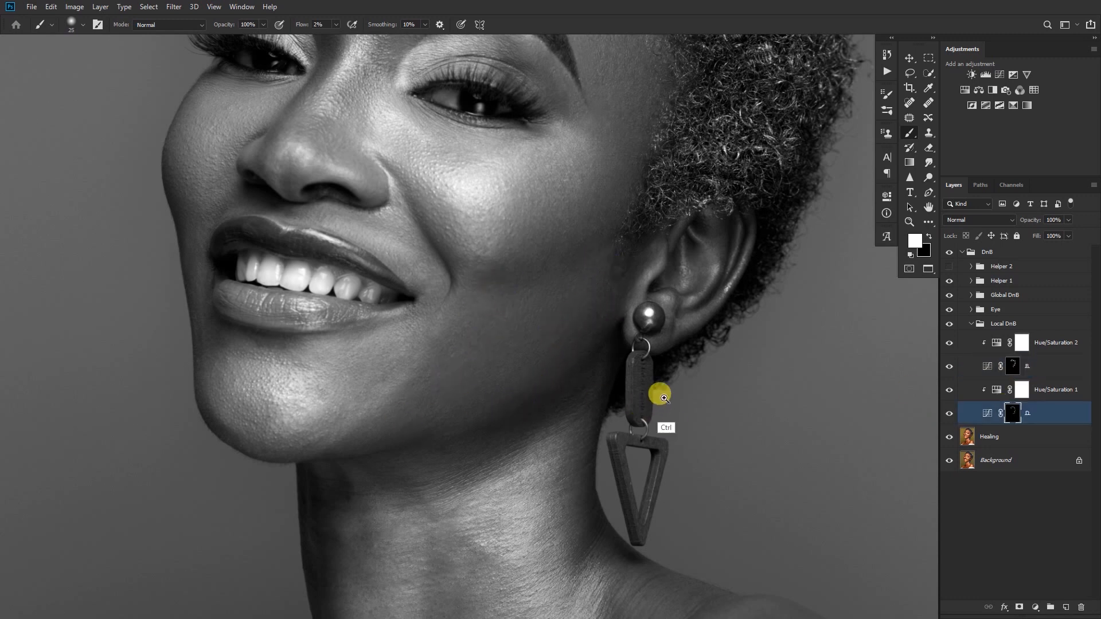
Burn the lower cheek near the earring through the B curves mask with a much larger brush.
key("ctrl+minus")
left_click(596, 411, "ctrl")
left_click(1012, 366)
key("bracketright")
key("bracketright")
key("bracketright")
key("bracketright")
key("bracketright")
key("bracketright")
key("bracketright")
key("bracketright")
mouse_move(589, 308)
left_mouse_down()
mouse_move(572, 335)
mouse_move(613, 307)
mouse_move(569, 336)
mouse_move(621, 296)
mouse_move(602, 326)
mouse_move(584, 304)
mouse_move(614, 290)
left_mouse_up()
Hide the Helper 1 group and dodge the lower cheek through the D curves mask with a 60 px brush.
left_click(949, 280)
left_click(1012, 413)
key("bracketleft")
key("bracketleft")
left_click_drag(610, 308, 573, 316)
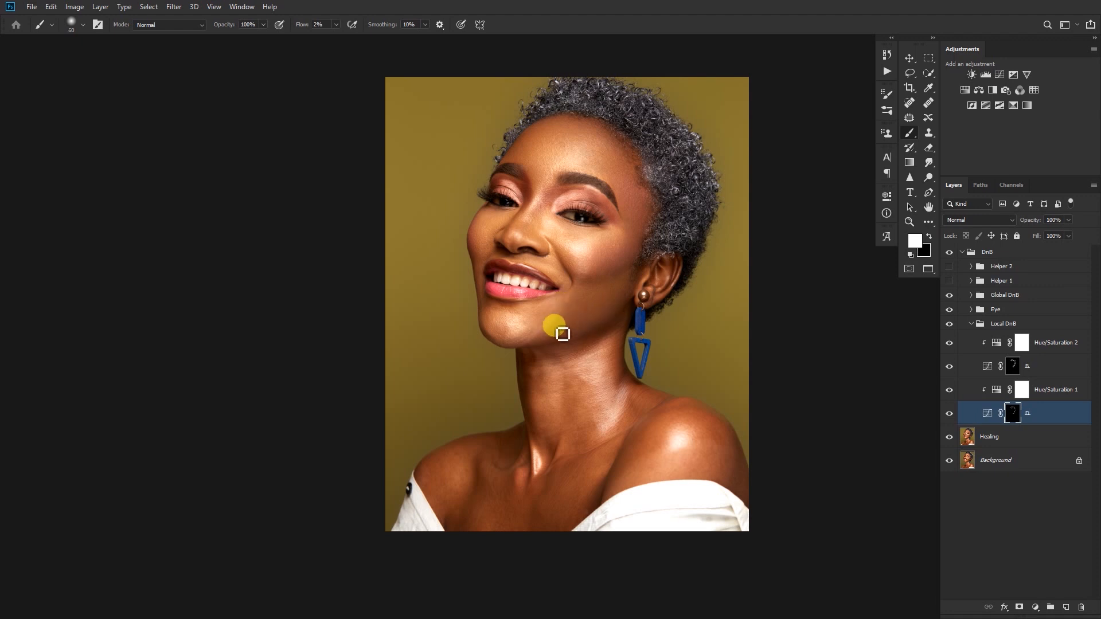
Dodge the jawline and the chin through the D curves mask, varying the brush size.
key("]")
key("]")
left_click_drag(565, 339, 590, 315)
mouse_move(522, 332)
left_mouse_down()
mouse_move(646, 232)
mouse_move(597, 301)
mouse_move(494, 348)
mouse_move(575, 311)
mouse_move(541, 322)
mouse_move(557, 312)
mouse_move(532, 346)
mouse_move(570, 312)
mouse_move(552, 342)
mouse_move(561, 327)
mouse_move(531, 350)
mouse_move(560, 318)
mouse_move(570, 321)
mouse_move(534, 342)
left_mouse_up()
key("[")
key("[")
key("]")
key("[")
key("[")
Select the B curves mask and reduce the brush size.
left_click(1013, 367)
key("]")
key("[")
key("[")
Dodge the lower edge of the chin and the adjoining jaw through the D curves mask.
left_click(1013, 413)
key("]")
key("]")
key("[")
key("[")
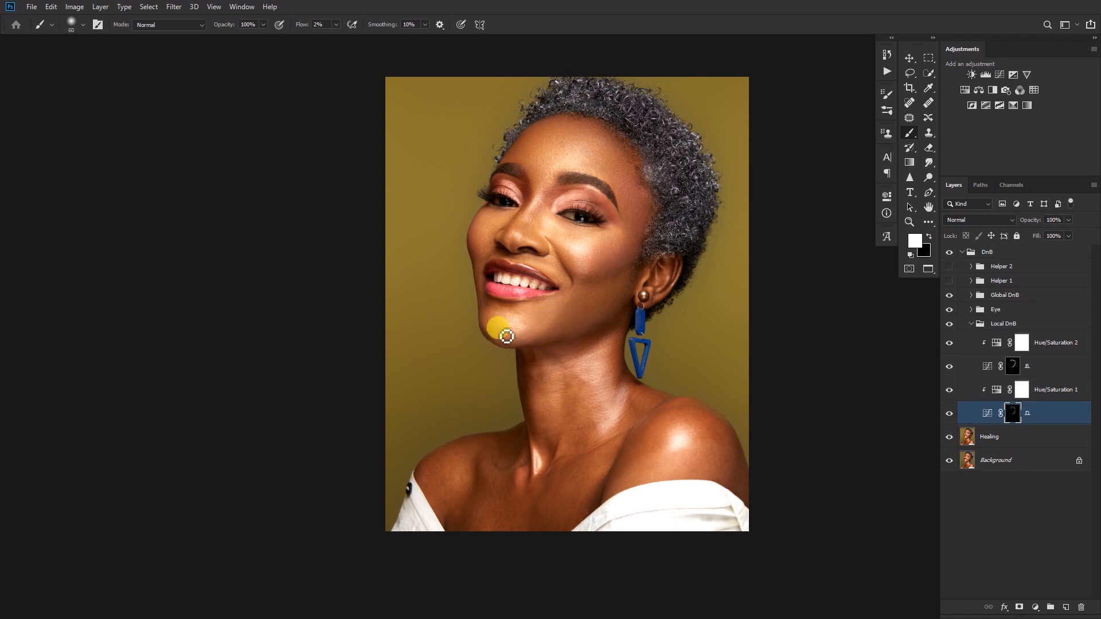
key("bracketright")
mouse_move(509, 343)
left_mouse_down()
mouse_move(496, 323)
mouse_move(510, 338)
mouse_move(526, 325)
mouse_move(540, 339)
mouse_move(516, 347)
mouse_move(539, 329)
left_mouse_up()
Select the B curves mask, burn from the chin toward the cheek, and enlarge the brush.
left_click(1013, 366)
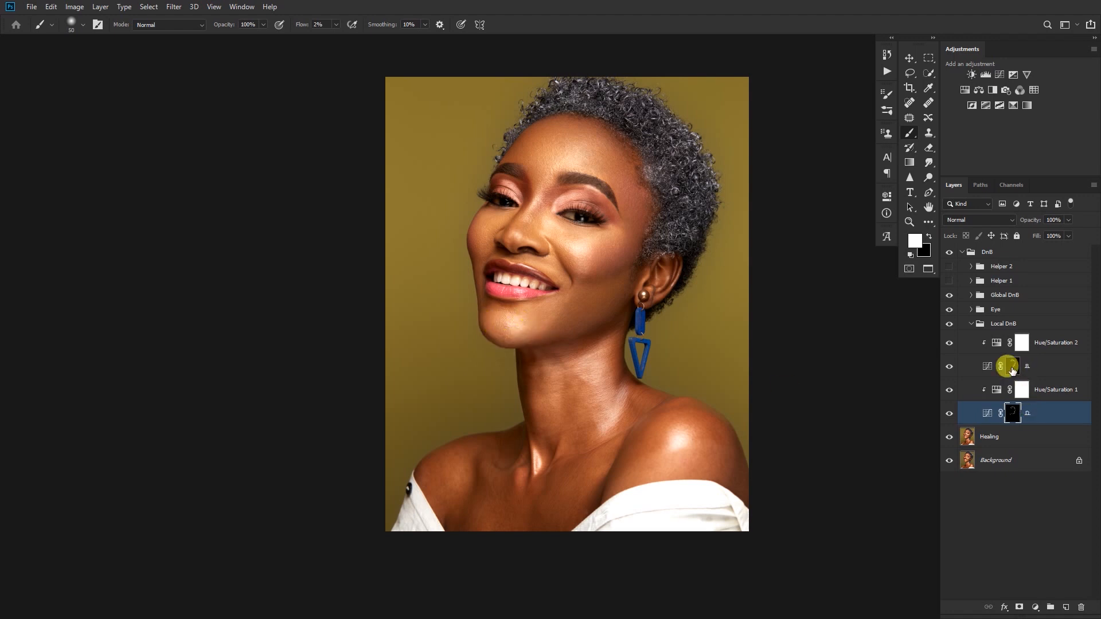
left_click(522, 346, "ctrl")
mouse_move(532, 326)
left_mouse_down()
mouse_move(542, 318)
mouse_move(445, 335)
mouse_move(507, 339)
mouse_move(639, 264)
mouse_move(673, 299)
mouse_move(683, 337)
mouse_move(635, 320)
mouse_move(661, 303)
mouse_move(666, 325)
mouse_move(713, 274)
left_mouse_up()
key("bracketright")
key("bracketright")
key("bracketright")
key("bracketright")
key("bracketright")
key("bracketleft")
Switch to the D curves mask, reduce the brush, and dodge the lower part of the face.
key("alt+bracketleft")
key("alt+bracketleft")
key("bracketleft")
key("bracketleft")
key("bracketleft")
key("bracketright")
mouse_move(690, 343)
left_mouse_down()
mouse_move(563, 319)
mouse_move(642, 337)
mouse_move(589, 315)
mouse_move(597, 334)
mouse_move(564, 352)
mouse_move(585, 350)
mouse_move(659, 287)
left_mouse_up()
Toggle the Local DnB group to compare, and dodge the face edge beside the chin through the D curves mask with a 60 px brush.
left_click(947, 325)
key("bracketright")
key("bracketright")
key("bracketright")
key("bracketright")
key("bracketright")
key("bracketright")
key("bracketright")
key("bracketleft")
key("bracketleft")
left_click_drag(482, 327, 486, 323)
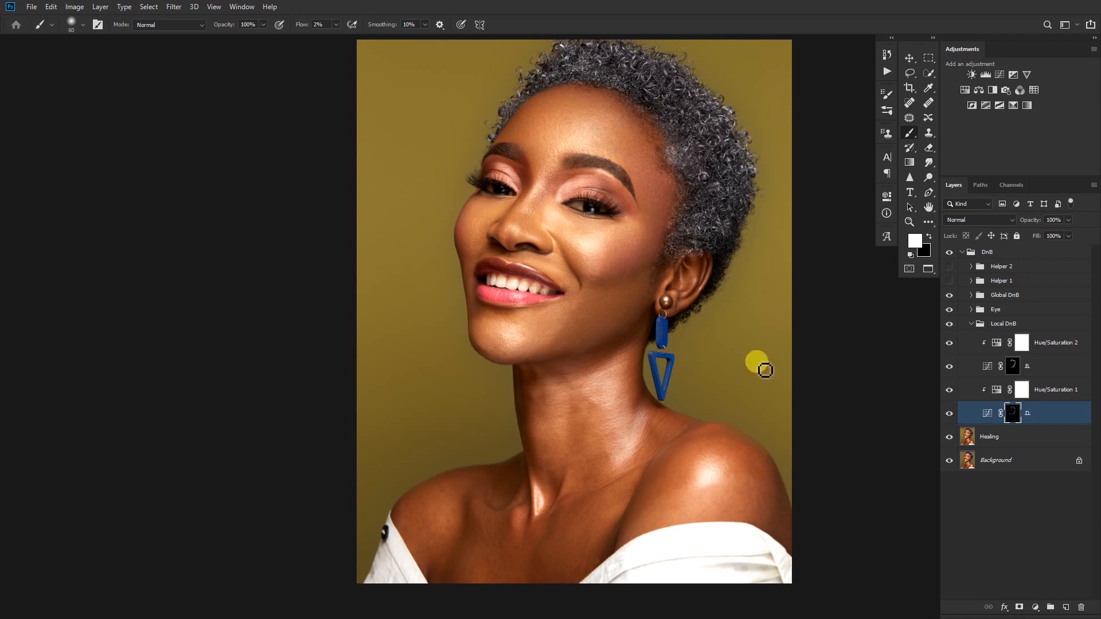
Select the B curves mask, enlarge the brush, and burn the lower part of the chin.
left_click(1008, 366)
key("bracketright")
key("bracketright")
mouse_move(486, 346)
left_mouse_down()
mouse_move(522, 342)
mouse_move(497, 383)
mouse_move(512, 366)
left_mouse_up()
Reduce the brush size for finer burning on the B curves mask around the chin and jaw.
scroll(547, 339, "up", 3)
key("bracketleft")
key("bracketleft")
key("bracketleft")
key("bracketleft")
key("bracketleft")
key("bracketleft")
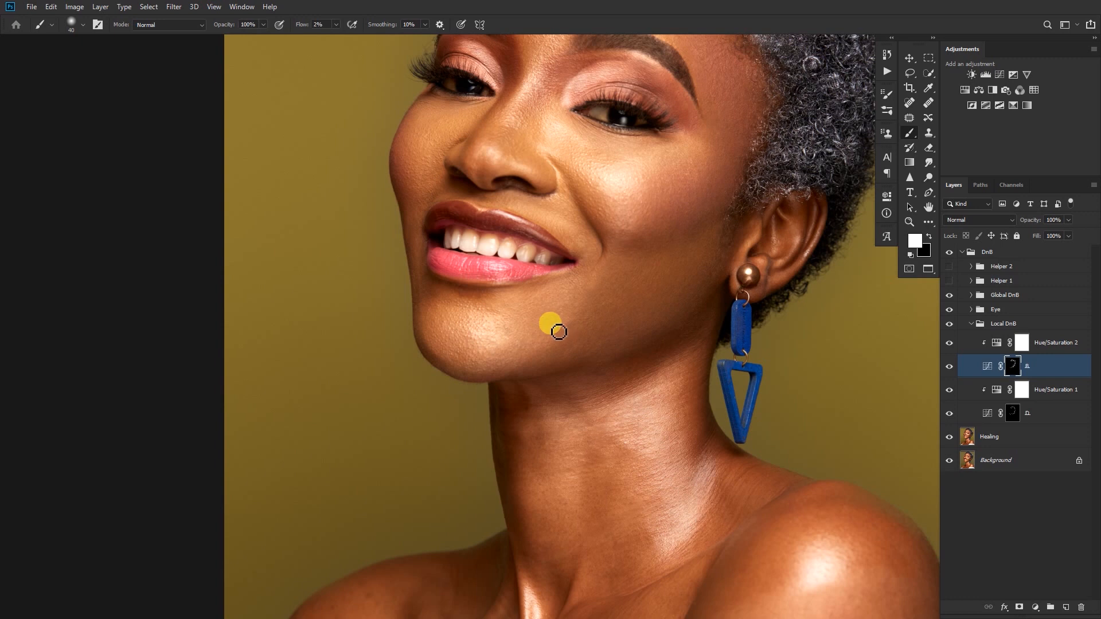
scroll(487, 347, "down", 4)
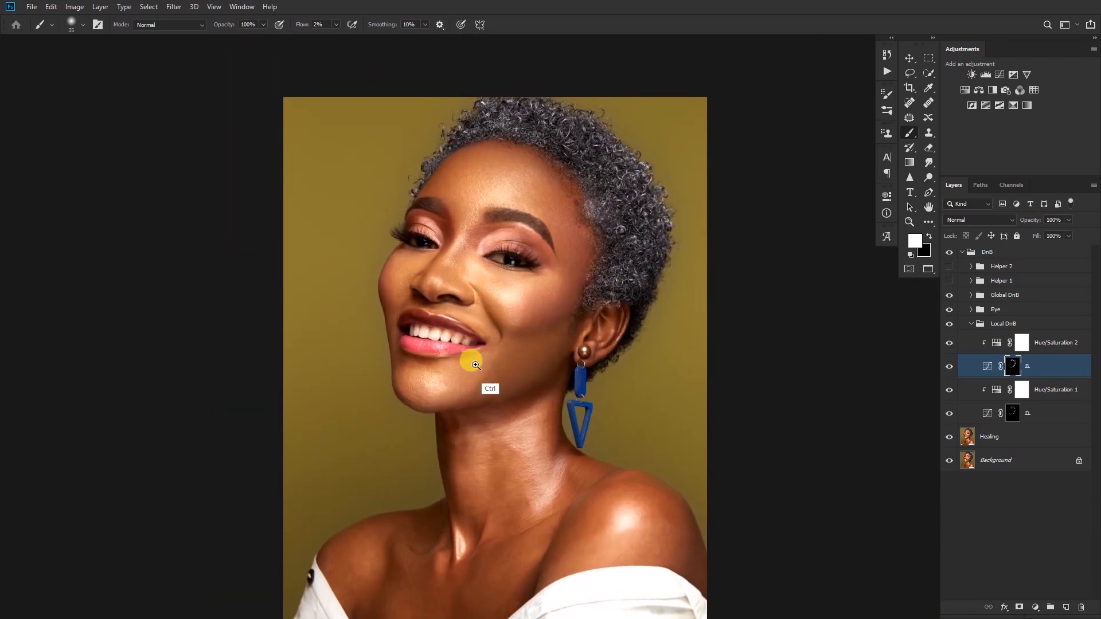
Paint white at 2% flow around the chin on both curves masks in the Local DnB group.
scroll(479, 371, "up", 2)
key("bracketright")
key("bracketright")
key("bracketright")
key("bracketleft")
key("bracketleft")
key("bracketleft")
left_click(1009, 410)
mouse_move(397, 385)
left_mouse_down()
mouse_move(427, 417)
mouse_move(486, 373)
mouse_move(612, 395)
mouse_move(467, 403)
mouse_move(468, 389)
mouse_move(488, 384)
mouse_move(460, 406)
mouse_move(480, 394)
mouse_move(495, 410)
mouse_move(485, 408)
mouse_move(508, 404)
mouse_move(514, 390)
mouse_move(488, 411)
mouse_move(493, 394)
mouse_move(494, 406)
mouse_move(546, 383)
mouse_move(578, 359)
mouse_move(598, 319)
mouse_move(503, 367)
mouse_move(507, 355)
mouse_move(495, 385)
mouse_move(518, 356)
mouse_move(517, 374)
mouse_move(538, 354)
mouse_move(541, 371)
mouse_move(483, 322)
mouse_move(439, 259)
mouse_move(661, 327)
mouse_move(409, 299)
mouse_move(404, 289)
mouse_move(392, 323)
mouse_move(387, 310)
mouse_move(386, 346)
mouse_move(386, 312)
mouse_move(389, 365)
mouse_move(384, 302)
mouse_move(384, 359)
mouse_move(386, 327)
mouse_move(395, 379)
mouse_move(395, 361)
mouse_move(417, 374)
mouse_move(409, 366)
mouse_move(418, 363)
mouse_move(443, 392)
left_mouse_up()
Paint over uneven tones around the mouth and chin on the curves mask below Hue/Saturation 2, varying the brush size.
left_click(1008, 366)
key("bracketleft")
key("bracketright")
key("bracketright")
key("bracketright")
key("bracketleft")
key("bracketright")
key("bracketright")
key("bracketright")
key("bracketleft")
key("bracketleft")
key("bracketleft")
key("bracketright")
key("bracketright")
Show the Helper 1 group and keep evening the chin tones on the curves mask below Hue/Saturation 2.
left_click(949, 281)
key("bracketleft")
key("bracketright")
key("bracketleft")
key("bracketright")
key("bracketright")
Paint the chin with a 35–40 px brush on the curves mask below Hue/Saturation 1, and hide Helper 1.
left_click(1015, 413)
key("bracketleft")
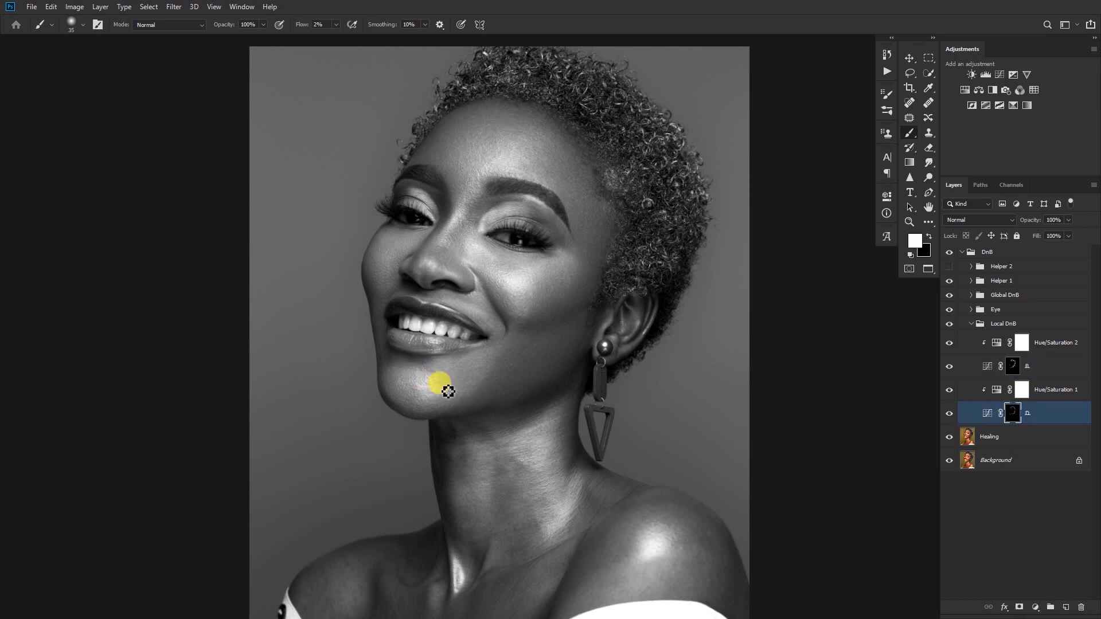
mouse_move(451, 394)
left_mouse_down()
mouse_move(455, 418)
mouse_move(460, 386)
mouse_move(449, 412)
mouse_move(446, 376)
left_mouse_up()
key("bracketright")
key("bracketleft")
left_click(949, 281)
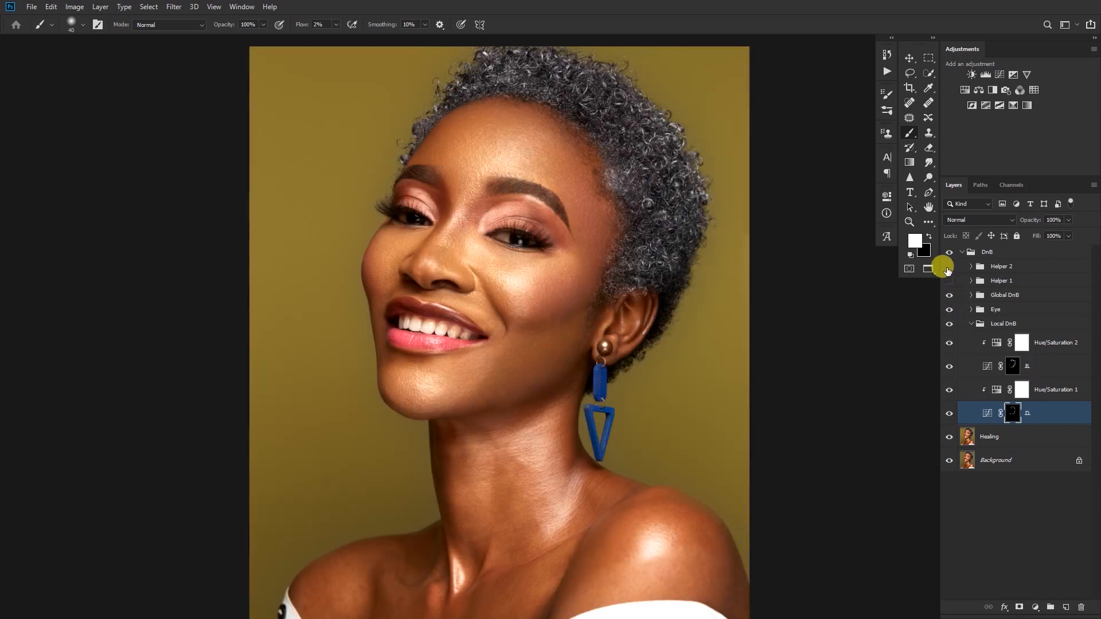
Show the Helper 2 group and paint the edge of the chin with a 30 px brush on the curves mask below Hue/Saturation 1.
left_click(950, 266)
mouse_move(450, 386)
left_mouse_down()
mouse_move(417, 361)
mouse_move(482, 335)
mouse_move(453, 327)
mouse_move(482, 339)
mouse_move(472, 347)
left_mouse_up()
key("[")
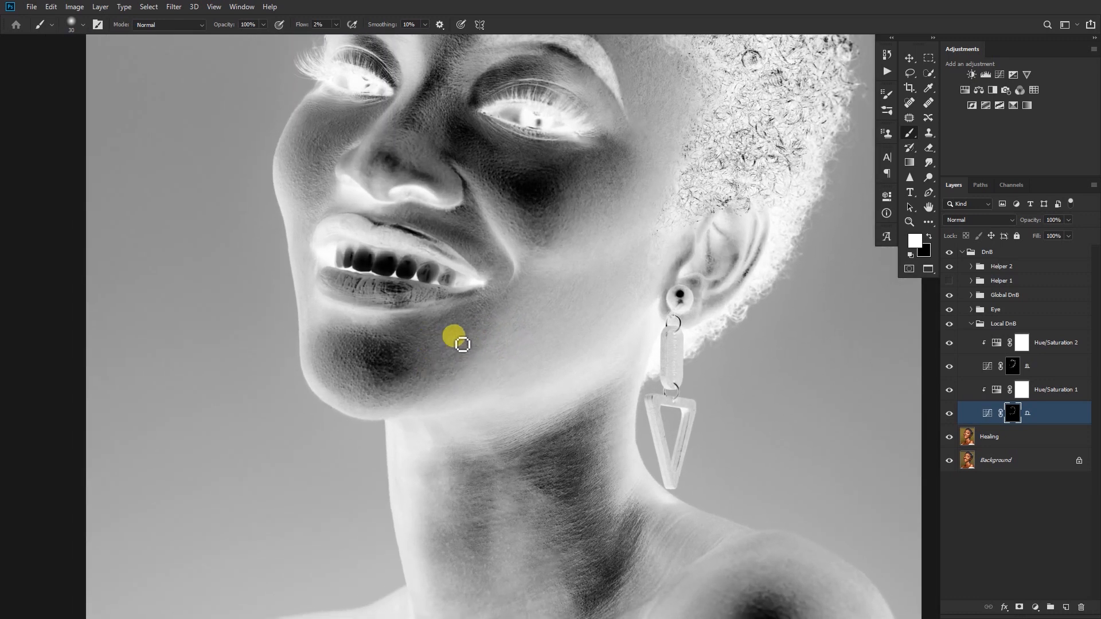
mouse_move(446, 353)
left_mouse_down()
mouse_move(475, 338)
mouse_move(444, 380)
left_mouse_up()
Paint from the chin up to the mouth corner on the curves mask below Hue/Saturation 2.
left_click(995, 366)
key("[")
left_click(436, 339)
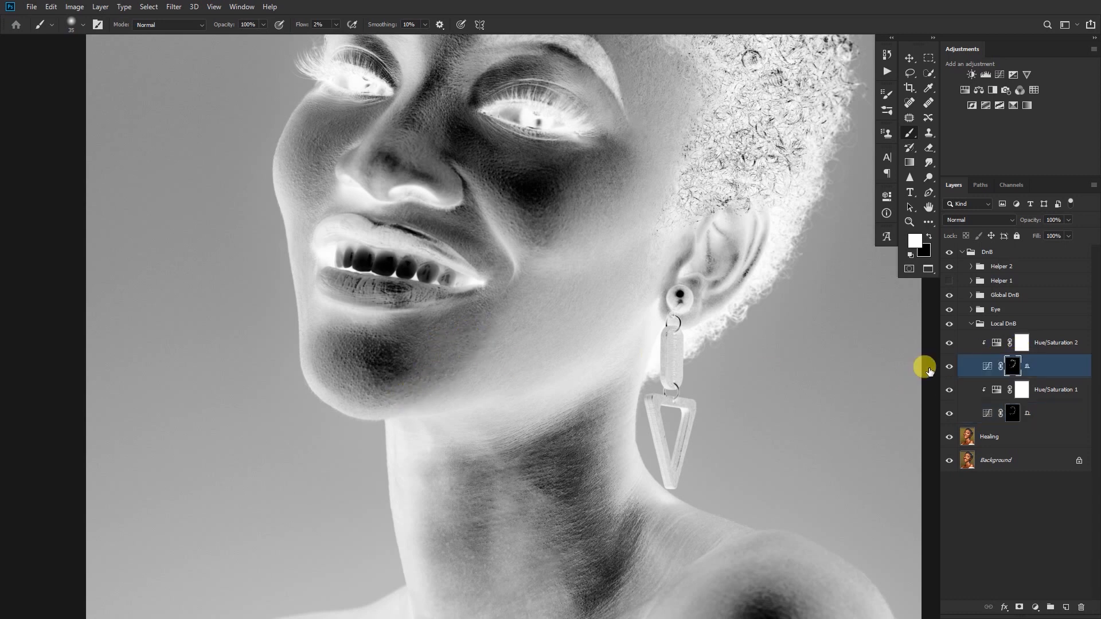
mouse_move(445, 328)
left_mouse_down()
mouse_move(435, 335)
mouse_move(484, 322)
mouse_move(477, 334)
mouse_move(501, 273)
mouse_move(499, 288)
mouse_move(487, 263)
mouse_move(497, 264)
left_mouse_up()
key("]")
key("]")
key("[")
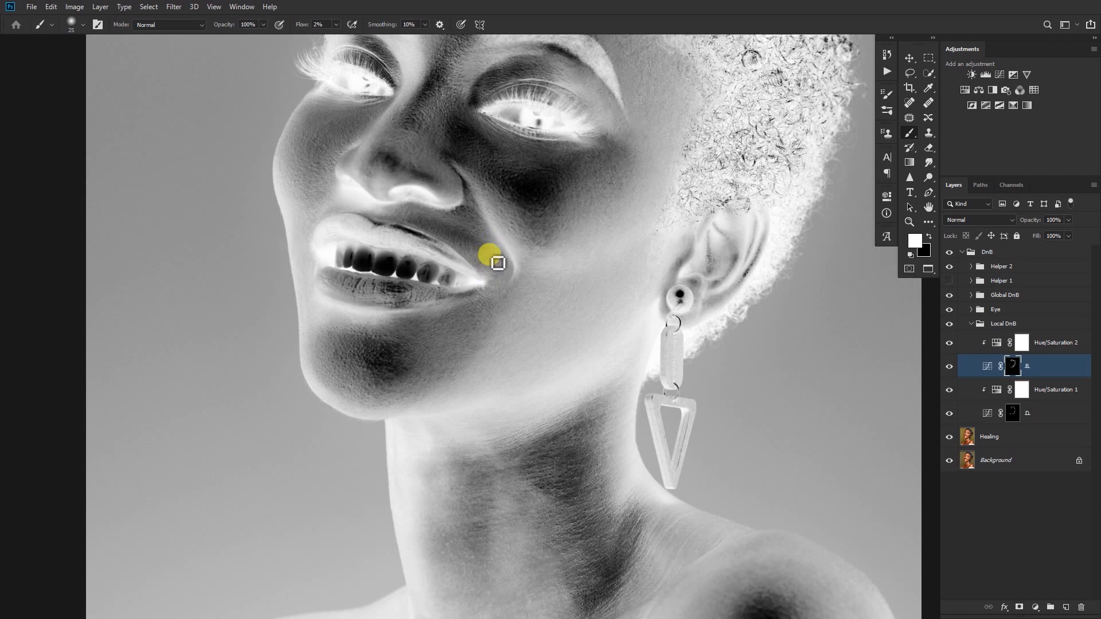
Compare the face without Helper 2, and paint above the upper lip on the curves mask below Hue/Saturation 2.
key("ctrl+0")
left_click_drag(514, 335, 482, 315)
left_click(949, 267)
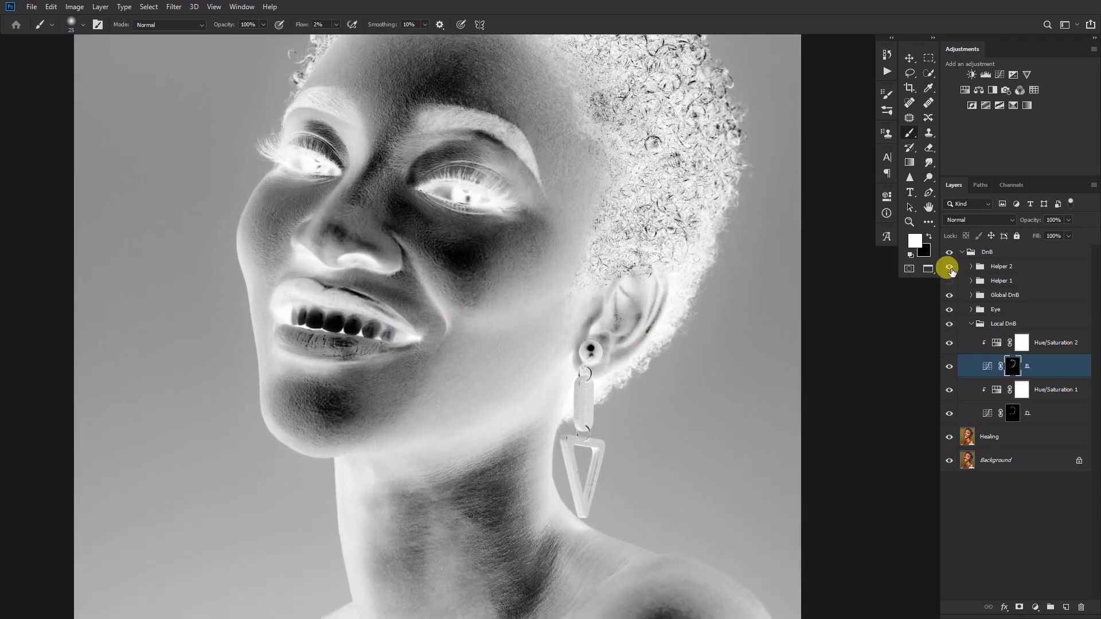
left_click(949, 267)
left_click_drag(375, 292, 366, 290)
mouse_move(423, 308)
left_mouse_down()
mouse_move(442, 332)
mouse_move(418, 308)
left_mouse_up()
Paint the lower cheek with a 35 px brush on the curves mask below Hue/Saturation 1, and hide Helper 2.
left_click(987, 413)
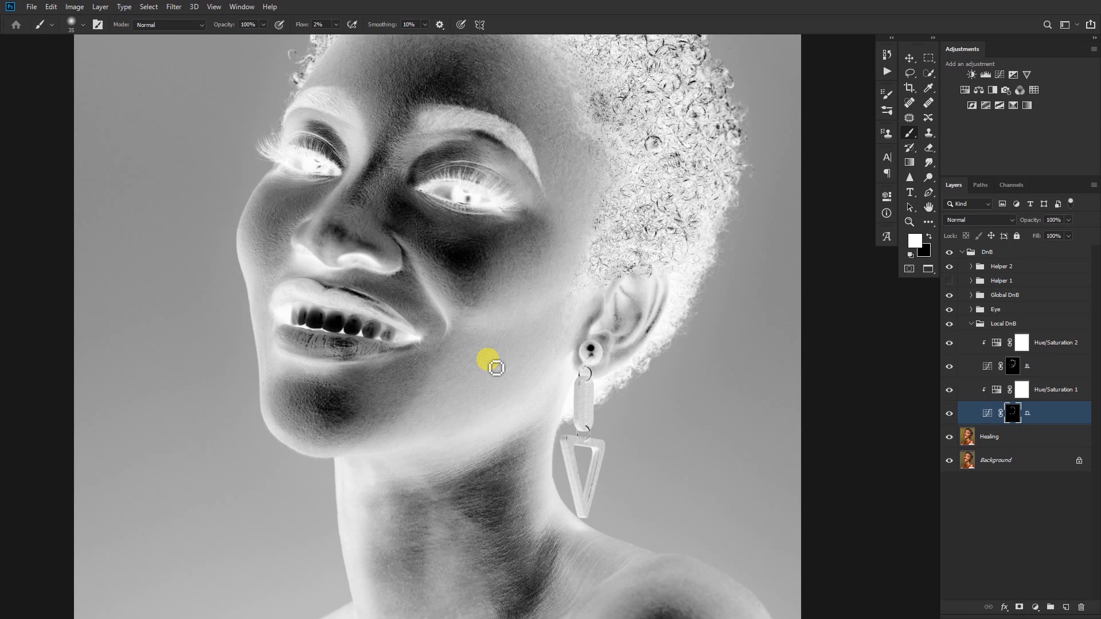
left_click(949, 266)
mouse_move(516, 361)
left_mouse_down()
mouse_move(438, 368)
mouse_move(487, 310)
mouse_move(508, 311)
mouse_move(487, 317)
left_mouse_up()
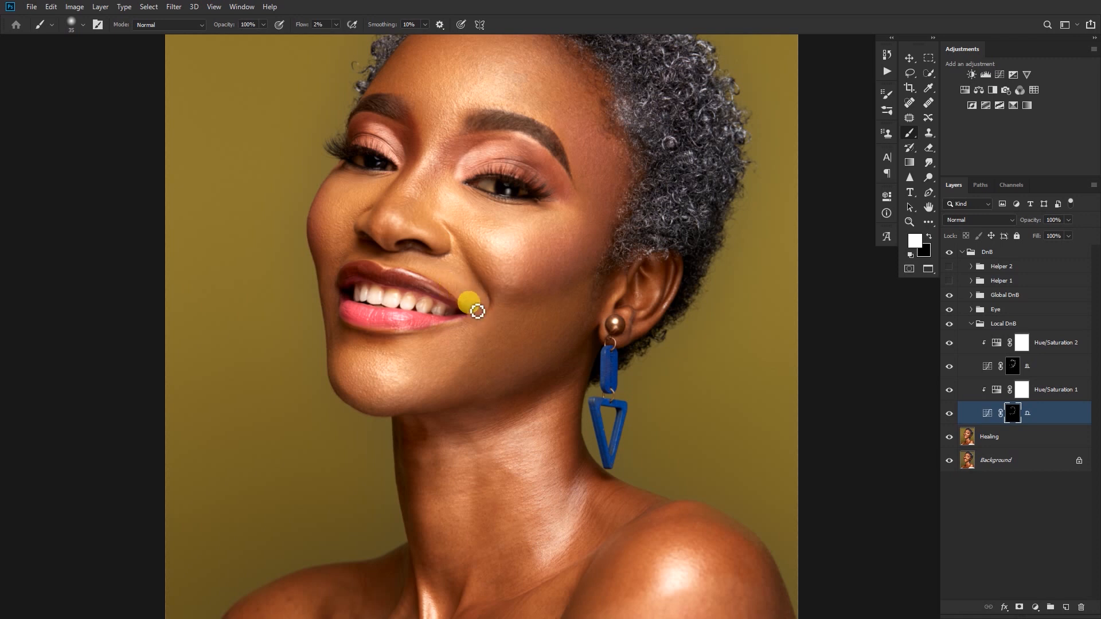
Show Helper 1 and even the tones around the mouth corner on both Local DnB curves masks.
left_click(950, 281)
left_click_drag(455, 332, 488, 297)
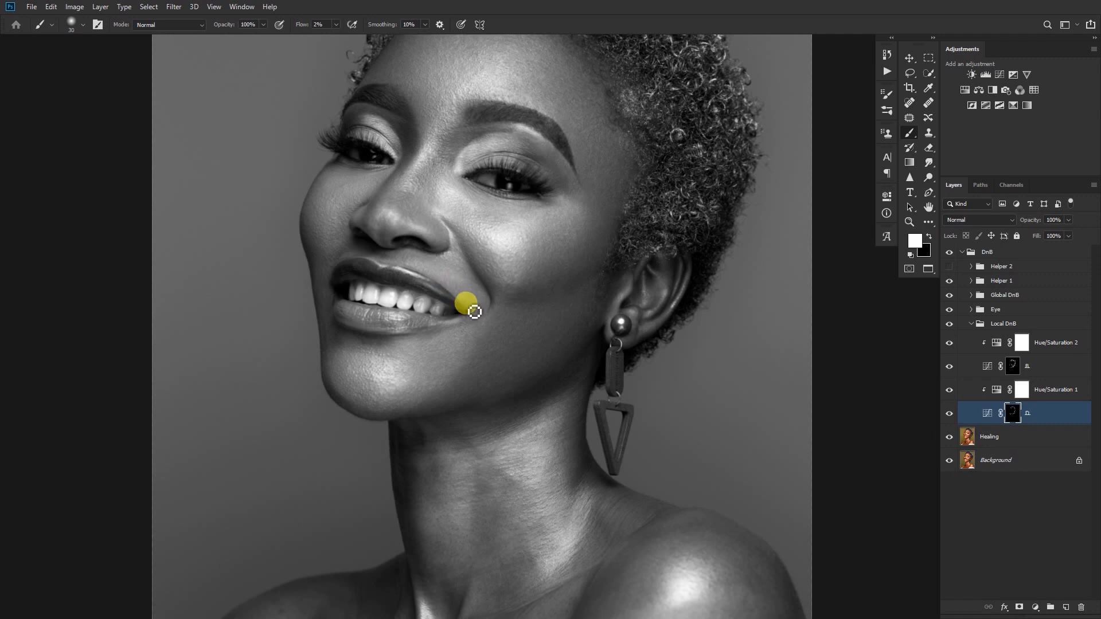
left_click(1011, 367)
key("bracketleft")
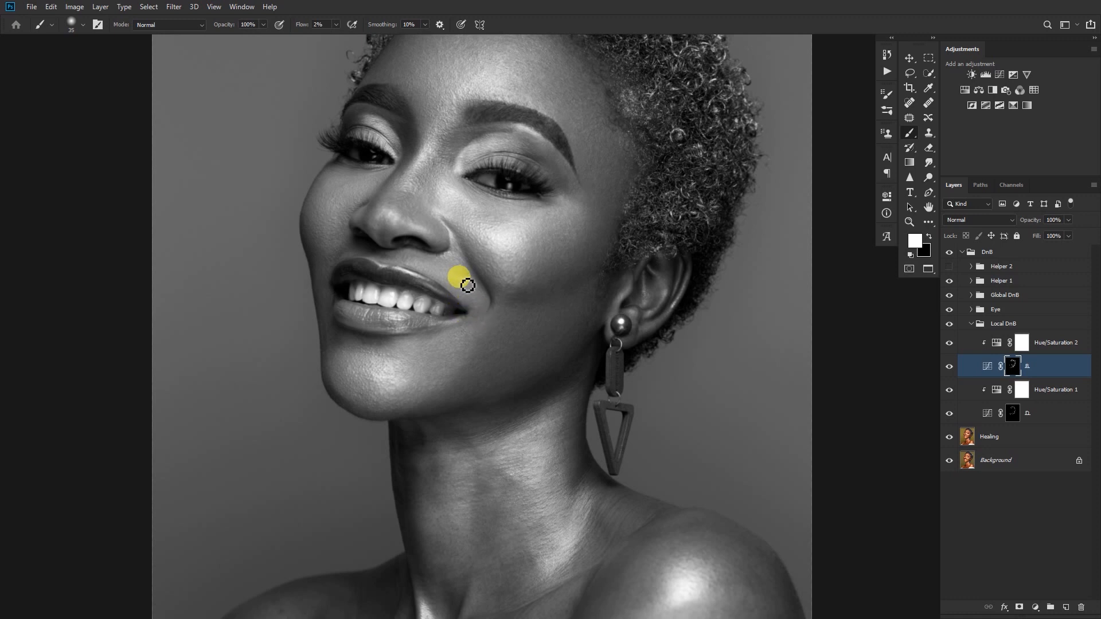
mouse_move(468, 288)
left_mouse_down()
mouse_move(446, 266)
mouse_move(417, 272)
mouse_move(456, 288)
mouse_move(463, 261)
mouse_move(463, 287)
mouse_move(444, 276)
mouse_move(480, 294)
left_mouse_up()
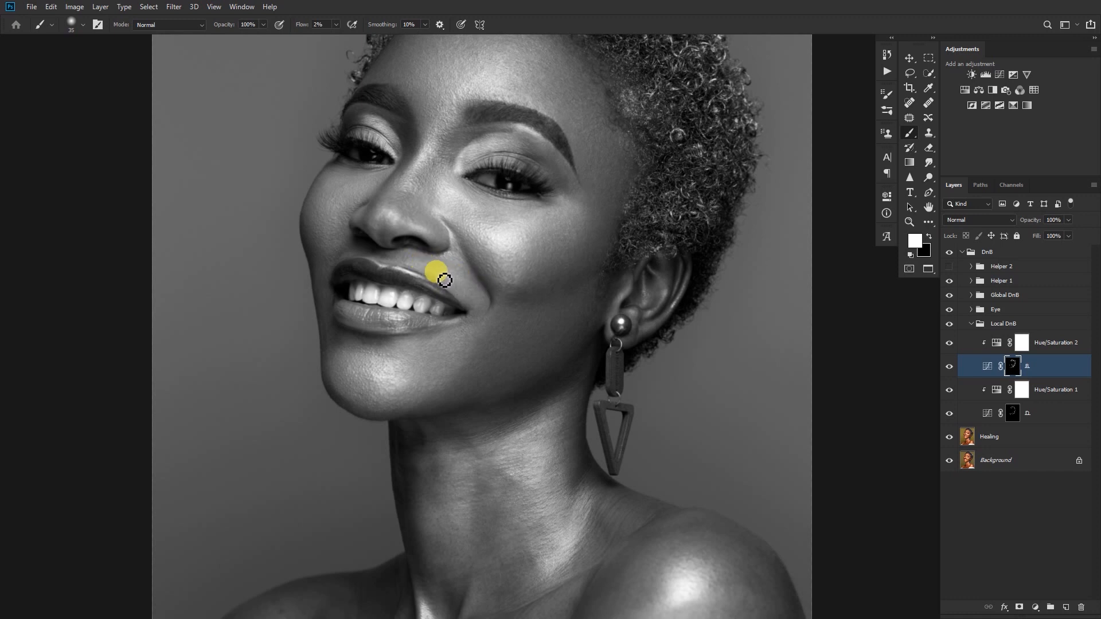
Paint along the smile line and adjoining cheek on both Local DnB curves masks, enlarging the brush for broader areas.
left_click(1010, 411)
mouse_move(508, 275)
left_mouse_down()
mouse_move(447, 265)
mouse_move(496, 297)
mouse_move(437, 266)
mouse_move(582, 401)
mouse_move(524, 395)
mouse_move(570, 396)
mouse_move(573, 345)
mouse_move(549, 311)
mouse_move(580, 308)
left_mouse_up()
key("h")
left_click(1014, 366)
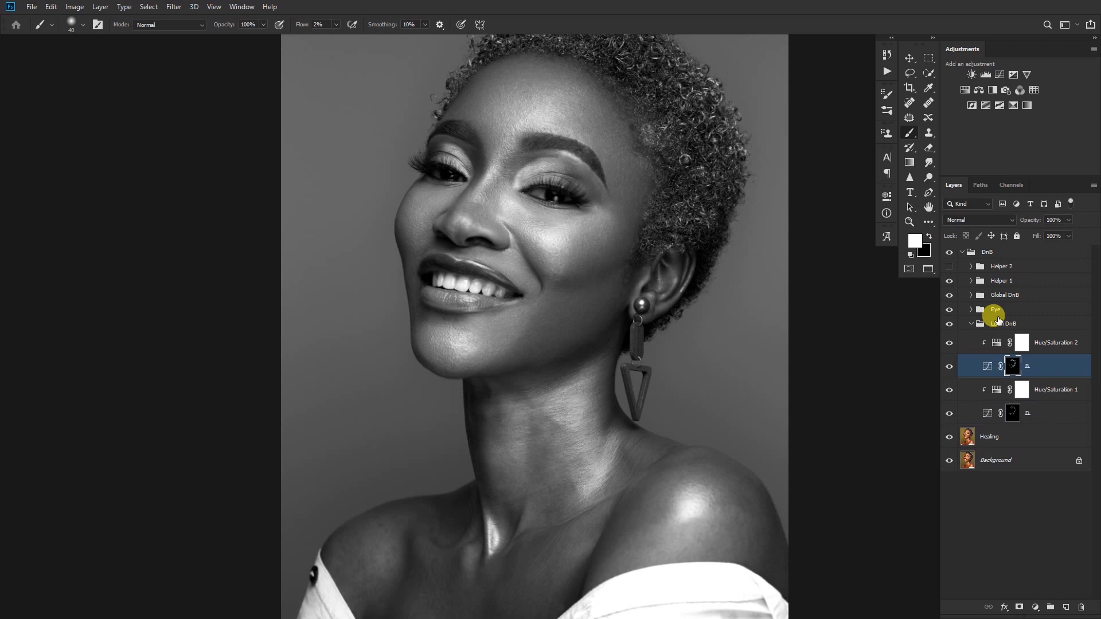
key("bracketright")
mouse_move(493, 265)
left_mouse_down()
mouse_move(526, 276)
mouse_move(499, 273)
mouse_move(528, 277)
mouse_move(545, 299)
mouse_move(511, 279)
mouse_move(534, 297)
left_mouse_up()
key("bracketright")
Compare the face with and without Local DnB, and paint the cheek near the ear on the curves mask below Hue/Saturation 1.
left_click(1011, 413)
key("bracketleft")
left_click(949, 325)
left_click(950, 325)
key("bracketright")
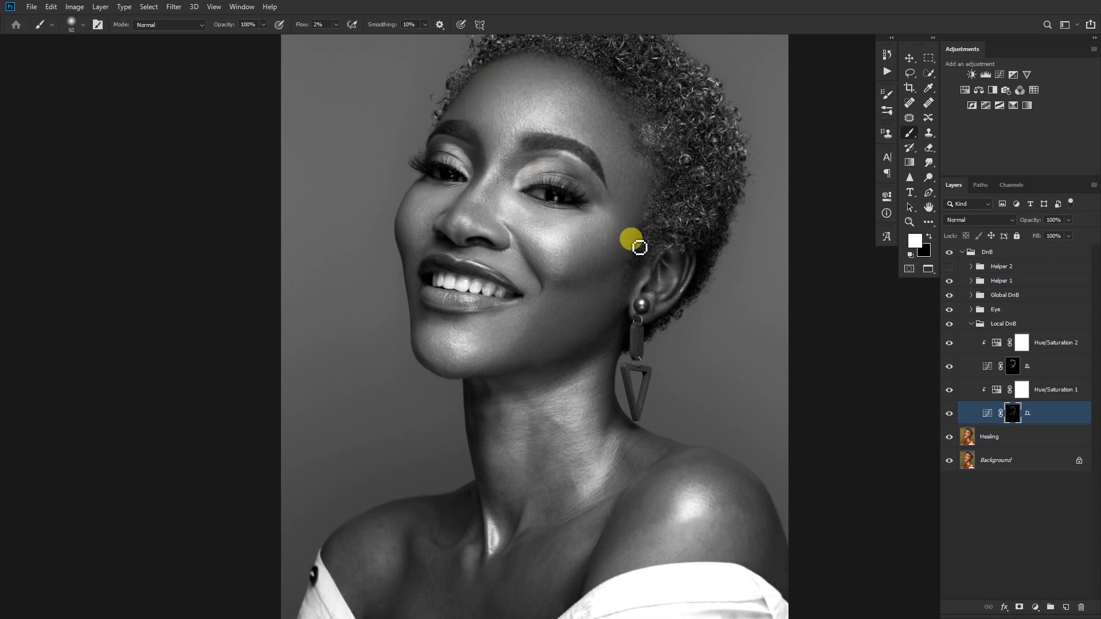
Hide Helper 1 and paint the cheek beside the nose on the curves mask below Hue/Saturation 1.
left_click(949, 280)
scroll(587, 353, "down", 2)
left_click_drag(586, 353, 551, 316)
mouse_move(574, 316)
left_mouse_down()
mouse_move(558, 322)
mouse_move(570, 319)
left_mouse_up()
mouse_move(540, 291)
left_mouse_down()
mouse_move(558, 288)
mouse_move(549, 322)
mouse_move(510, 356)
left_mouse_up()
key("bracketleft")
key("bracketleft")
key("bracketleft")
left_click_drag(422, 280, 450, 281)
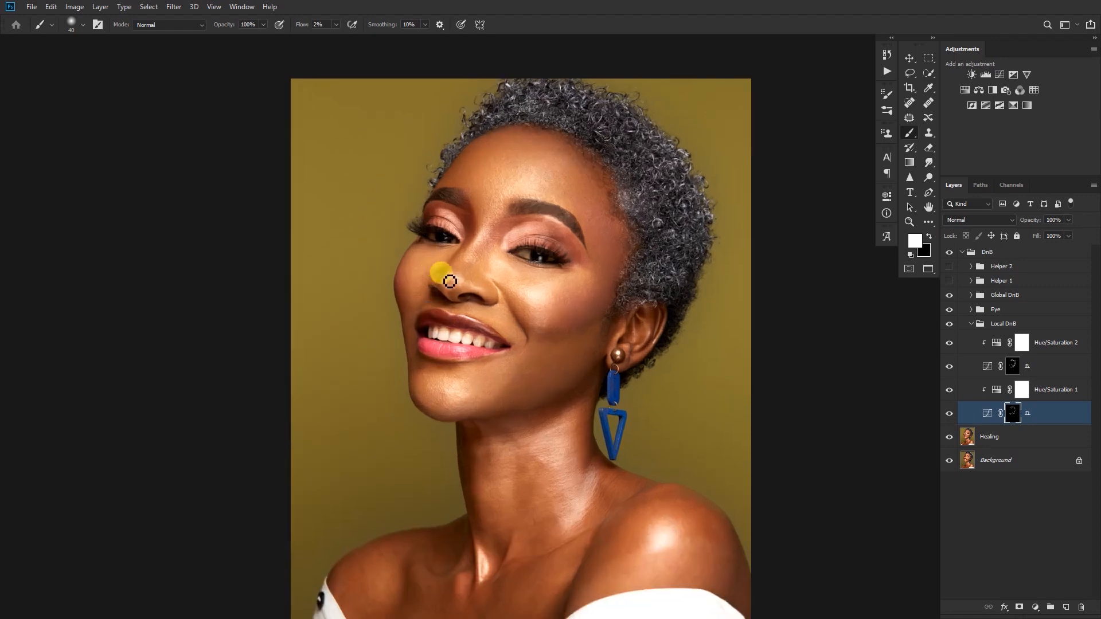
Show Helper 1 and even the cheek opposite the earring on both Local DnB curves masks.
left_click(949, 280)
key("bracketright")
left_click_drag(420, 296, 414, 298)
left_click(1012, 366)
key("bracketright")
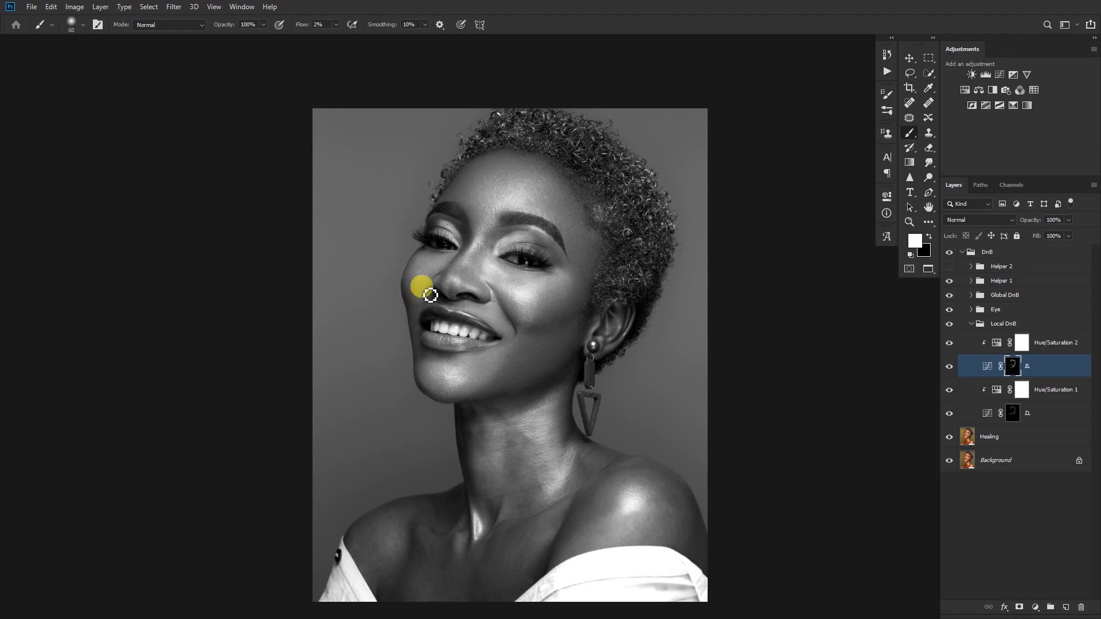
mouse_move(422, 314)
left_mouse_down()
mouse_move(423, 341)
mouse_move(429, 303)
left_mouse_up()
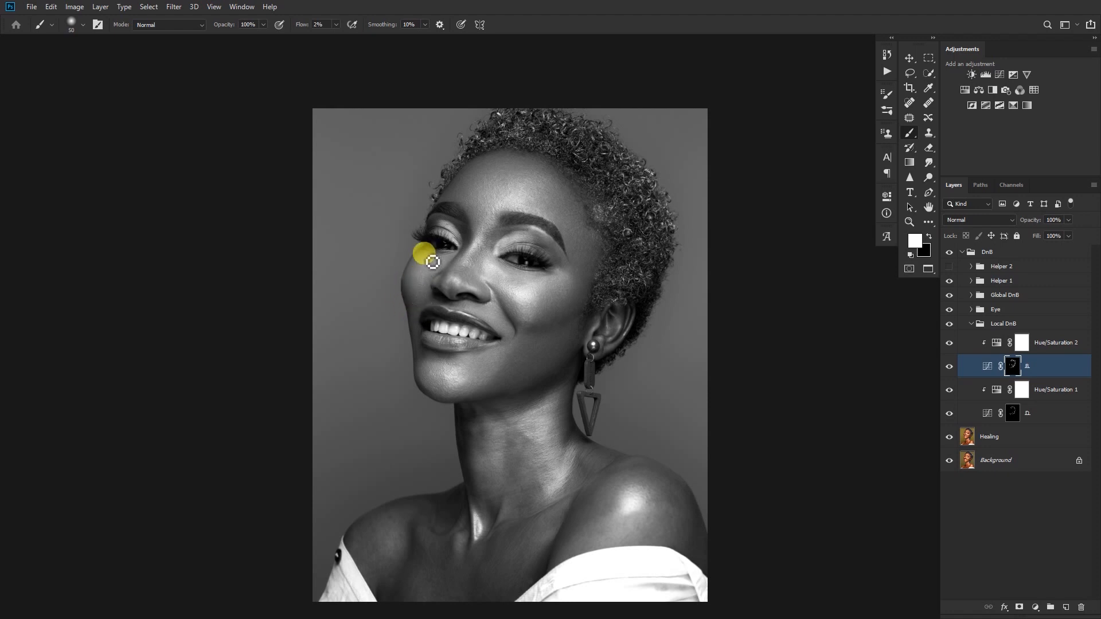
Paint the far cheek from below the eye down to the mouth on the curves mask below Hue/Saturation 1.
left_click(1012, 413)
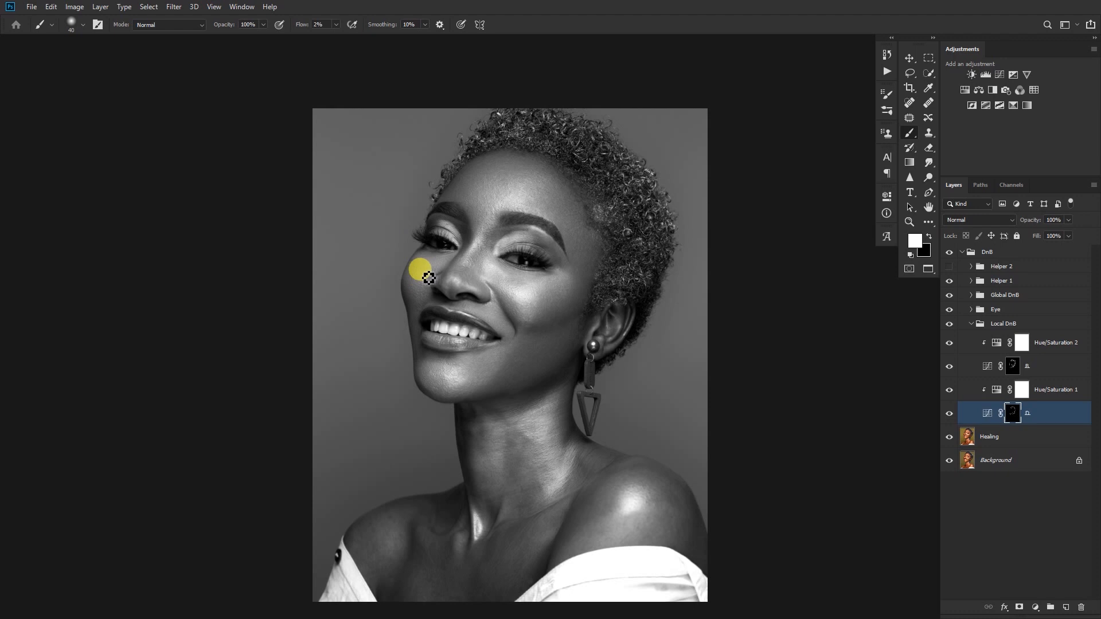
key("bracketright")
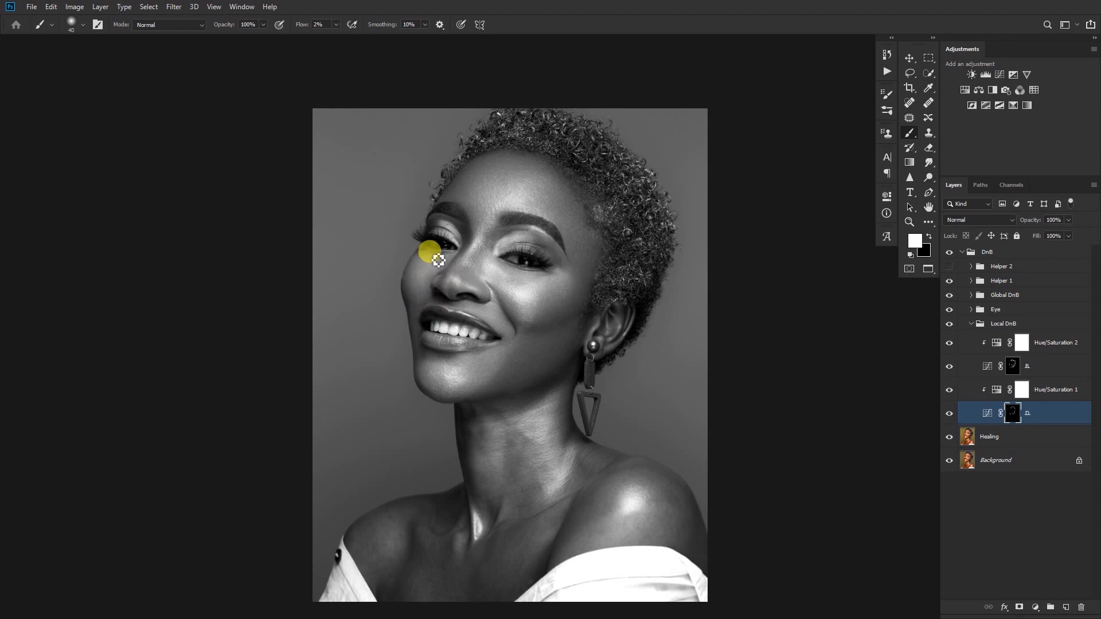
key("bracketleft")
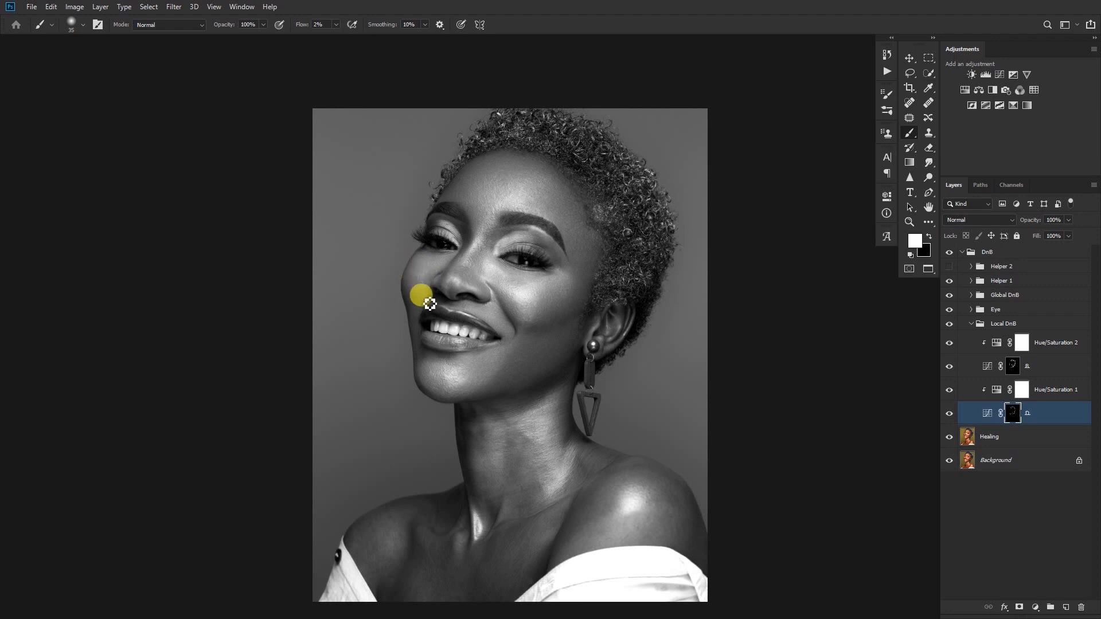
key("bracketleft")
left_click_drag(416, 307, 438, 310)
key("bracketleft")
key("bracketright")
mouse_move(497, 383)
left_mouse_down()
mouse_move(476, 369)
mouse_move(505, 311)
left_mouse_up()
scroll(510, 315, "up", 1)
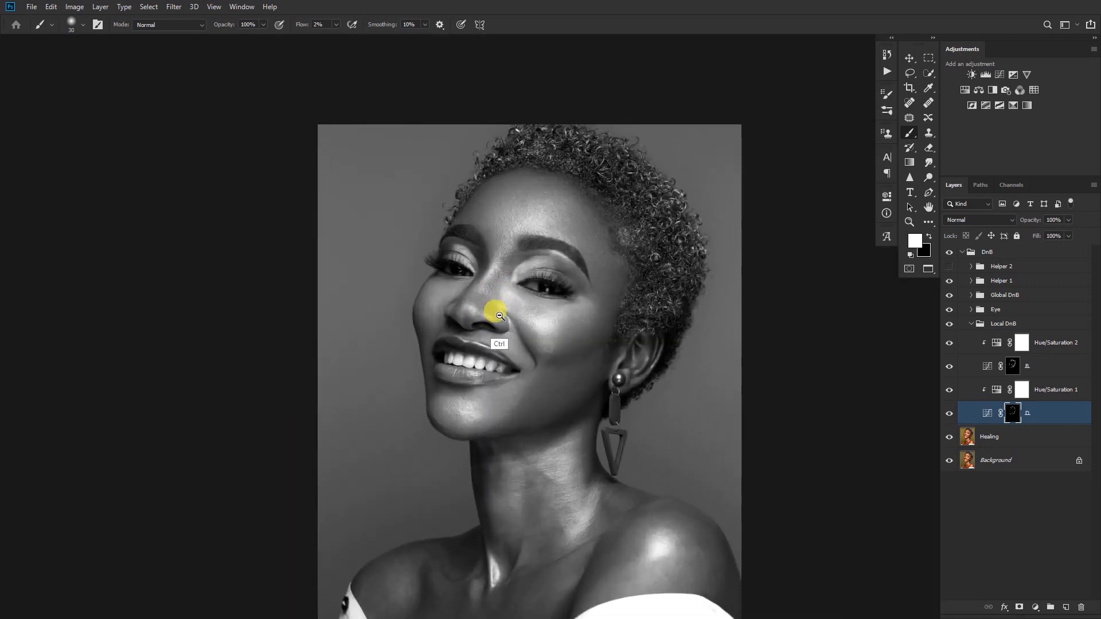
Refine the far cheek's shading on both Local DnB curves masks, and hide Helper 1.
left_click(1013, 366)
key("bracketright")
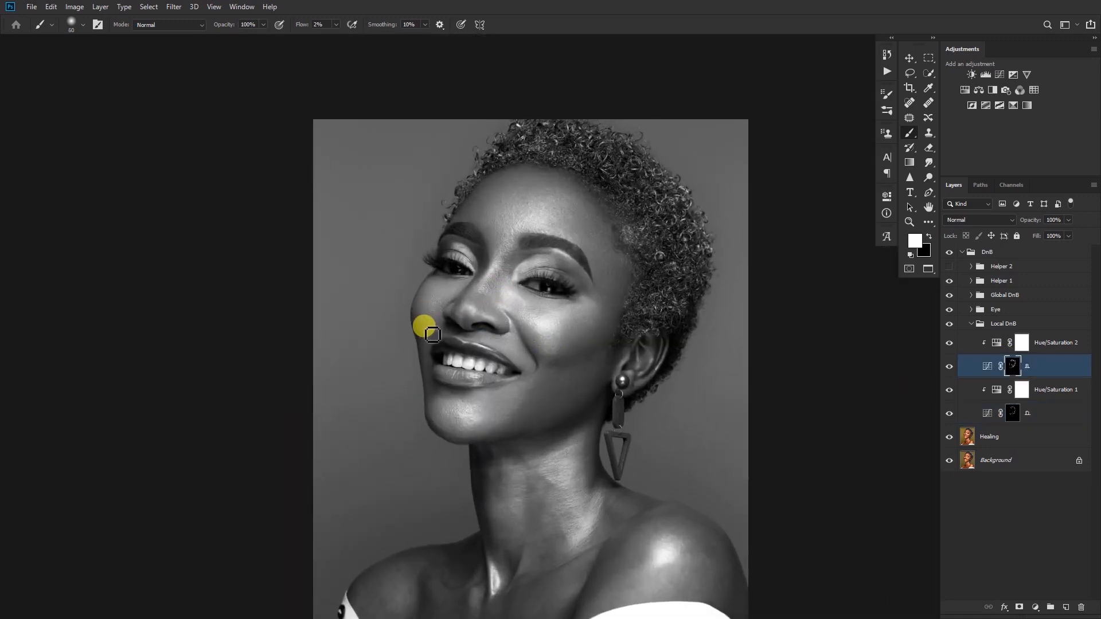
mouse_move(427, 307)
left_mouse_down()
mouse_move(437, 292)
mouse_move(418, 331)
mouse_move(453, 281)
mouse_move(445, 319)
mouse_move(444, 268)
mouse_move(439, 334)
left_mouse_up()
left_click(1013, 413)
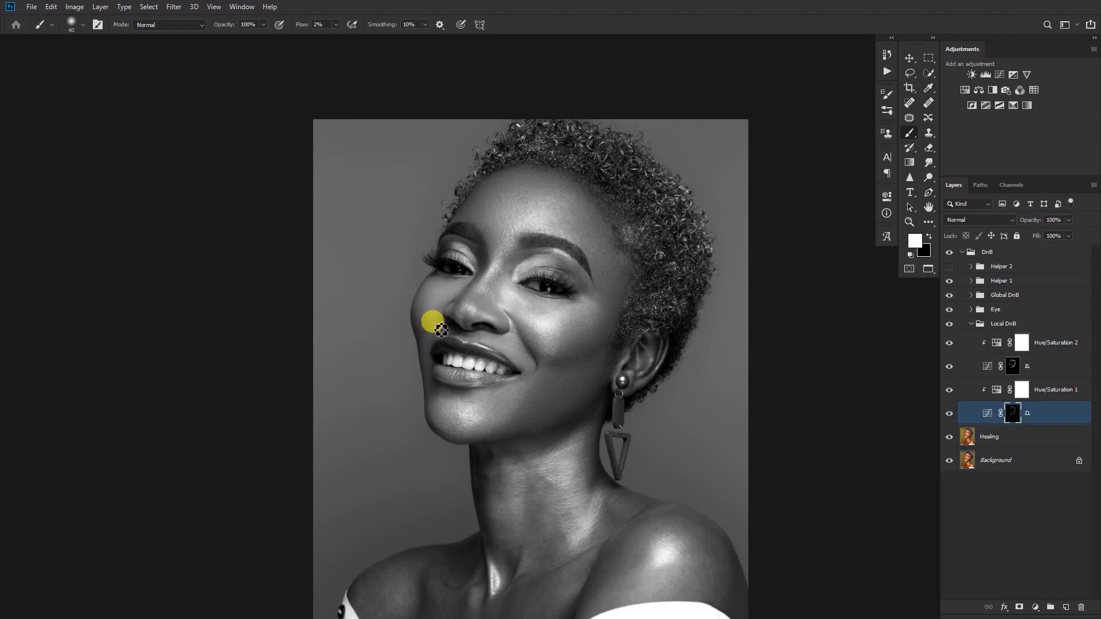
left_click_drag(443, 314, 409, 403)
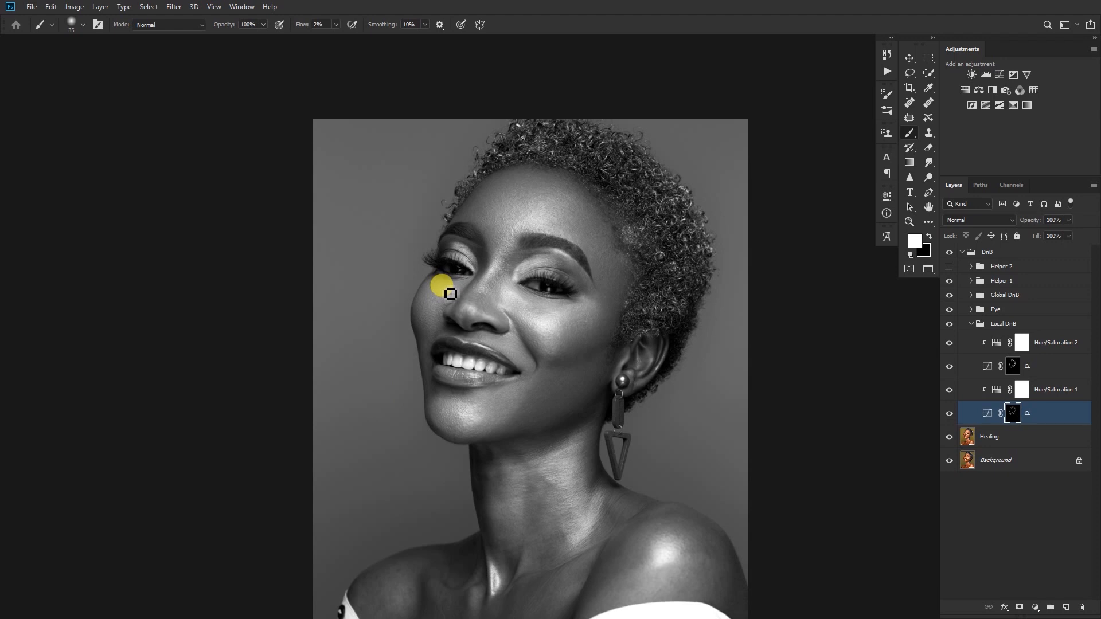
left_click(949, 281)
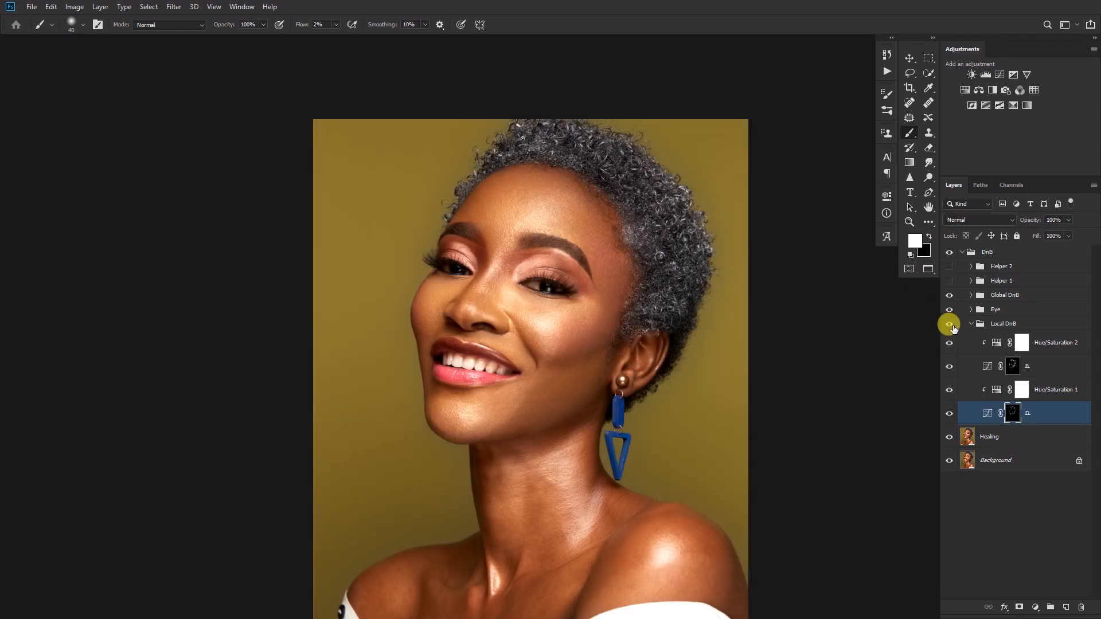
Paint the far cheek and the skin under the eye with a small brush on the curves mask below Hue/Saturation 1.
left_click(432, 285, "ctrl")
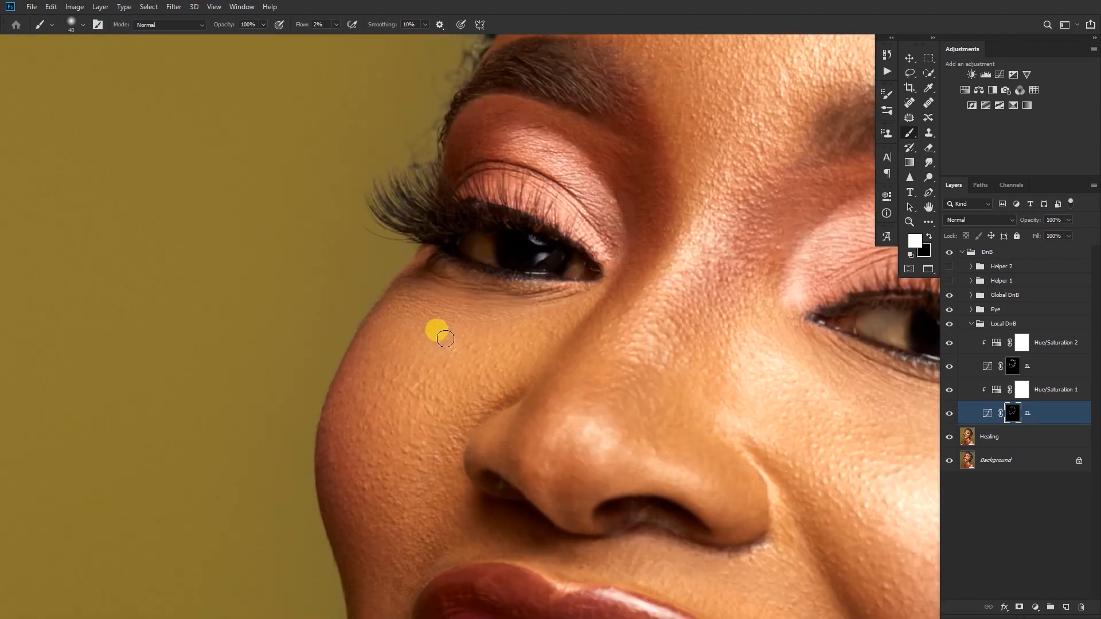
key("bracketleft")
key("bracketleft")
key("bracketleft")
key("bracketleft")
key("bracketleft")
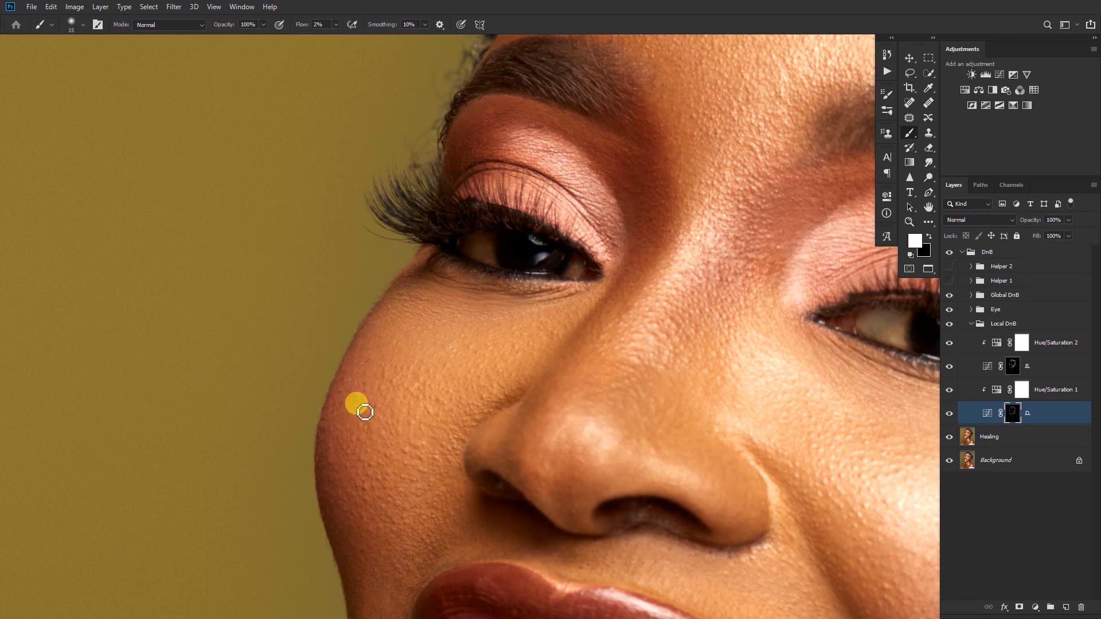
key("bracketleft")
left_click_drag(529, 317, 439, 321)
left_click_drag(616, 314, 569, 316)
left_click_drag(484, 321, 597, 322)
key("bracketleft")
key("bracketleft")
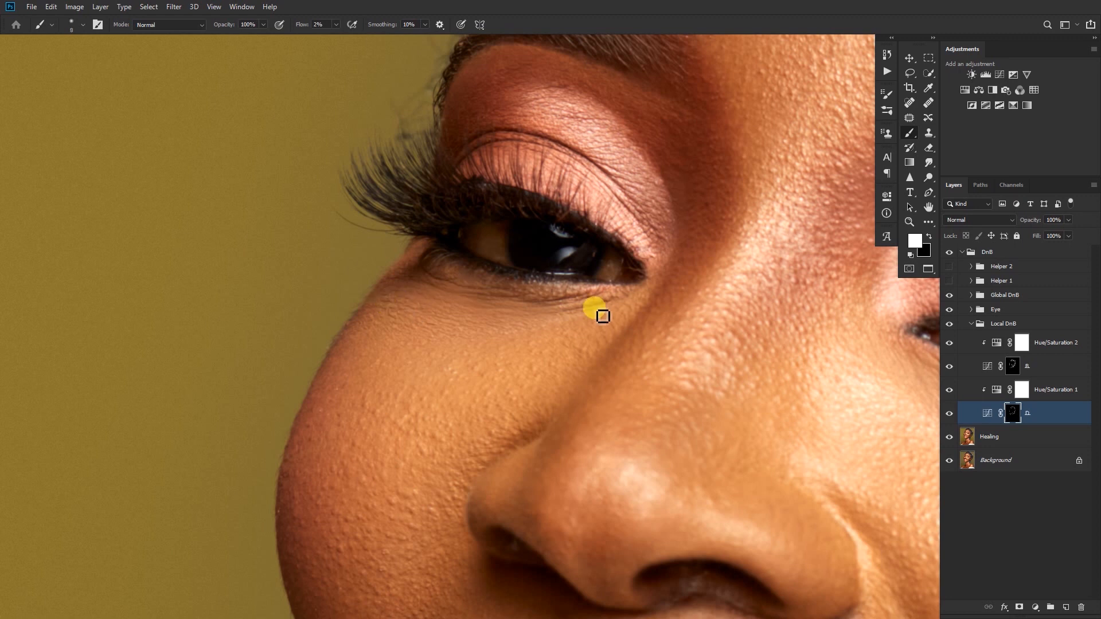
Paint the under-eye area and upper cheek on the curves mask below Hue/Saturation 2.
left_click(1010, 366)
key("bracketright")
key("bracketright")
left_click_drag(568, 327, 519, 328)
left_click_drag(543, 384, 453, 382)
key("bracketright")
mouse_move(618, 337)
left_mouse_down()
mouse_move(494, 353)
mouse_move(378, 271)
left_mouse_up()
scroll(499, 344, "up", 1)
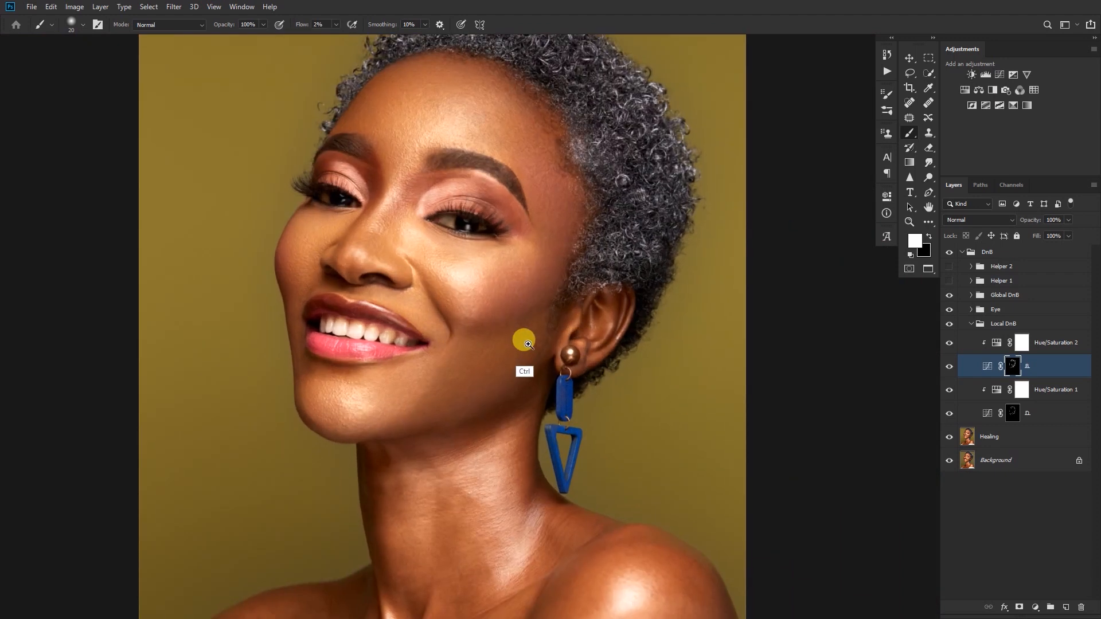
Paint the cheek near the ear with a 40–45 px brush below Hue/Saturation 1, and compare the face without Local DnB.
left_click(1011, 413)
key("bracketright")
key("bracketright")
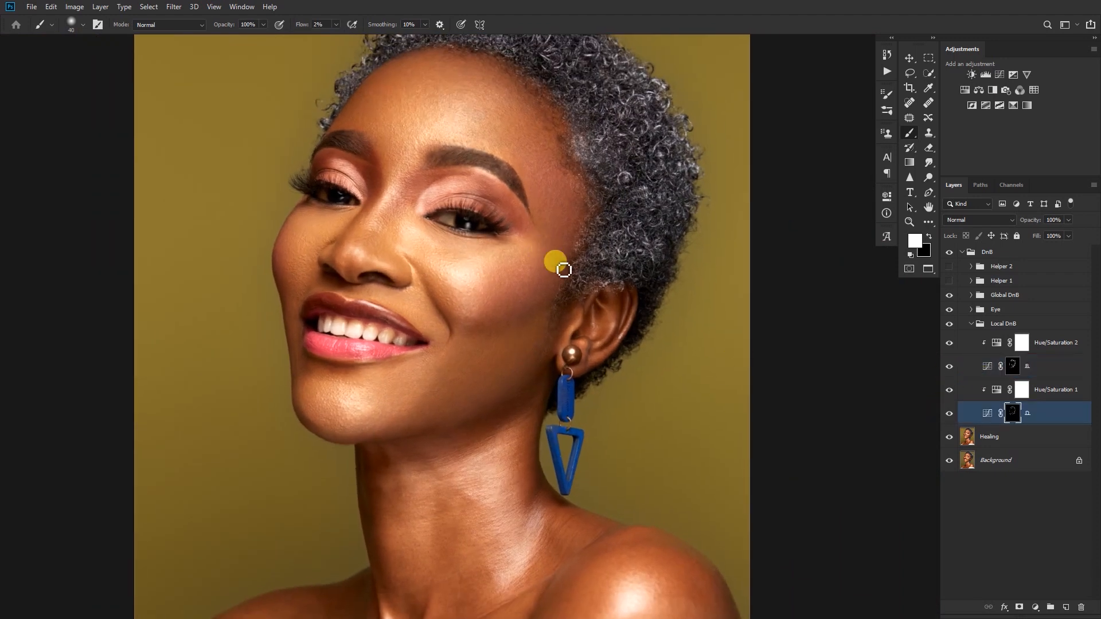
key("bracketright")
key("ctrl+minus")
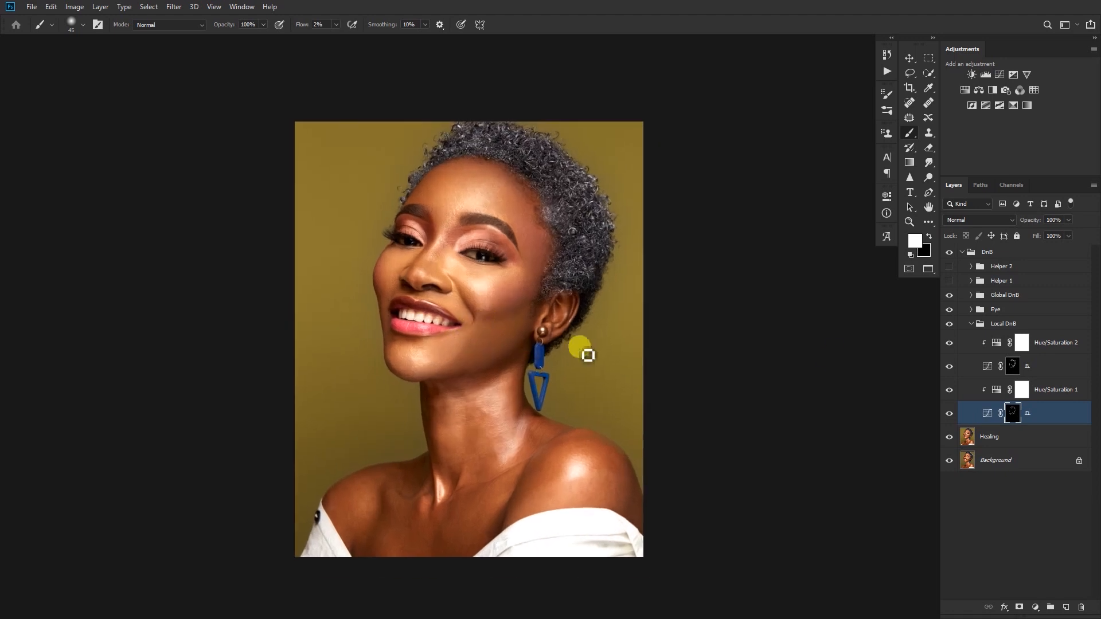
left_click(949, 324)
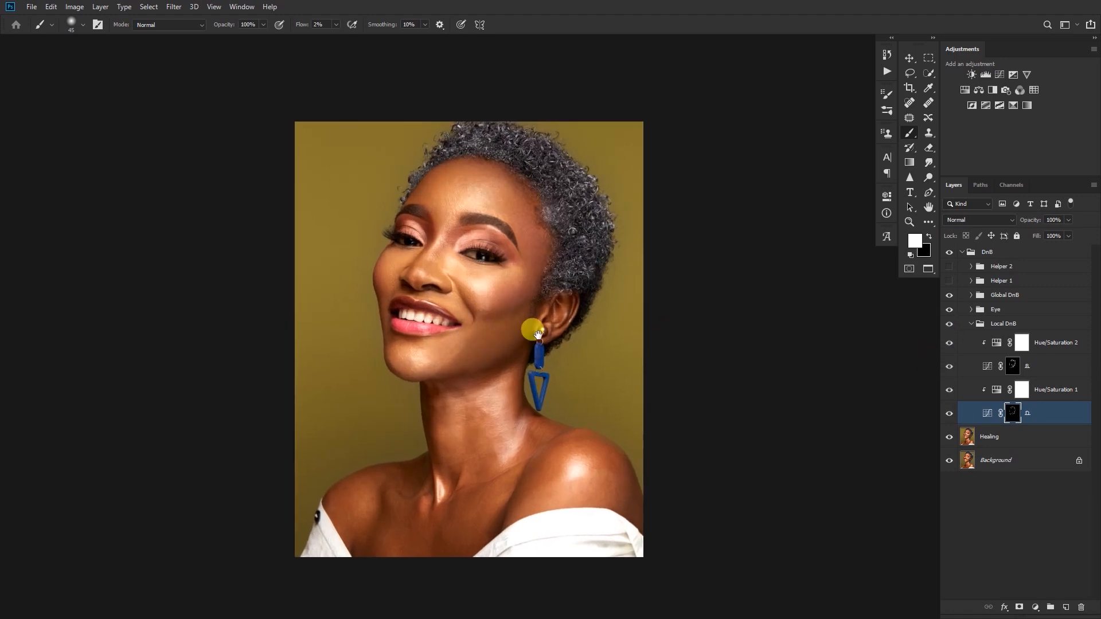
Show Helper 1 and paint the mouth corner and near cheek on the curves mask below Hue/Saturation 1.
scroll(491, 317, "up", 2)
left_click(950, 280)
left_click_drag(479, 356, 456, 358)
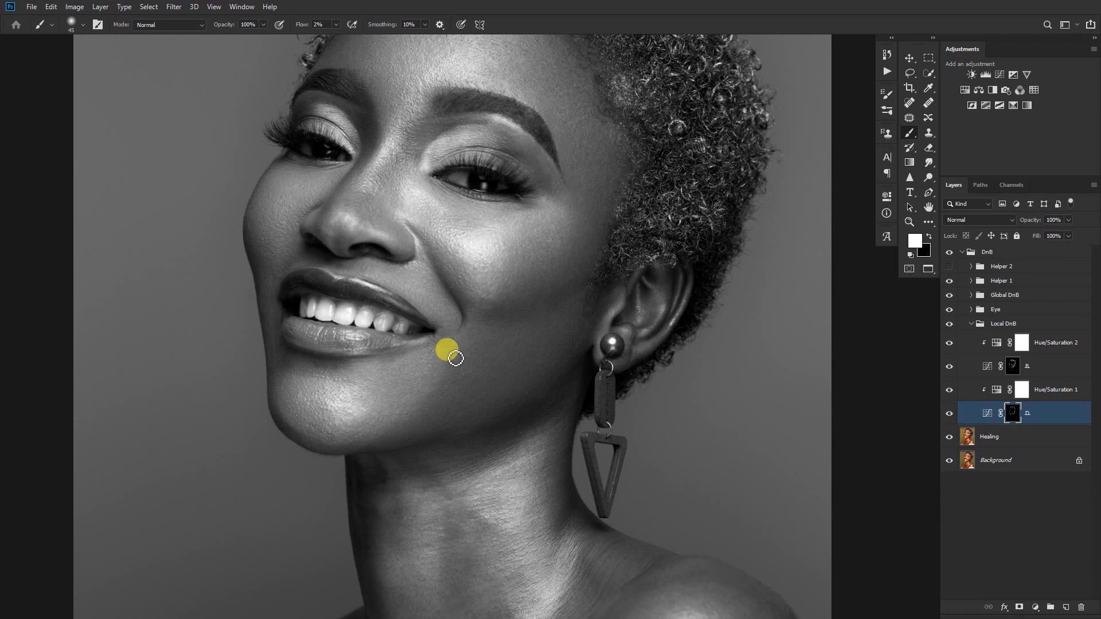
mouse_move(500, 315)
left_mouse_down()
mouse_move(465, 349)
mouse_move(519, 330)
left_mouse_up()
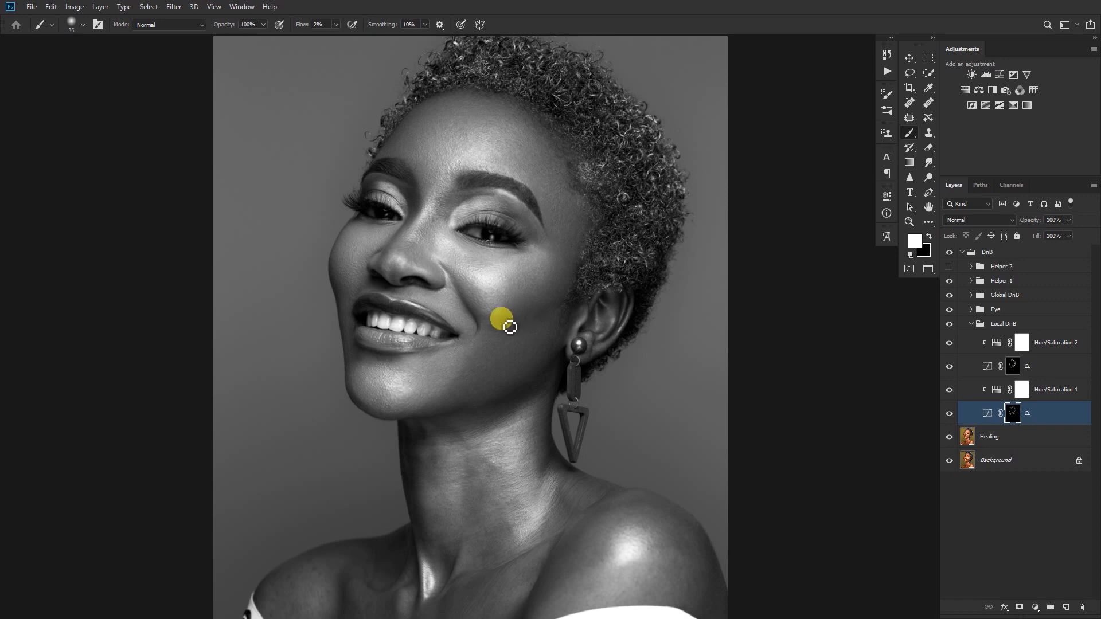
key("bracketright")
Hide Helper 1 and retouch the near cheek beside the smile line on both curves masks with a 25–30 px brush.
left_click(949, 280)
key("bracketleft")
key("bracketleft")
scroll(498, 332, "up", 2)
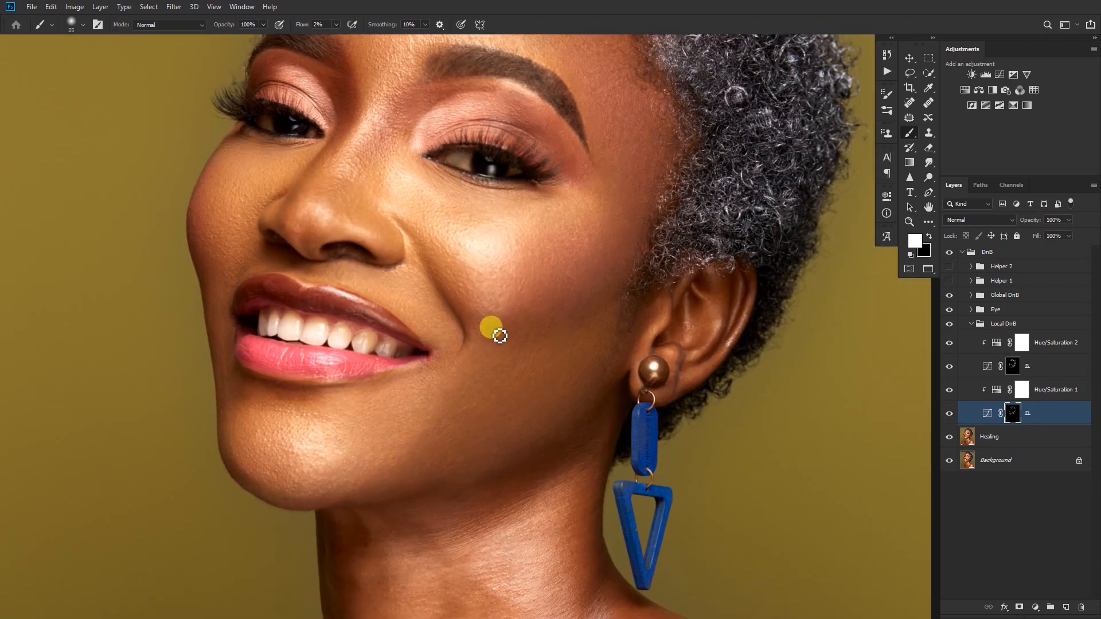
left_click(1010, 366)
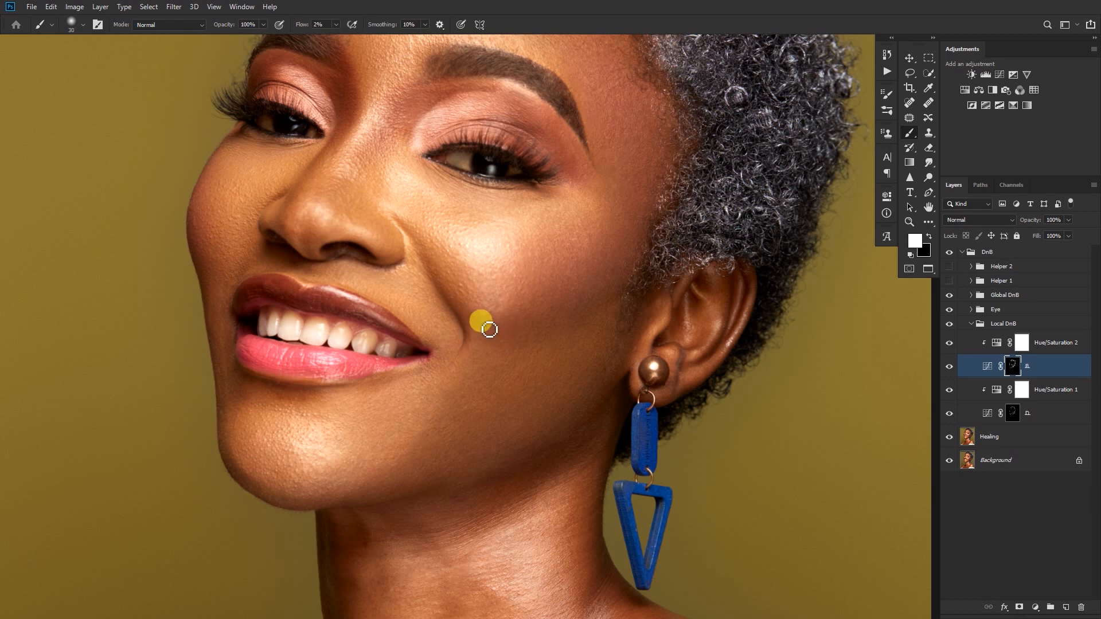
key("bracketright")
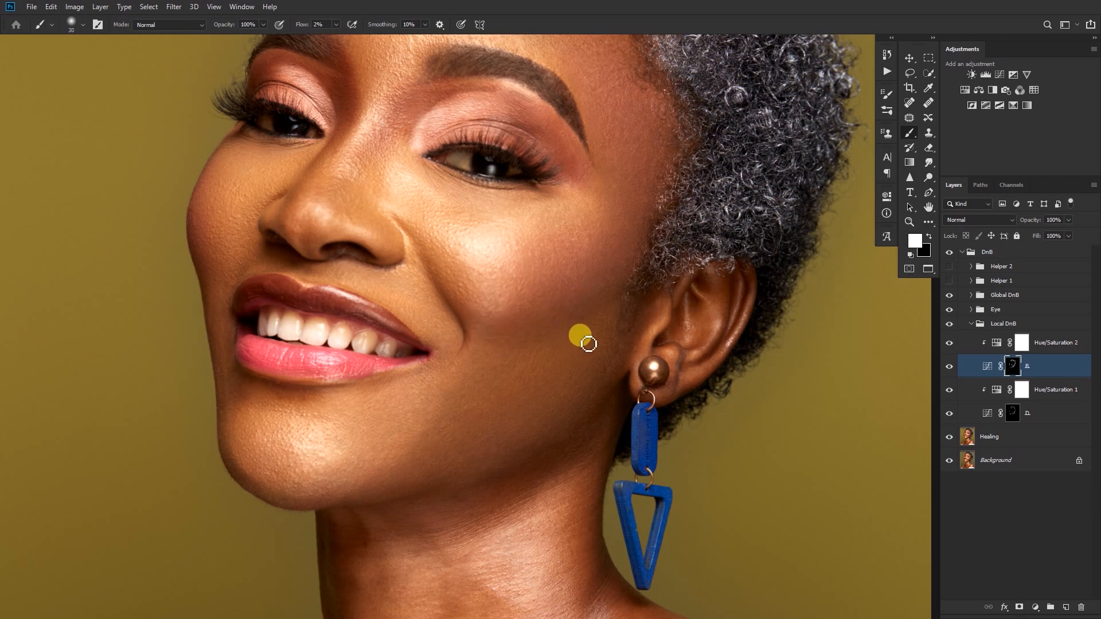
Show Helper 1 and paint from the nose to the near cheek with a 40 px brush on the curves mask below Hue/Saturation 2.
left_click(950, 280)
key("ctrl+minus")
key("bracketright")
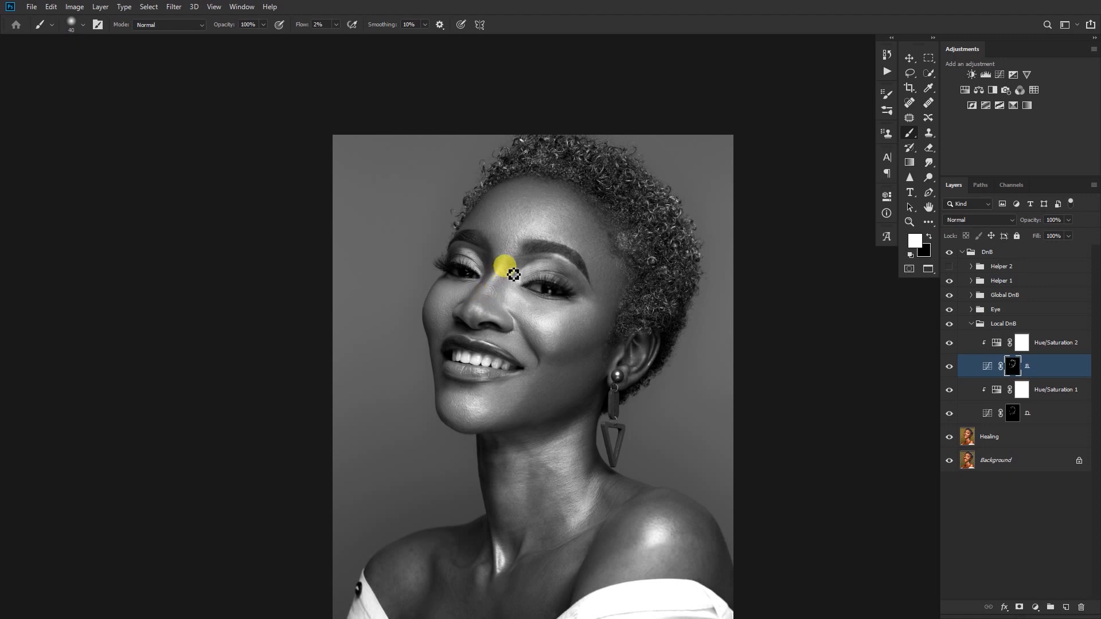
mouse_move(504, 311)
left_mouse_down()
mouse_move(499, 326)
mouse_move(570, 329)
left_mouse_up()
Paint the nose and the skin above the upper lip on the curves mask below Hue/Saturation 1.
left_click(1027, 413)
key("bracketleft")
mouse_move(475, 294)
left_mouse_down()
mouse_move(458, 295)
mouse_move(467, 302)
mouse_move(455, 327)
left_mouse_up()
key("bracketright")
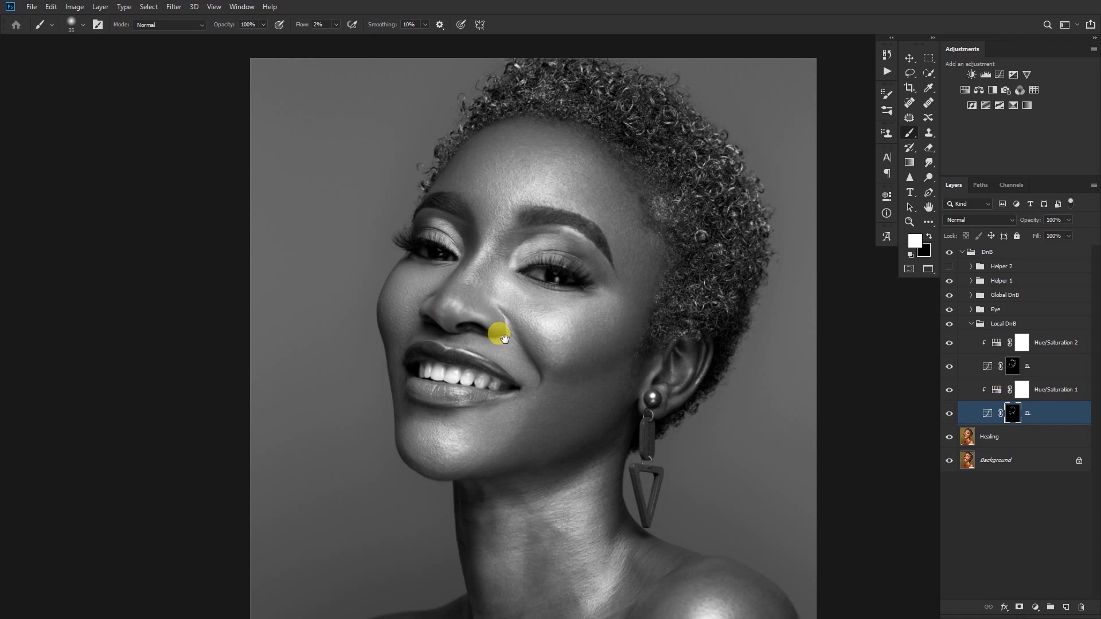
scroll(436, 324, "up", 2)
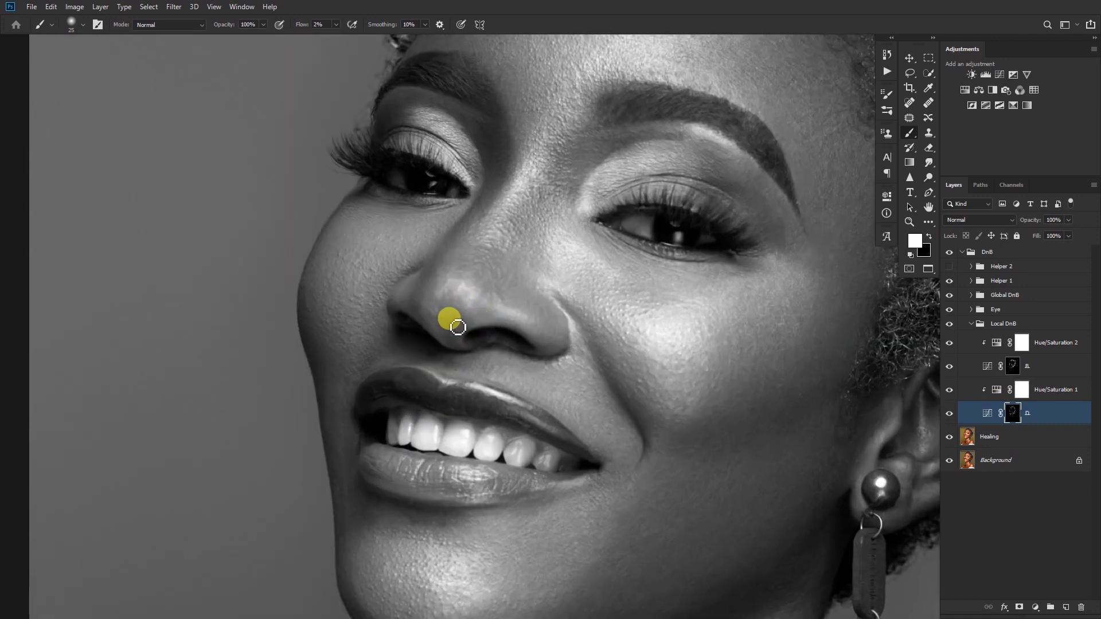
mouse_move(464, 332)
left_mouse_down()
mouse_move(450, 362)
mouse_move(466, 342)
mouse_move(456, 346)
mouse_move(465, 318)
mouse_move(494, 308)
mouse_move(484, 308)
mouse_move(493, 295)
mouse_move(450, 344)
mouse_move(445, 325)
mouse_move(417, 318)
mouse_move(433, 318)
mouse_move(433, 306)
mouse_move(447, 347)
mouse_move(433, 308)
mouse_move(443, 340)
mouse_move(437, 325)
mouse_move(453, 289)
mouse_move(437, 334)
mouse_move(477, 302)
mouse_move(474, 317)
mouse_move(448, 305)
mouse_move(429, 318)
mouse_move(441, 317)
mouse_move(449, 291)
mouse_move(442, 334)
mouse_move(443, 317)
mouse_move(427, 316)
mouse_move(452, 281)
mouse_move(464, 288)
mouse_move(450, 288)
mouse_move(464, 262)
mouse_move(441, 284)
mouse_move(449, 274)
mouse_move(416, 349)
mouse_move(467, 275)
mouse_move(469, 248)
mouse_move(438, 295)
mouse_move(462, 285)
mouse_move(437, 311)
mouse_move(469, 382)
mouse_move(492, 393)
mouse_move(446, 326)
mouse_move(447, 336)
mouse_move(451, 313)
mouse_move(457, 349)
mouse_move(462, 336)
mouse_move(549, 407)
left_mouse_up()
key("bracketright")
key("bracketright")
key("bracketleft")
Retouch the skin around the nose and mouth on the curves mask below Hue/Saturation 2, adapting the brush size.
left_click(1013, 366)
key("bracketleft")
key("bracketright")
key("bracketright")
key("bracketleft")
key("bracketright")
key("h")
key("bracketright")
Touch up the face with a 20 px brush on the curves mask below Hue/Saturation 1, and hide Helper 1.
left_click(1022, 414)
key("bracketleft")
key("h")
left_click(949, 280)
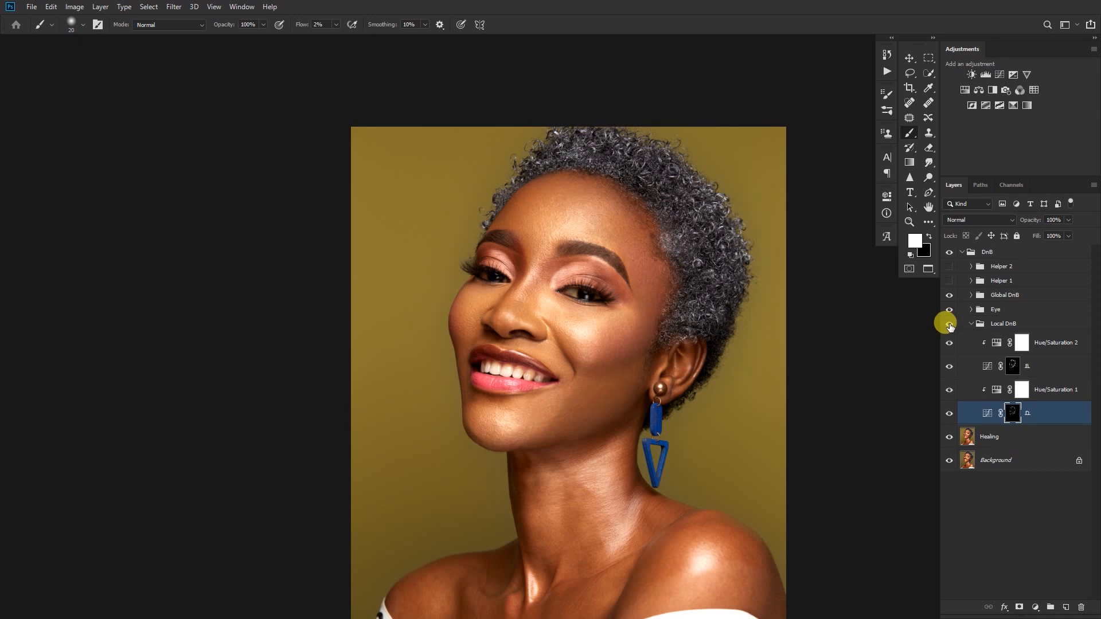
Paint across the nose in the colour view on the curves mask below Hue/Saturation 2.
left_click(1012, 366)
scroll(566, 332, "up", 3)
key("bracketright")
mouse_move(438, 258)
left_mouse_down()
mouse_move(446, 286)
mouse_move(433, 269)
mouse_move(453, 270)
mouse_move(438, 255)
mouse_move(443, 279)
mouse_move(437, 243)
mouse_move(589, 219)
left_mouse_up()
key("bracketleft")
key("bracketright")
Compare the image without the curves layer below Hue/Saturation 1, and paint the far side of the nose on its mask.
left_click(950, 414)
left_click(949, 414)
left_click(982, 412)
mouse_move(433, 267)
left_mouse_down()
mouse_move(423, 241)
mouse_move(431, 260)
mouse_move(446, 251)
mouse_move(446, 277)
mouse_move(491, 191)
mouse_move(509, 183)
left_mouse_up()
key("bracketleft")
key("bracketright")
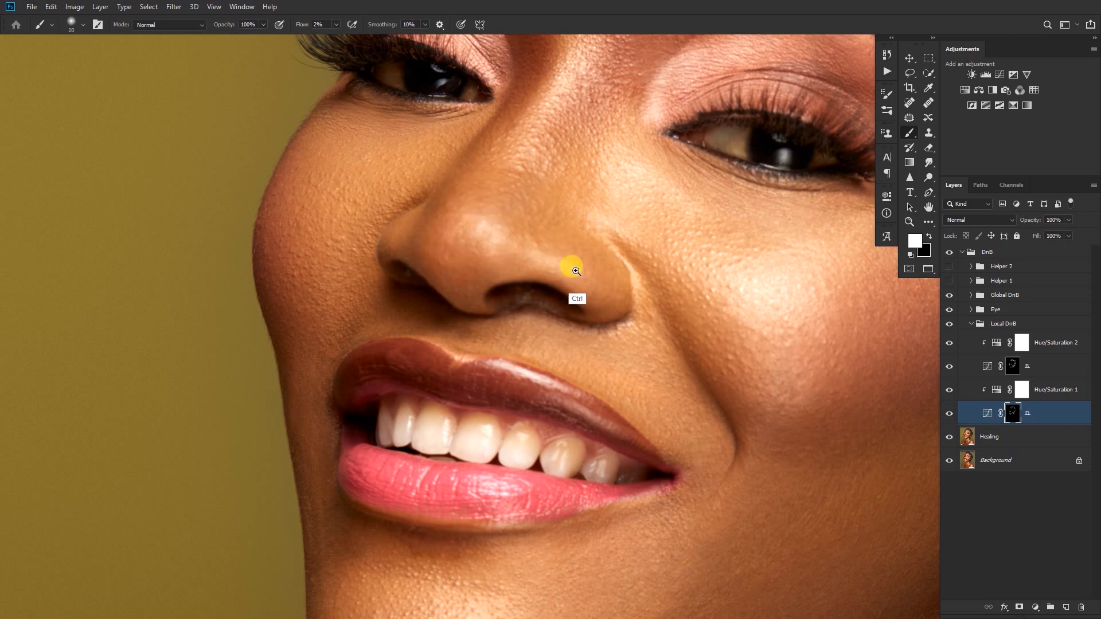
Paint the near nostril and the skin between nose and mouth corner with a 15 px brush.
key("h")
mouse_move(571, 266)
left_mouse_down()
mouse_move(540, 276)
mouse_move(525, 304)
mouse_move(560, 277)
mouse_move(541, 284)
mouse_move(572, 310)
mouse_move(611, 257)
left_mouse_up()
key("bracketleft")
left_click_drag(687, 335, 569, 344)
left_click_drag(683, 356, 625, 304)
Show Helper 1 and paint the nose bridge with a 35 px brush on the curves mask below Hue/Saturation 1.
left_click(950, 282)
left_click_drag(561, 332, 521, 292)
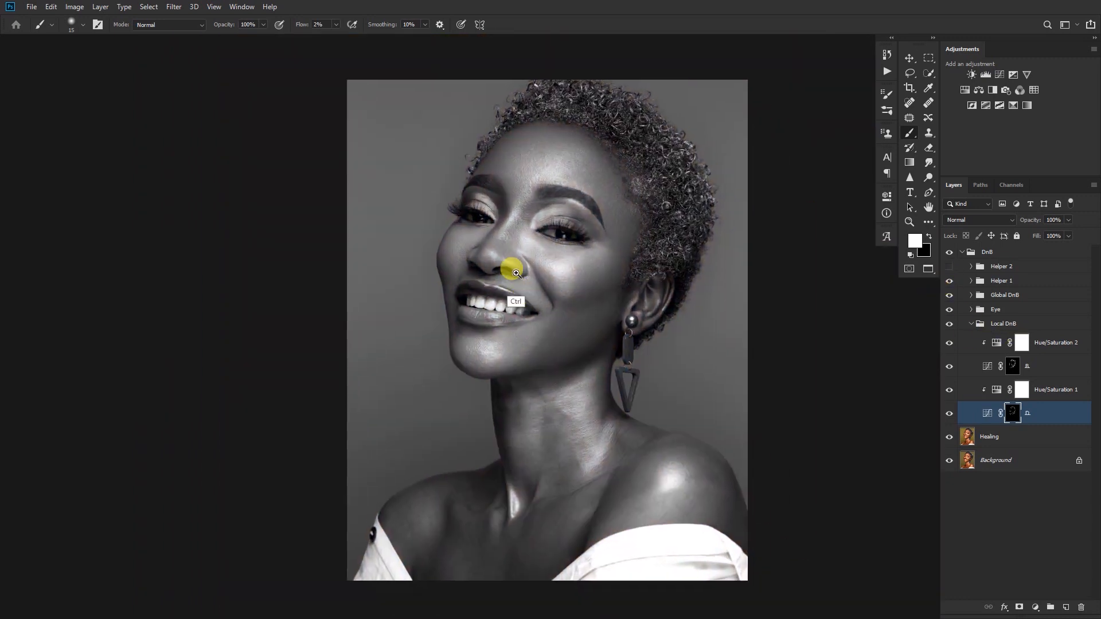
left_click_drag(495, 234, 521, 240)
key("]")
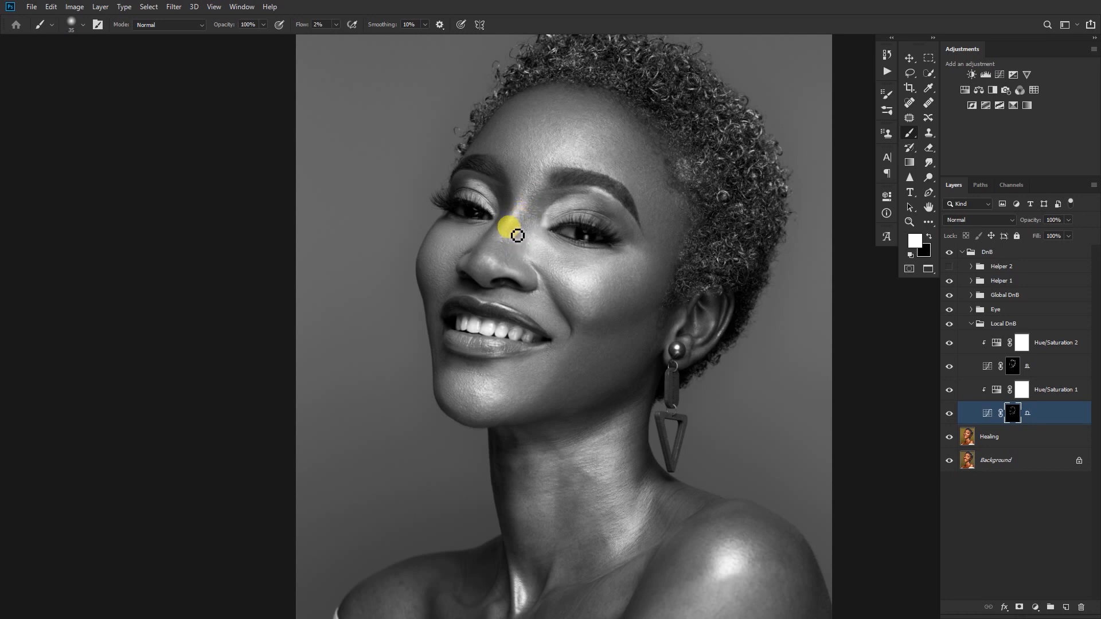
Paint the nose bridge up to between the eyes with a 30–35 px brush on the curves mask below Hue/Saturation 2.
left_click(1009, 366)
key("]")
key("[")
key("[")
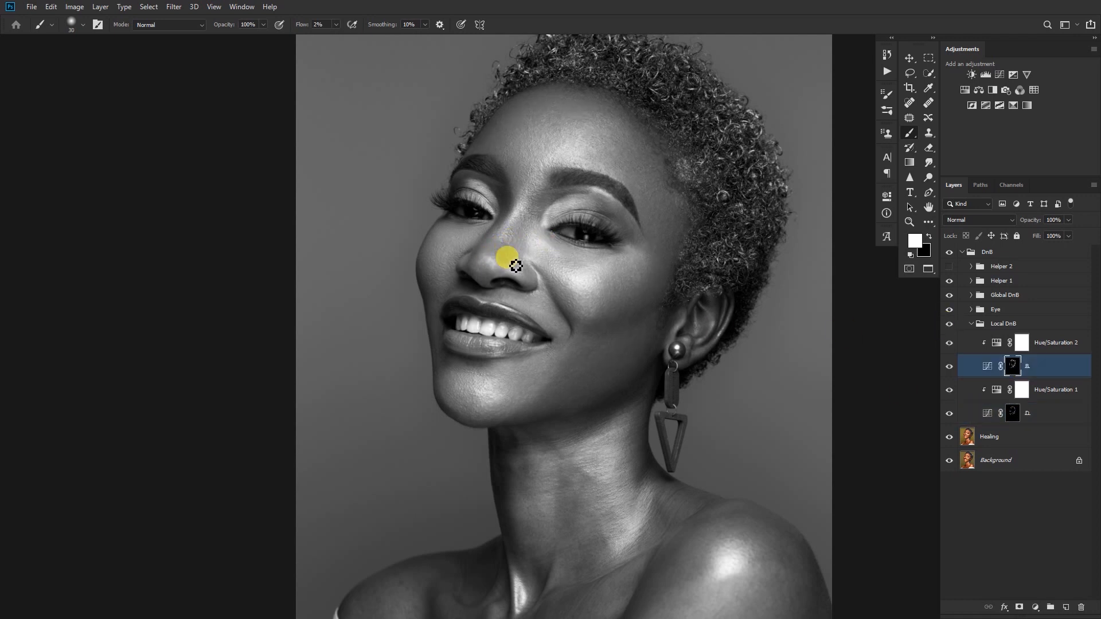
key("]")
left_click_drag(519, 251, 532, 220)
key("]")
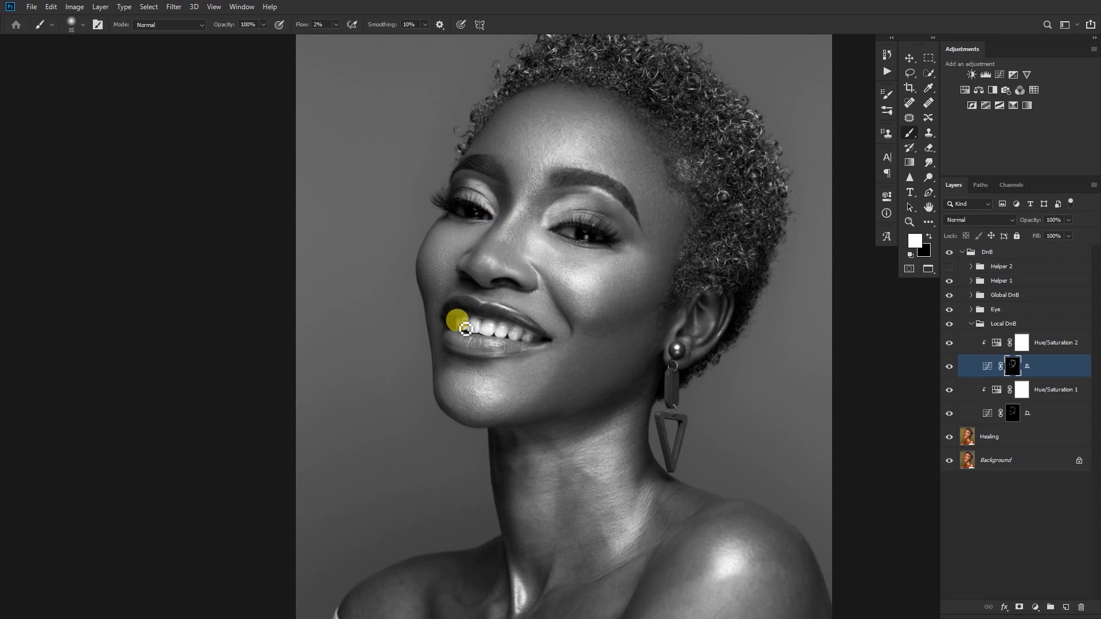
key("bracketleft")
mouse_move(500, 257)
left_mouse_down()
mouse_move(492, 261)
mouse_move(516, 207)
left_mouse_up()
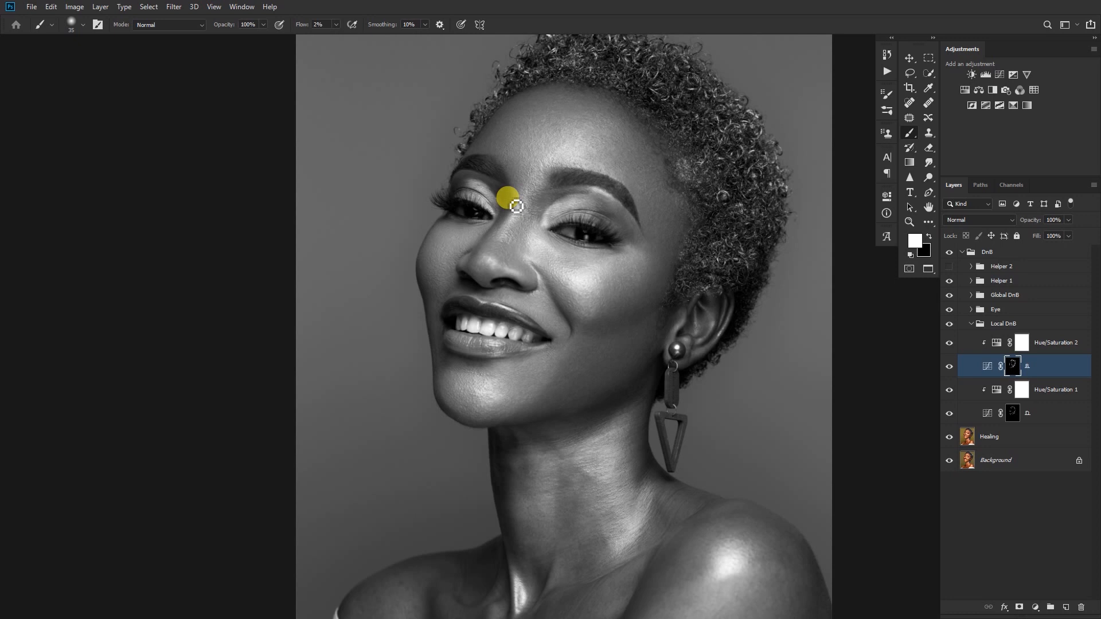
Paint the near temple and the skin along the hairline with a 25 px brush on the curves mask below Hue/Saturation 1.
left_click(1012, 414)
mouse_move(663, 250)
left_mouse_down()
mouse_move(686, 237)
mouse_move(643, 252)
mouse_move(589, 247)
mouse_move(581, 261)
mouse_move(599, 272)
mouse_move(607, 231)
left_mouse_up()
key("bracketleft")
key("bracketleft")
key("bracketleft")
key("bracketleft")
key("bracketright")
key("bracketright")
mouse_move(595, 237)
left_mouse_down()
mouse_move(597, 211)
mouse_move(632, 200)
mouse_move(607, 327)
left_mouse_up()
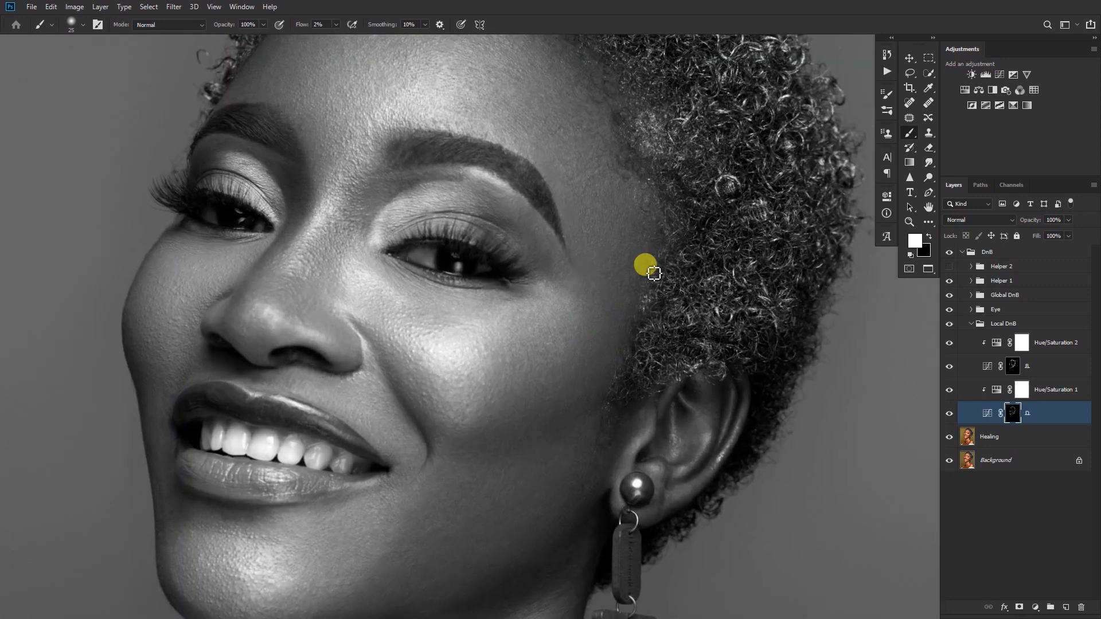
mouse_move(644, 263)
left_mouse_down()
mouse_move(634, 235)
mouse_move(638, 264)
left_mouse_up()
Select the curves mask below Hue/Saturation 2 and switch the check view from Helper 1 to Helper 2.
left_click(1010, 365)
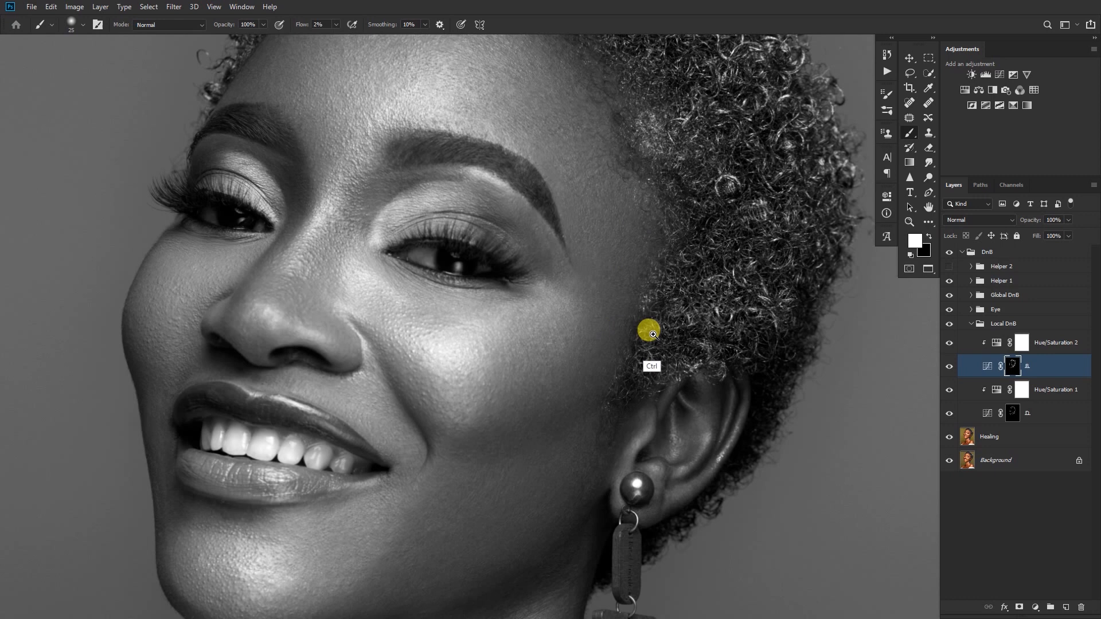
key("ctrl+0")
left_click(949, 266)
left_click(949, 266)
left_click(950, 280)
left_click(949, 266)
Paint the forehead and near temple on the selected mask, and compare the face without Helper 2.
left_click(547, 216, "ctrl")
left_click_drag(547, 217, 568, 210)
left_click_drag(565, 203, 539, 297)
left_click(949, 266)
left_click(949, 266)
Paint the forehead above the near eyebrow with a 50–60 px brush on the curves mask below Hue/Saturation 1.
left_click(1011, 412)
key("bracketright")
key("bracketright")
key("bracketright")
key("ctrl+0")
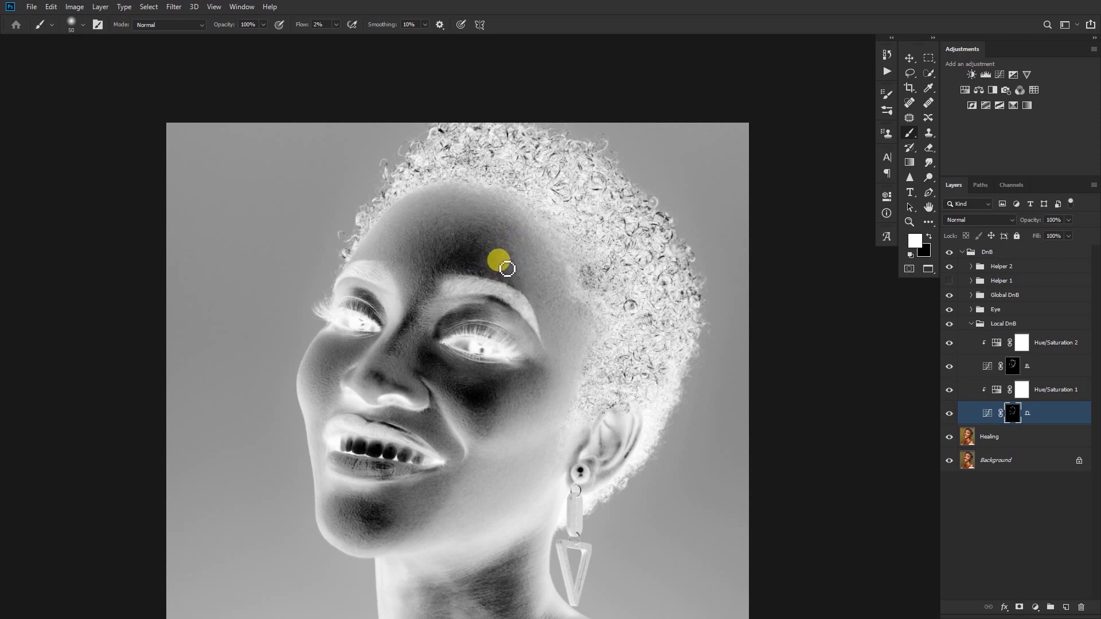
mouse_move(527, 273)
left_mouse_down()
mouse_move(513, 230)
mouse_move(453, 243)
mouse_move(478, 253)
mouse_move(480, 233)
mouse_move(466, 230)
mouse_move(512, 251)
mouse_move(511, 268)
left_mouse_up()
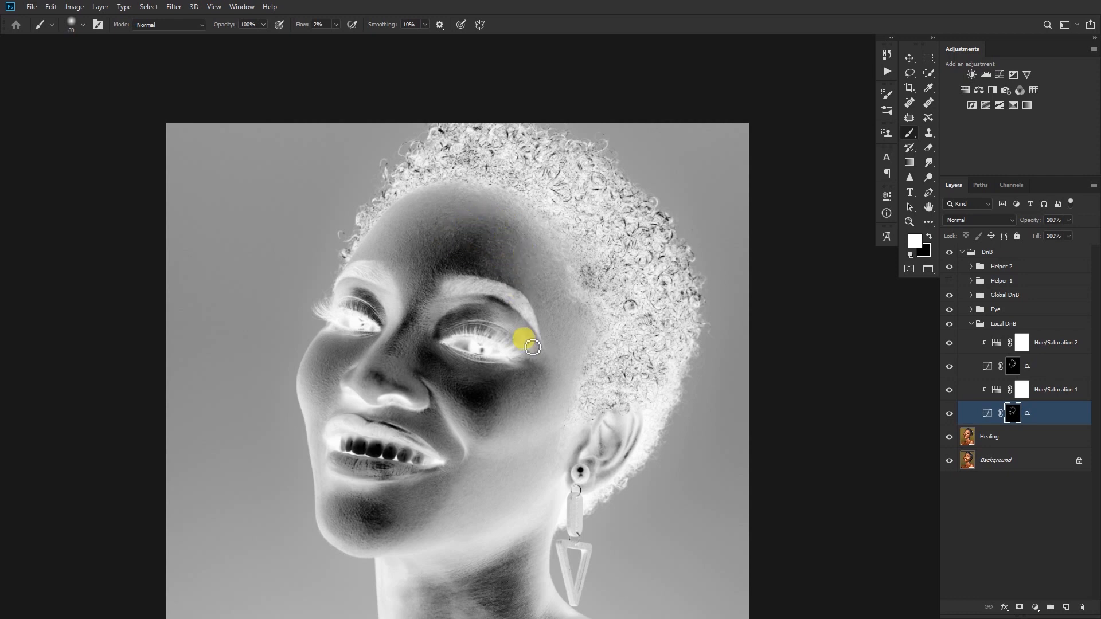
Hide Helper 2 and paint small uneven spots on the near side of the forehead with a 10 px brush.
left_click(950, 266)
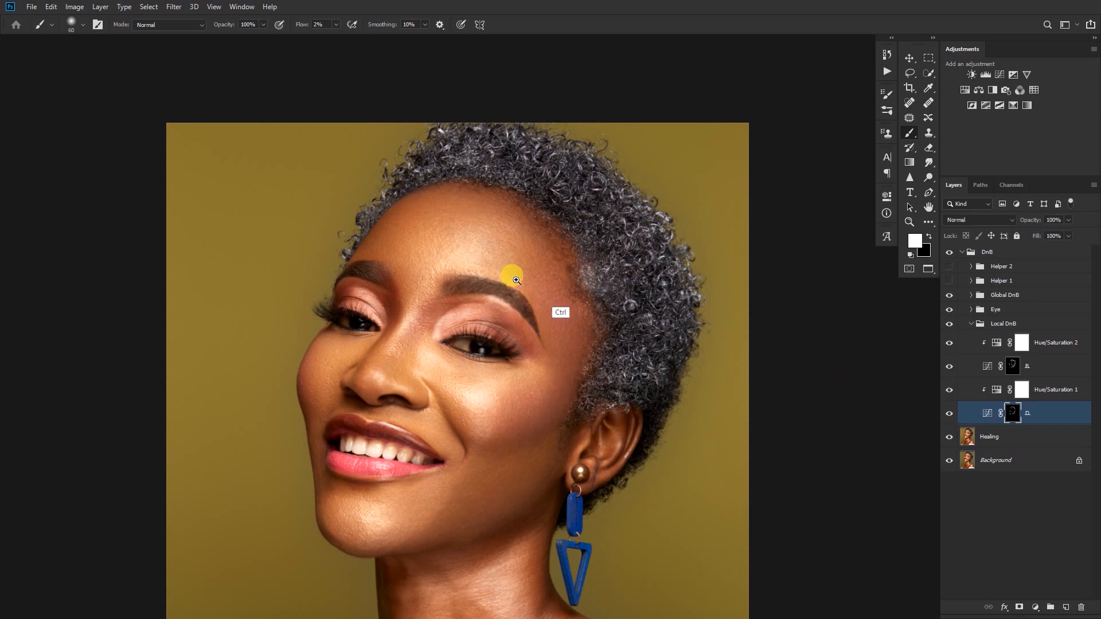
scroll(508, 259, "up", 1)
key("bracketleft")
key("bracketleft")
key("bracketleft")
key("bracketleft")
key("bracketleft")
key("bracketleft")
key("bracketleft")
key("bracketleft")
scroll(531, 247, "up", 1)
mouse_move(555, 233)
left_mouse_down()
mouse_move(491, 215)
mouse_move(514, 207)
mouse_move(493, 212)
mouse_move(515, 217)
mouse_move(470, 251)
mouse_move(462, 228)
mouse_move(477, 221)
mouse_move(468, 213)
mouse_move(526, 180)
mouse_move(529, 118)
mouse_move(521, 128)
mouse_move(546, 172)
mouse_move(566, 138)
mouse_move(581, 170)
mouse_move(582, 154)
mouse_move(534, 286)
mouse_move(608, 352)
mouse_move(529, 241)
mouse_move(533, 291)
mouse_move(495, 270)
mouse_move(550, 247)
left_mouse_up()
Paint the skin along the near eyebrow's upper edge with a 10–15 px brush on the curves mask below Hue/Saturation 1.
left_click(1010, 366)
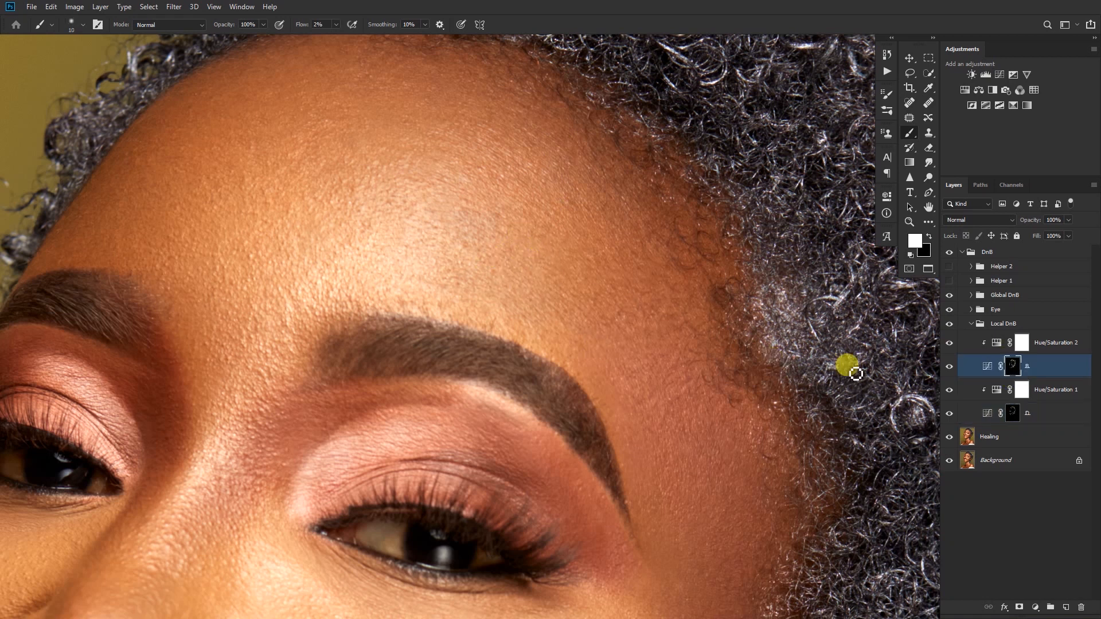
left_click(1009, 414)
mouse_move(415, 288)
left_mouse_down()
mouse_move(331, 321)
mouse_move(467, 280)
mouse_move(440, 290)
mouse_move(448, 255)
mouse_move(473, 302)
mouse_move(456, 296)
mouse_move(463, 304)
left_mouse_up()
key("bracketright")
key("bracketright")
key("bracketleft")
key("bracketleft")
key("bracketleft")
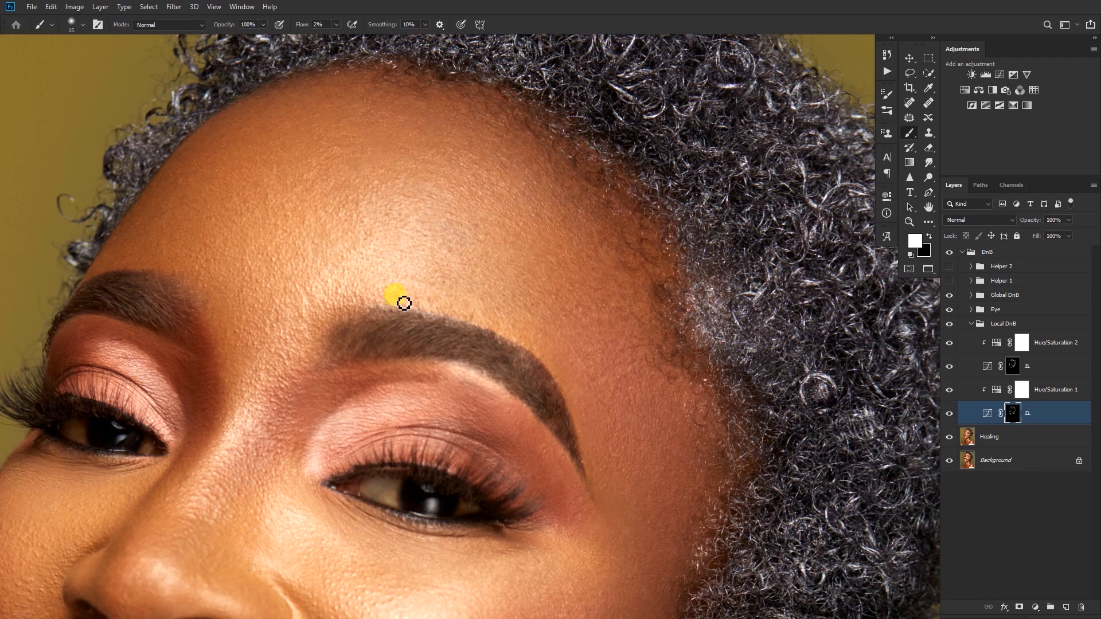
mouse_move(415, 305)
left_mouse_down()
mouse_move(462, 293)
mouse_move(445, 265)
mouse_move(430, 285)
mouse_move(466, 302)
mouse_move(570, 317)
mouse_move(587, 305)
mouse_move(612, 312)
mouse_move(637, 349)
mouse_move(609, 384)
mouse_move(510, 372)
left_mouse_up()
key("bracketleft")
Enlarge the brush to 60 px and even out the middle of the face from the nose to the brows.
key("bracketright")
key("bracketright")
key("bracketright")
key("bracketright")
key("bracketright")
key("bracketright")
key("bracketright")
key("bracketright")
key("bracketright")
mouse_move(409, 335)
left_mouse_down()
mouse_move(422, 314)
mouse_move(408, 335)
mouse_move(417, 322)
mouse_move(426, 338)
mouse_move(462, 309)
mouse_move(435, 325)
mouse_move(448, 342)
mouse_move(374, 454)
left_mouse_up()
scroll(364, 239, "up", 1)
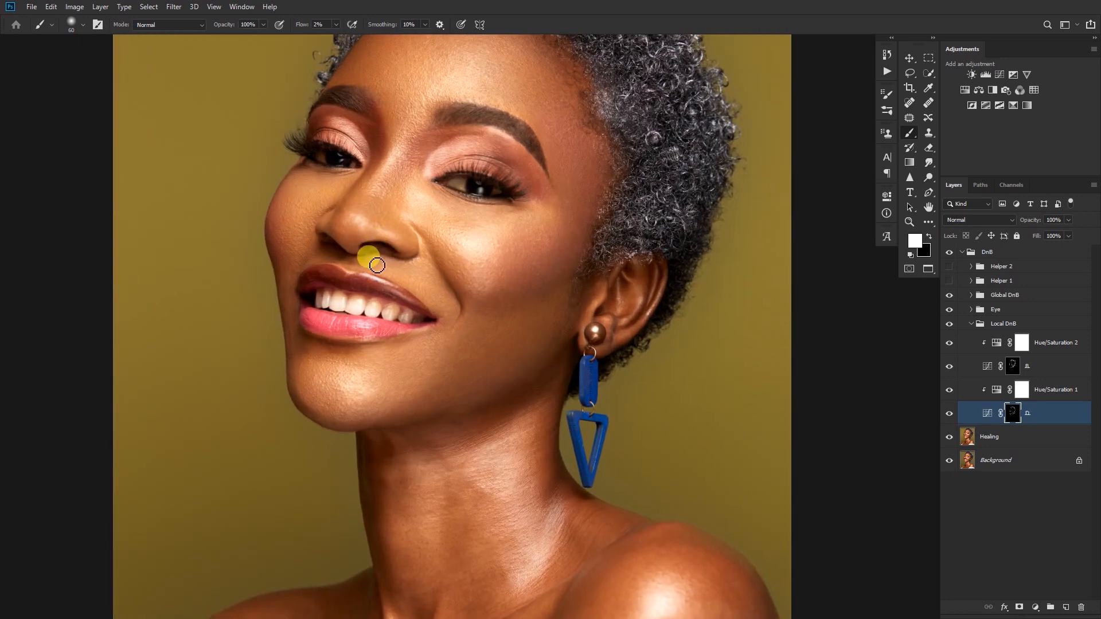
left_click_drag(423, 313, 423, 336)
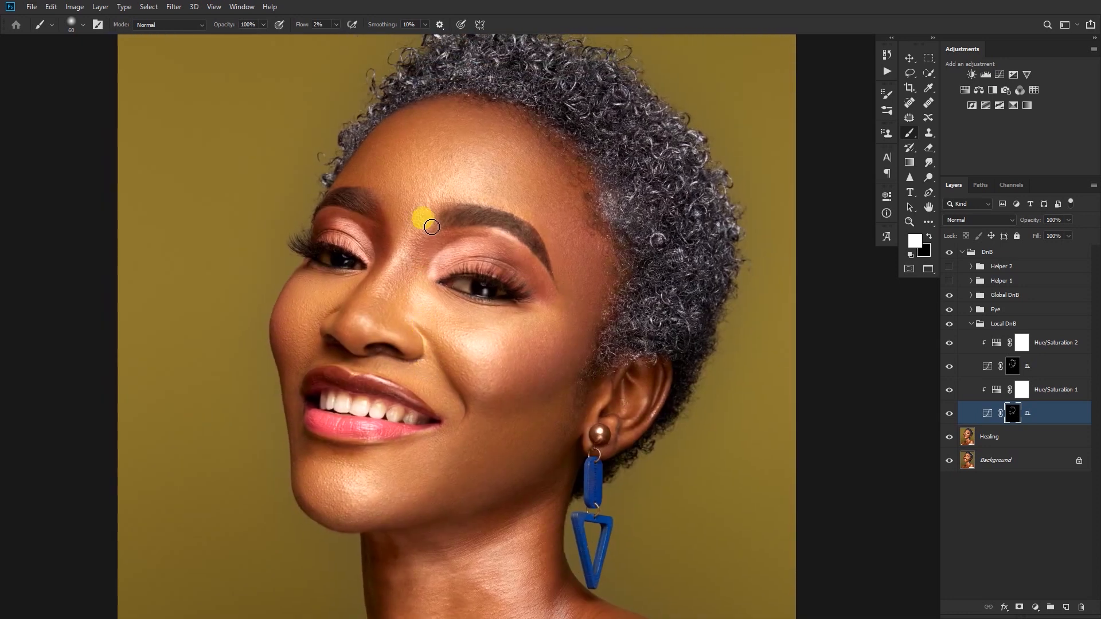
Paint the forehead from between the eyebrows up to the hairline with a 35 px brush, and compare the face without Local DnB.
key("bracketleft")
key("bracketright")
key("bracketleft")
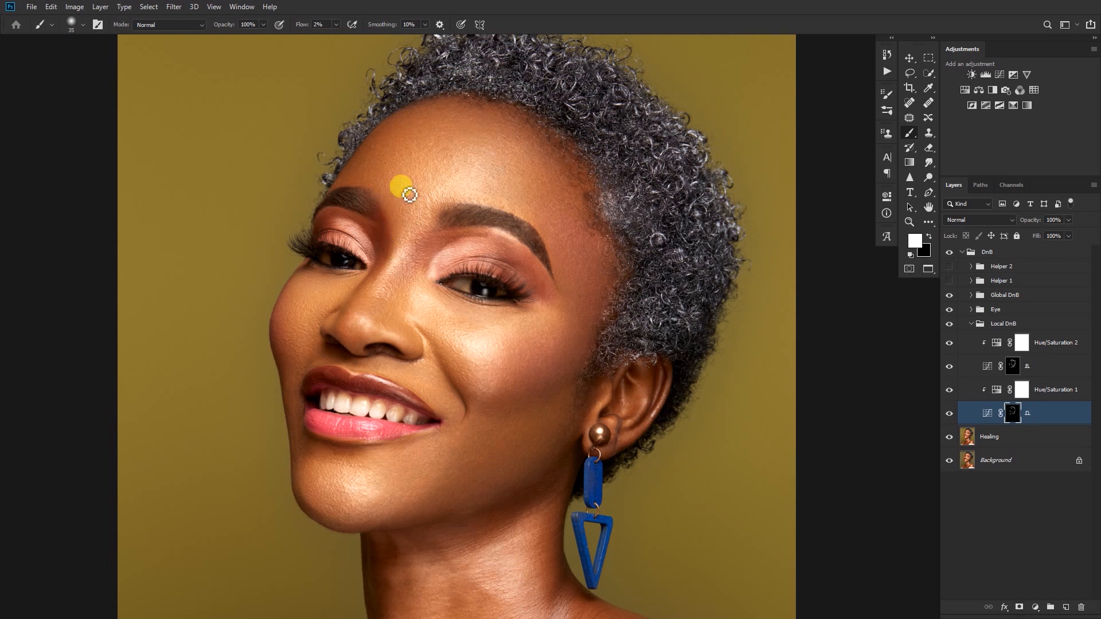
key("bracketleft")
key("bracketright")
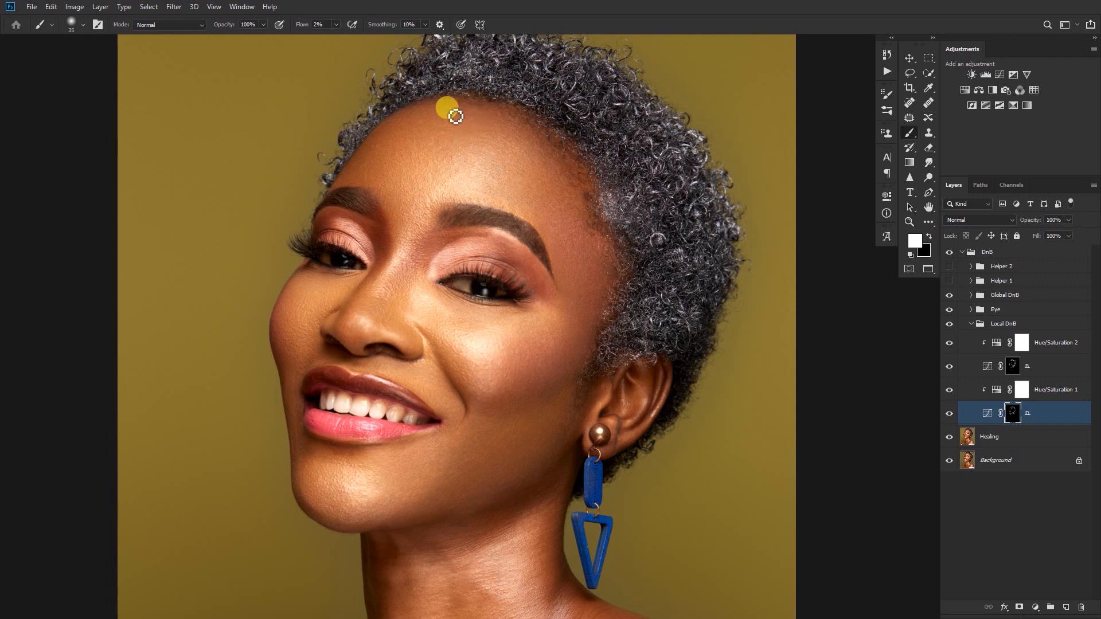
left_click(950, 324)
Paint the near cheek between smile line and ear with a 50 px brush, refining it with a 20 px brush.
left_click_drag(524, 332, 460, 302)
mouse_move(506, 351)
left_mouse_down()
mouse_move(487, 323)
mouse_move(479, 372)
mouse_move(425, 339)
mouse_move(477, 354)
mouse_move(523, 340)
left_mouse_up()
key("bracketright")
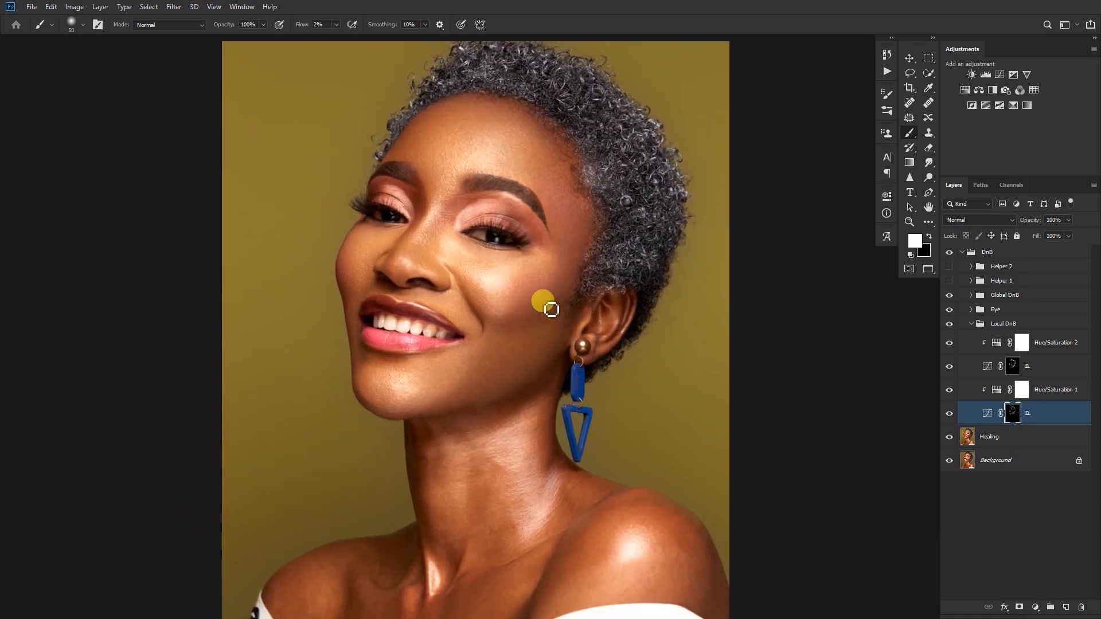
left_click_drag(511, 338, 534, 351)
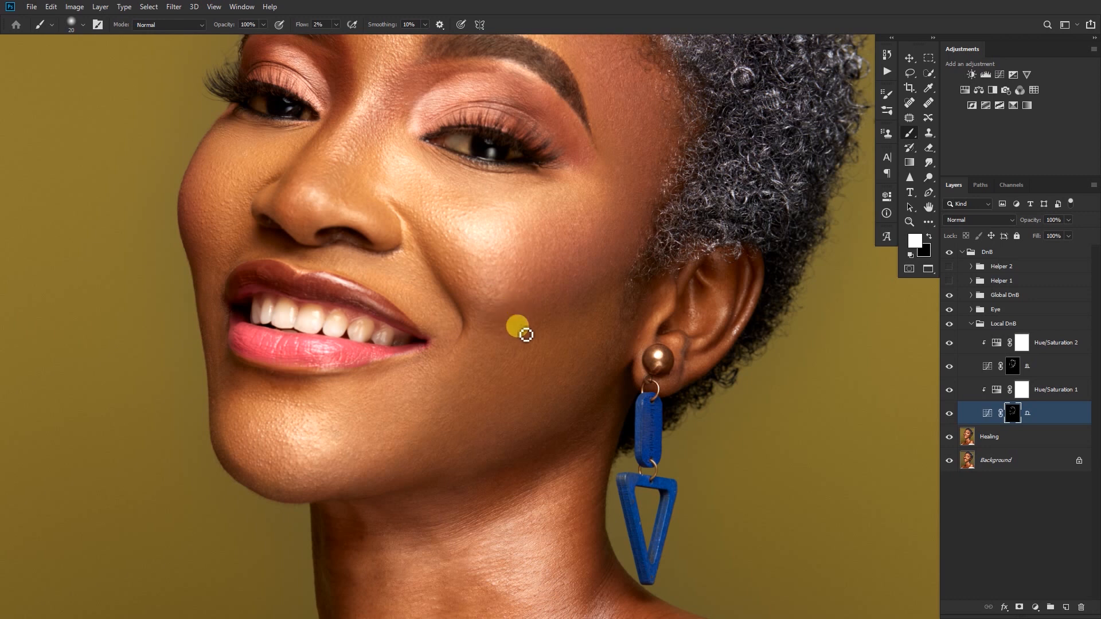
left_click_drag(535, 325, 542, 304)
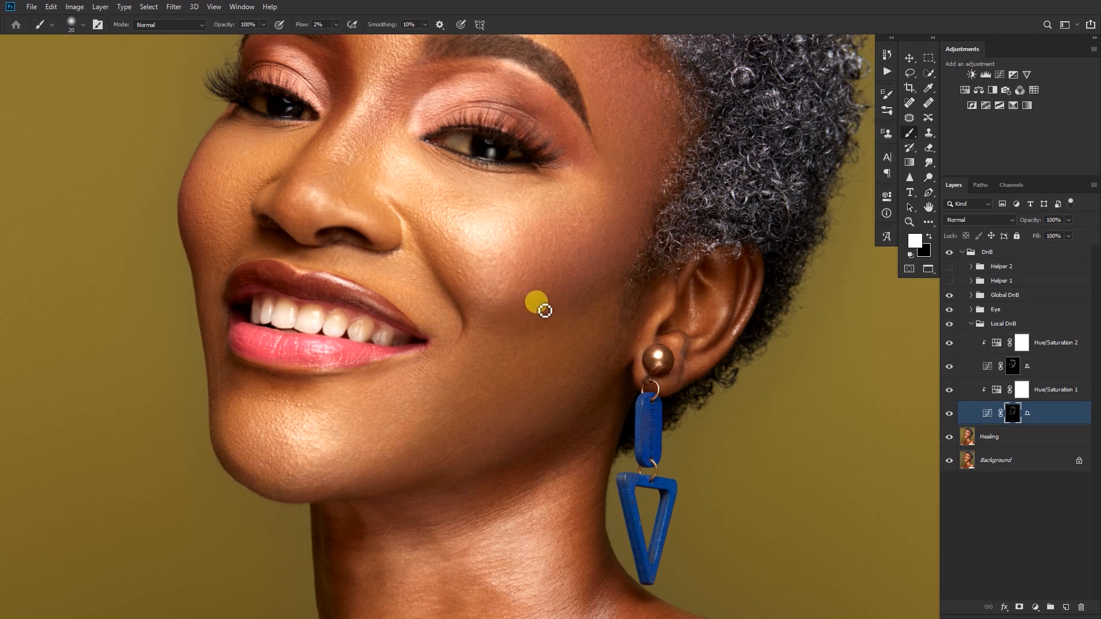
mouse_move(559, 315)
left_mouse_down()
mouse_move(586, 298)
mouse_move(577, 318)
mouse_move(597, 294)
mouse_move(590, 307)
mouse_move(624, 268)
mouse_move(614, 267)
mouse_move(619, 281)
mouse_move(596, 295)
mouse_move(632, 257)
mouse_move(620, 268)
mouse_move(629, 239)
mouse_move(603, 308)
mouse_move(630, 285)
mouse_move(599, 310)
mouse_move(634, 233)
mouse_move(577, 310)
mouse_move(570, 258)
mouse_move(556, 307)
left_mouse_up()
Retouch small spots on the upper near cheek below the eye with a 9 px brush.
mouse_move(459, 253)
left_mouse_down()
mouse_move(497, 299)
mouse_move(573, 285)
mouse_move(546, 282)
mouse_move(526, 304)
mouse_move(418, 334)
mouse_move(461, 291)
mouse_move(384, 236)
mouse_move(396, 260)
mouse_move(389, 243)
mouse_move(406, 268)
mouse_move(383, 233)
mouse_move(418, 273)
mouse_move(492, 292)
mouse_move(603, 283)
mouse_move(590, 333)
mouse_move(617, 392)
left_mouse_up()
key("bracketright")
key("bracketleft")
key("bracketleft")
key("bracketright")
key("bracketright")
key("bracketleft")
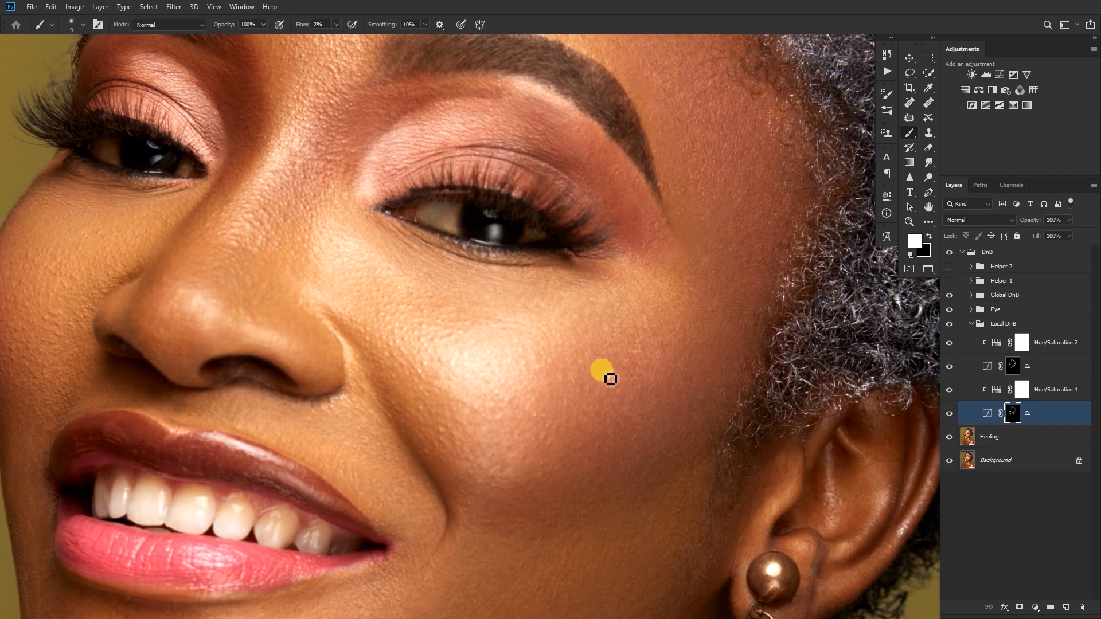
Paint the lower cheek and jaw in front of the ear with a 9–10 px brush below Hue/Saturation 1.
mouse_move(617, 393)
left_mouse_down()
mouse_move(612, 381)
mouse_move(610, 393)
mouse_move(625, 386)
mouse_move(621, 405)
mouse_move(669, 352)
mouse_move(649, 457)
mouse_move(585, 505)
mouse_move(607, 454)
mouse_move(565, 307)
left_mouse_up()
key("bracketright")
key("bracketleft")
key("bracketleft")
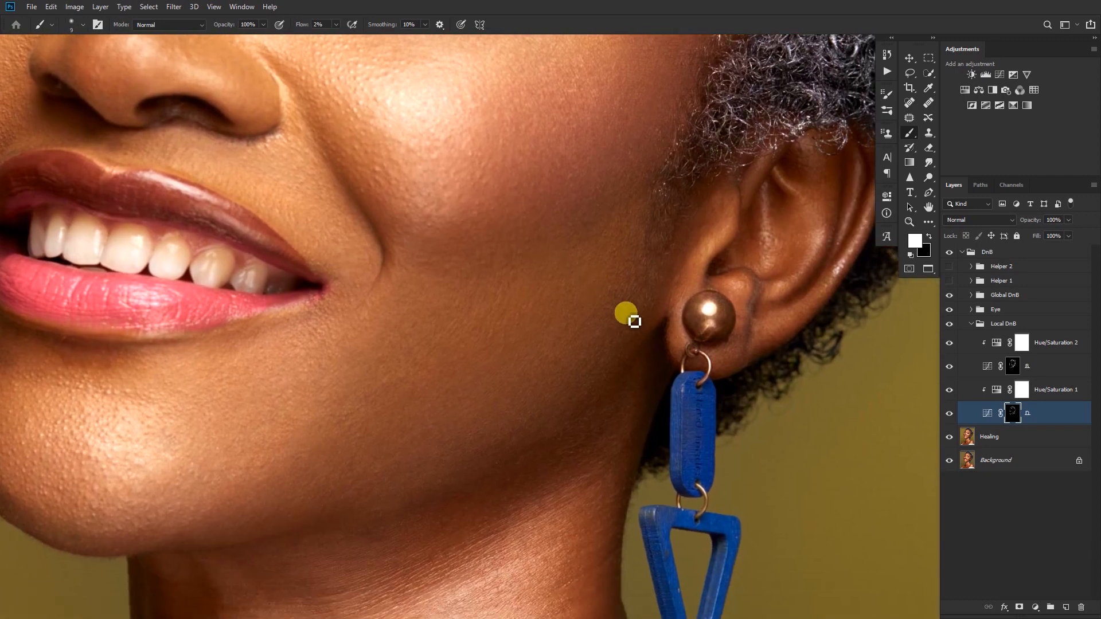
key("bracketright")
mouse_move(631, 321)
left_mouse_down()
mouse_move(531, 361)
mouse_move(549, 319)
left_mouse_up()
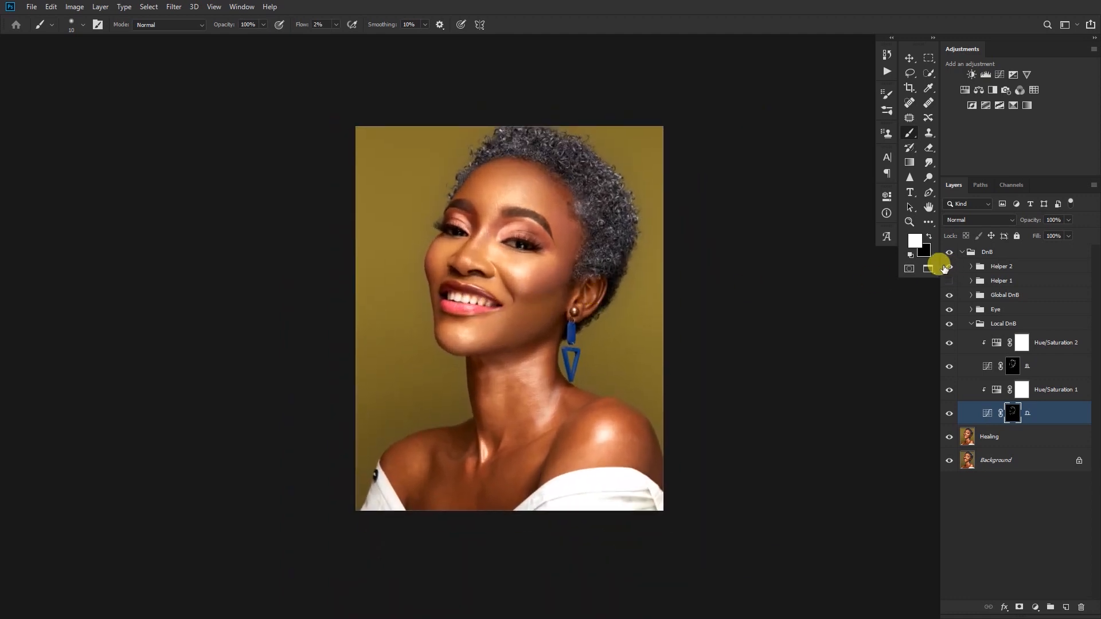
Show Helper 2 and paint the near cheek toward the ear with a 60–70 px brush below Hue/Saturation 1.
left_click(949, 266)
left_click(512, 272, "ctrl")
left_click(564, 290, "ctrl")
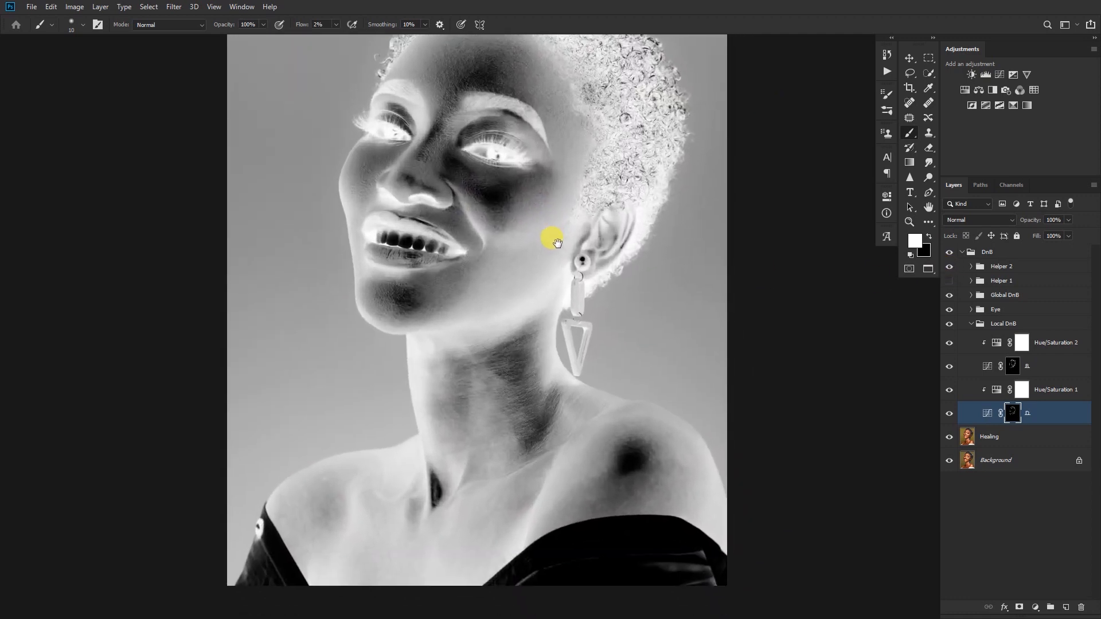
key("bracketright")
left_click(573, 224)
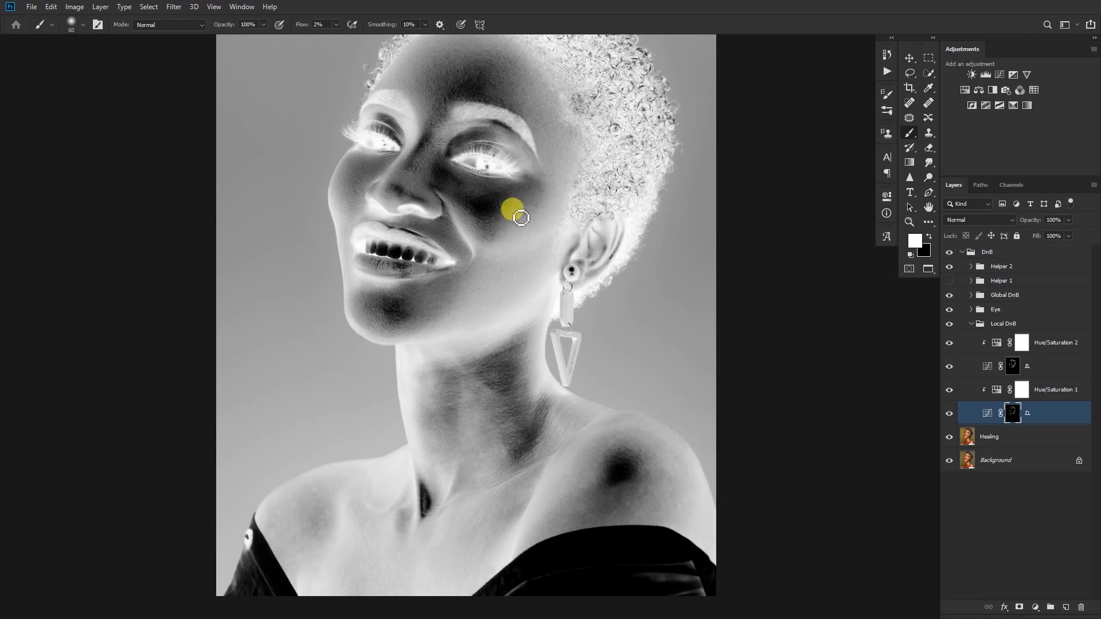
key("bracketright")
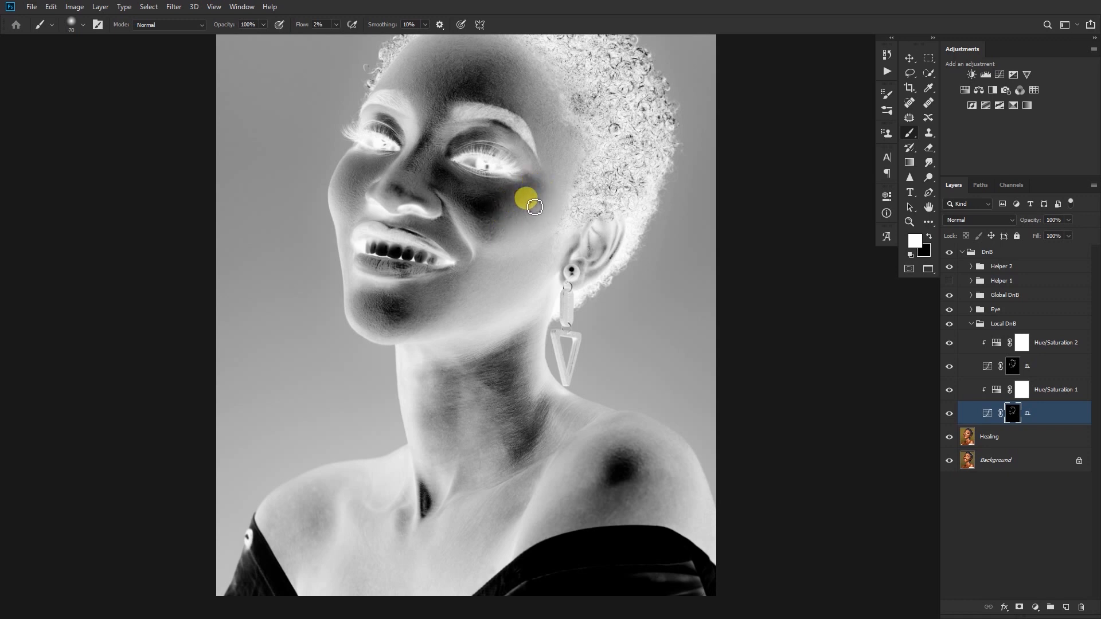
mouse_move(536, 195)
left_mouse_down()
mouse_move(542, 185)
mouse_move(506, 224)
mouse_move(522, 225)
left_mouse_up()
Paint the edge of the near cheek highlight with a 35 px brush on the curves mask below Hue/Saturation 2.
left_click(998, 368)
key("bracketleft")
key("bracketleft")
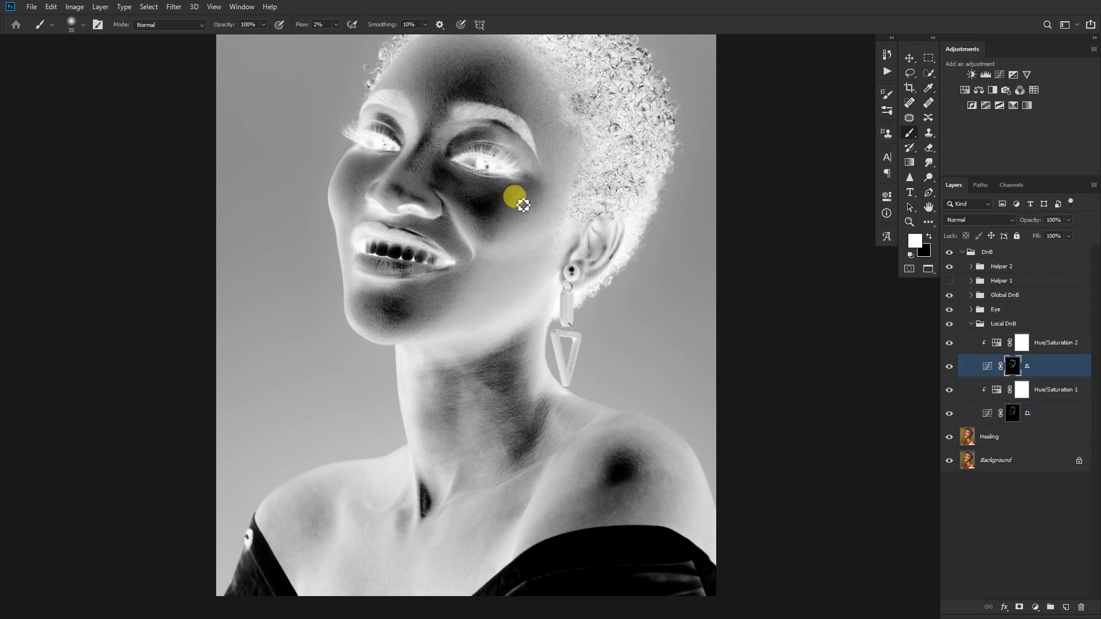
left_click_drag(515, 226, 529, 199)
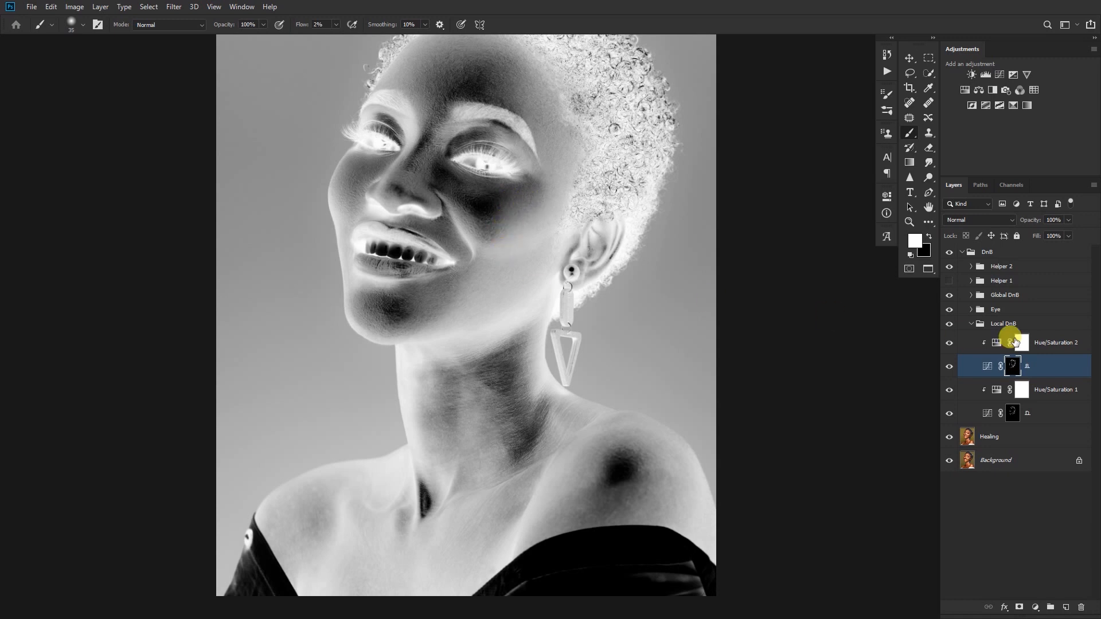
Compare the portrait in colour by toggling Helper 2 and the Local DnB group.
left_click(950, 267)
left_click(950, 324)
left_click(949, 267)
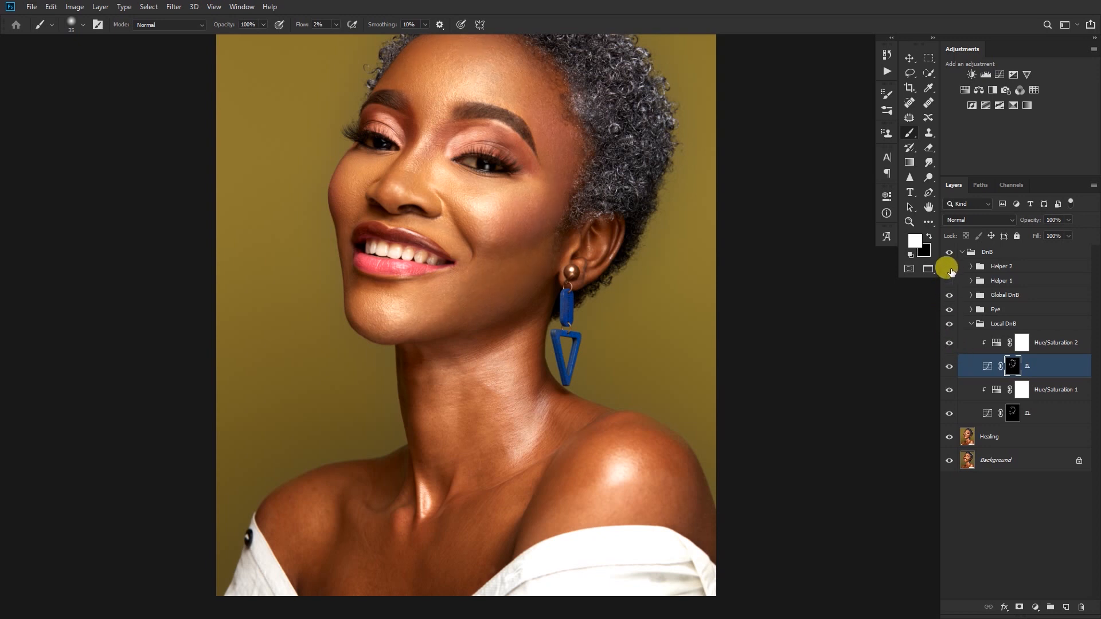
Paint the near cheek with a 50 px brush on the curves mask below Hue/Saturation 2, and hide Helper 2.
left_click(660, 288)
mouse_move(659, 289)
left_mouse_down()
mouse_move(574, 286)
mouse_move(586, 286)
mouse_move(556, 282)
mouse_move(537, 254)
mouse_move(504, 236)
left_mouse_up()
key("bracketright")
key("bracketleft")
key("bracketright")
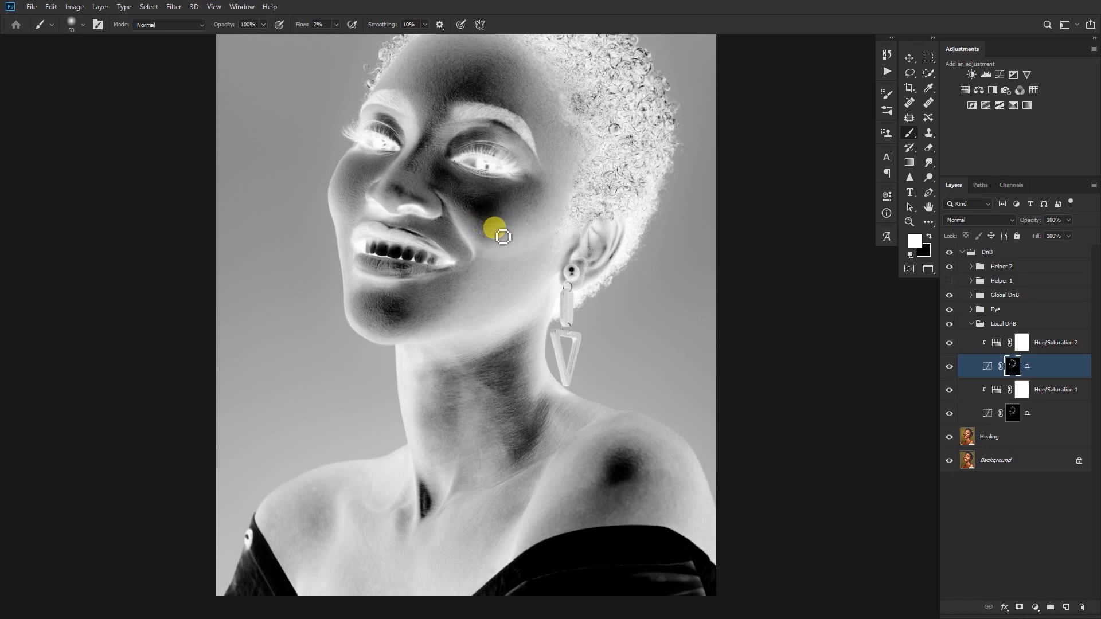
left_click_drag(957, 285, 949, 265)
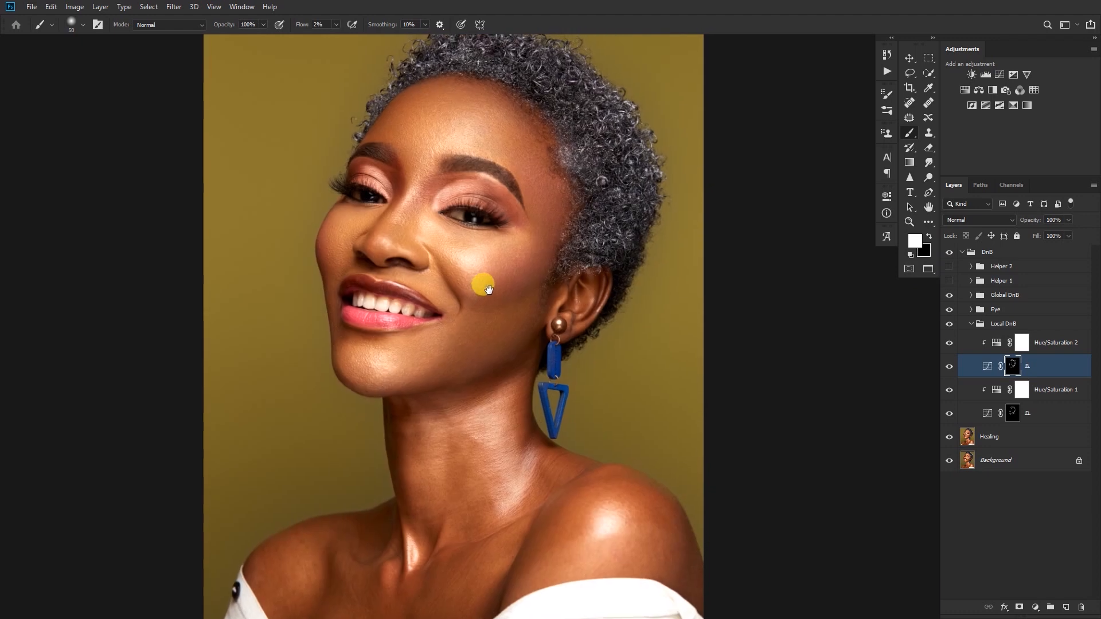
Blend the near cheek and the side of the face with a 60–100 px brush below Hue/Saturation 2.
left_click_drag(470, 258, 483, 259)
left_click_drag(483, 259, 488, 310)
key("bracketleft")
key("bracketright")
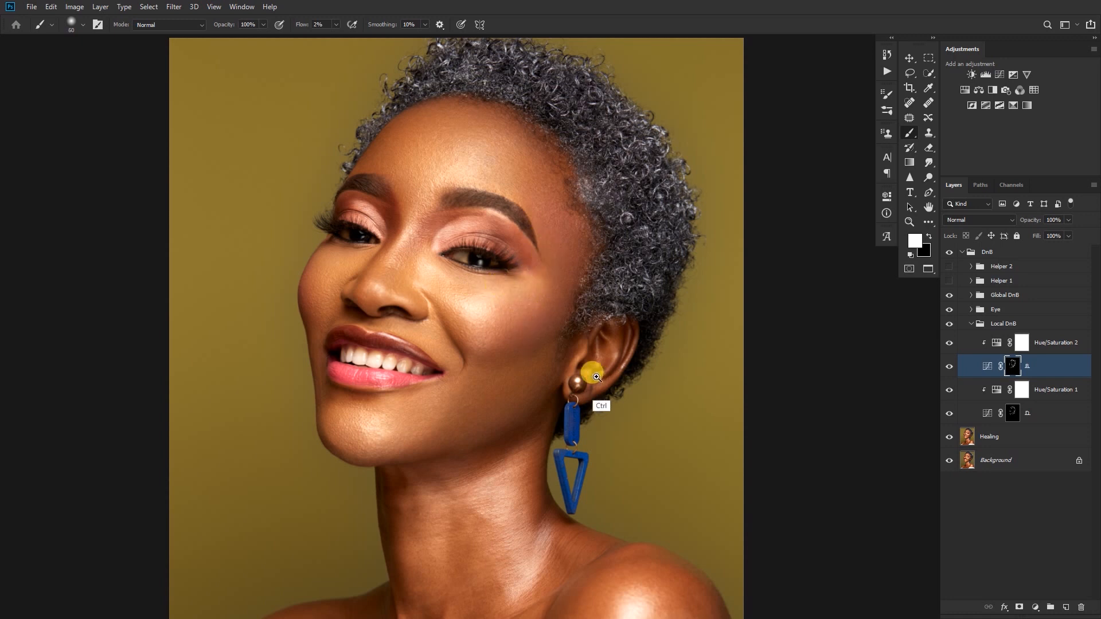
left_click_drag(596, 377, 507, 401)
left_click_drag(507, 401, 526, 309)
key("bracketright")
key("bracketright")
key("bracketright")
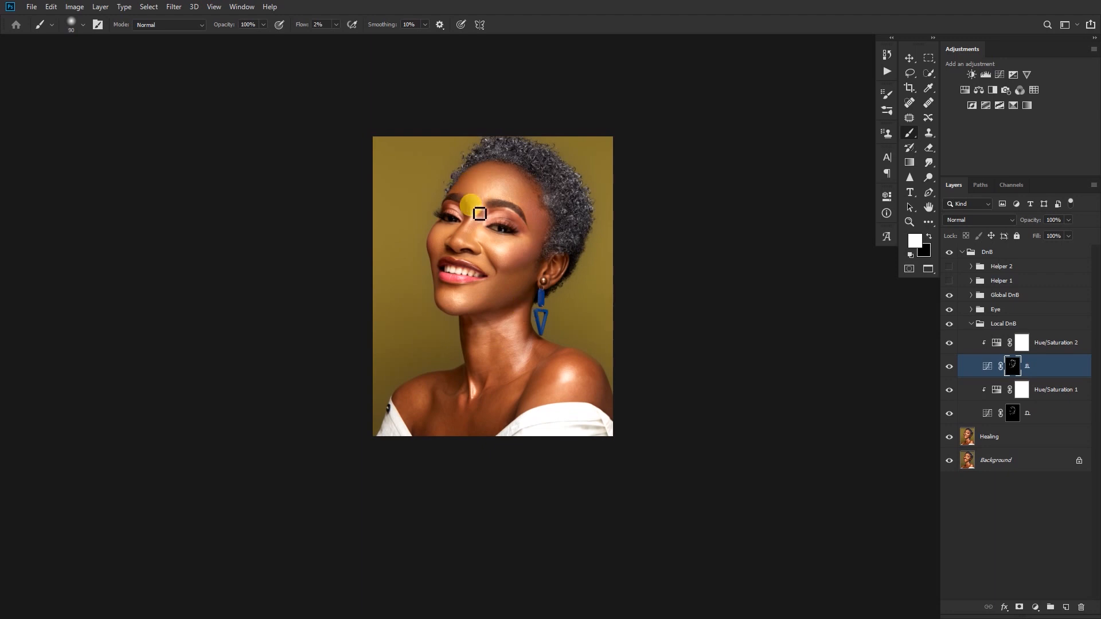
key("bracketright")
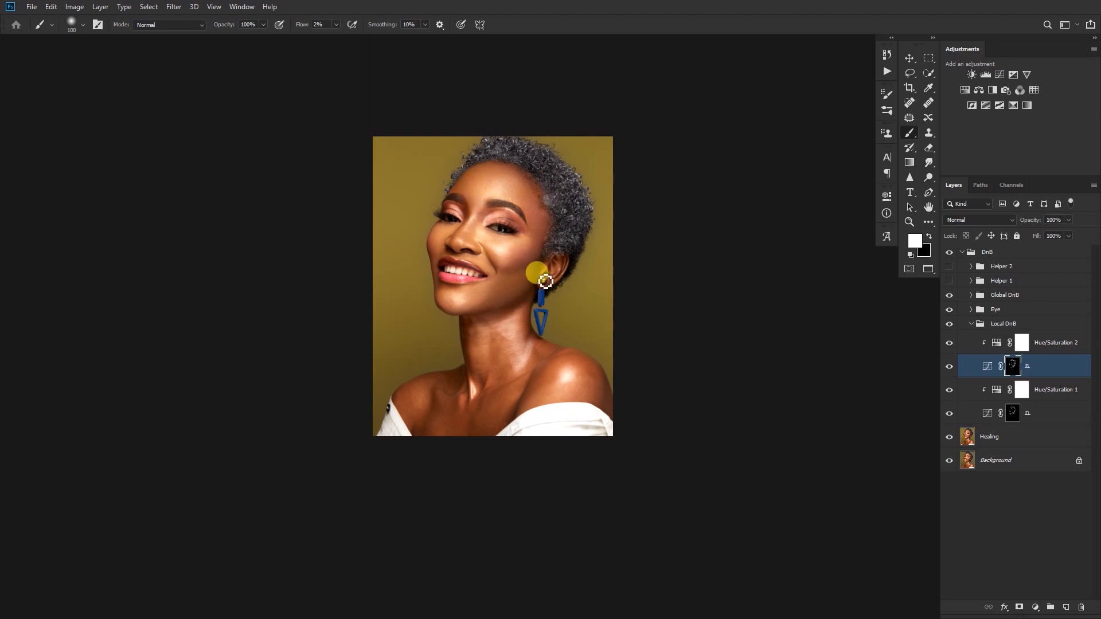
Paint the forehead with a 70–100 px brush on the curves mask below Hue/Saturation 1.
left_click(1005, 413)
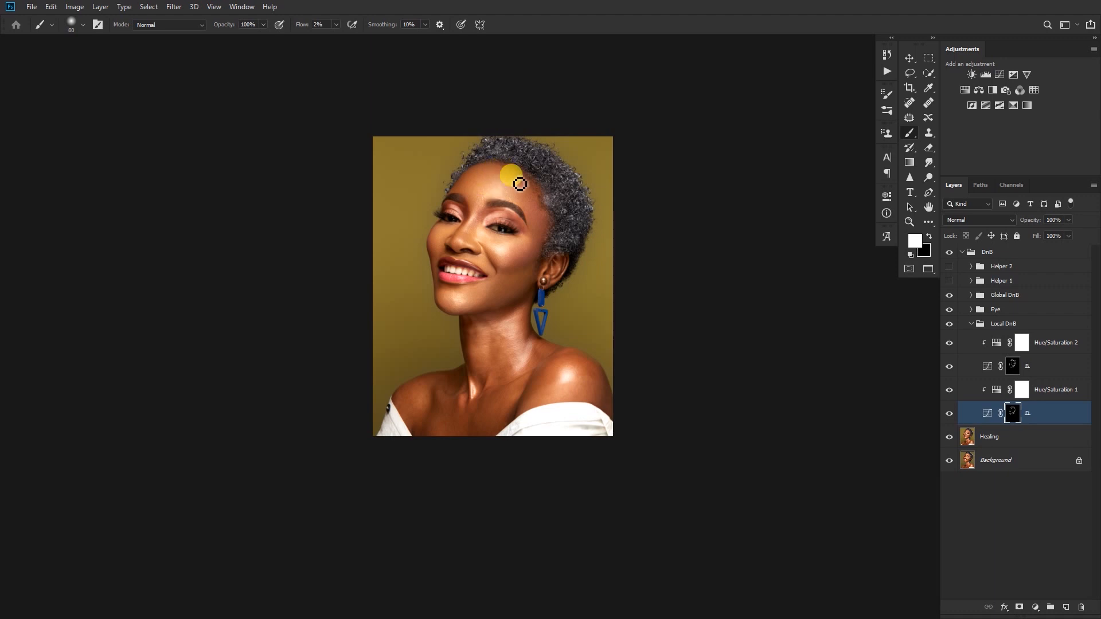
key("bracketright")
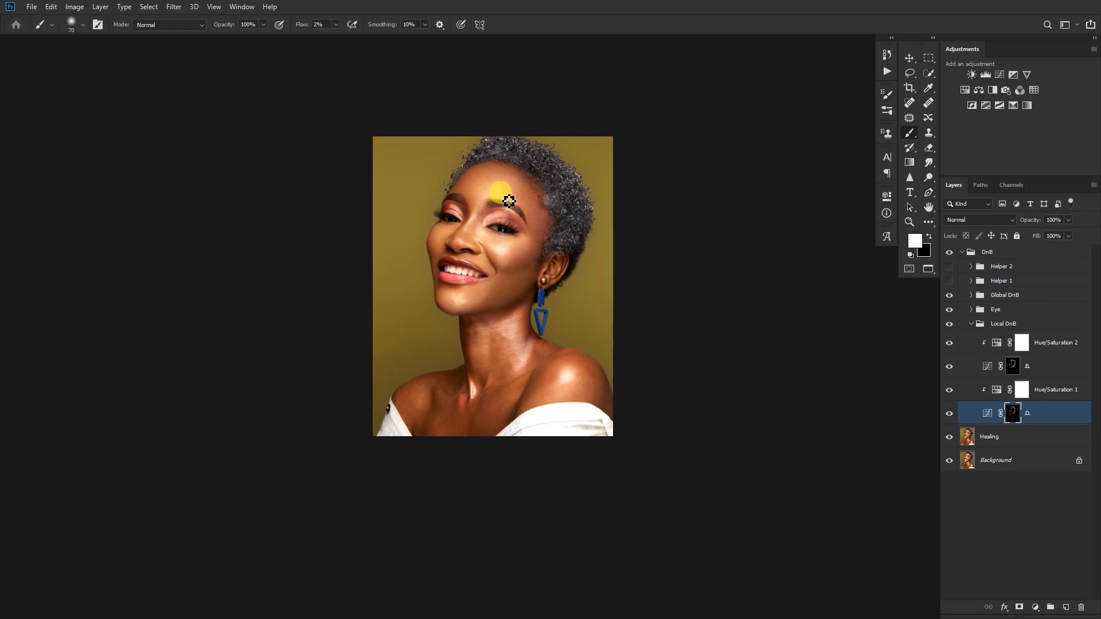
key("bracketright")
key("bracketright")
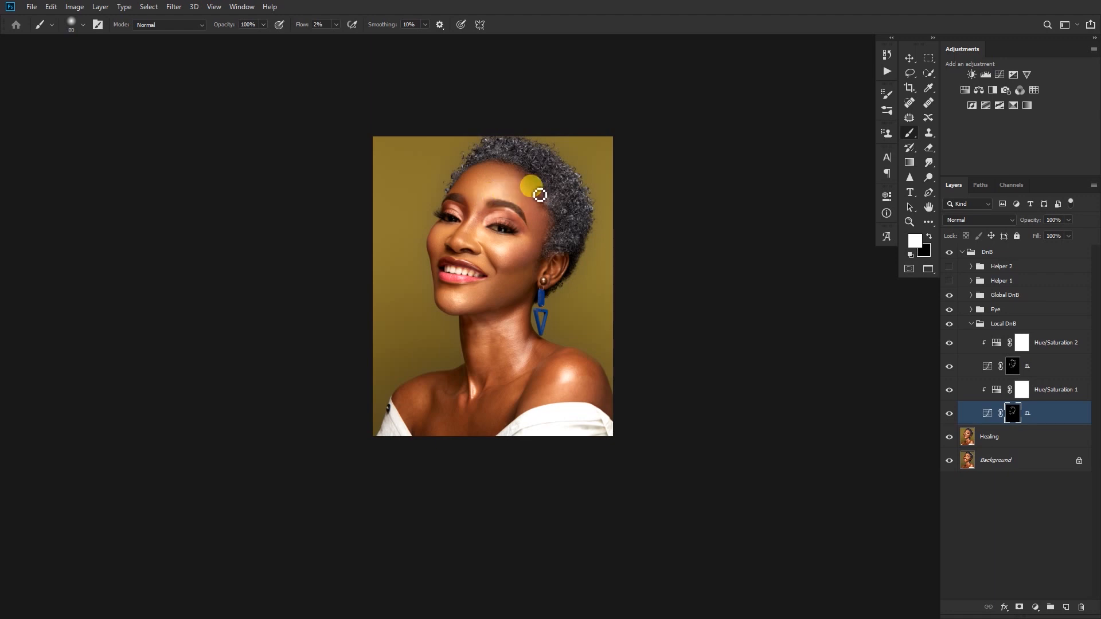
key("bracketright")
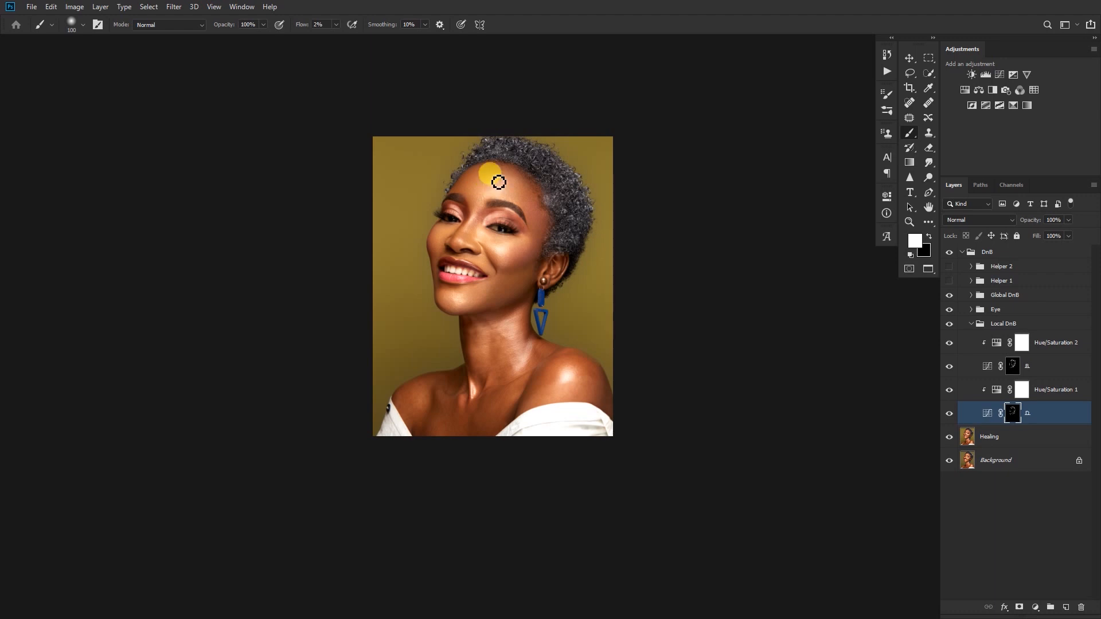
key("bracketleft")
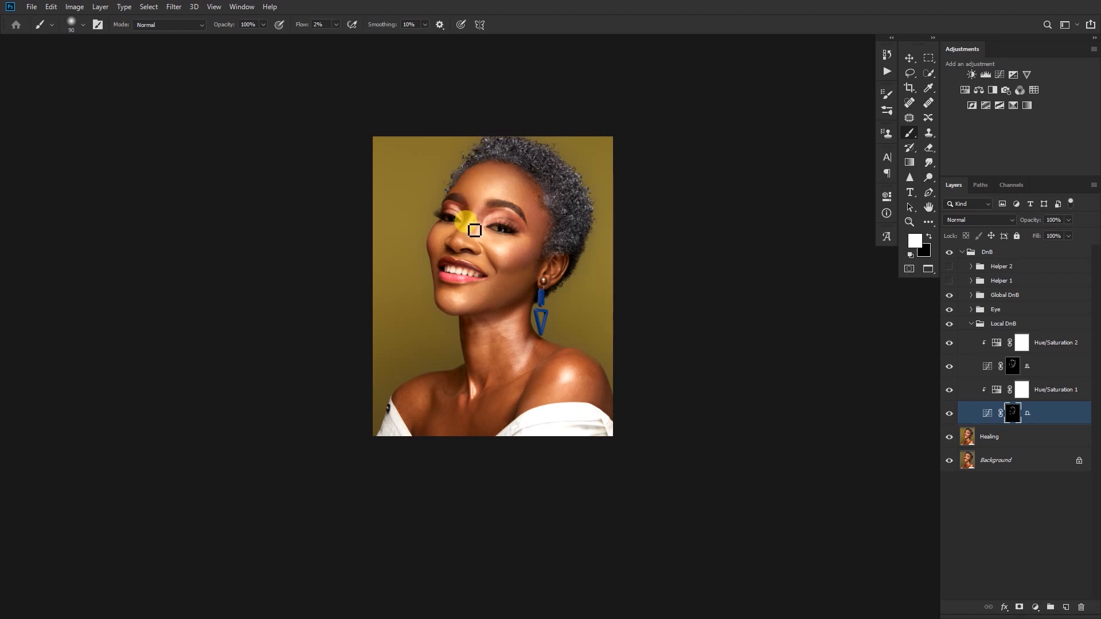
Paint the jaw and lower cheek with a 70–90 px brush below Hue/Saturation 1.
scroll(501, 309, "up", 1)
left_click_drag(508, 311, 519, 348)
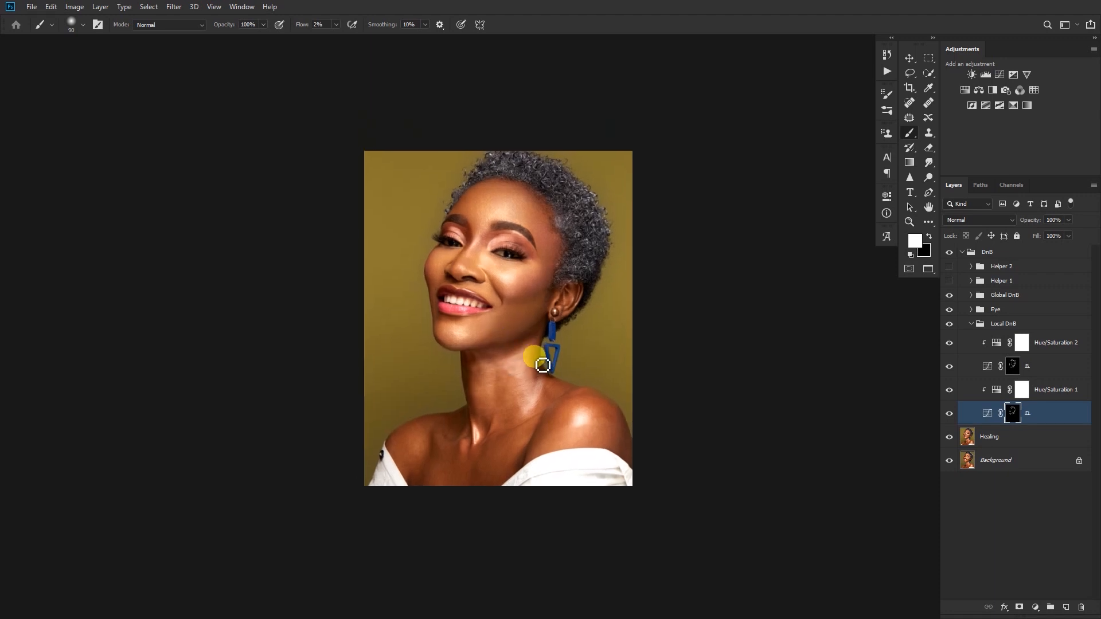
left_click(1012, 368)
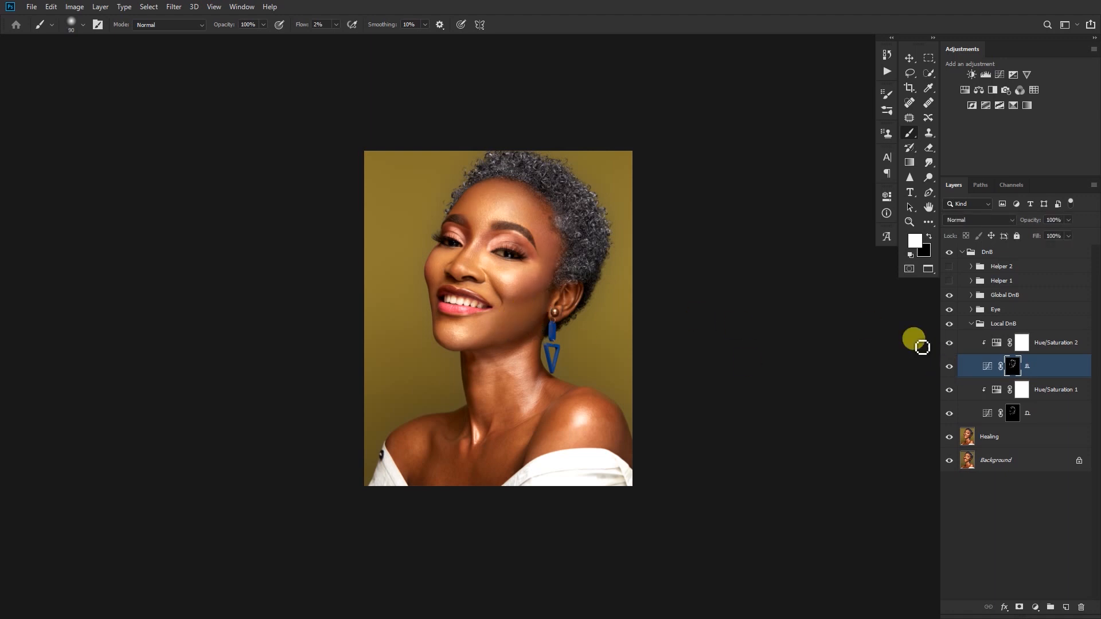
left_click(1012, 414)
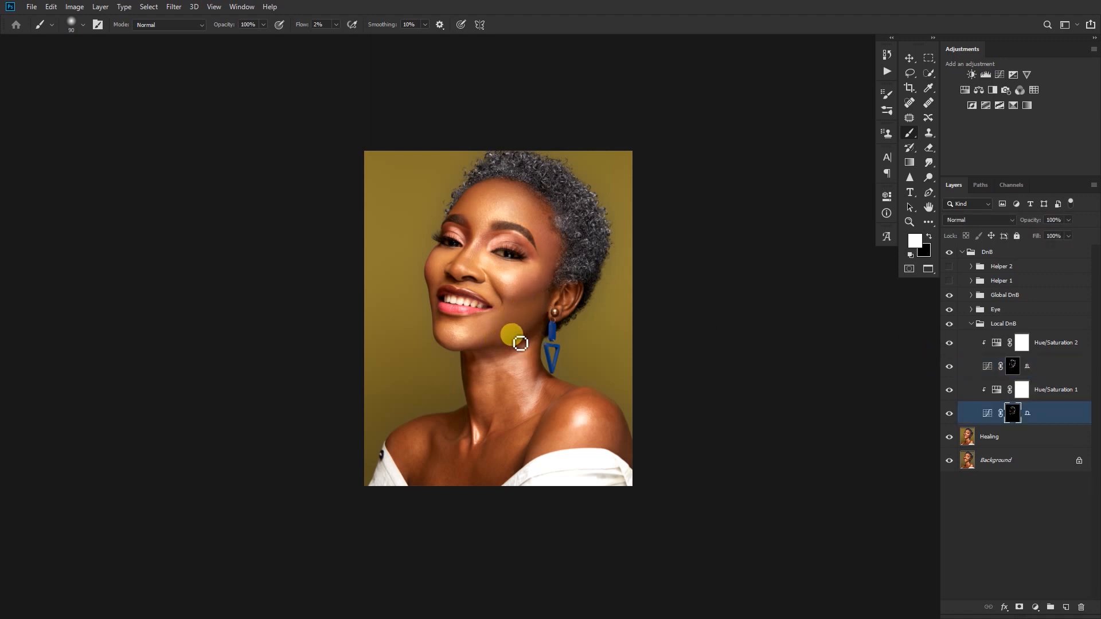
key("bracketleft")
key("bracketleft")
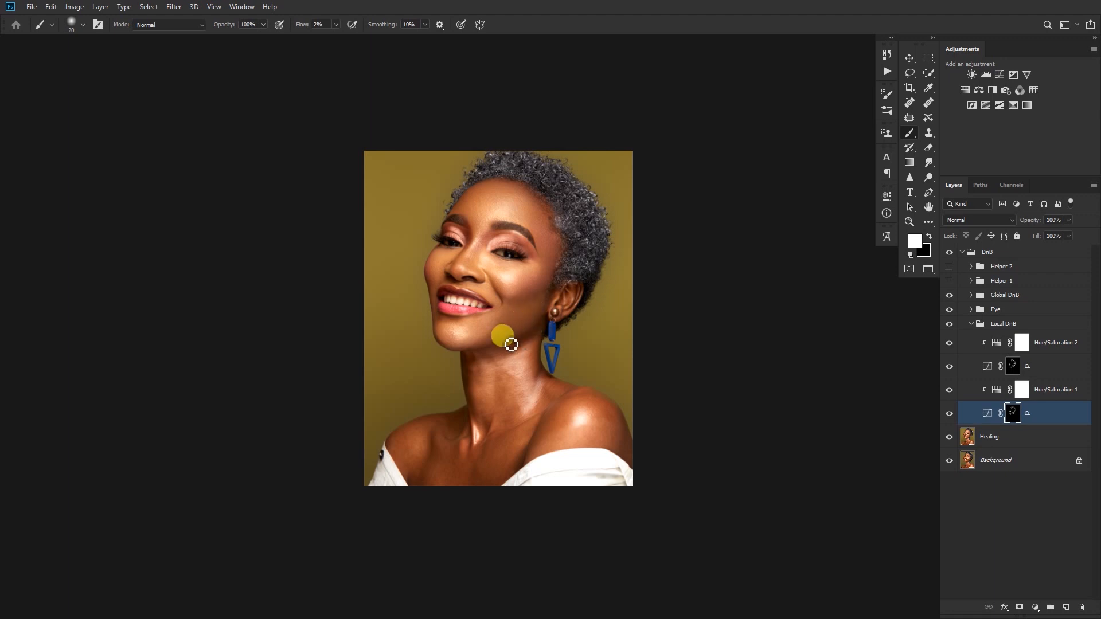
key("bracketright")
mouse_move(465, 215)
left_mouse_down()
mouse_move(522, 197)
mouse_move(550, 222)
mouse_move(527, 238)
left_mouse_up()
Show Helper 1 and paint the neck with a 70 px brush on the curves mask below Hue/Saturation 1.
left_click(949, 282)
key("bracketleft")
key("bracketleft")
key("bracketleft")
key("bracketleft")
left_click(1012, 325)
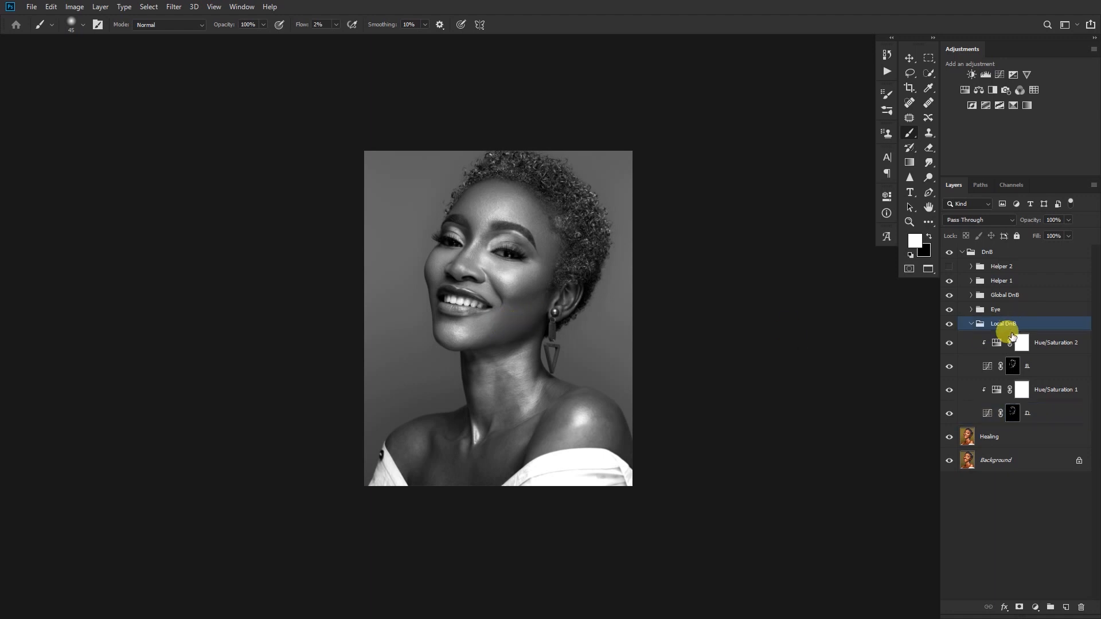
left_click(1011, 421)
key("bracketright")
key("bracketright")
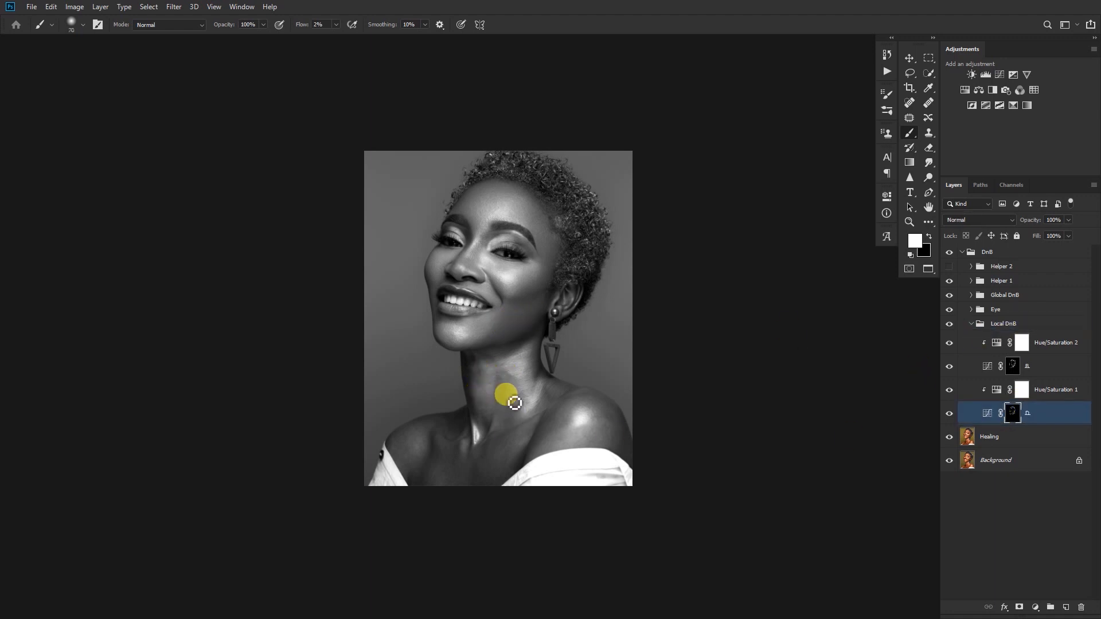
Hide Helper 1 and blend the middle of the neck with an 80 px brush below Hue/Saturation 1.
left_click(950, 281)
key("bracketright")
key("bracketright")
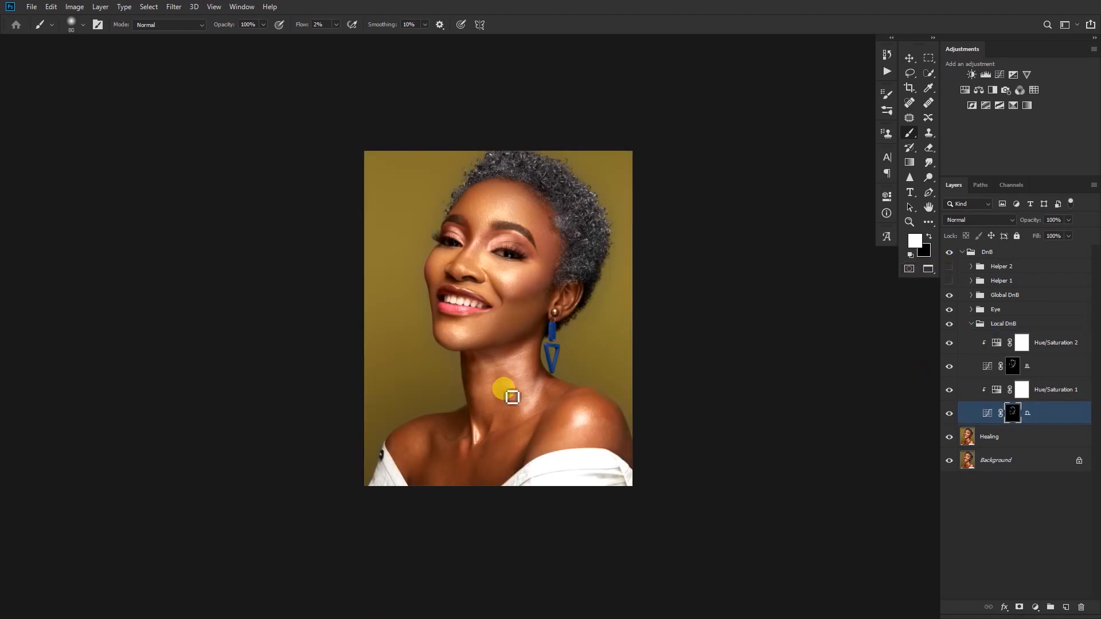
left_click(531, 423, "ctrl")
key("bracketleft")
Paint the base of the neck above the collarbone with a 45 px brush below Hue/Saturation 1.
left_click(515, 336, "ctrl")
mouse_move(494, 331)
left_mouse_down()
mouse_move(467, 334)
mouse_move(526, 292)
mouse_move(517, 325)
mouse_move(533, 320)
mouse_move(499, 342)
mouse_move(511, 344)
left_mouse_up()
key("bracketleft")
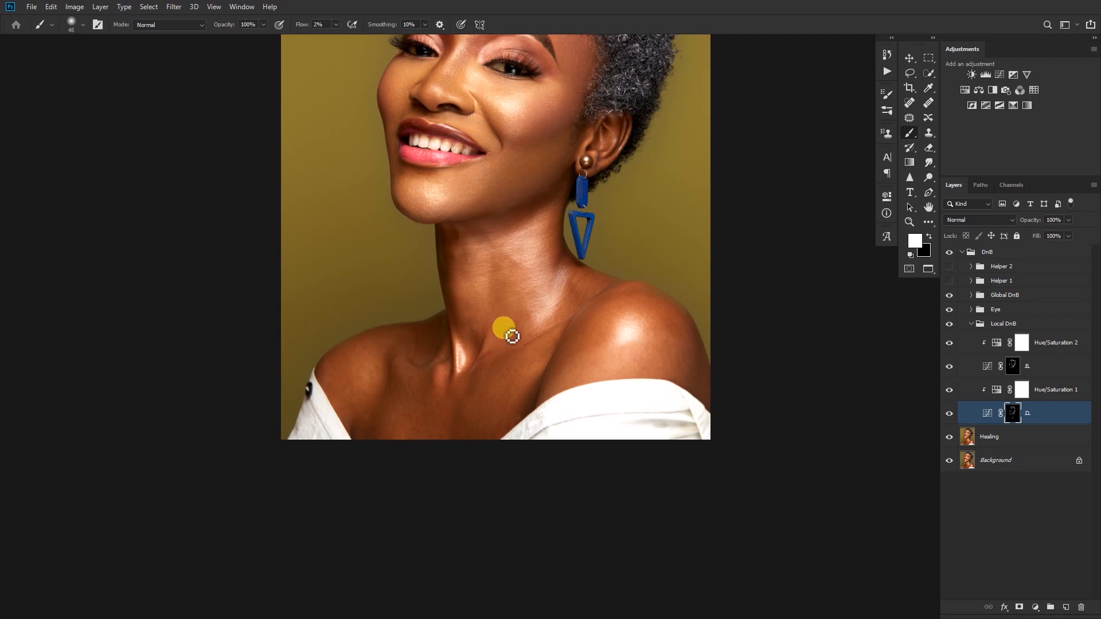
mouse_move(532, 327)
left_mouse_down()
mouse_move(504, 303)
mouse_move(497, 313)
mouse_move(511, 292)
mouse_move(480, 332)
mouse_move(503, 318)
mouse_move(504, 303)
mouse_move(508, 372)
mouse_move(502, 348)
mouse_move(545, 345)
left_mouse_up()
key("bracketright")
Paint the front of the neck with a 45–70 px brush on the curves mask below Hue/Saturation 2.
left_click(972, 360)
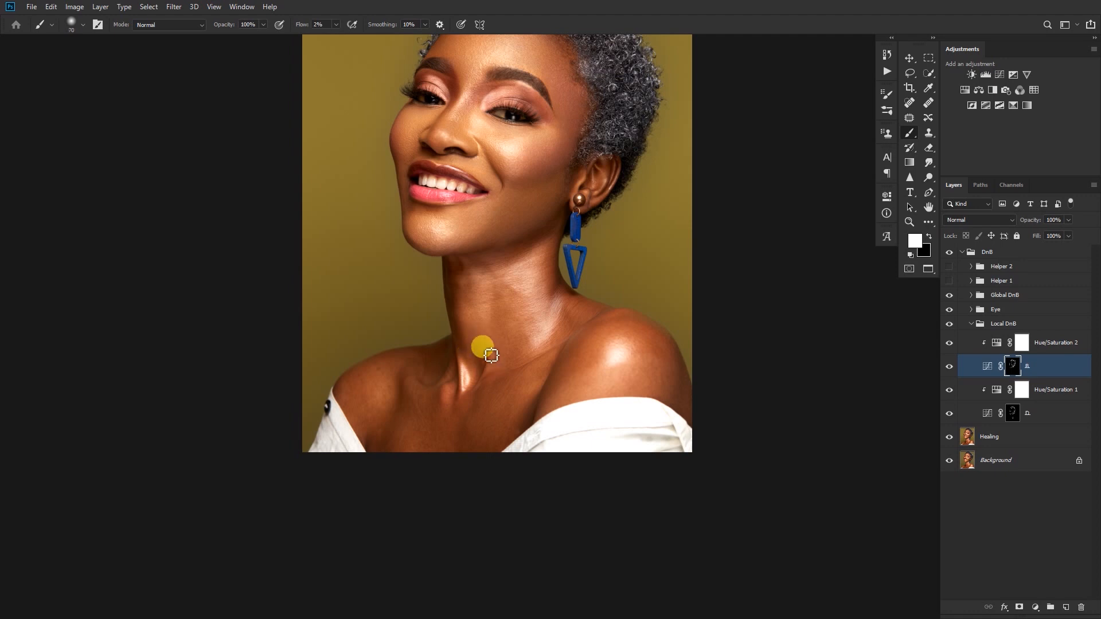
left_click_drag(492, 356, 516, 332)
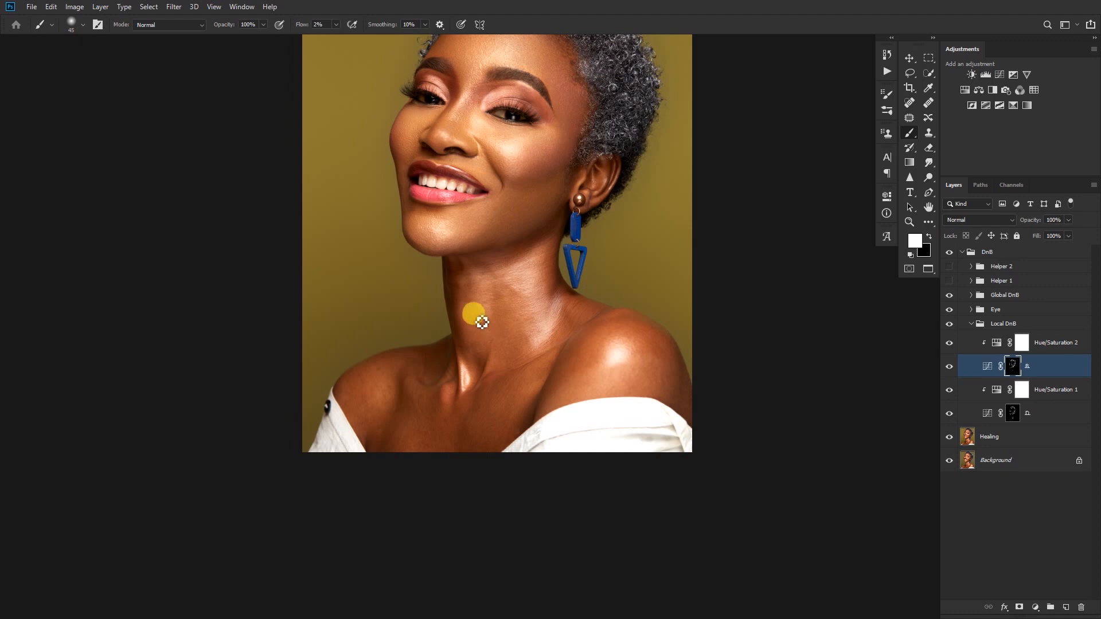
mouse_move(485, 314)
left_mouse_down()
mouse_move(468, 325)
mouse_move(539, 287)
mouse_move(493, 319)
left_mouse_up()
key("bracketleft")
Paint the middle of the neck with a 35 px brush on the curves mask below Hue/Saturation 1.
left_click(1013, 412)
scroll(494, 307, "up", 2)
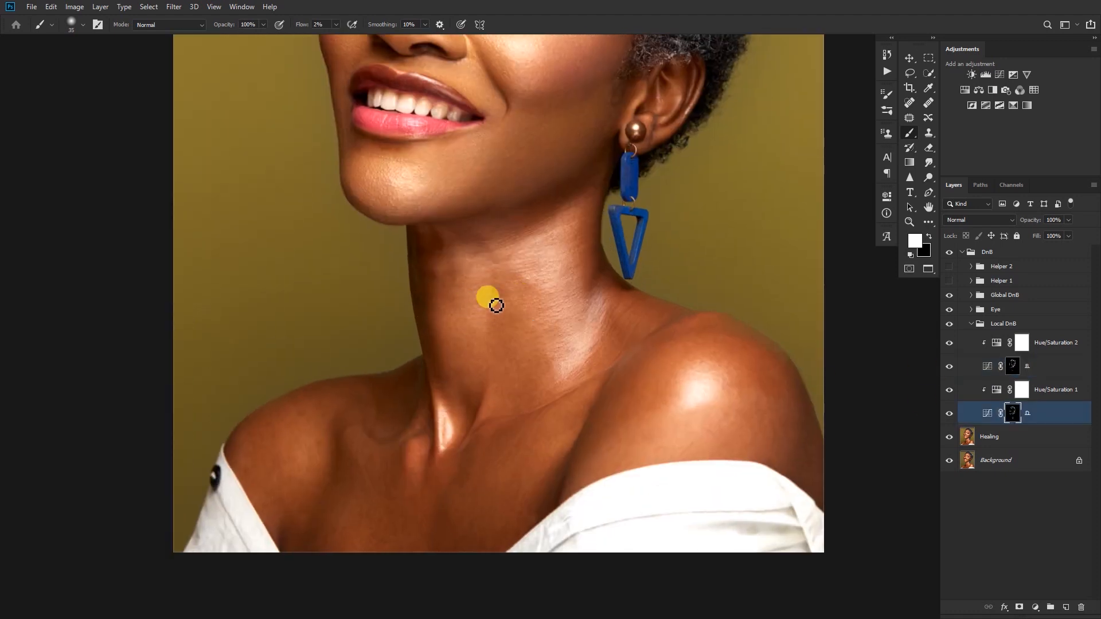
mouse_move(494, 305)
left_mouse_down()
mouse_move(456, 309)
mouse_move(531, 294)
mouse_move(524, 281)
mouse_move(534, 295)
mouse_move(524, 298)
mouse_move(523, 281)
mouse_move(495, 293)
mouse_move(522, 260)
mouse_move(455, 284)
mouse_move(548, 353)
mouse_move(570, 347)
mouse_move(553, 317)
mouse_move(515, 326)
mouse_move(567, 337)
mouse_move(550, 382)
mouse_move(589, 337)
mouse_move(458, 382)
mouse_move(479, 380)
mouse_move(476, 356)
mouse_move(502, 325)
mouse_move(483, 363)
mouse_move(480, 318)
mouse_move(476, 344)
mouse_move(486, 333)
mouse_move(475, 346)
mouse_move(473, 325)
mouse_move(482, 353)
mouse_move(498, 324)
mouse_move(500, 396)
mouse_move(475, 339)
mouse_move(491, 363)
mouse_move(492, 308)
left_mouse_up()
key("bracketright")
key("h")
key("bracketleft")
key("h")
Enlarge the brush and even the neck tones on the curves mask below Hue/Saturation 2.
left_click(1013, 366)
key("bracketright")
key("bracketright")
key("bracketright")
key("bracketleft")
key("bracketright")
Refine the neck shading on the curves mask below Hue/Saturation 1, adjusting the brush size.
left_click(1012, 413)
key("bracketleft")
key("bracketleft")
key("bracketright")
key("bracketright")
Paint across the neck with a smaller brush on the curves mask below Hue/Saturation 2.
left_click(1013, 366)
key("bracketleft")
key("bracketleft")
mouse_move(430, 337)
left_mouse_down()
mouse_move(444, 303)
mouse_move(443, 341)
mouse_move(456, 303)
mouse_move(524, 299)
mouse_move(505, 312)
mouse_move(509, 279)
mouse_move(501, 281)
mouse_move(514, 273)
mouse_move(447, 296)
mouse_move(465, 293)
mouse_move(495, 271)
mouse_move(442, 289)
mouse_move(437, 305)
mouse_move(426, 289)
mouse_move(465, 379)
mouse_move(627, 356)
mouse_move(537, 337)
left_mouse_up()
Blend the transition from neck to near shoulder with a brush of about 80 px, alternating between the two curves masks.
left_click(1009, 413)
key("bracketright")
key("bracketleft")
left_click(1011, 367)
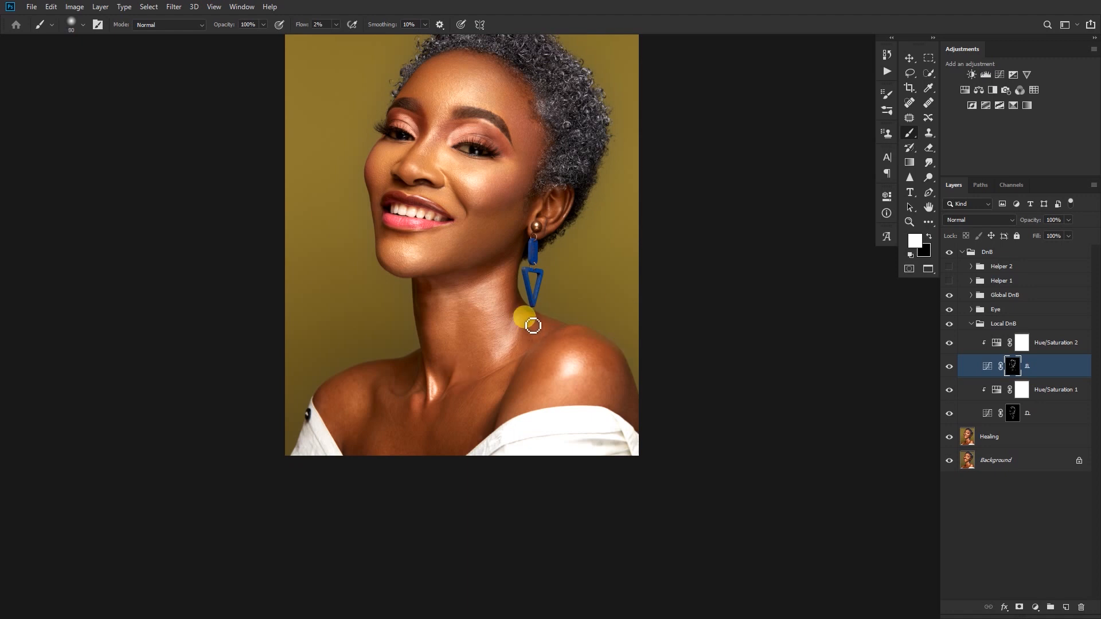
left_click(1013, 413)
key("bracketright")
mouse_move(537, 350)
left_mouse_down()
mouse_move(530, 329)
mouse_move(540, 346)
left_mouse_up()
Heal blemishes between the neck and near shoulder on the Healing layer with a 41 px Healing Brush.
left_click(967, 435)
key("j")
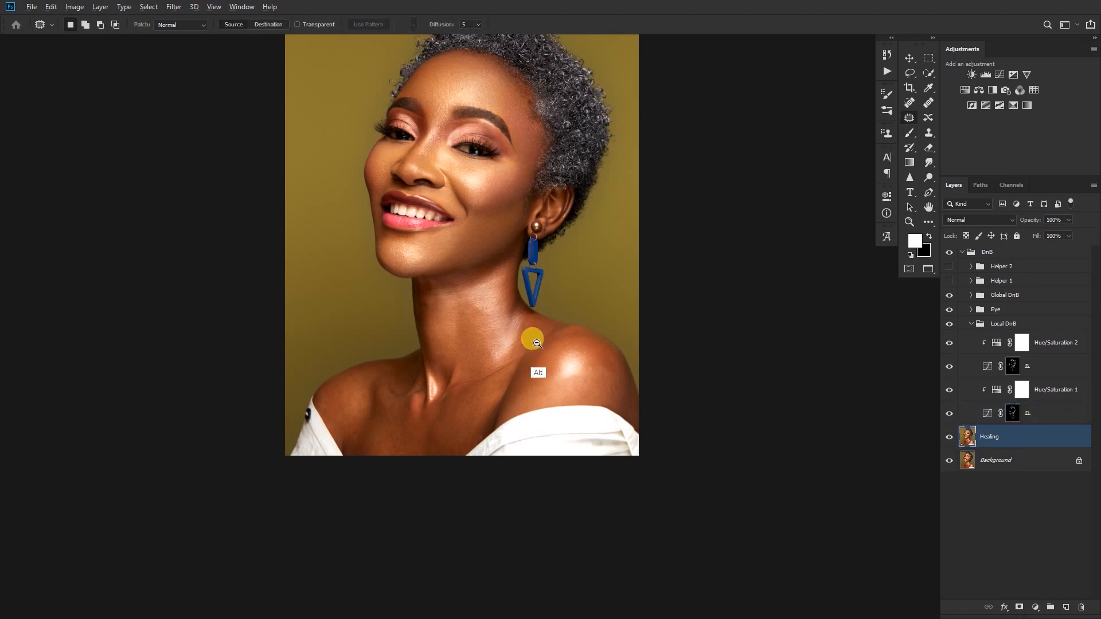
scroll(533, 340, "up", 5)
left_click(929, 103)
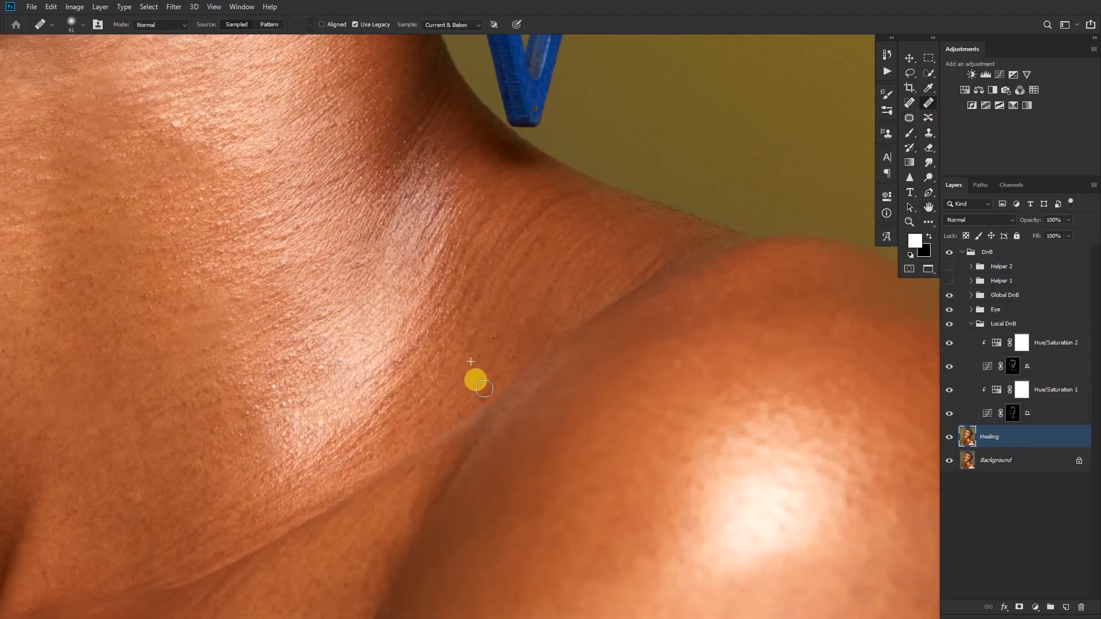
left_click(484, 346, "alt")
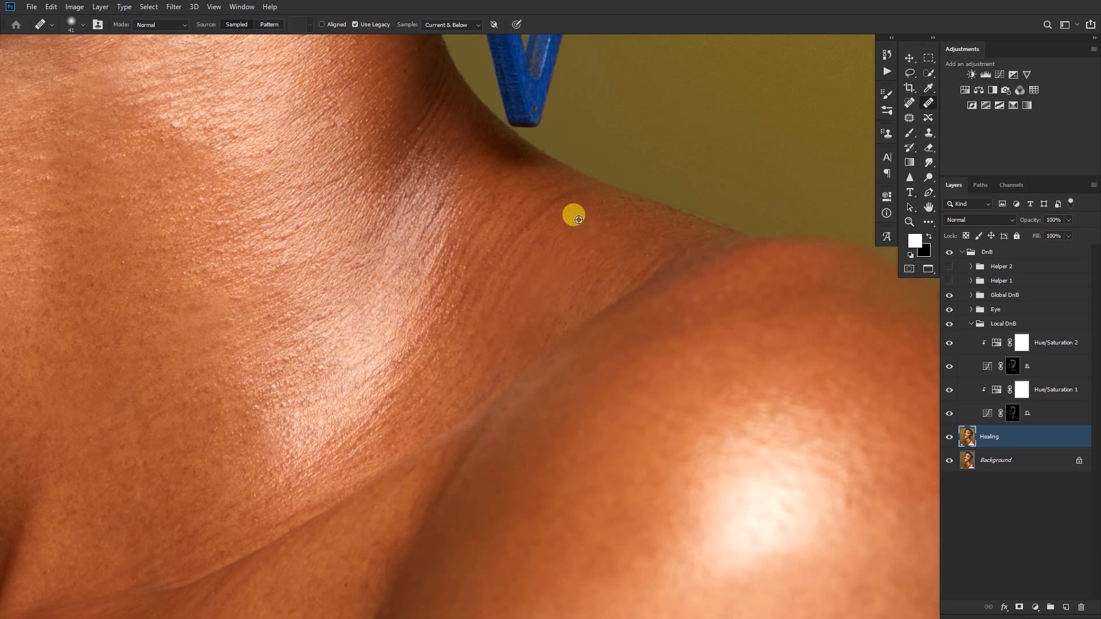
left_click(517, 260)
left_click_drag(498, 304, 503, 296)
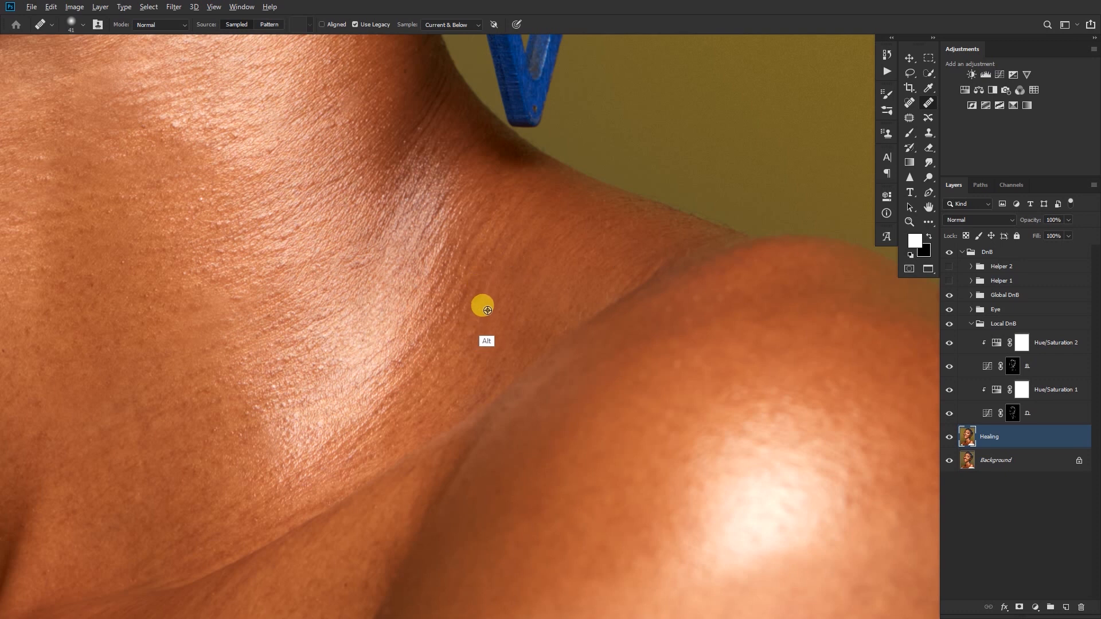
Heal small marks along the edge of the neck highlight with a 9 px Healing Brush.
scroll(543, 241, "up", 2)
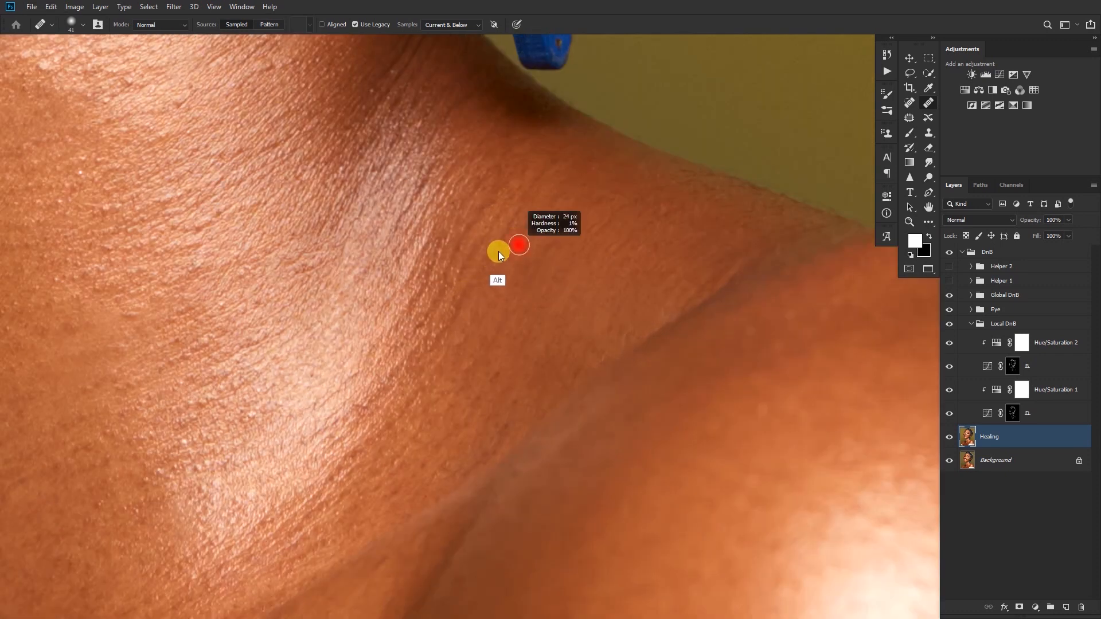
key("bracketleft")
key("bracketleft")
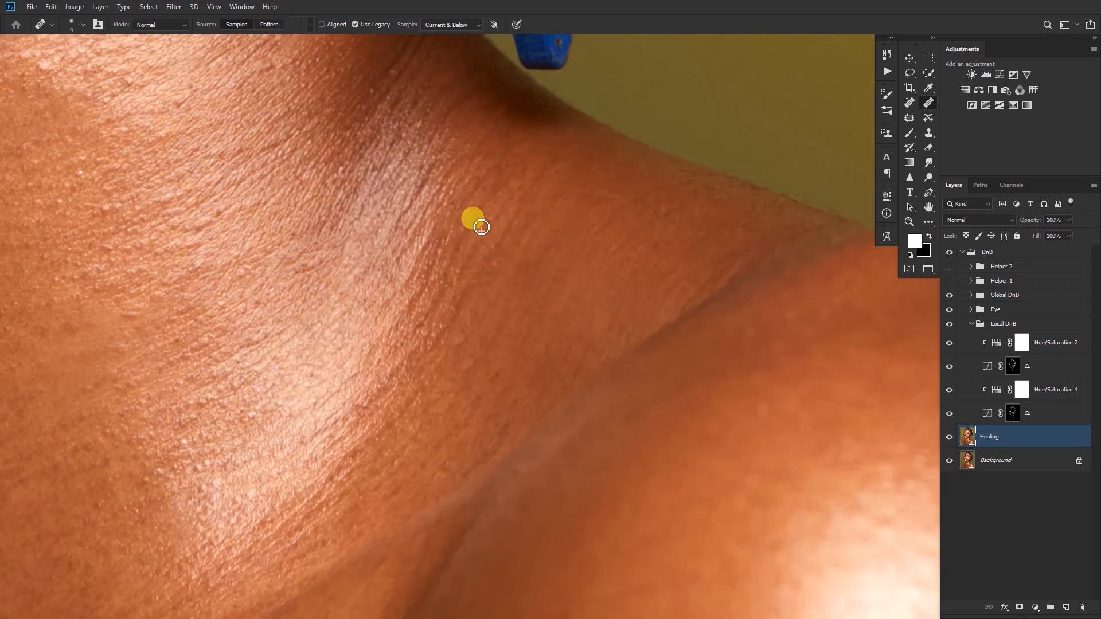
left_click(413, 338, "alt")
left_click(396, 333, "alt")
mouse_move(419, 337)
left_mouse_down()
mouse_move(492, 240)
mouse_move(521, 238)
mouse_move(493, 269)
mouse_move(515, 230)
mouse_move(460, 319)
mouse_move(479, 265)
mouse_move(462, 303)
mouse_move(452, 302)
mouse_move(484, 252)
left_mouse_up()
left_click(430, 312, "alt")
left_click(523, 248, "alt")
left_click(507, 256, "alt")
left_click(442, 315, "alt")
left_click(446, 280, "alt")
left_click_drag(424, 303, 428, 318)
left_click(450, 260, "alt")
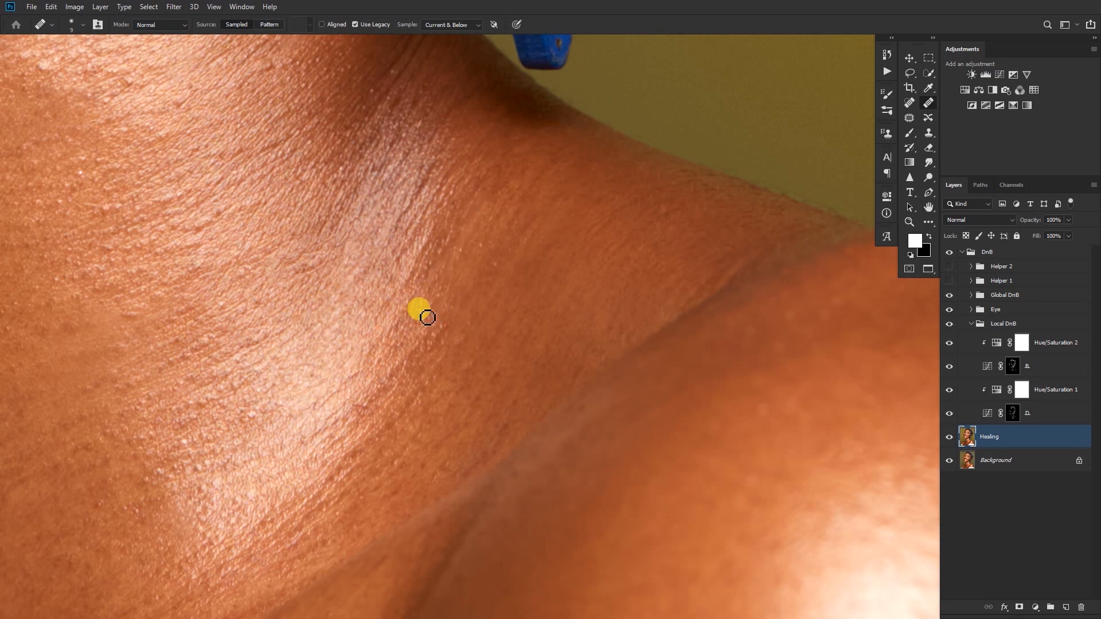
Heal the skin between the neck highlight and the shoulder crease with a 23 px Healing Brush.
mouse_move(494, 329)
left_mouse_down()
mouse_move(501, 340)
mouse_move(452, 329)
mouse_move(397, 351)
left_mouse_up()
right_click(453, 329, "alt")
left_click(459, 307, "alt")
left_click(509, 317, "alt")
left_click_drag(536, 312, 506, 348)
left_click(461, 369, "alt")
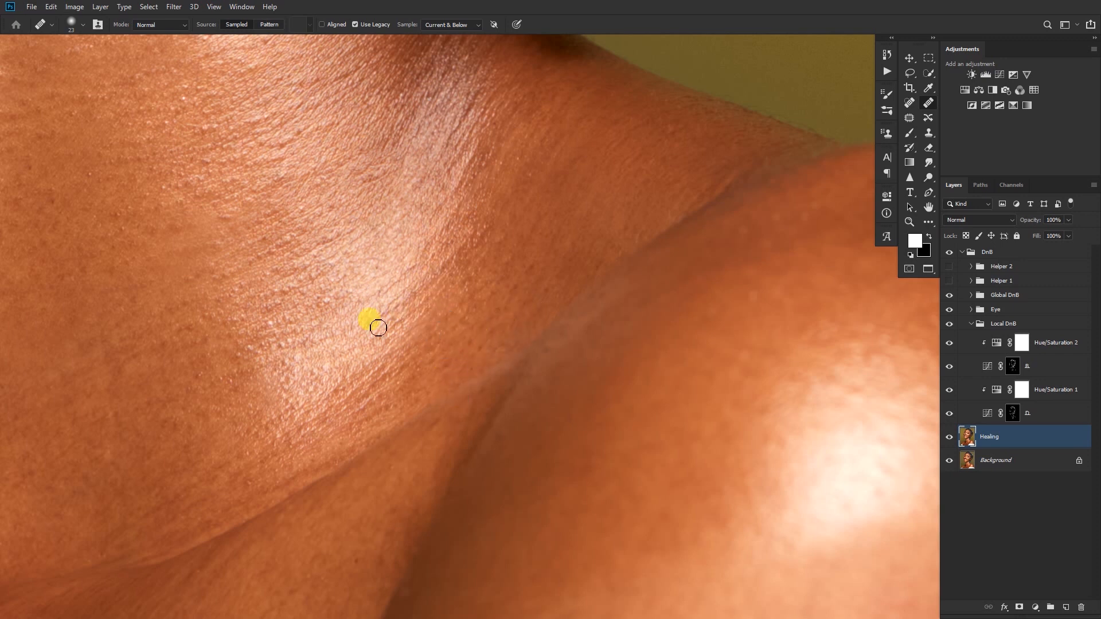
Heal the remaining marks on the lower neck and around the collarbone on the Healing layer with a 23 px Healing Brush.
scroll(367, 333, "up", 2)
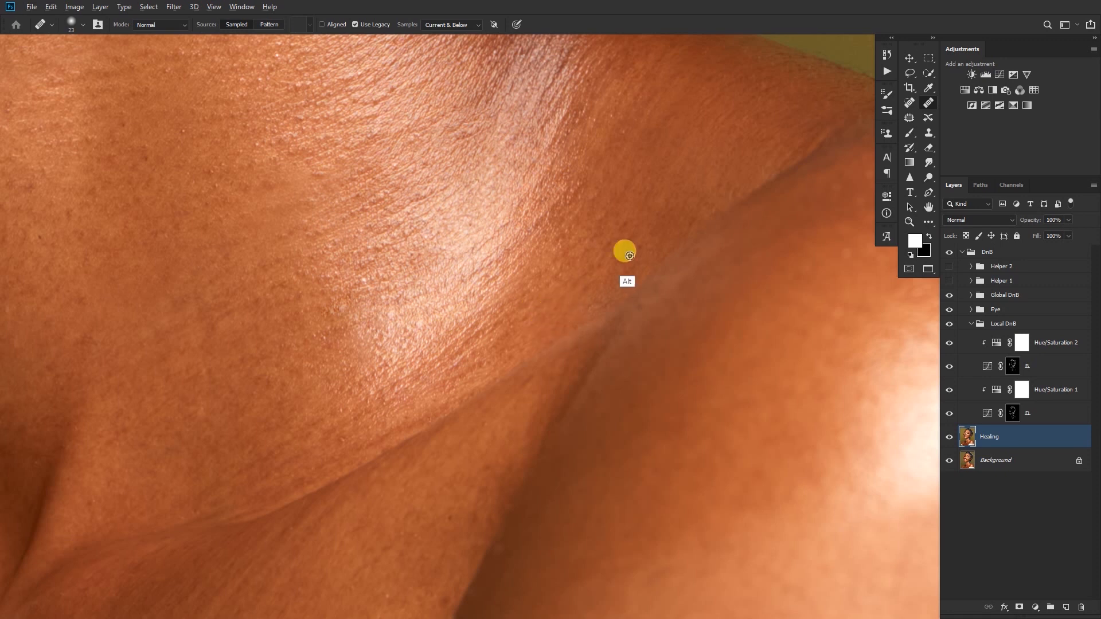
scroll(539, 241, "up", 3)
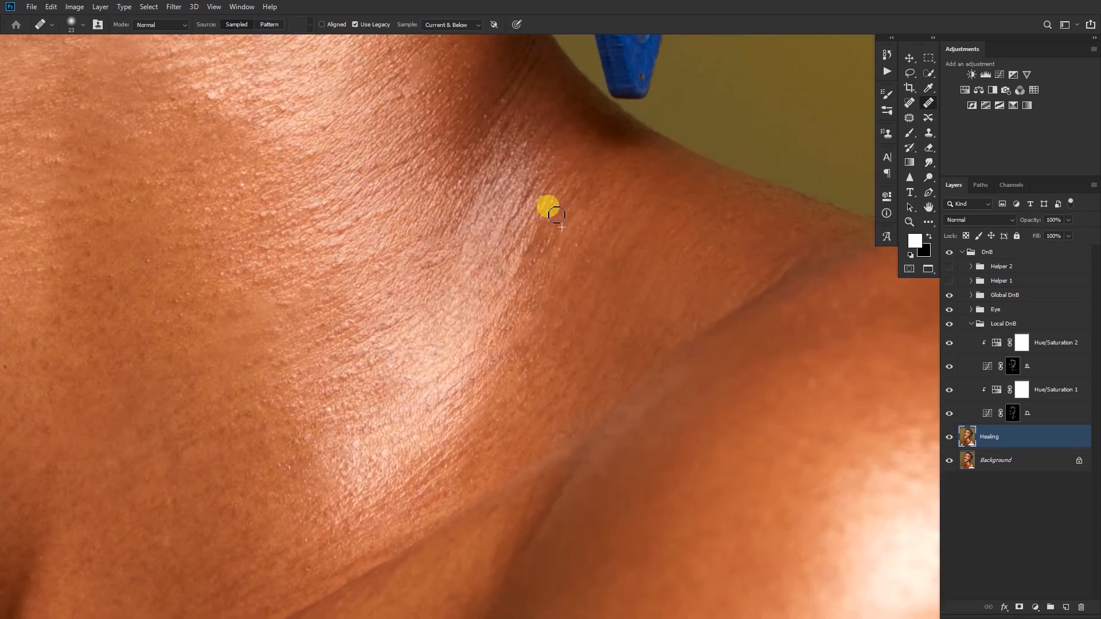
scroll(551, 145, "down", 5)
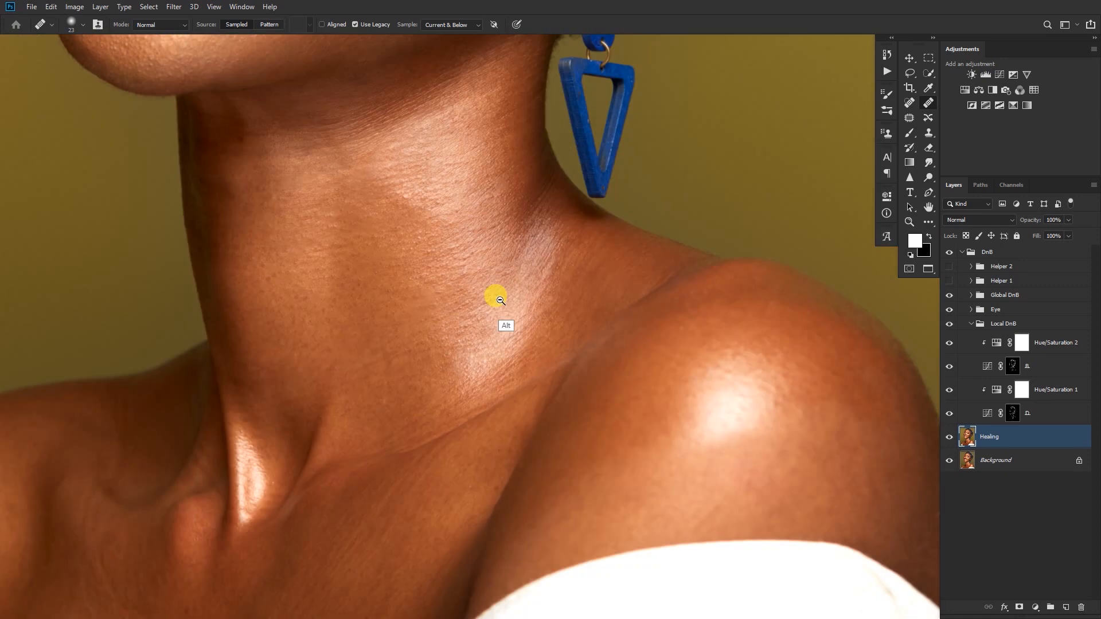
left_click_drag(533, 364, 497, 417)
left_click_drag(494, 381, 500, 382)
scroll(497, 381, "up", 5)
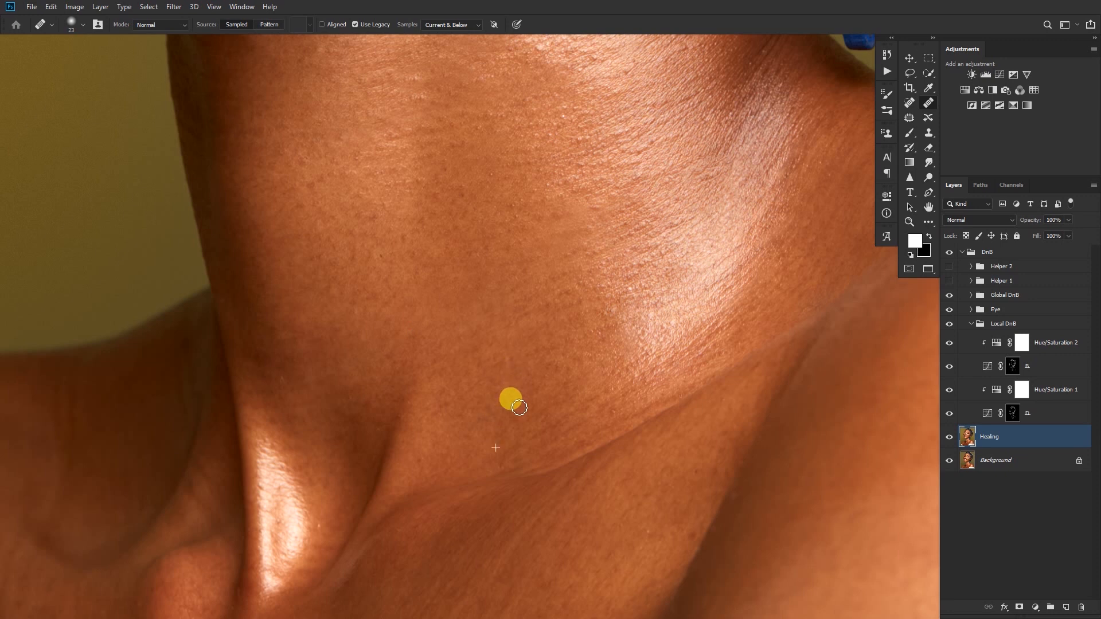
With the Brush at 2% flow, paint the upper curves mask from the near shoulder down to the chest.
key("ctrl+0")
left_click_drag(497, 370, 475, 377)
key("b")
left_click(1002, 413)
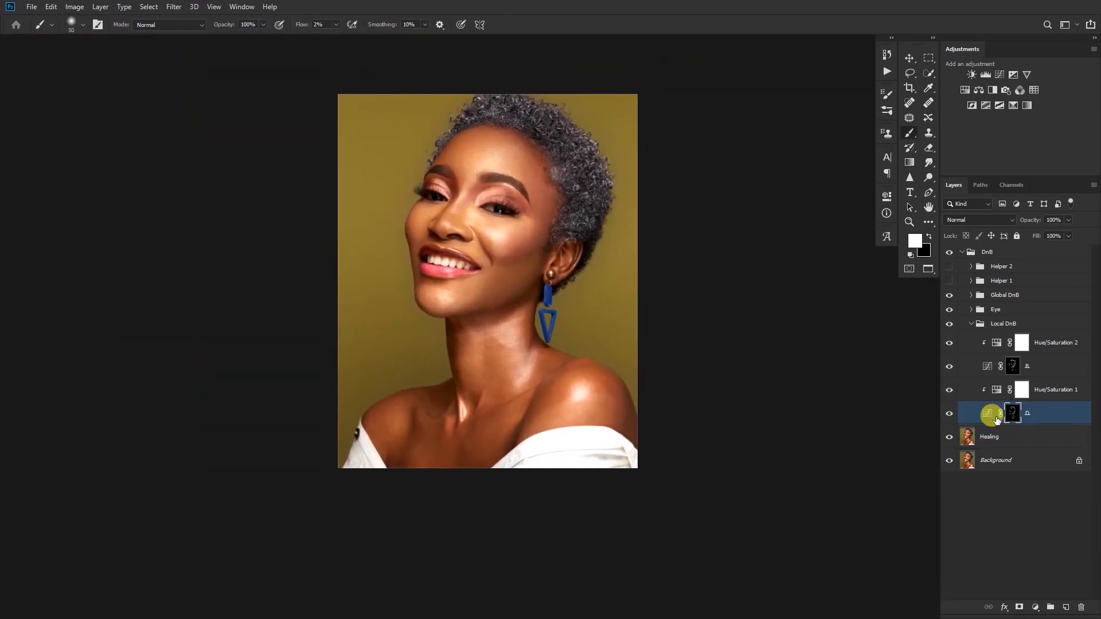
left_click(1003, 372)
mouse_move(565, 412)
left_mouse_down()
mouse_move(522, 440)
mouse_move(490, 444)
mouse_move(503, 454)
mouse_move(515, 433)
mouse_move(497, 455)
mouse_move(524, 420)
mouse_move(504, 450)
mouse_move(536, 439)
mouse_move(506, 435)
mouse_move(497, 449)
mouse_move(514, 423)
mouse_move(497, 478)
left_mouse_up()
Paint the lower curves mask over the chest and the far shoulder with a brush of about 60 px.
key("bracketleft")
key("bracketleft")
left_click(1013, 413)
left_click(507, 434)
key("bracketleft")
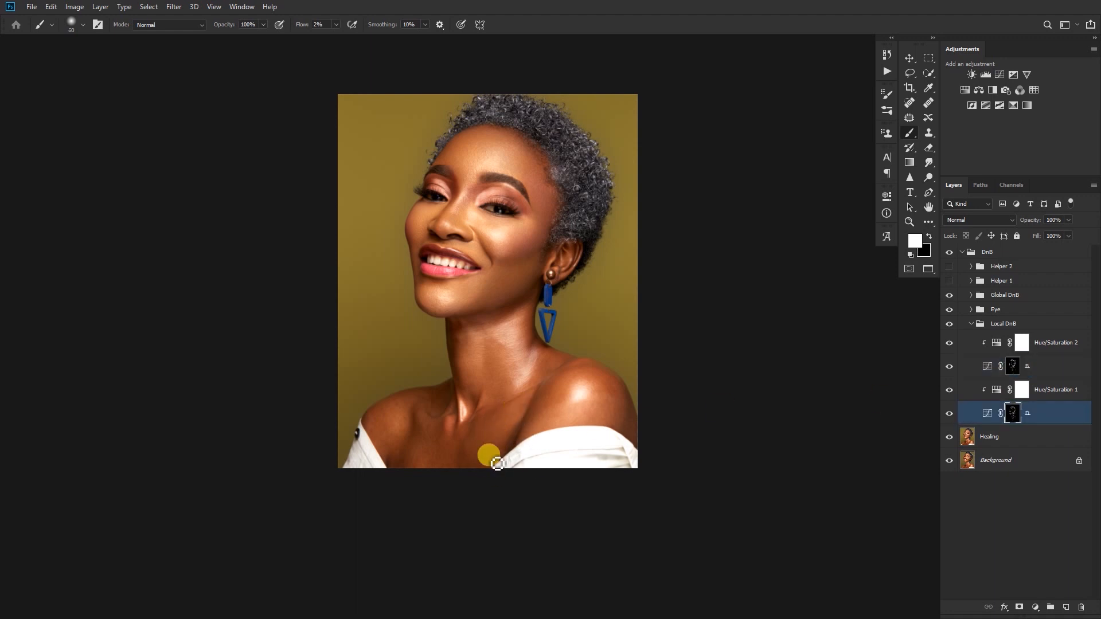
key("bracketleft")
mouse_move(391, 422)
left_mouse_down()
mouse_move(389, 467)
mouse_move(388, 442)
left_mouse_up()
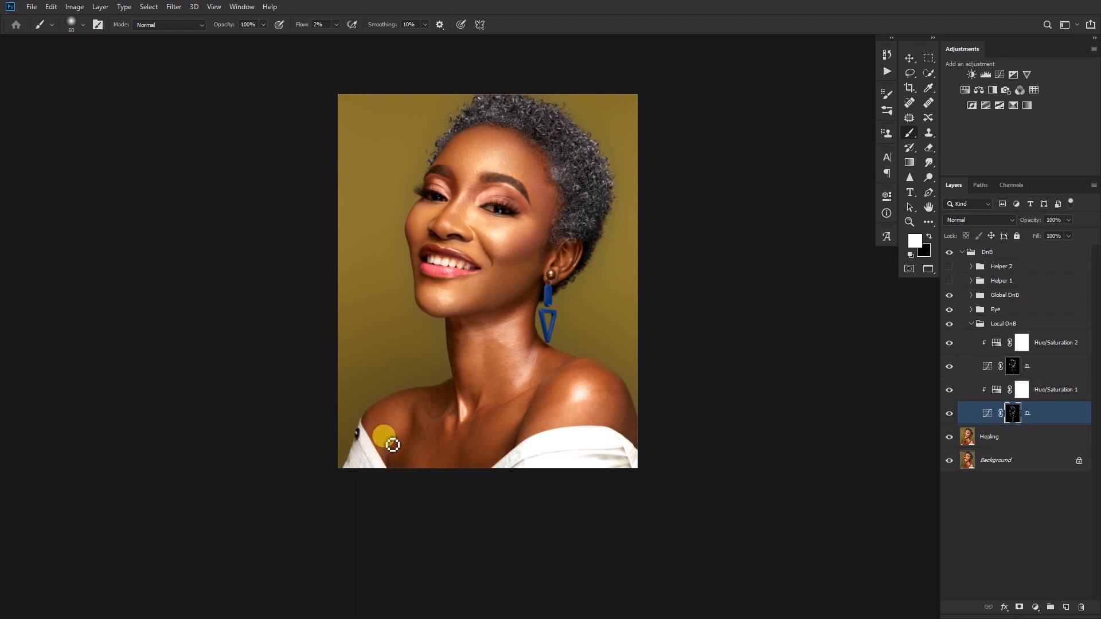
mouse_move(386, 446)
left_mouse_down()
mouse_move(384, 421)
mouse_move(388, 437)
mouse_move(407, 431)
mouse_move(407, 439)
mouse_move(375, 424)
mouse_move(387, 432)
left_mouse_up()
Paint the upper curves mask over the far shoulder and across the chest with a brush of about 80 px.
left_click(1013, 366)
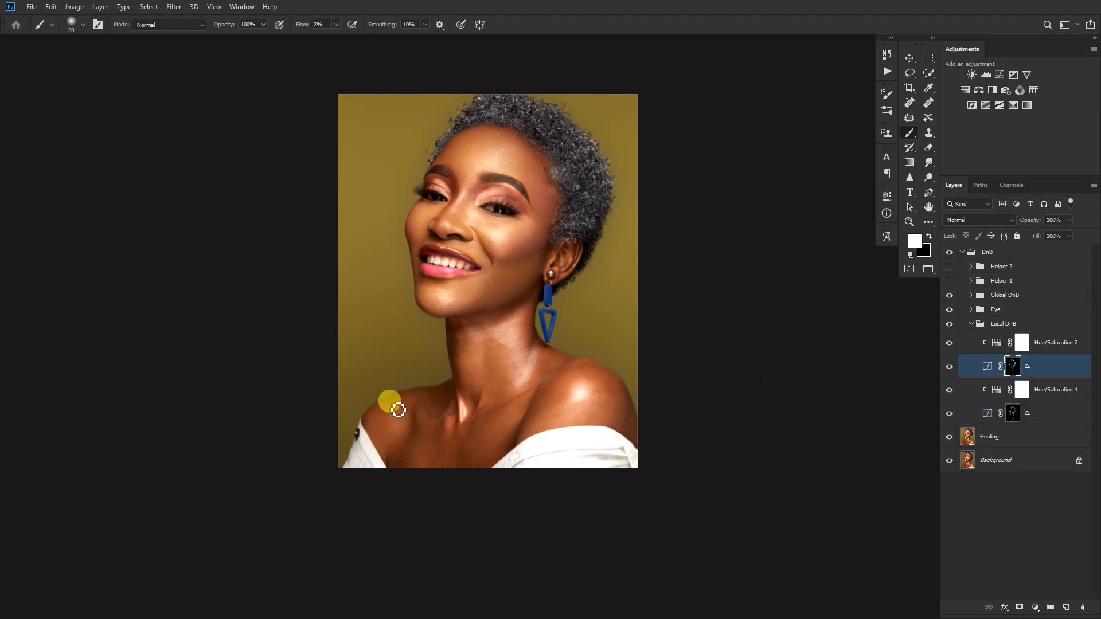
mouse_move(411, 433)
left_mouse_down()
mouse_move(408, 423)
mouse_move(397, 453)
left_mouse_up()
key("bracketright")
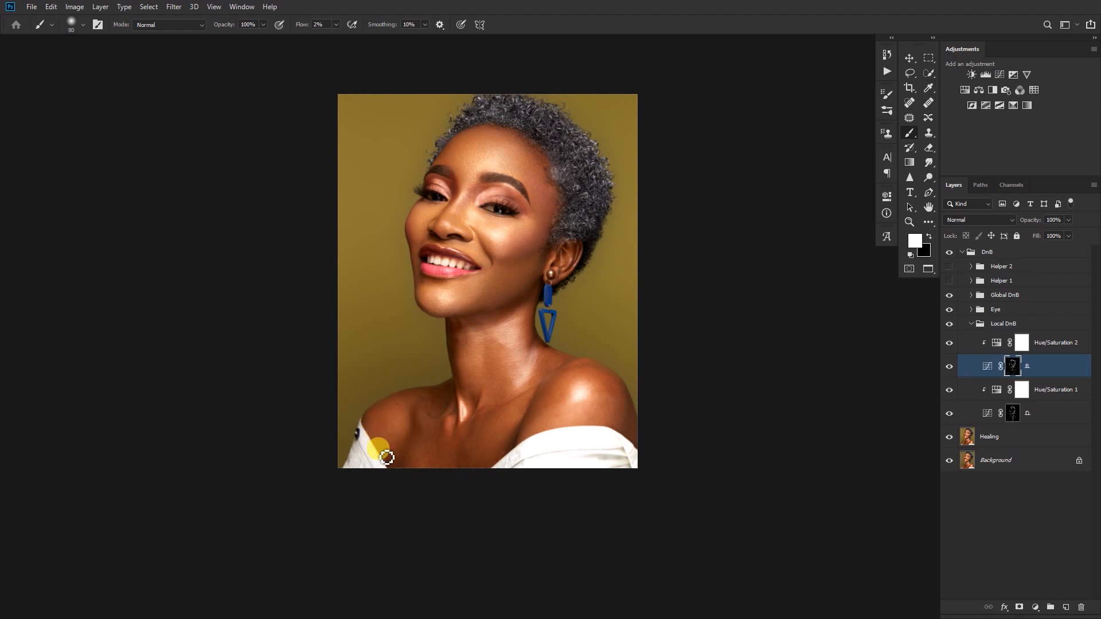
key("bracketleft")
mouse_move(587, 402)
left_mouse_down()
mouse_move(484, 472)
mouse_move(512, 421)
mouse_move(510, 441)
mouse_move(463, 473)
mouse_move(430, 461)
mouse_move(461, 458)
mouse_move(458, 405)
left_mouse_up()
Paint the lower curves mask around the base of the neck and the chest with a brush of about 45 px.
left_click(1013, 412)
key("bracketleft")
key("bracketleft")
key("bracketleft")
key("bracketright")
key("bracketleft")
key("space")
scroll(434, 469, "up", 4)
key("bracketleft")
key("bracketleft")
left_click_drag(459, 366, 457, 343)
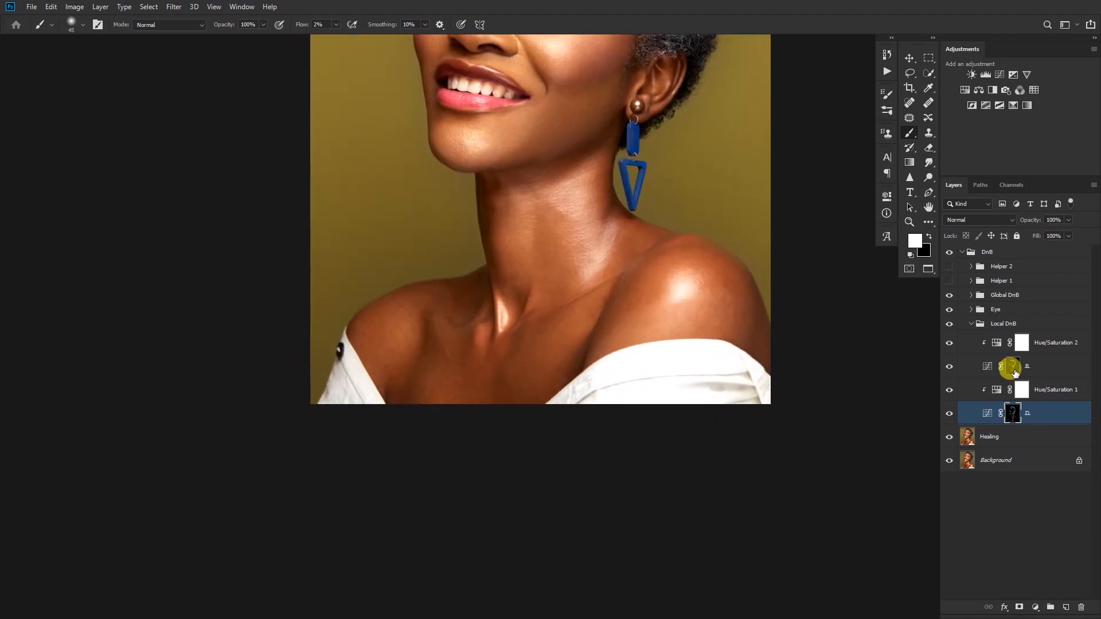
Even small patches below the collarbone with a 15 px brush, painting the Hue/Saturation 2 mask and then the upper curves mask.
left_click(1019, 345)
scroll(452, 367, "up", 5)
key("bracketleft")
key("bracketleft")
left_click_drag(439, 340, 446, 358)
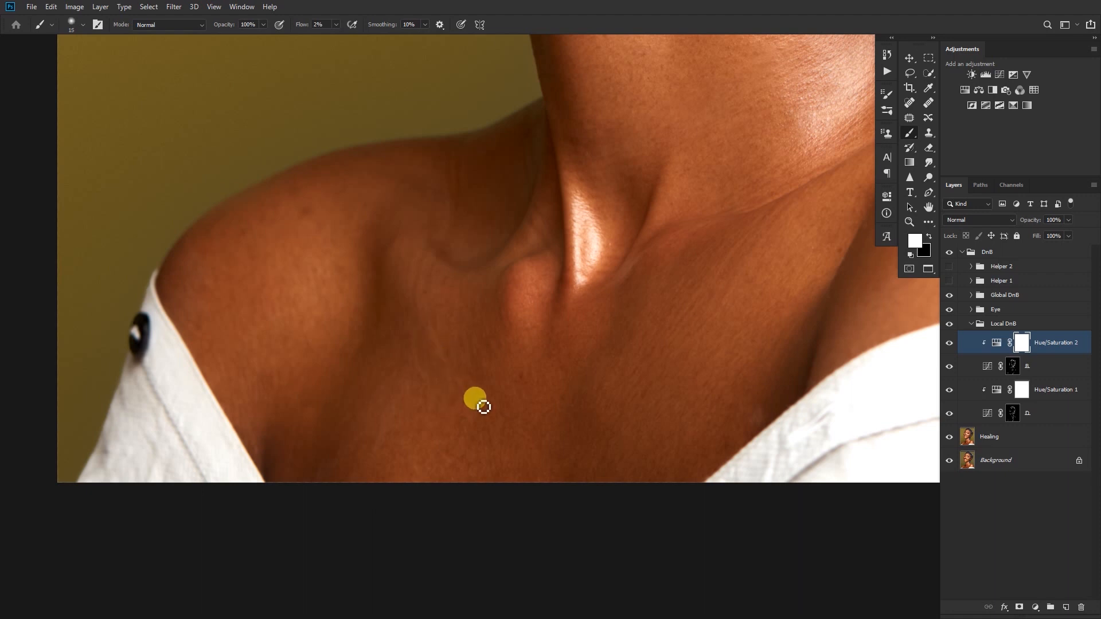
left_click(1012, 366)
mouse_move(446, 361)
left_mouse_down()
mouse_move(435, 327)
mouse_move(453, 369)
mouse_move(425, 290)
mouse_move(341, 431)
mouse_move(308, 420)
left_mouse_up()
key("bracketright")
Blend the dark spot on the far shoulder into the skin with a 30 px brush on the lower curves mask.
left_click(1022, 390)
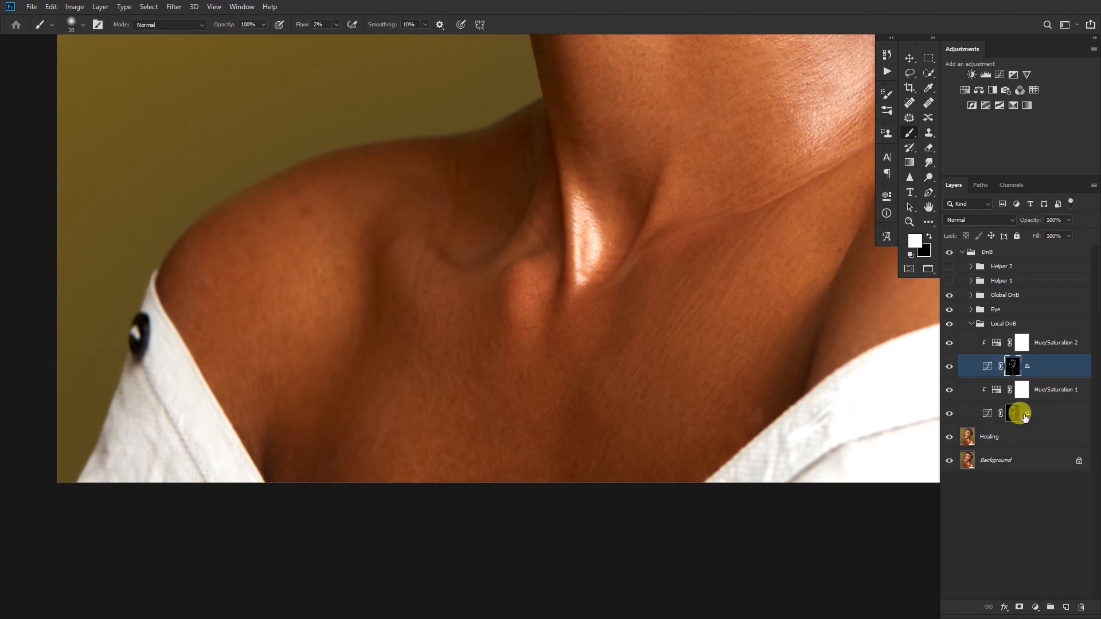
key("bracketright")
left_click(318, 219)
left_click(1014, 413)
left_click(319, 231)
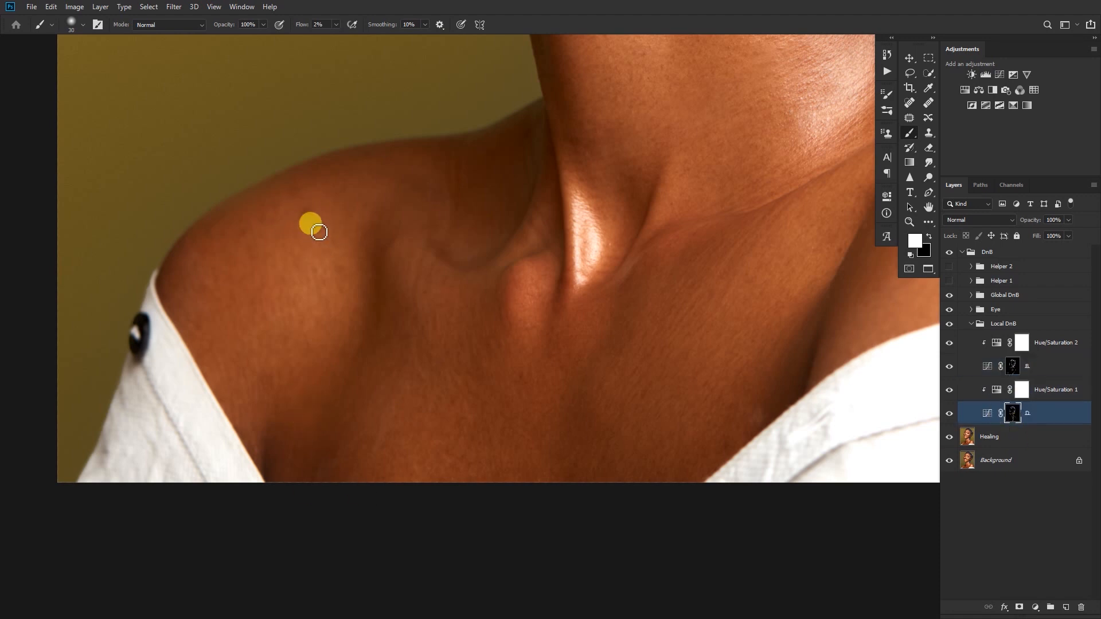
left_click_drag(306, 221, 305, 192)
key("bracketright")
Paint the chest below the neck crease on the lower curves mask, and with a 20 px brush on the Hue/Saturation 2 mask.
left_click_drag(631, 265, 562, 278, "ctrl")
mouse_move(674, 303)
left_mouse_down()
mouse_move(553, 354)
mouse_move(575, 312)
left_mouse_up()
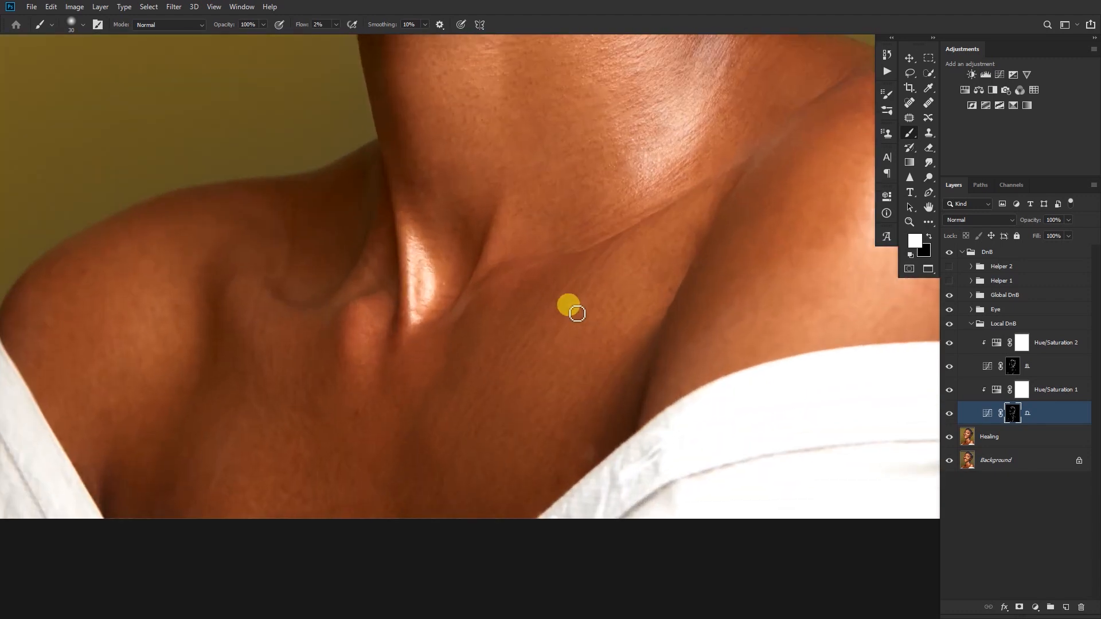
left_click(997, 344)
key("bracketleft")
key("bracketleft")
mouse_move(570, 296)
left_mouse_down()
mouse_move(580, 285)
mouse_move(559, 336)
left_mouse_up()
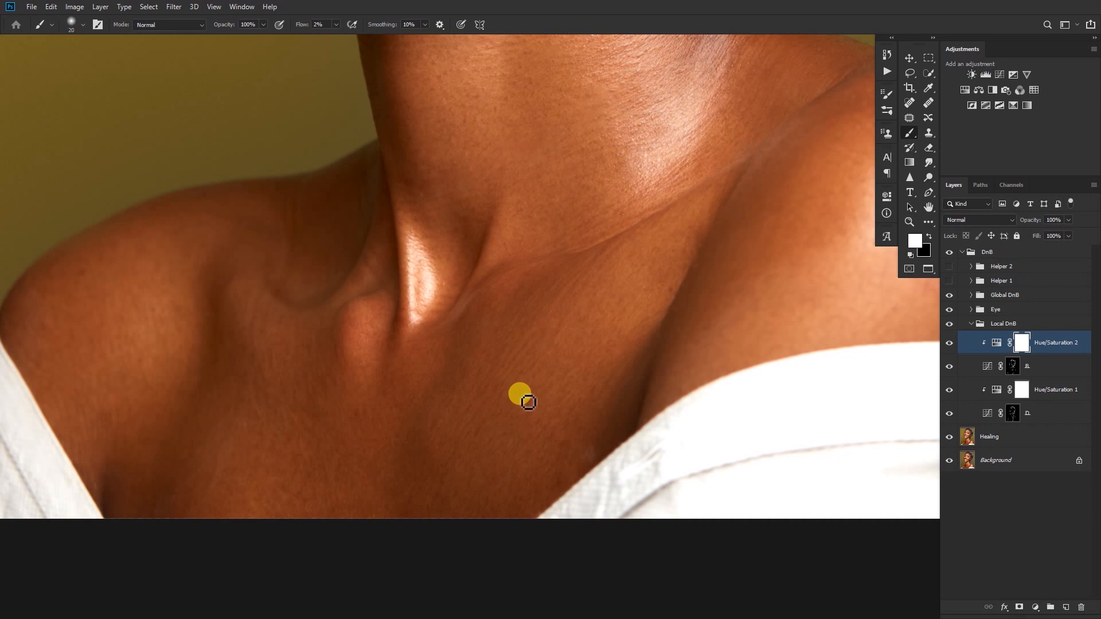
Paint the upper curves mask over the chest between the neck crease and the white neckline.
left_click(1011, 413)
left_click(1012, 366)
left_click_drag(573, 296, 554, 330)
key("bracketright")
mouse_move(675, 347)
left_mouse_down()
mouse_move(602, 357)
mouse_move(475, 423)
left_mouse_up()
key("bracketright")
key("bracketright")
Show the Helper 1 group and paint the lower curves mask over the near shoulder with an 80 px brush.
left_click(949, 281)
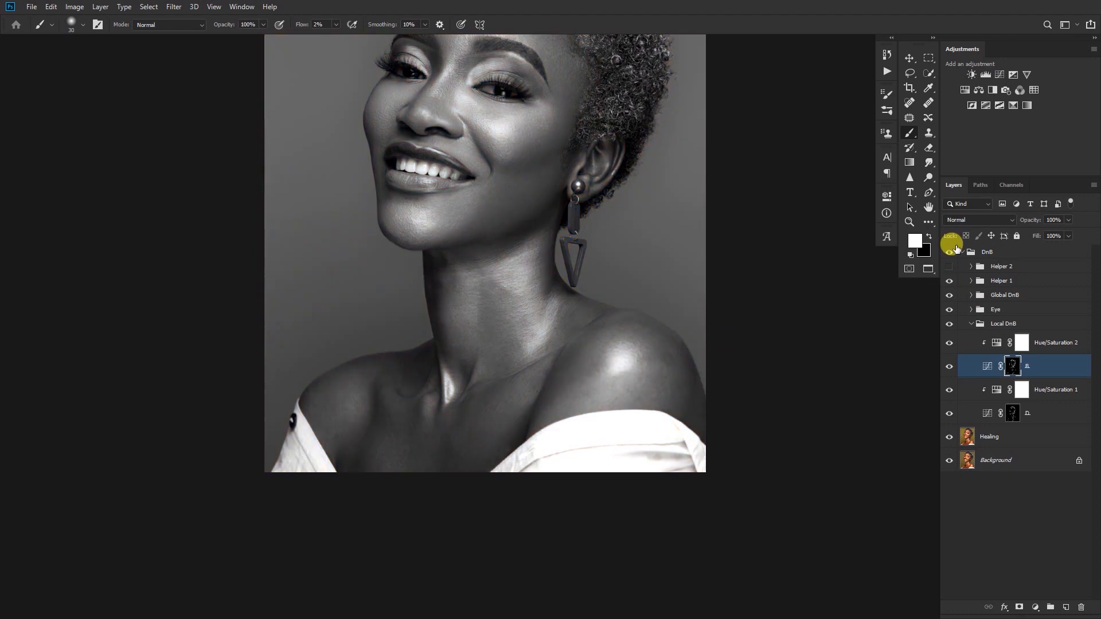
left_click_drag(660, 394, 681, 381)
left_click(1007, 410)
key("bracketright")
key("bracketright")
key("bracketright")
key("bracketright")
mouse_move(620, 375)
left_mouse_down()
mouse_move(669, 383)
mouse_move(588, 367)
mouse_move(611, 340)
left_mouse_up()
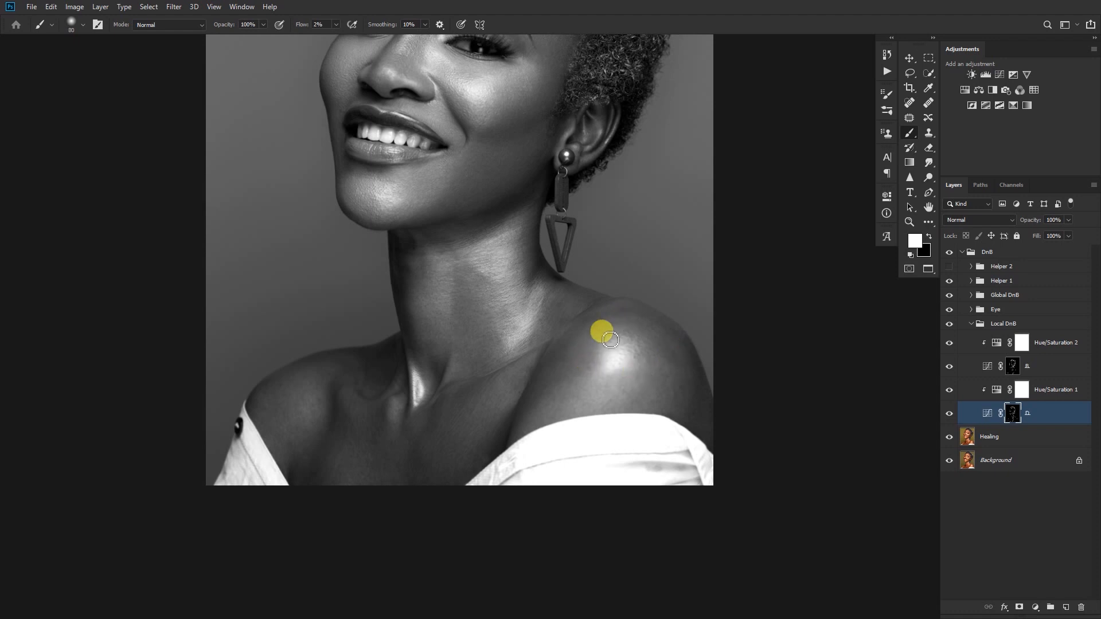
Paint the upper curves mask over the slope between the neck and the near shoulder with a brush of about 80 px.
left_click(1005, 367)
key("bracketright")
mouse_move(574, 356)
left_mouse_down()
mouse_move(626, 323)
mouse_move(730, 352)
mouse_move(678, 348)
mouse_move(682, 416)
mouse_move(695, 367)
mouse_move(654, 327)
mouse_move(610, 318)
mouse_move(616, 303)
mouse_move(673, 329)
mouse_move(593, 343)
mouse_move(596, 333)
mouse_move(569, 365)
mouse_move(571, 315)
left_mouse_up()
key("bracketleft")
key("bracketleft")
key("bracketleft")
key("bracketright")
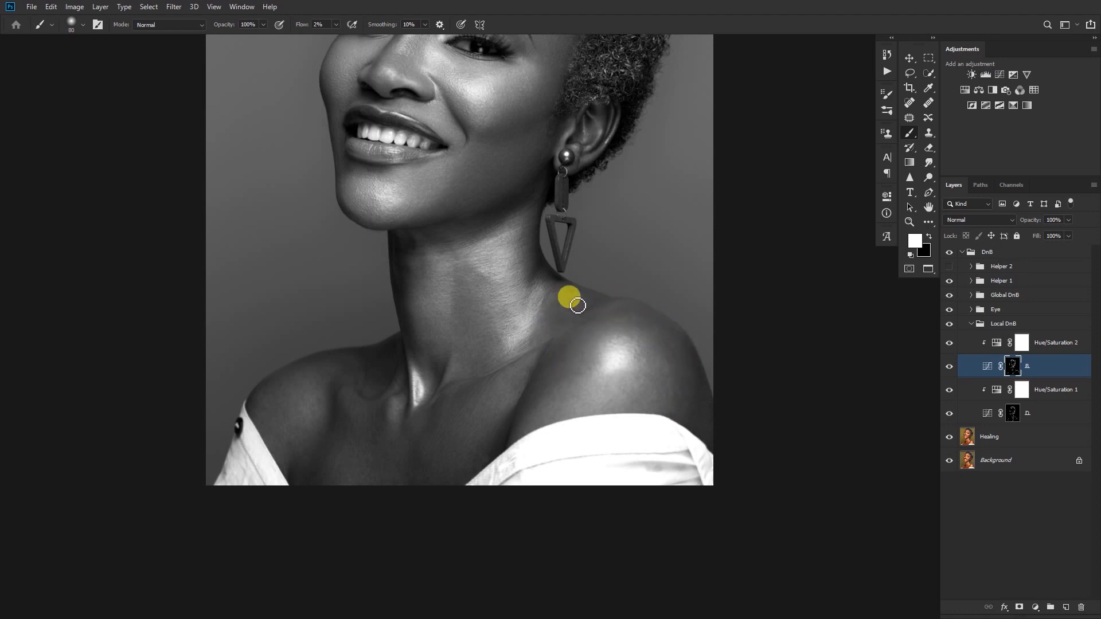
Paint the lower curves mask beside the neck highlight below the earring with a brush of about 40 px.
left_click(1032, 414)
key("bracketleft")
key("bracketleft")
key("bracketleft")
key("bracketleft")
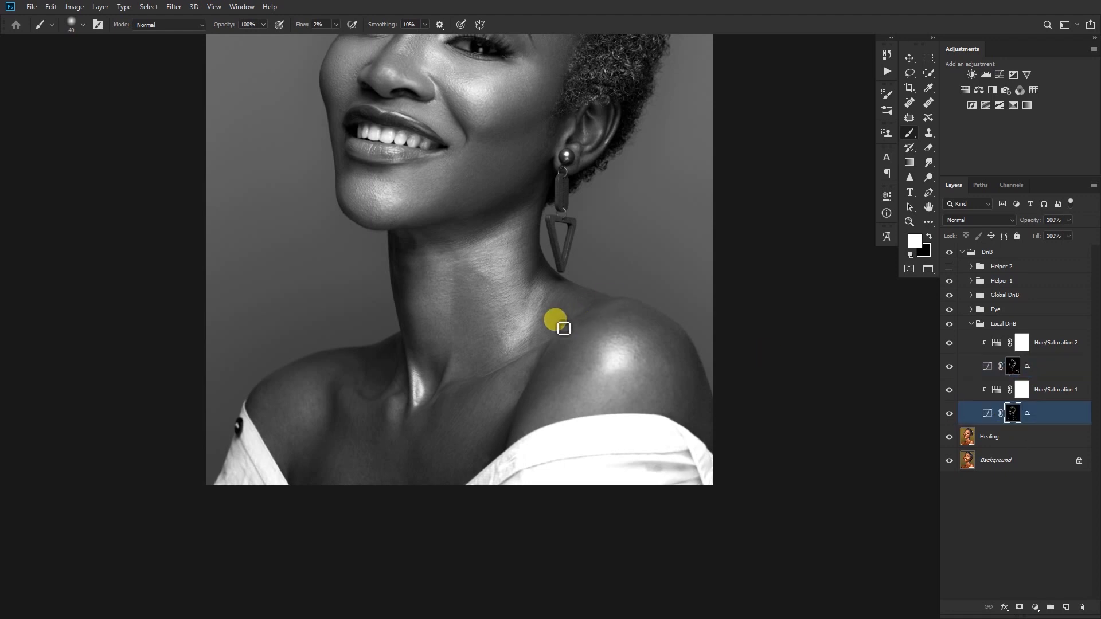
key("bracketleft")
mouse_move(565, 330)
left_mouse_down()
mouse_move(520, 355)
mouse_move(543, 341)
mouse_move(551, 350)
mouse_move(535, 352)
mouse_move(559, 331)
mouse_move(556, 299)
left_mouse_up()
key("bracketleft")
Smooth the neck-to-shoulder transition with a 35 px brush on the upper curves mask and a 40 px brush on the lower one.
left_click(1013, 367)
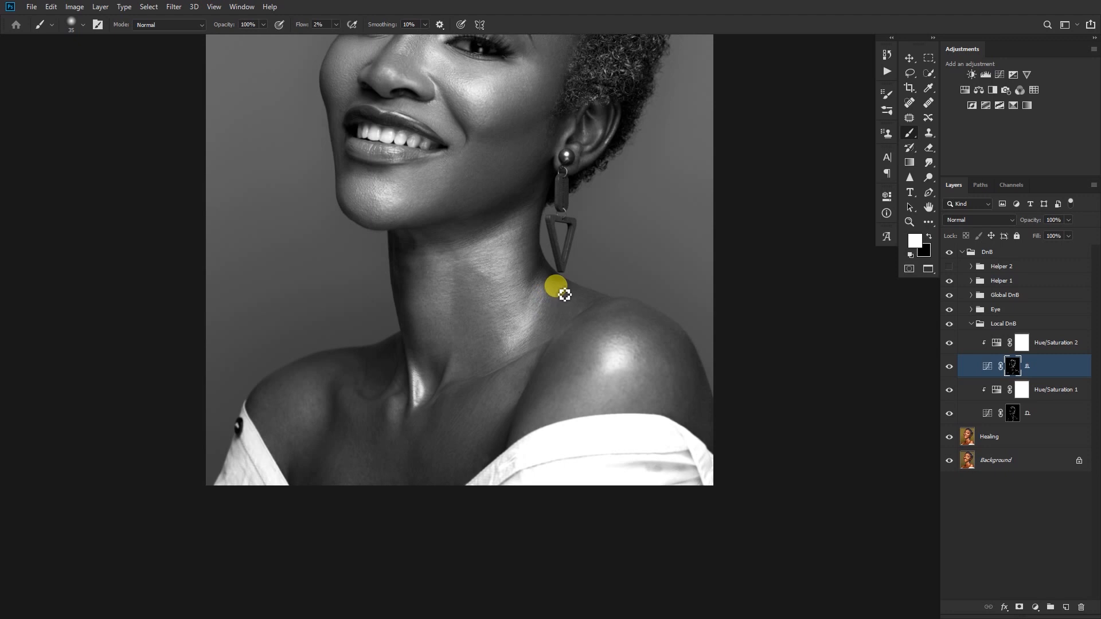
left_click(1013, 413)
key("bracketright")
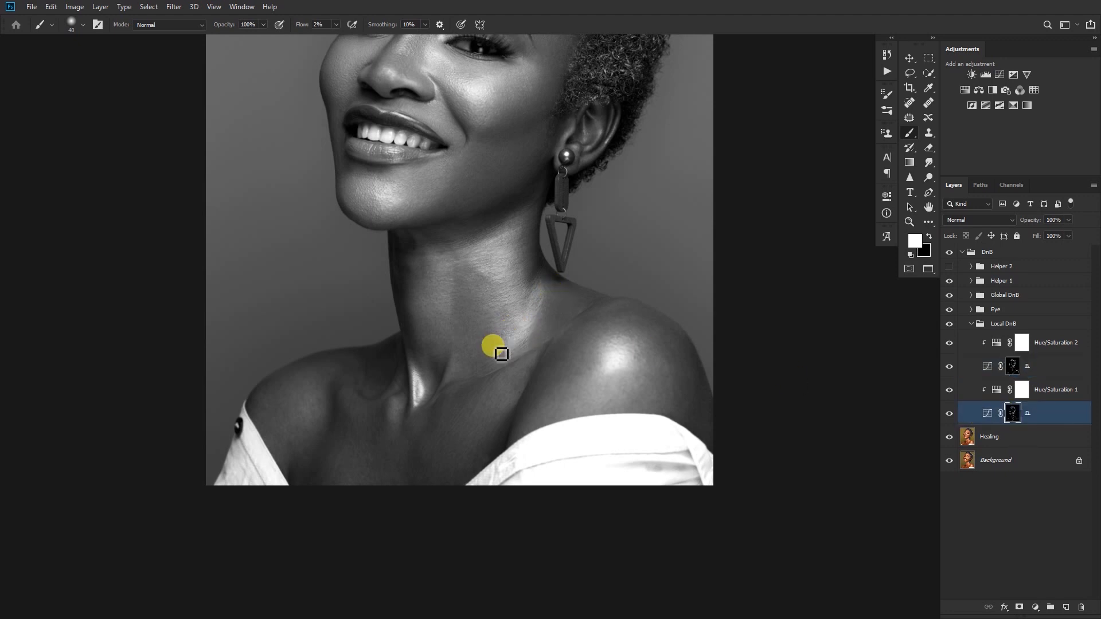
key("bracketright")
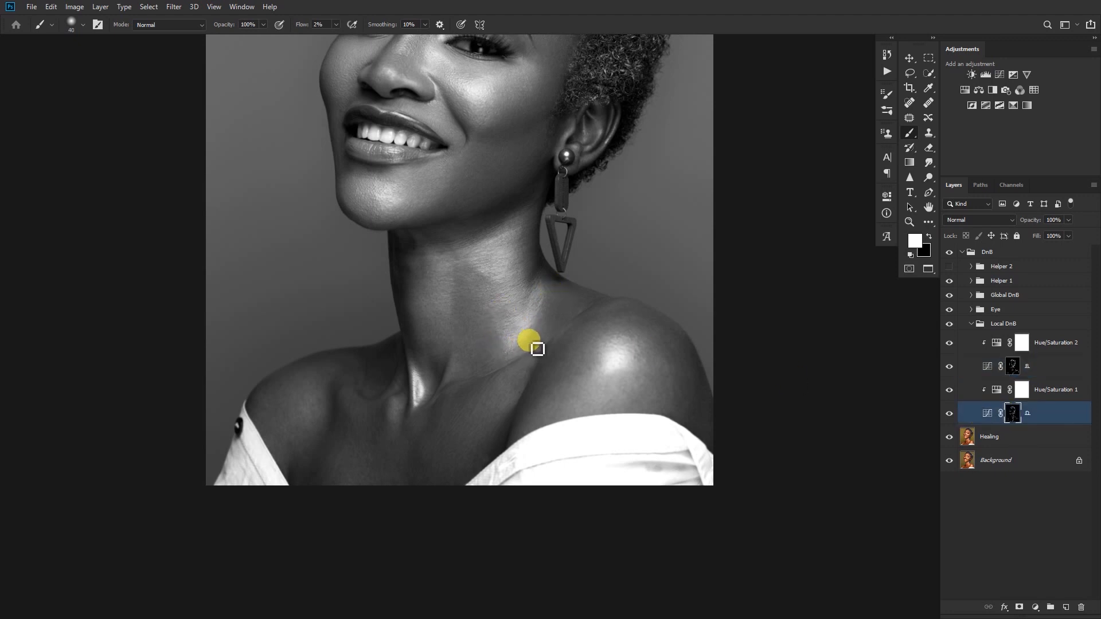
left_click_drag(558, 328, 587, 313)
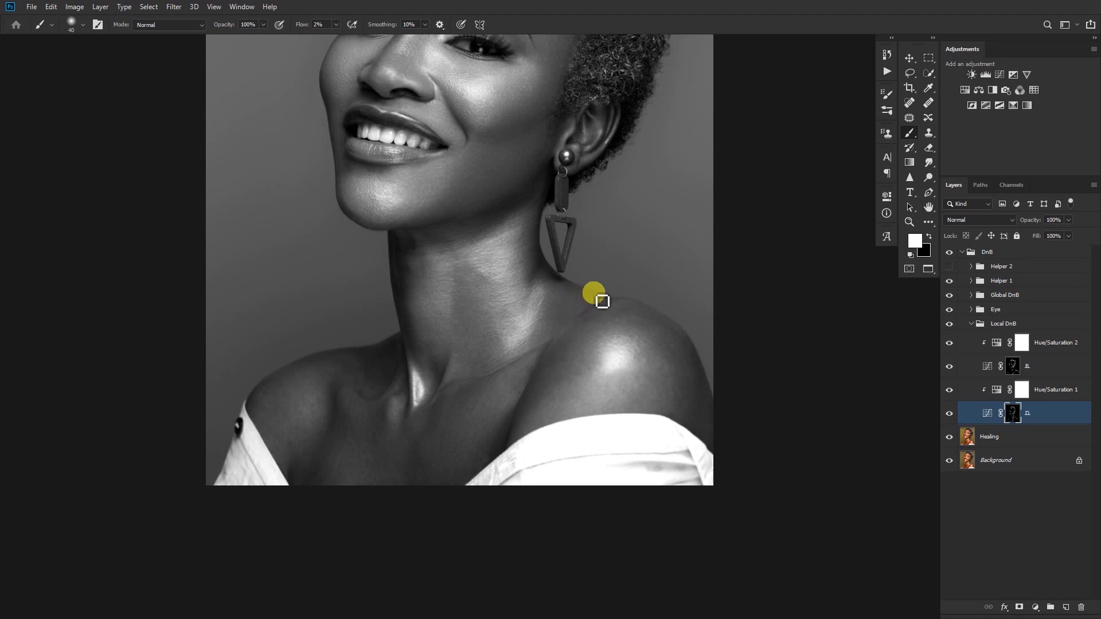
Paint the upper curves mask along the crease between the neck and the near shoulder with a small brush.
left_click(1013, 366)
scroll(631, 304, "up", 2)
key("bracketleft")
key("bracketleft")
key("bracketleft")
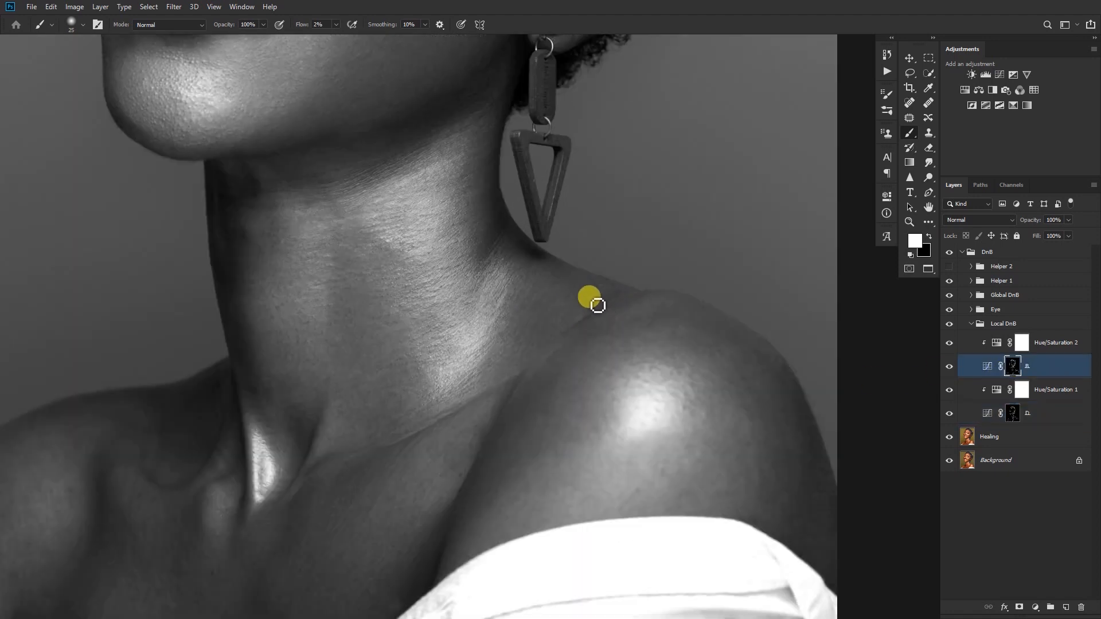
key("bracketright")
key("bracketright")
left_click_drag(610, 304, 506, 281)
Even the skin along the jawline on the lower curves mask with a 20 px brush.
left_click(1012, 413)
scroll(504, 237, "up", 2)
key("bracketleft")
key("bracketleft")
key("bracketleft")
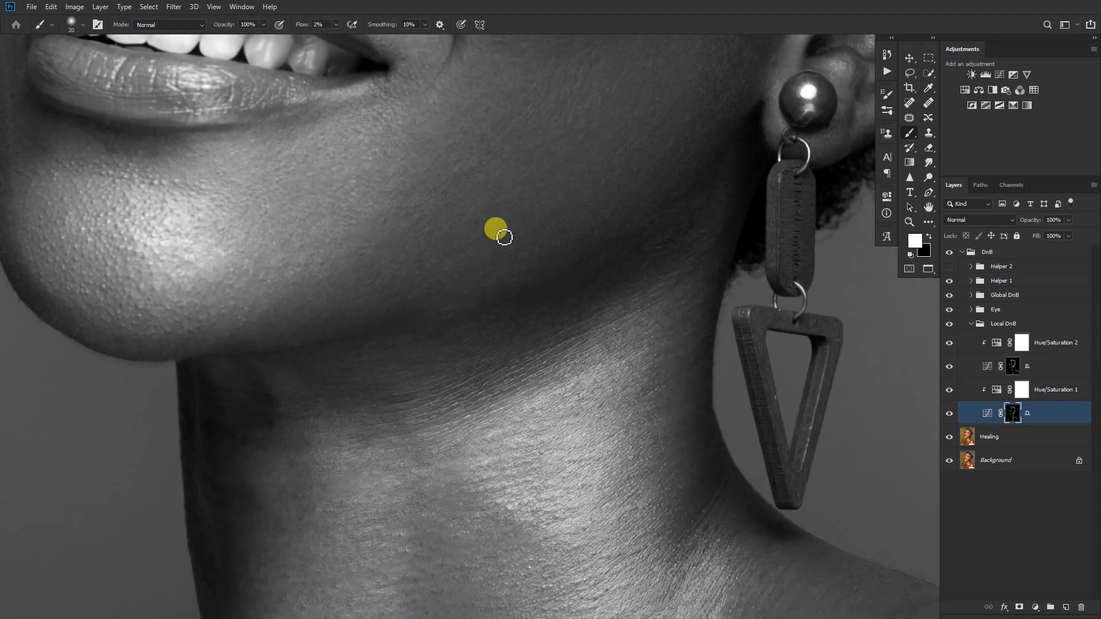
key("bracketleft")
key("bracketright")
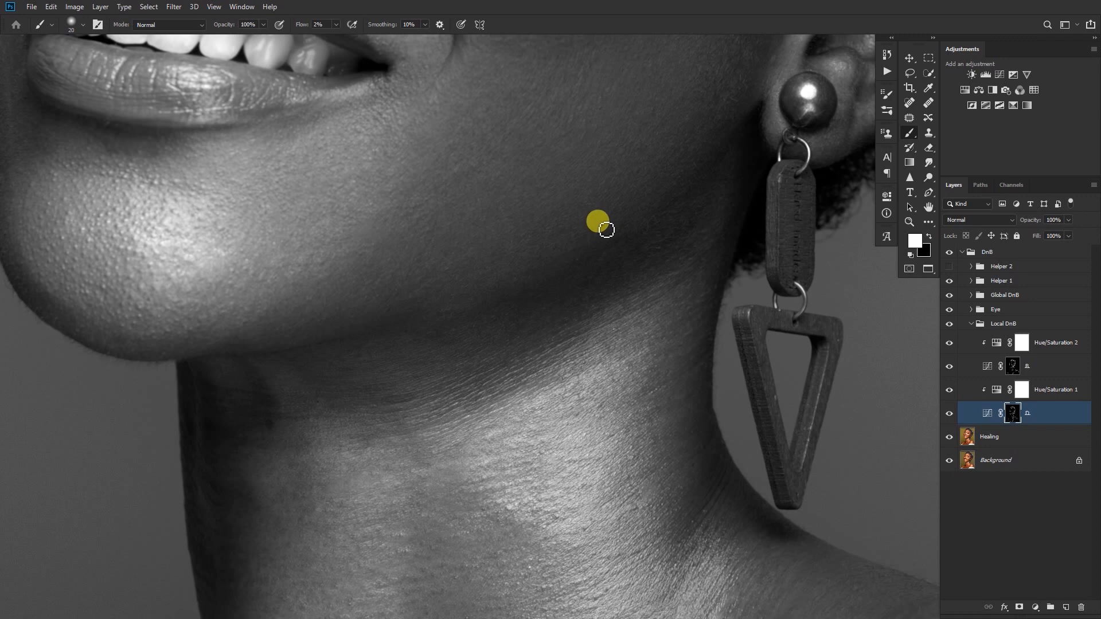
scroll(553, 275, "down", 10)
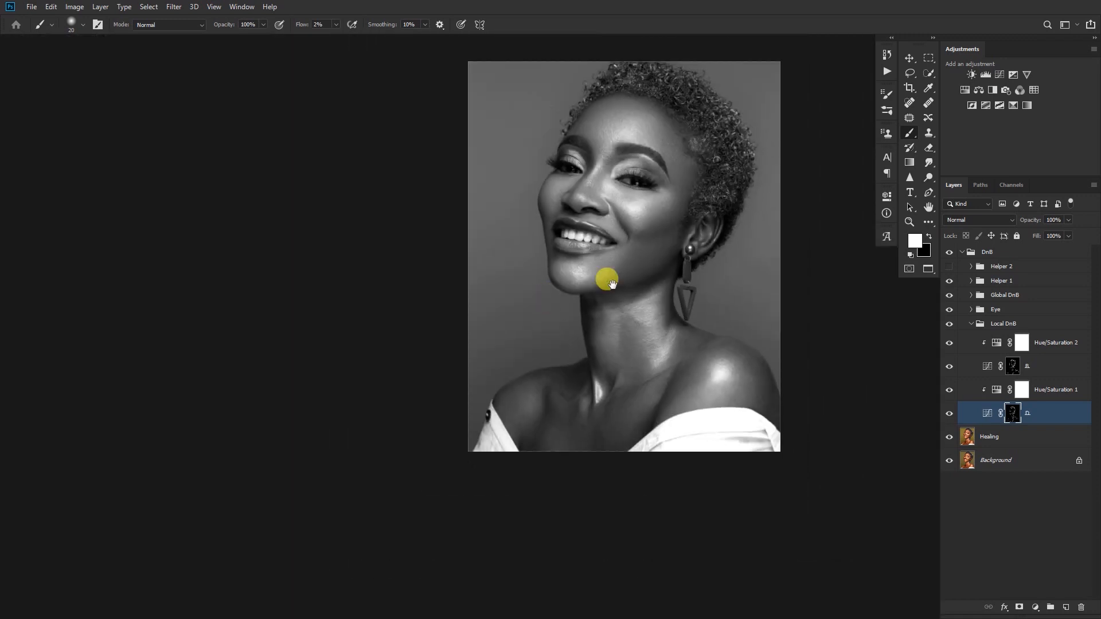
Hide the Helper 1 group and refine the neck with 60 to 90 px brushes on the lower and upper curves masks.
left_click(949, 280)
scroll(593, 359, "down", 3)
scroll(524, 373, "up", 3)
key("bracketright")
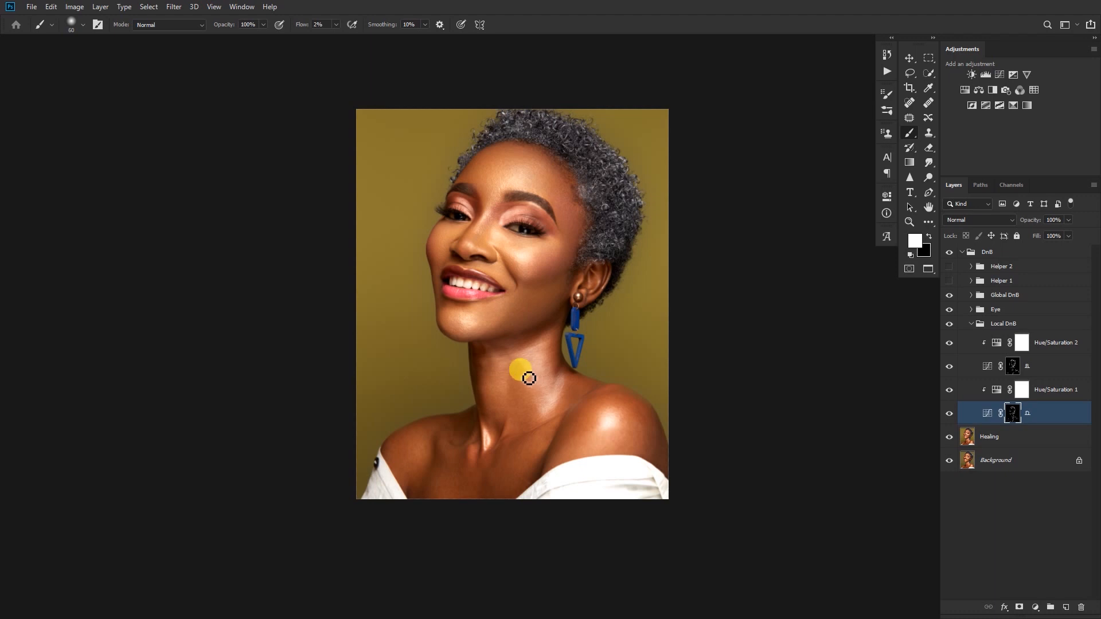
left_click(1009, 365)
key("bracketright")
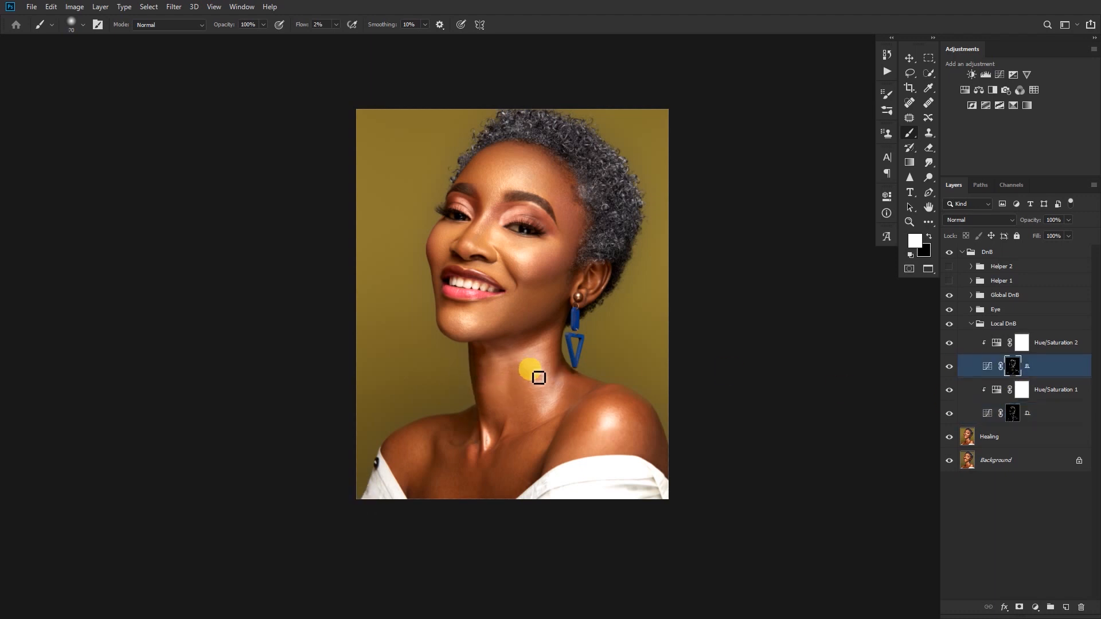
key("bracketright")
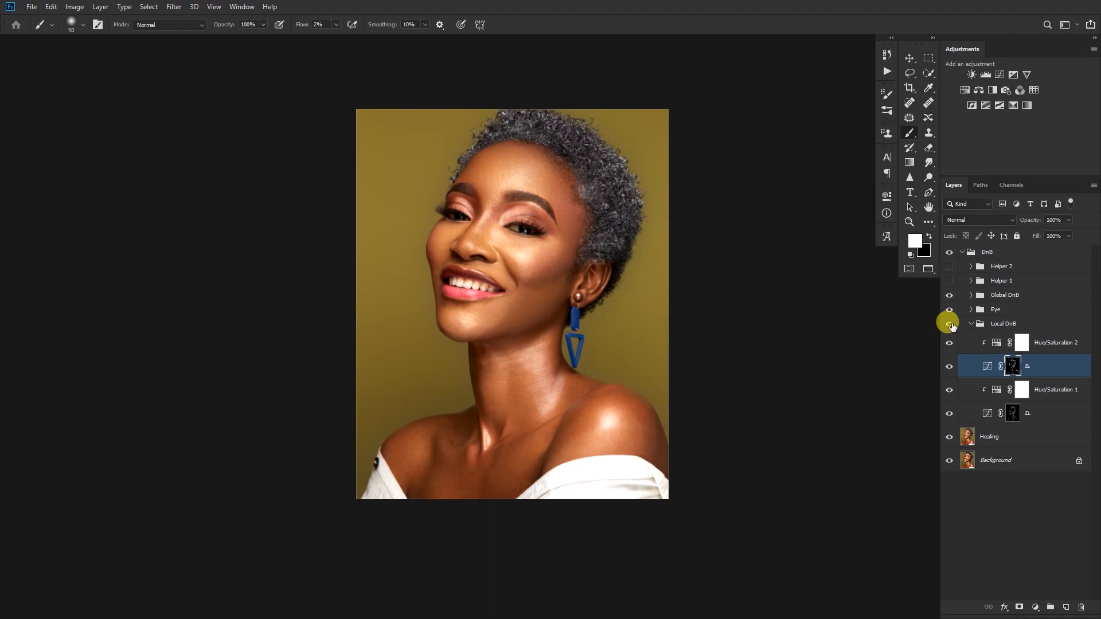
Blend the outer side of the near shoulder with an 80 px brush on the lower curves mask and a smaller one on the upper mask.
left_click(1003, 418)
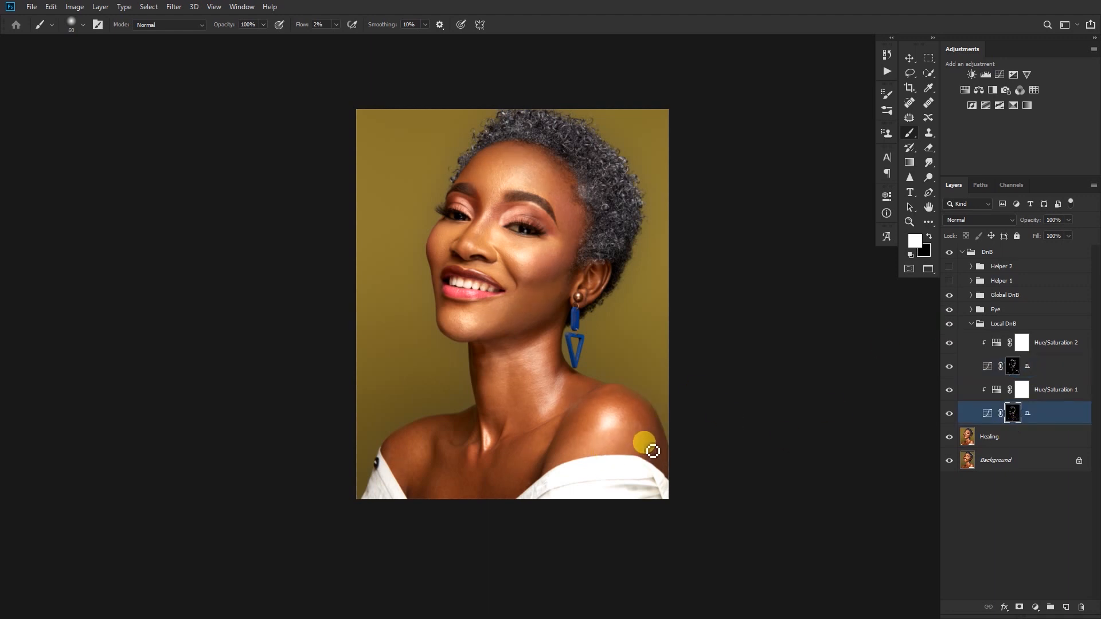
left_click_drag(643, 442, 652, 424)
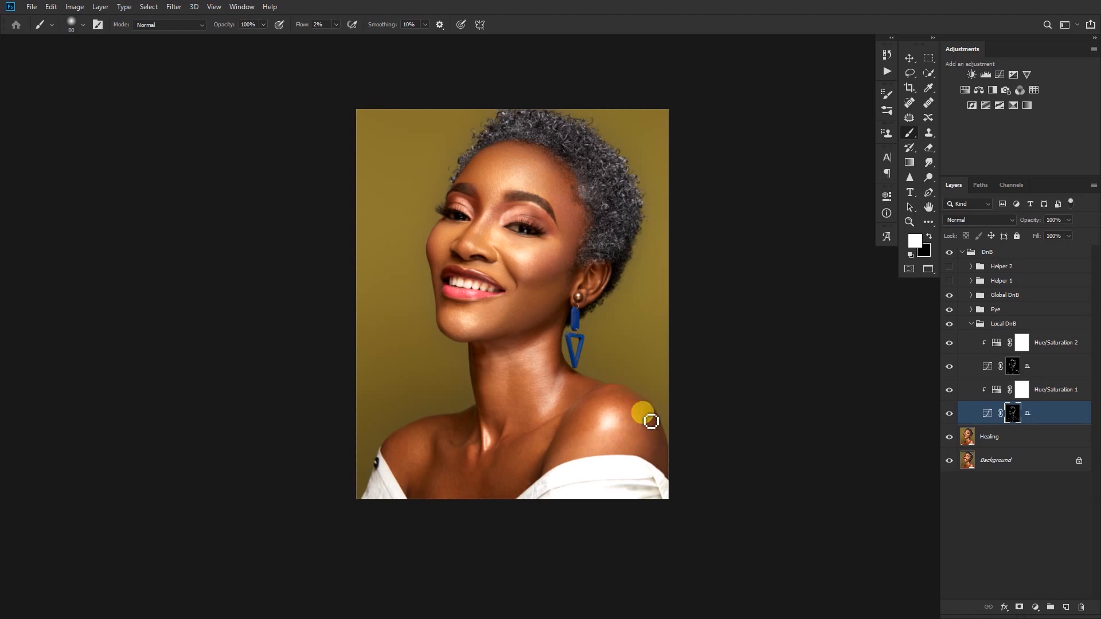
left_click(1014, 366)
key("bracketleft")
key("bracketleft")
scroll(465, 322, "up", 2)
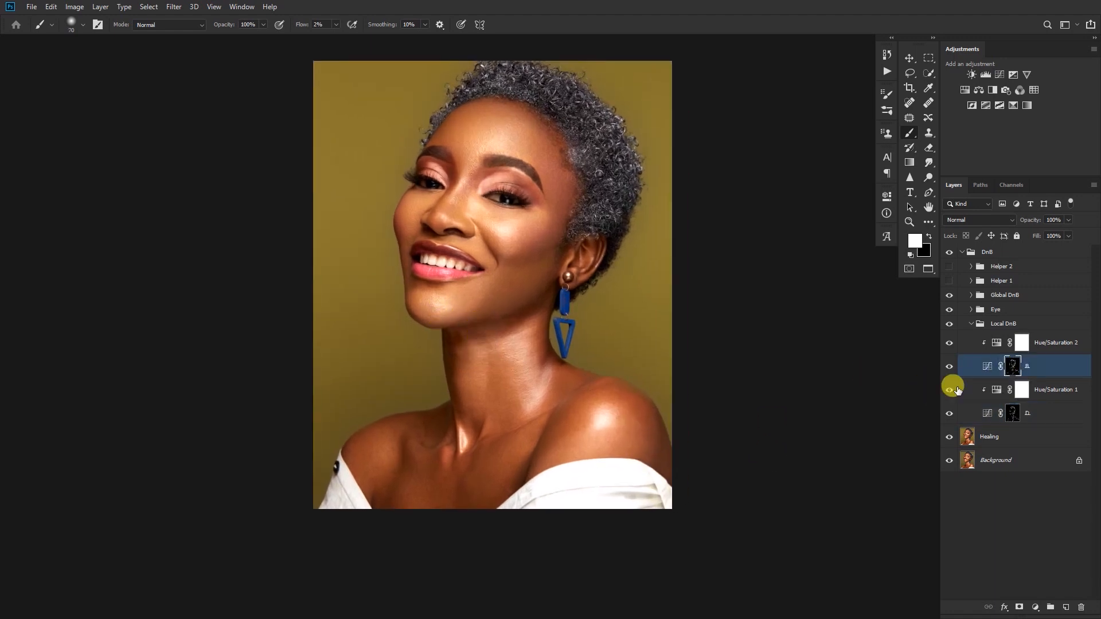
Paint the lower curves mask along the edge of the chin with a brush of about 60 px.
left_click(976, 403)
key("bracketleft")
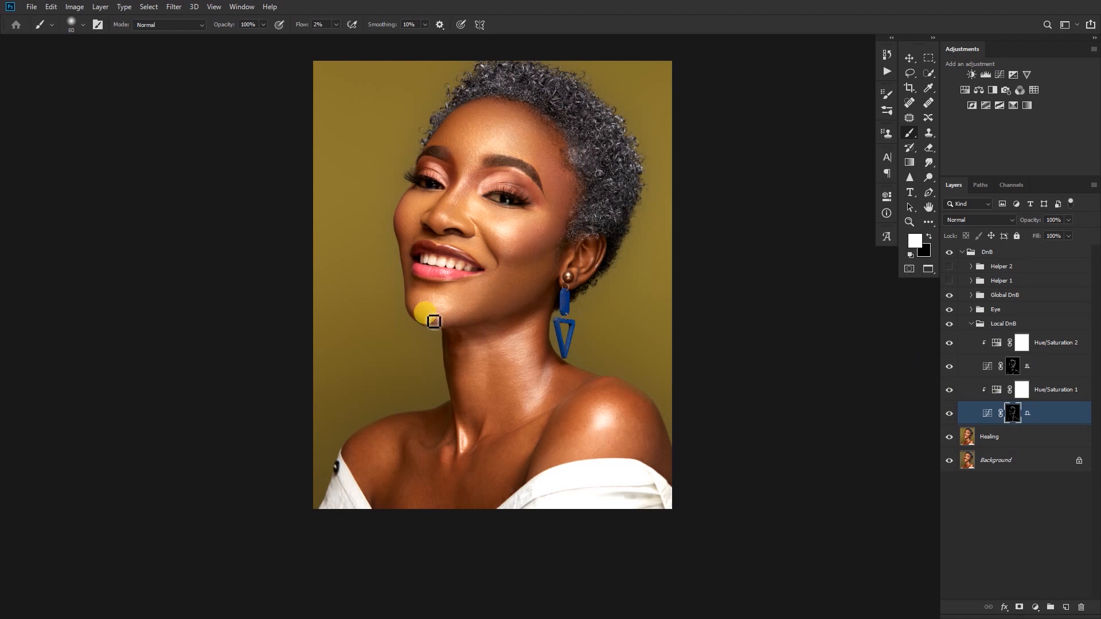
mouse_move(444, 327)
left_mouse_down()
mouse_move(496, 310)
mouse_move(507, 288)
mouse_move(497, 291)
mouse_move(493, 301)
mouse_move(515, 292)
mouse_move(523, 315)
mouse_move(535, 299)
mouse_move(481, 372)
mouse_move(463, 359)
mouse_move(485, 316)
mouse_move(439, 304)
left_mouse_up()
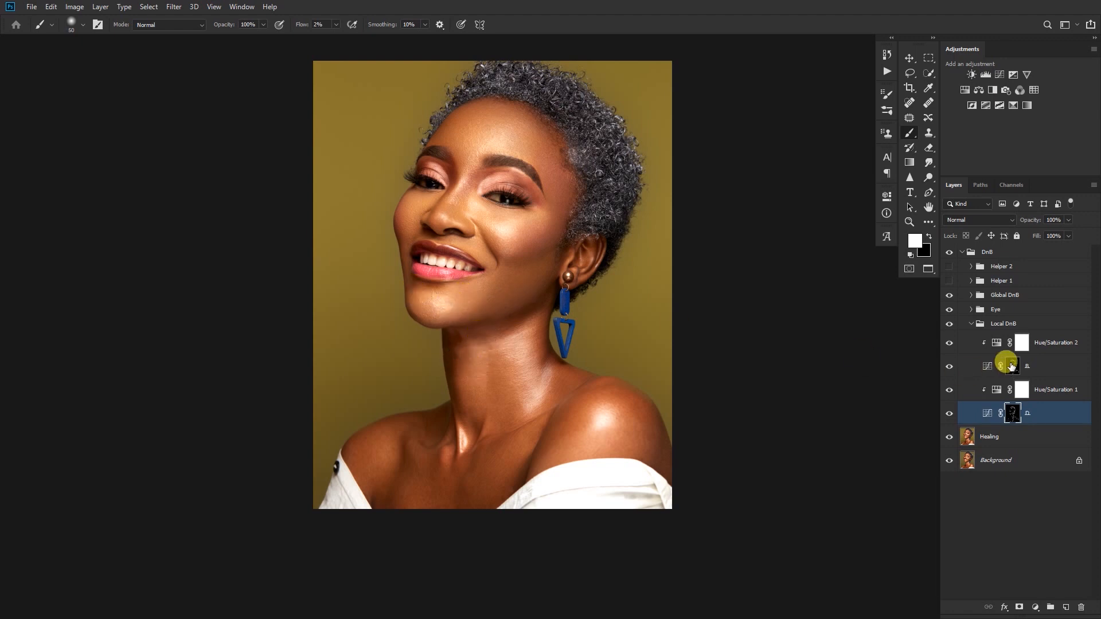
Duplicate the Local DnB group and fill both curves masks in the copy with black.
left_click(984, 324)
key("ctrl+j")
left_click(1009, 370)
key("ctrl+BackSpace")
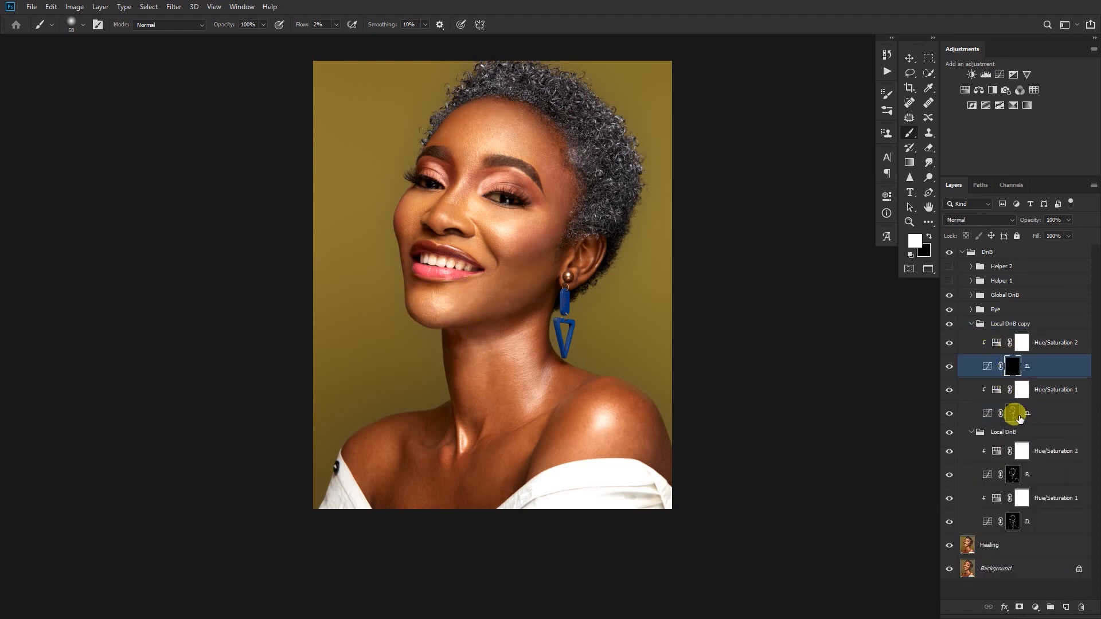
left_click(1011, 413)
key("ctrl+BackSpace")
Rename the duplicated group Fine Tuning and collapse the Local DnB group.
double_click(1010, 324)
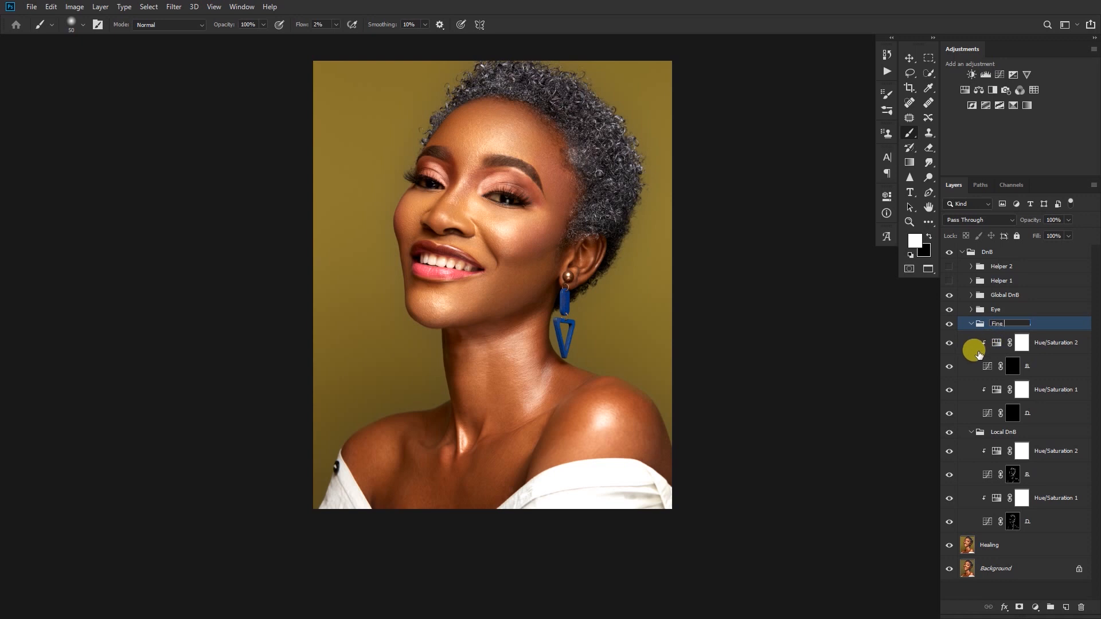
type("Fine Tuning")
left_click(986, 324)
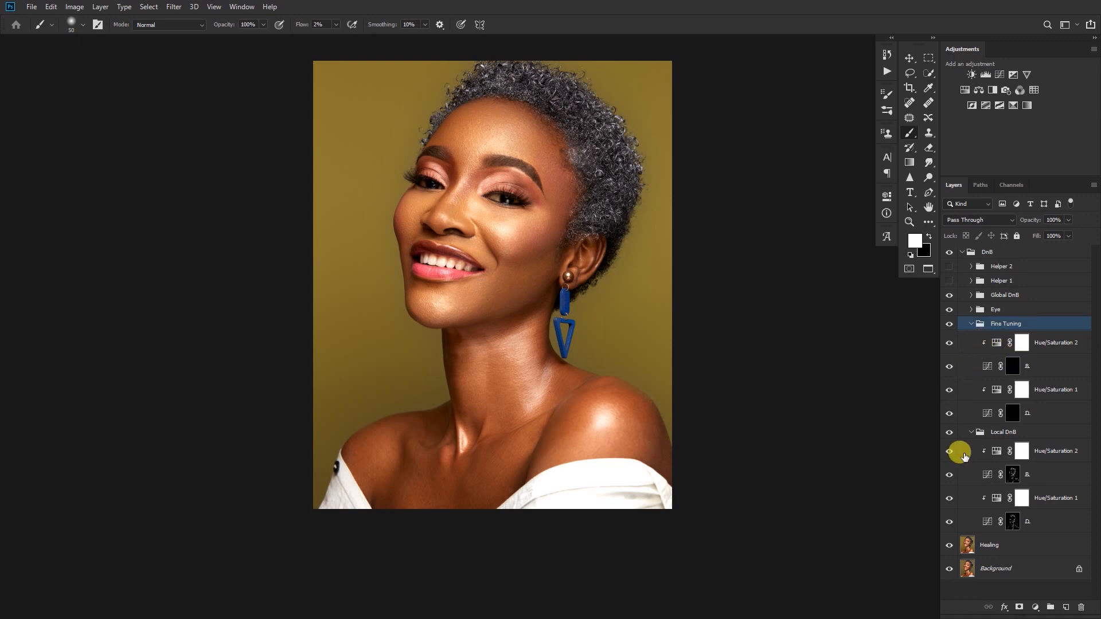
left_click(974, 434)
Set the brush flow to 1% and paint the Fine Tuning group's lower curves mask over the lower neck with a 70 px brush.
left_click(1012, 413)
scroll(578, 251, "down", 2)
scroll(540, 310, "up", 2)
left_click(321, 24)
type("1")
key("Return")
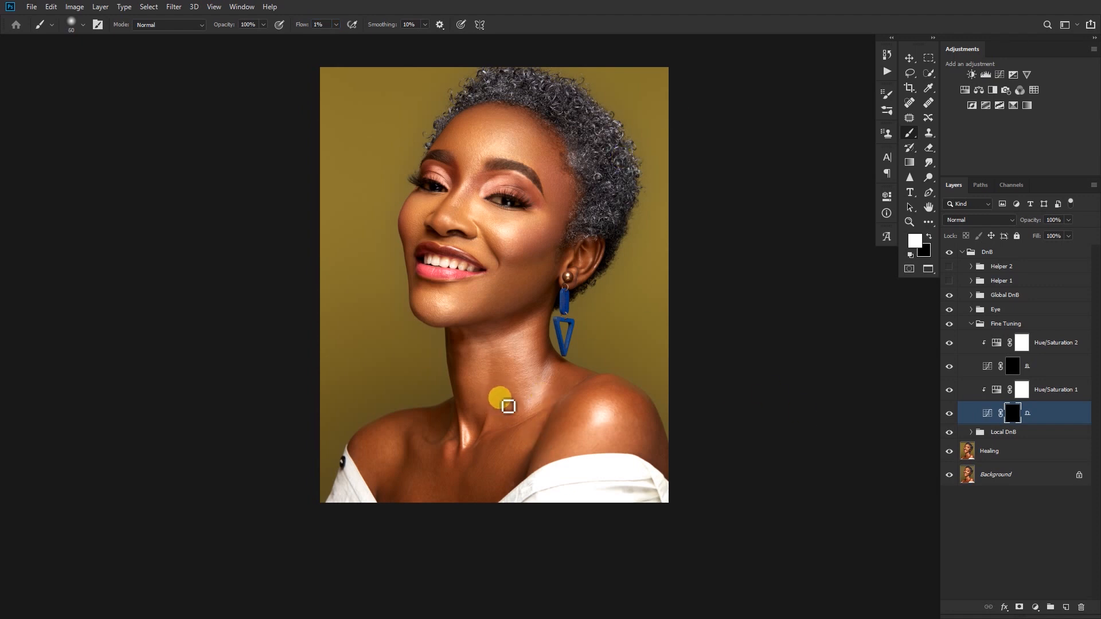
key("bracketright")
left_click_drag(501, 394, 517, 428)
Paint the Fine Tuning group's upper curves mask over the neck below the chin with a 70 px brush.
key("bracketleft")
key("alt+bracketright")
key("alt+bracketright")
key("bracketright")
mouse_move(478, 344)
left_mouse_down()
mouse_move(470, 388)
mouse_move(494, 359)
left_mouse_up()
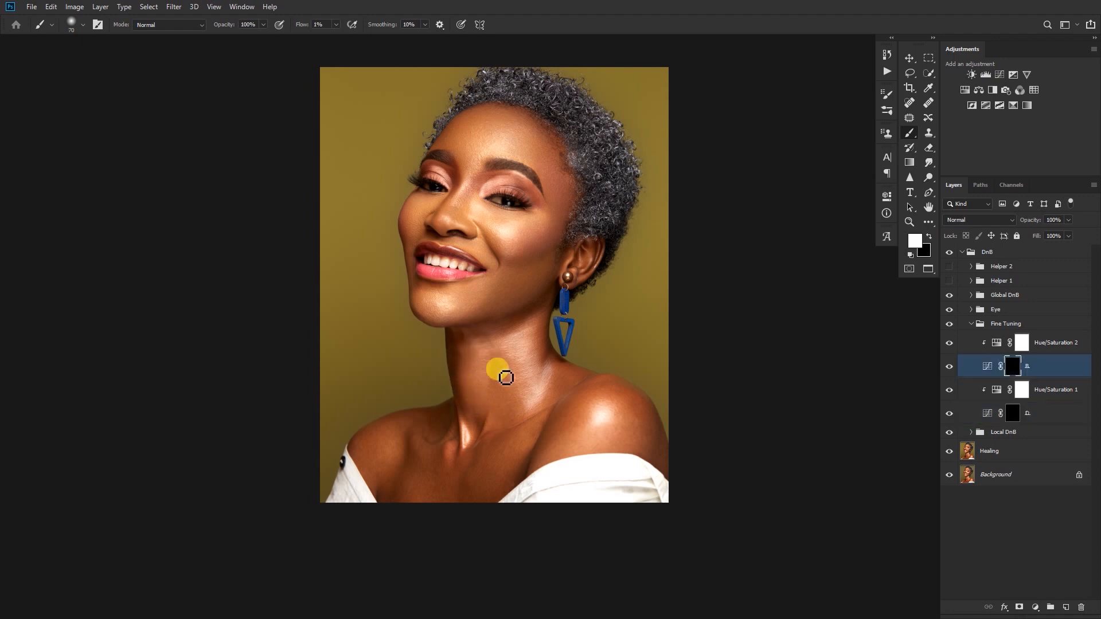
Blend the skin just under the chin with a 45 px brush on the lower curves mask and 60 px on the upper mask.
left_click(1013, 413)
key("bracketleft")
key("bracketleft")
left_click(501, 358)
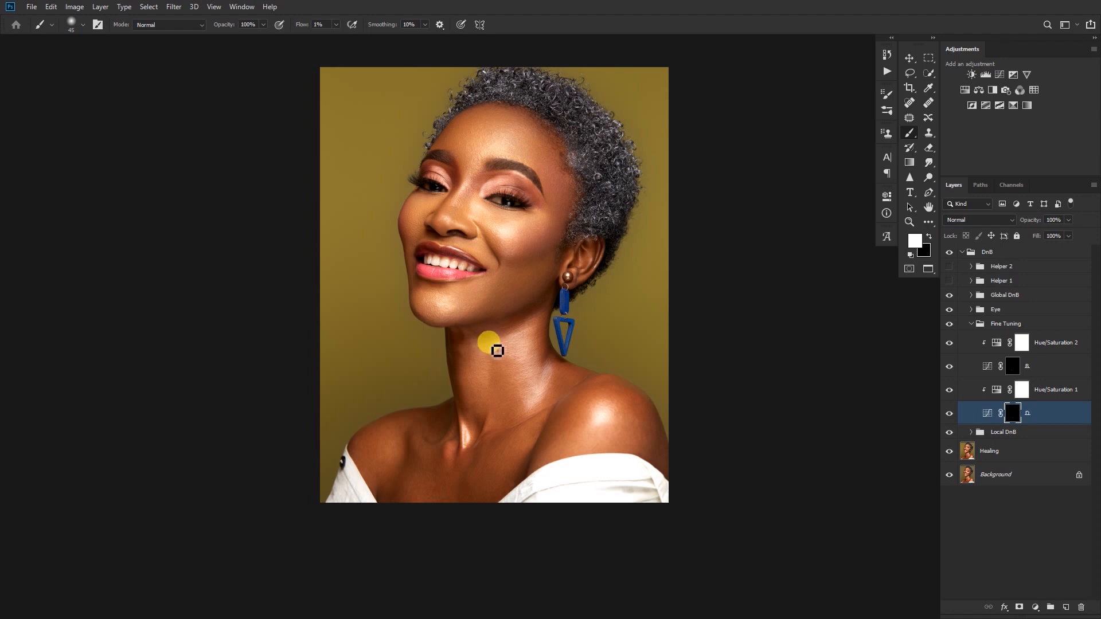
mouse_move(496, 349)
left_mouse_down()
mouse_move(511, 335)
mouse_move(484, 354)
mouse_move(470, 347)
left_mouse_up()
left_click(1013, 366)
key("bracketright")
left_click(513, 378)
left_click_drag(513, 378, 485, 353)
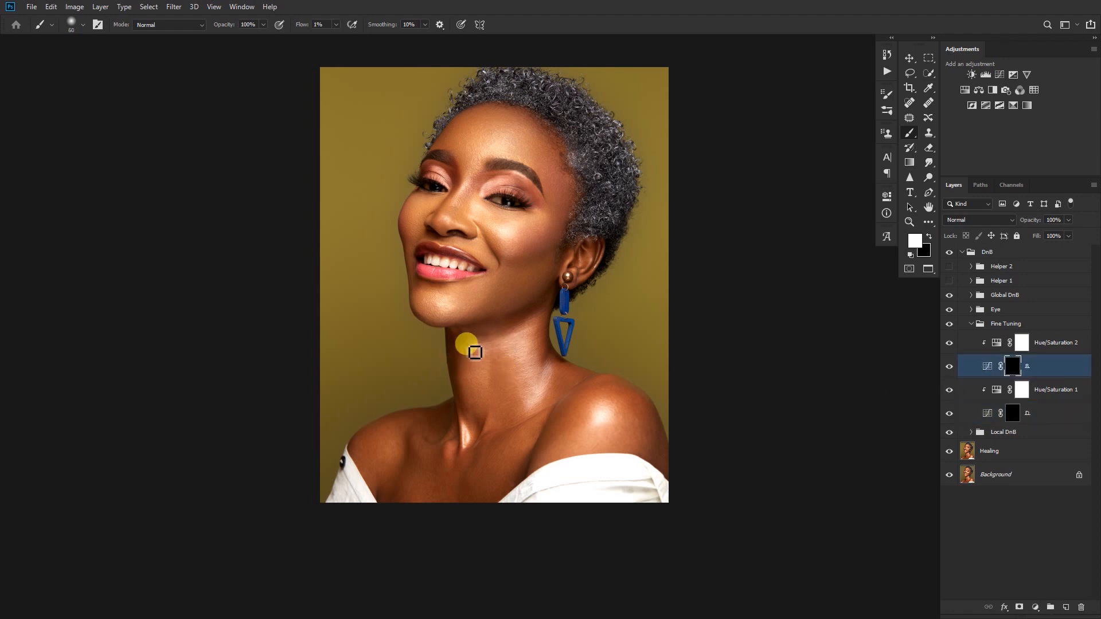
Paint the lower curves mask down the side of the neck with an 80 px brush.
left_click(1013, 413)
key("bracketright")
key("bracketright")
mouse_move(500, 353)
left_mouse_down()
mouse_move(548, 368)
mouse_move(543, 353)
mouse_move(529, 395)
left_mouse_up()
left_click_drag(532, 280, 500, 283)
With the Helper 2 group shown, even the forehead on the upper curves mask using a brush of about 60 px, and hide the group again.
left_click(509, 199, "ctrl")
left_click(951, 267)
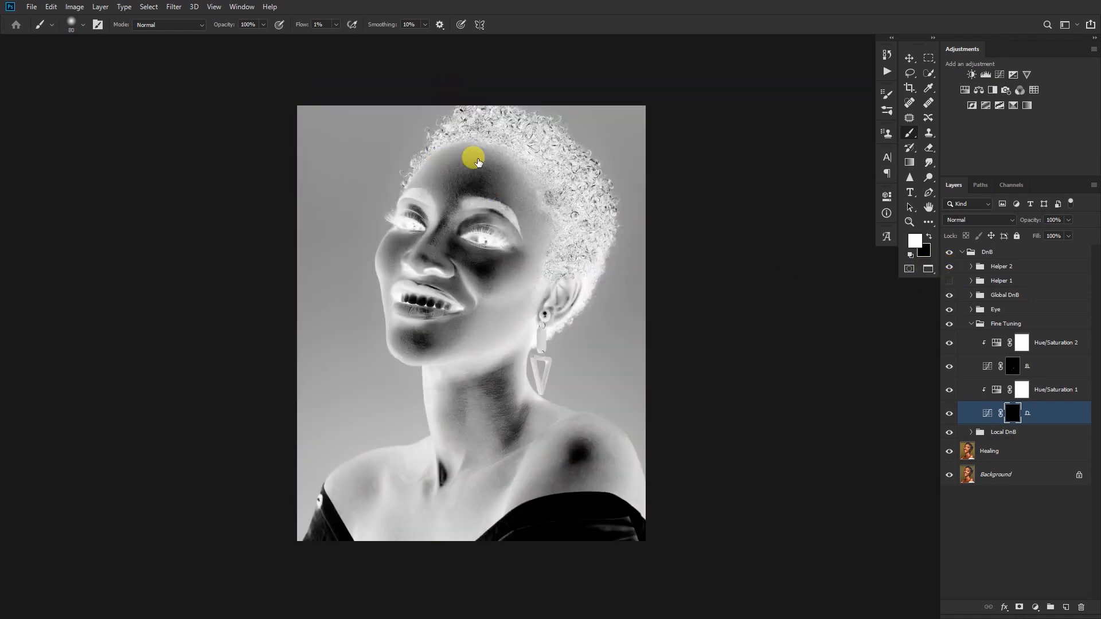
left_click(1010, 366)
key("bracketleft")
key("bracketleft")
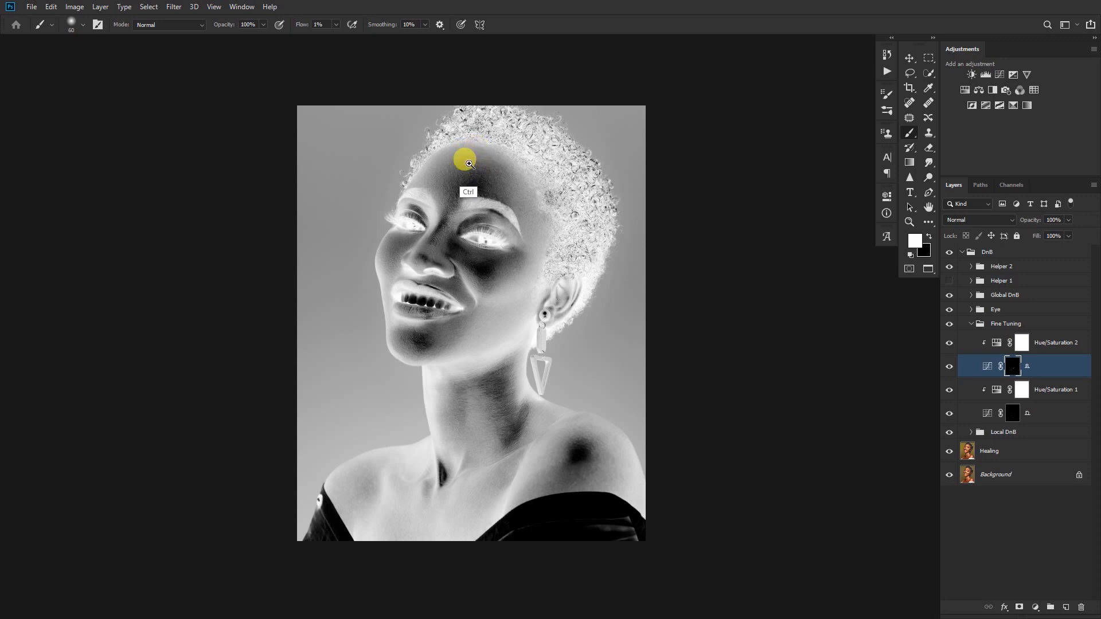
left_click(474, 168, "ctrl")
left_click_drag(500, 189, 477, 200)
key("bracketleft")
left_click_drag(490, 199, 468, 199)
scroll(468, 199, "down", 1)
left_click(950, 267)
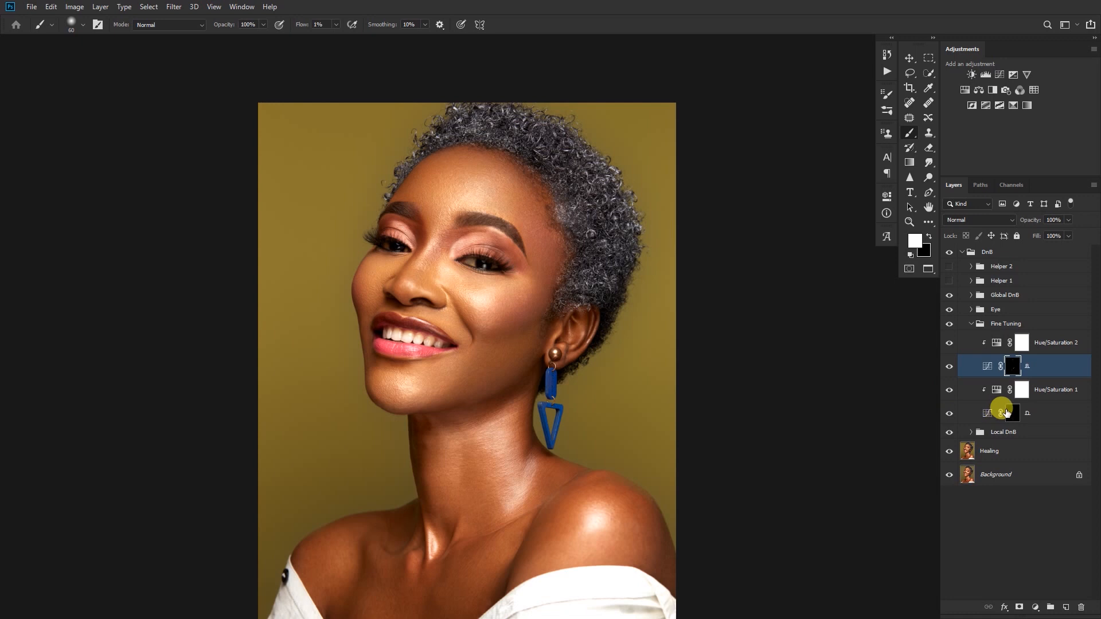
Refine the face and neck tones on the Fine Tuning group's lower curves mask, varying the brush size between strokes.
scroll(476, 335, "up", 5)
left_click(985, 409)
key("bracketleft")
mouse_move(470, 327)
left_mouse_down()
mouse_move(450, 319)
mouse_move(465, 327)
mouse_move(454, 333)
mouse_move(462, 345)
left_mouse_up()
mouse_move(580, 351)
left_mouse_down()
mouse_move(535, 390)
mouse_move(458, 397)
mouse_move(548, 345)
mouse_move(435, 421)
mouse_move(541, 361)
left_mouse_up()
key("bracketright")
key("bracketright")
key("bracketright")
key("bracketright")
key("bracketleft")
key("bracketleft")
key("bracketright")
key("bracketright")
mouse_move(508, 387)
left_mouse_down()
mouse_move(517, 385)
mouse_move(496, 390)
mouse_move(545, 369)
mouse_move(526, 366)
mouse_move(560, 275)
mouse_move(526, 268)
left_mouse_up()
Blend the outer cheek and jaw on the near side of the face on the lower curves mask with a 50 px brush.
key("bracketleft")
key("bracketleft")
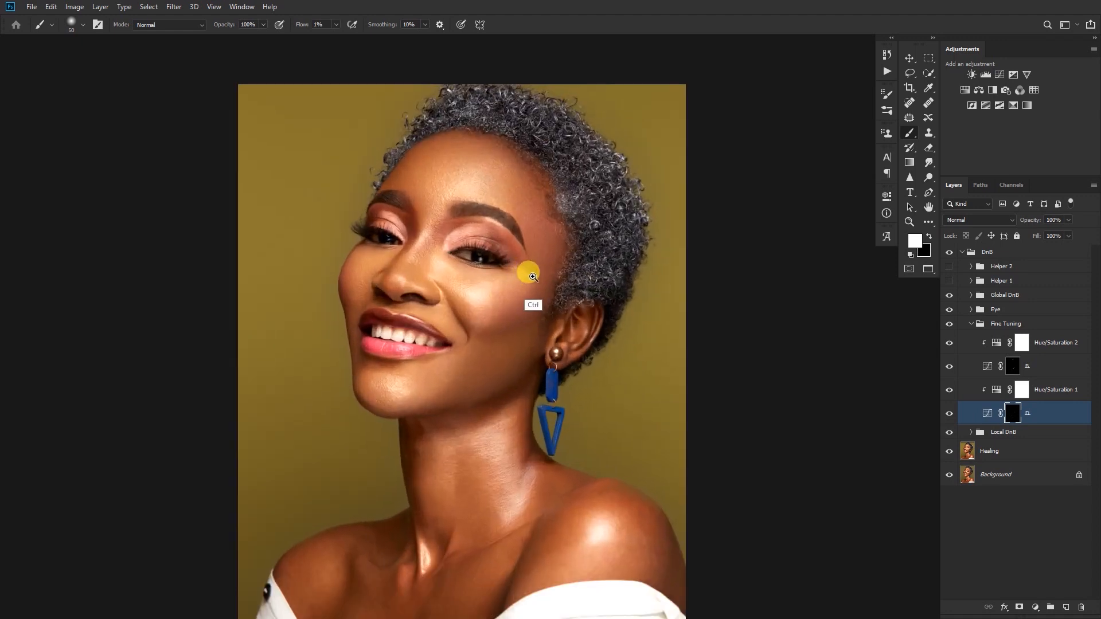
mouse_move(530, 308)
left_mouse_down()
mouse_move(542, 306)
mouse_move(508, 315)
mouse_move(474, 285)
mouse_move(520, 312)
left_mouse_up()
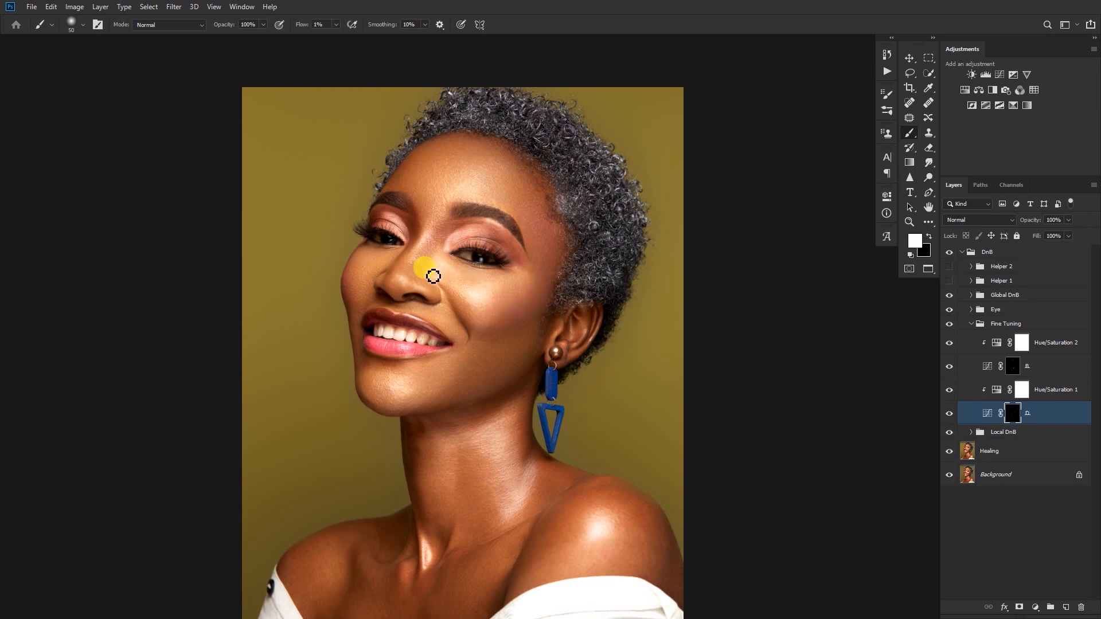
mouse_move(520, 378)
left_mouse_down()
mouse_move(519, 344)
mouse_move(498, 328)
mouse_move(507, 344)
left_mouse_up()
key("bracketleft")
key("bracketleft")
key("bracketright")
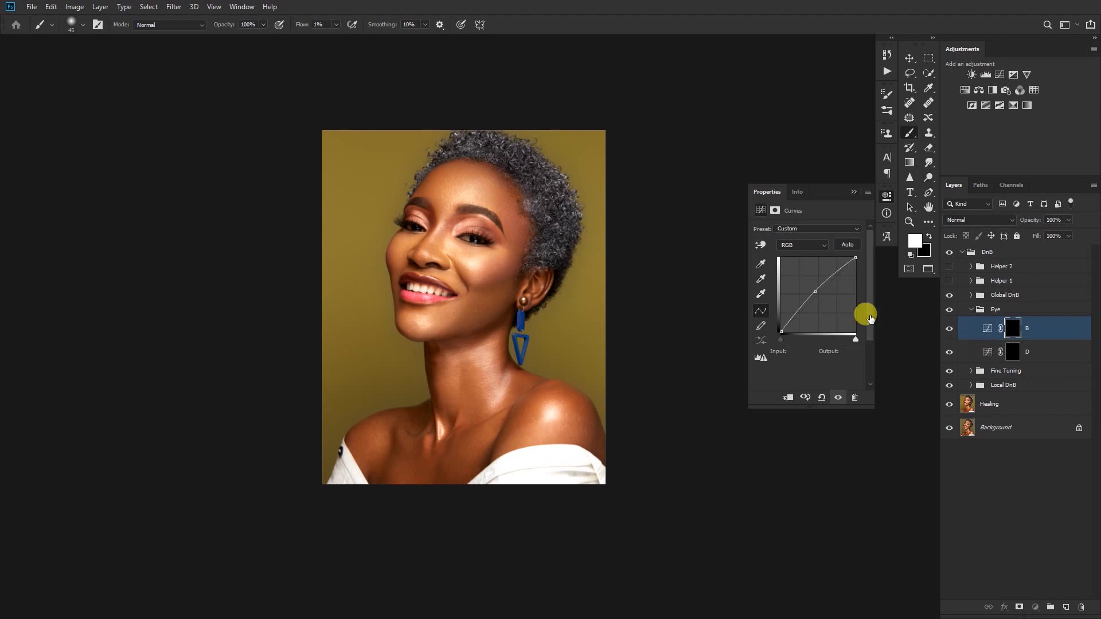
Adjust the midtones of the Eye group's D curve at input 107 and set the brush flow to 2%.
key("alt+bracketleft")
mouse_move(820, 292)
left_mouse_down()
mouse_move(807, 286)
mouse_move(827, 292)
left_mouse_up()
left_click(319, 25)
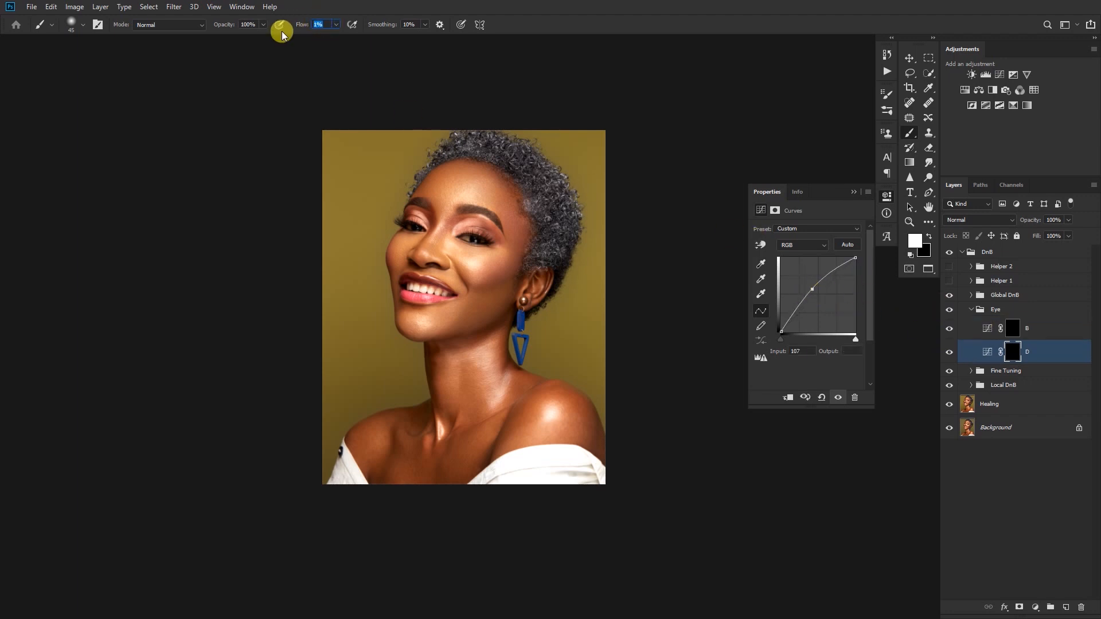
type("2")
key("Return")
With the Helper 1 group shown, paint the white of the near eye on the D mask with a small brush of about 9 px.
scroll(474, 236, "up", 10)
left_click(949, 281)
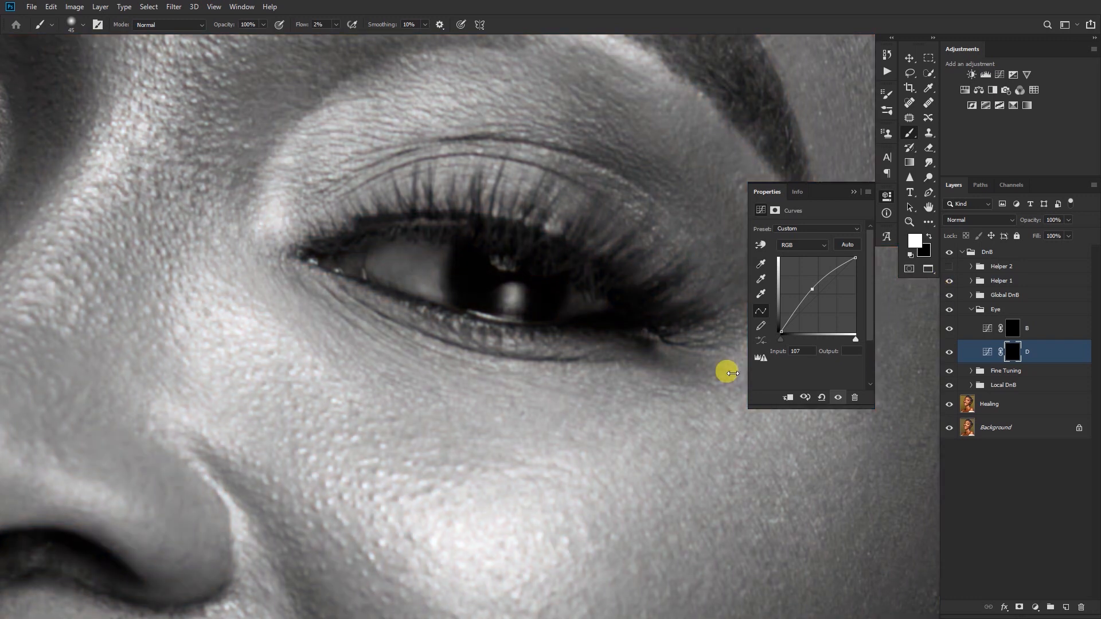
key("[")
key("[")
key("[")
key("[")
key("[")
key("[")
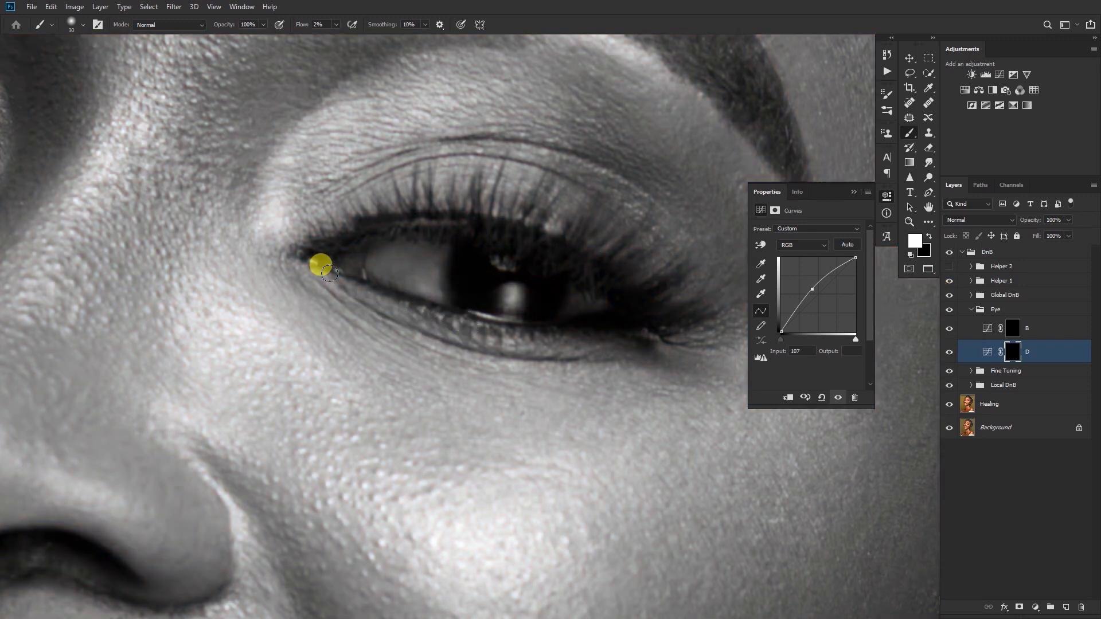
mouse_move(402, 283)
left_mouse_down()
mouse_move(432, 264)
mouse_move(420, 263)
mouse_move(419, 289)
mouse_move(419, 268)
mouse_move(440, 264)
mouse_move(398, 269)
mouse_move(395, 282)
mouse_move(395, 270)
mouse_move(415, 283)
mouse_move(402, 286)
mouse_move(425, 272)
mouse_move(393, 276)
left_mouse_up()
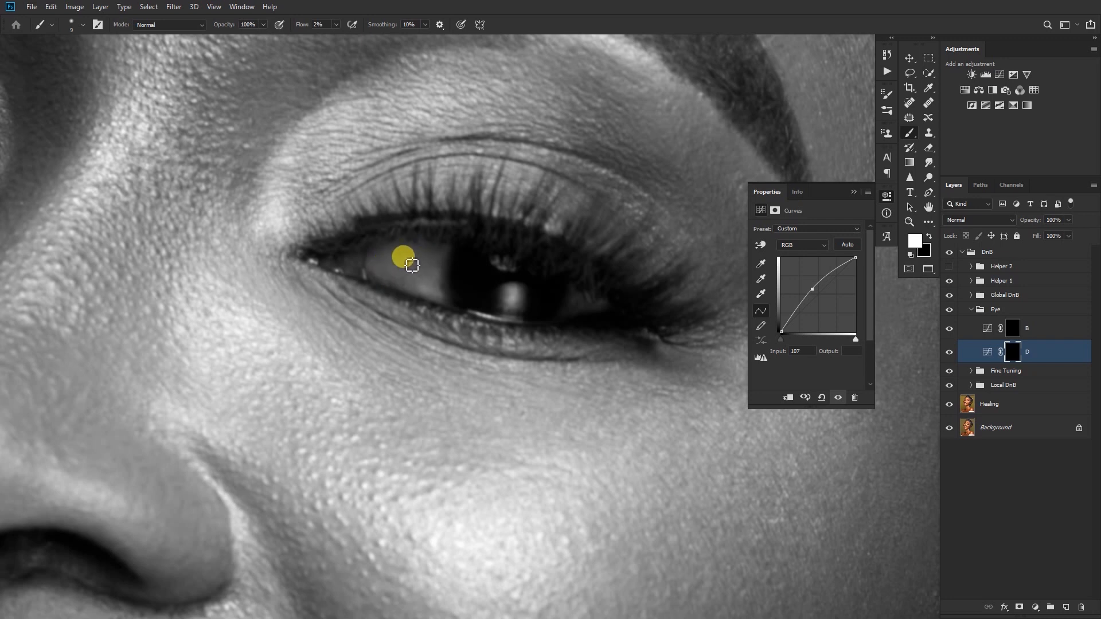
left_click(1011, 352)
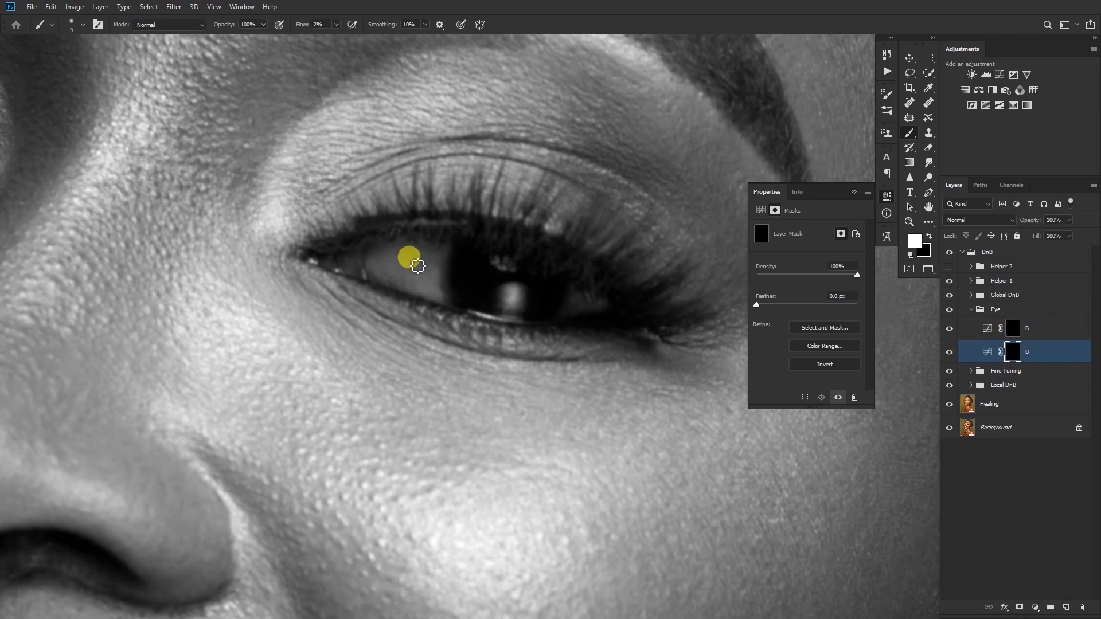
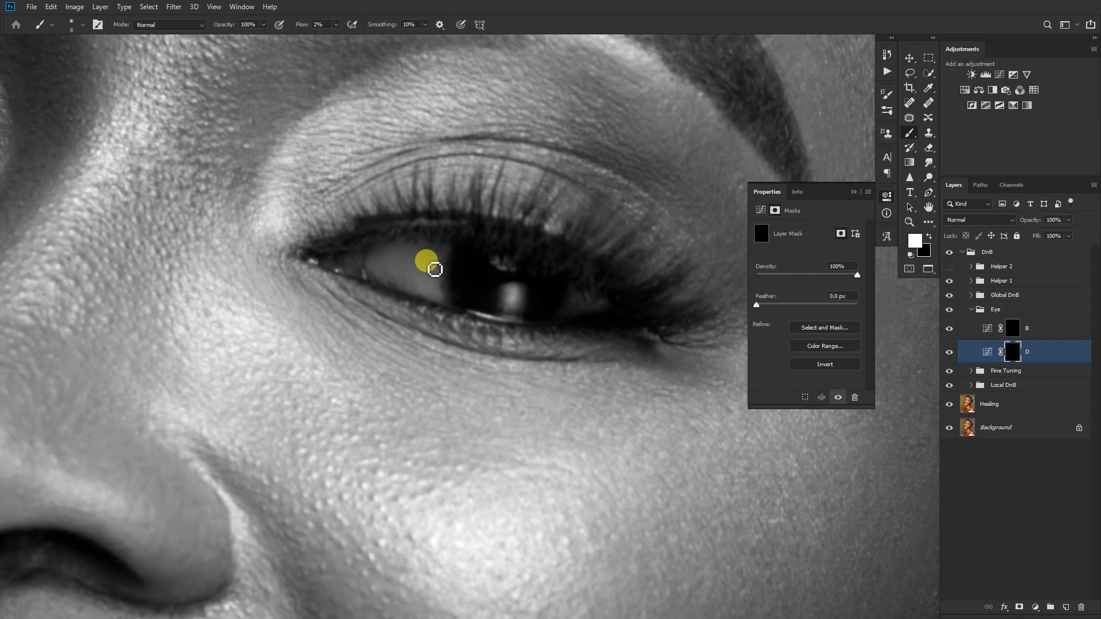
left_click(950, 281)
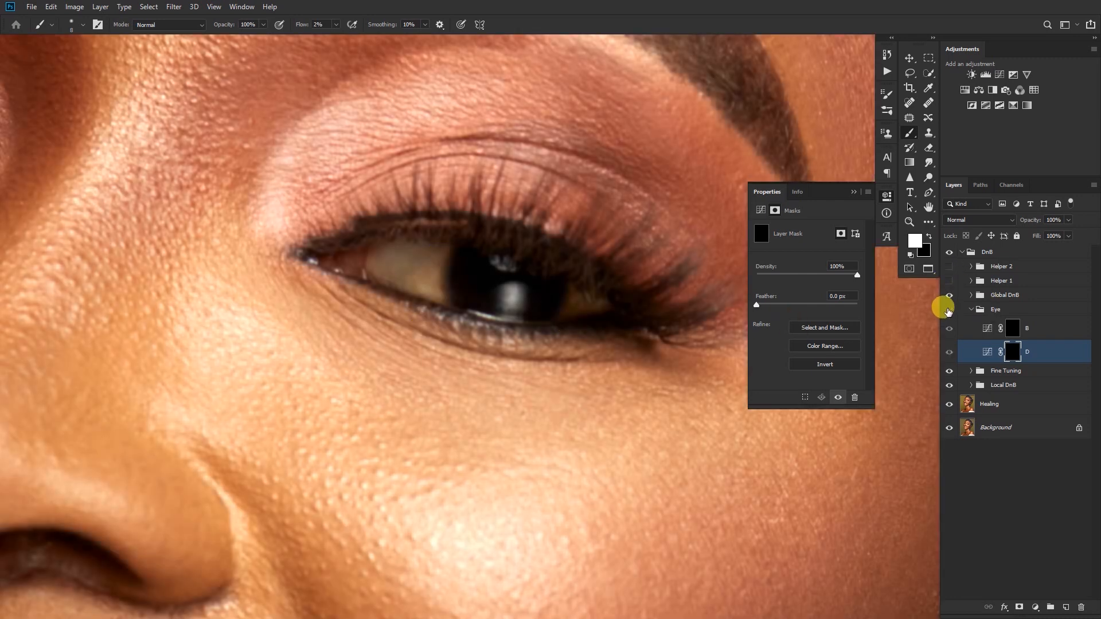
Show the Helper 1 group and paint the Eye group's B mask over the white of the far eye with a brush of about 7 px.
left_click_drag(413, 293, 519, 312)
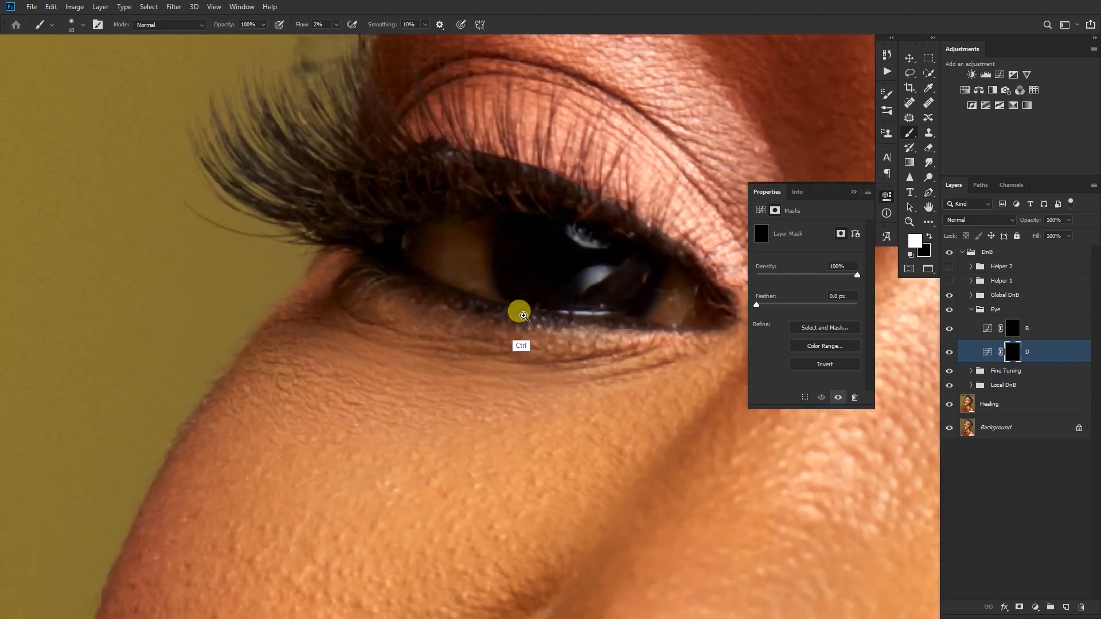
left_click(949, 281)
left_click(1010, 327)
mouse_move(550, 277)
left_mouse_down()
mouse_move(443, 279)
mouse_move(463, 287)
mouse_move(492, 285)
mouse_move(486, 259)
mouse_move(450, 266)
left_mouse_up()
key("bracketleft")
key("bracketleft")
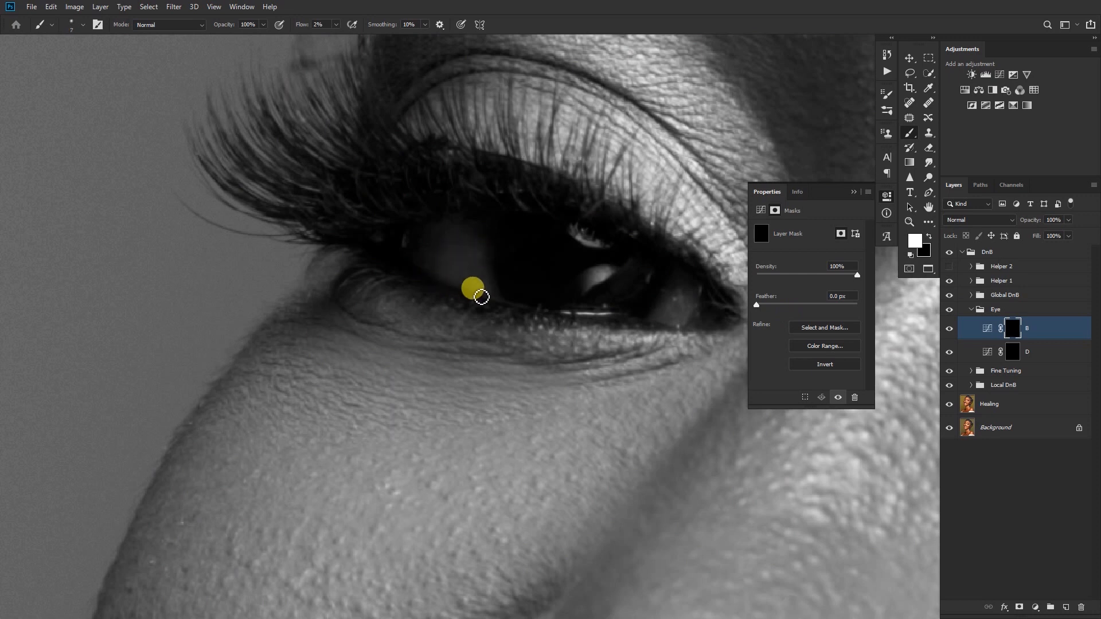
left_click_drag(449, 274, 484, 299)
Paint the Eye group's D mask over the white of the far eye with a small brush and hide the Helper 1 group.
left_click(1013, 351)
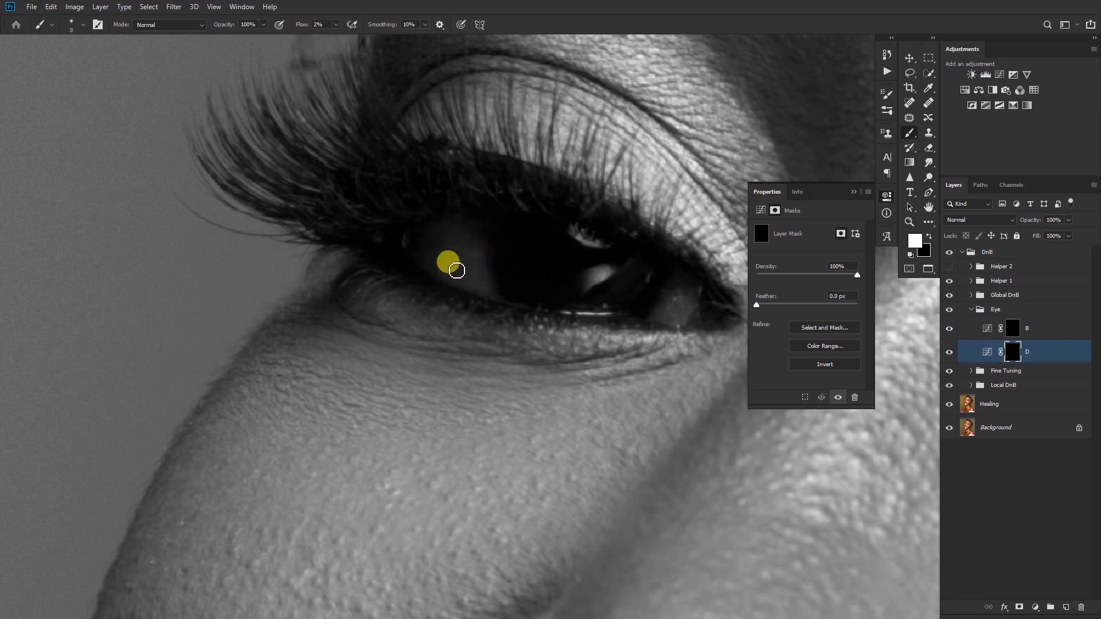
mouse_move(475, 251)
left_mouse_down()
mouse_move(488, 239)
mouse_move(458, 244)
mouse_move(452, 277)
left_mouse_up()
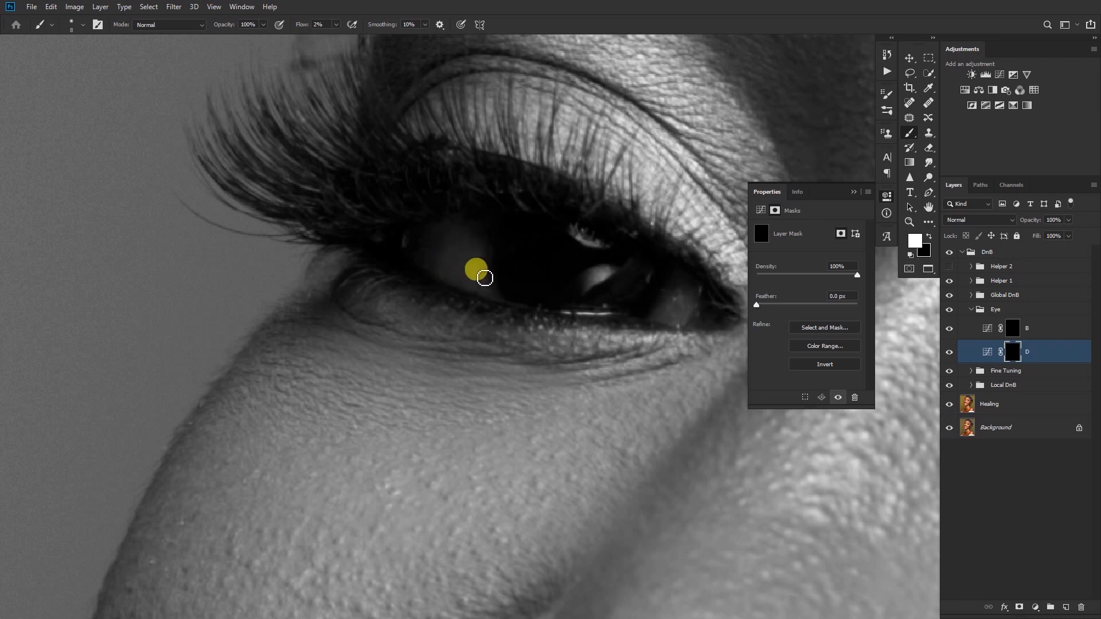
mouse_move(463, 262)
left_mouse_down()
mouse_move(458, 234)
mouse_move(472, 312)
mouse_move(494, 325)
mouse_move(407, 327)
mouse_move(738, 288)
left_mouse_up()
left_click(949, 280)
Touch up the whites of both eyes in color on the Eye group's D mask.
left_click_drag(404, 313, 481, 294)
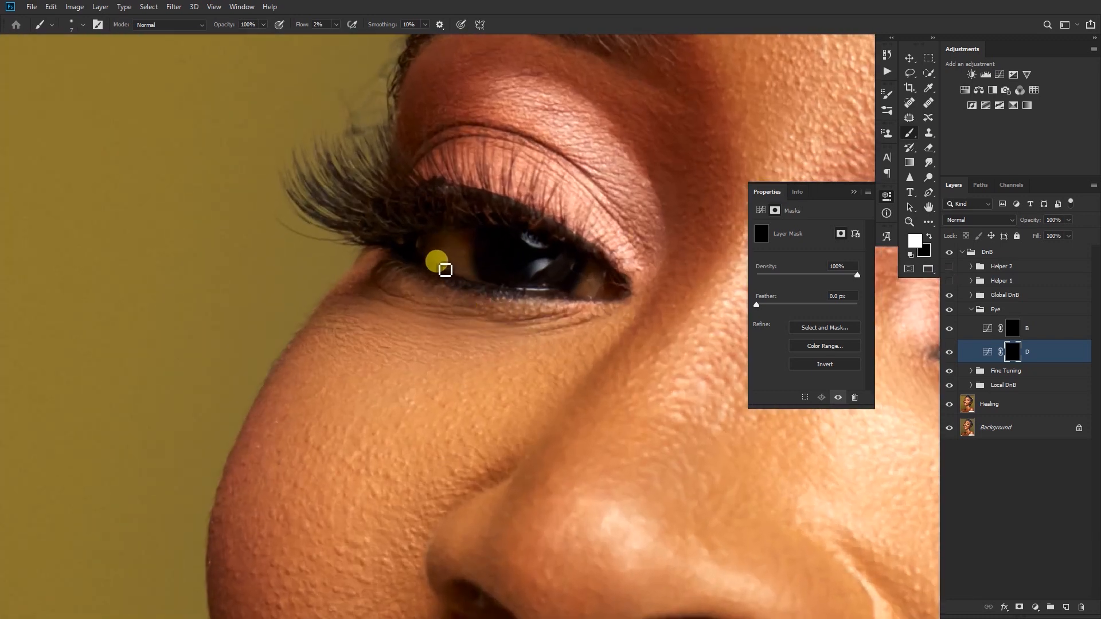
left_click_drag(530, 313, 437, 309)
mouse_move(642, 327)
left_mouse_down()
mouse_move(502, 322)
mouse_move(411, 280)
mouse_move(458, 292)
mouse_move(426, 301)
mouse_move(445, 310)
mouse_move(471, 303)
left_mouse_up()
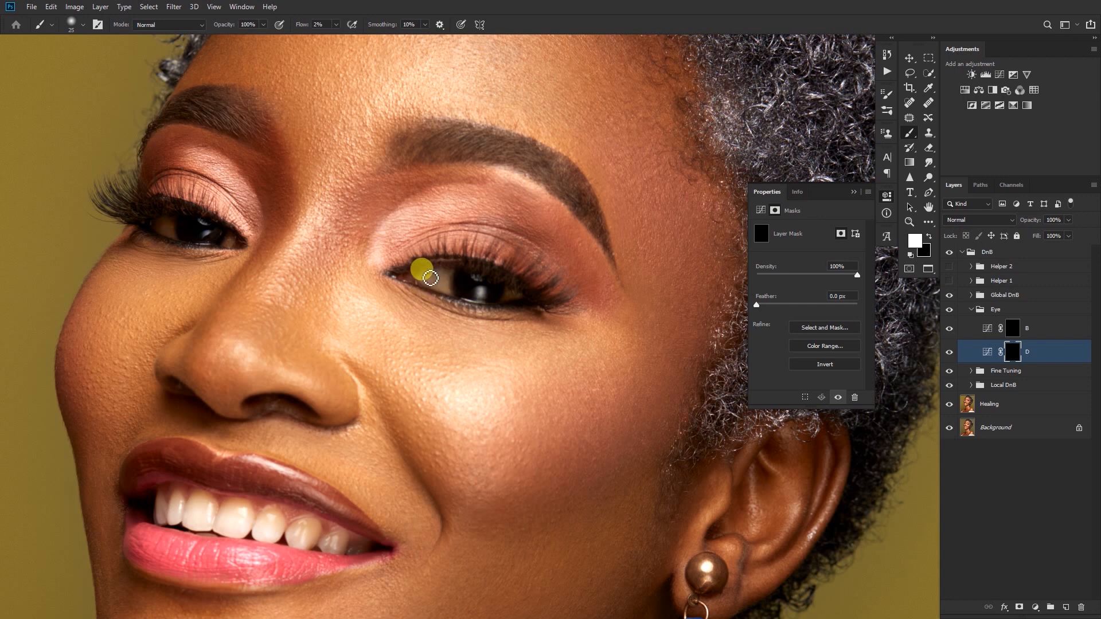
Brighten the teeth on the Eye group's D mask with a brush of about 10 px.
mouse_move(407, 388)
left_mouse_down()
mouse_move(337, 374)
mouse_move(384, 388)
mouse_move(394, 319)
mouse_move(393, 351)
mouse_move(431, 347)
mouse_move(435, 307)
mouse_move(411, 393)
mouse_move(408, 172)
mouse_move(423, 162)
left_mouse_up()
key("bracketleft")
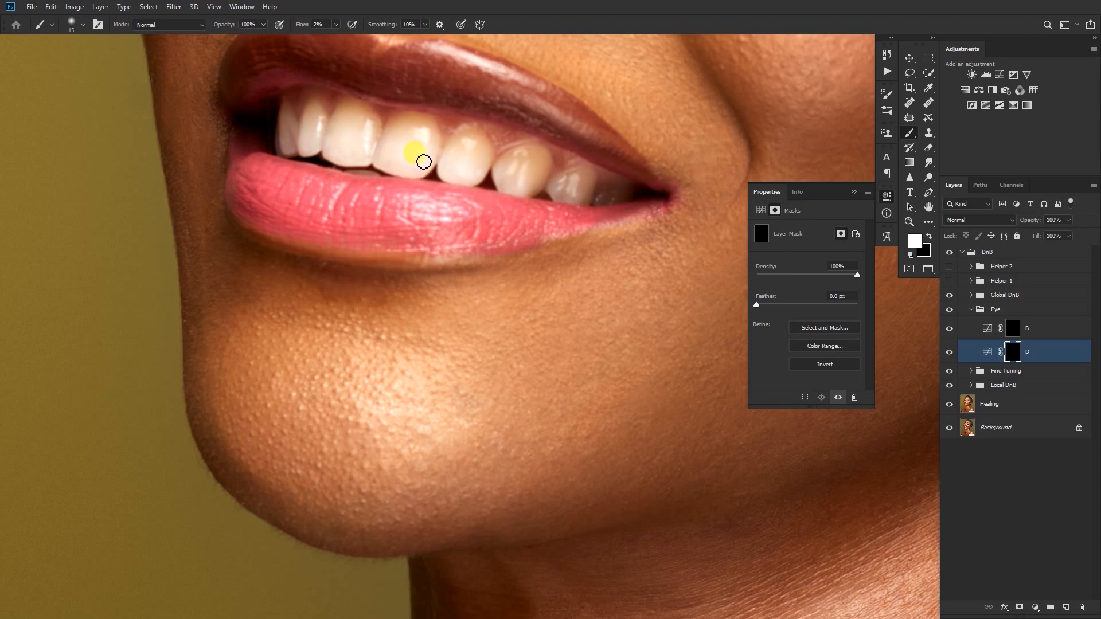
key("bracketleft")
key("bracketleft")
mouse_move(327, 162)
left_mouse_down()
mouse_move(344, 167)
mouse_move(335, 154)
mouse_move(354, 170)
left_mouse_up()
key("bracketright")
mouse_move(507, 236)
left_mouse_down()
mouse_move(515, 312)
mouse_move(458, 333)
mouse_move(467, 308)
left_mouse_up()
scroll(515, 313, "down", 10)
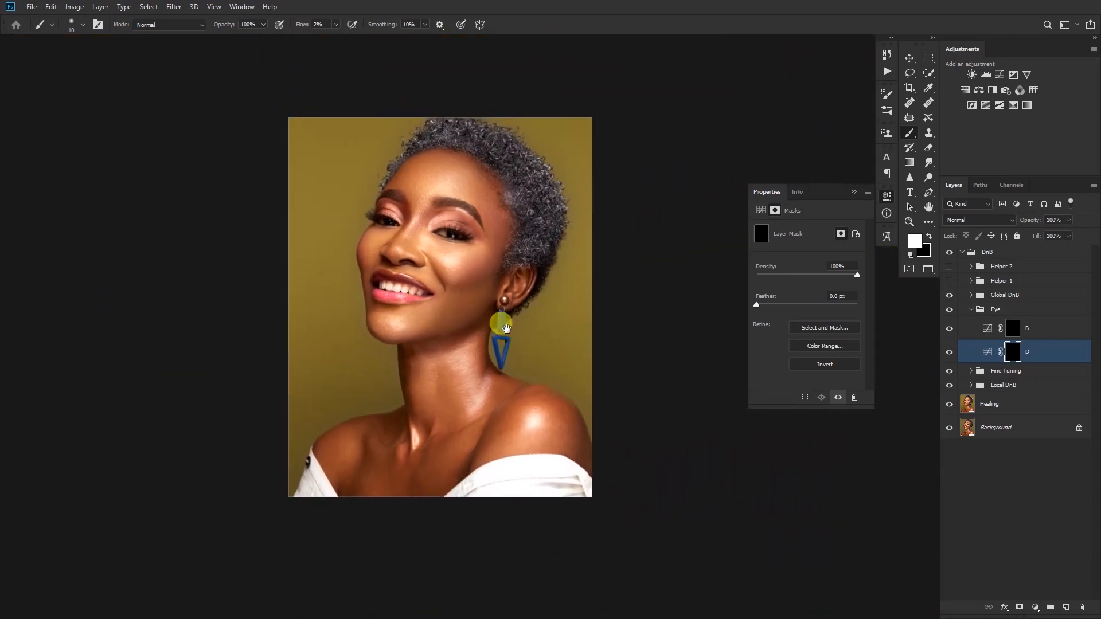
Collapse the Eye group, select the D mask in the Global DnB group and set the brush flow to 5%.
left_click(971, 311)
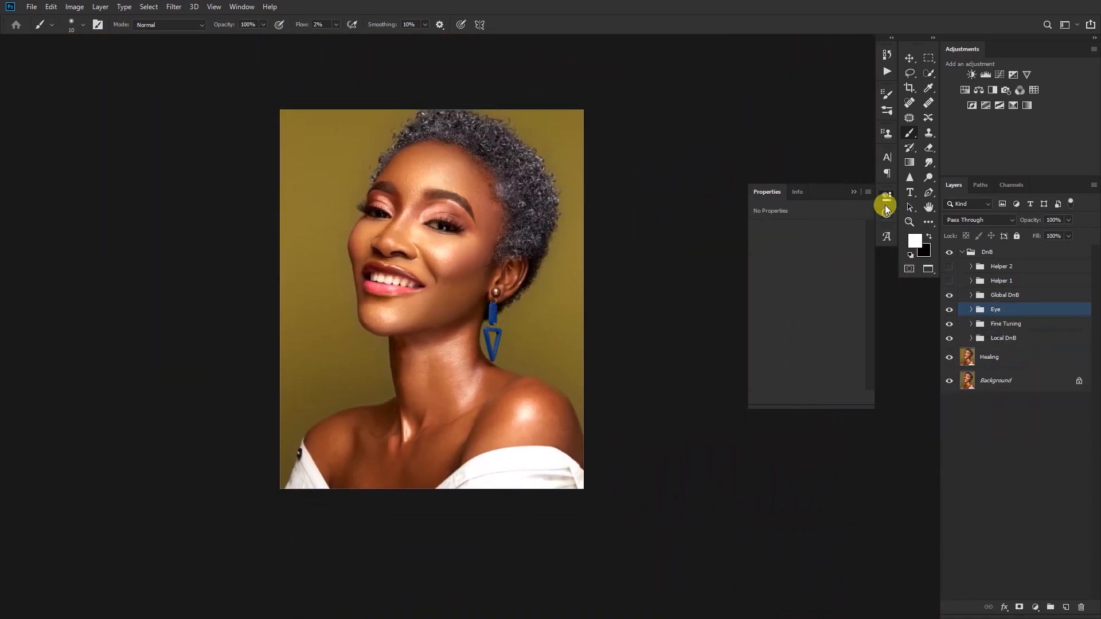
left_click(854, 192)
left_click(971, 296)
left_click(970, 336)
left_click(319, 24)
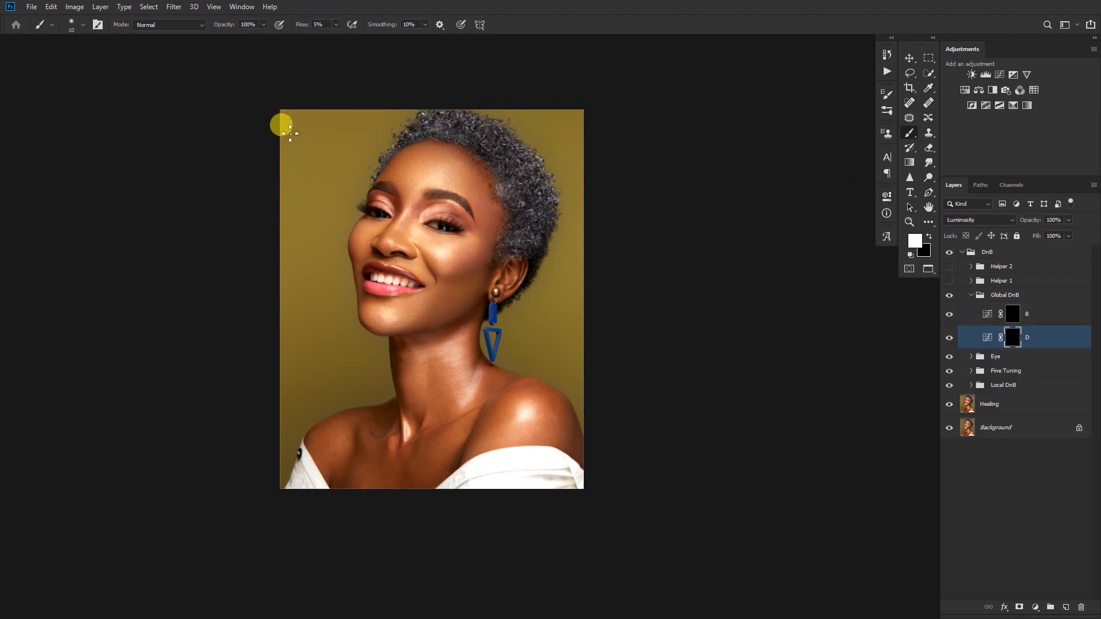
Dodge the highlights across the nose and near cheek on the Global DnB group's D mask with an enlarged brush.
scroll(452, 234, "up", 2)
key("bracketright")
key("bracketright")
key("bracketright")
key("bracketright")
key("bracketright")
key("bracketright")
mouse_move(404, 264)
left_mouse_down()
mouse_move(422, 247)
mouse_move(417, 269)
mouse_move(469, 246)
mouse_move(442, 263)
mouse_move(446, 301)
mouse_move(509, 266)
left_mouse_up()
Dodge the highlight on the chin on the Global DnB group's D mask with a larger brush.
key("bracketright")
key("bracketright")
key("bracketright")
key("bracketright")
key("bracketright")
key("bracketright")
left_click_drag(393, 364, 399, 367)
Dodge the bridge of the nose on the D mask with a smaller brush.
key("bracketleft")
key("bracketleft")
key("bracketleft")
key("bracketleft")
mouse_move(398, 221)
left_mouse_down()
mouse_move(473, 214)
mouse_move(454, 417)
mouse_move(433, 409)
mouse_move(481, 403)
mouse_move(498, 453)
mouse_move(484, 460)
mouse_move(562, 482)
mouse_move(449, 495)
mouse_move(391, 518)
mouse_move(378, 506)
mouse_move(393, 540)
mouse_move(415, 518)
mouse_move(388, 571)
mouse_move(377, 563)
mouse_move(395, 588)
mouse_move(484, 501)
mouse_move(481, 490)
mouse_move(460, 513)
mouse_move(468, 393)
mouse_move(416, 375)
mouse_move(427, 417)
mouse_move(527, 339)
mouse_move(430, 314)
mouse_move(417, 308)
mouse_move(441, 302)
mouse_move(406, 278)
left_mouse_up()
Build up the remaining skin highlights on the Global DnB group's D mask, varying the brush size and finishing at 70 px.
key("bracketright")
key("bracketright")
key("bracketright")
key("bracketright")
key("bracketright")
key("bracketright")
key("bracketleft")
key("bracketleft")
key("bracketleft")
key("bracketleft")
key("bracketleft")
key("bracketleft")
key("bracketleft")
key("bracketleft")
key("bracketleft")
key("bracketright")
key("bracketright")
key("bracketright")
key("bracketright")
key("bracketright")
key("bracketright")
key("bracketright")
key("bracketright")
key("bracketright")
key("bracketright")
key("bracketleft")
key("bracketleft")
key("bracketleft")
key("bracketleft")
key("bracketleft")
key("bracketleft")
key("bracketleft")
key("bracketleft")
key("bracketright")
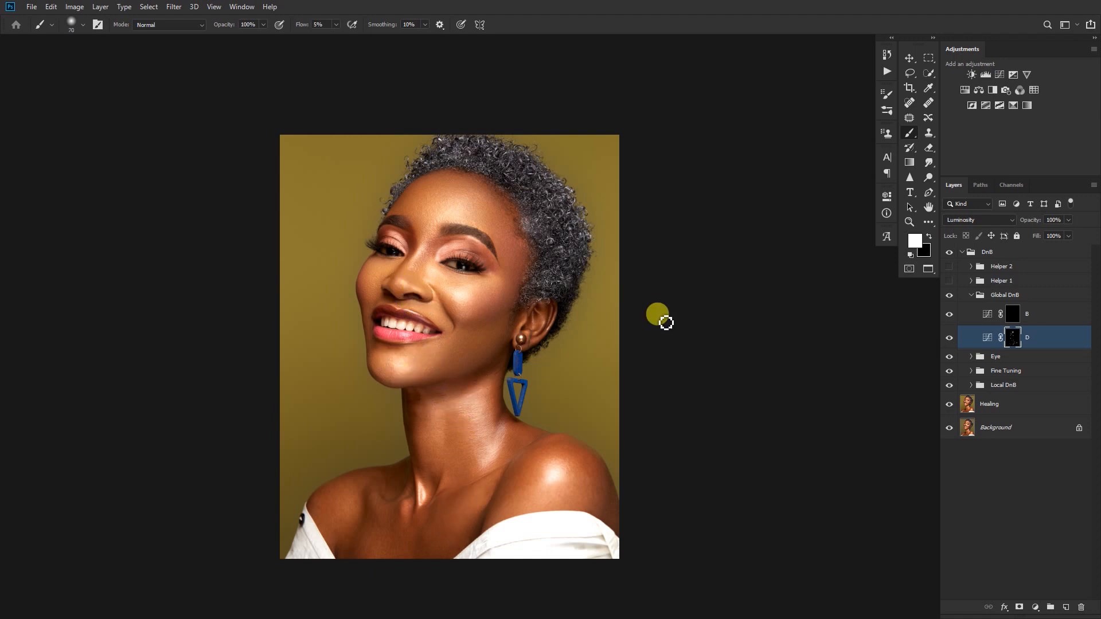
Burn the shading around the nose and chin on the Global DnB group's B mask with a brush of 80 to 100 px.
left_click(1013, 314)
key("bracketright")
key("bracketright")
mouse_move(413, 294)
left_mouse_down()
mouse_move(401, 292)
mouse_move(438, 250)
mouse_move(412, 271)
left_mouse_up()
key("bracketleft")
key("bracketleft")
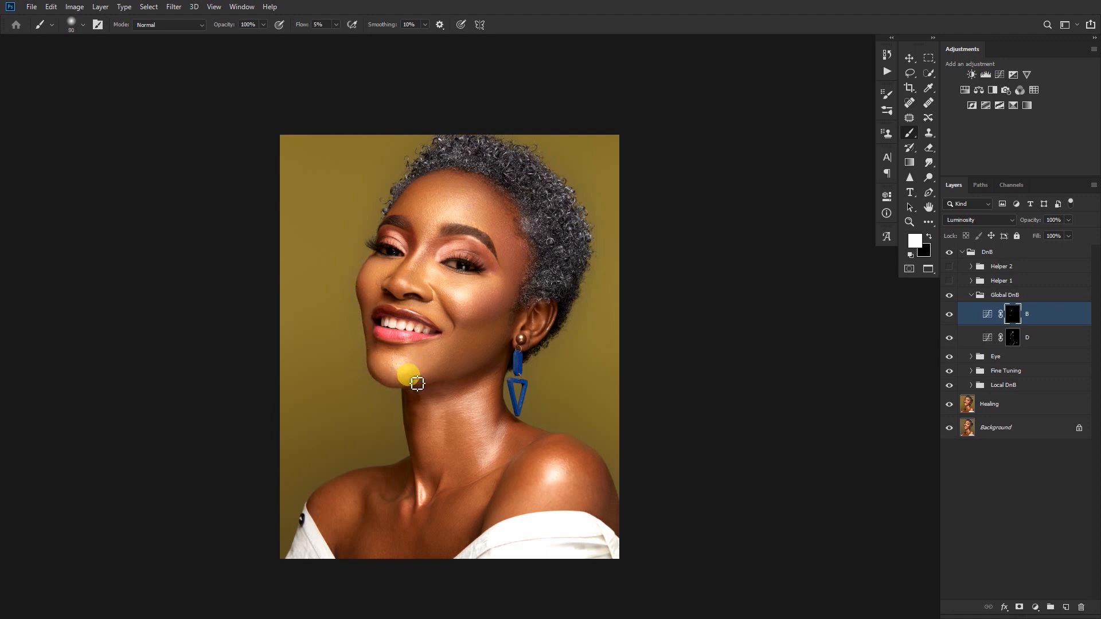
key("bracketright")
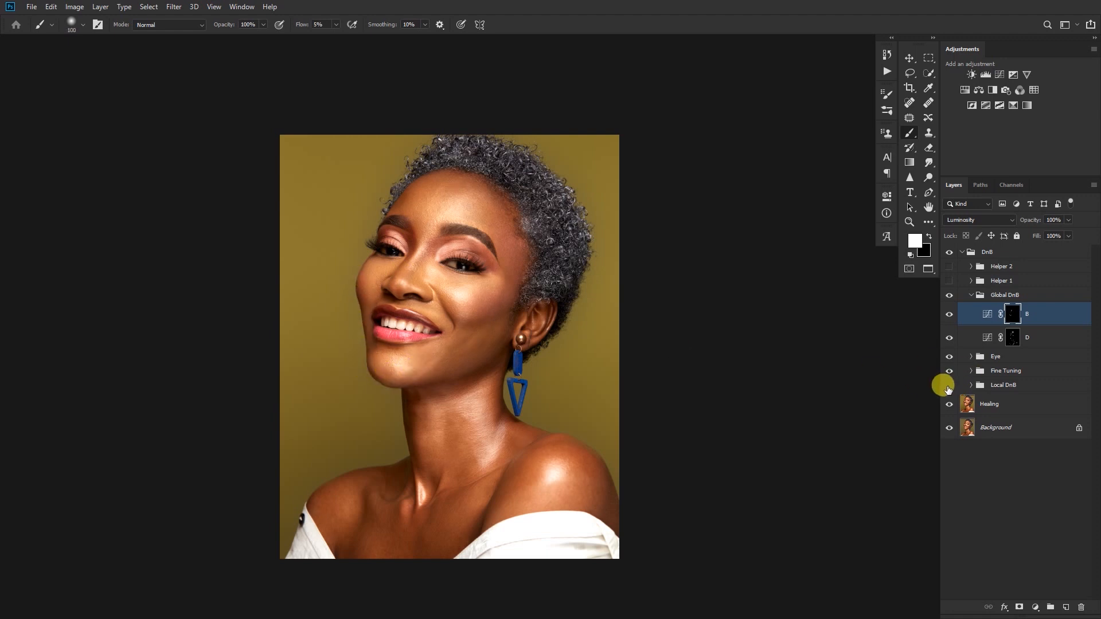
Refine the chin highlight on the Global DnB group's D mask with a brush of about 70 px, undoing the unwanted stroke.
left_click(1013, 338)
key("bracketleft")
key("bracketleft")
key("bracketleft")
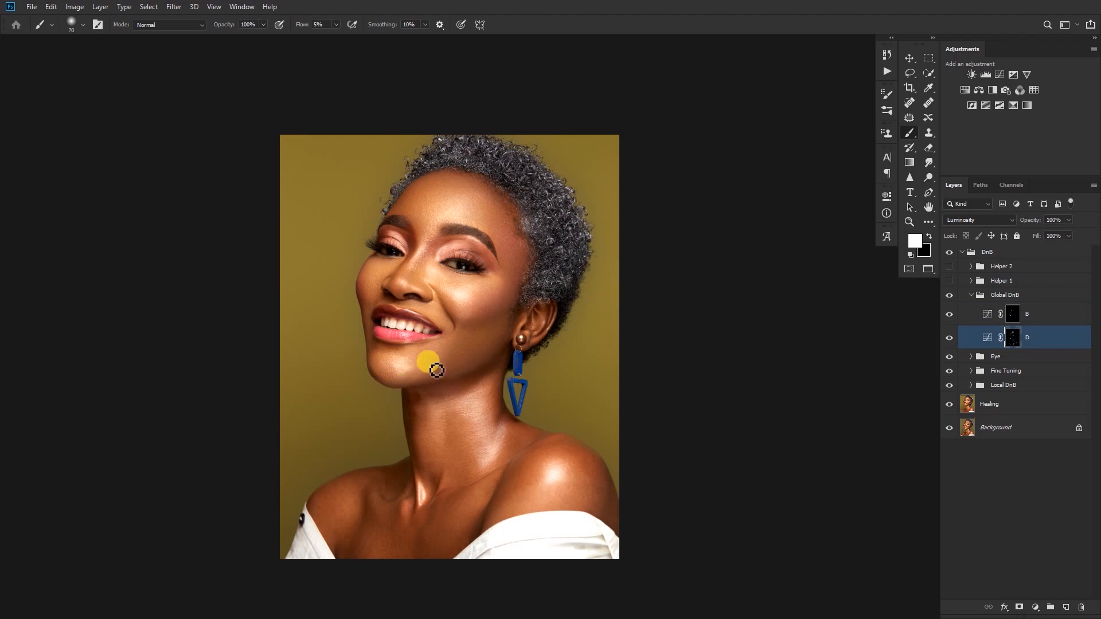
key("ctrl+z")
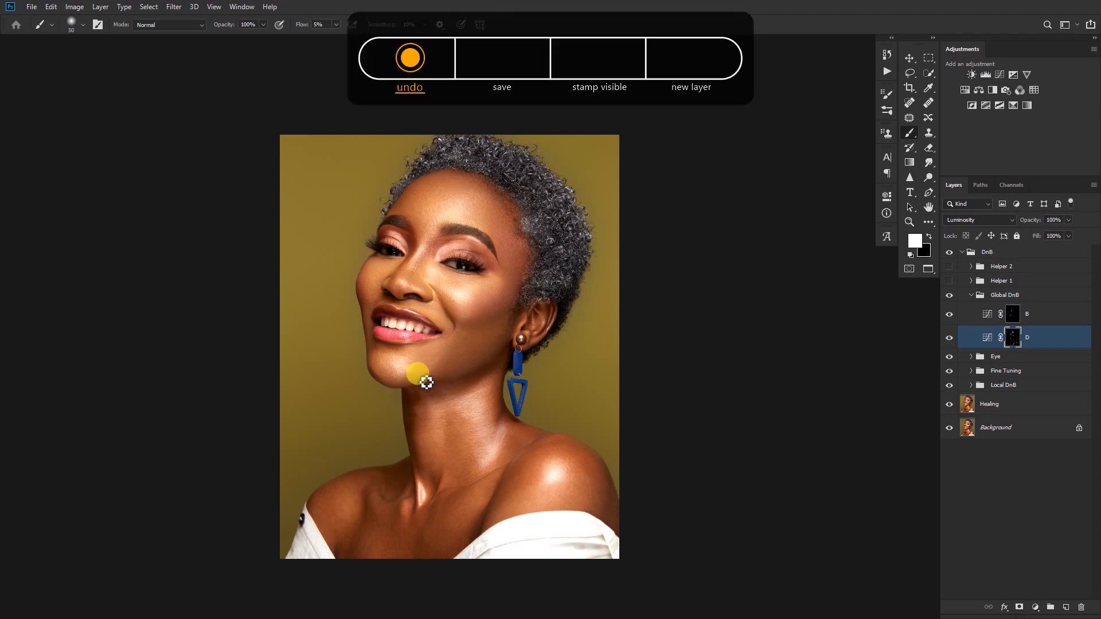
key("bracketleft")
key("bracketleft")
key("bracketright")
key("bracketright")
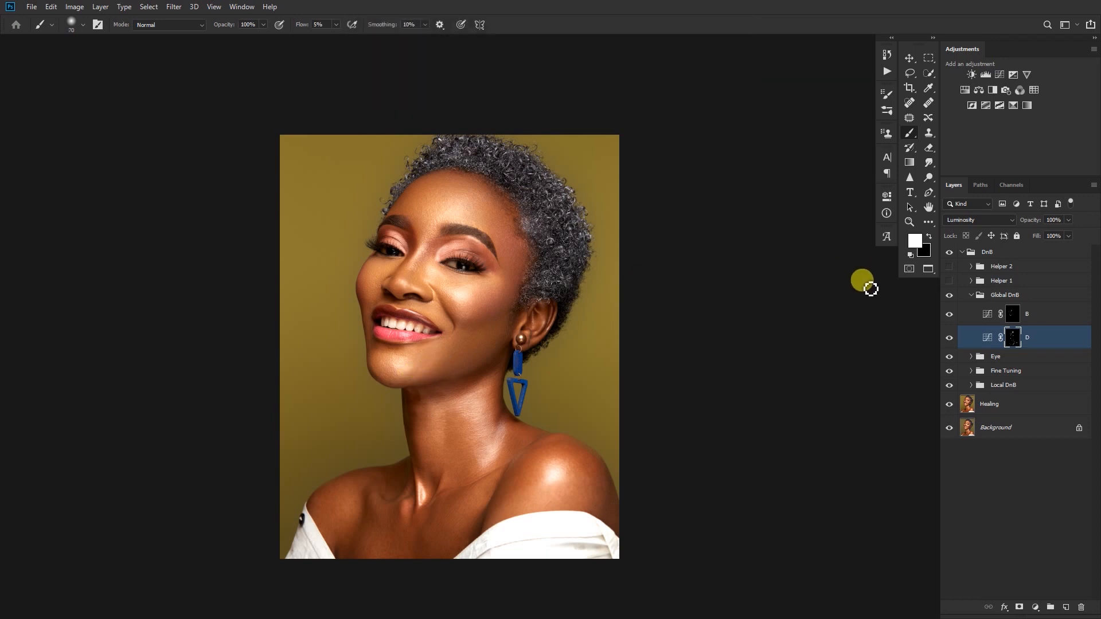
Dodge the lower cheek and jaw area on the D mask with a brush of about 100 px.
key("bracketright")
key("bracketright")
key("bracketright")
key("bracketright")
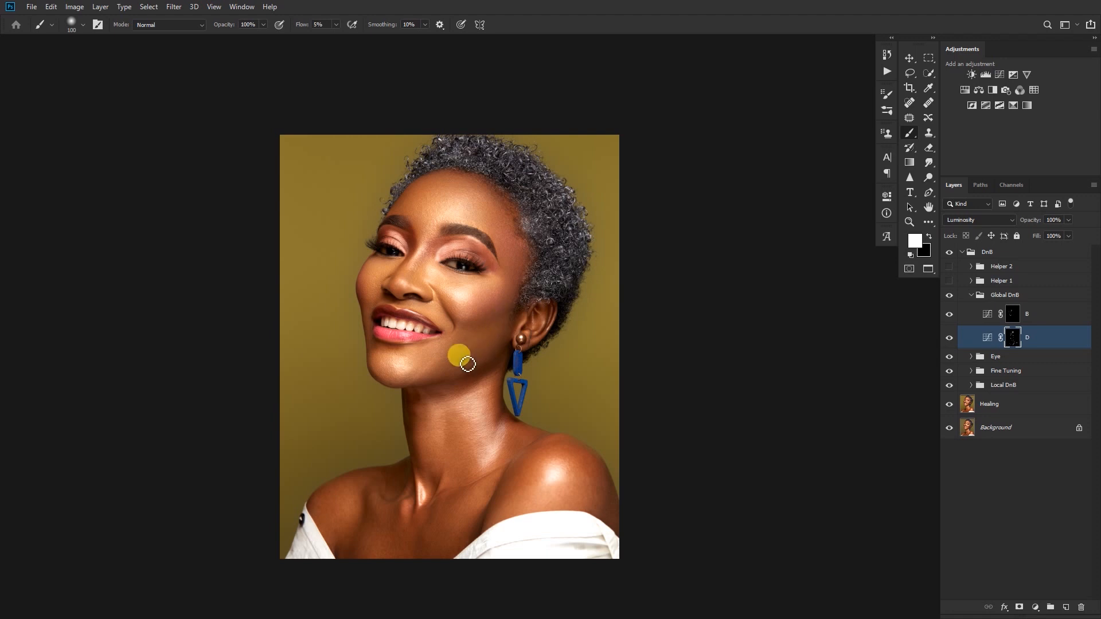
key("bracketright")
key("bracketright")
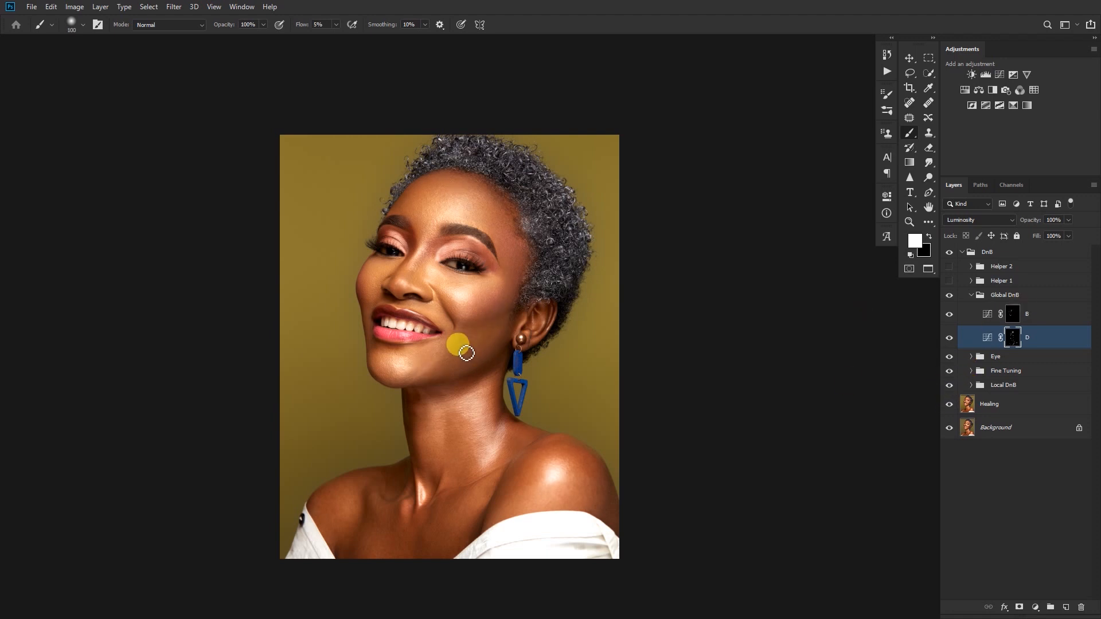
Burn the cheek beside the ear and the area around the near eye on the Global DnB group's B mask, using about 100 px.
left_click(1010, 313)
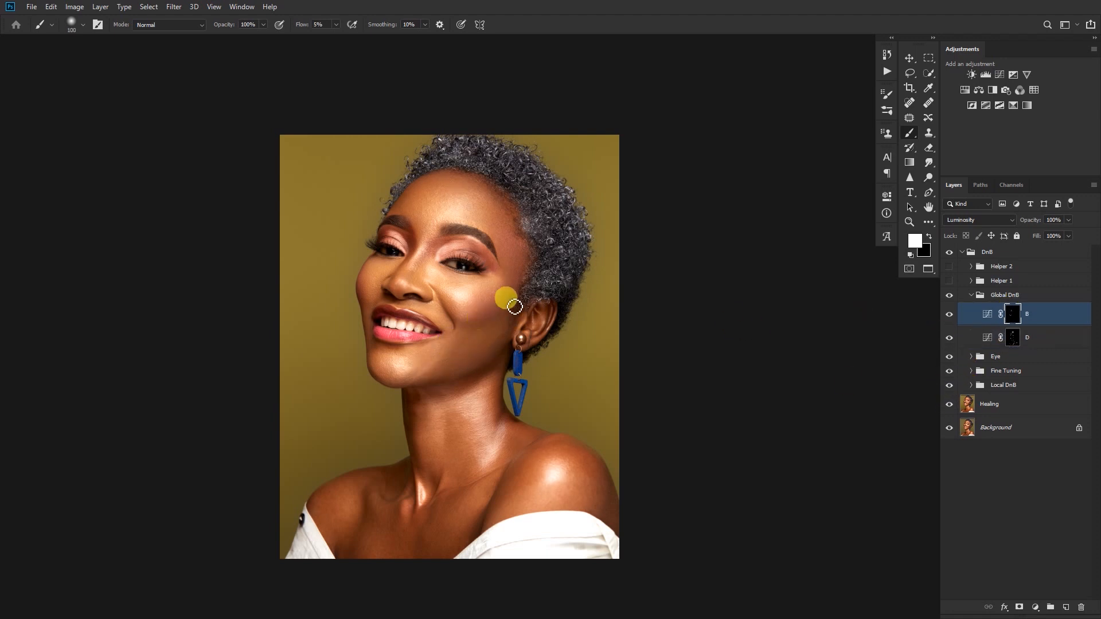
key("bracketleft")
key("bracketleft")
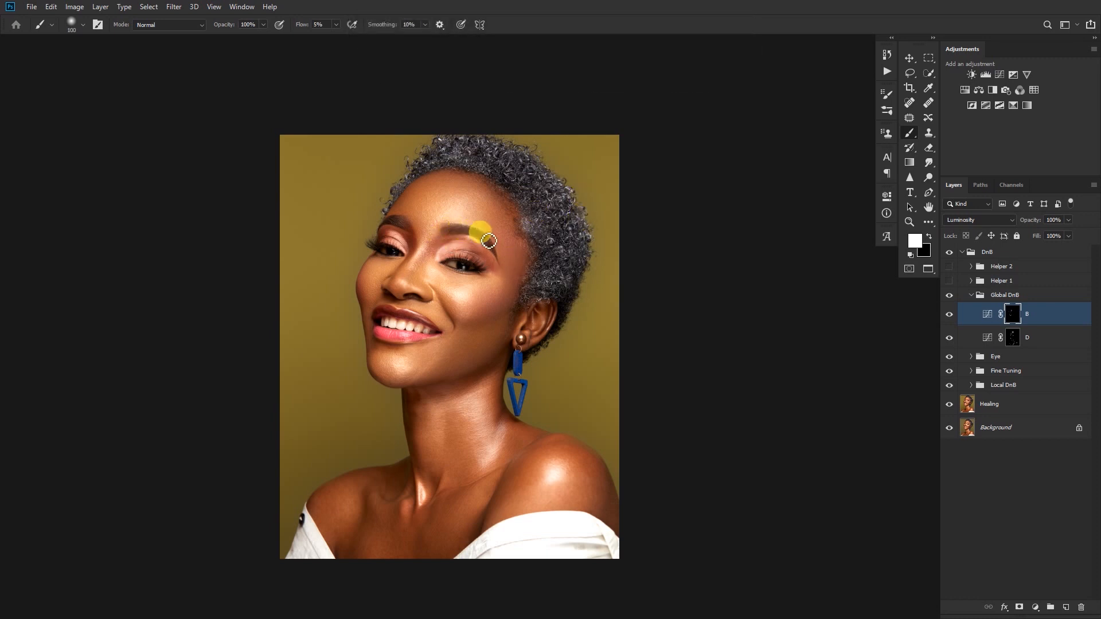
key("bracketleft")
mouse_move(441, 252)
left_mouse_down()
mouse_move(475, 250)
mouse_move(487, 275)
mouse_move(457, 275)
mouse_move(457, 252)
mouse_move(421, 253)
mouse_move(397, 236)
mouse_move(363, 296)
mouse_move(369, 328)
mouse_move(411, 354)
mouse_move(391, 437)
mouse_move(430, 433)
mouse_move(417, 421)
mouse_move(424, 517)
mouse_move(438, 484)
mouse_move(439, 508)
mouse_move(452, 510)
mouse_move(424, 555)
mouse_move(368, 509)
mouse_move(354, 559)
mouse_move(458, 417)
mouse_move(455, 462)
mouse_move(491, 423)
mouse_move(498, 444)
mouse_move(497, 379)
mouse_move(510, 456)
mouse_move(538, 442)
mouse_move(519, 471)
left_mouse_up()
Enlarge the brush to 400 px and burn the base of the neck and shoulder on the B mask.
key("bracketright")
key("bracketright")
key("bracketright")
key("bracketright")
key("bracketright")
key("bracketright")
key("bracketright")
key("bracketright")
key("bracketright")
key("bracketright")
key("bracketright")
key("bracketright")
key("bracketright")
key("bracketright")
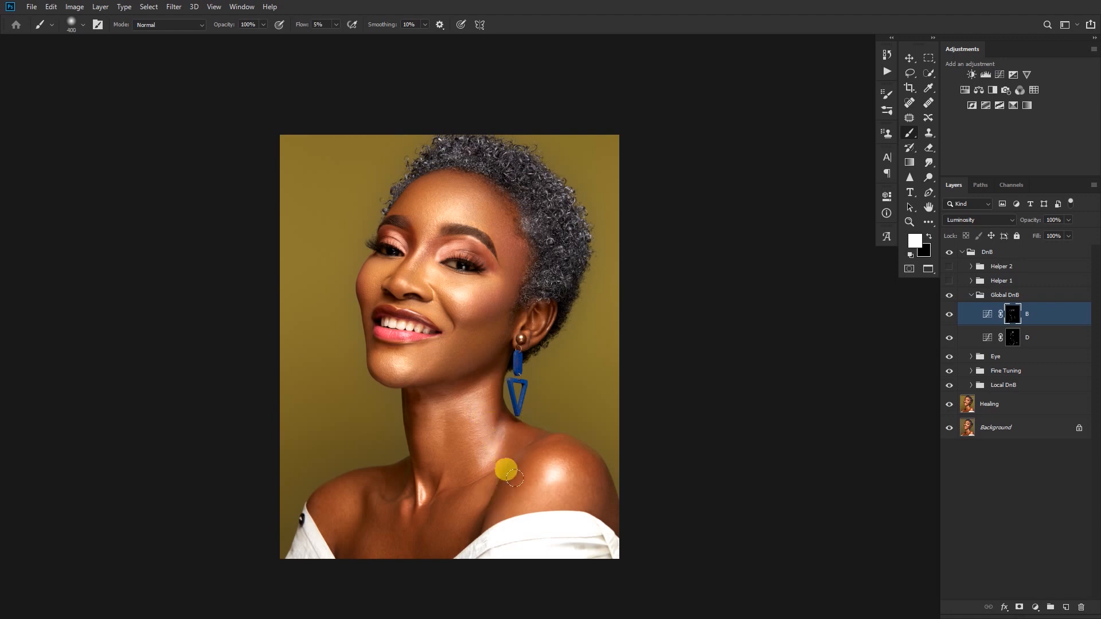
Dodge the chest on the Global DnB group's D mask with a 300 px brush.
left_click(987, 337)
key("bracketright")
key("bracketright")
key("bracketleft")
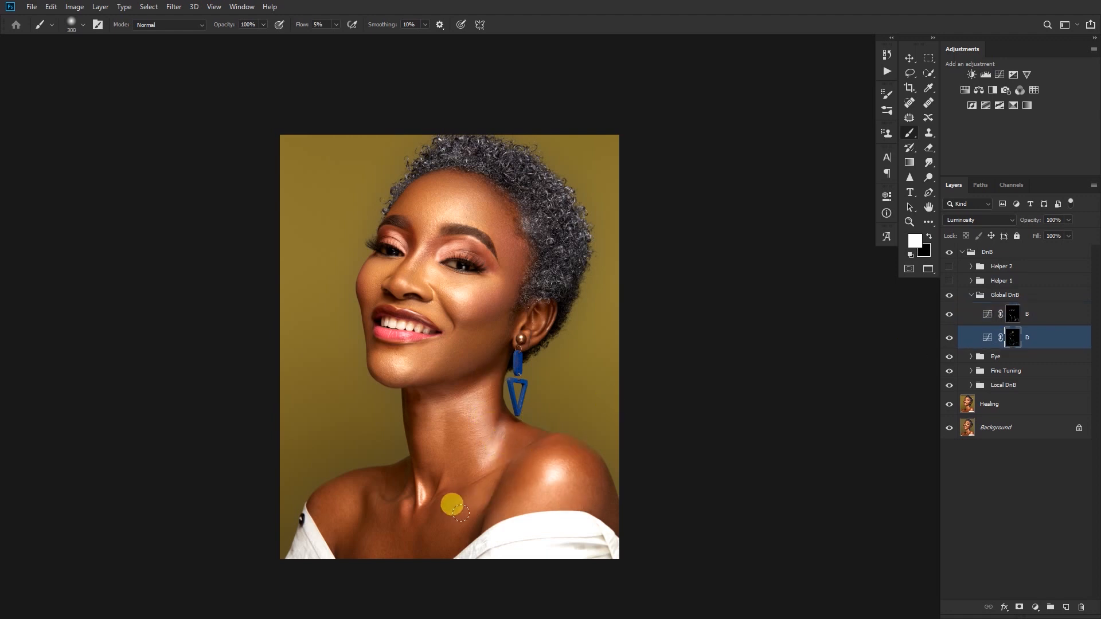
Expand the Fine Tuning group and paint the shoulder edge above the white top on its upper curves mask, reducing the brush to 100 px.
left_click(971, 370)
left_click(957, 414)
key("bracketleft")
key("bracketleft")
key("bracketleft")
key("bracketleft")
mouse_move(520, 507)
left_mouse_down()
mouse_move(500, 525)
mouse_move(536, 503)
mouse_move(504, 523)
mouse_move(519, 500)
mouse_move(503, 523)
mouse_move(525, 515)
mouse_move(498, 526)
mouse_move(533, 502)
mouse_move(483, 544)
mouse_move(534, 518)
mouse_move(528, 502)
mouse_move(511, 531)
left_mouse_up()
key("bracketleft")
key("bracketleft")
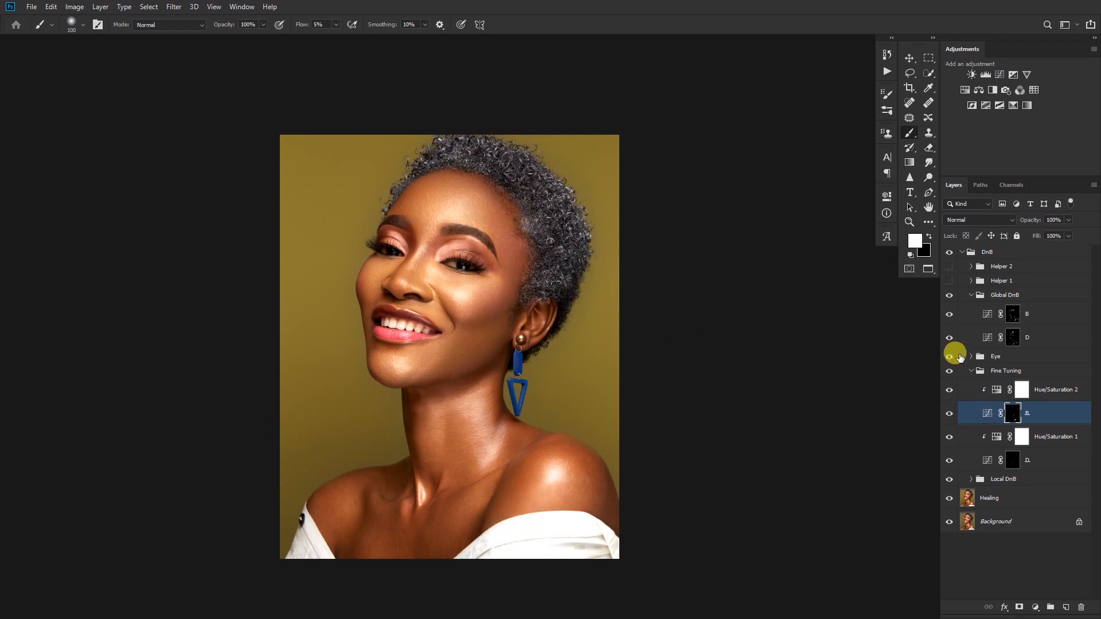
Collapse the Fine Tuning group and burn the forehead edge, temple and outer cheek on the Global DnB group's B mask with a brush over 200 px.
left_click(972, 371)
left_click(971, 295)
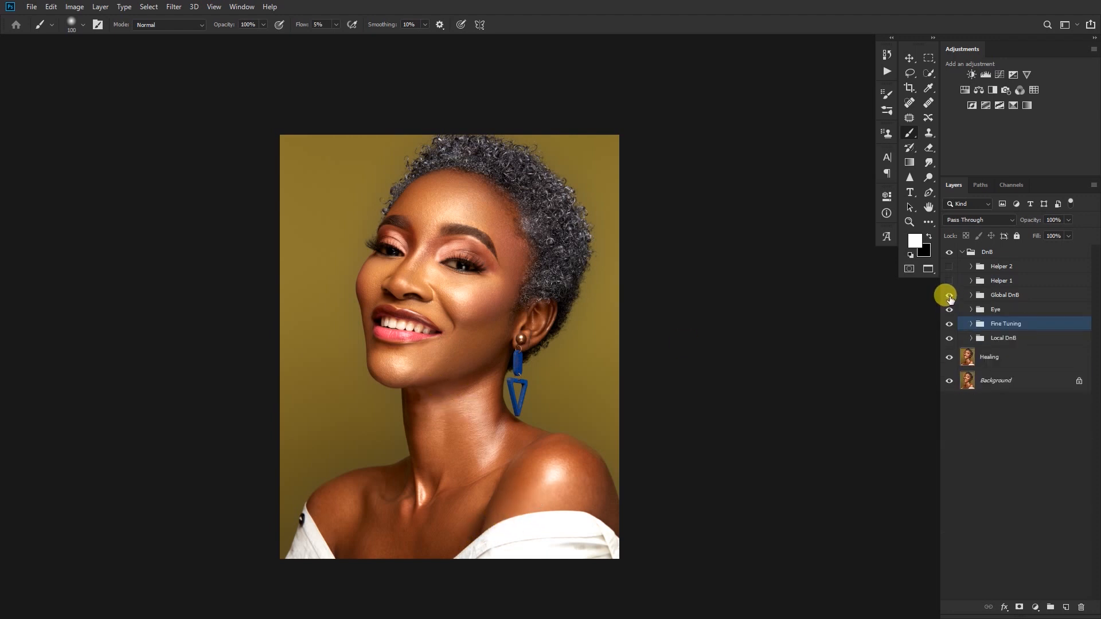
left_click(971, 295)
left_click(1012, 314)
key("bracketright")
key("bracketright")
key("bracketright")
key("bracketright")
key("bracketright")
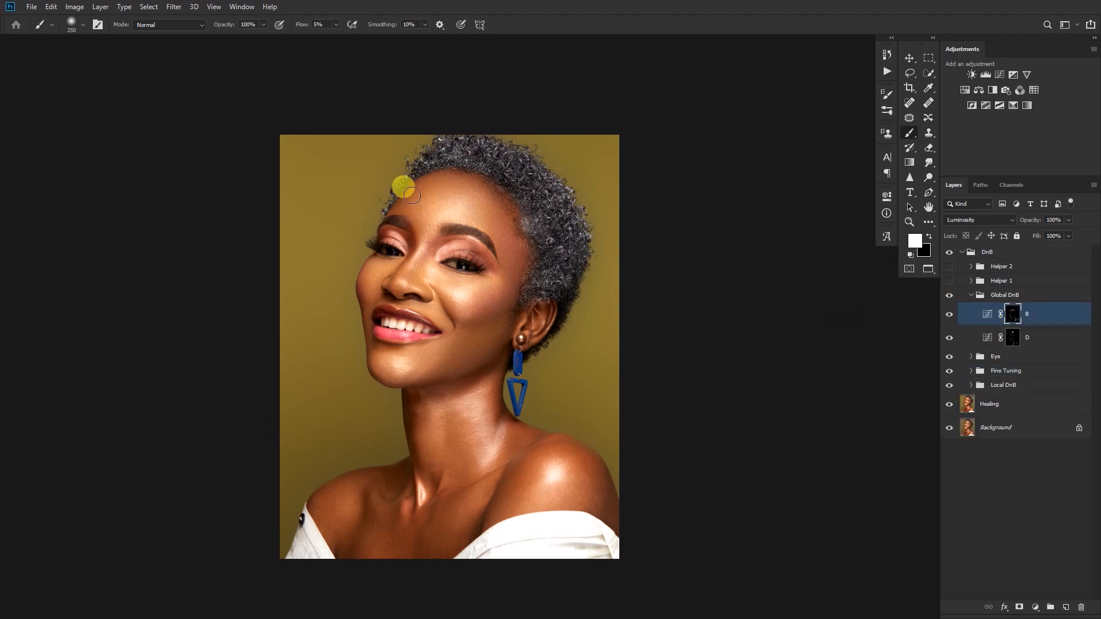
key("bracketright")
mouse_move(474, 174)
left_mouse_down()
mouse_move(504, 193)
mouse_move(472, 172)
mouse_move(522, 243)
mouse_move(504, 210)
left_mouse_up()
mouse_move(500, 291)
left_mouse_down()
mouse_move(500, 305)
mouse_move(442, 177)
mouse_move(407, 209)
mouse_move(479, 196)
left_mouse_up()
mouse_move(439, 227)
left_mouse_down()
mouse_move(413, 197)
mouse_move(389, 233)
mouse_move(821, 298)
left_mouse_up()
Set the brush flow to 2% and paint above the far eyebrow on the Fine Tuning group's lower curves mask with a small brush.
key("bracketleft")
key("bracketleft")
key("bracketleft")
key("bracketleft")
key("bracketleft")
key("bracketleft")
left_click(971, 371)
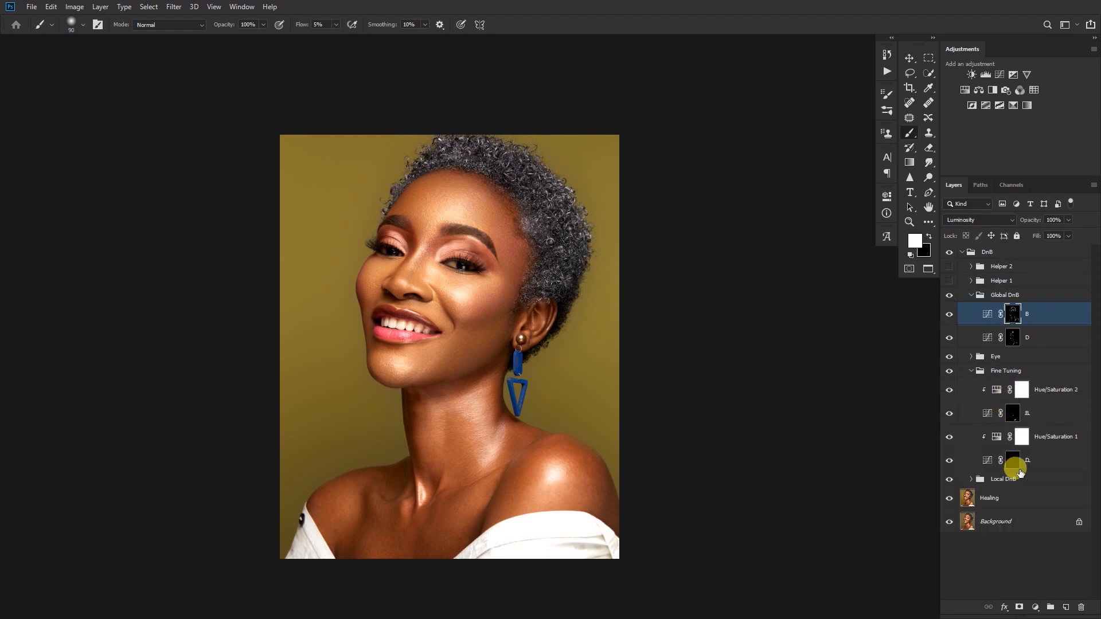
left_click(1013, 460)
left_click(318, 25)
type("2")
key("Return")
key("bracketleft")
key("bracketleft")
key("bracketleft")
mouse_move(409, 210)
left_mouse_down()
mouse_move(401, 226)
mouse_move(416, 199)
mouse_move(399, 201)
mouse_move(402, 212)
mouse_move(416, 191)
mouse_move(393, 214)
left_mouse_up()
Paint the upper forehead along the hairline and the ear area on the Fine Tuning group's upper curves mask, enlarging the brush to 200 px.
key("alt+bracketright")
key("alt+bracketright")
key("bracketright")
key("bracketright")
key("bracketright")
key("bracketright")
mouse_move(429, 179)
left_mouse_down()
mouse_move(479, 184)
mouse_move(426, 215)
mouse_move(446, 183)
mouse_move(473, 182)
mouse_move(526, 218)
mouse_move(502, 184)
mouse_move(532, 248)
mouse_move(519, 187)
left_mouse_up()
key("bracketright")
key("bracketright")
key("bracketright")
key("bracketright")
key("bracketright")
mouse_move(517, 312)
left_mouse_down()
mouse_move(571, 294)
mouse_move(559, 320)
left_mouse_up()
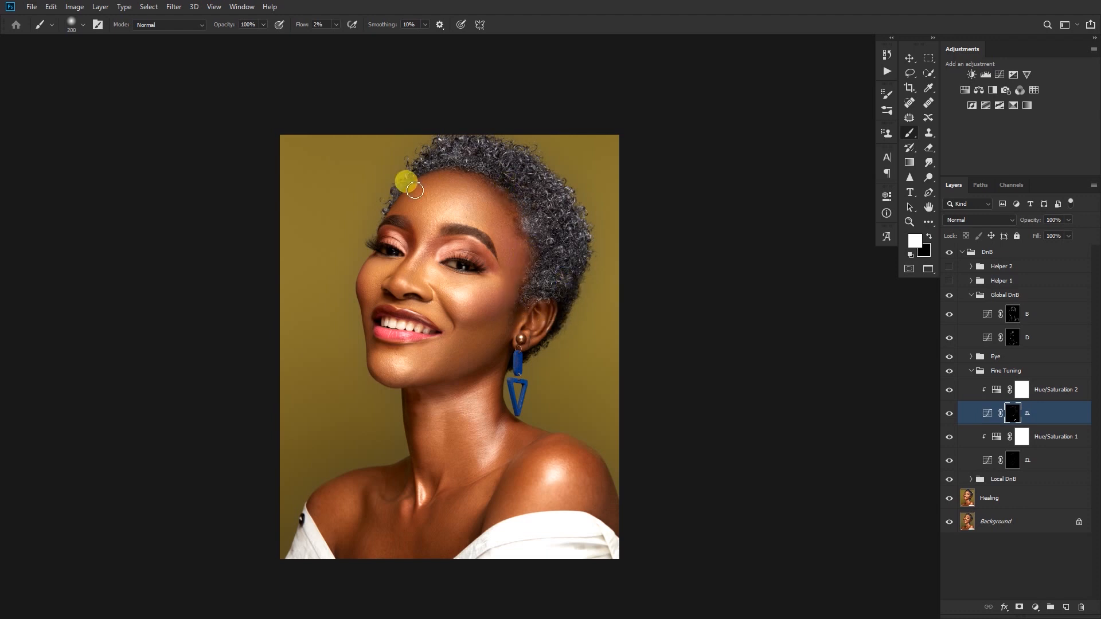
Collapse the Fine Tuning group, set the brush flow to 5%, and dodge along the upper forehead and hair on Global DnB's D mask with an enlarged brush.
left_click(971, 371)
left_click(999, 338)
key("shift+0")
key("shift+5")
key("bracketright")
key("bracketright")
key("bracketright")
key("bracketright")
mouse_move(461, 151)
left_mouse_down()
mouse_move(556, 190)
mouse_move(571, 250)
left_mouse_up()
Burn the near temple area and around the eyes on the Global DnB group's B mask, reducing the brush to about 35 px for the eyes.
left_click(1014, 319)
left_click_drag(458, 246, 562, 270)
key("bracketleft")
key("bracketleft")
key("bracketleft")
key("bracketleft")
key("bracketleft")
key("bracketleft")
key("bracketleft")
key("bracketleft")
key("bracketleft")
key("bracketleft")
key("bracketright")
mouse_move(386, 346)
left_mouse_down()
mouse_move(468, 328)
mouse_move(445, 331)
mouse_move(561, 359)
mouse_move(587, 380)
left_mouse_up()
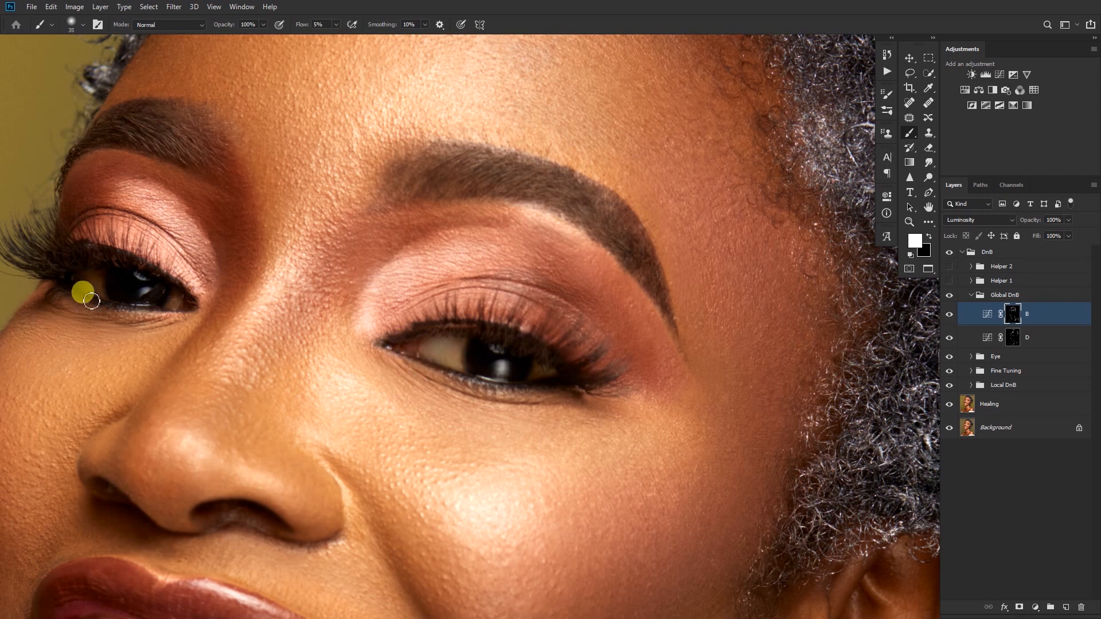
key("bracketright")
key("bracketright")
Dodge the far eye with a 15 px brush and the lower lip with a 50 px brush on the Global DnB group's D mask.
left_click(1013, 337)
key("bracketleft")
key("bracketleft")
key("bracketleft")
key("bracketleft")
key("bracketleft")
key("bracketleft")
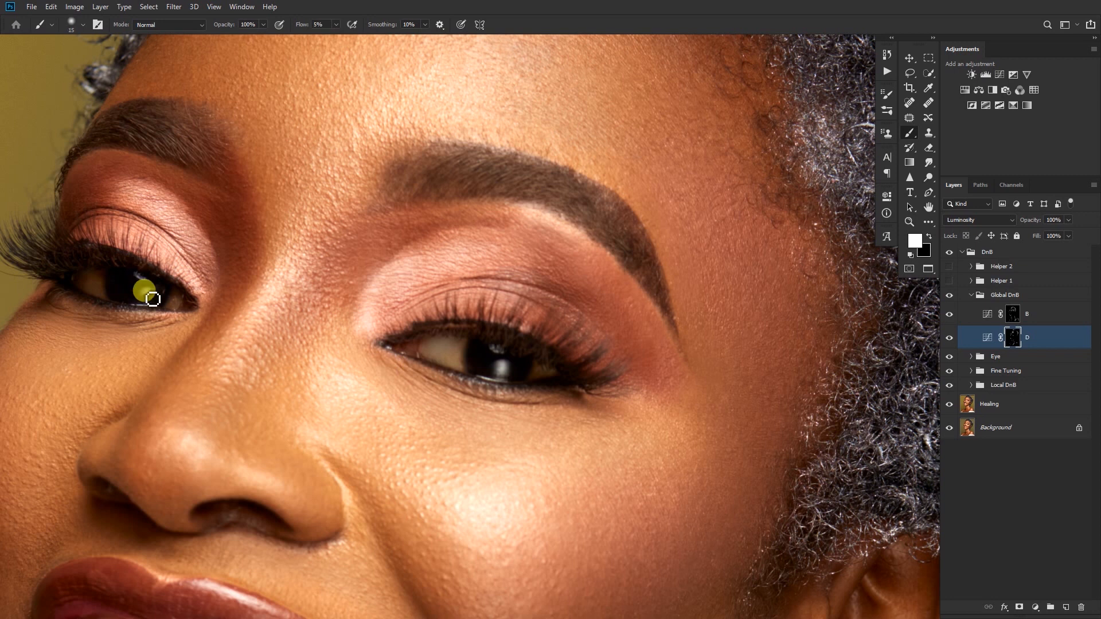
scroll(307, 202, "down", 5)
key("bracketright")
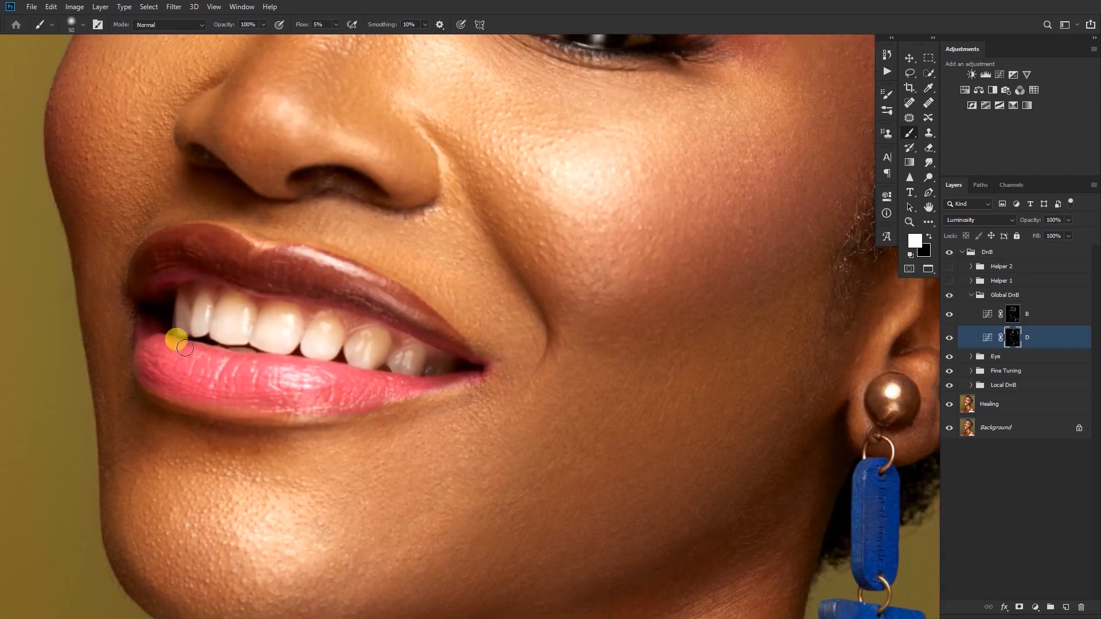
Burn the lower lip's outer edge and the mouth corners on the Global DnB group's B mask with a 40 to 60 px brush.
left_click(1009, 314)
key("bracketleft")
key("bracketleft")
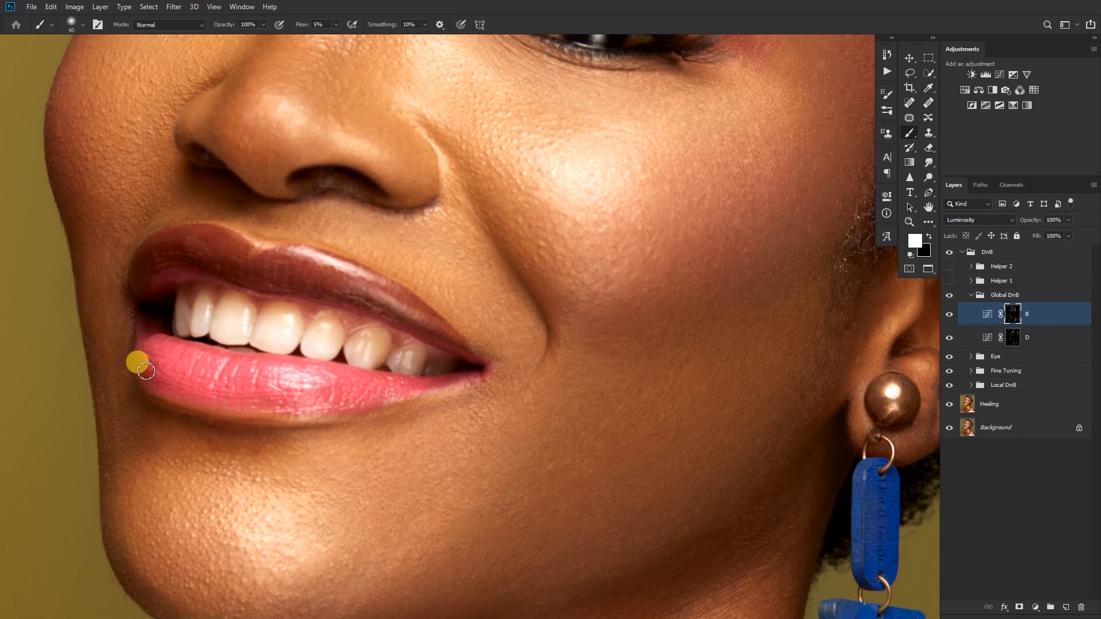
key("bracketright")
key("bracketright")
key("bracketright")
key("bracketright")
key("bracketright")
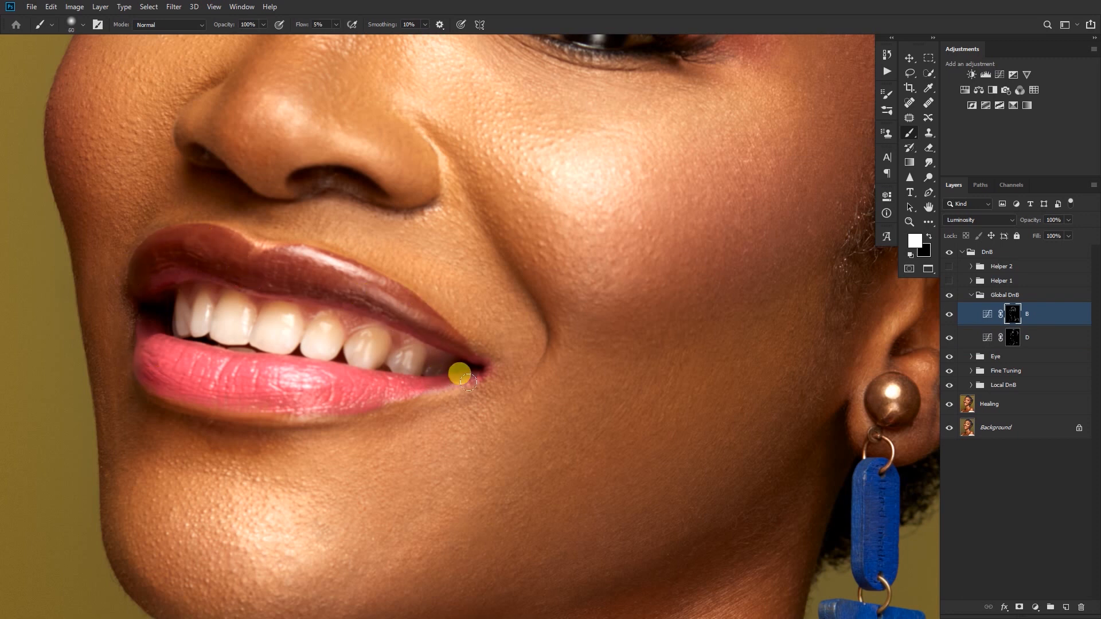
left_click_drag(418, 384, 374, 370)
left_click_drag(453, 355, 381, 304)
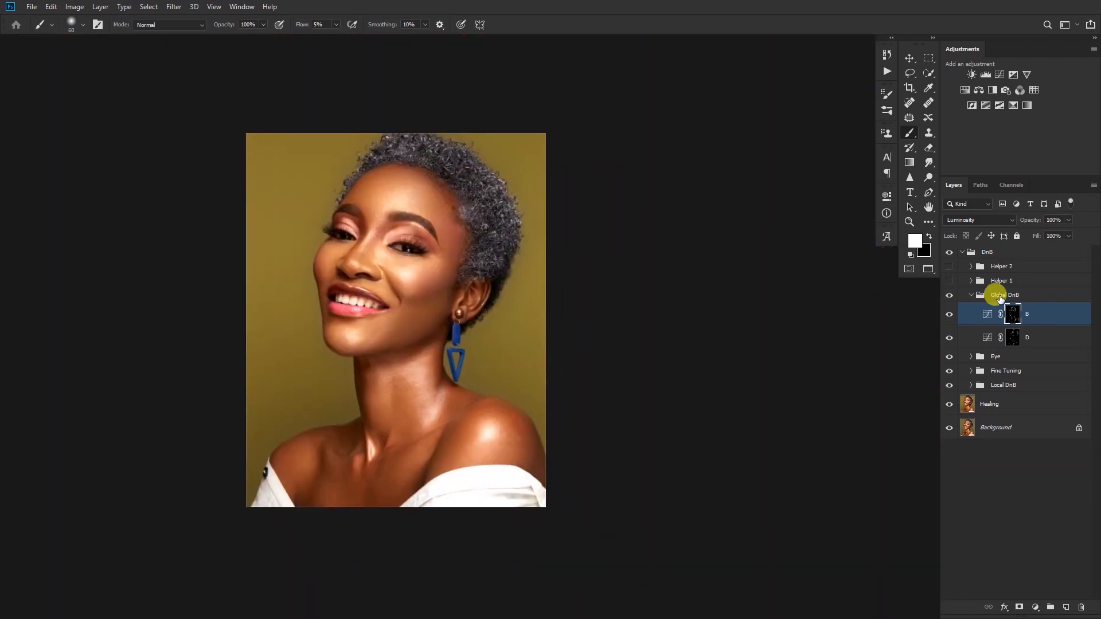
Delete the Helper 1 and Helper 2 groups, and collapse the Global DnB and DnB groups.
left_click(971, 295)
left_click(998, 268)
key("Delete")
left_click(988, 266)
left_click(982, 253)
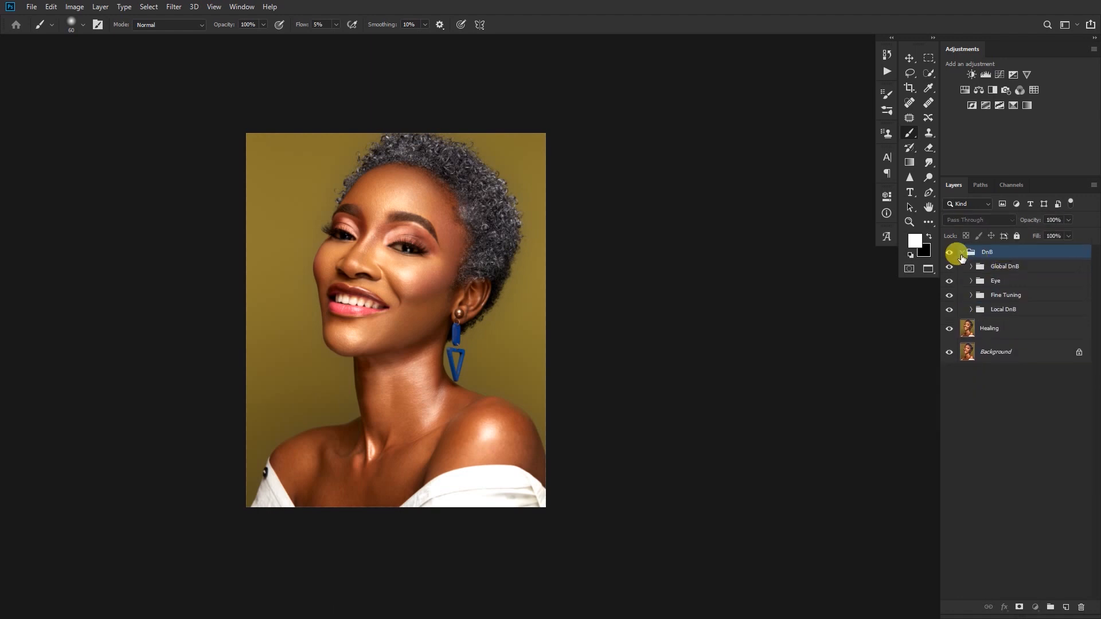
left_click(962, 252)
Compare the portrait with the DnB group hidden and shown, viewing the whole image.
left_click(949, 256)
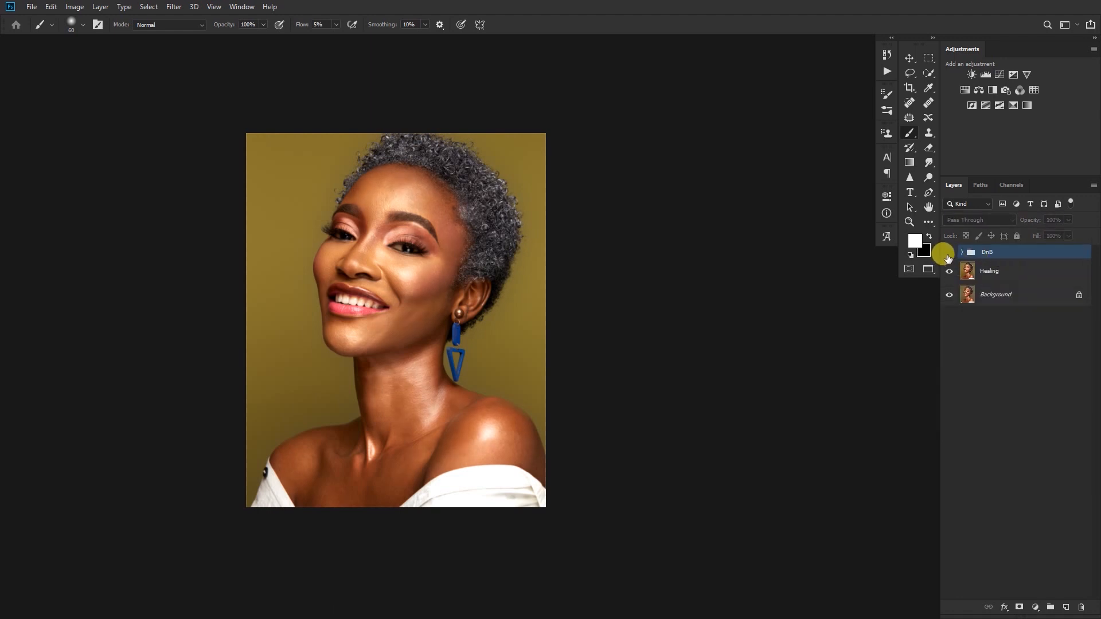
left_click(949, 256)
left_click_drag(456, 291, 434, 314)
key("ctrl+0")
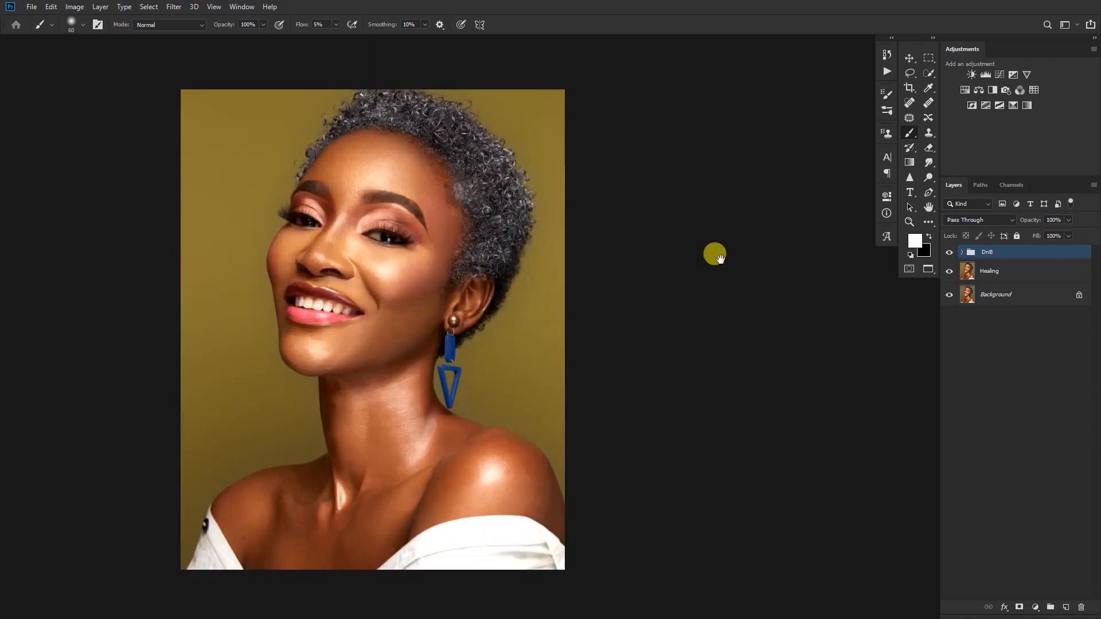
Add a Hue/Saturation adjustment above the DnB group and lower the saturation of the Master, Reds and Yellows ranges.
left_click(980, 91)
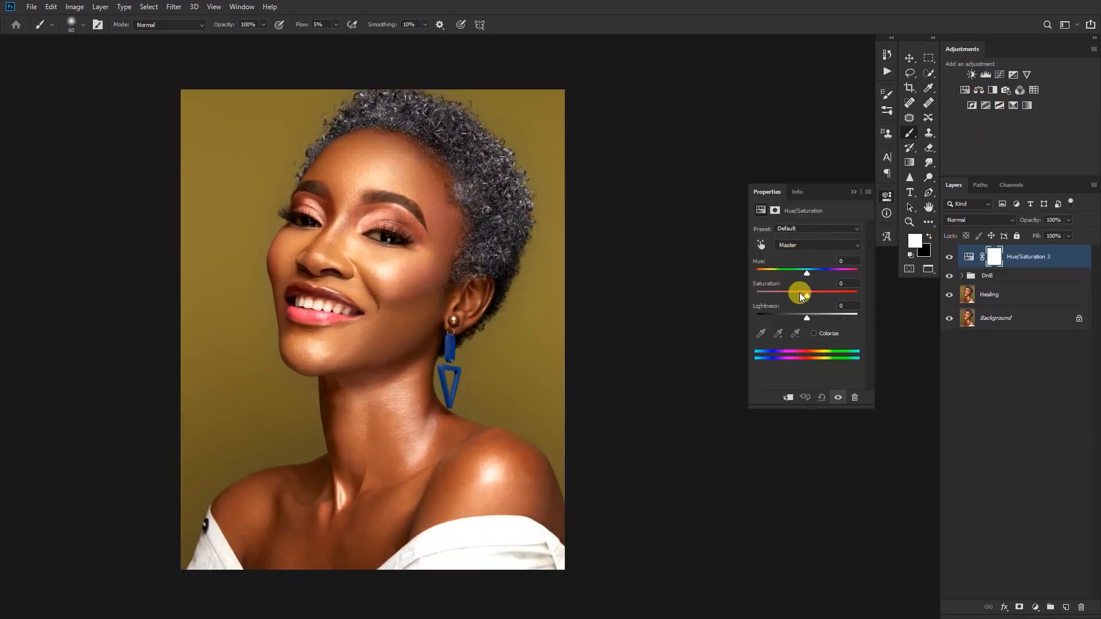
left_click_drag(800, 292, 777, 292)
left_click(801, 246)
left_click(791, 263)
left_click(796, 246)
left_click(790, 279)
Go through the Greens, Cyans, Blues and Magentas ranges of the Hue/Saturation adjustment to desaturate the remaining color.
left_click(797, 245)
left_click(786, 284)
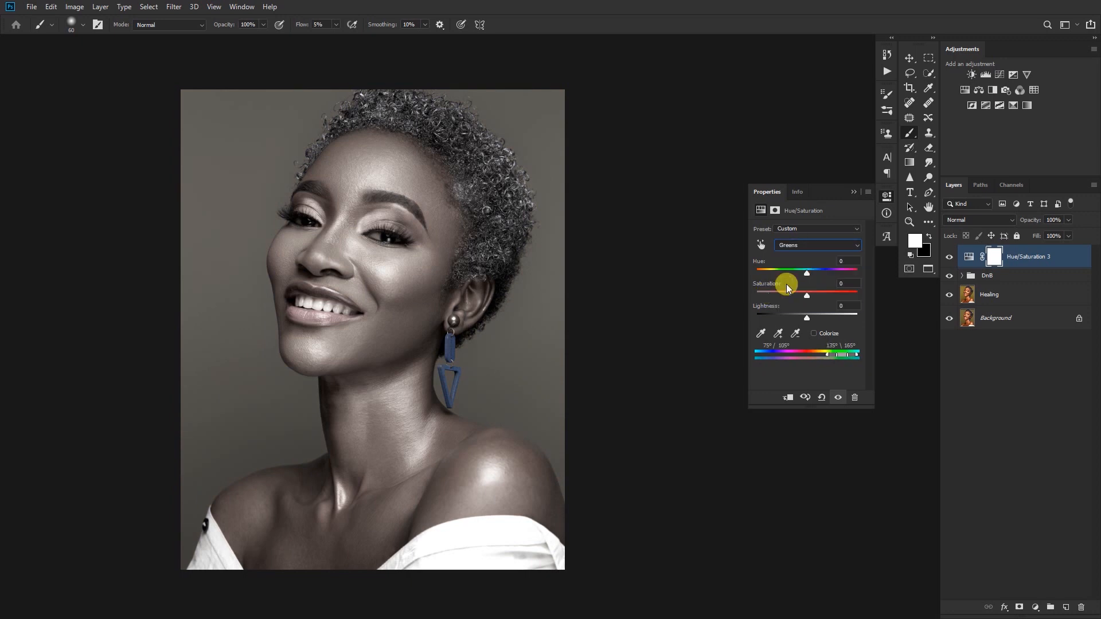
left_click(798, 246)
left_click(773, 292)
left_click(797, 245)
left_click(772, 294)
left_click(798, 246)
left_click(772, 290)
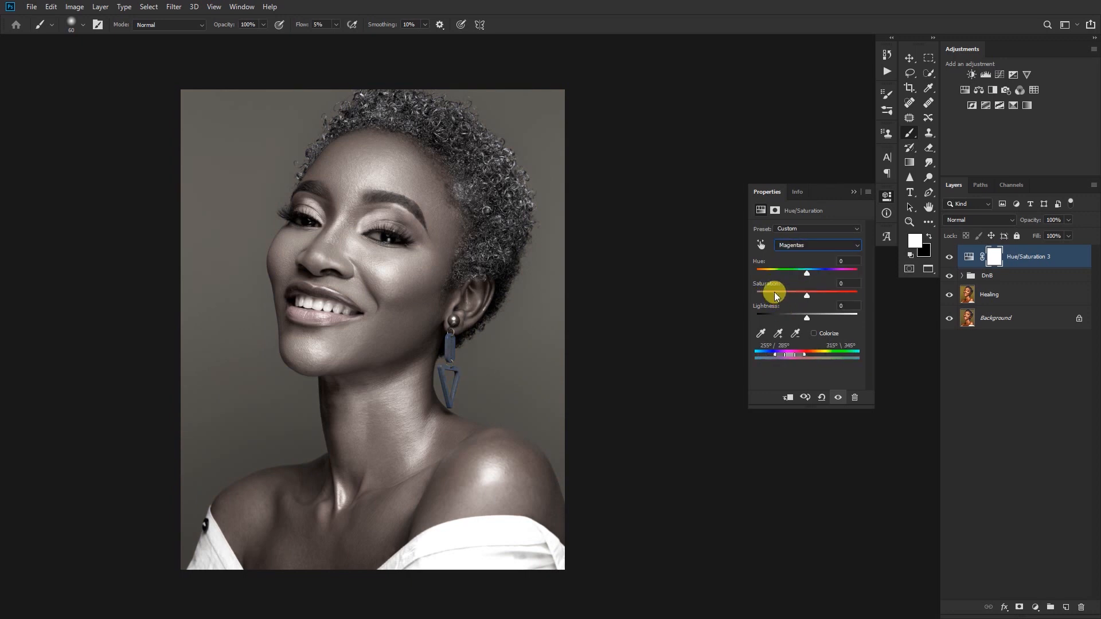
left_click(853, 193)
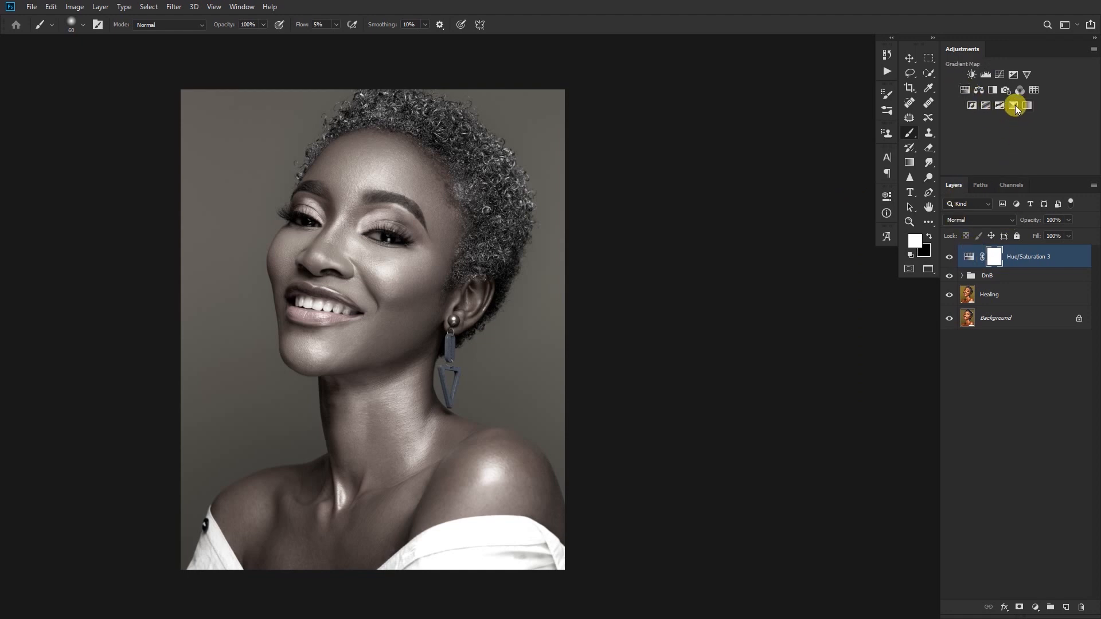
Add a Photo Filter adjustment at 25% density and set its filter to Blue after trying other presets.
left_click(1006, 91)
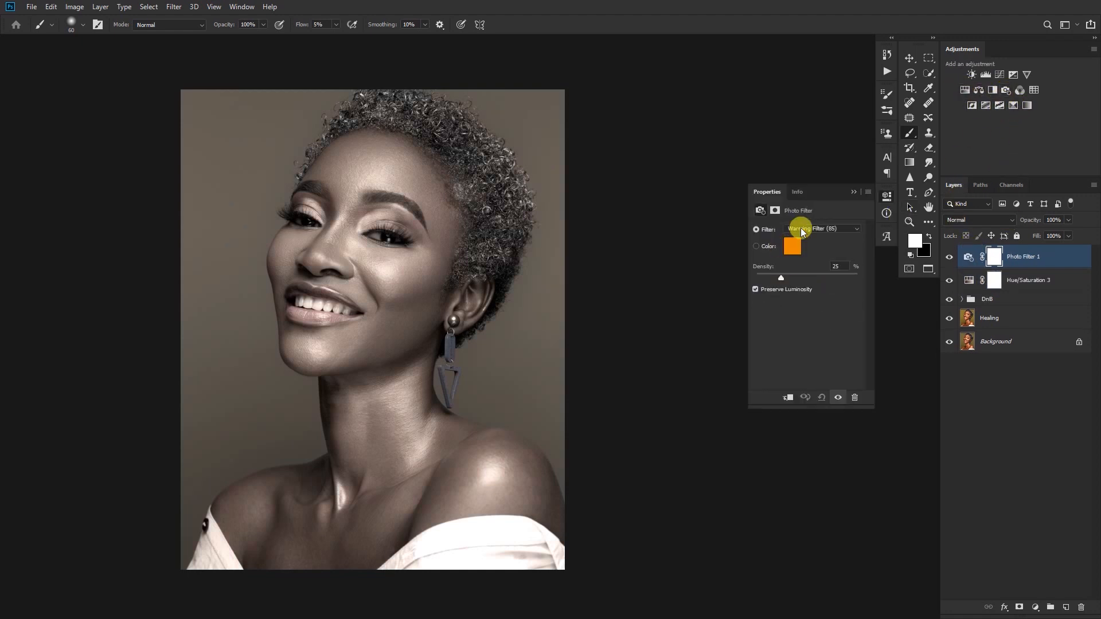
left_click(794, 228)
left_click(826, 278)
left_click(833, 228)
left_click(826, 284)
left_click(821, 230)
left_click(800, 339)
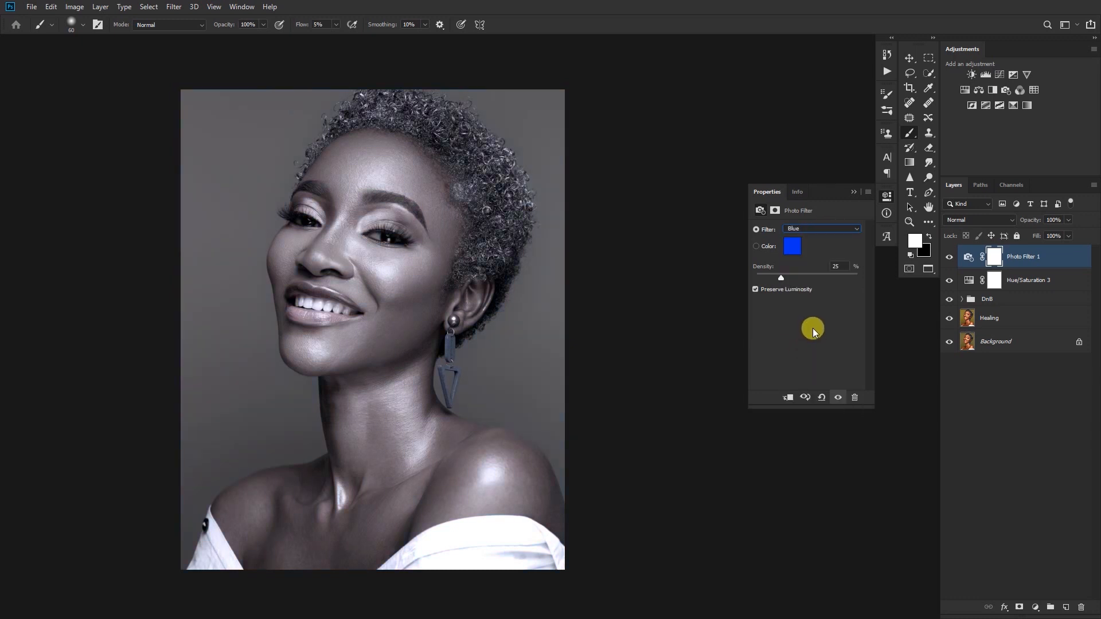
Add a Curves adjustment and shape a gentle S-curve that raises the highlights and lowers the shadows.
left_click(1000, 75)
left_click_drag(834, 278, 836, 271)
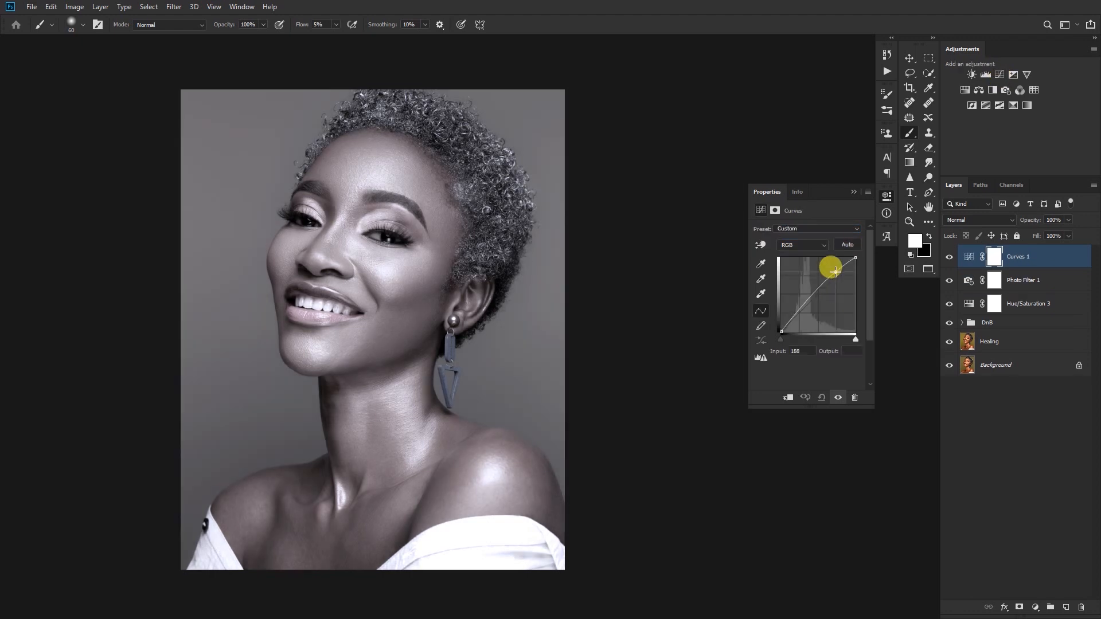
left_click_drag(797, 308, 799, 315)
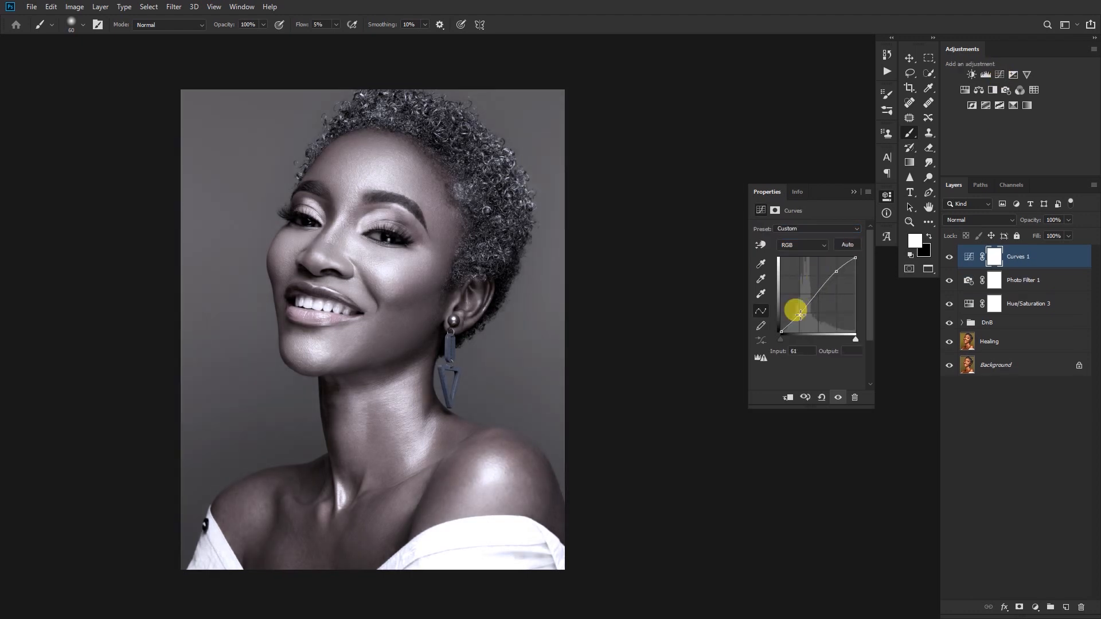
left_click_drag(833, 274, 832, 272)
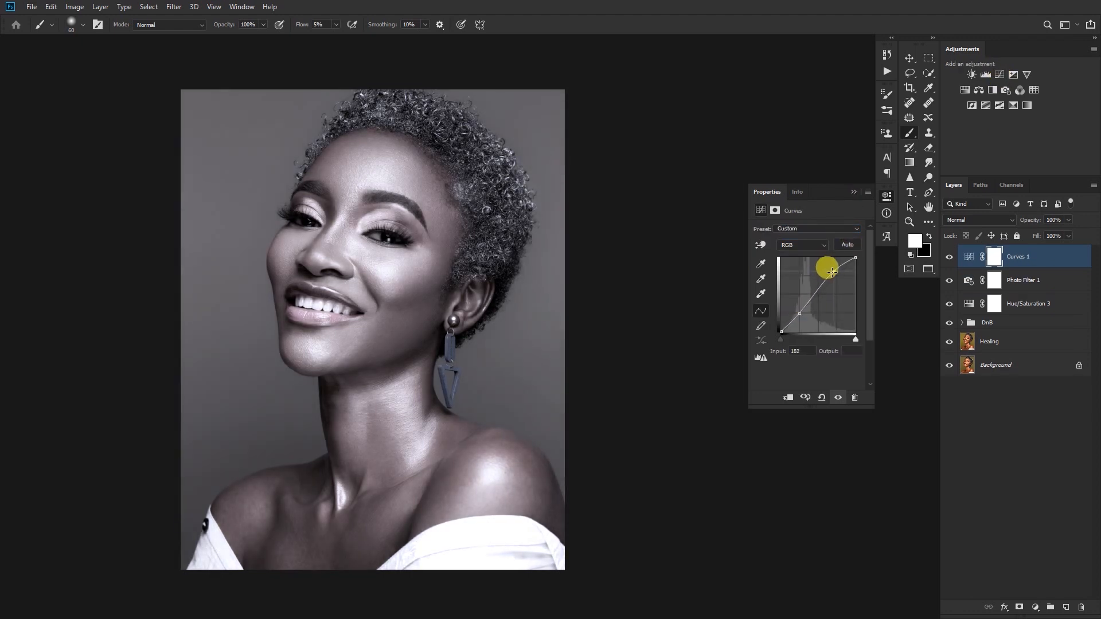
left_click(854, 191)
Group the Curves, Photo Filter and Hue/Saturation adjustments, add a black mask to the group, and name it Eye and Teeth Color.
left_click(1035, 310, "shift")
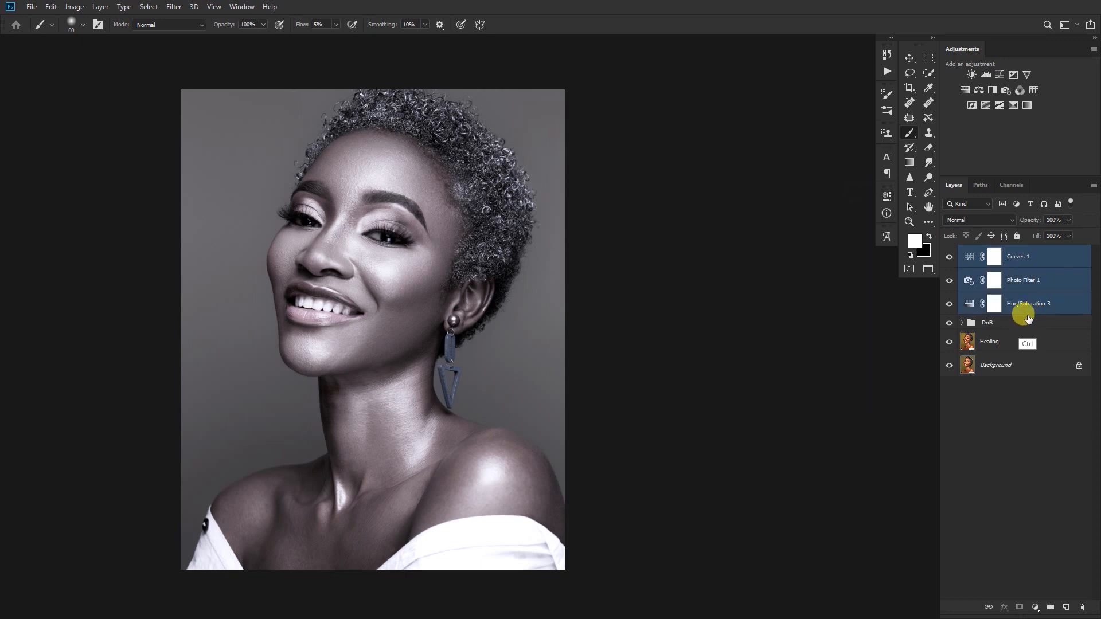
key("ctrl+g")
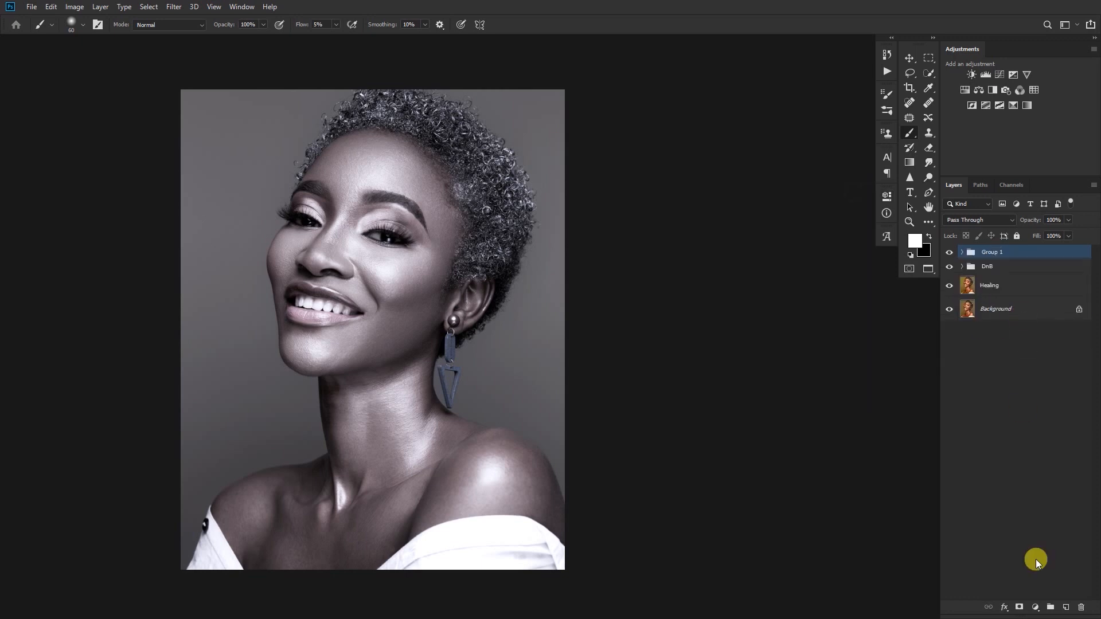
left_click(1020, 608, "alt")
double_click(1013, 257)
type("Eye and")
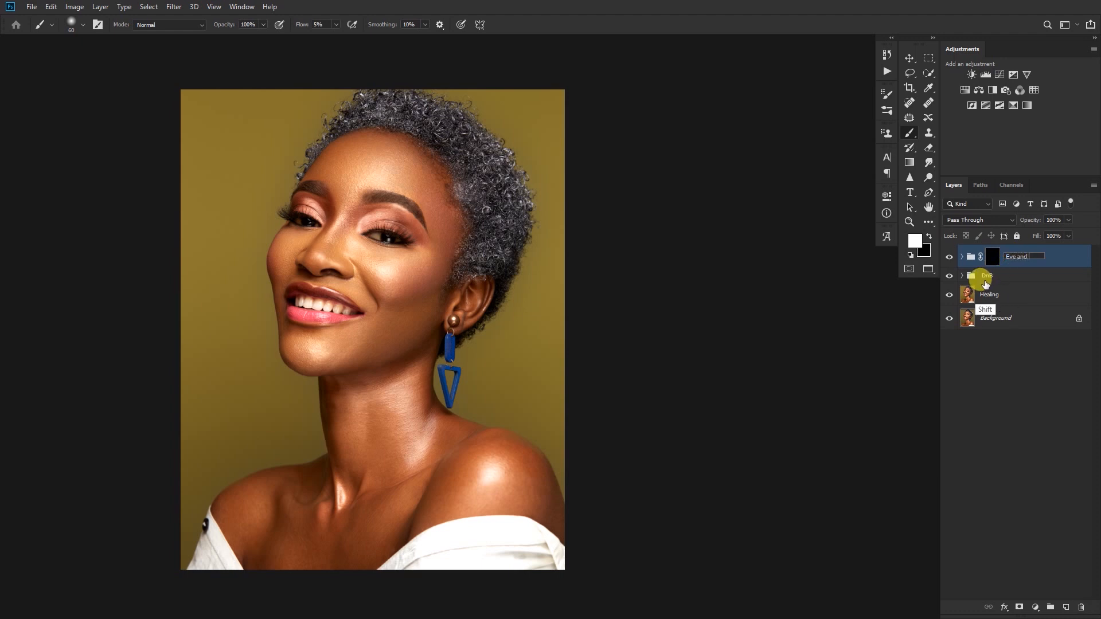
type(" Teeth Color")
key("Return")
Set the brush flow to 77% and paint the whites of the eyes on the Eye and Teeth Color mask, reducing the brush to 40 px.
left_click(337, 25)
left_click_drag(333, 37, 375, 43)
scroll(400, 233, "up", 5)
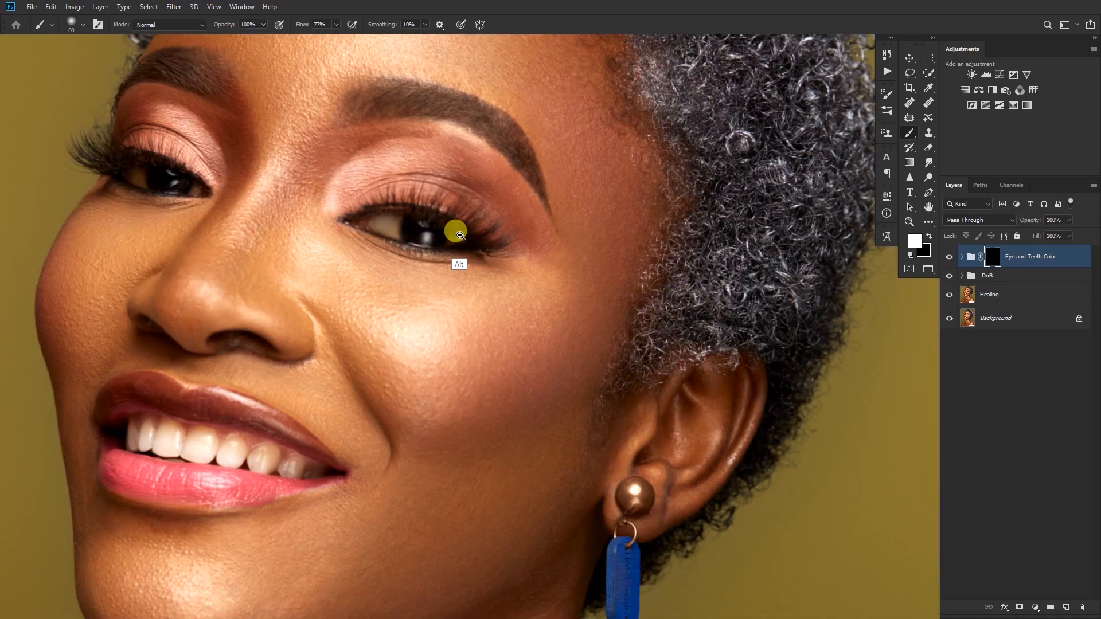
key("bracketleft")
mouse_move(419, 228)
left_mouse_down()
mouse_move(440, 256)
mouse_move(444, 226)
mouse_move(447, 273)
mouse_move(413, 257)
mouse_move(451, 230)
left_mouse_up()
key("bracketleft")
key("bracketleft")
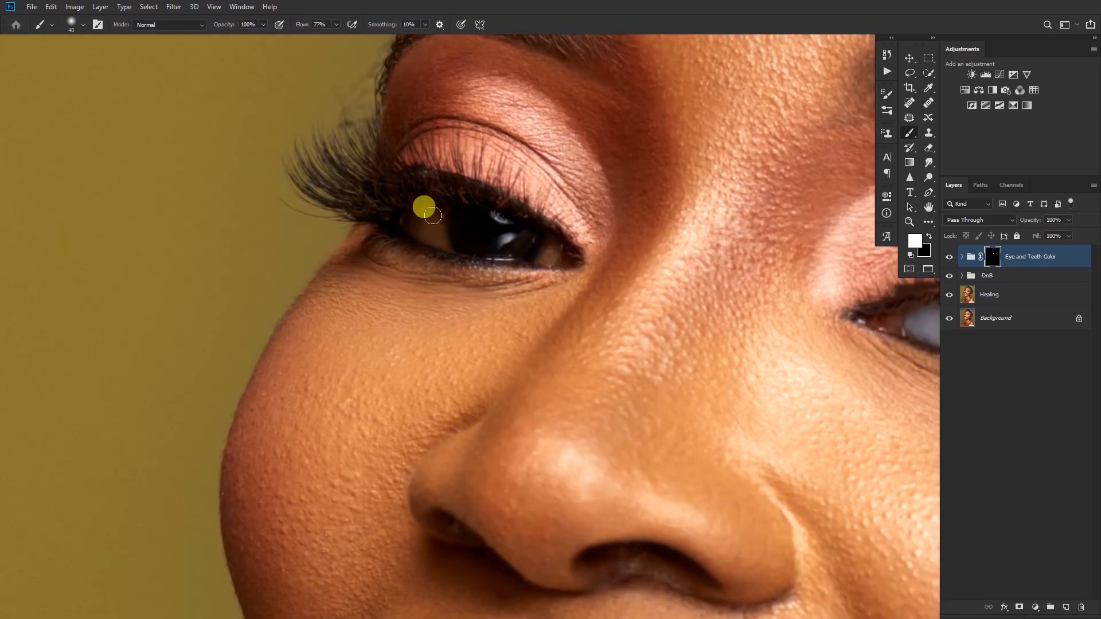
Paint all visible teeth white on the Eye and Teeth Color mask with a 35 to 50 px brush.
scroll(548, 257, "down", 10)
mouse_move(365, 294)
left_mouse_down()
mouse_move(349, 331)
mouse_move(351, 298)
mouse_move(365, 332)
mouse_move(376, 292)
left_mouse_up()
mouse_move(371, 331)
left_mouse_down()
mouse_move(411, 308)
mouse_move(397, 318)
mouse_move(412, 288)
mouse_move(427, 289)
mouse_move(435, 338)
mouse_move(427, 308)
mouse_move(394, 328)
mouse_move(454, 340)
mouse_move(472, 303)
mouse_move(506, 314)
left_mouse_up()
key("bracketright")
key("bracketright")
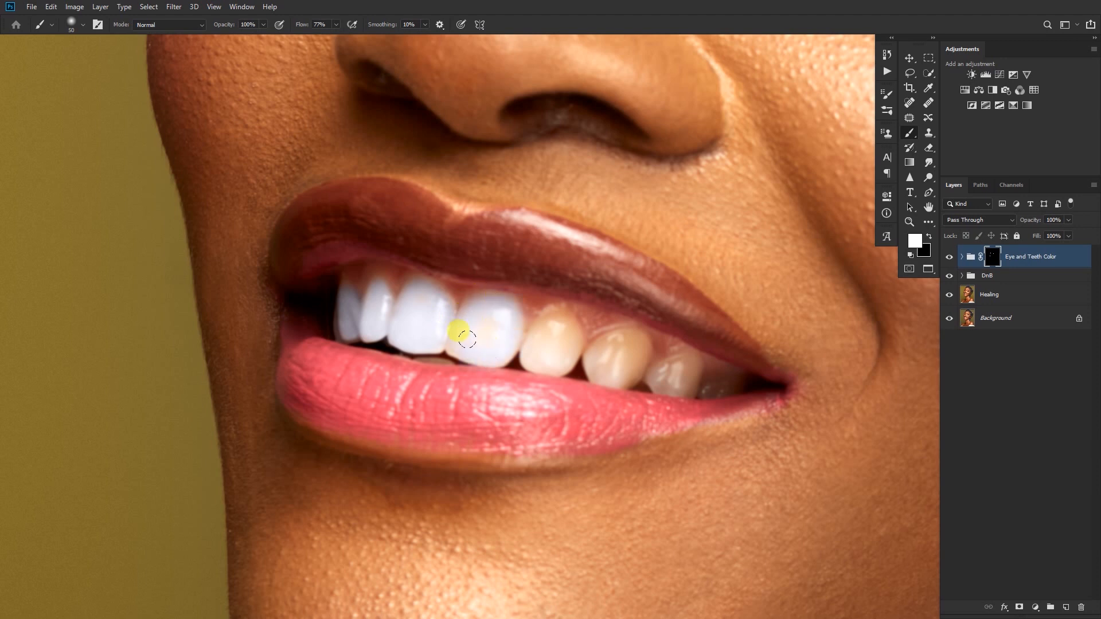
key("bracketleft")
mouse_move(435, 351)
left_mouse_down()
mouse_move(534, 343)
mouse_move(541, 319)
mouse_move(574, 346)
left_mouse_up()
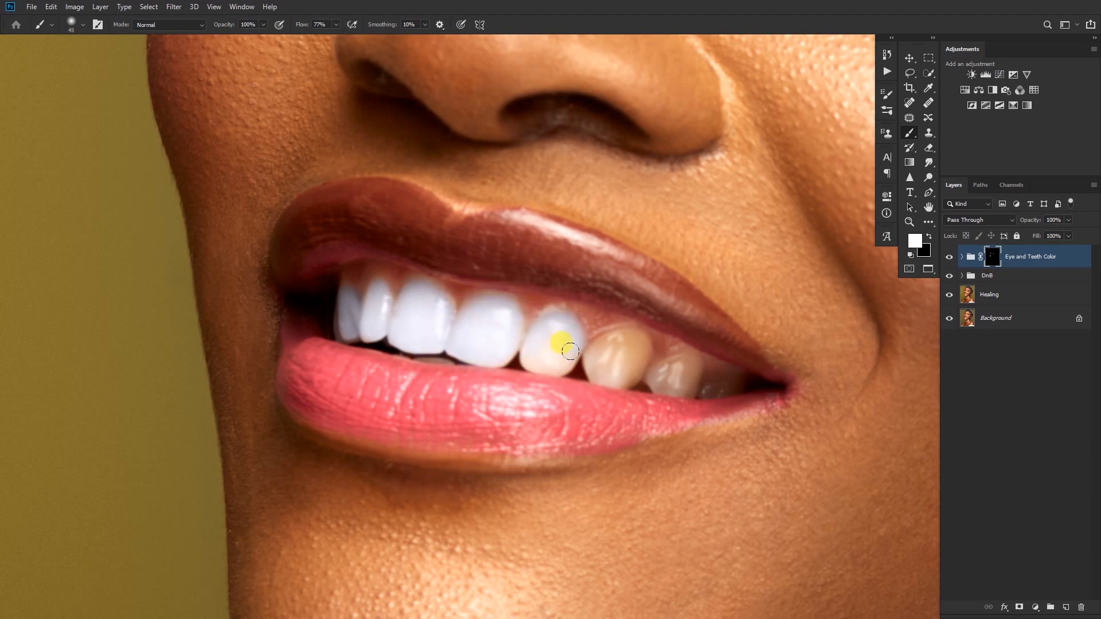
mouse_move(603, 345)
left_mouse_down()
mouse_move(628, 338)
mouse_move(641, 346)
mouse_move(624, 378)
mouse_move(593, 361)
mouse_move(629, 359)
mouse_move(650, 381)
mouse_move(692, 377)
left_mouse_up()
key("bracketleft")
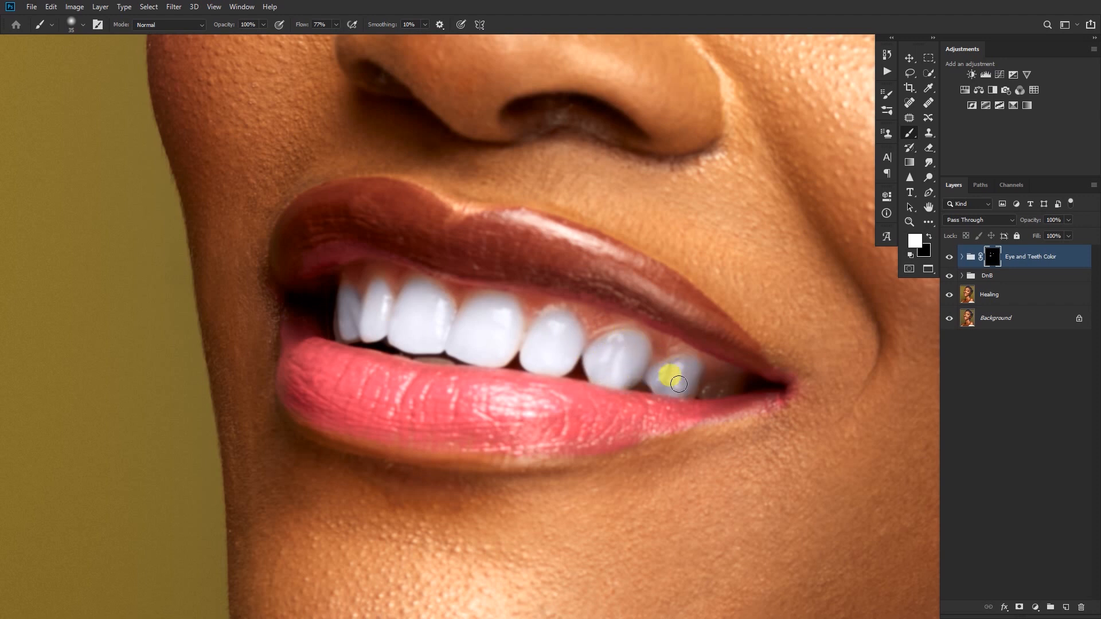
Lower the Eye and Teeth Color group's opacity to 40%.
left_click_drag(561, 377, 590, 259)
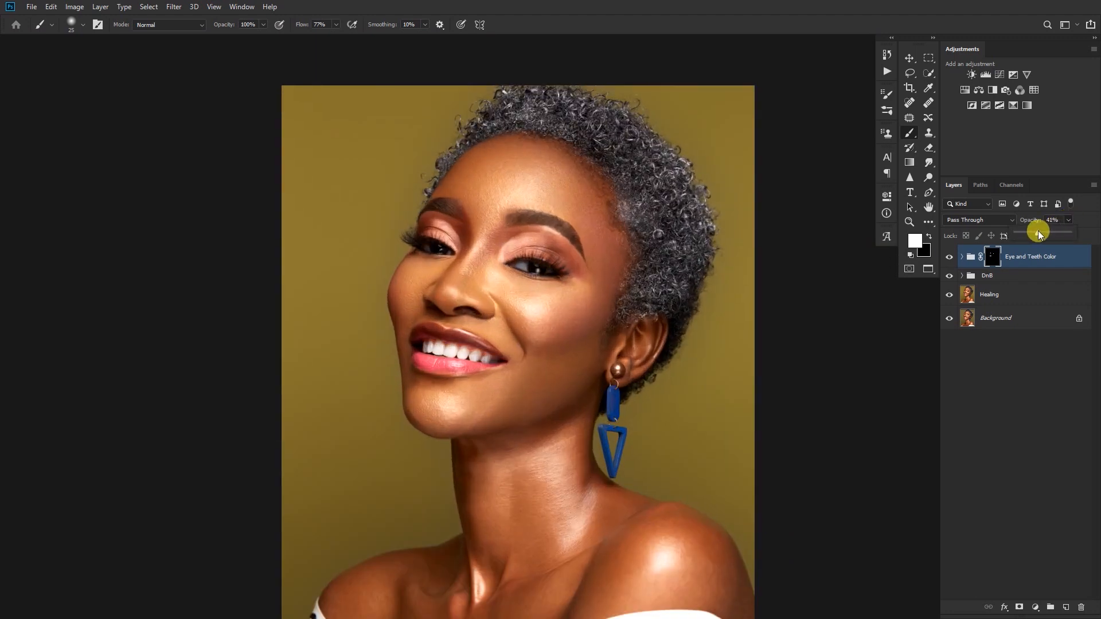
left_click_drag(1038, 230, 1035, 230)
left_click_drag(608, 368, 506, 331)
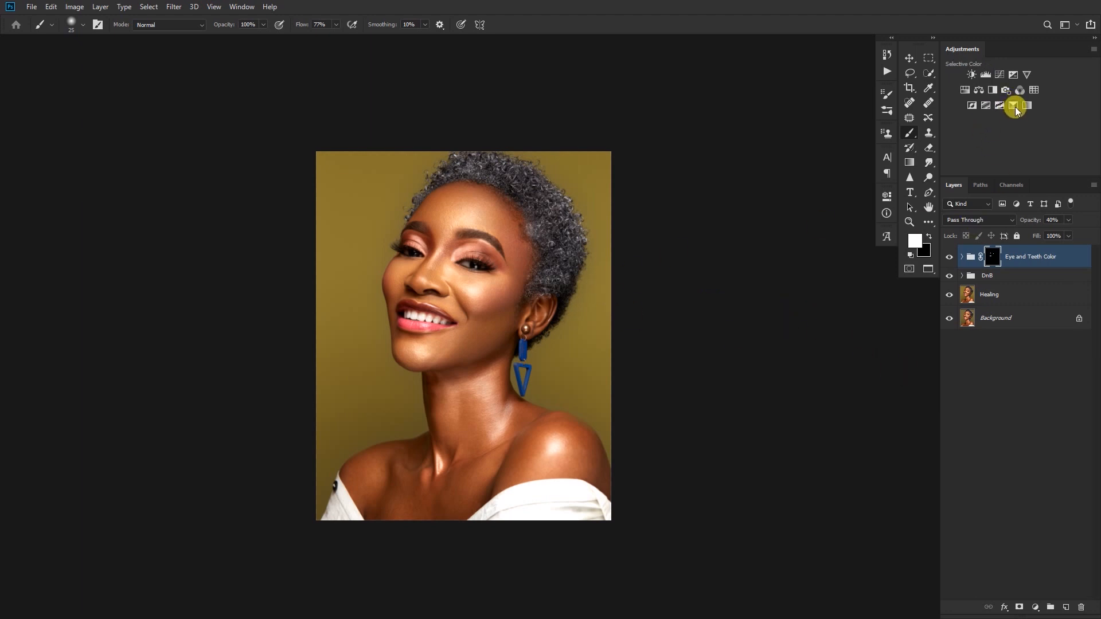
Create a new group above Eye and Teeth Color and name it Grade.
left_click(1051, 607)
double_click(986, 252)
type("Grade")
key("Return")
Add a Selective Color adjustment in the Grade group and set Blacks to Cyan -2, Magenta +1 and Yellow -2.
left_click(1027, 105)
left_click(811, 243)
left_click(806, 322)
left_click_drag(807, 311, 807, 312)
left_click(808, 288)
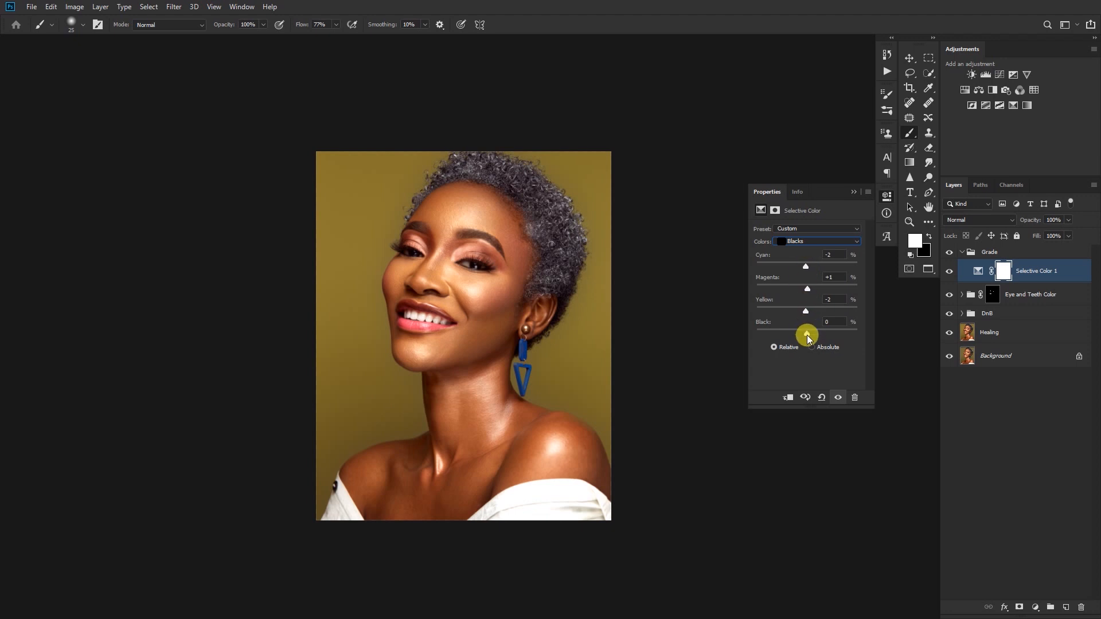
Set the Selective Color Whites to about Cyan -34, Yellow -23 and Black +17.
left_click(847, 241)
left_click_drag(781, 336, 815, 331)
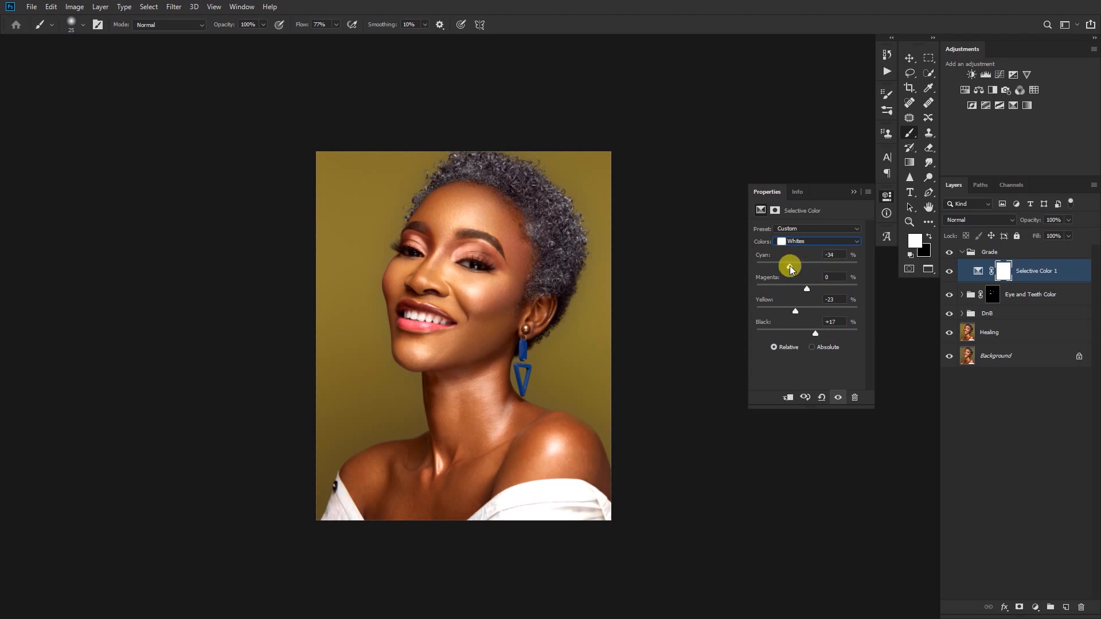
left_click(854, 192)
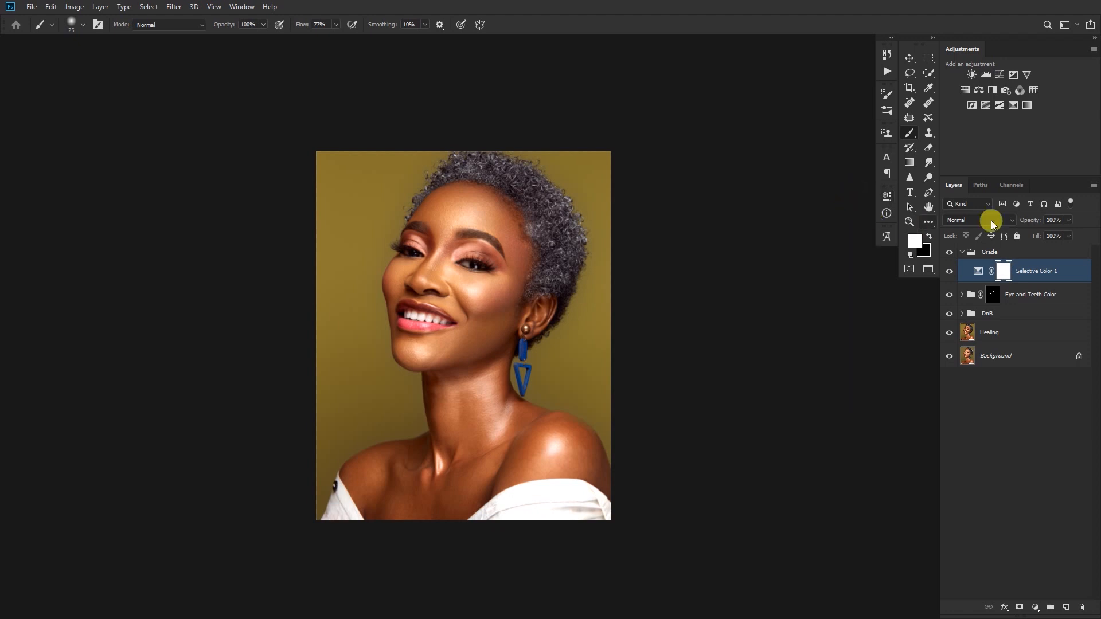
Add a Color Lookup adjustment in the Grade group and apply the Caramel 4.CUBE 3D LUT.
left_click(1035, 90)
left_click(832, 229)
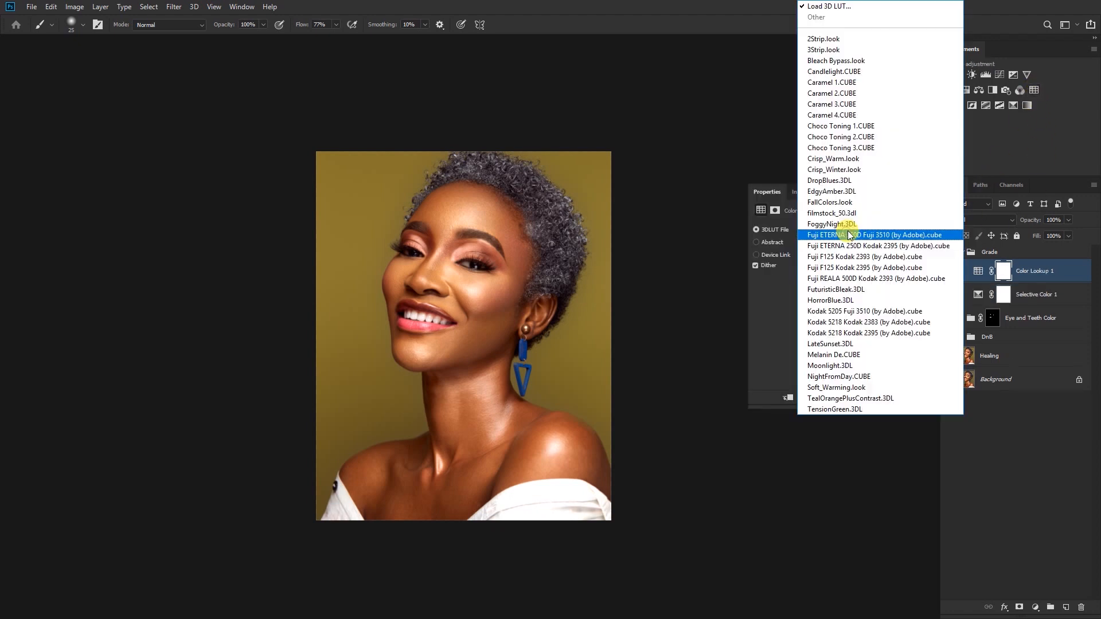
left_click(837, 117)
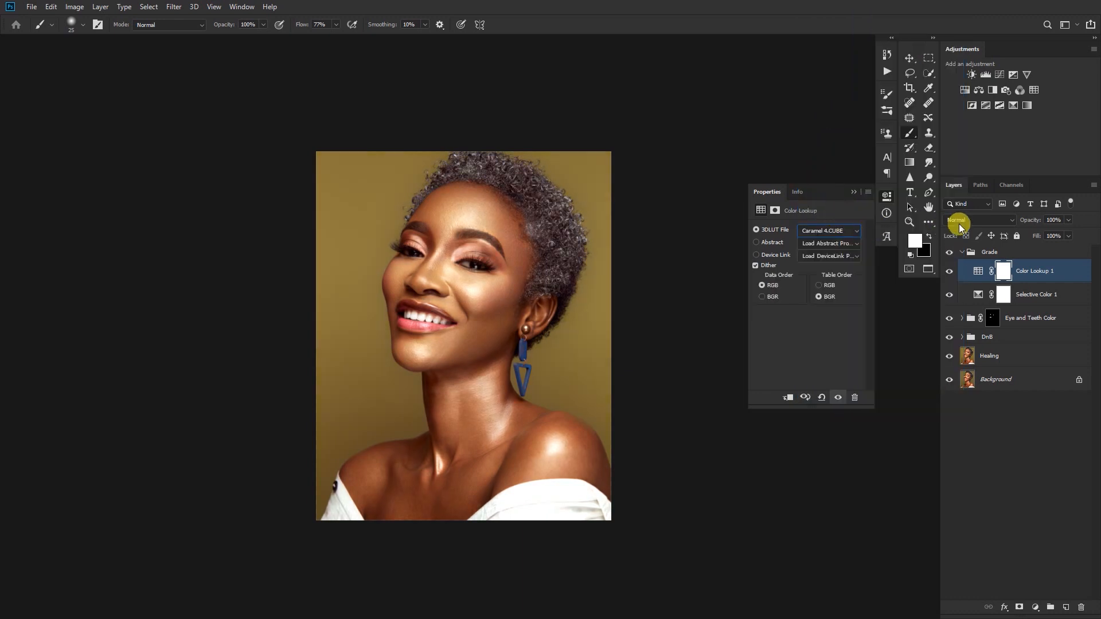
left_click(1019, 229)
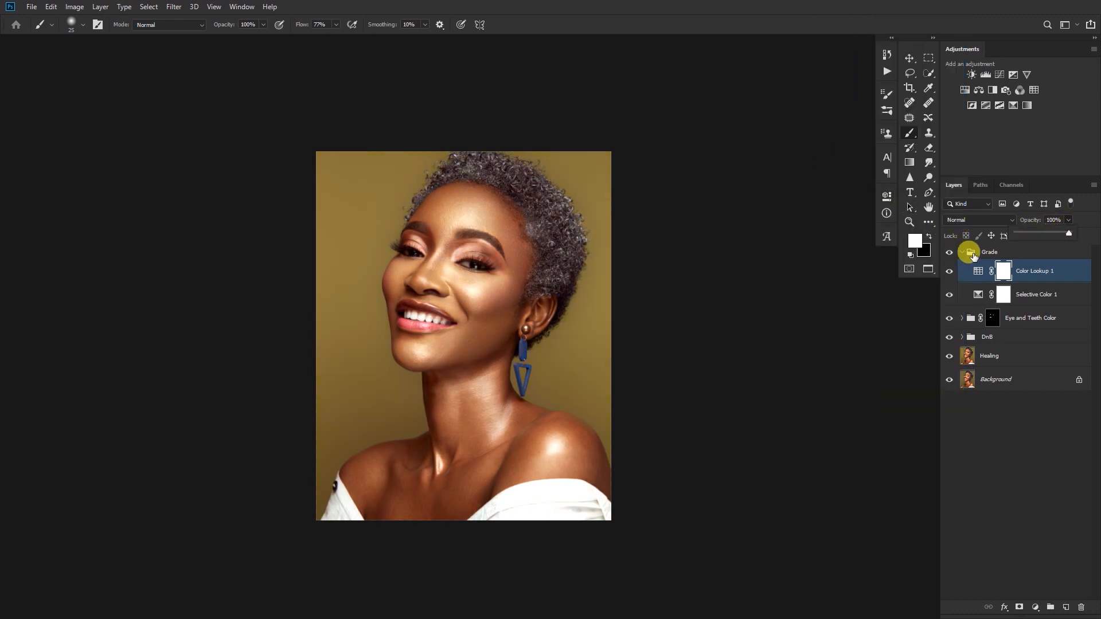
Change the Color Lookup adjustment's 3D LUT to Caramel 3.CUBE.
double_click(978, 272)
left_click(829, 230)
left_click(826, 105)
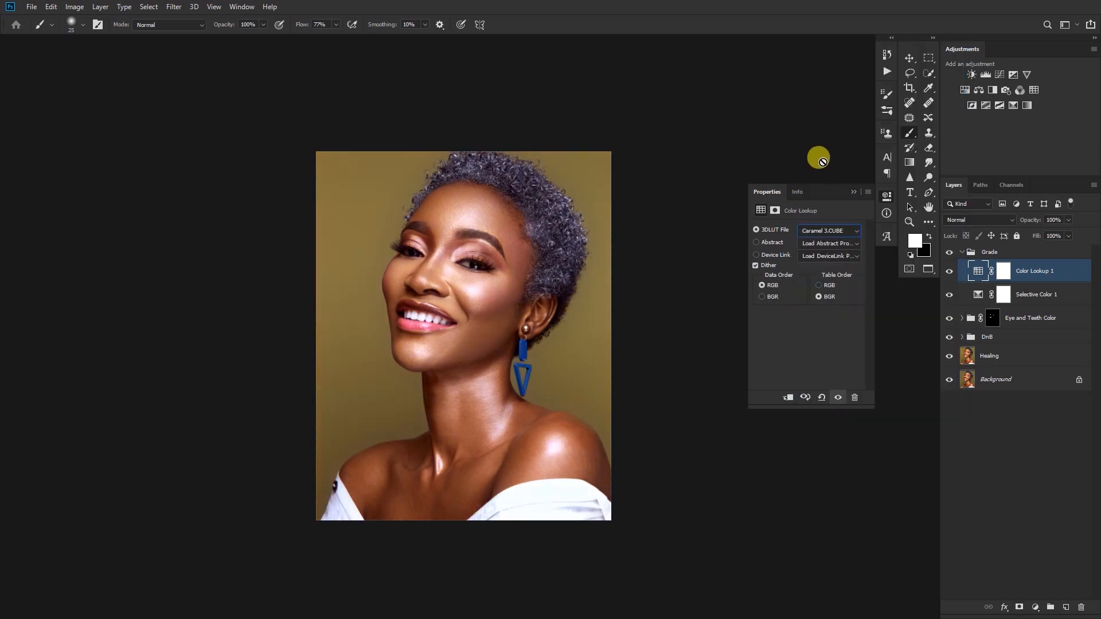
Hide Color Lookup 1 and start a Color Range selection on the Healing layer, sampling the skin tones.
left_click(821, 233)
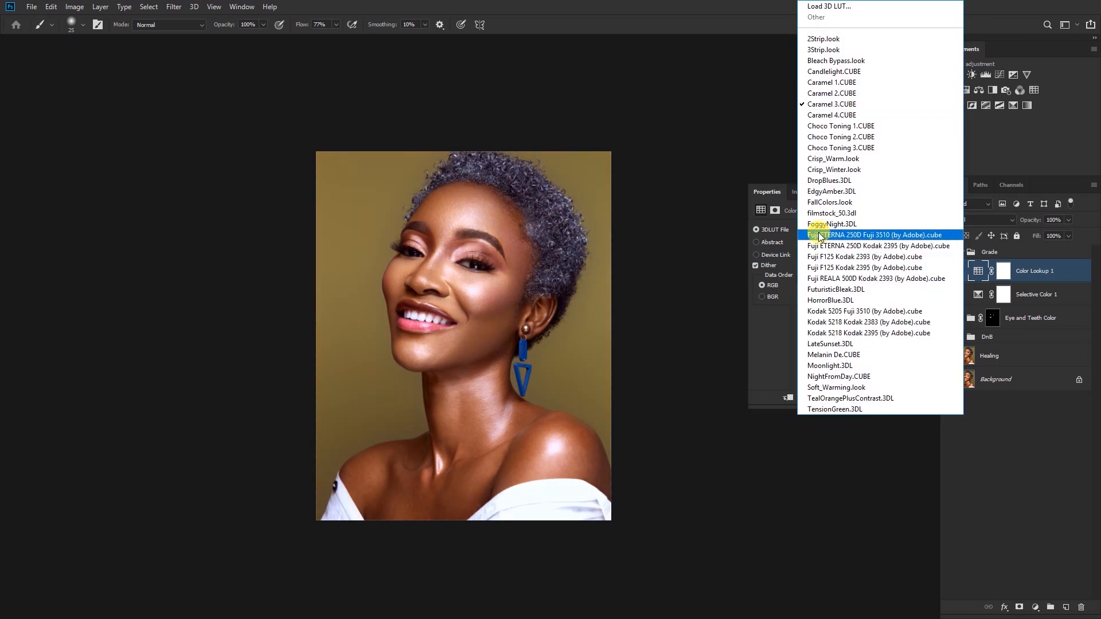
left_click(774, 343)
left_click(949, 270)
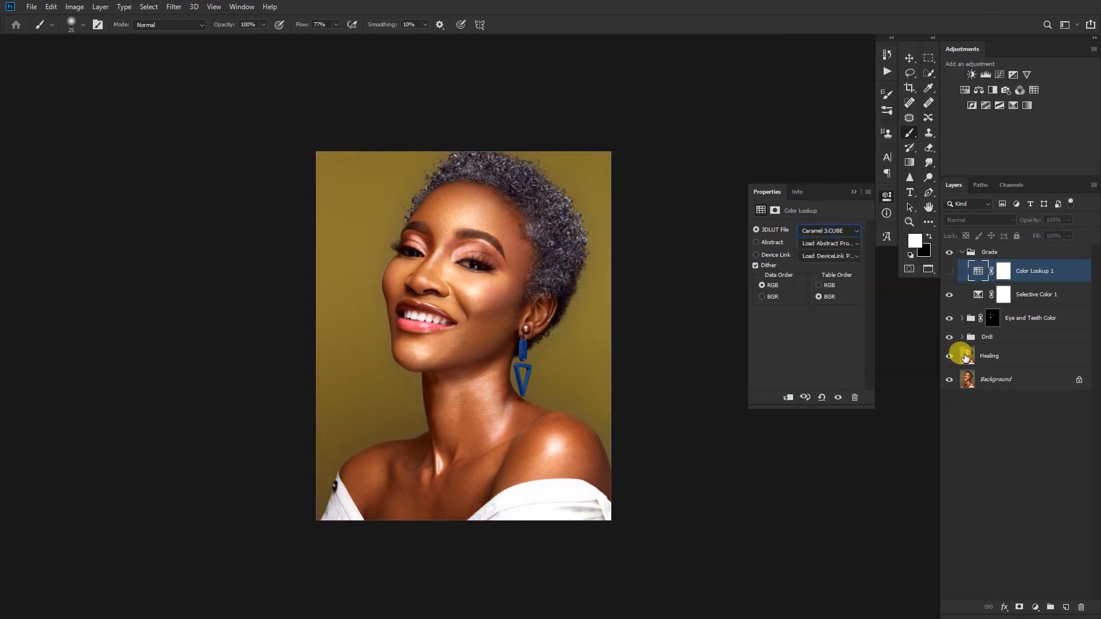
left_click(968, 359)
left_click(149, 6)
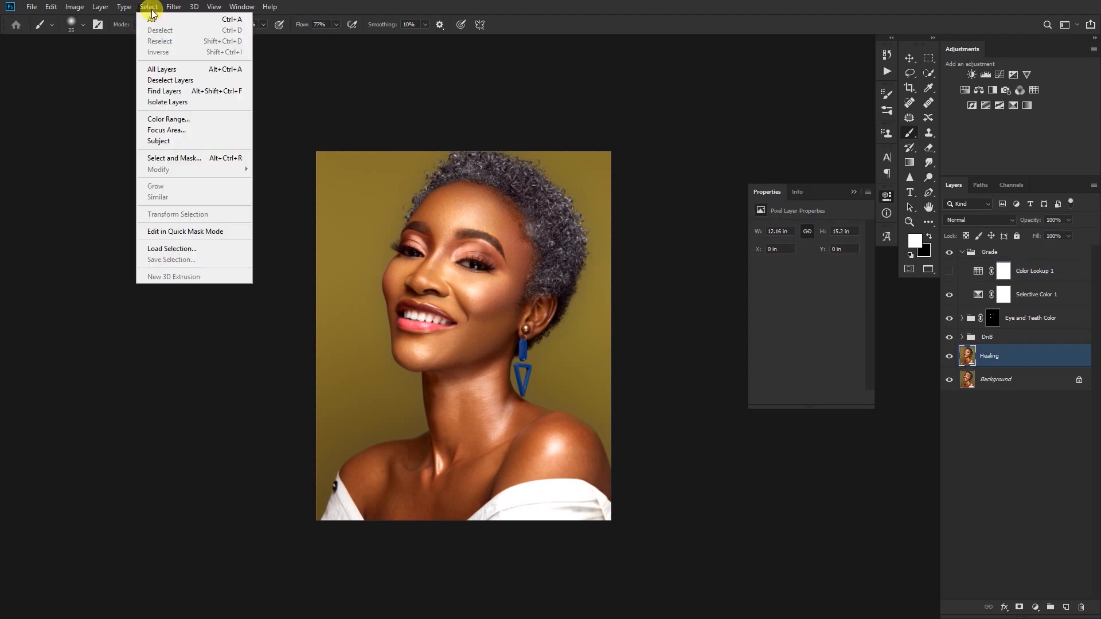
left_click(198, 119)
left_click(479, 304)
left_click(908, 184)
left_click(778, 240)
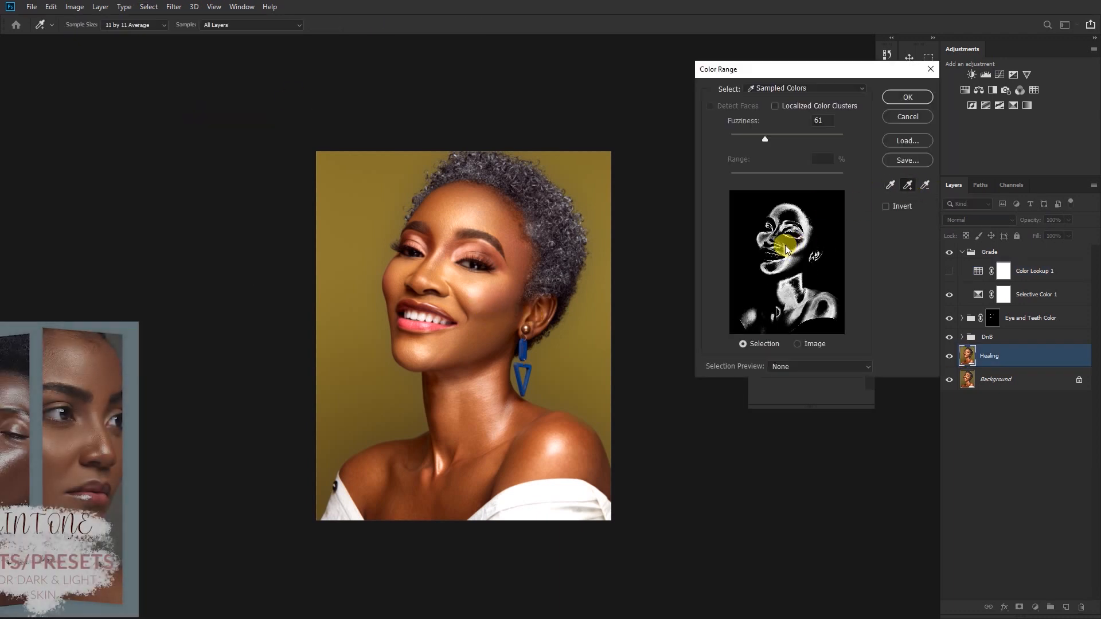
Add the remaining face, neck and shoulder tones to the Color Range sample and create the skin selection.
left_click_drag(776, 315, 796, 270)
left_click(926, 185)
left_click(837, 272)
left_click(908, 184)
left_click_drag(764, 328, 785, 316)
left_click(908, 97)
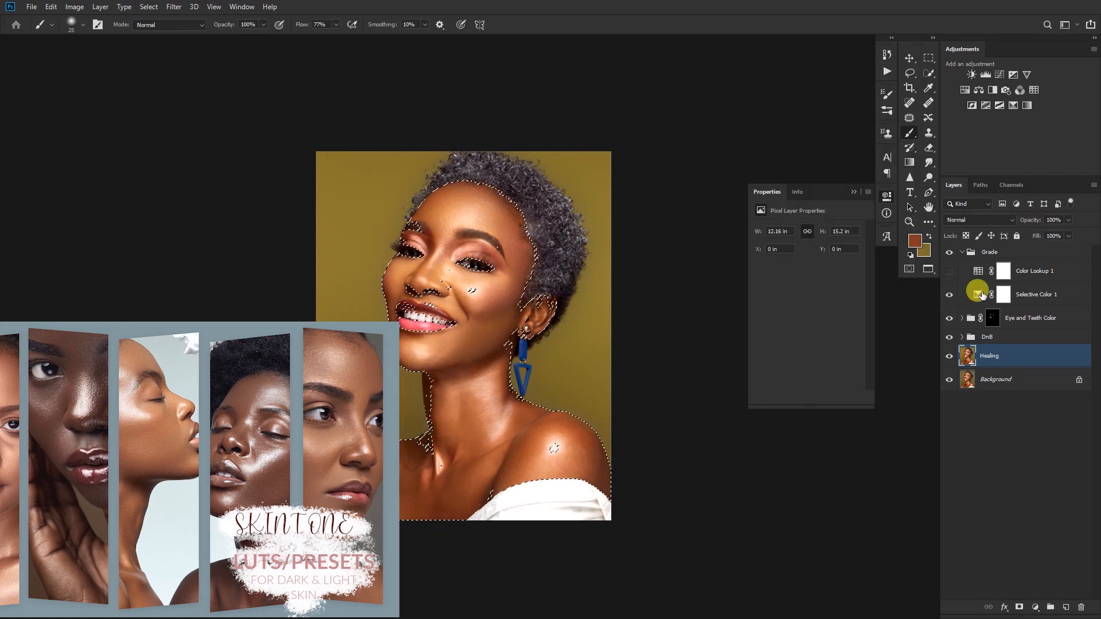
Fill everything outside the skin selection with black on the Color Lookup 1 mask, deselect, and show the adjustment again.
left_click(1005, 274)
key("ctrl+shift+i")
key("ctrl+BackSpace")
key("ctrl+d")
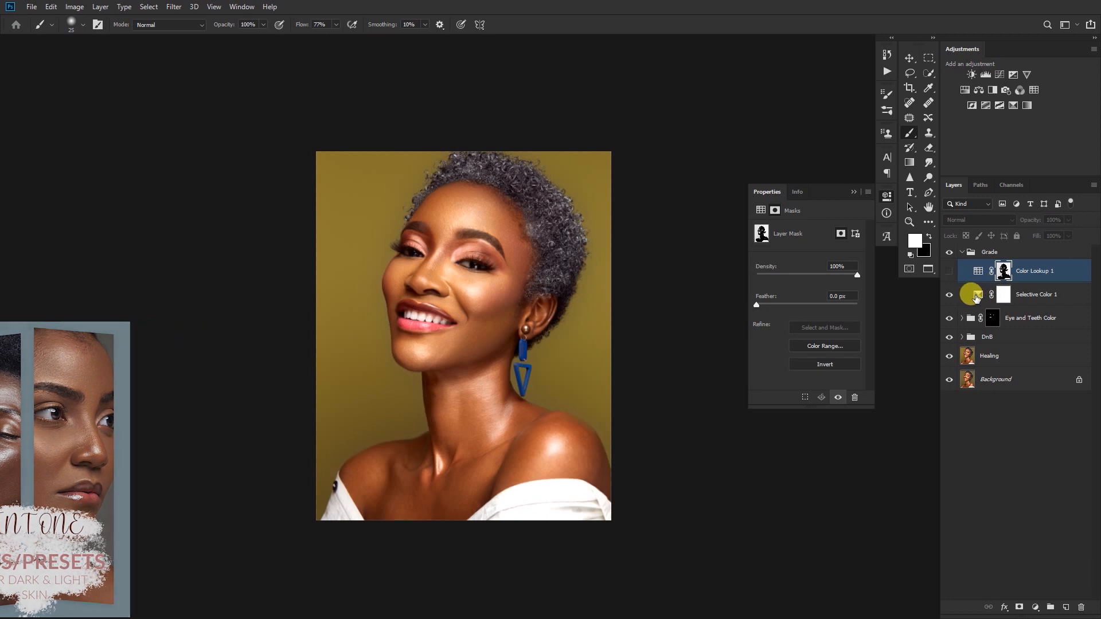
left_click(949, 270)
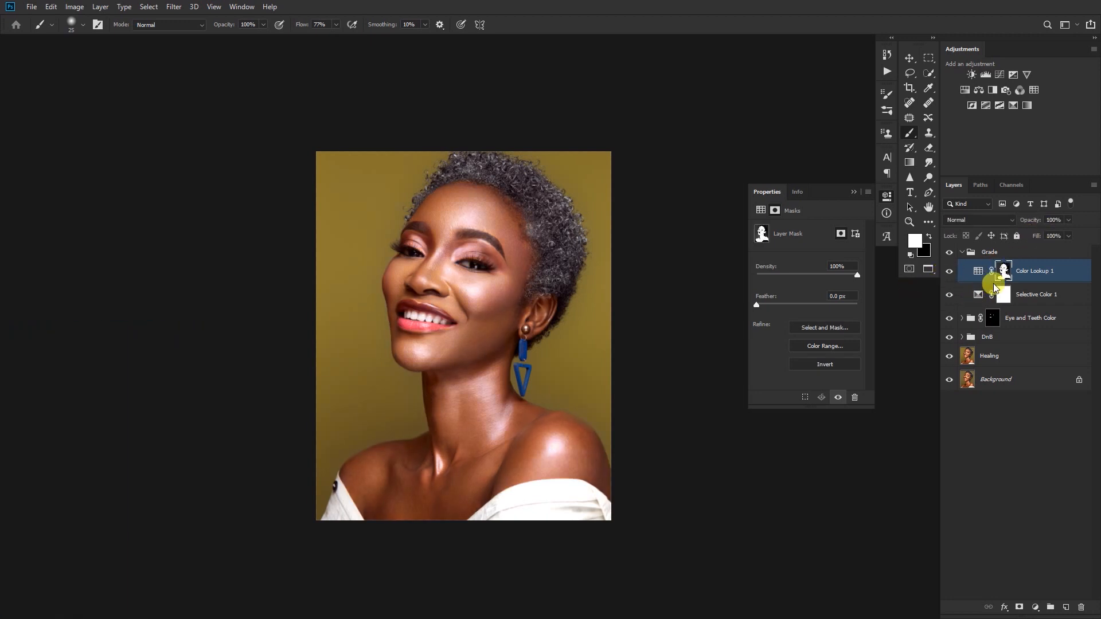
View the Color Lookup 1 mask on its own and paint the grey backdrop and hair areas black.
left_click(997, 278, "alt")
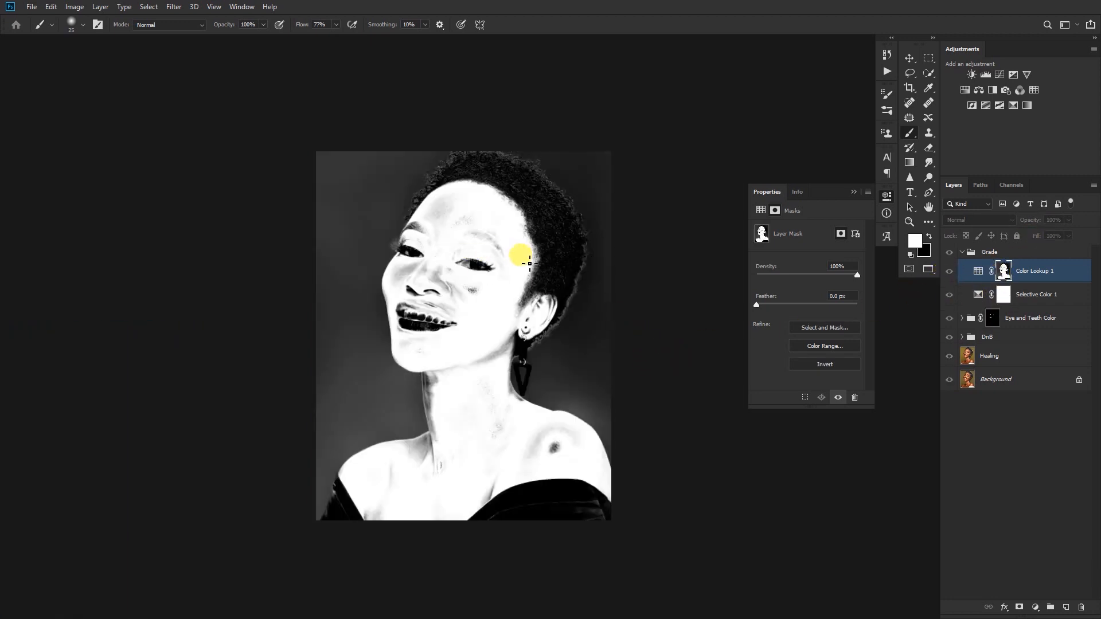
mouse_move(517, 271)
left_mouse_down()
mouse_move(518, 386)
mouse_move(492, 531)
left_mouse_up()
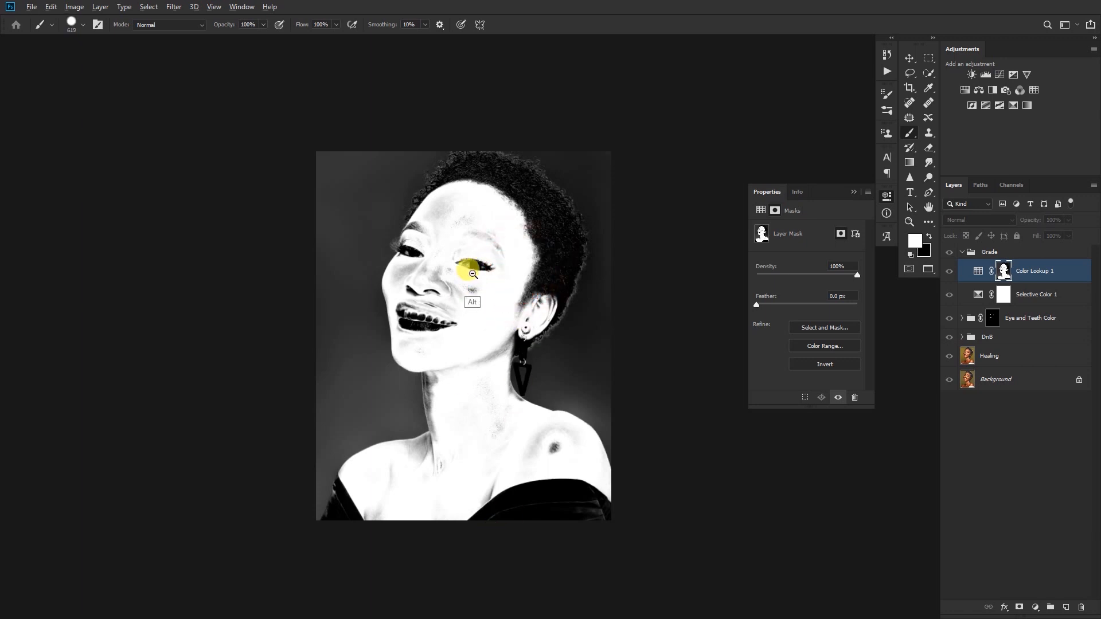
scroll(472, 271, "up", 5)
scroll(590, 316, "down", 5)
mouse_move(493, 179)
left_mouse_down()
mouse_move(422, 218)
mouse_move(400, 199)
mouse_move(548, 166)
mouse_move(591, 182)
mouse_move(622, 175)
mouse_move(633, 351)
mouse_move(633, 319)
mouse_move(598, 361)
mouse_move(643, 385)
mouse_move(418, 214)
mouse_move(441, 204)
mouse_move(397, 272)
mouse_move(443, 204)
mouse_move(410, 289)
mouse_move(420, 370)
mouse_move(386, 374)
left_mouse_up()
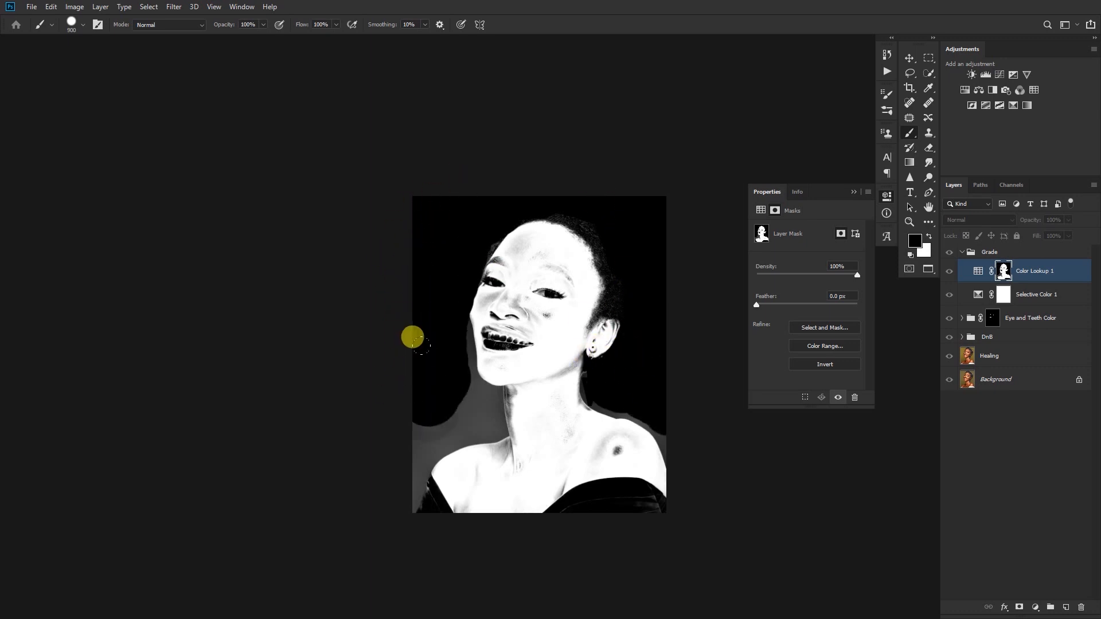
left_click(1003, 280, "alt")
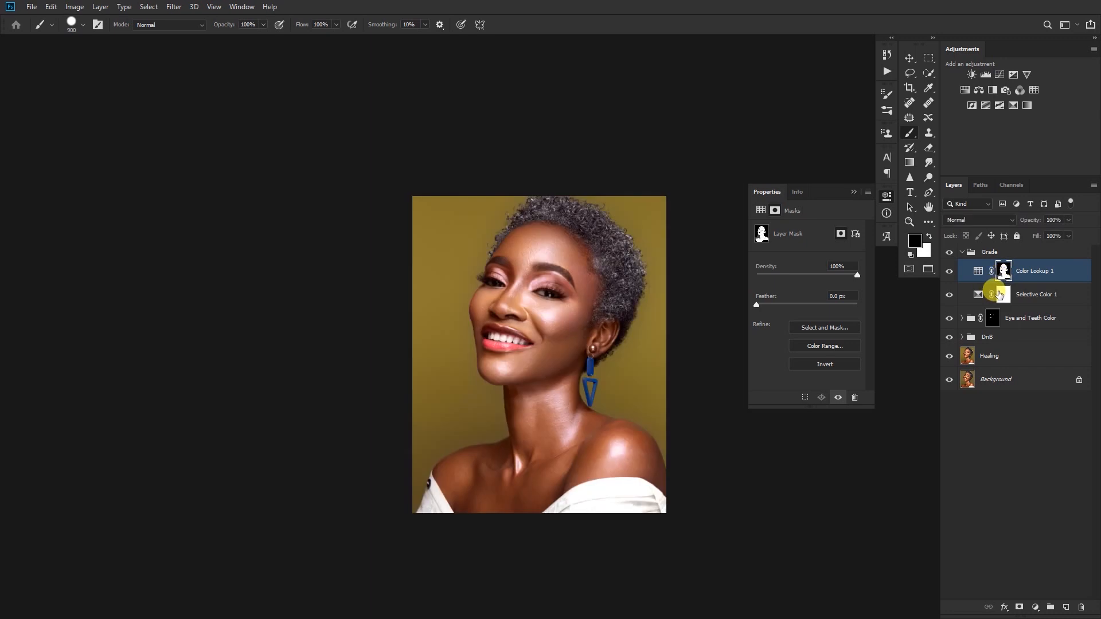
Fill the entire Color Lookup 1 mask with black.
key("shift+F5")
left_click(847, 168)
key("shift+F5")
left_click(843, 148)
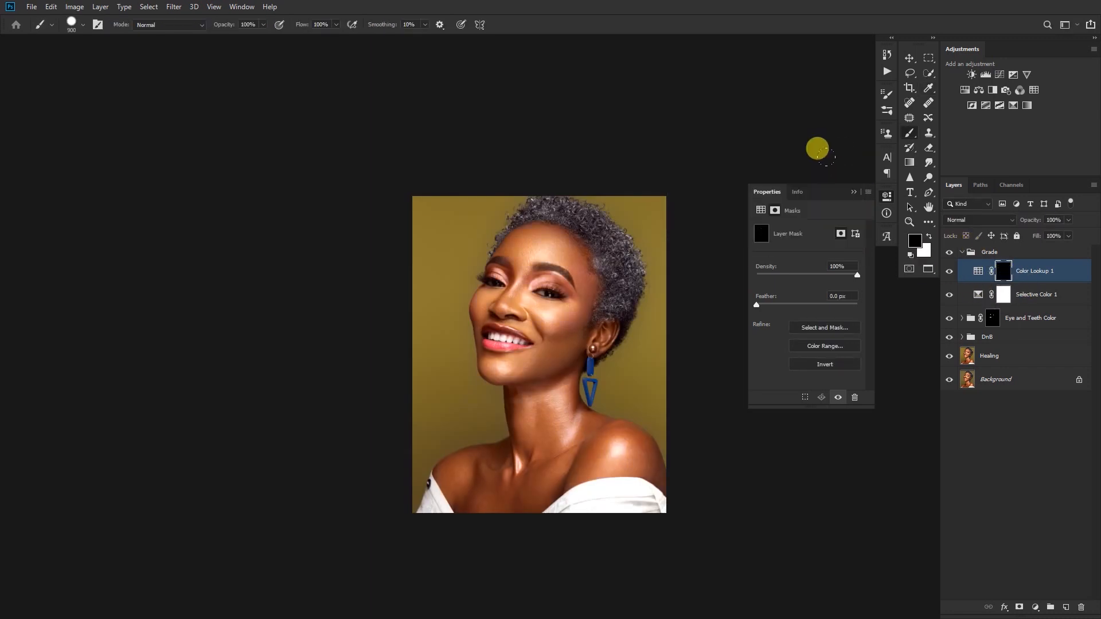
mouse_move(520, 336)
left_mouse_down()
mouse_move(553, 184)
mouse_move(533, 184)
left_mouse_up()
Quick-select the face, neck and shoulders on the Healing layer, fill that area white on the Color Lookup 1 mask, and deselect.
left_click(929, 73)
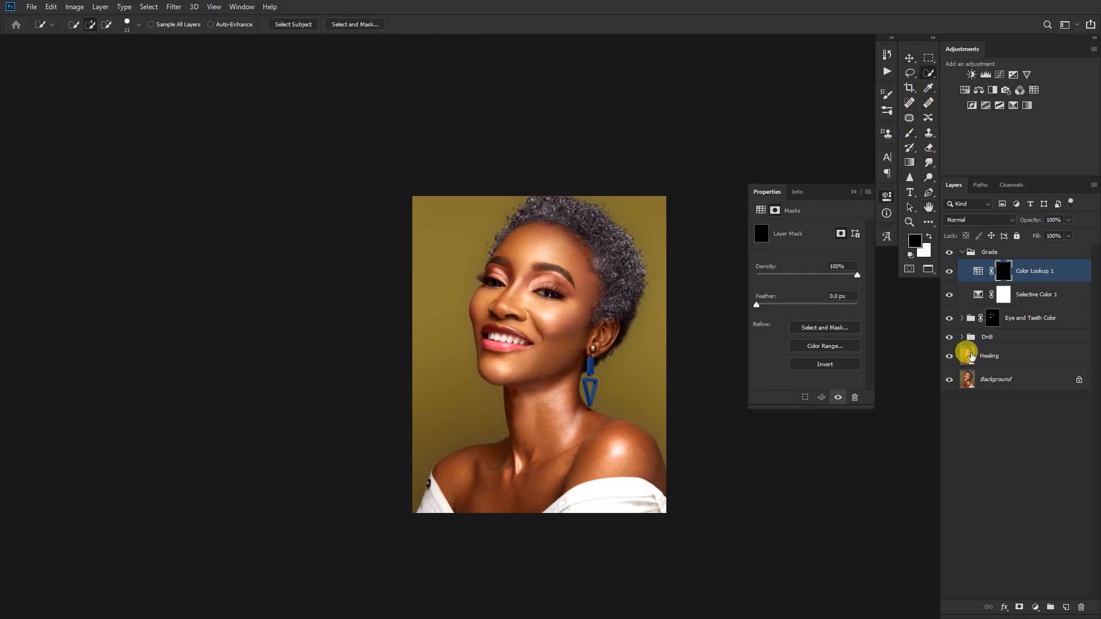
left_click(963, 356)
mouse_move(522, 284)
left_mouse_down()
mouse_move(519, 336)
mouse_move(537, 372)
mouse_move(544, 456)
mouse_move(515, 490)
mouse_move(482, 478)
mouse_move(639, 454)
left_mouse_up()
mouse_move(547, 222)
left_mouse_down("alt")
mouse_move(607, 236)
mouse_move(645, 295)
mouse_move(636, 362)
mouse_move(607, 261)
mouse_move(572, 218)
mouse_move(514, 228)
mouse_move(542, 205)
mouse_move(497, 246)
mouse_move(533, 210)
mouse_move(507, 233)
mouse_move(517, 330)
mouse_move(598, 363)
mouse_move(594, 402)
mouse_move(586, 387)
mouse_move(593, 364)
mouse_move(600, 398)
left_mouse_up("alt")
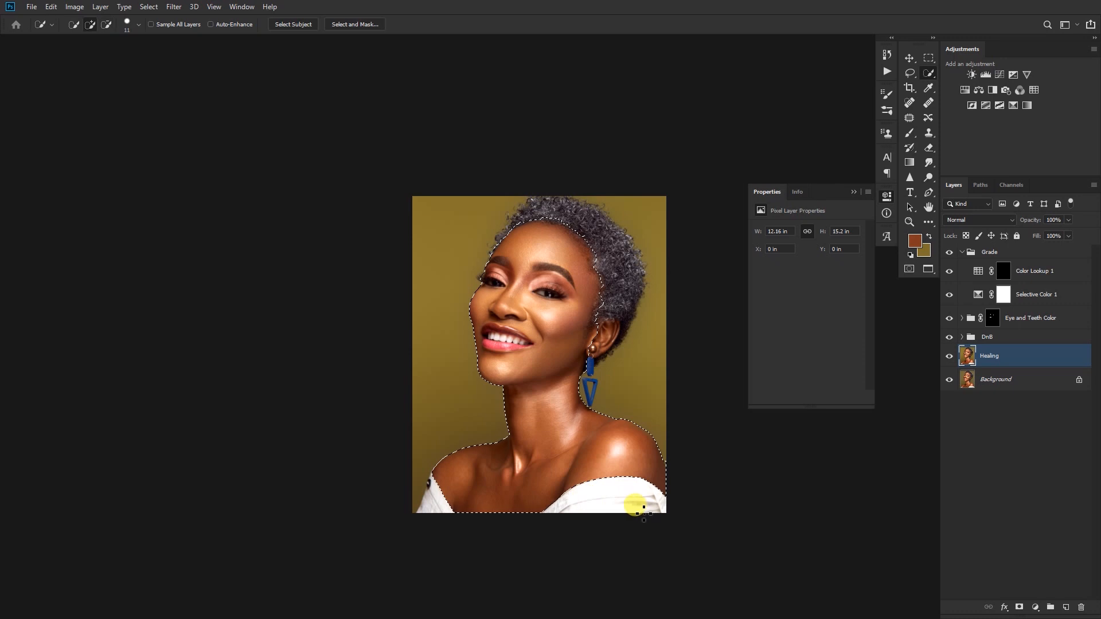
left_click(1004, 273)
key("ctrl+BackSpace")
key("ctrl+d")
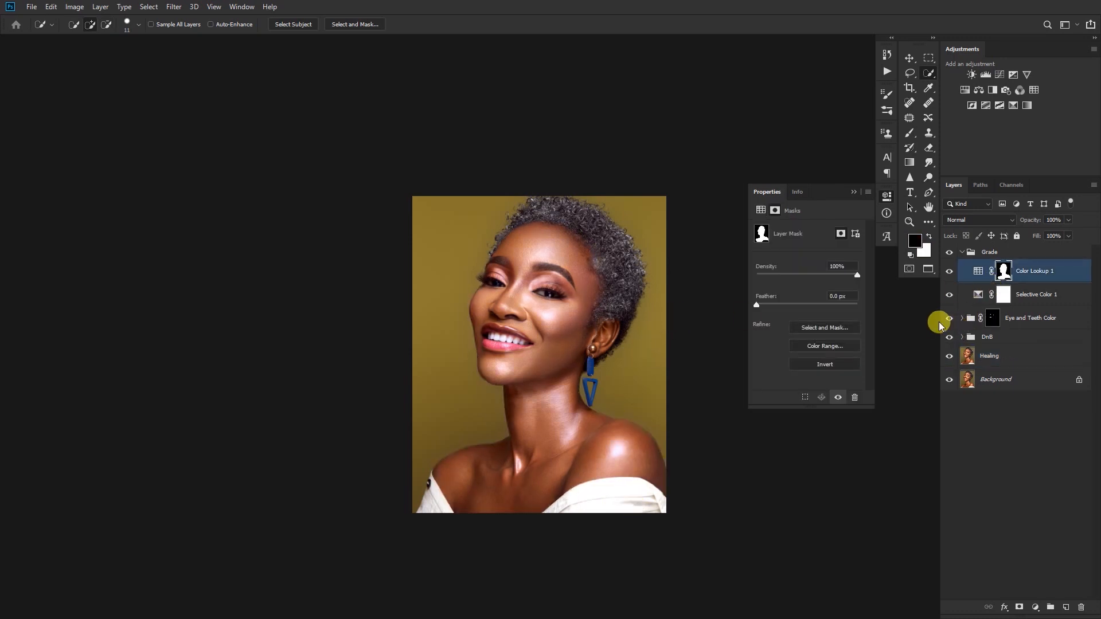
Paint black over the eyes, lips and teeth on the Color Lookup 1 mask with a soft brush.
key("b")
scroll(548, 278, "up", 3)
mouse_move(516, 265)
left_mouse_down()
mouse_move(558, 259)
mouse_move(581, 280)
left_mouse_up()
left_click(420, 233)
key("bracketleft")
left_click(407, 390)
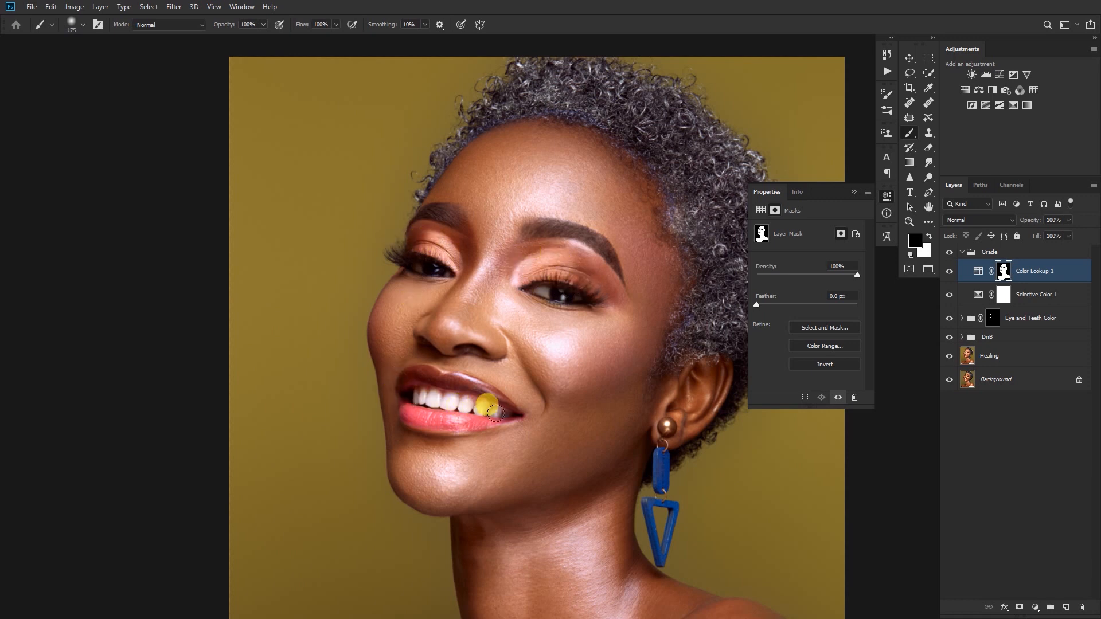
left_click_drag(446, 385, 436, 402)
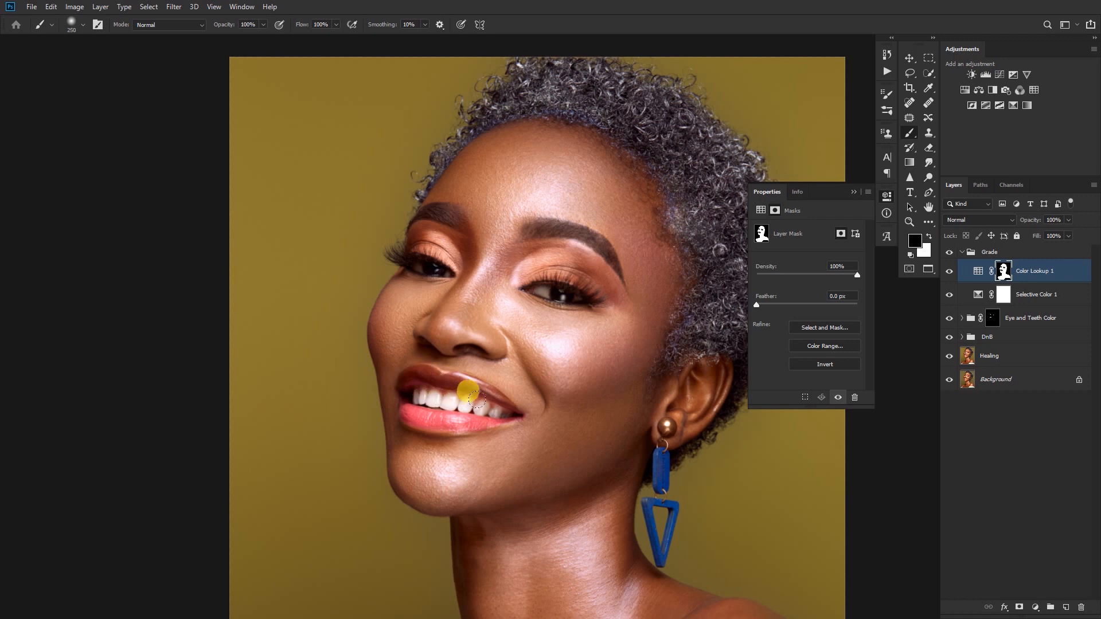
left_click_drag(597, 351, 471, 315)
Change the Color Lookup 1 3D LUT to Caramel 4.CUBE, lower the layer's opacity to 26%, and reset the default colors.
left_click(1070, 221)
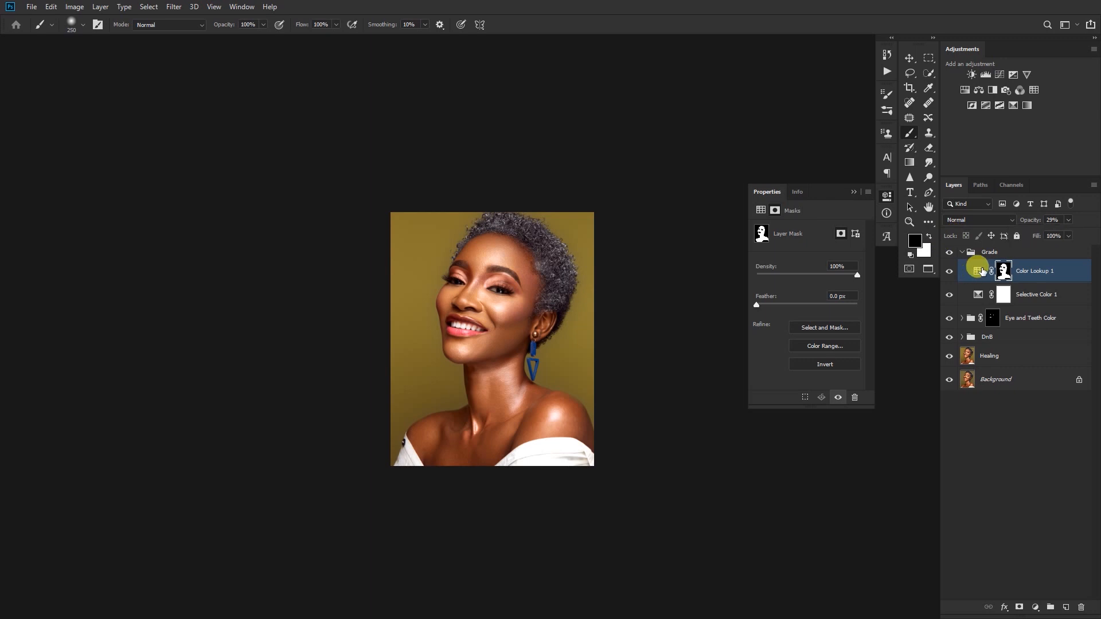
left_click(983, 270)
left_click(828, 232)
left_click(829, 125)
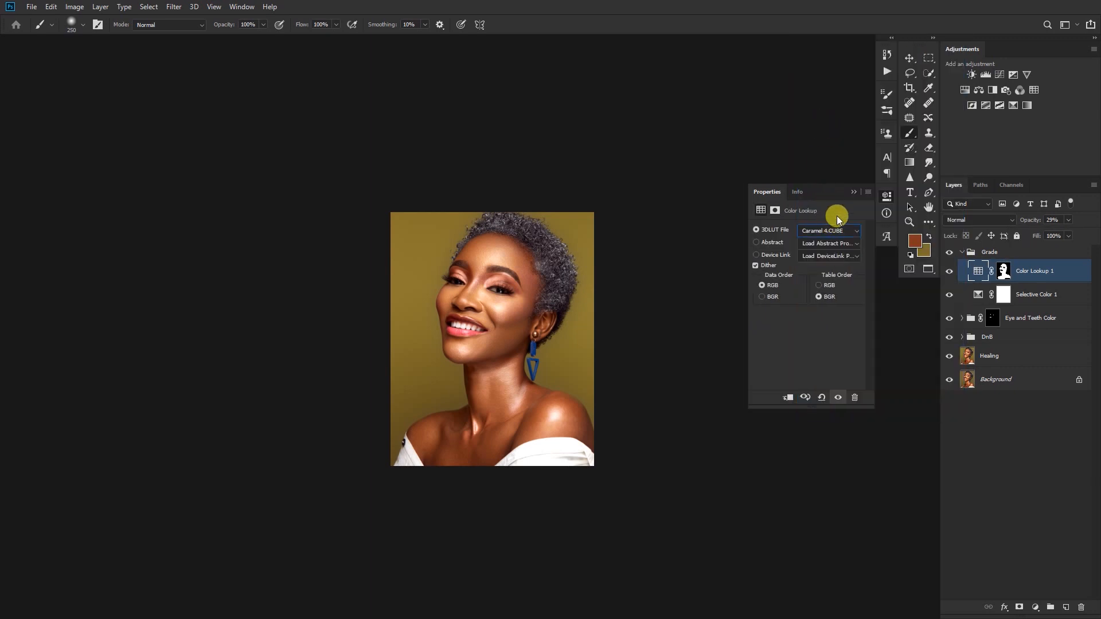
left_click(887, 196)
left_click(1069, 220)
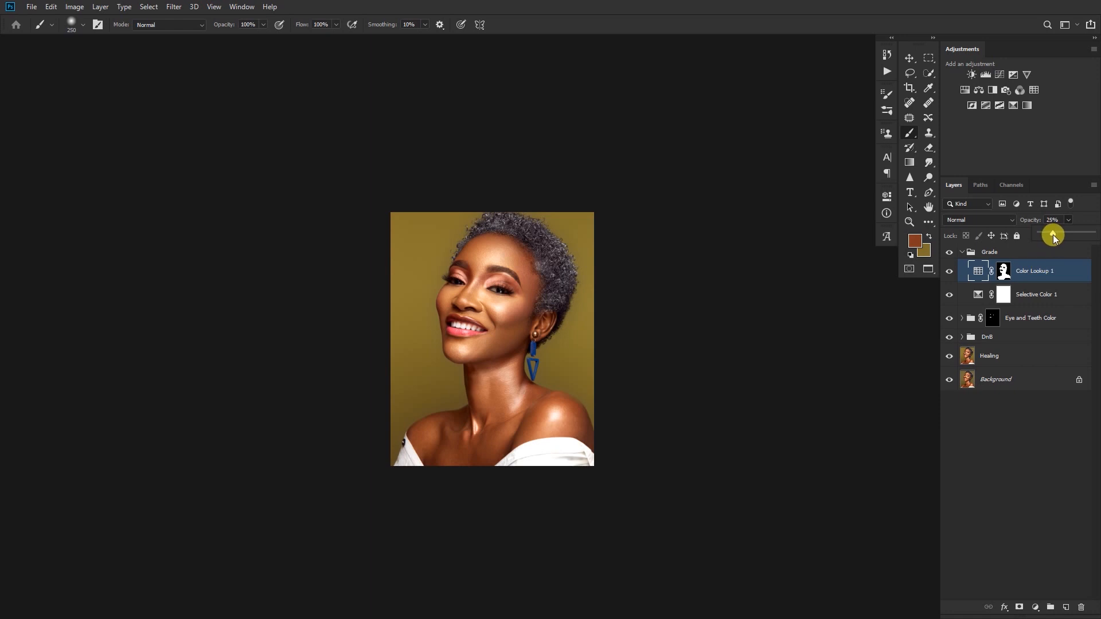
left_click(911, 255)
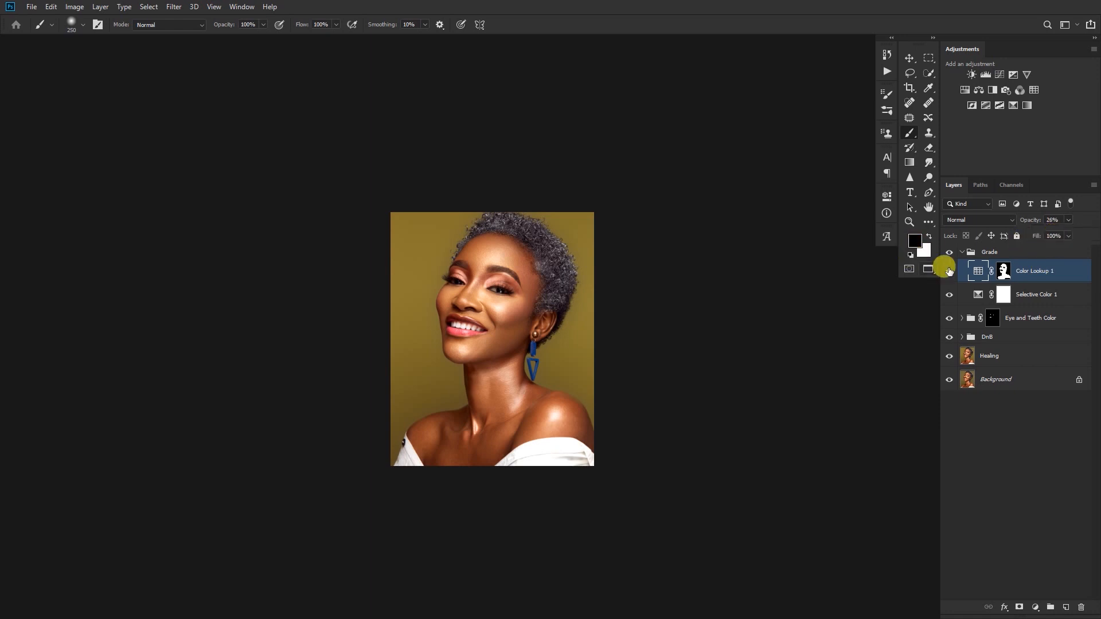
Add a black-to-white Gradient Map adjustment at 5% opacity to the Grade group.
left_click(1013, 105)
left_click_drag(1068, 234, 1019, 237)
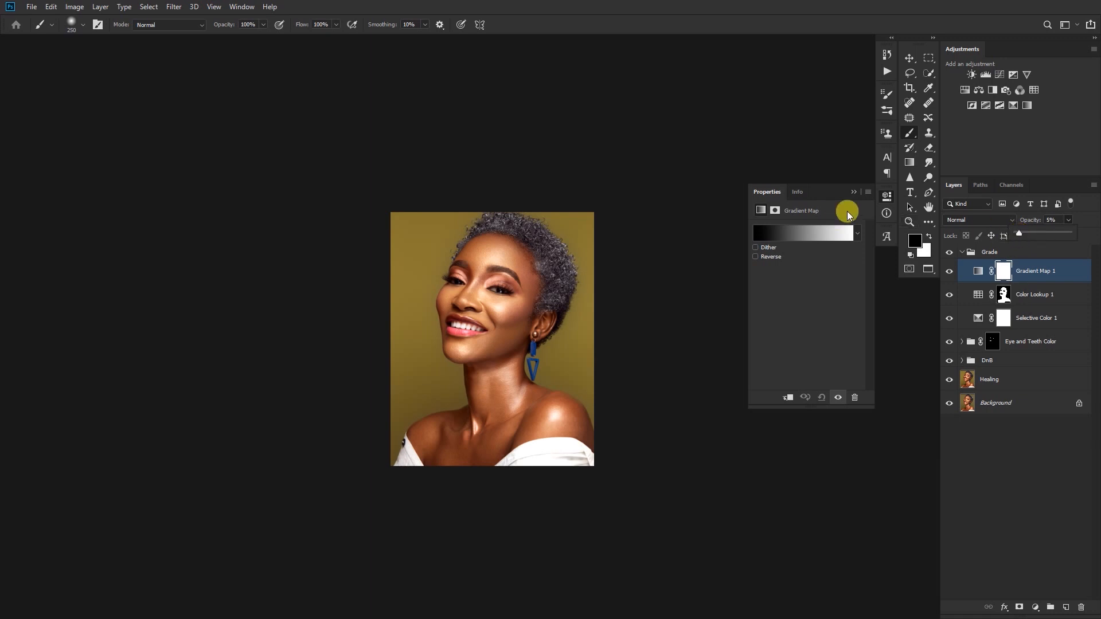
left_click(853, 192)
scroll(548, 365, "up", 4)
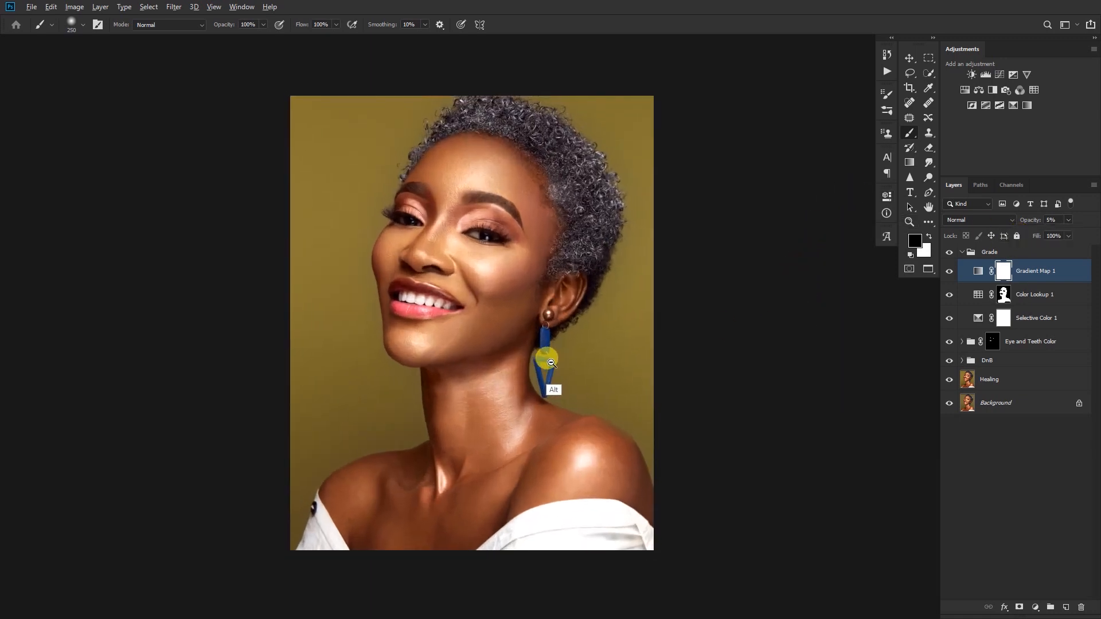
scroll(551, 362, "down", 1)
left_click(960, 253)
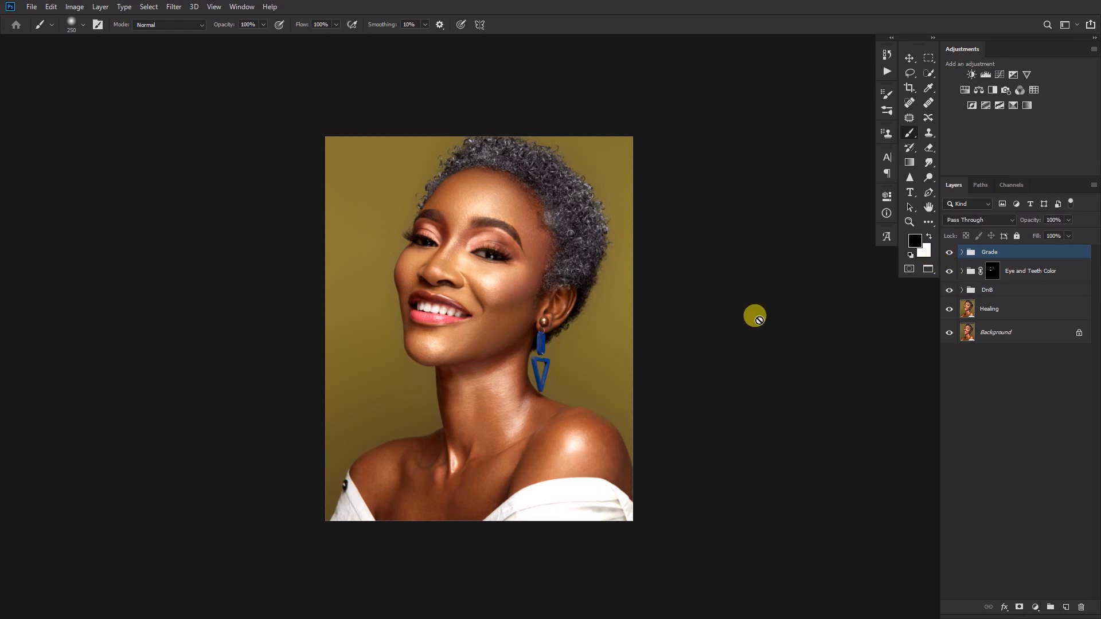
Add a blank layer above Gradient Map 1, set its blend mode to Color, and set the brush flow to 5%.
scroll(544, 375, "down", 1)
scroll(516, 356, "up", 1)
scroll(476, 316, "up", 1)
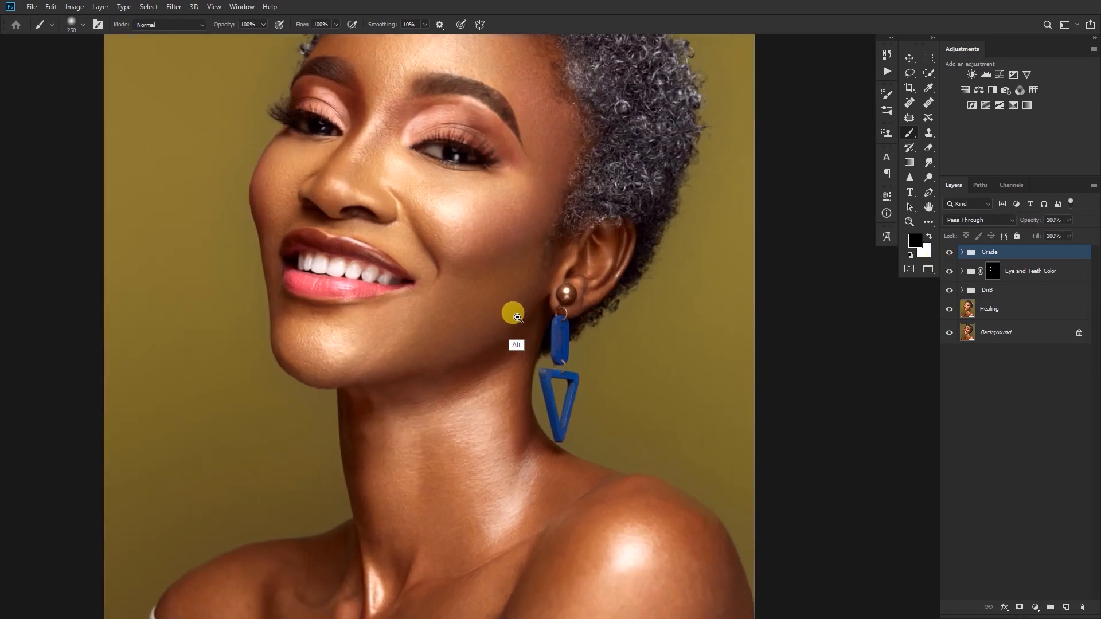
scroll(505, 312, "down", 1)
left_click(962, 253)
left_click(1004, 274)
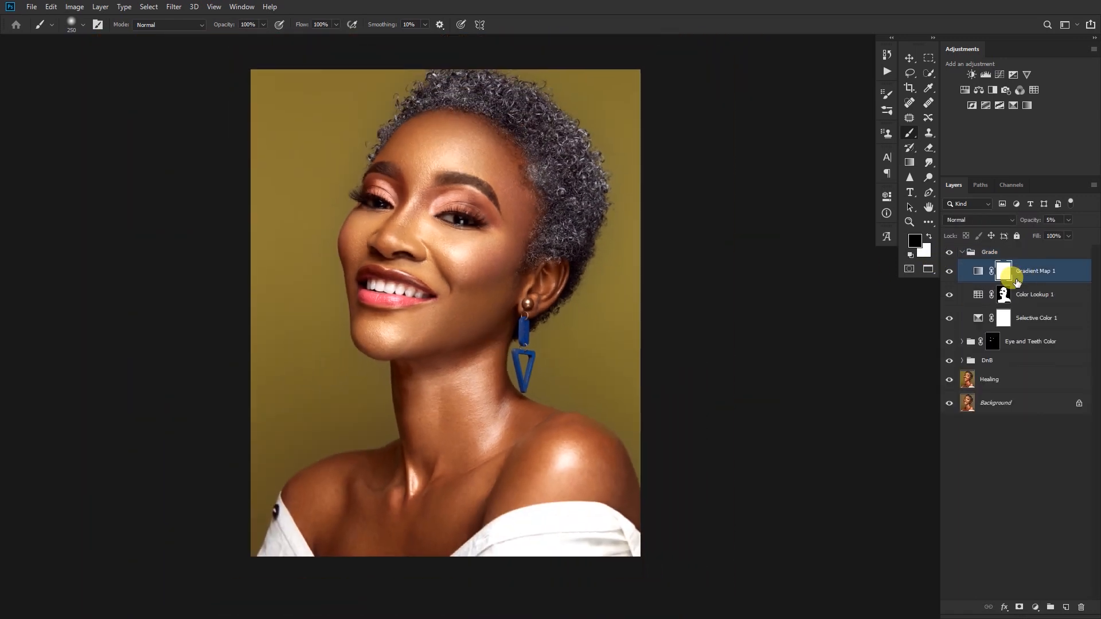
key("ctrl+shift+alt+n")
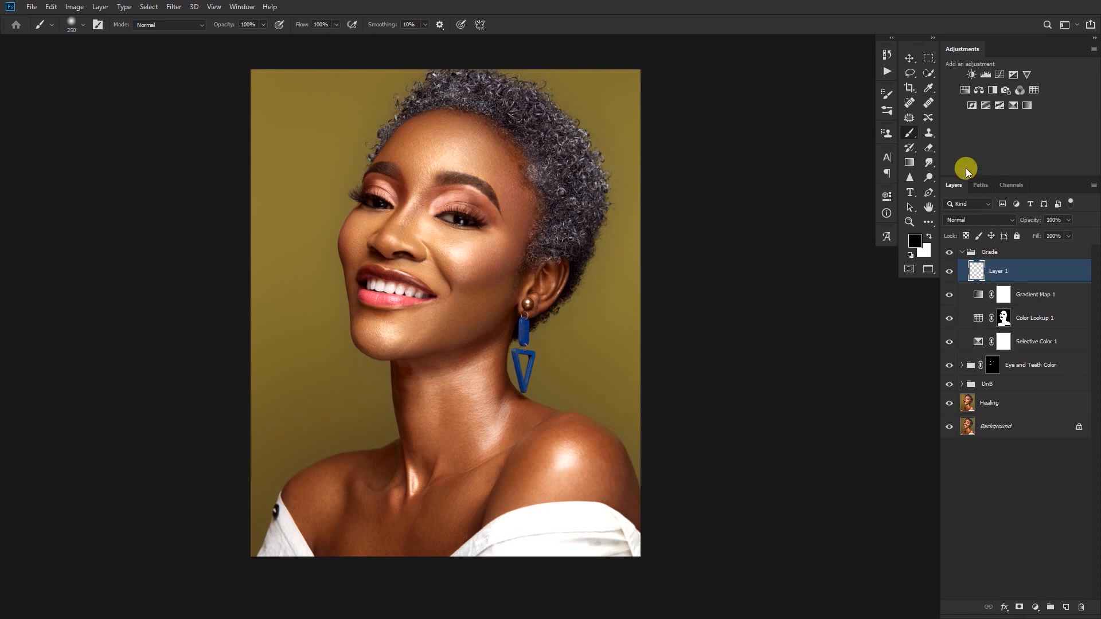
left_click(968, 221)
left_click(958, 485)
left_click(321, 24)
type("5")
Paint sampled skin color over the forehead and temple on the Color layer to even out the tone.
mouse_move(464, 278)
left_mouse_down()
mouse_move(481, 273)
mouse_move(521, 186)
left_mouse_up()
scroll(468, 295, "down", 2)
left_click(422, 161, "alt")
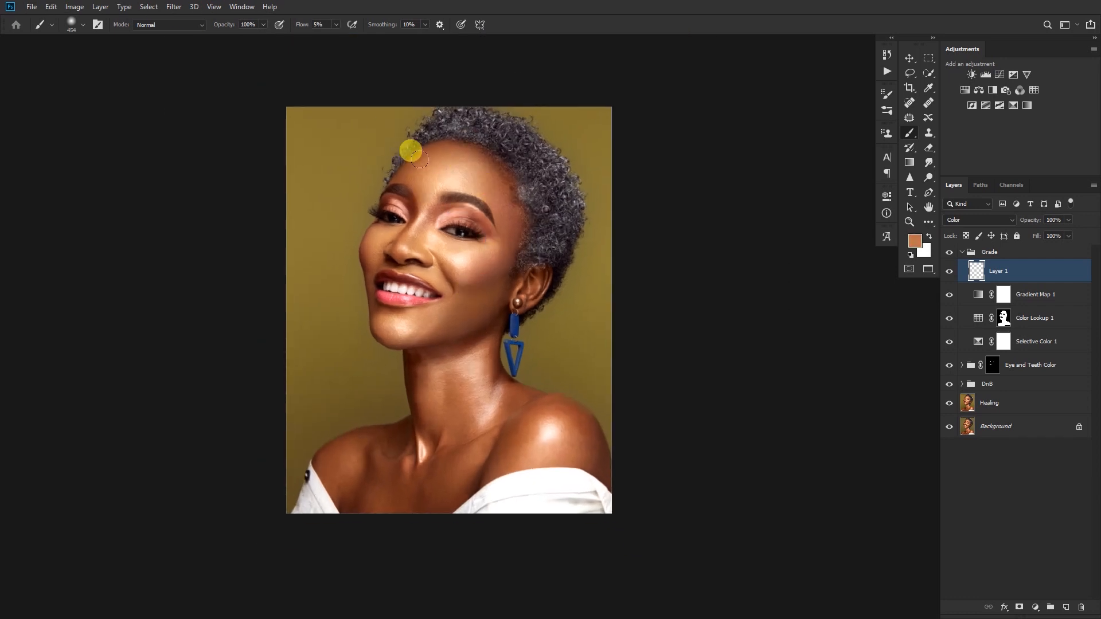
left_click_drag(508, 214, 498, 219)
left_click(497, 191, "alt")
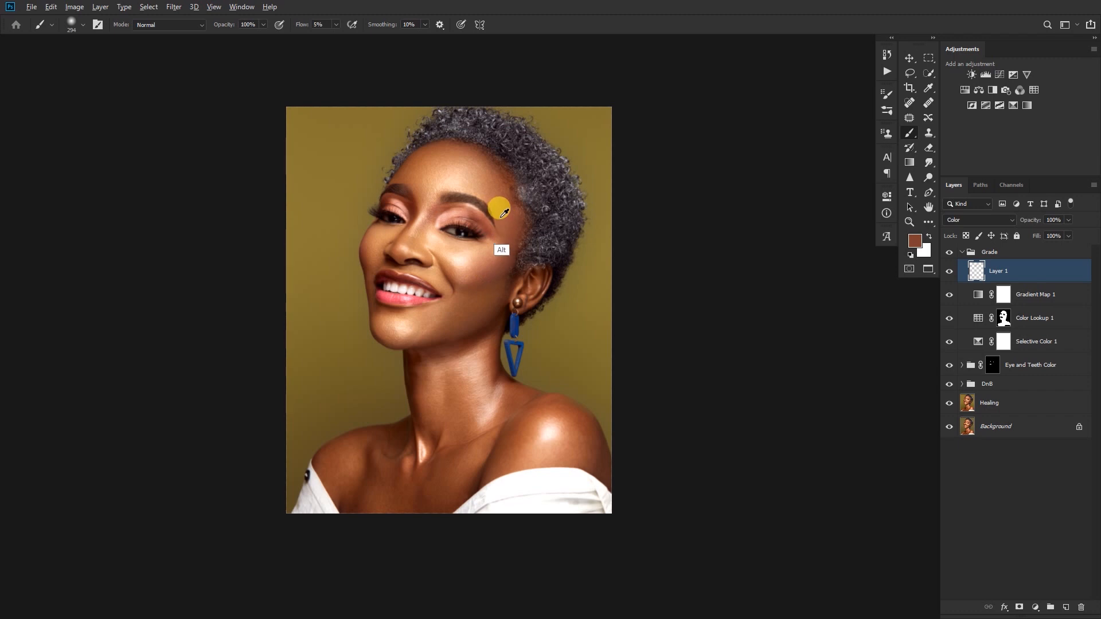
left_click(501, 245, "alt")
left_click(511, 238, "alt")
Blend sampled skin tones over the chin, cheeks and nose area on the Color layer.
left_click(386, 316, "alt")
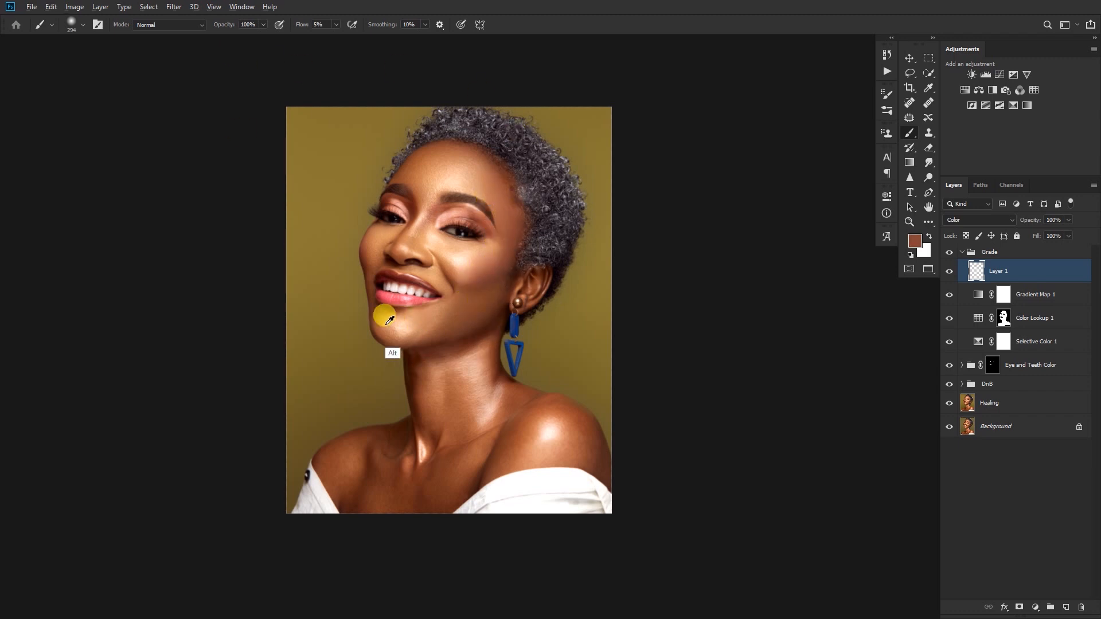
left_click(463, 316, "alt")
mouse_move(479, 300)
left_mouse_down()
mouse_move(458, 299)
mouse_move(467, 303)
left_mouse_up()
left_click(369, 255, "alt")
left_click_drag(410, 224, 428, 209)
left_click(479, 225, "alt")
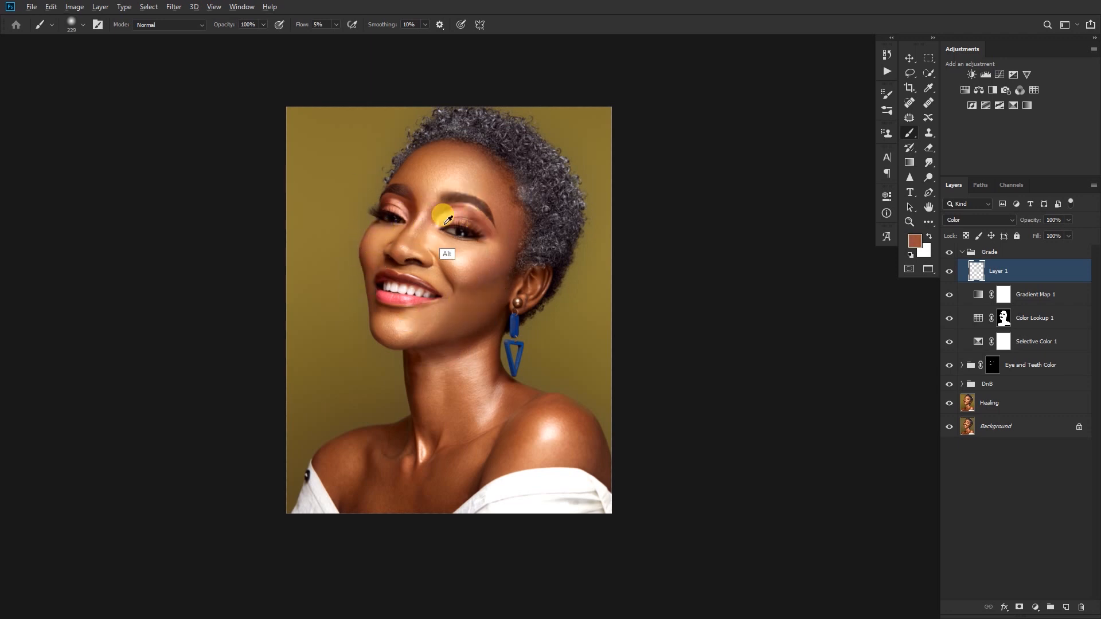
Paint sampled skin tones over the neck and shoulder on the Color layer.
left_click(401, 328, "alt")
left_click_drag(459, 380, 484, 390)
left_click(517, 440, "alt")
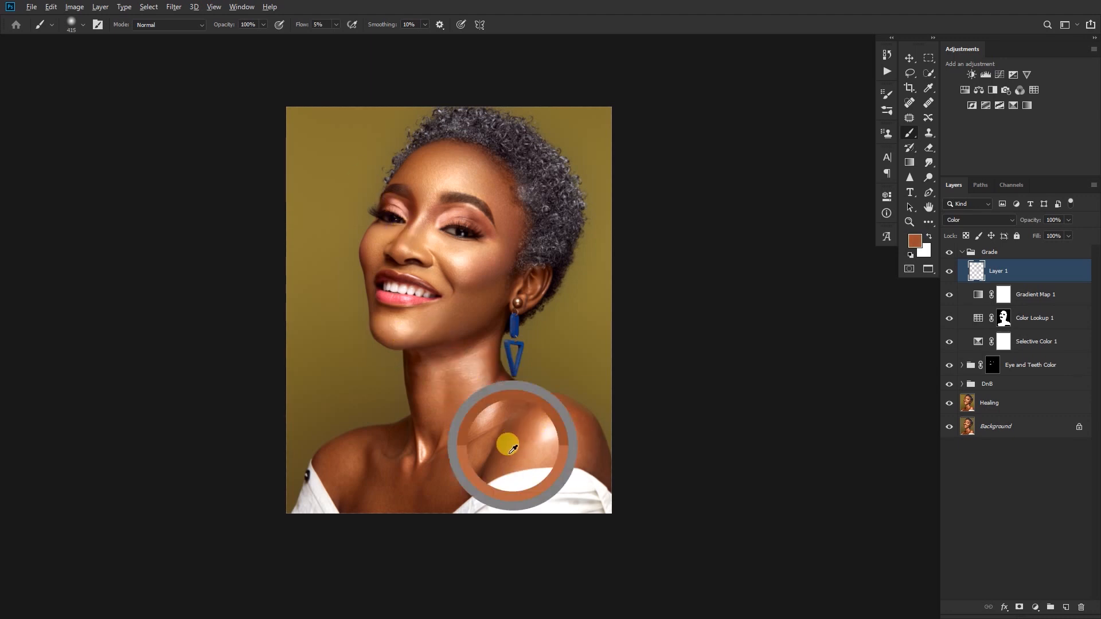
left_click_drag(525, 436, 550, 413)
Paint more sampled skin color on Layer 1, lower its opacity to about 51%, and collapse the Grade group.
scroll(396, 197, "up", 1)
left_click(442, 314, "alt")
mouse_move(442, 315)
left_mouse_down()
mouse_move(456, 341)
mouse_move(442, 335)
mouse_move(450, 315)
mouse_move(423, 284)
mouse_move(436, 268)
mouse_move(430, 246)
mouse_move(401, 277)
mouse_move(364, 255)
left_mouse_up()
key("ctrl+minus")
mouse_move(444, 314)
left_mouse_down()
mouse_move(432, 298)
mouse_move(905, 239)
mouse_move(450, 298)
mouse_move(462, 287)
mouse_move(436, 300)
mouse_move(408, 276)
left_mouse_up()
key("alt")
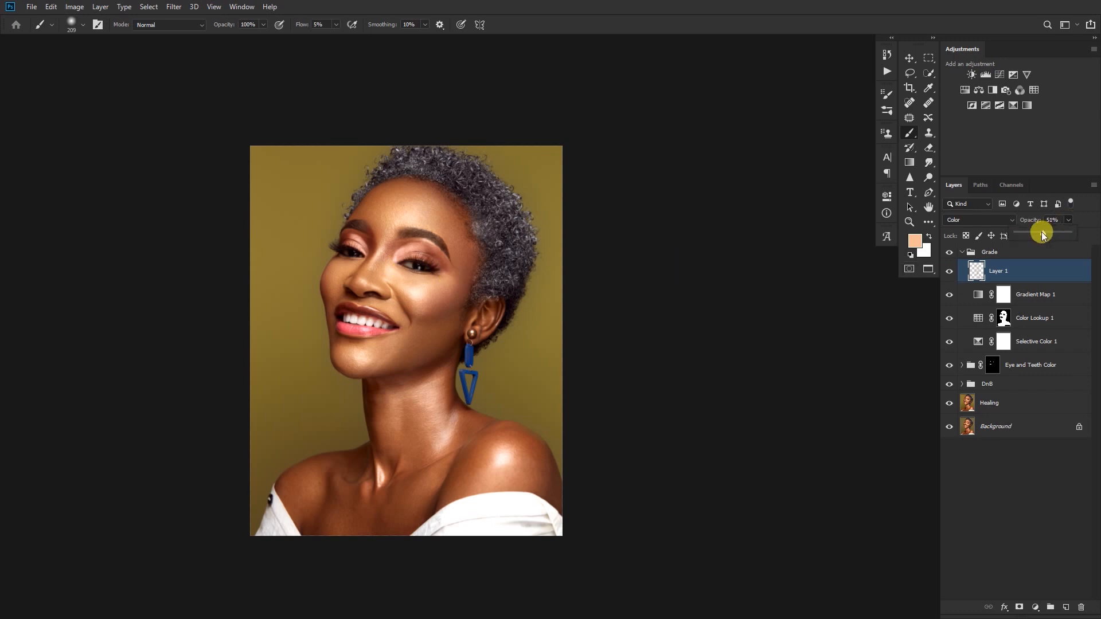
left_click(962, 253)
Add a new layer above the Grade group and fill it with 50% gray.
left_click(911, 255)
left_click_drag(418, 381, 438, 340)
left_click(888, 236)
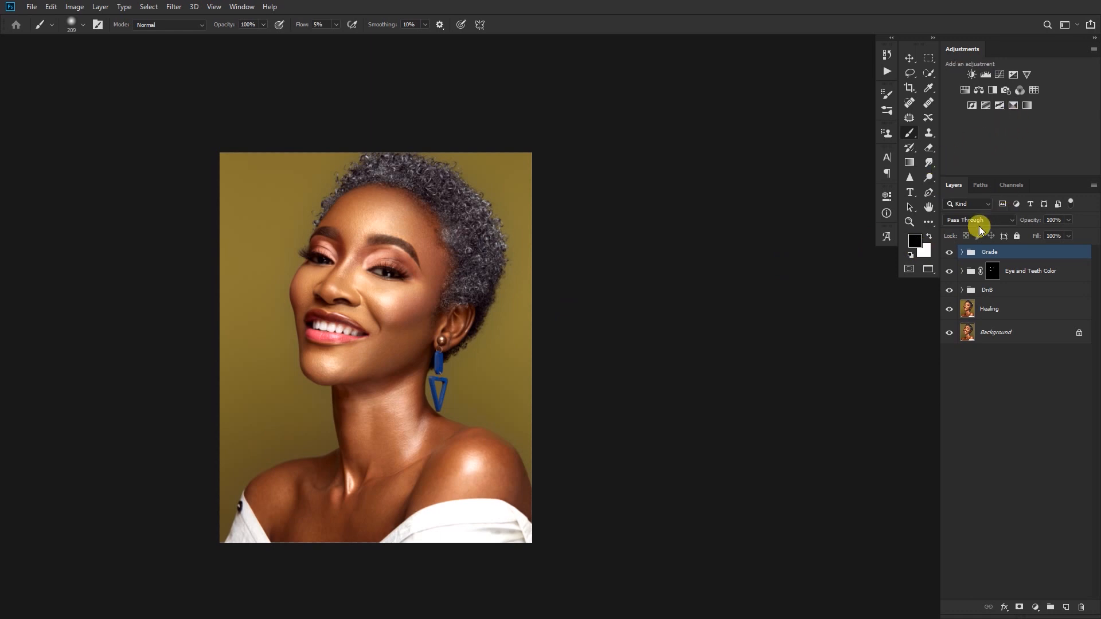
key("ctrl+shift+n")
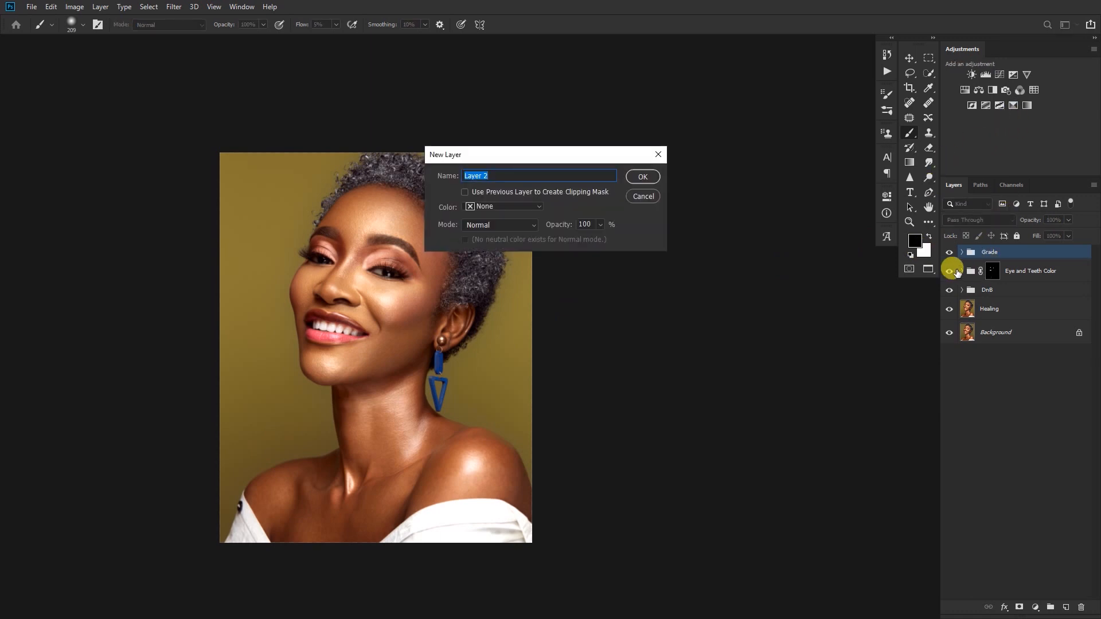
key("Return")
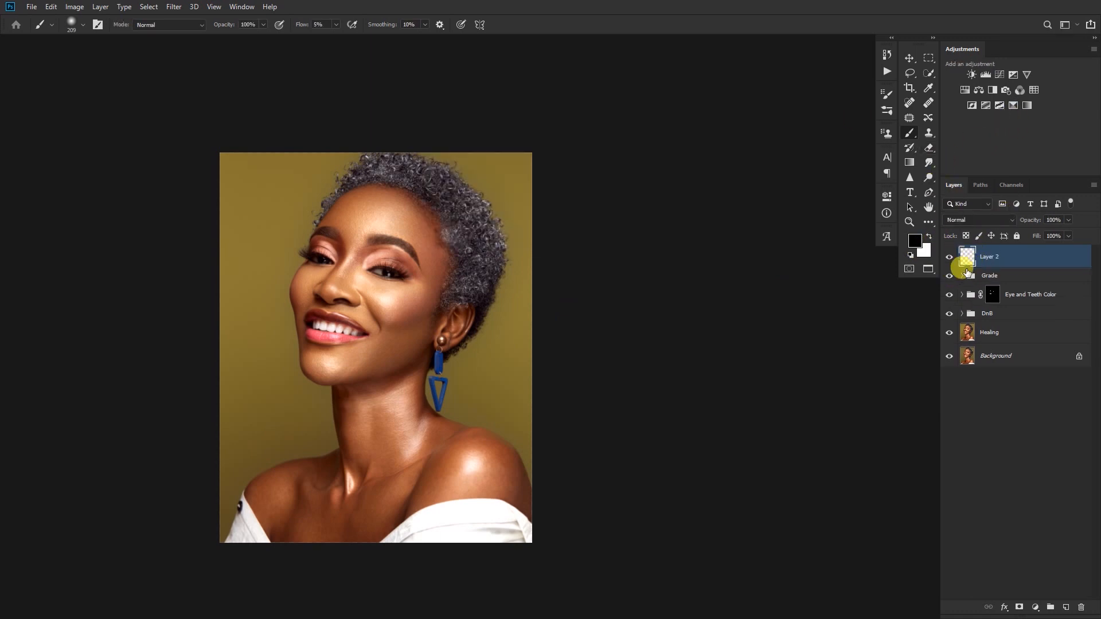
key("shift+F5")
left_click(766, 146)
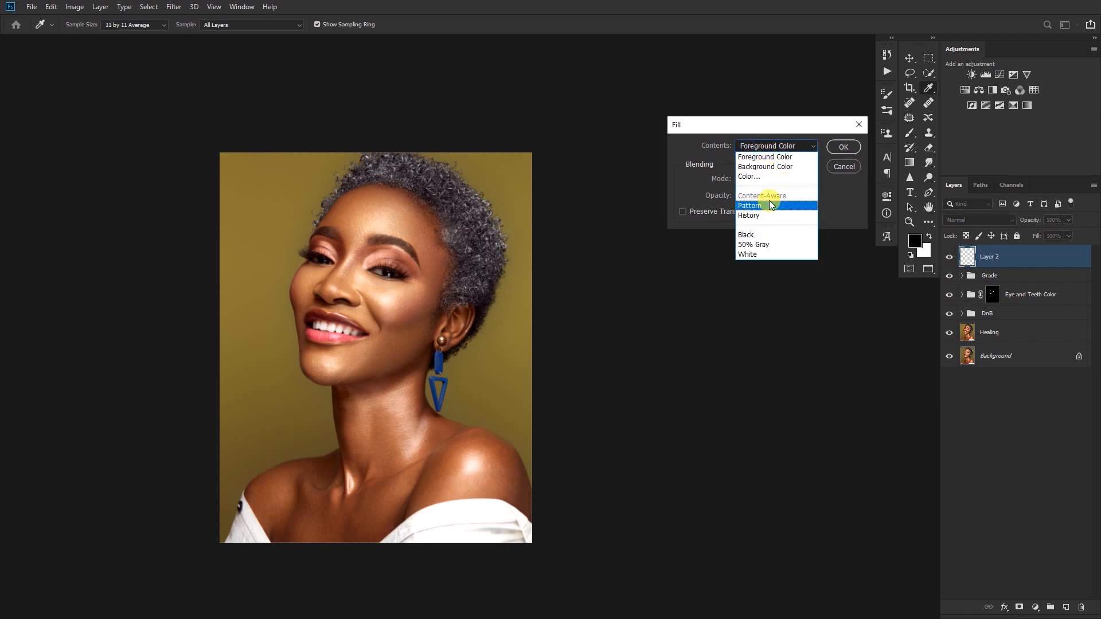
left_click(764, 249)
left_click(844, 147)
key("b")
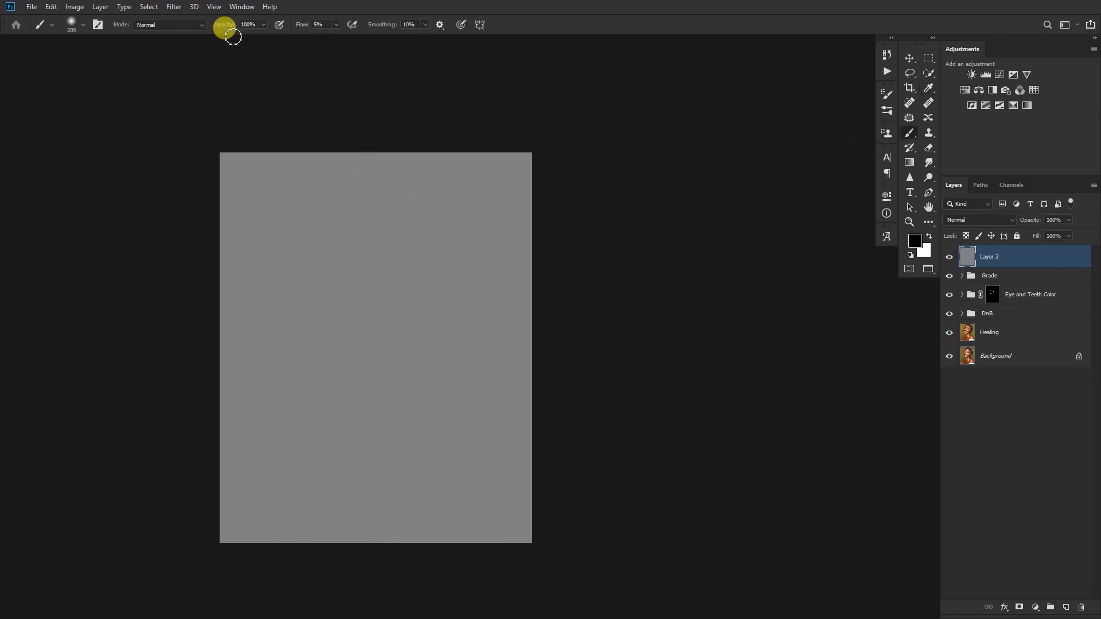
Apply Add Noise to the gray layer with an amount of 12.03%, Uniform distribution and Monochromatic on.
left_click(173, 7)
mouse_move(284, 171)
left_click(327, 170)
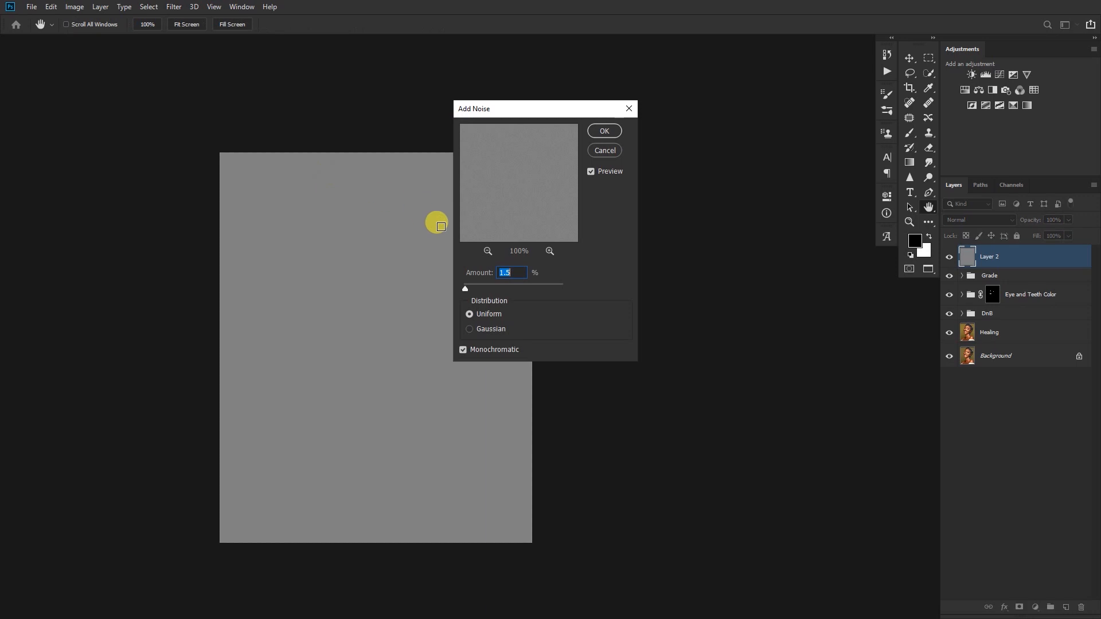
left_click_drag(504, 286, 484, 287)
left_click(604, 132)
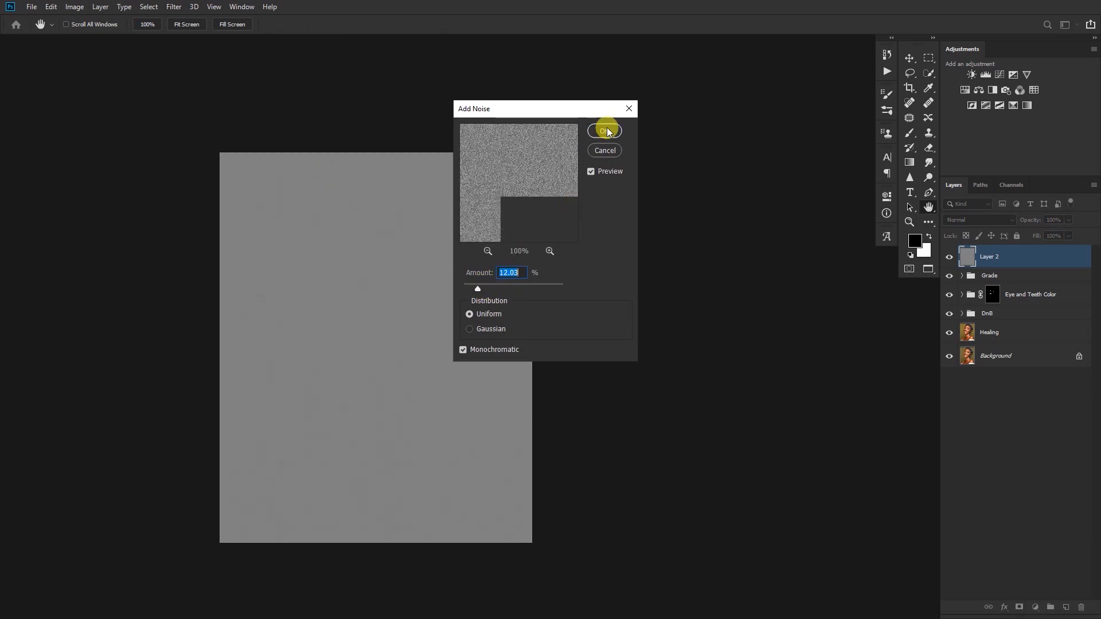
left_click(604, 131)
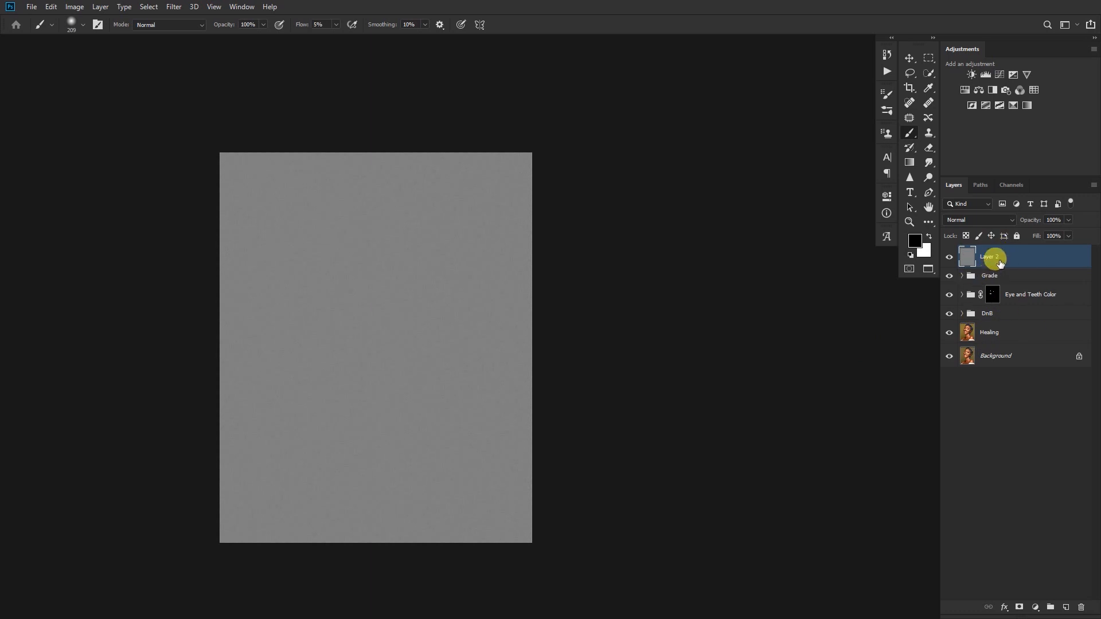
Set the noise layer's blend mode to Soft Light and check the grain on the face up close.
left_click(975, 223)
left_click(951, 357)
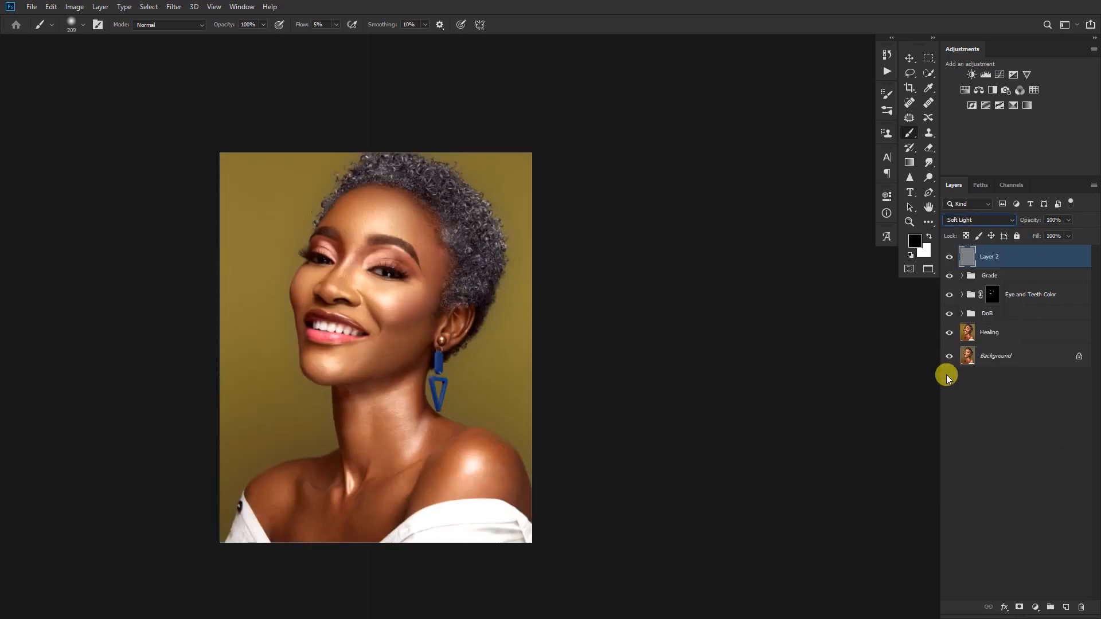
scroll(430, 344, "up", 5)
left_click(505, 345, "alt")
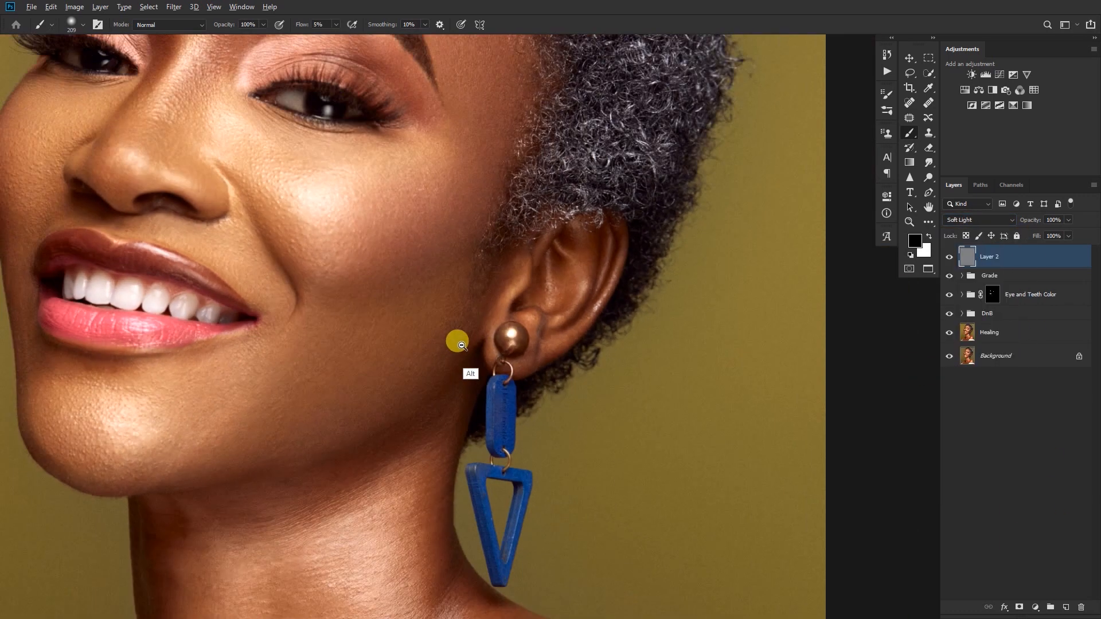
key("ctrl+0")
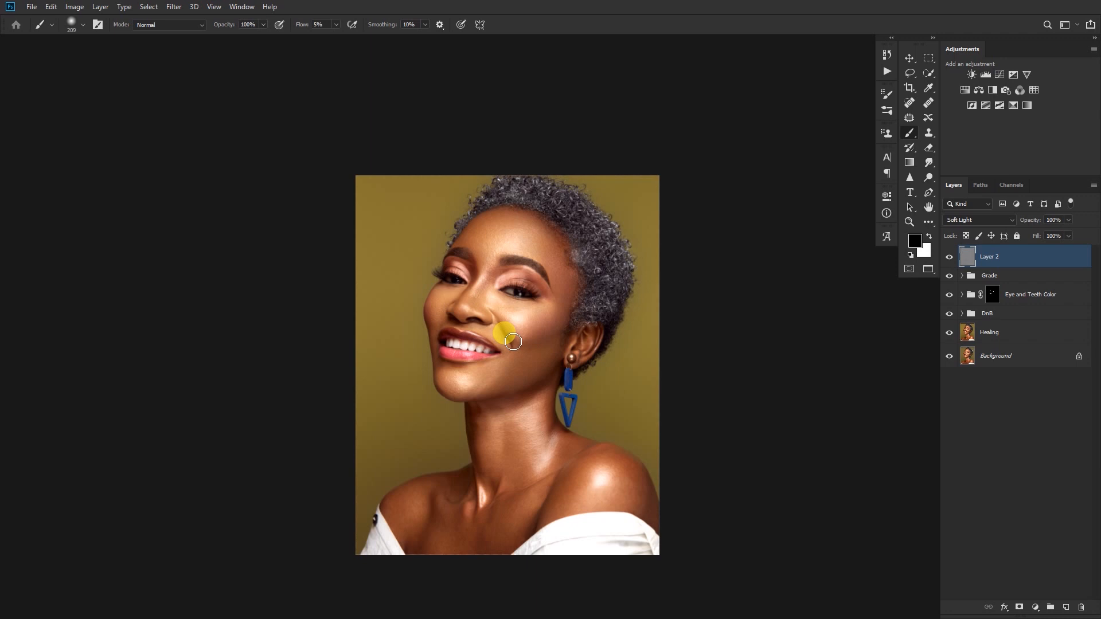
Stamp all visible layers into a new top layer, set it to Soft Light and desaturate it.
key("ctrl+shift+alt+e")
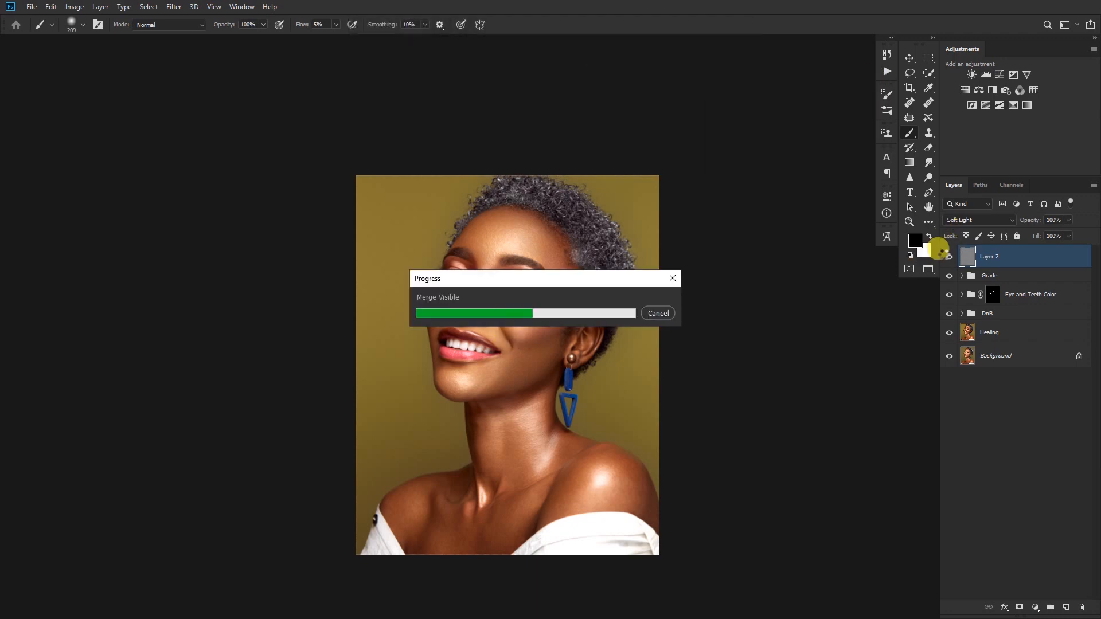
left_click(975, 220)
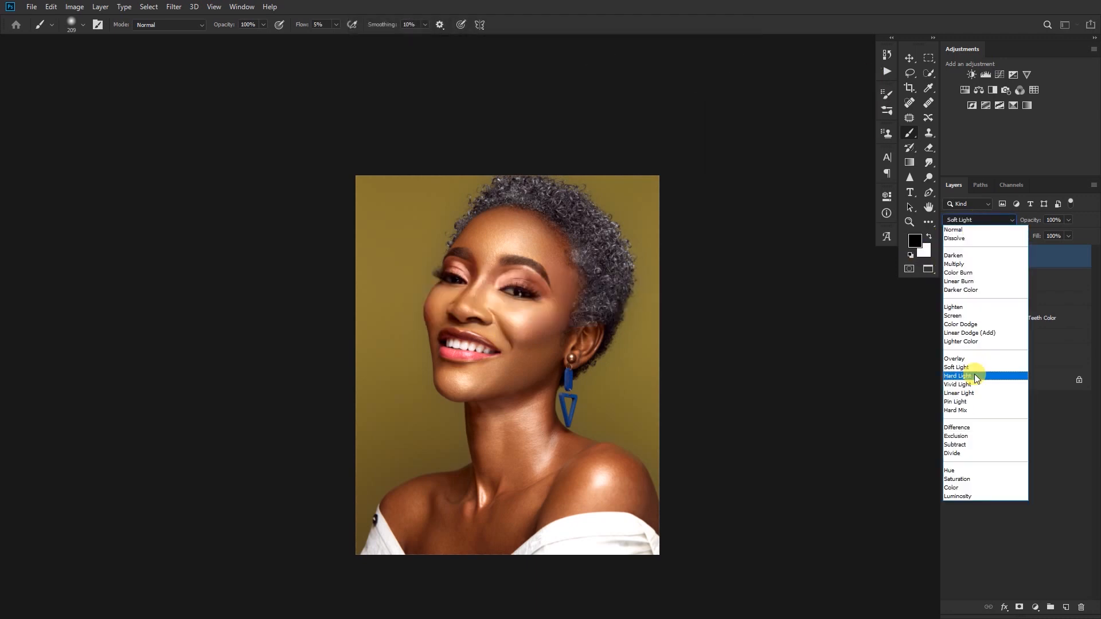
left_click(969, 370)
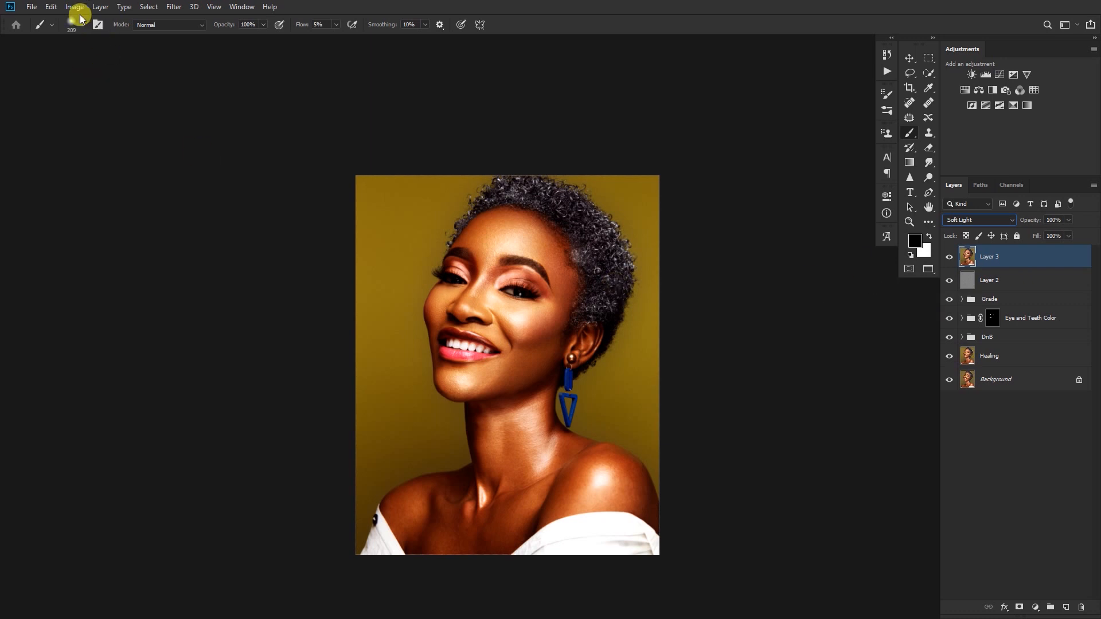
left_click(51, 6)
mouse_move(154, 37)
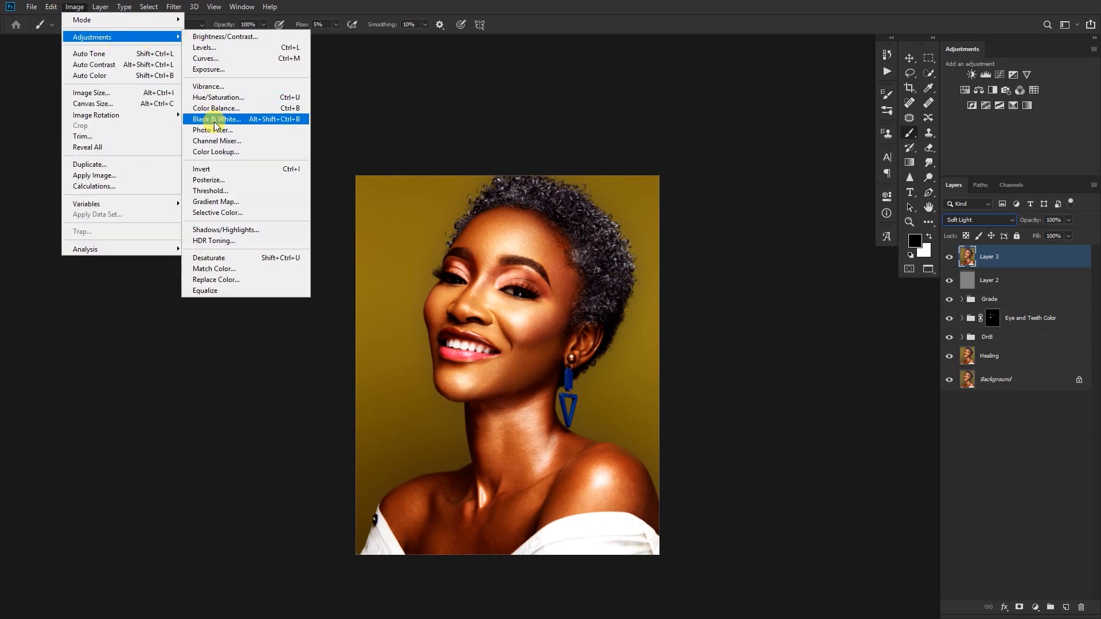
left_click(230, 258)
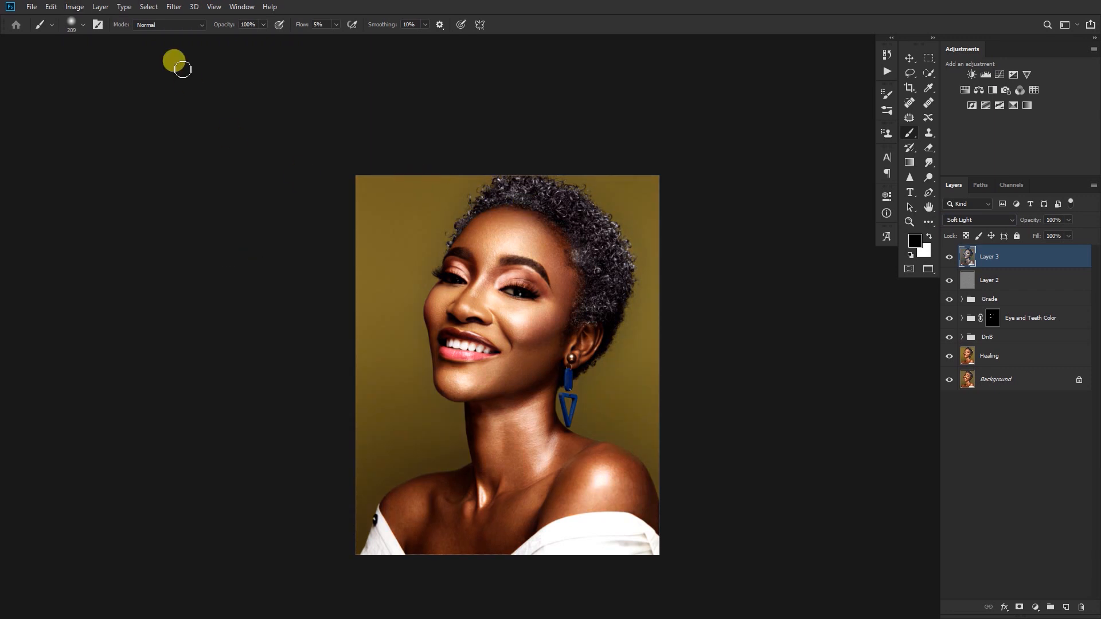
Apply the High Pass filter to the desaturated Layer 3 with a radius of 1.3 pixels.
left_click(76, 8)
mouse_move(143, 37)
left_click(243, 36)
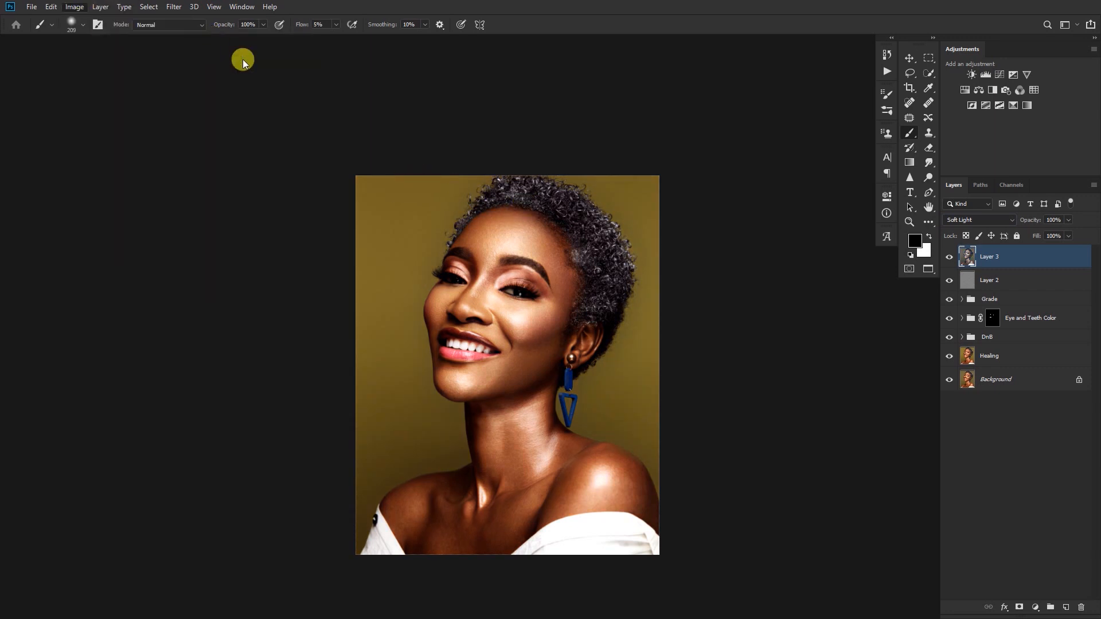
left_click(173, 7)
mouse_move(297, 240)
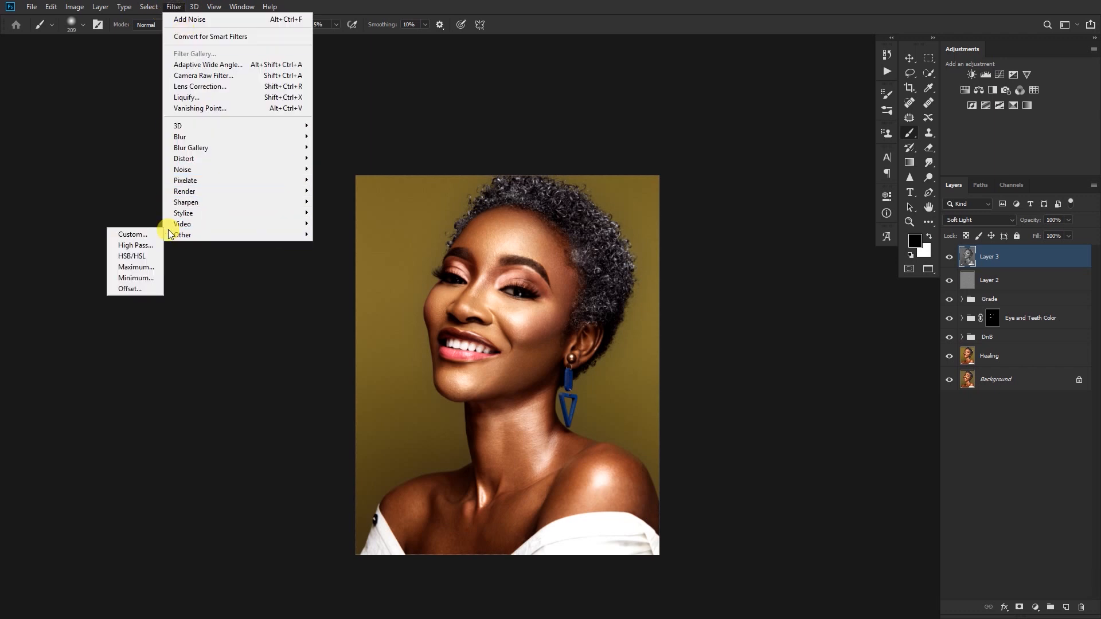
left_click(141, 241)
left_click_drag(529, 139, 661, 127)
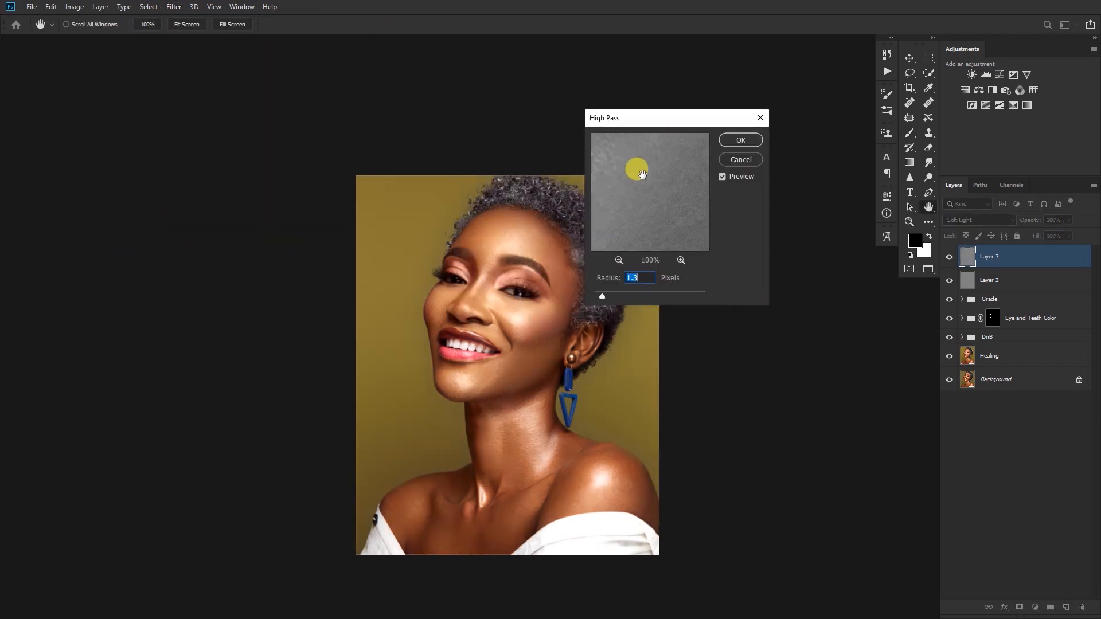
left_click(619, 260)
left_click_drag(670, 229, 649, 210)
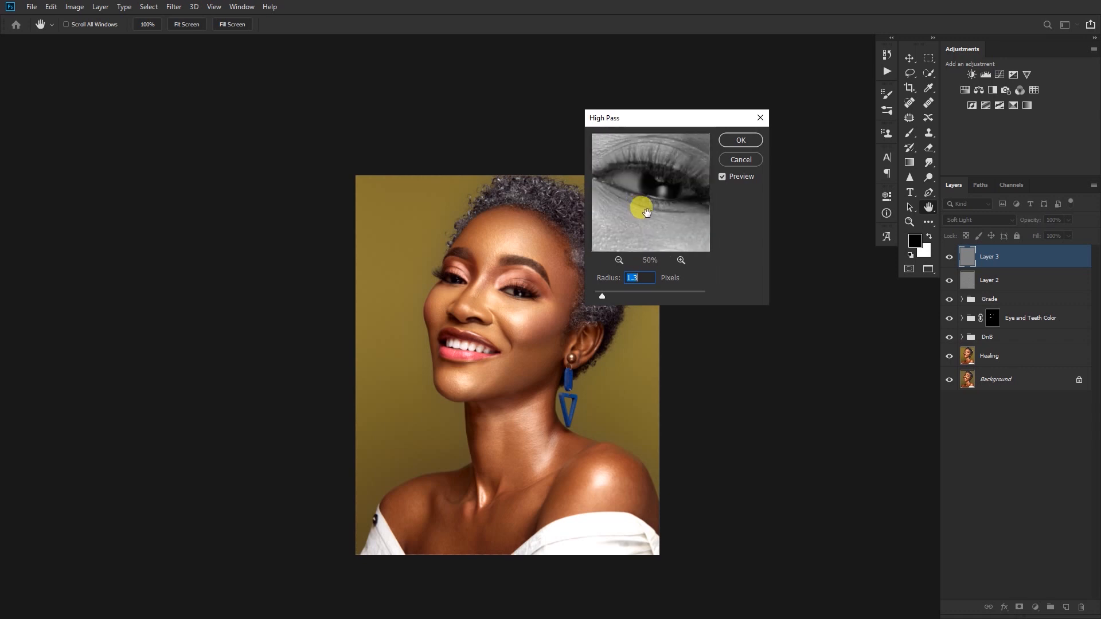
left_click(619, 260)
left_click(726, 161)
key("b")
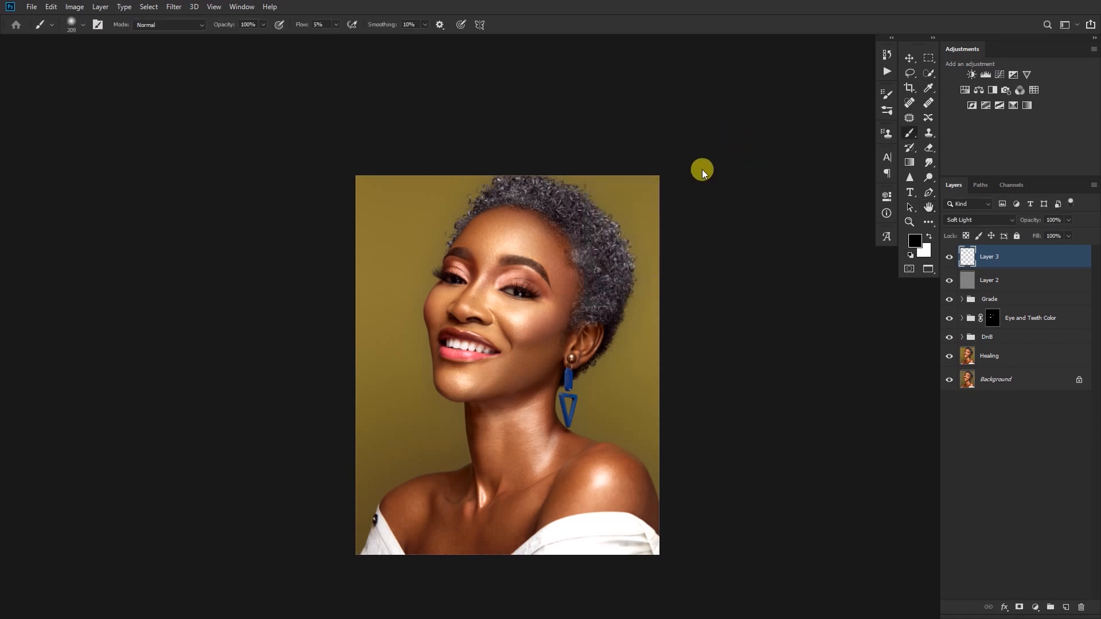
Check the sharpening around the eye and cheek and set Layer 3's opacity to 50%.
scroll(620, 310, "up", 3)
scroll(615, 307, "up", 2)
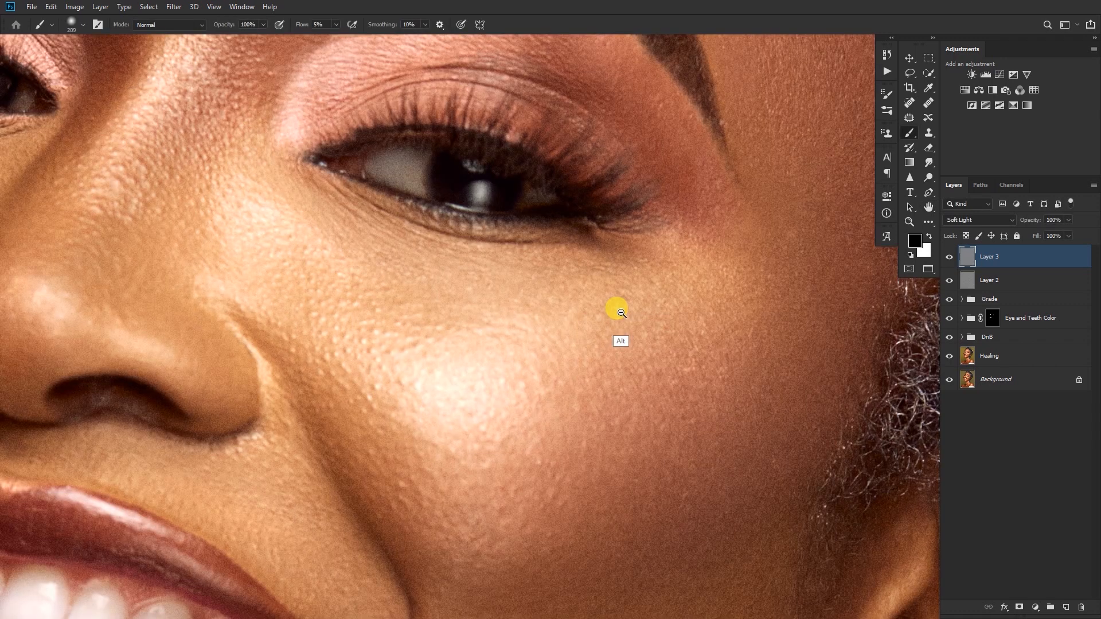
scroll(546, 330, "down", 5)
scroll(546, 330, "down", 3)
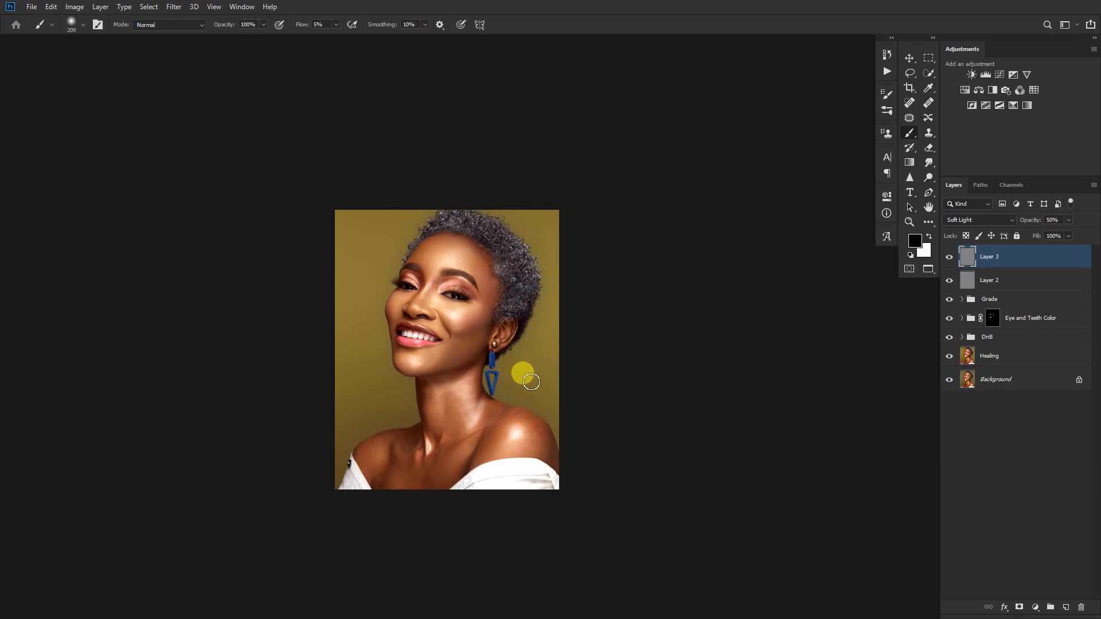
Switch to Capture One and show IMG_8552.CR2 side by side with the retouched IMG_8552.tif.
key("Tab")
key("Tab")
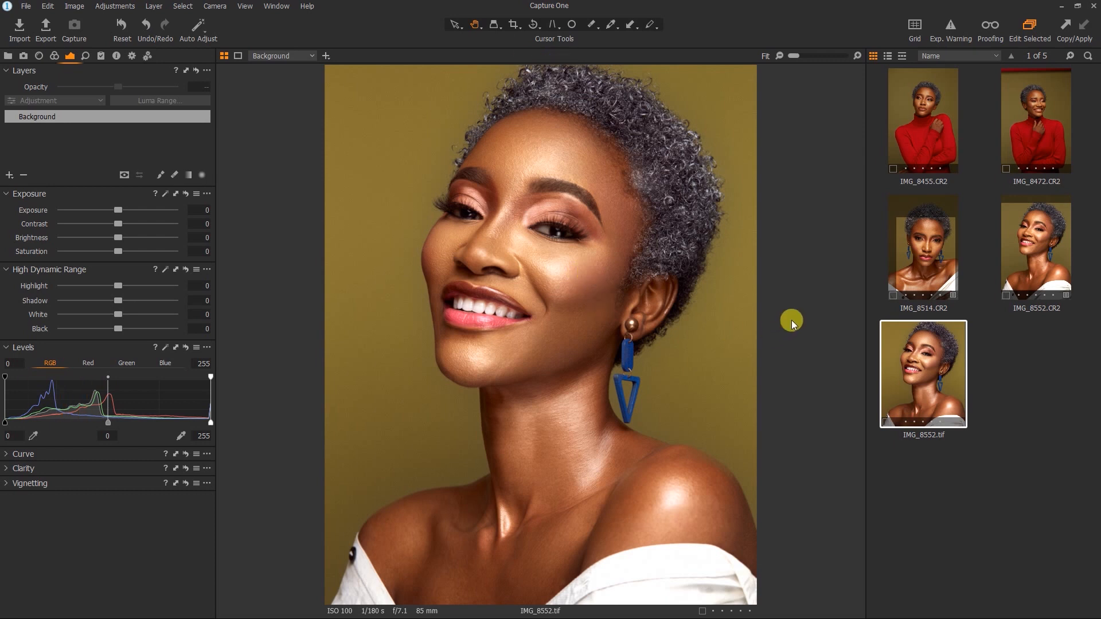
left_click(1036, 253, "ctrl")
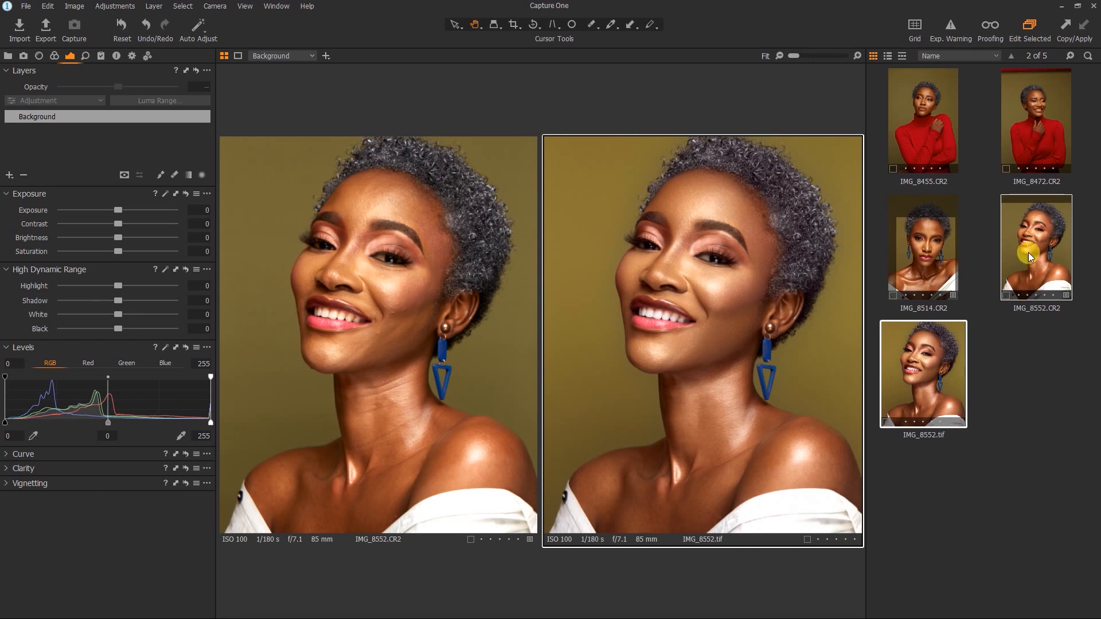
Create a new variant of IMG_8552.CR2 without the adjustments.
left_click(941, 259)
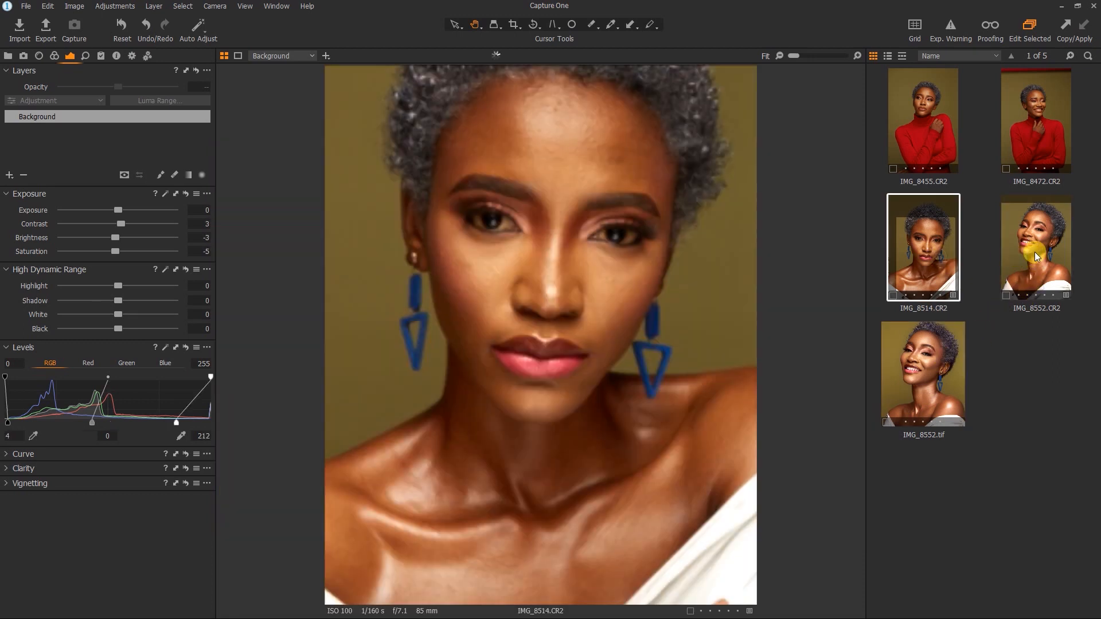
left_click(1035, 253)
right_click(1033, 264)
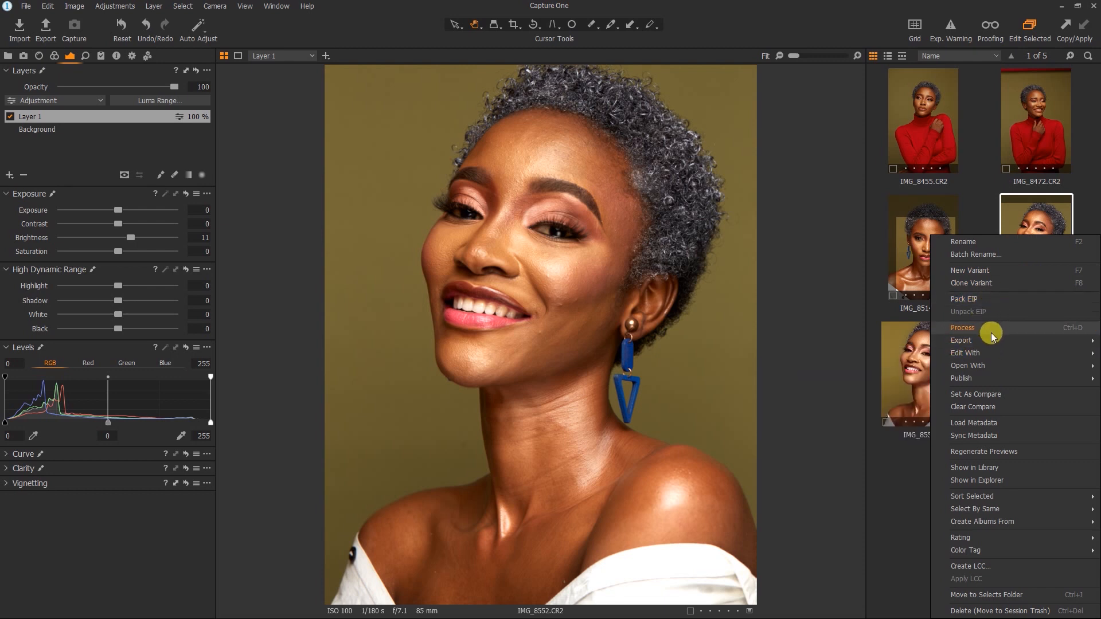
left_click(992, 271)
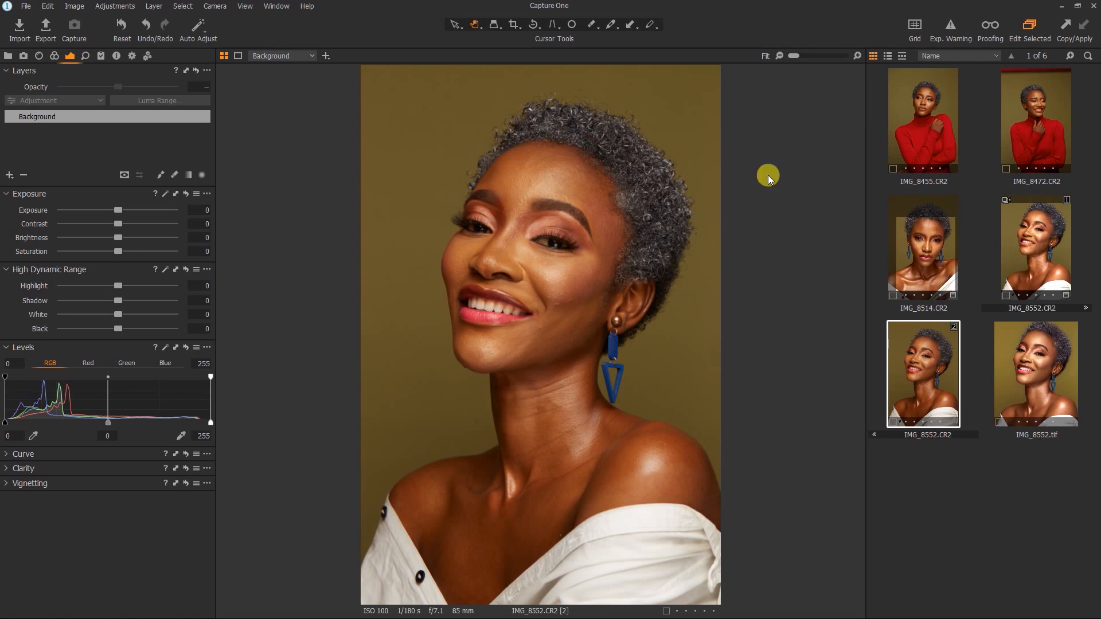
Crop the new variant to about 32 × 40 cm, matching the framing of the first IMG_8552.CR2 variant beside it.
left_click(514, 25)
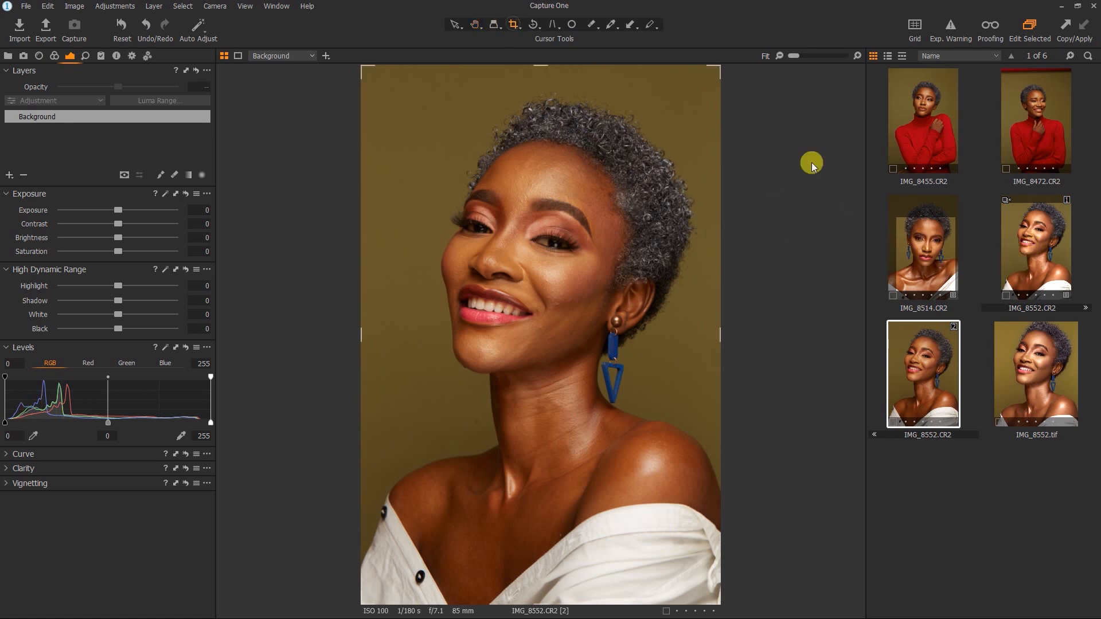
left_click(1030, 268, "ctrl")
left_click(560, 120)
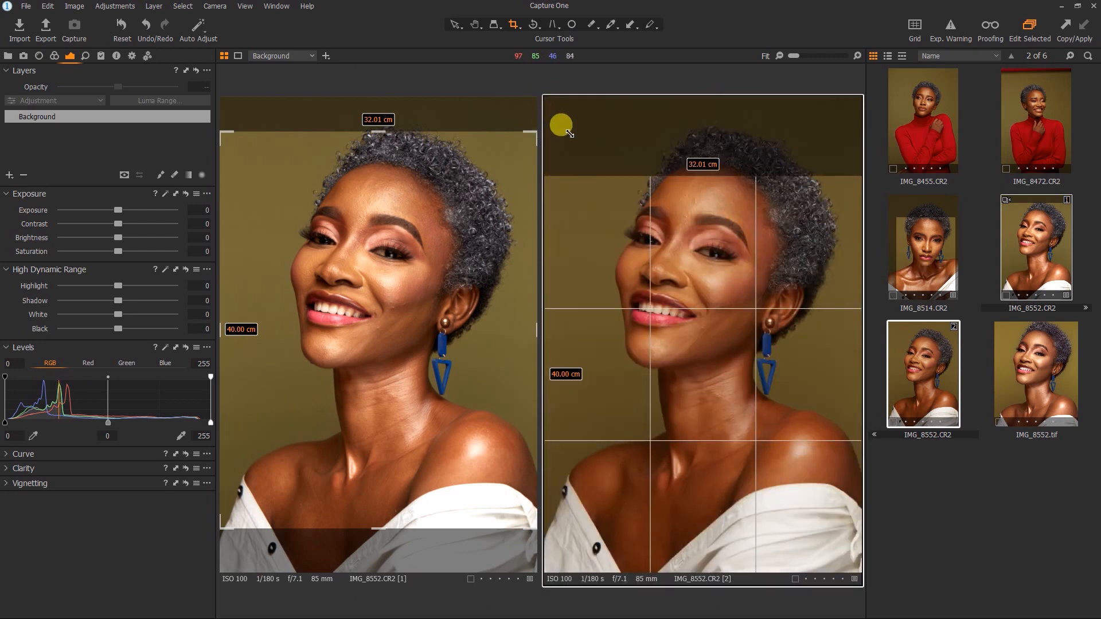
mouse_move(669, 229)
left_mouse_down()
mouse_move(681, 251)
mouse_move(666, 241)
left_mouse_up()
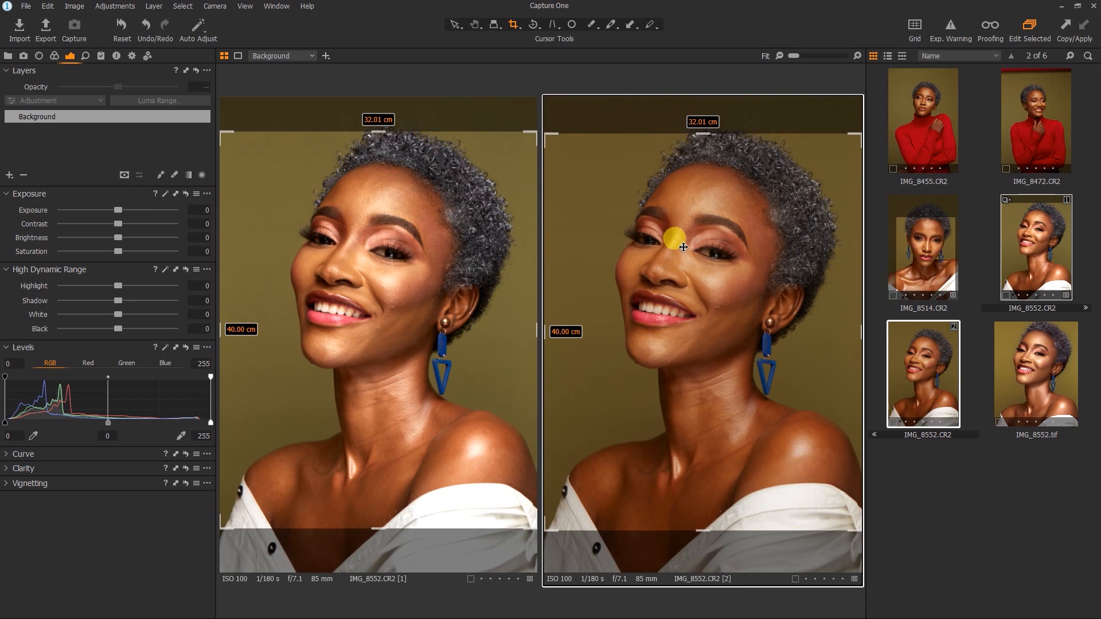
left_click(476, 26)
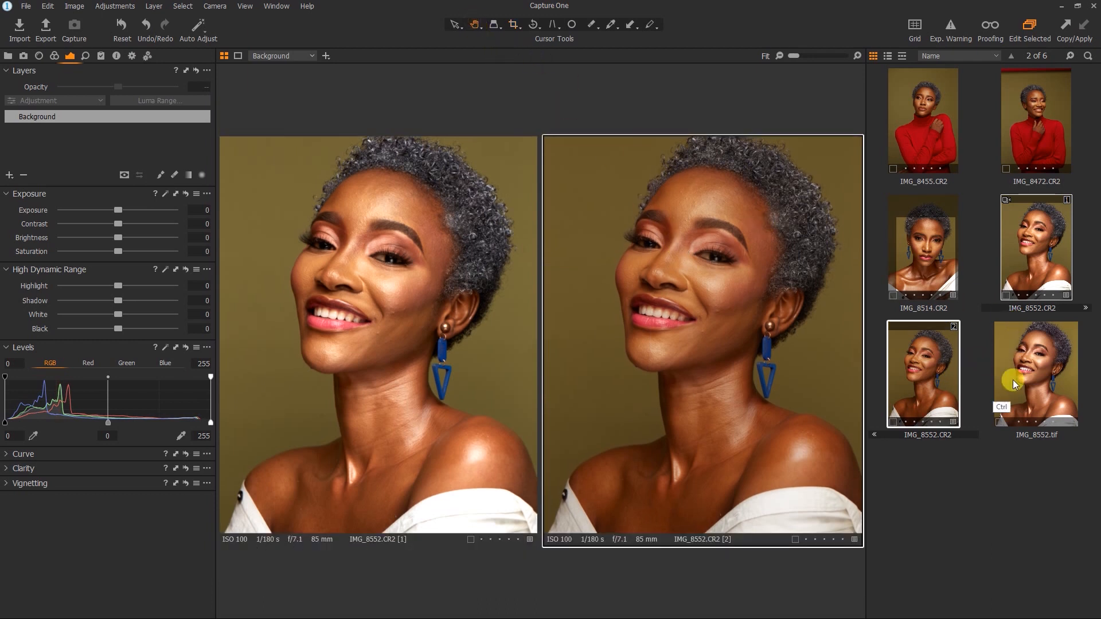
Add IMG_8552.tif to the comparison, hide the thumbnail browser and select the retouched version.
left_click(1029, 373, "ctrl")
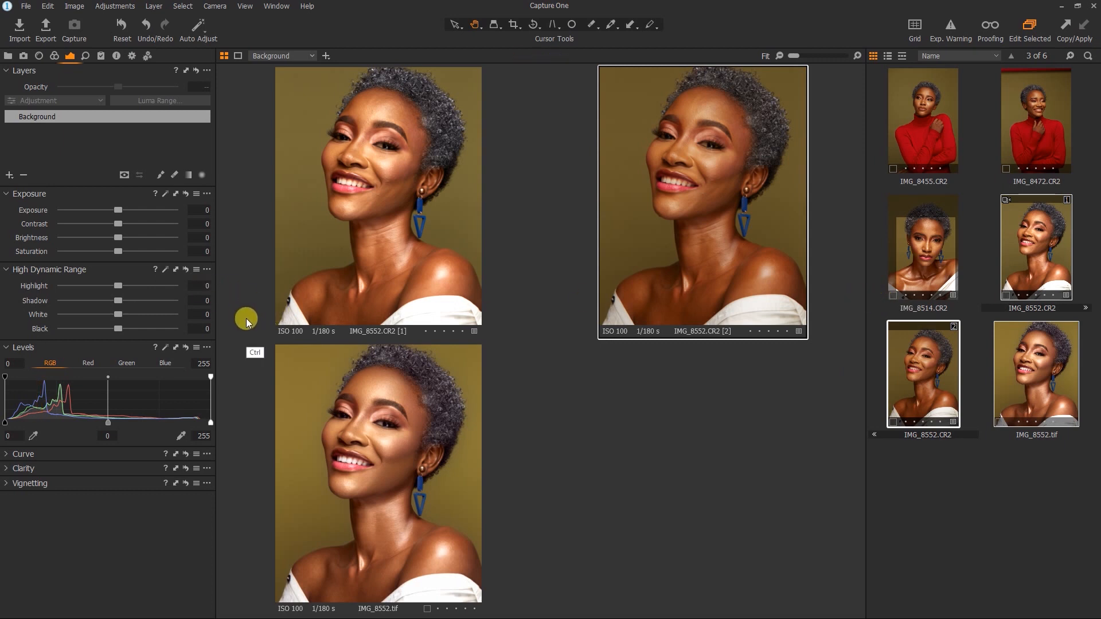
key("ctrl+b")
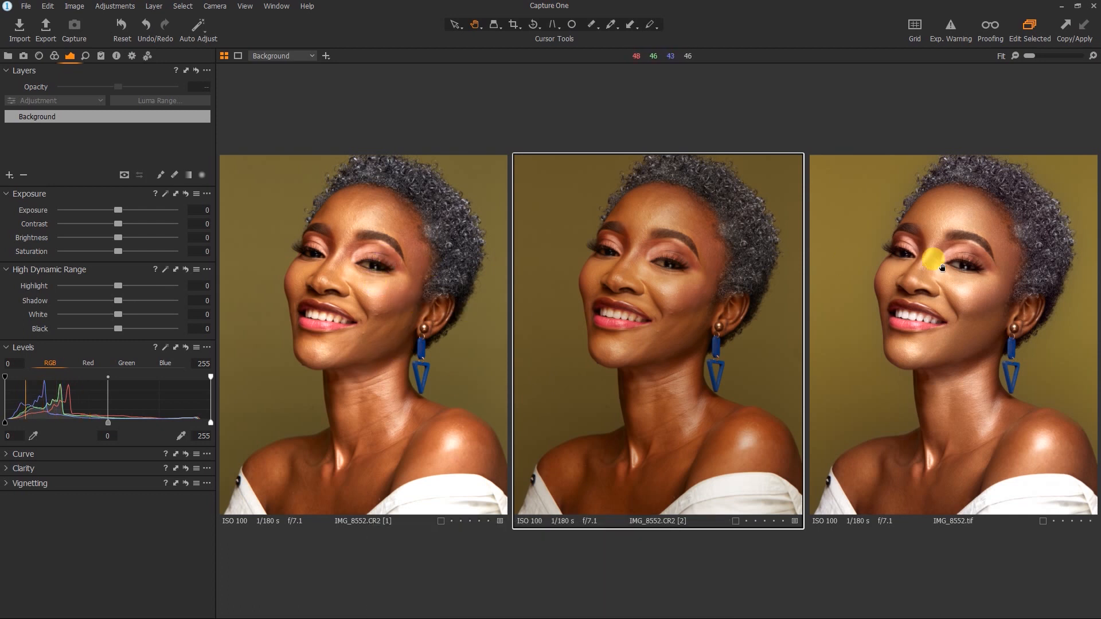
left_click(941, 334)
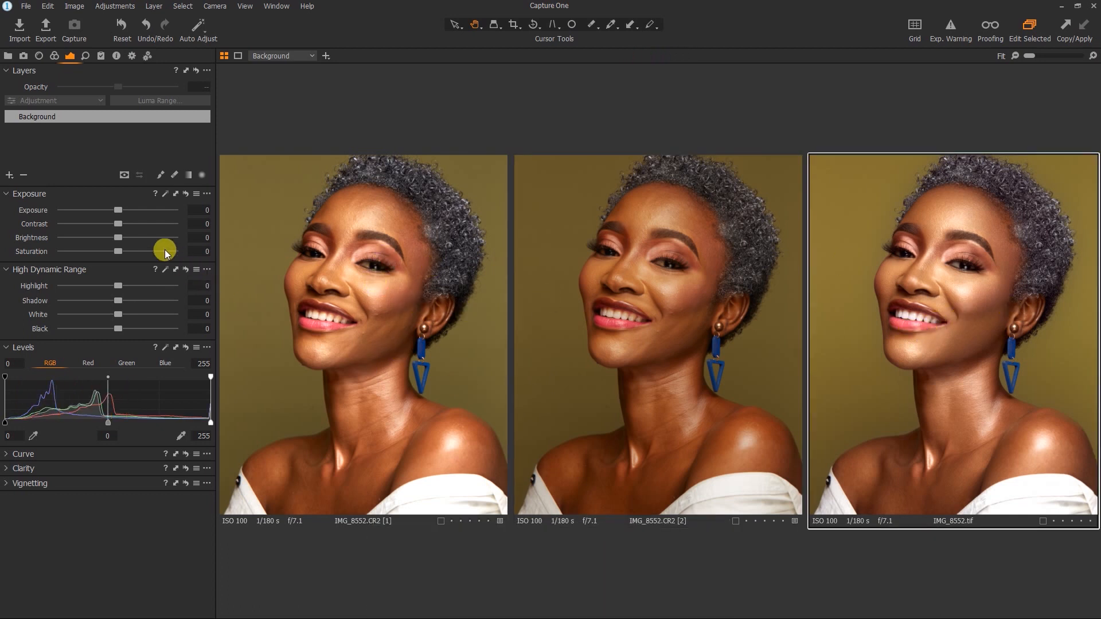
Fine-tune the retouched IMG_8552.tif with a Levels input white point of 252, brightness of -8 and saturation of 3.
left_click_drag(212, 423, 210, 422)
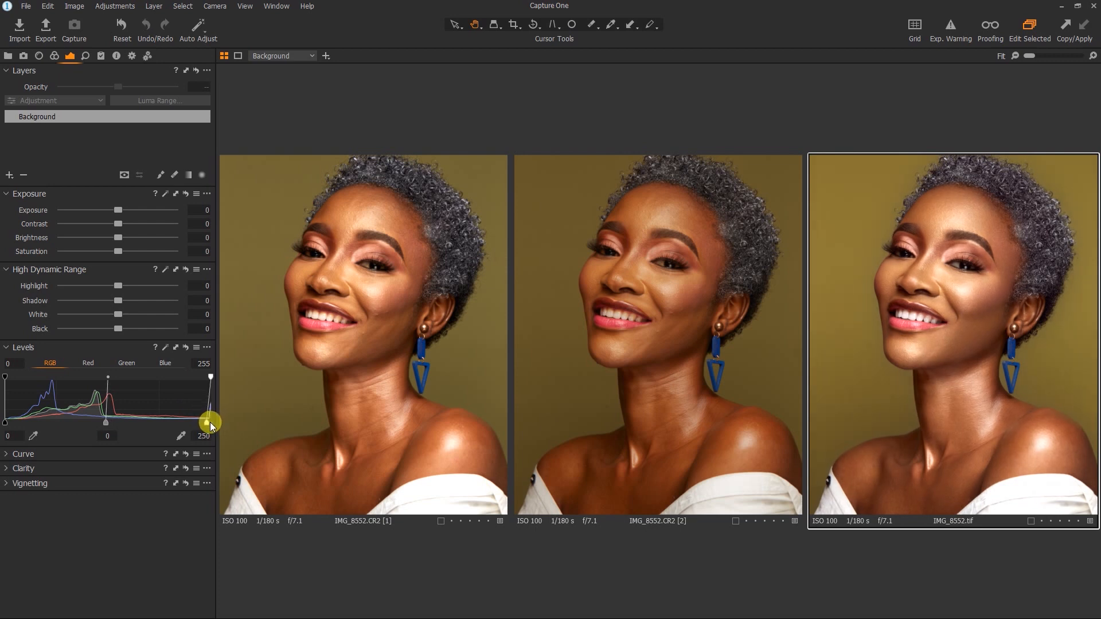
left_click_drag(210, 422, 212, 422)
left_click_drag(118, 239, 107, 245)
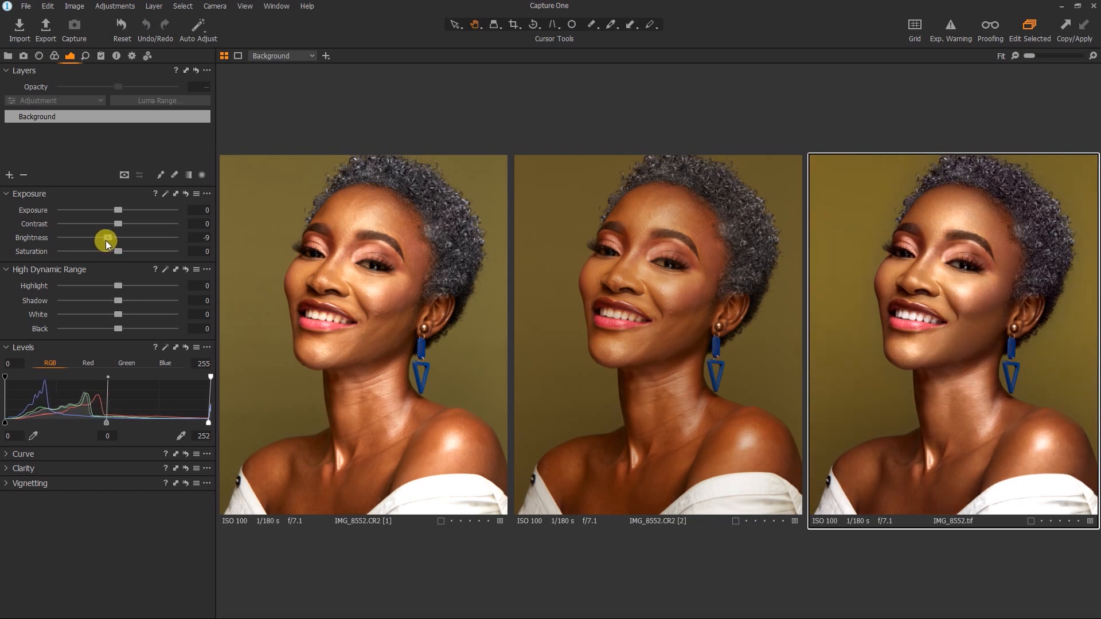
left_click(115, 254)
left_click_drag(120, 252, 121, 253)
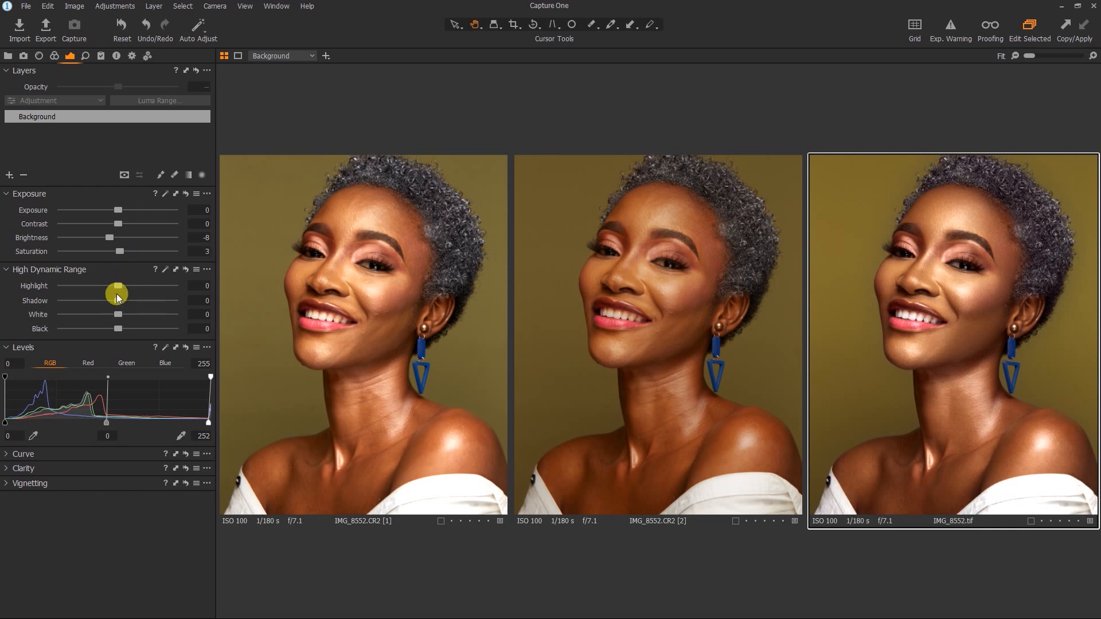
Swap the adjustment tools for the thumbnail browser and open the variant export settings for IMG_8552.tif alone.
key("ctrl+t")
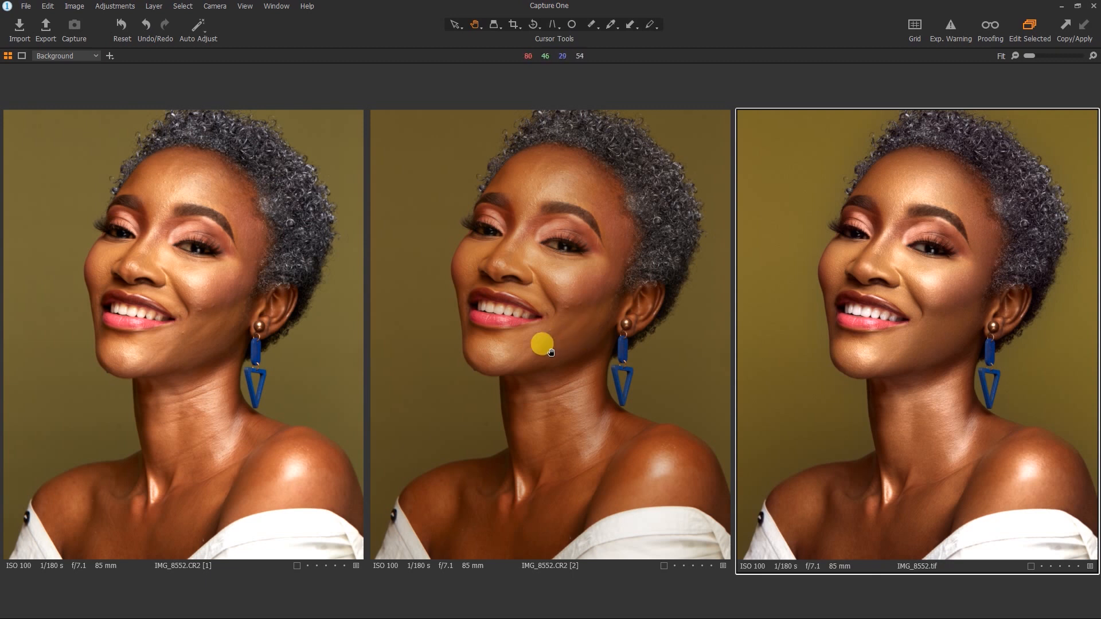
key("ctrl+b")
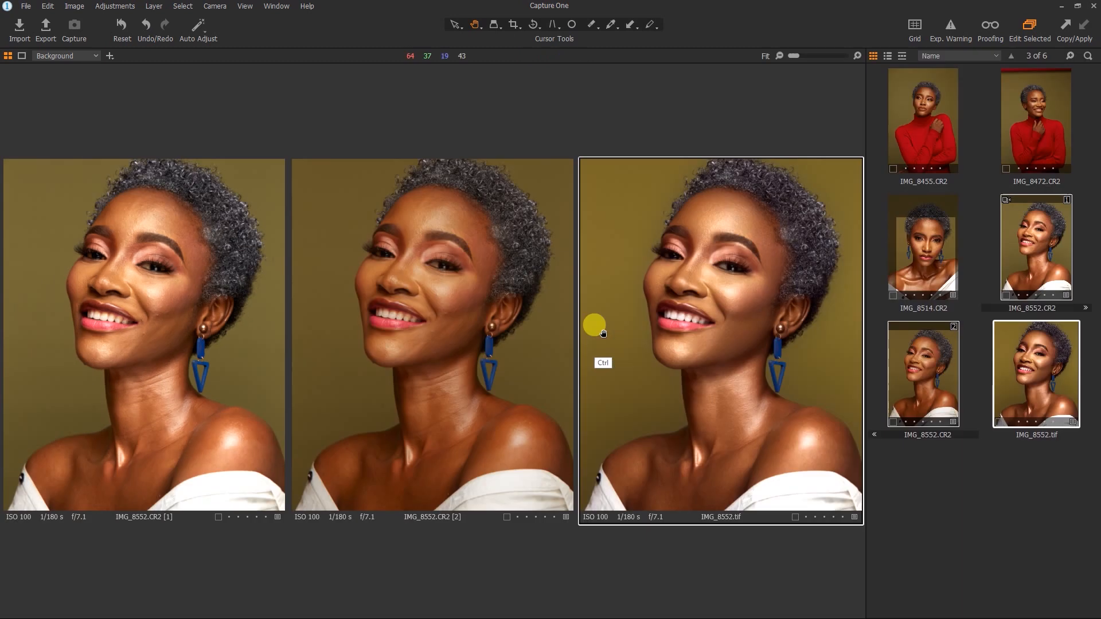
left_click(1006, 462)
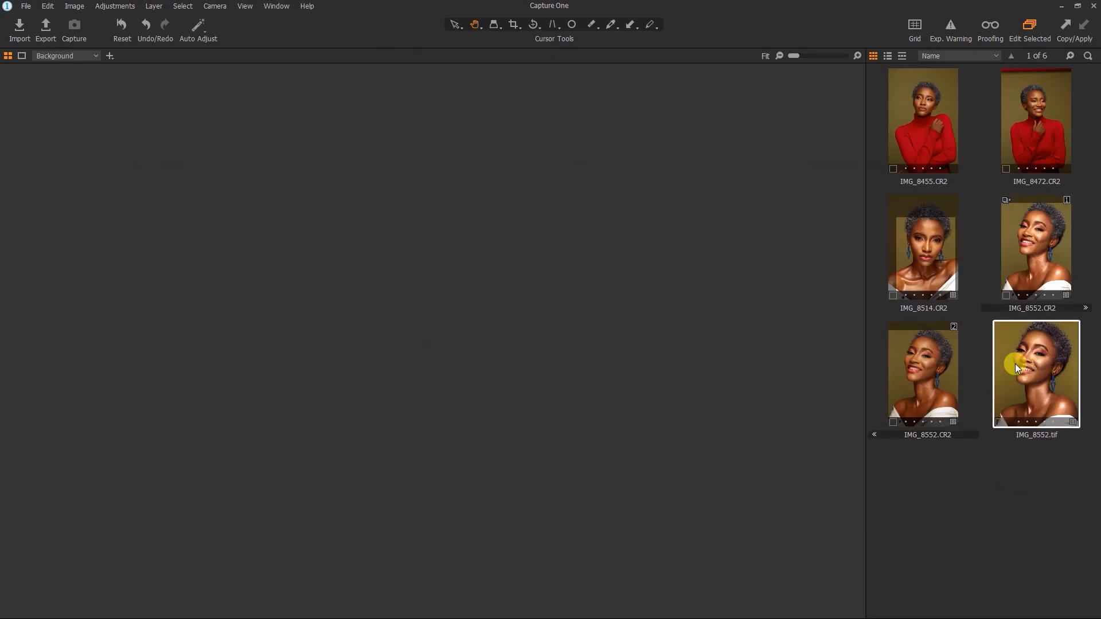
right_click(1015, 364)
mouse_move(971, 340)
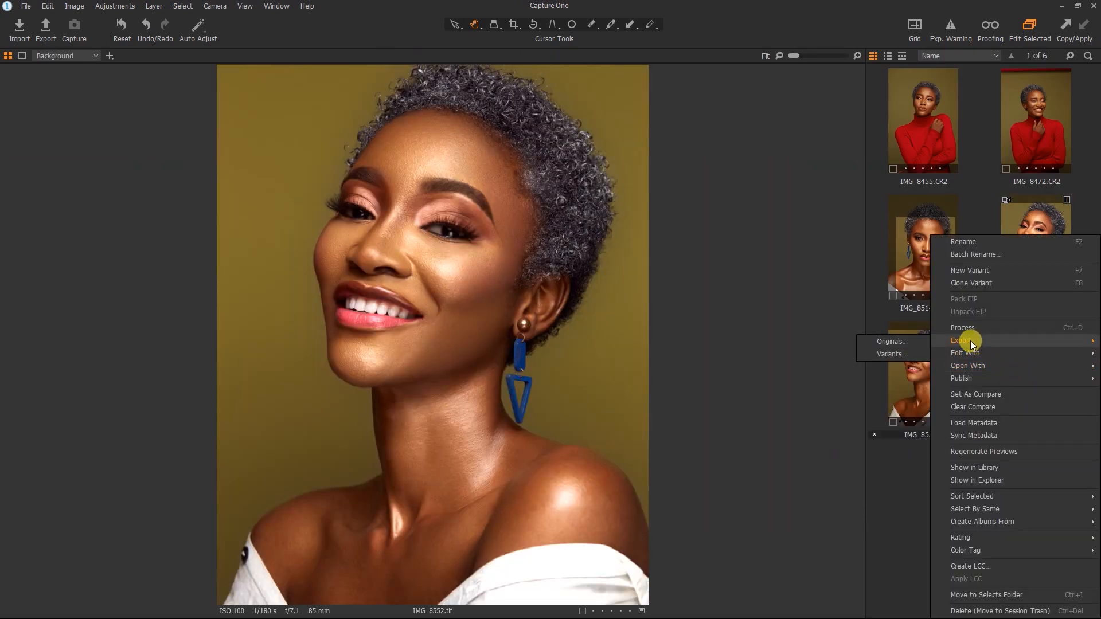
left_click(902, 353)
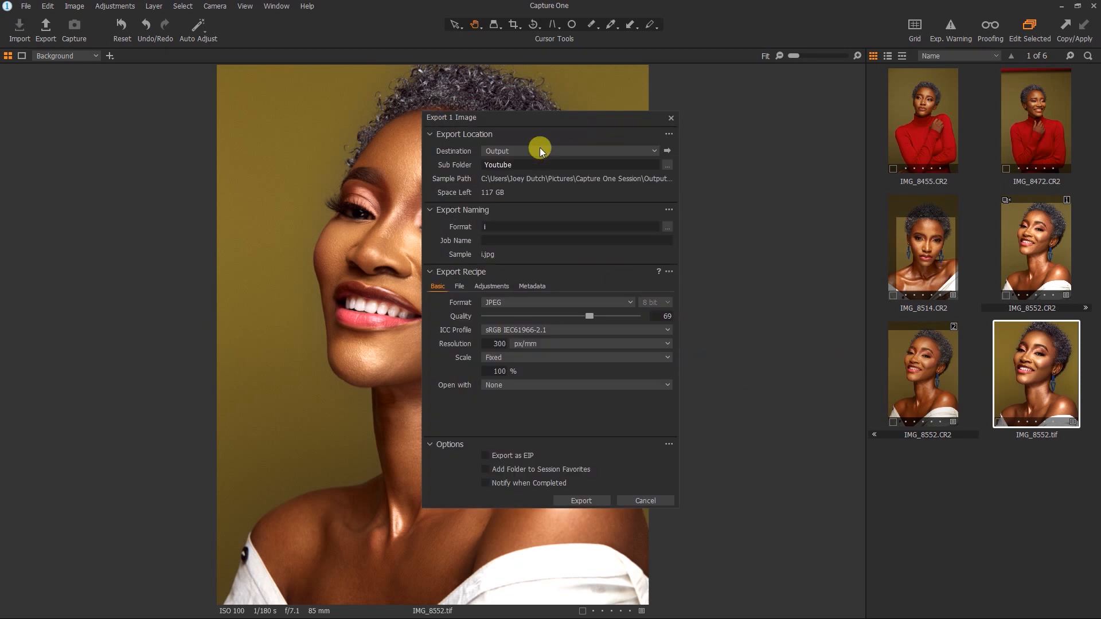
Export the image as a JPEG named KingEdit at quality 70 to the Youtube sub folder of the output location.
left_click_drag(542, 119, 732, 130)
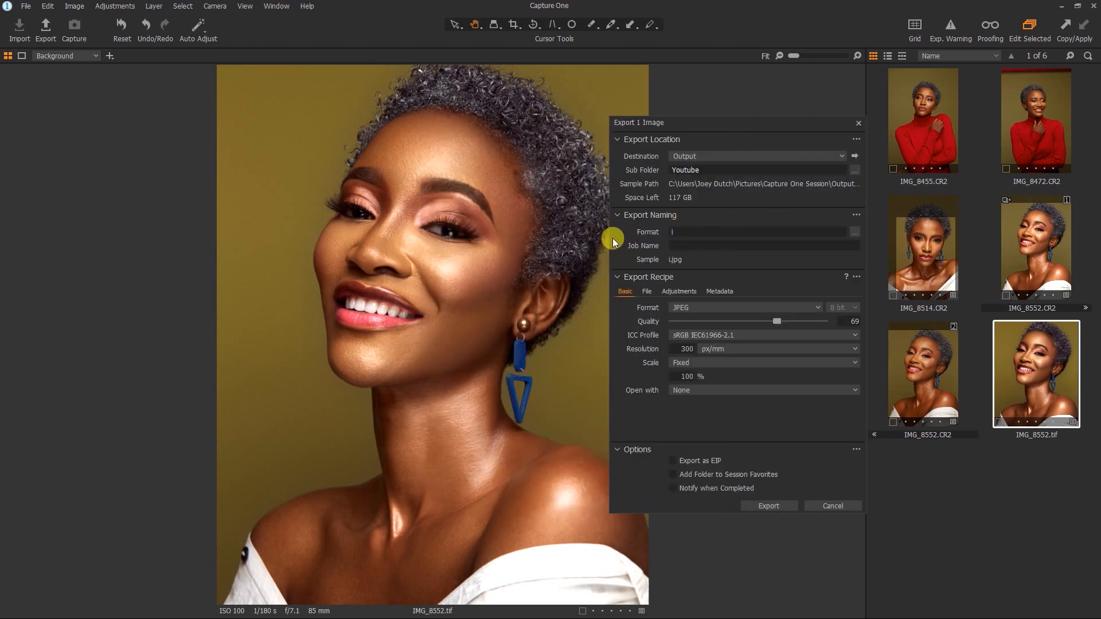
type("KingEdit")
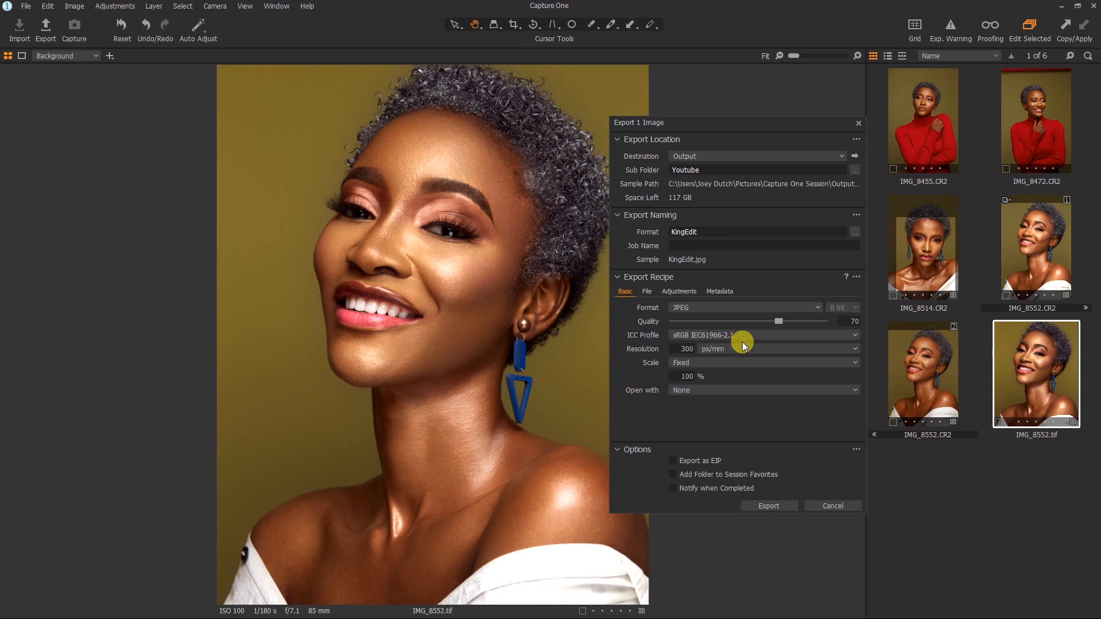
left_click(766, 506)
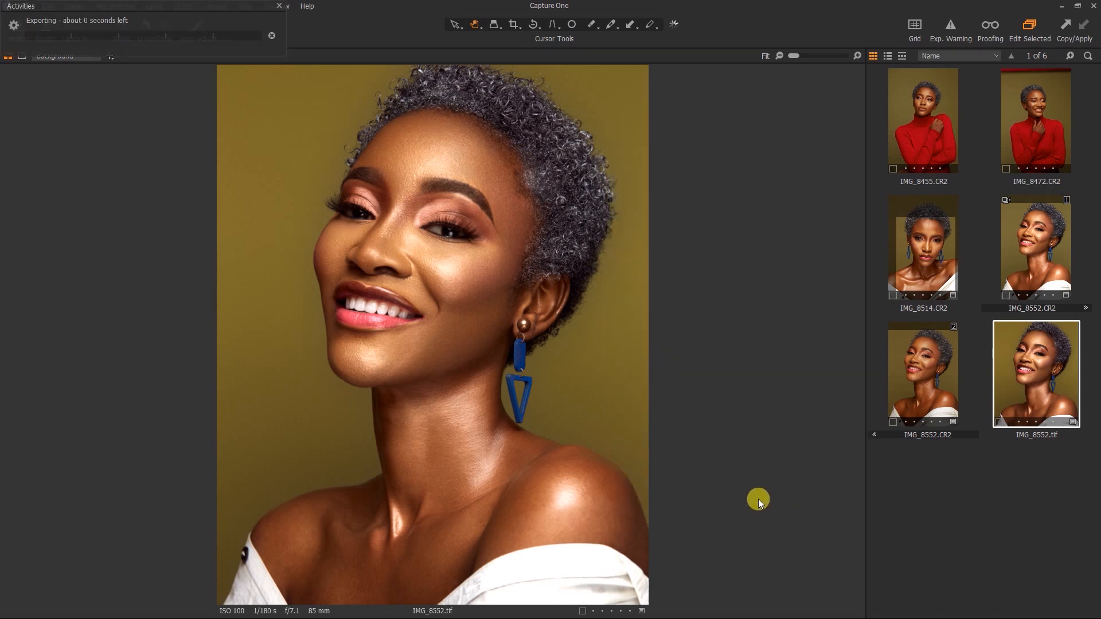